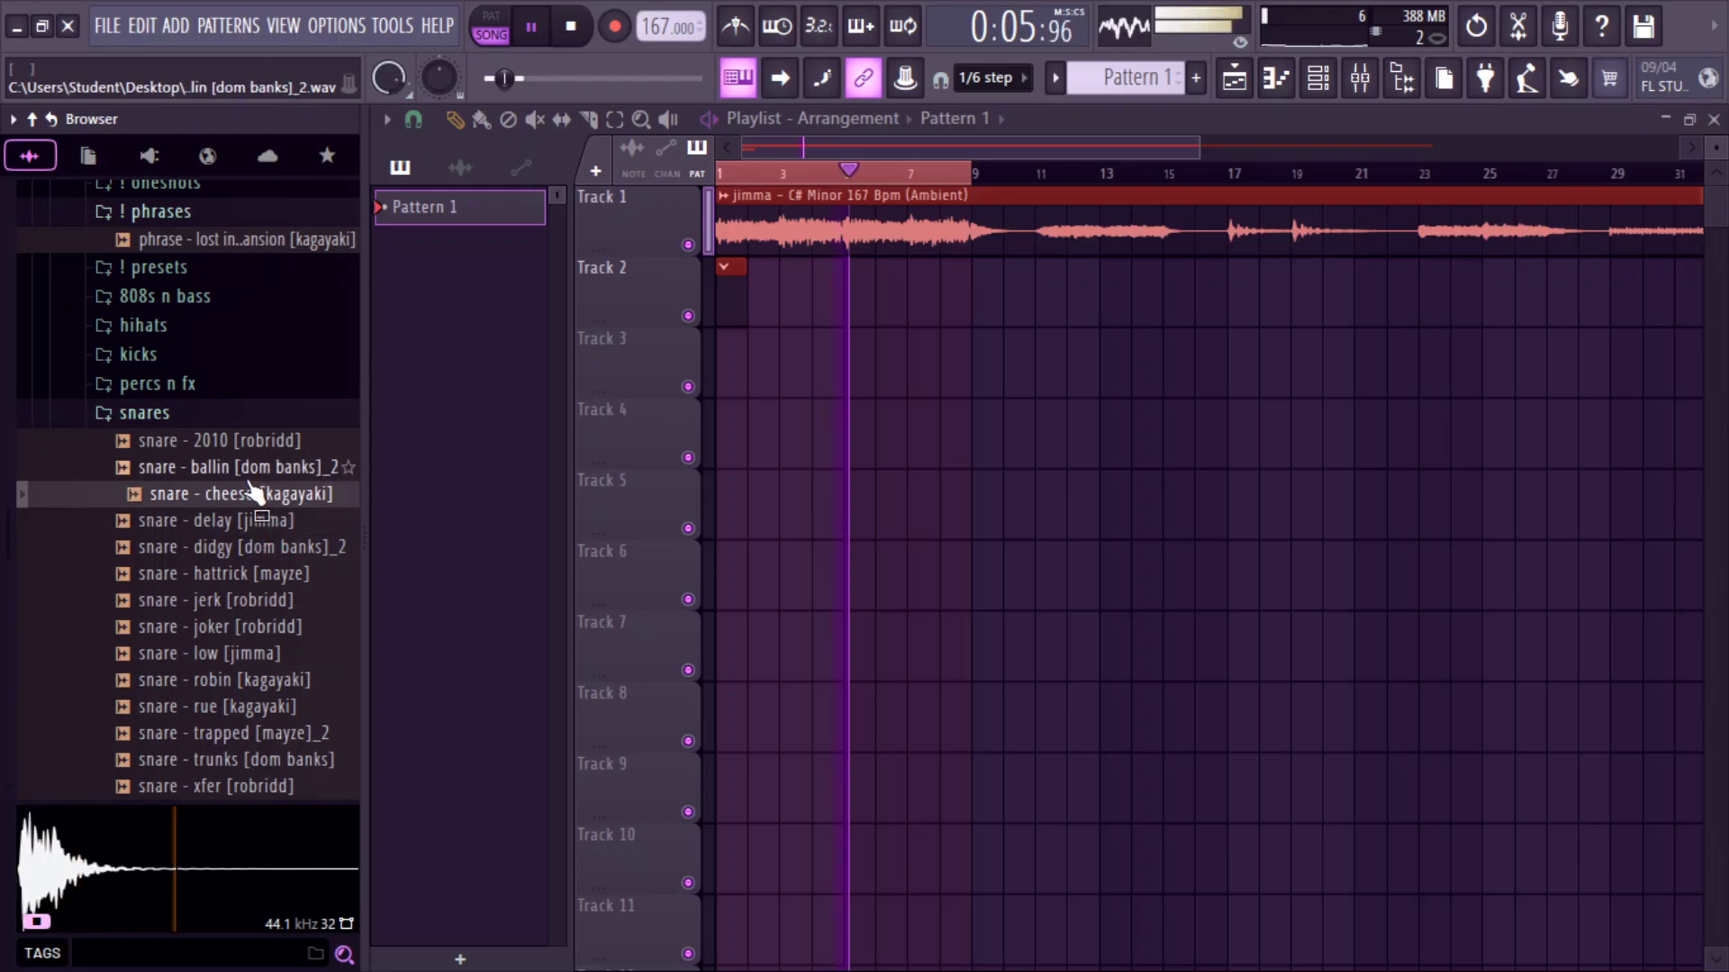
Audition several samples in the snares folder, including 2010, ballin, didgy, hattrick and jerk, against the playing loop.
click(249, 441)
click(270, 548)
click(281, 600)
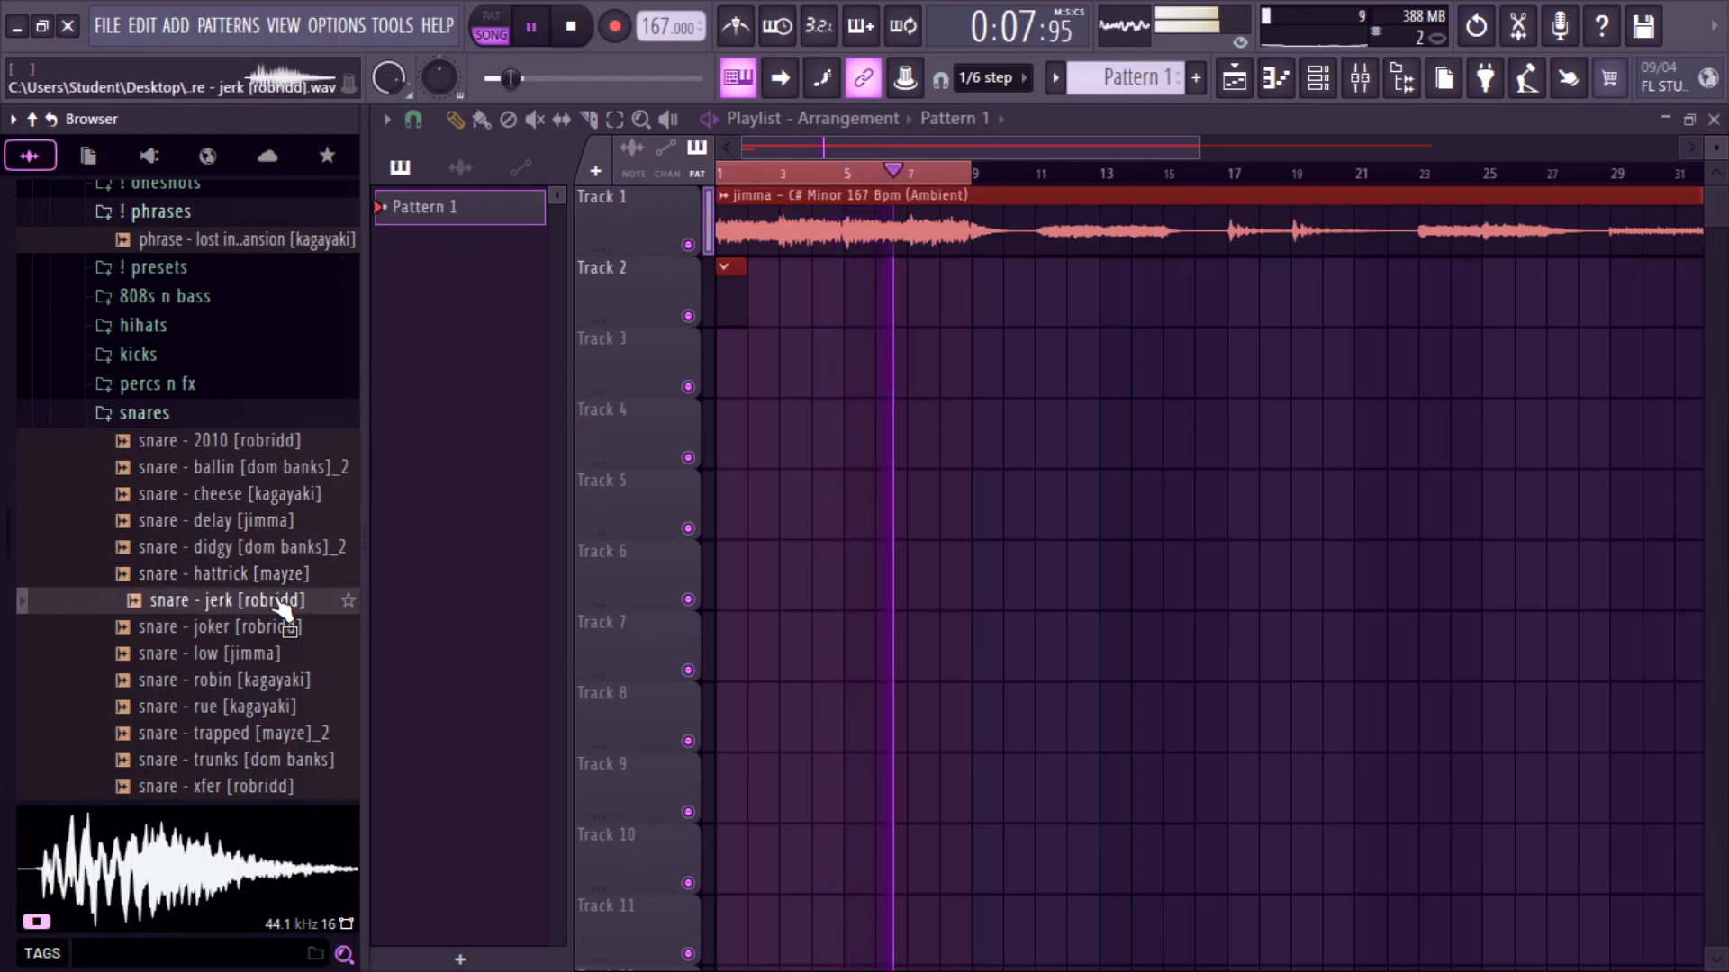
click(230, 576)
click(222, 549)
key(space)
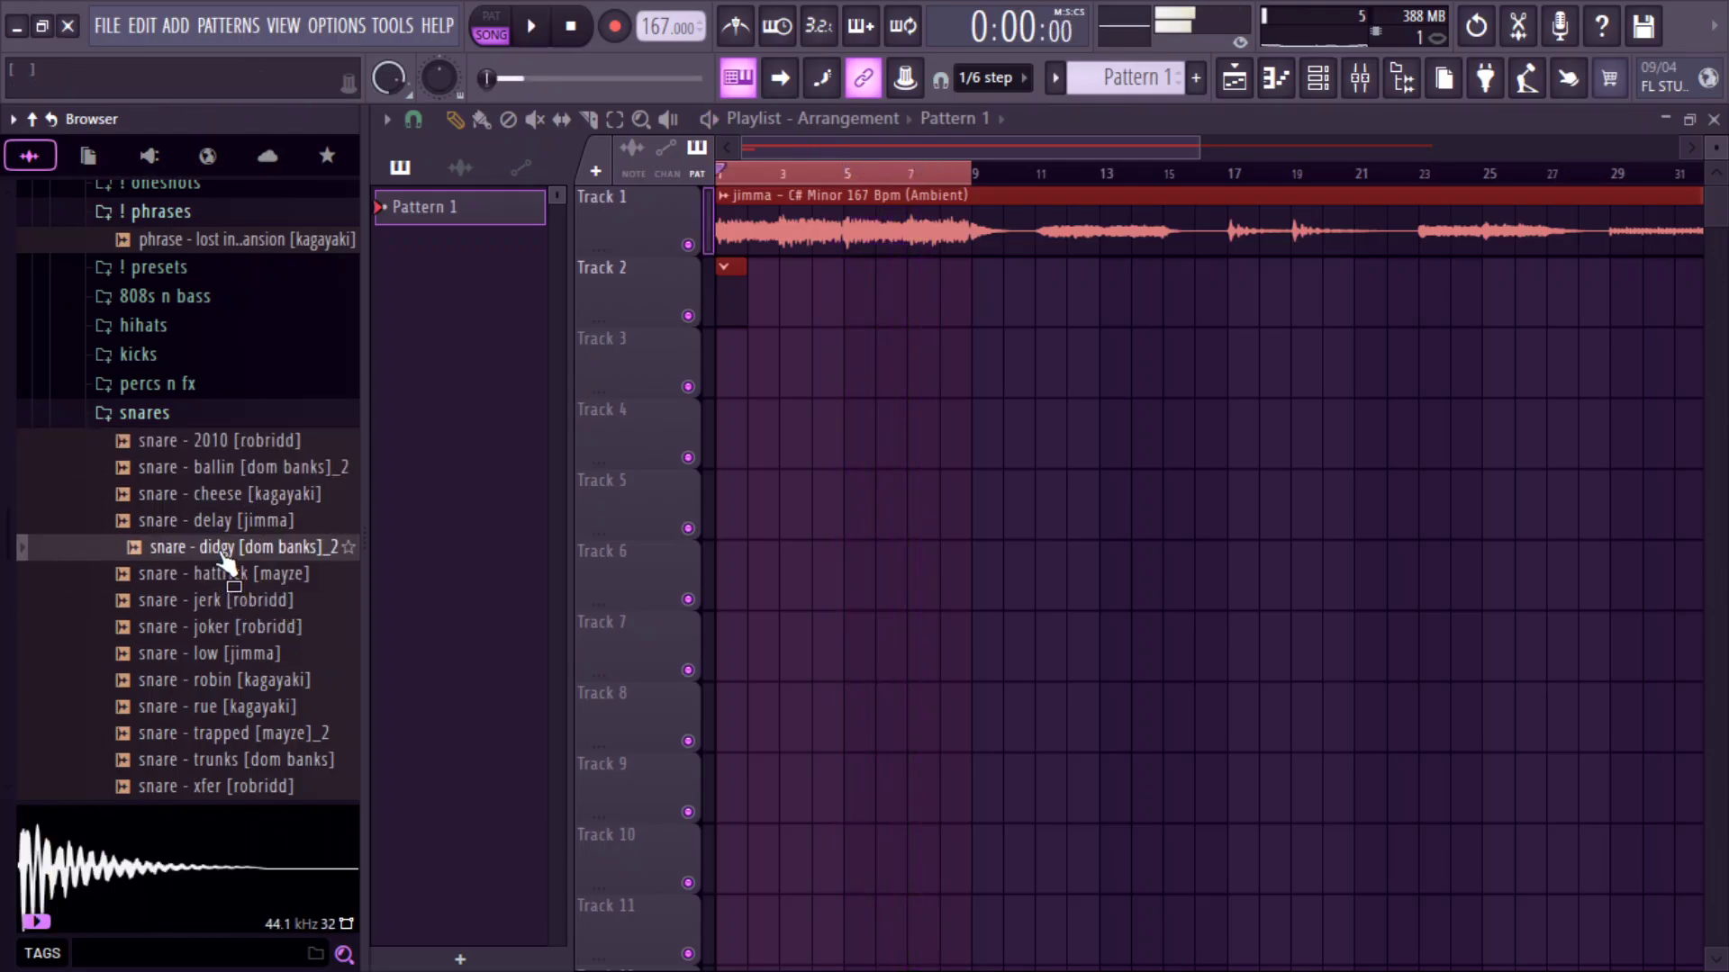
click(229, 470)
click(231, 444)
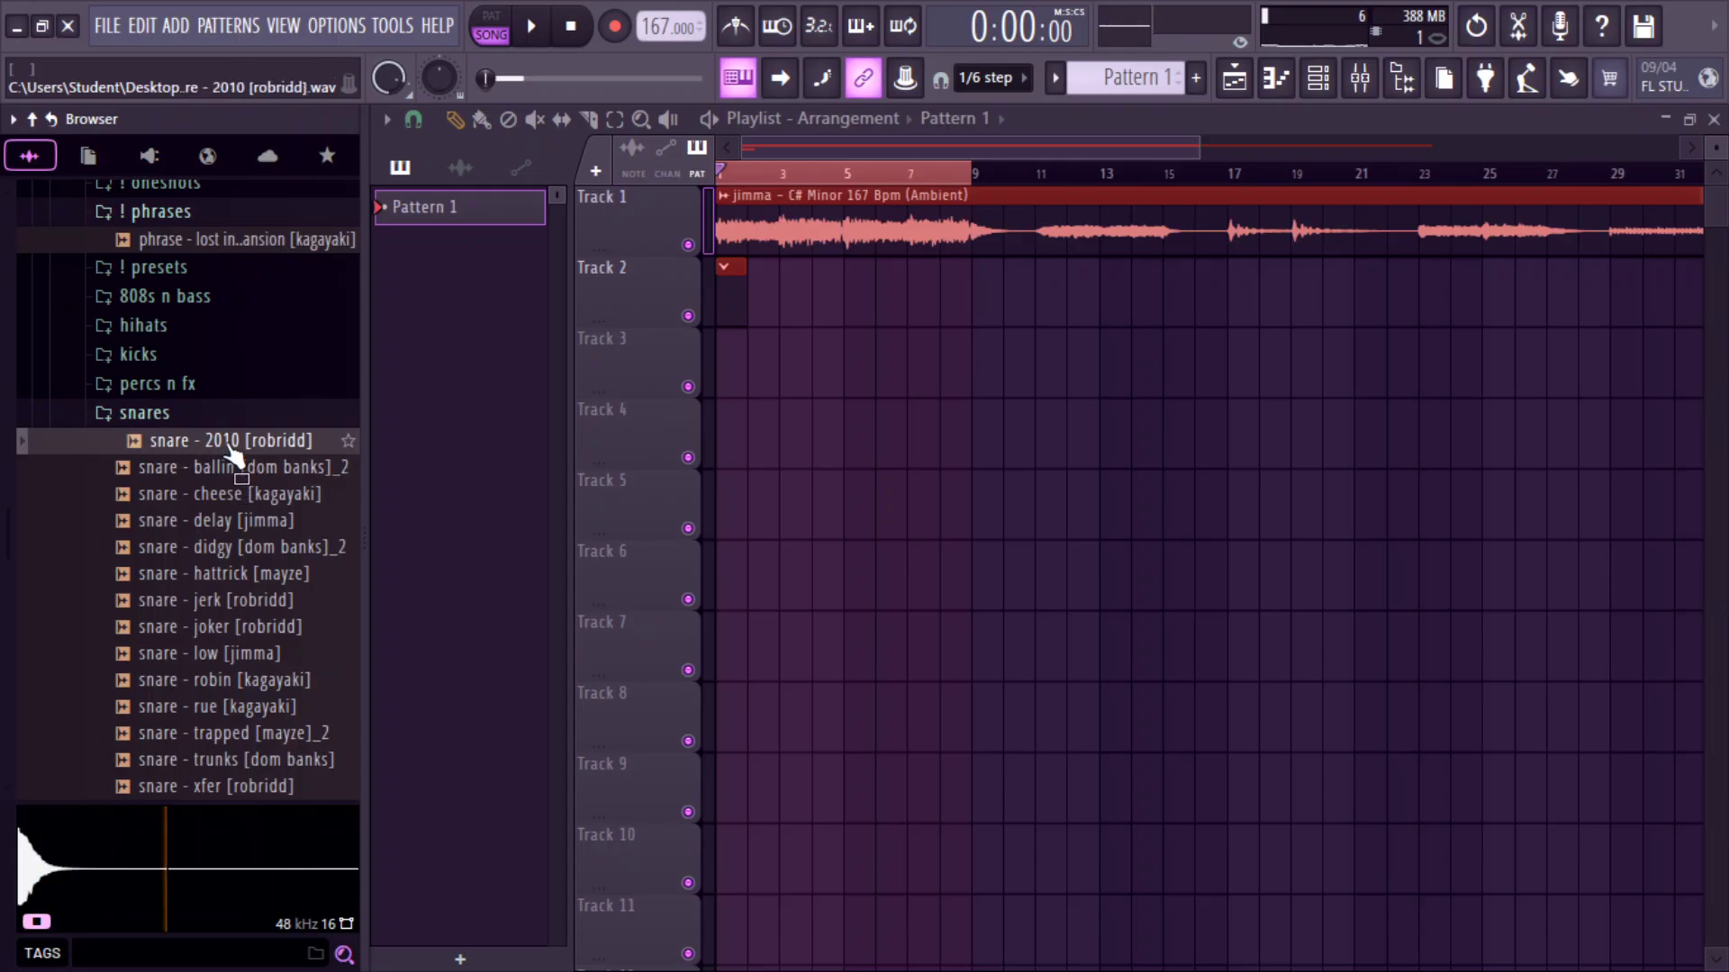
Load the snare 2010 and snare jerk samples into two new channels.
right_click(234, 455)
click(257, 457)
click(214, 631)
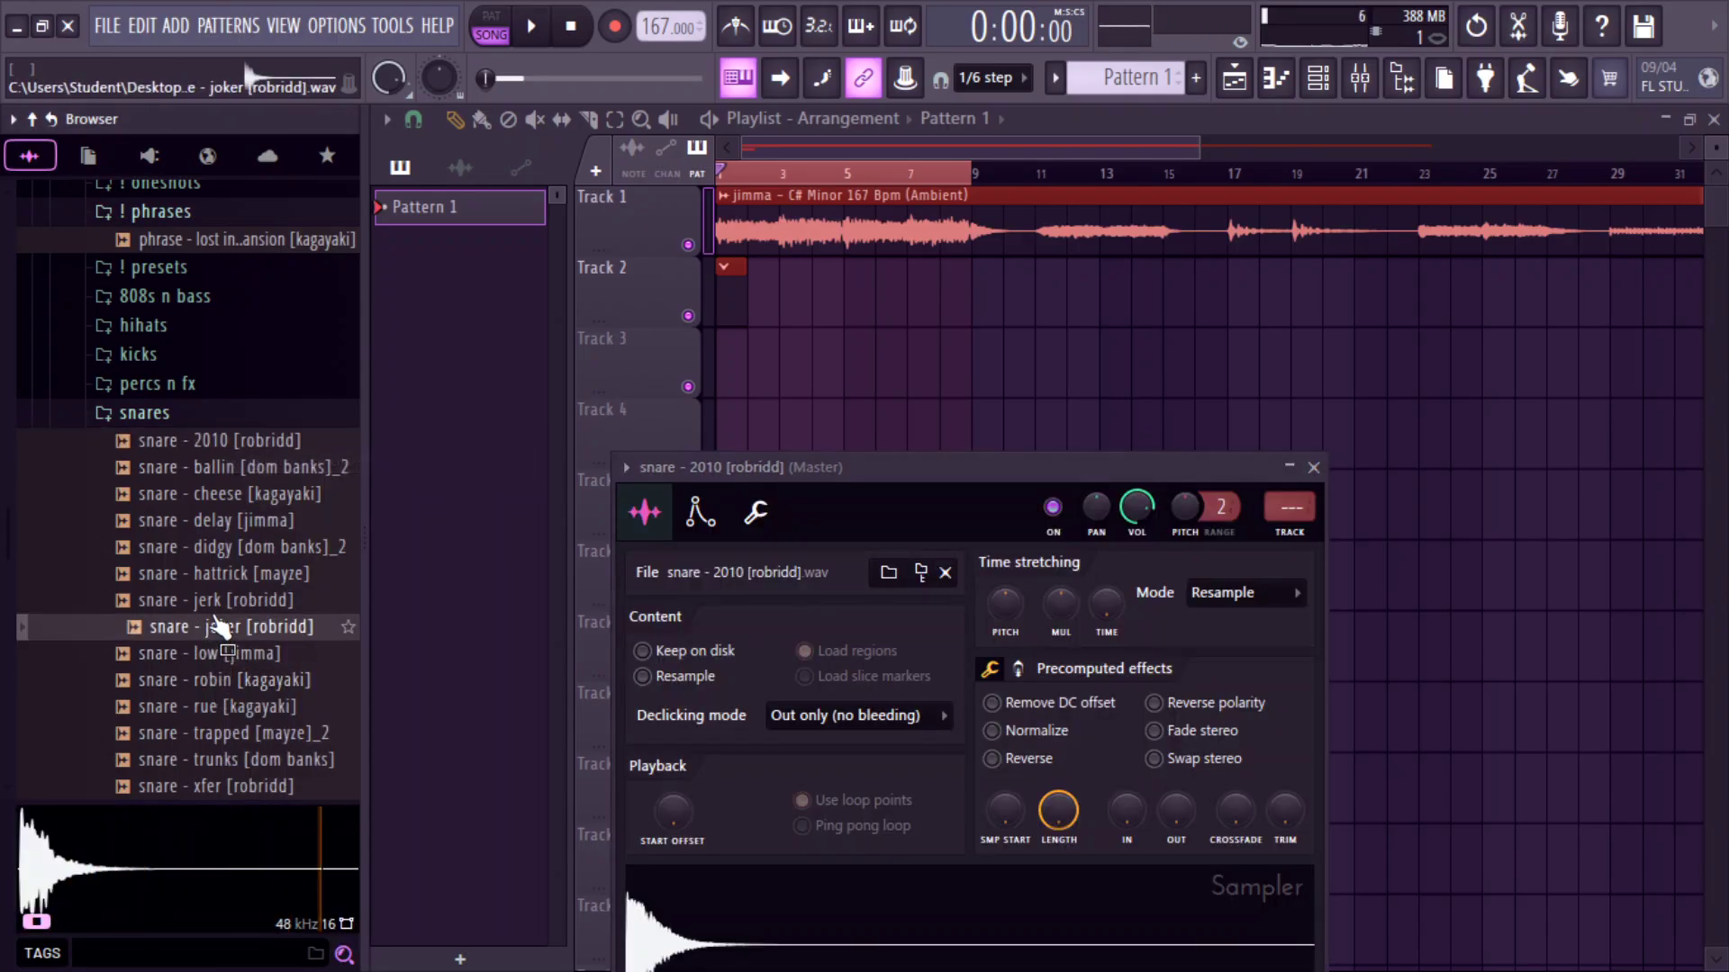
scroll(219, 626, up, 1)
click(219, 625)
right_click(216, 627)
click(330, 464)
Program both snare channels with hits on steps 1, 7, 13, 21 and 27.
key(space)
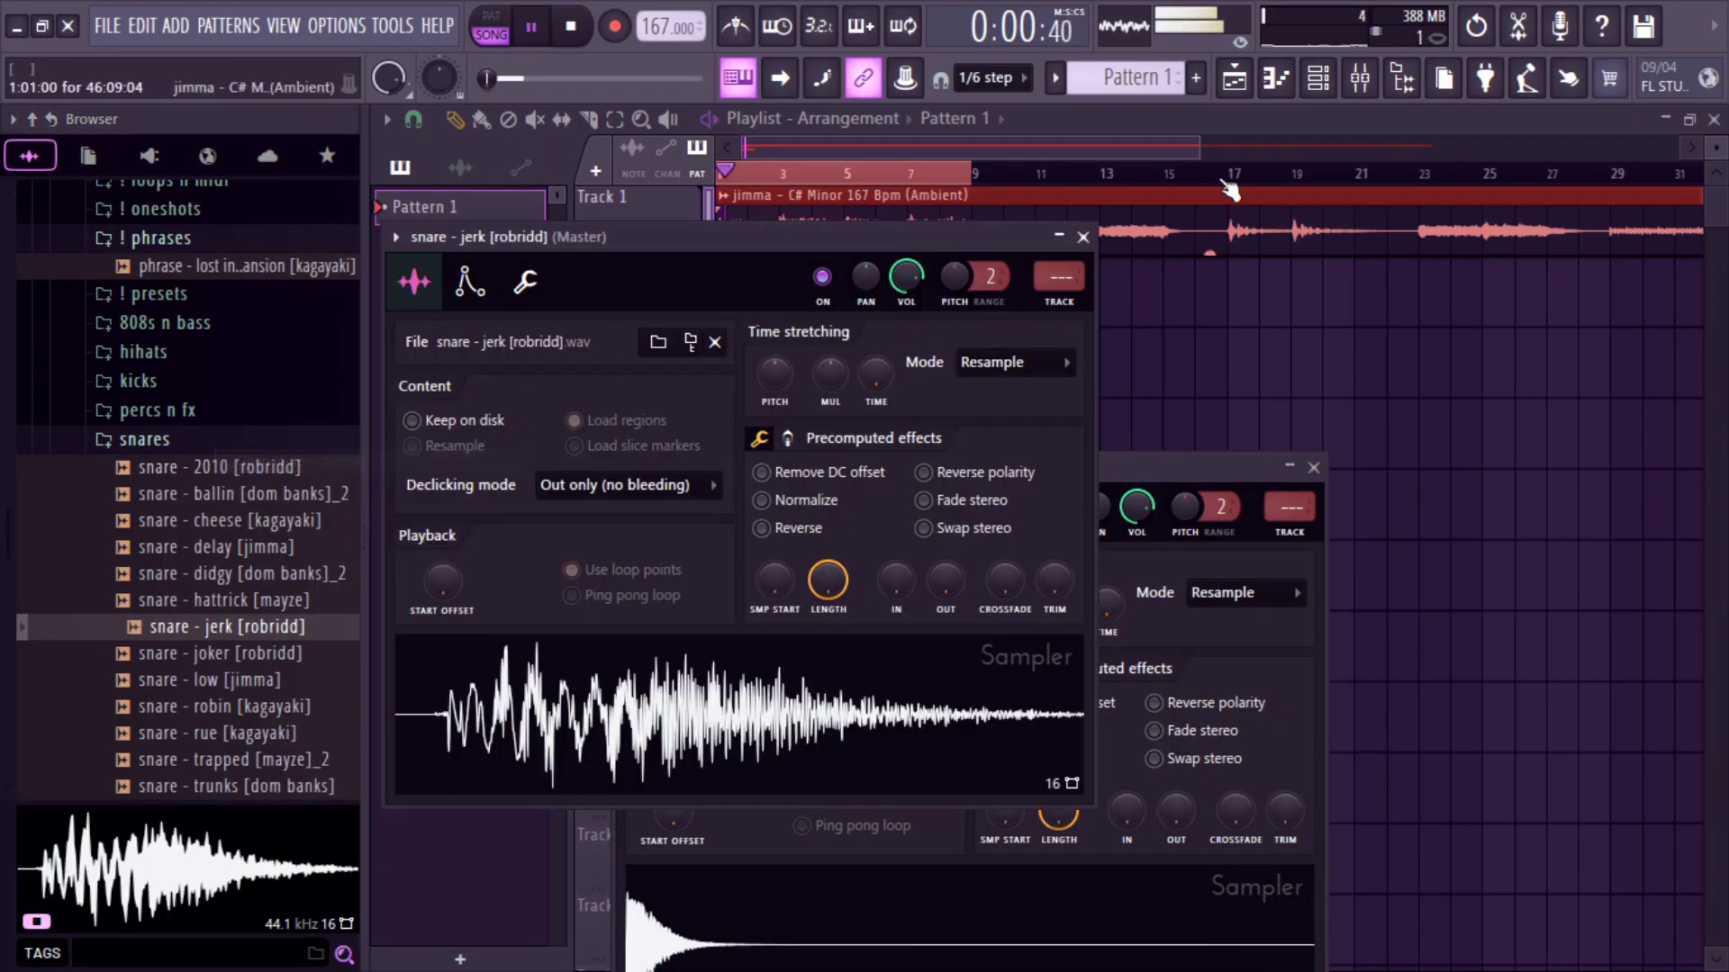
key(space)
click(1317, 79)
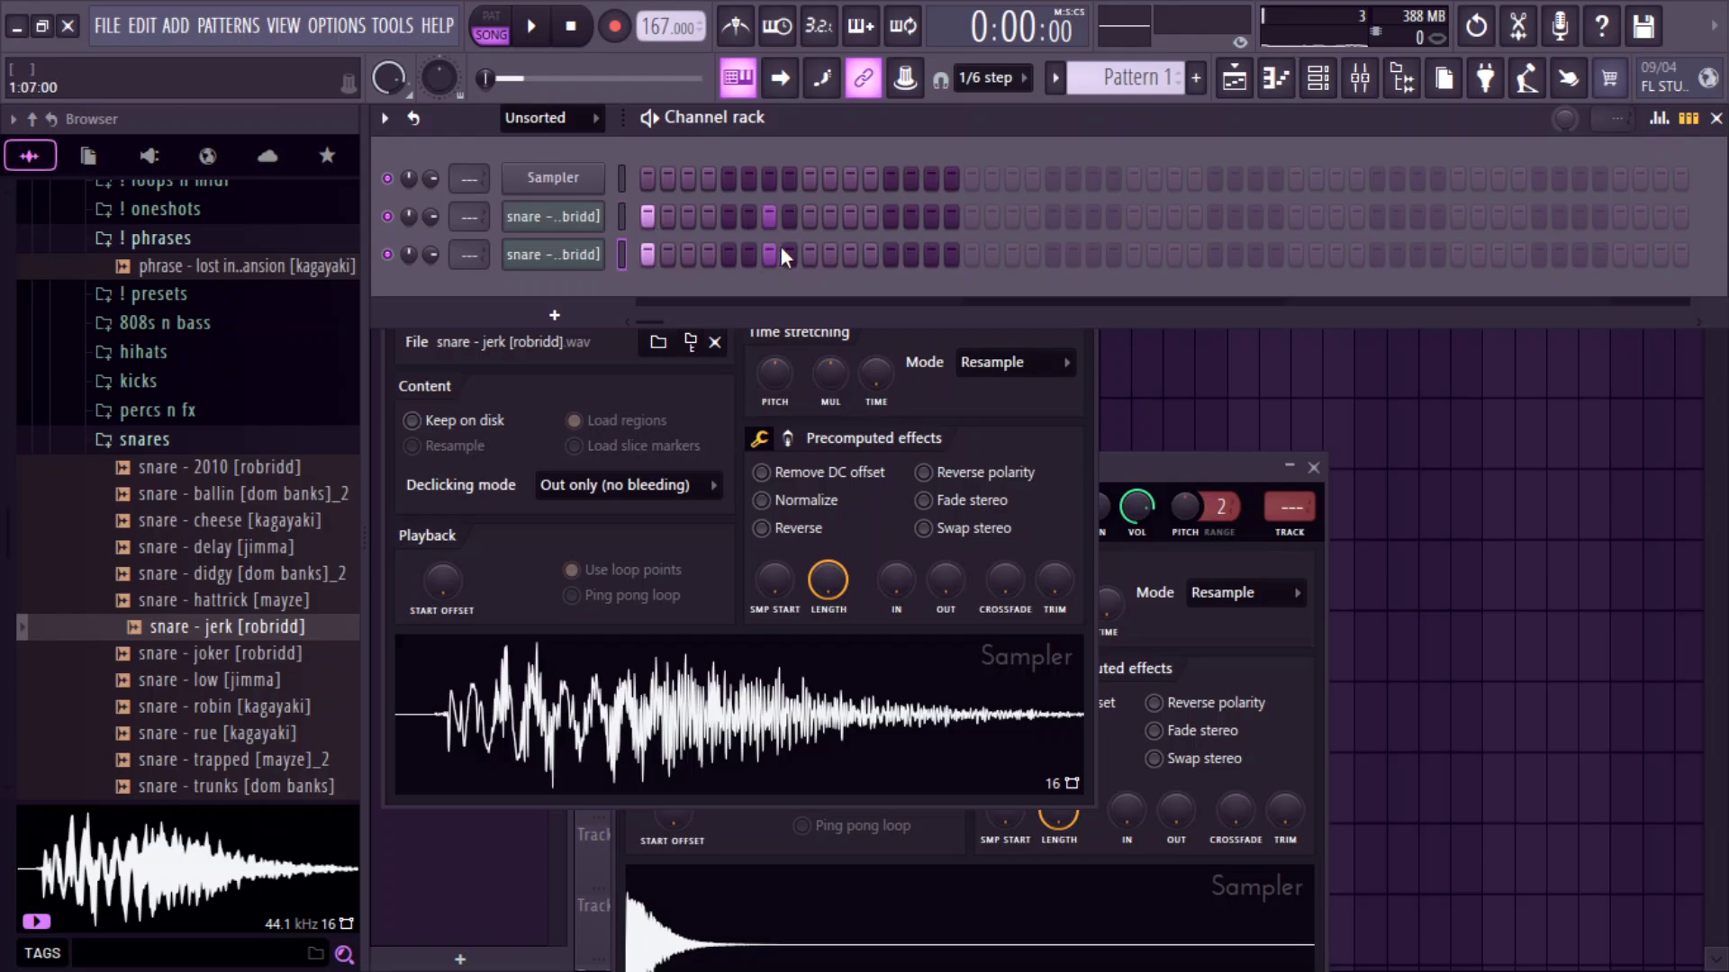
click(892, 252)
key(space)
click(1053, 217)
click(1052, 254)
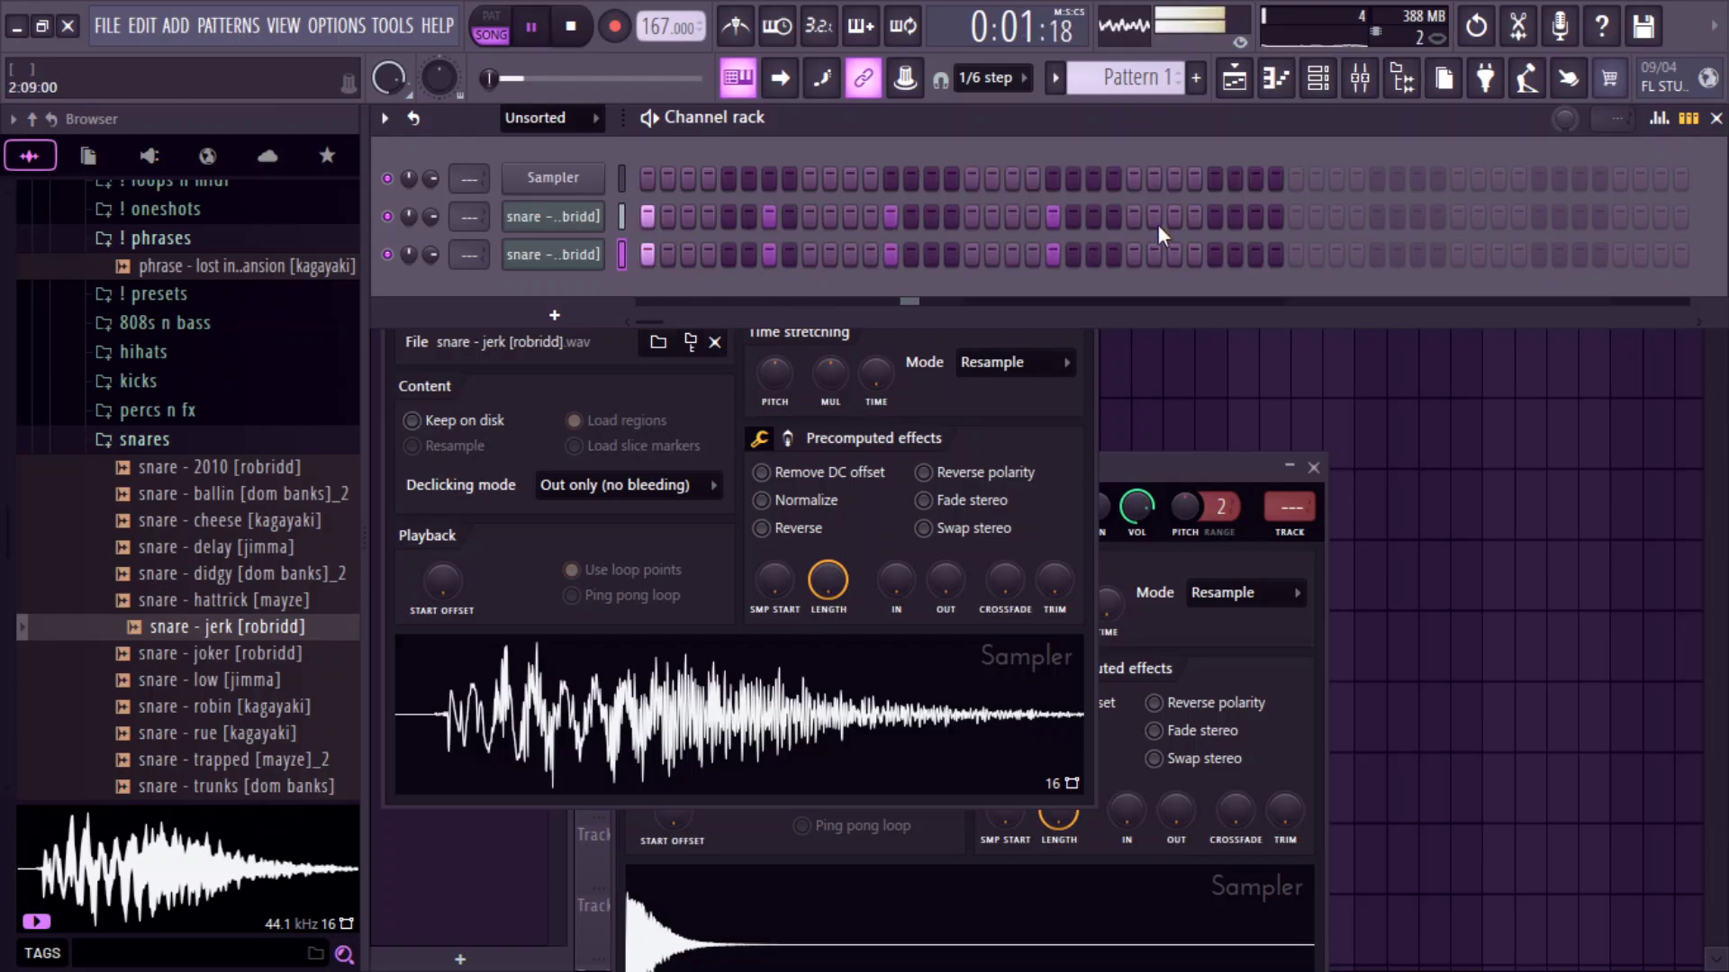
key(space)
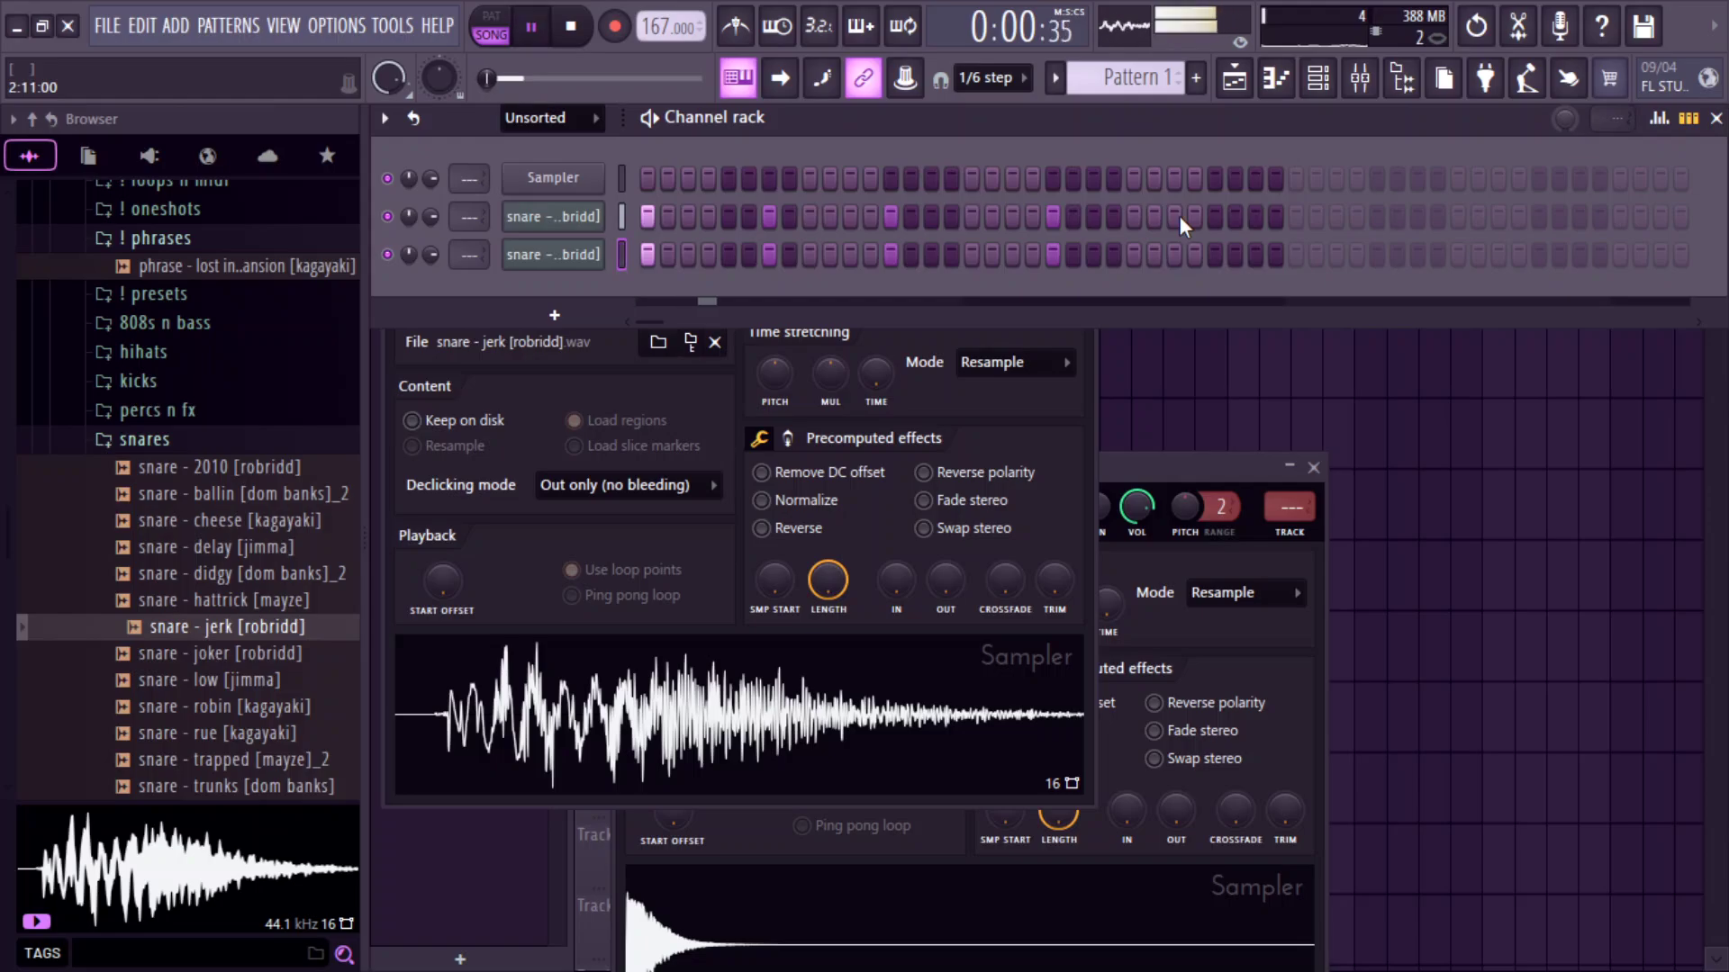
click(1176, 216)
click(1175, 253)
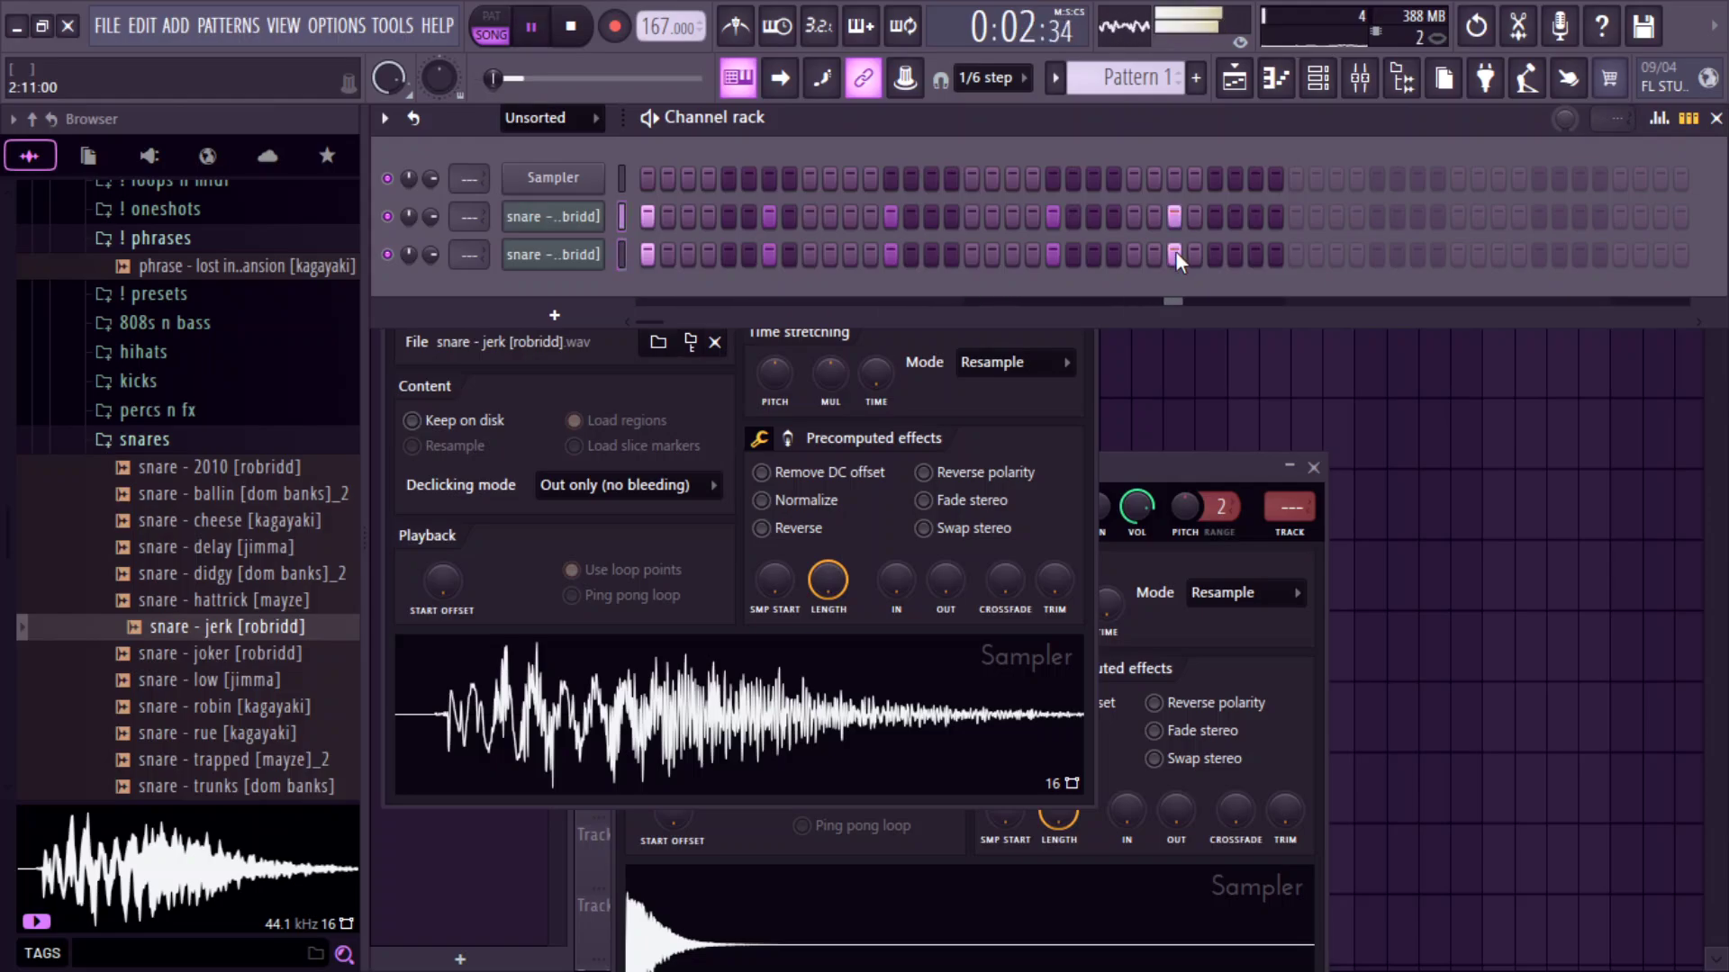
Add two extra snare jerk hits on steps 29 and 31 as a closing roll.
key(space)
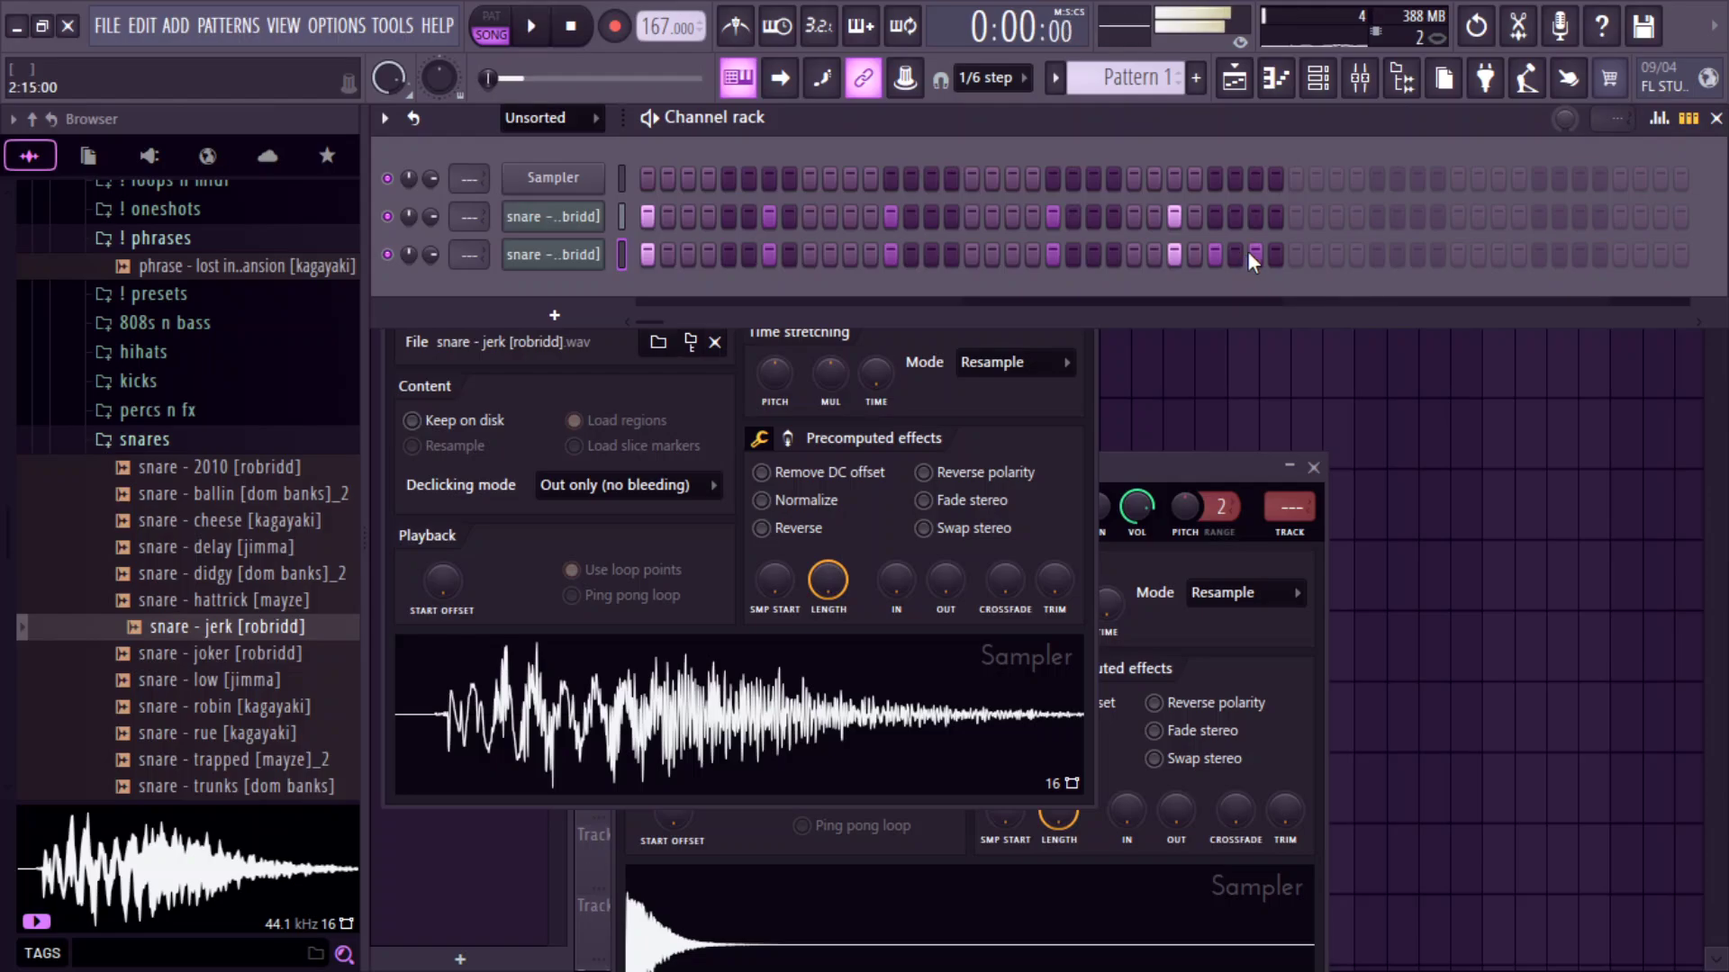
click(1252, 252)
click(1214, 253)
Clear the snare 2010 row and place its hits again on steps 1, 7, 13, 21 and 27.
drag(1197, 216, 425, 216)
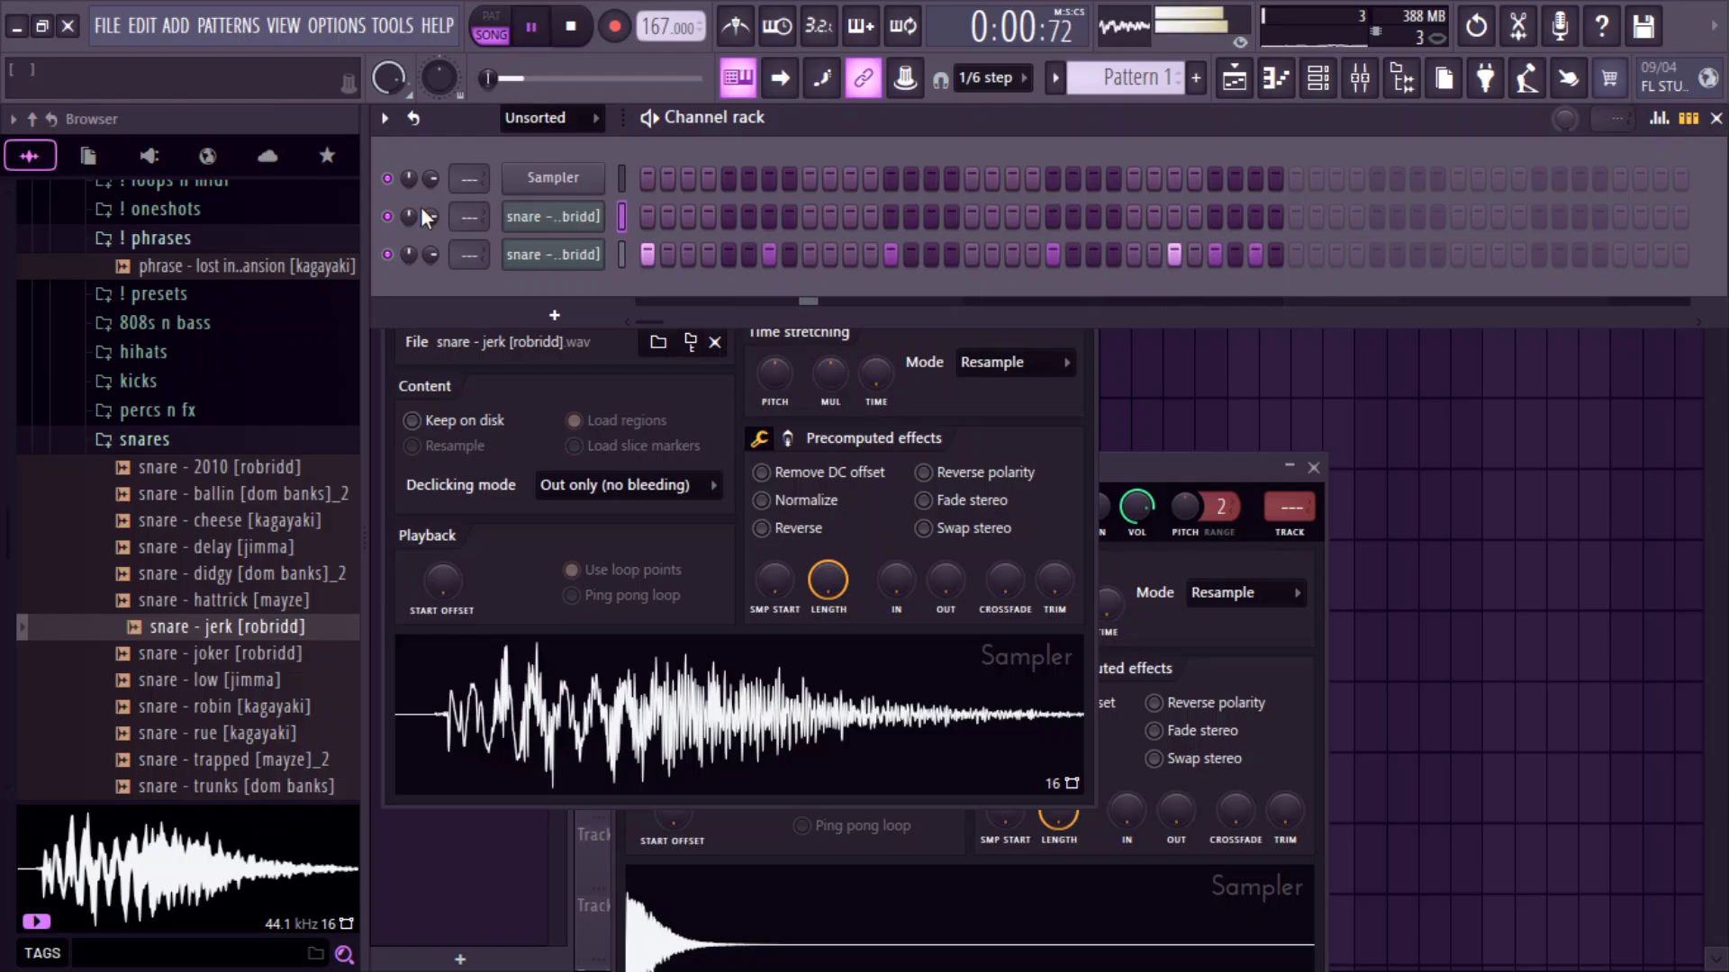
click(648, 218)
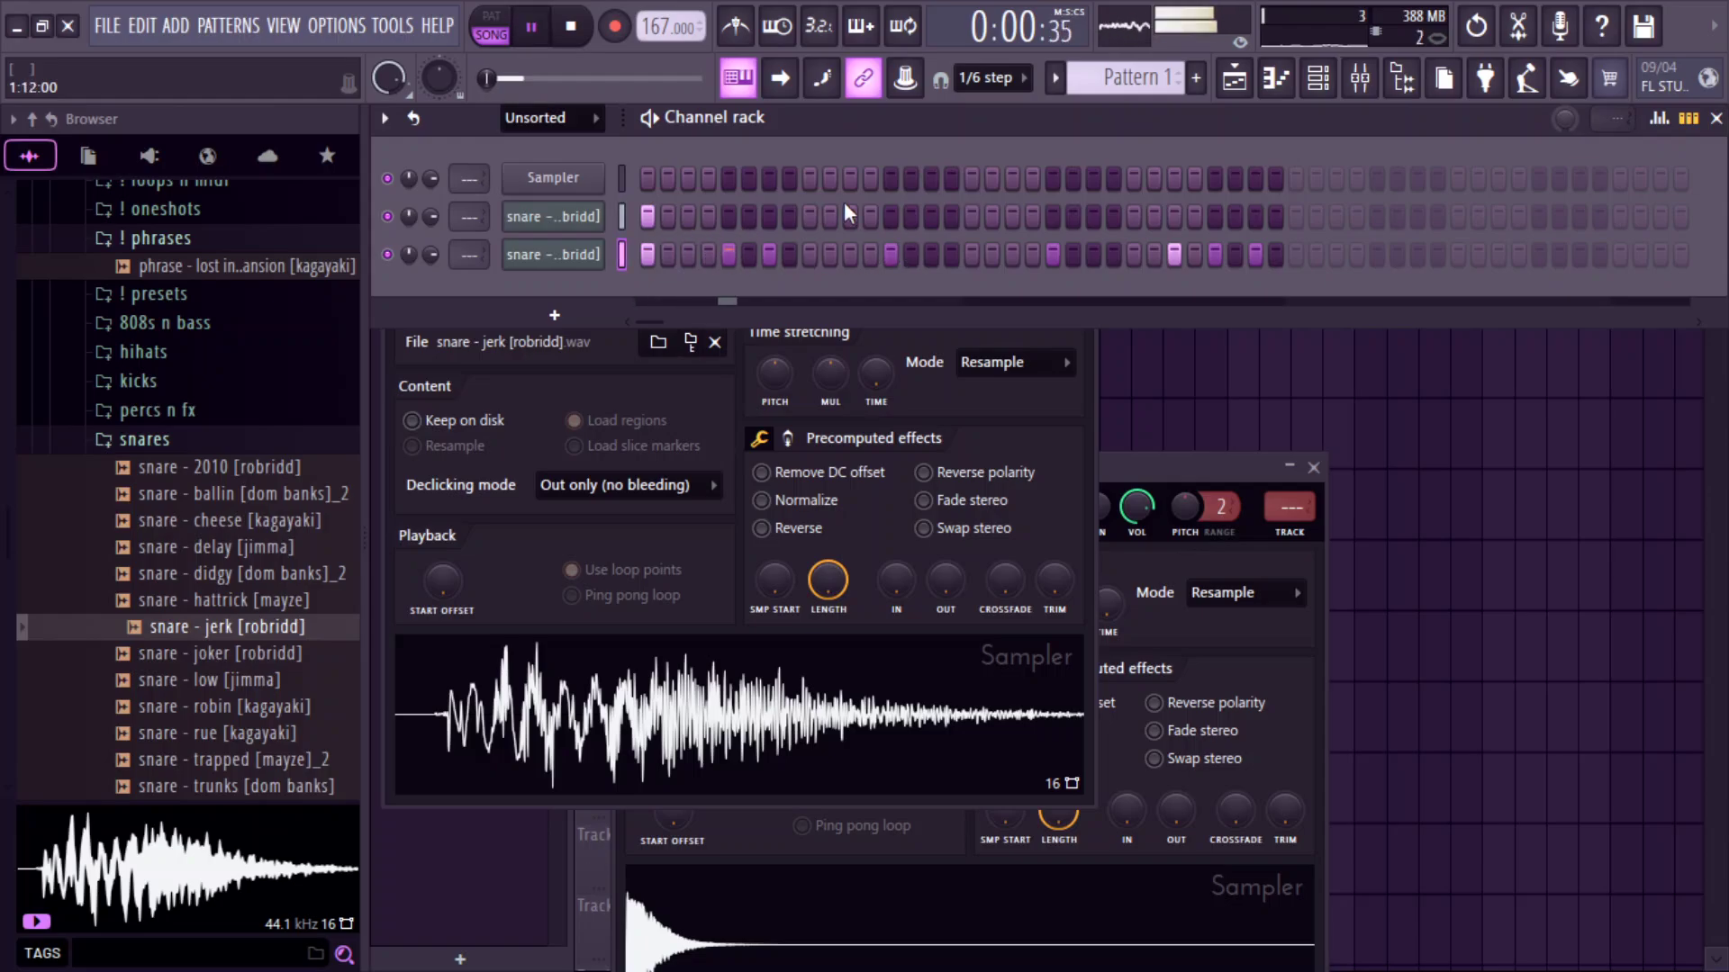
click(763, 214)
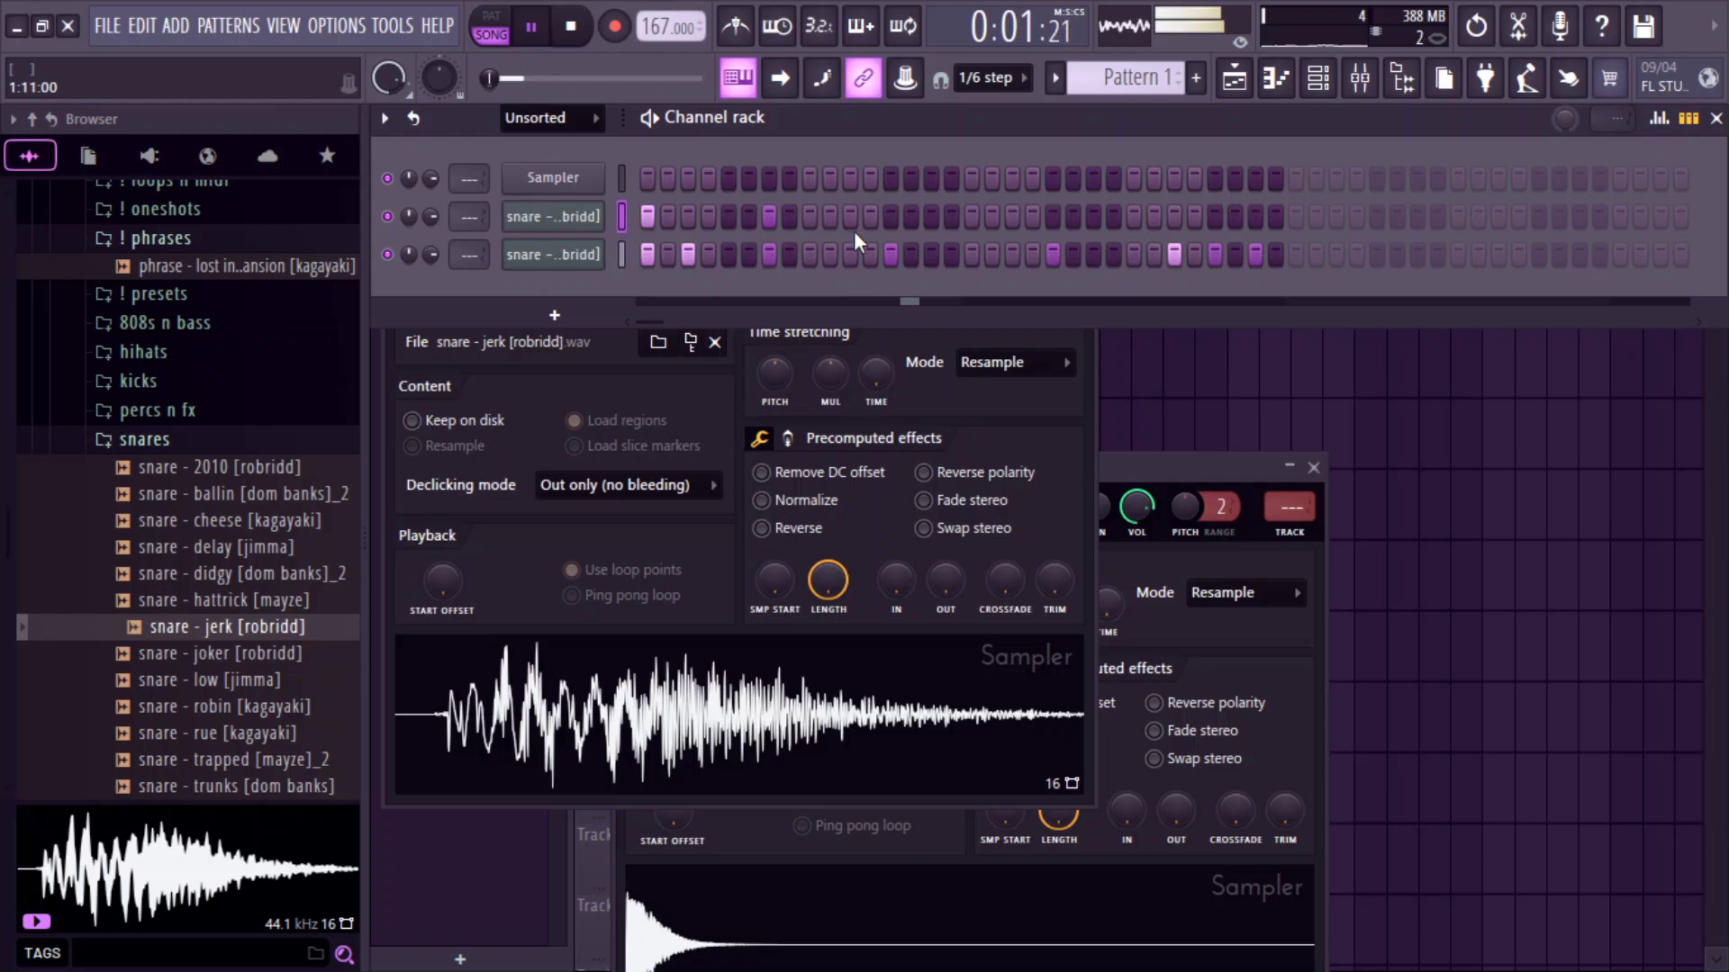
click(688, 254)
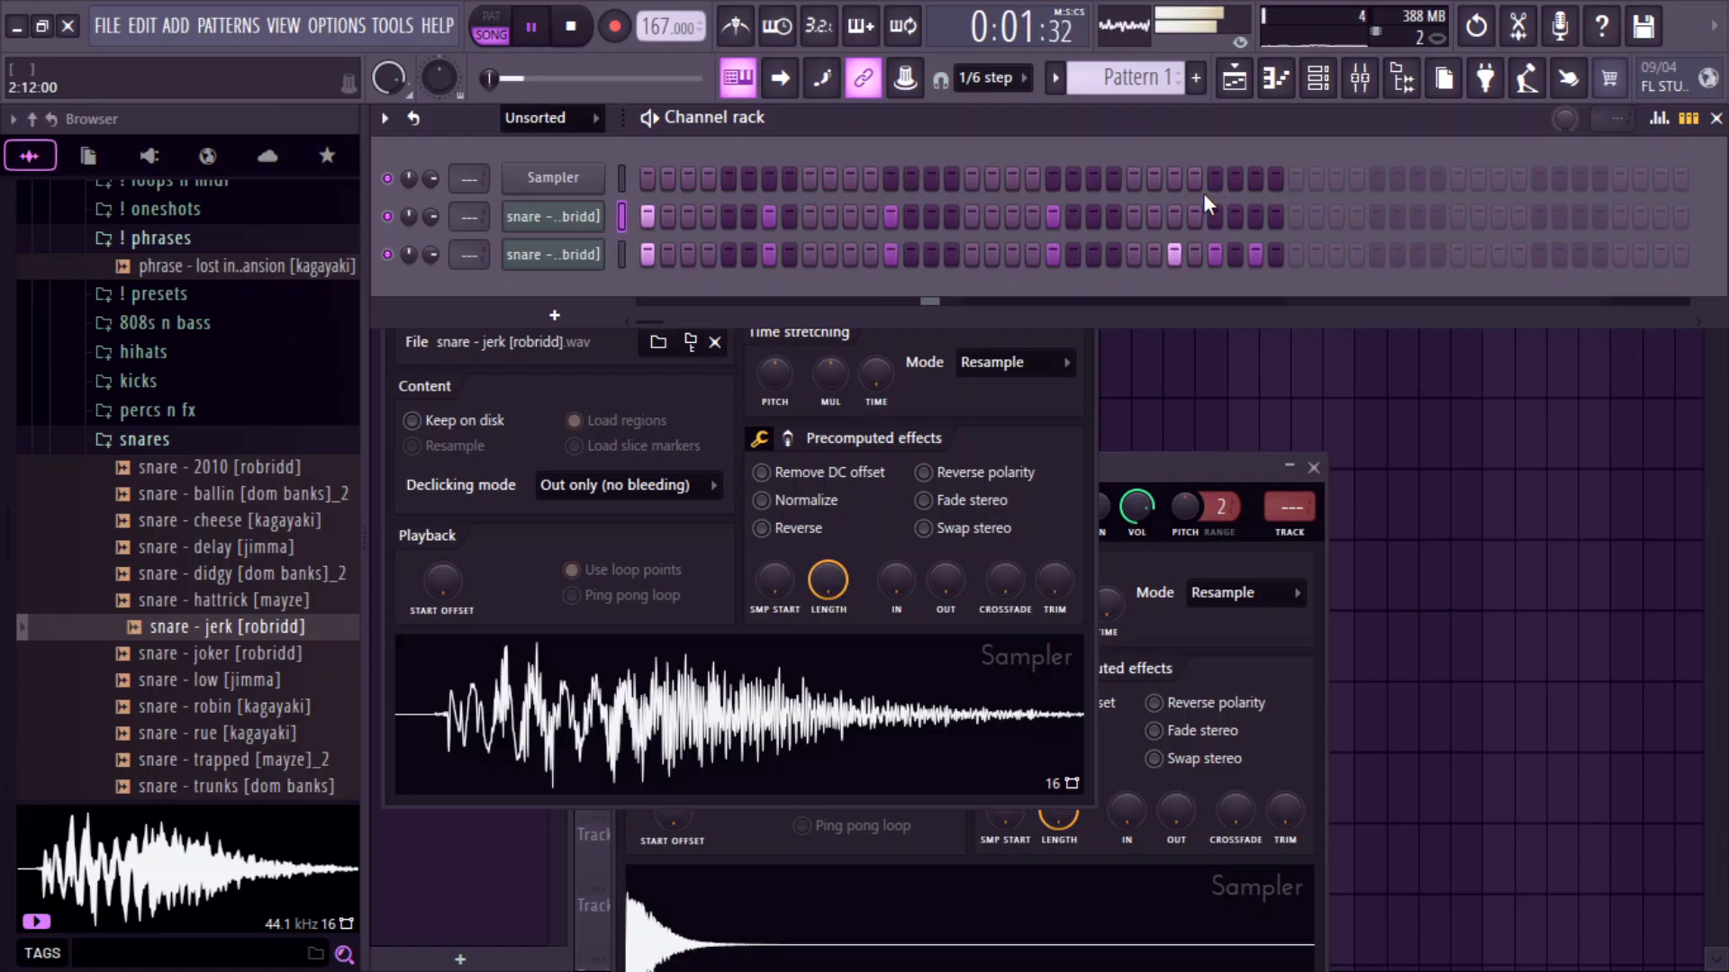
click(1172, 215)
Duplicate the two-bar note patterns of snare 2010 and snare jerk into bars 3 and 4.
right_click(599, 220)
click(700, 208)
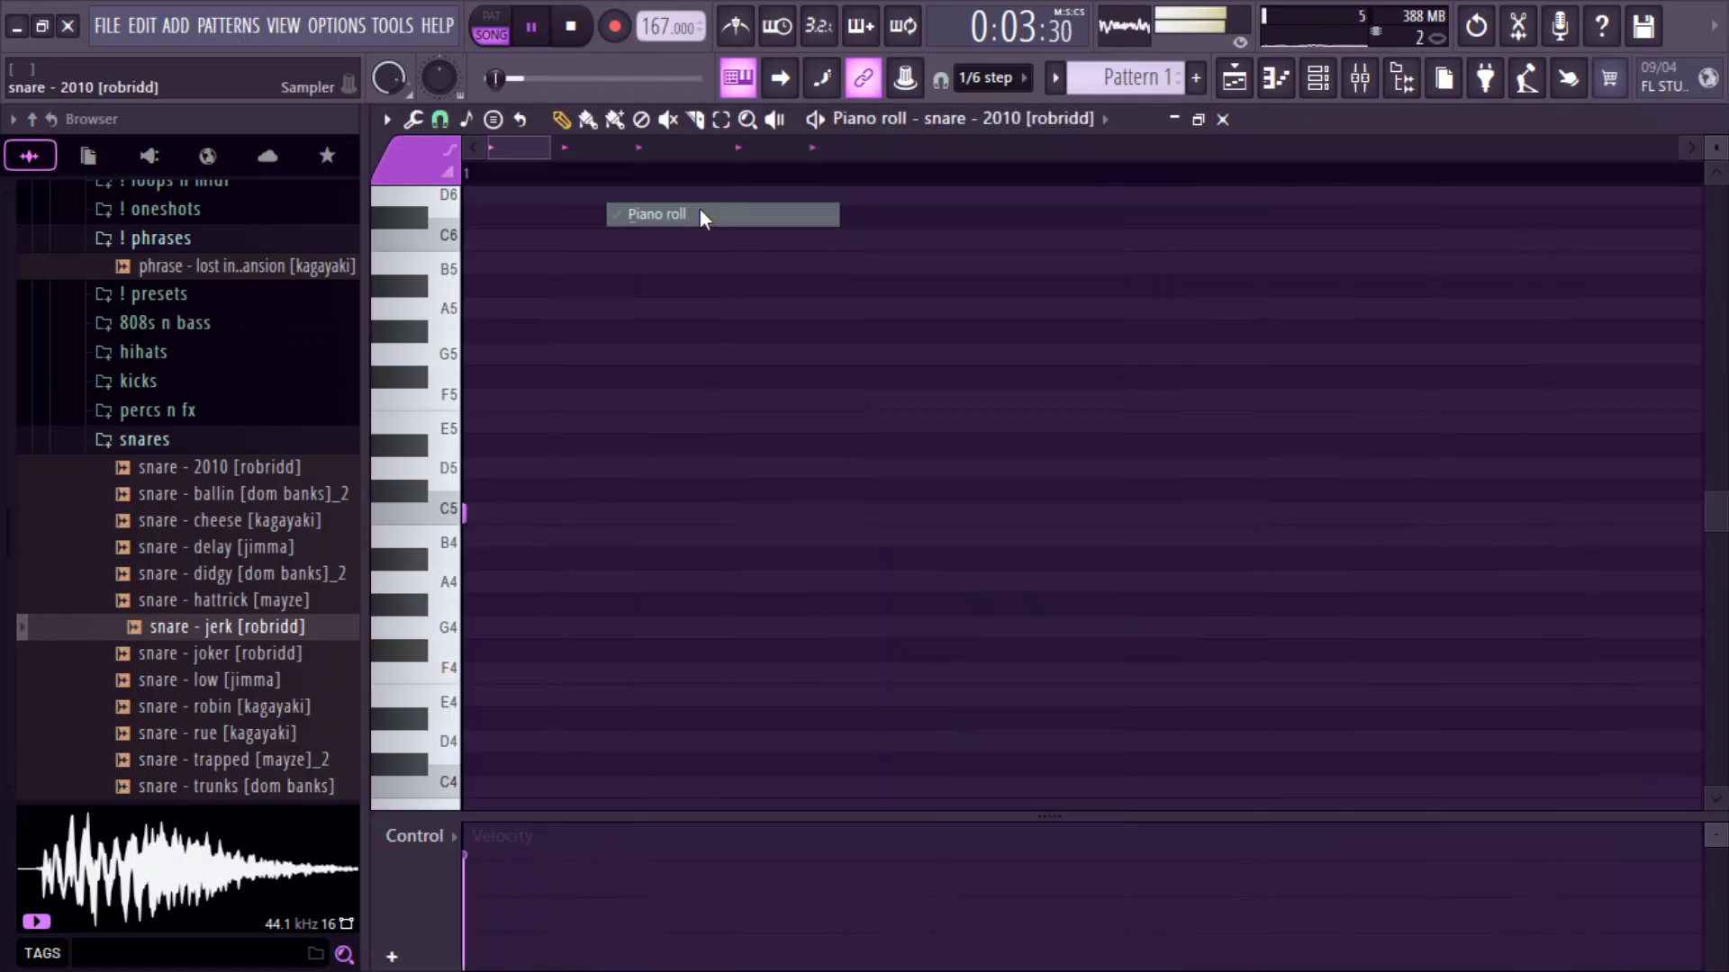
drag(666, 178, 466, 176)
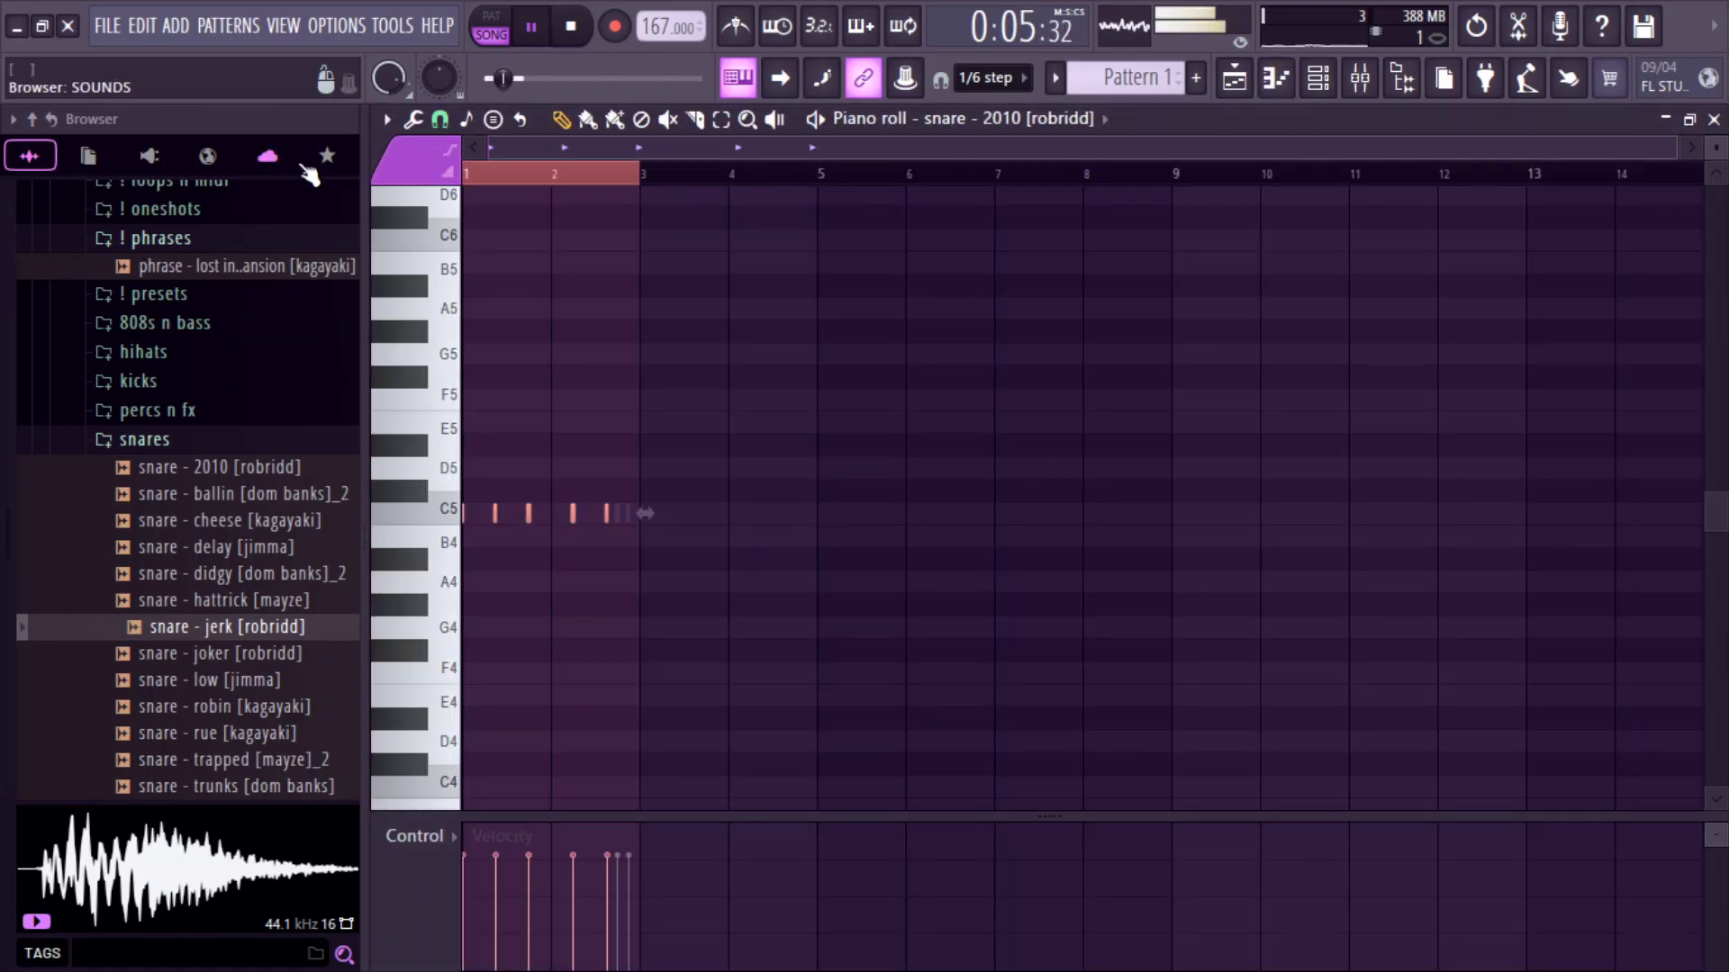
key(ctrl+b)
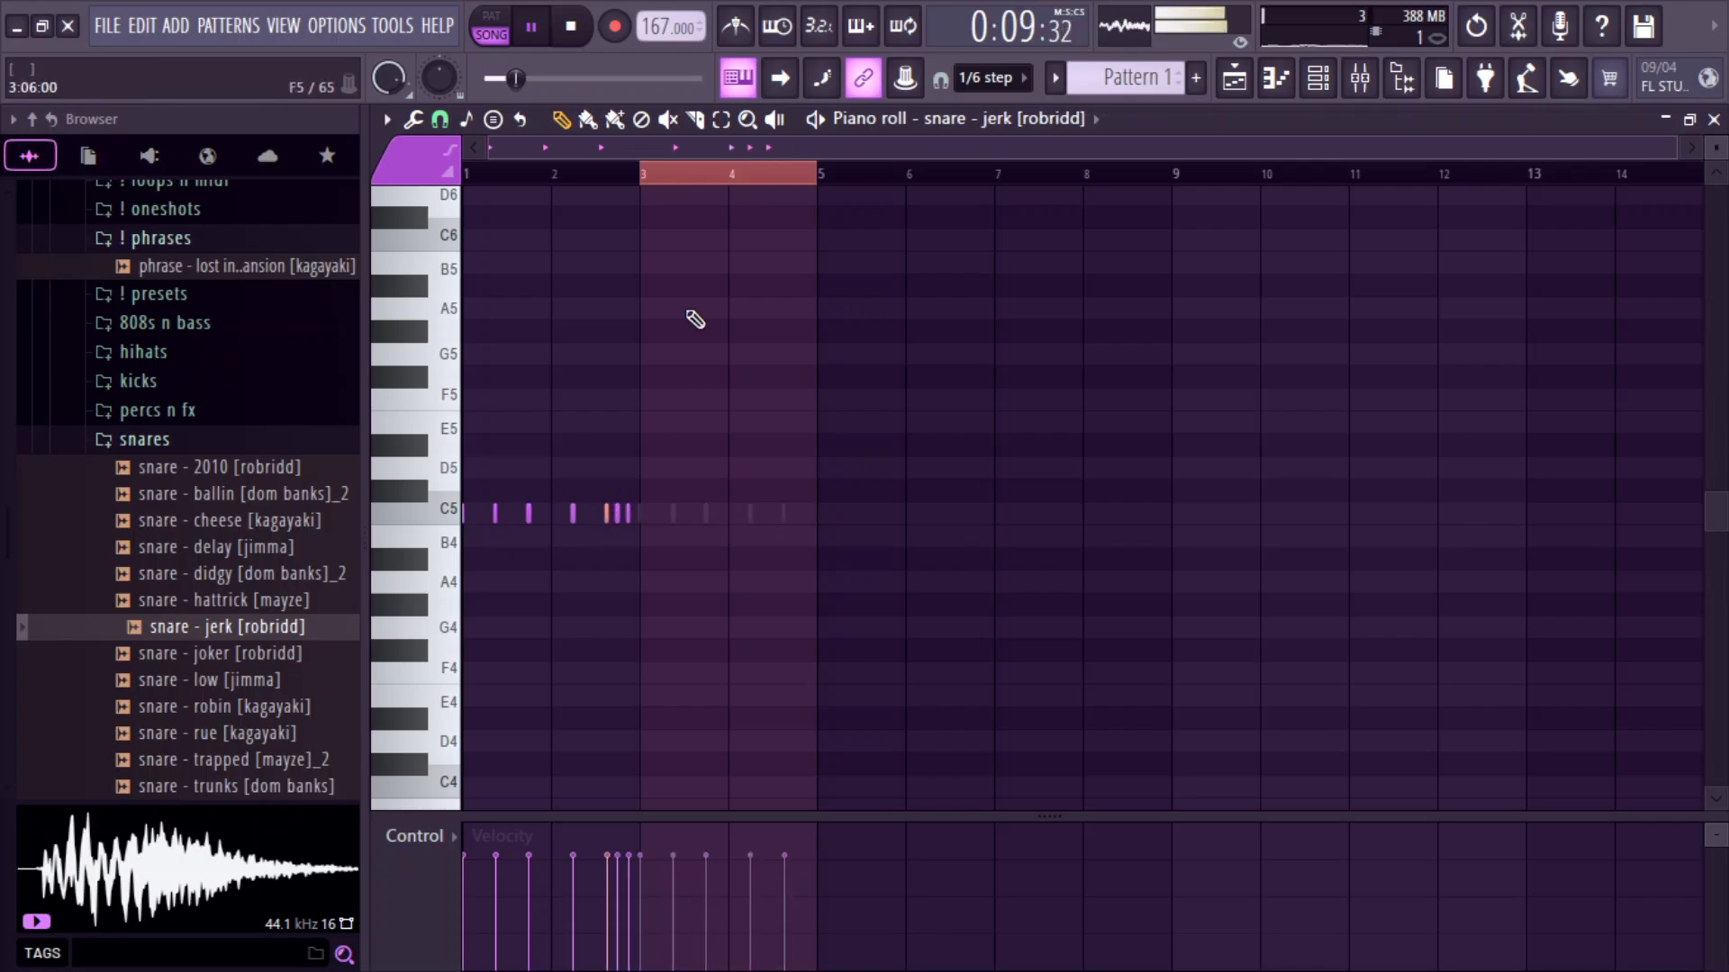
key(ctrl+z)
key(ctrl+b)
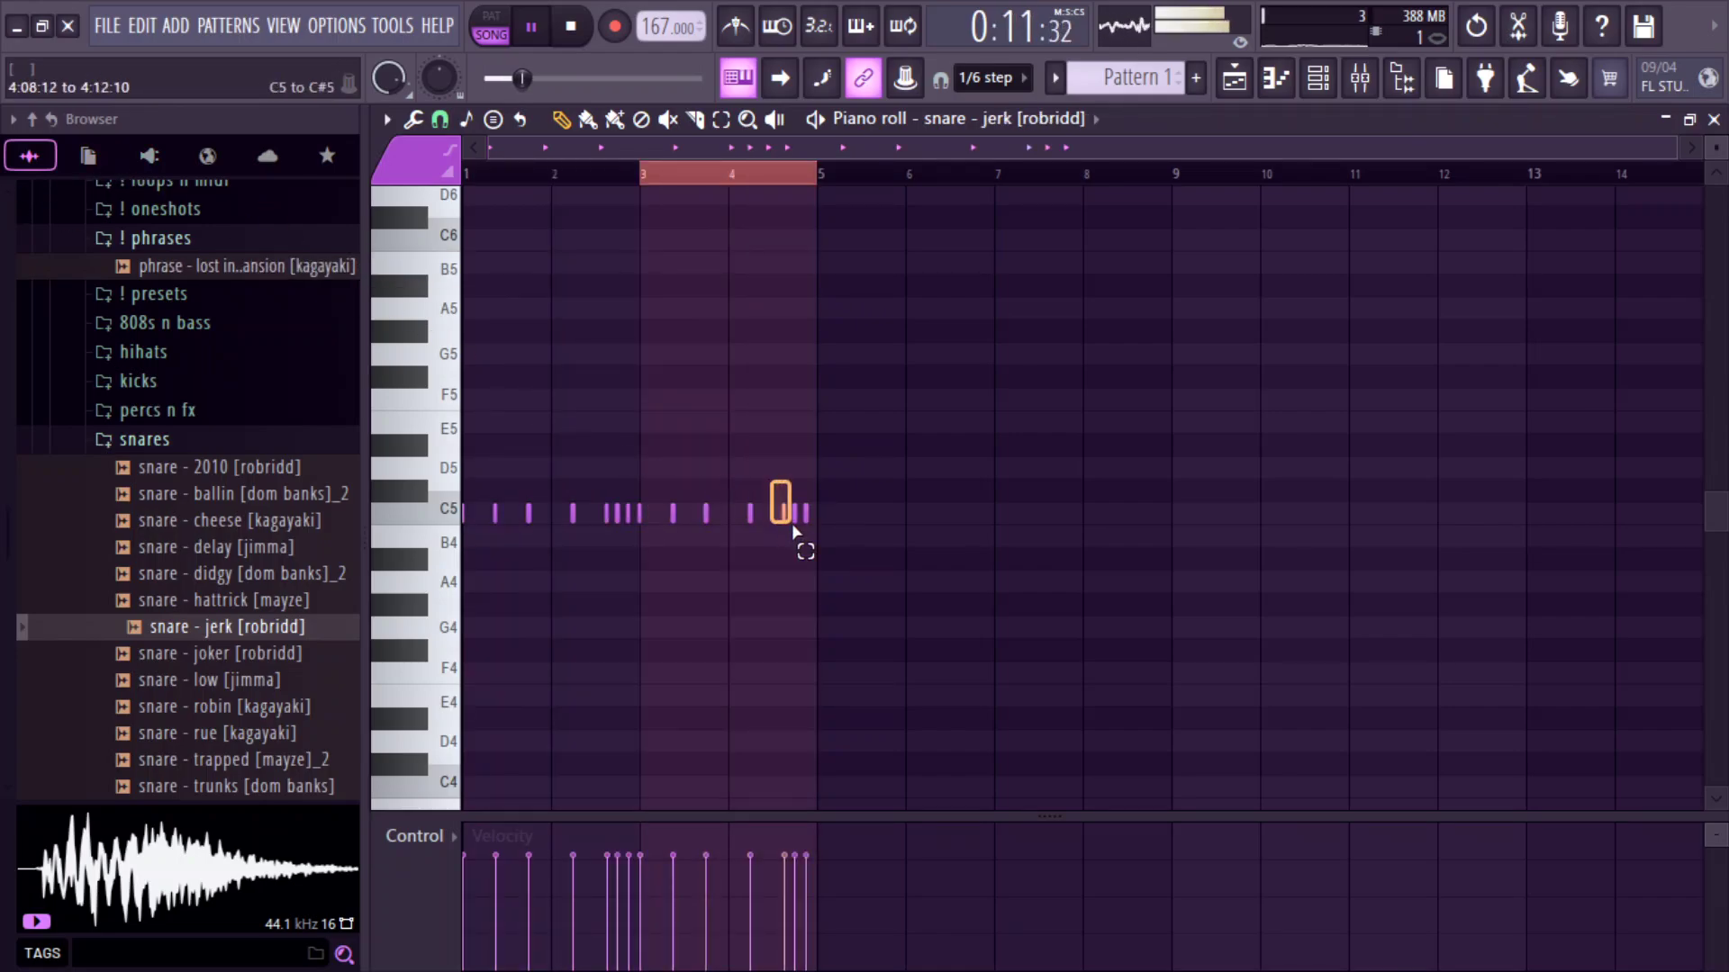
Move the first and last notes of snare jerk's bar 4 roll to C6 and C4, and duplicate the four-bar pattern into bars 5–8.
key(ctrl+Up)
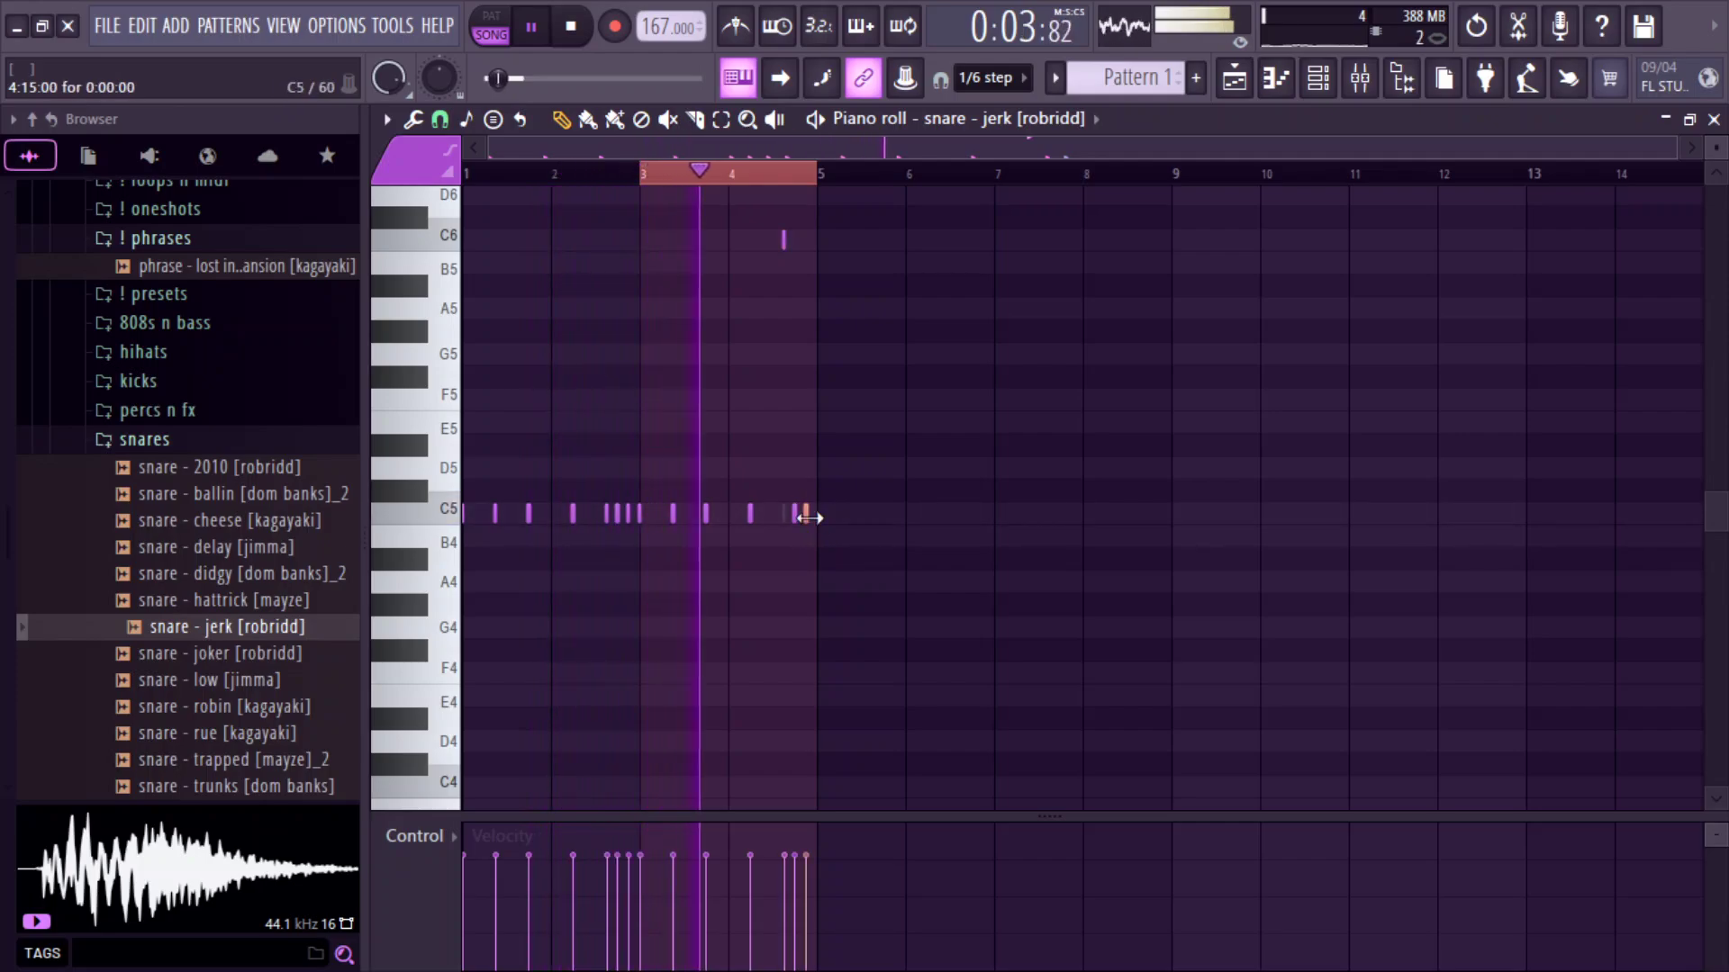
key(ctrl+Down)
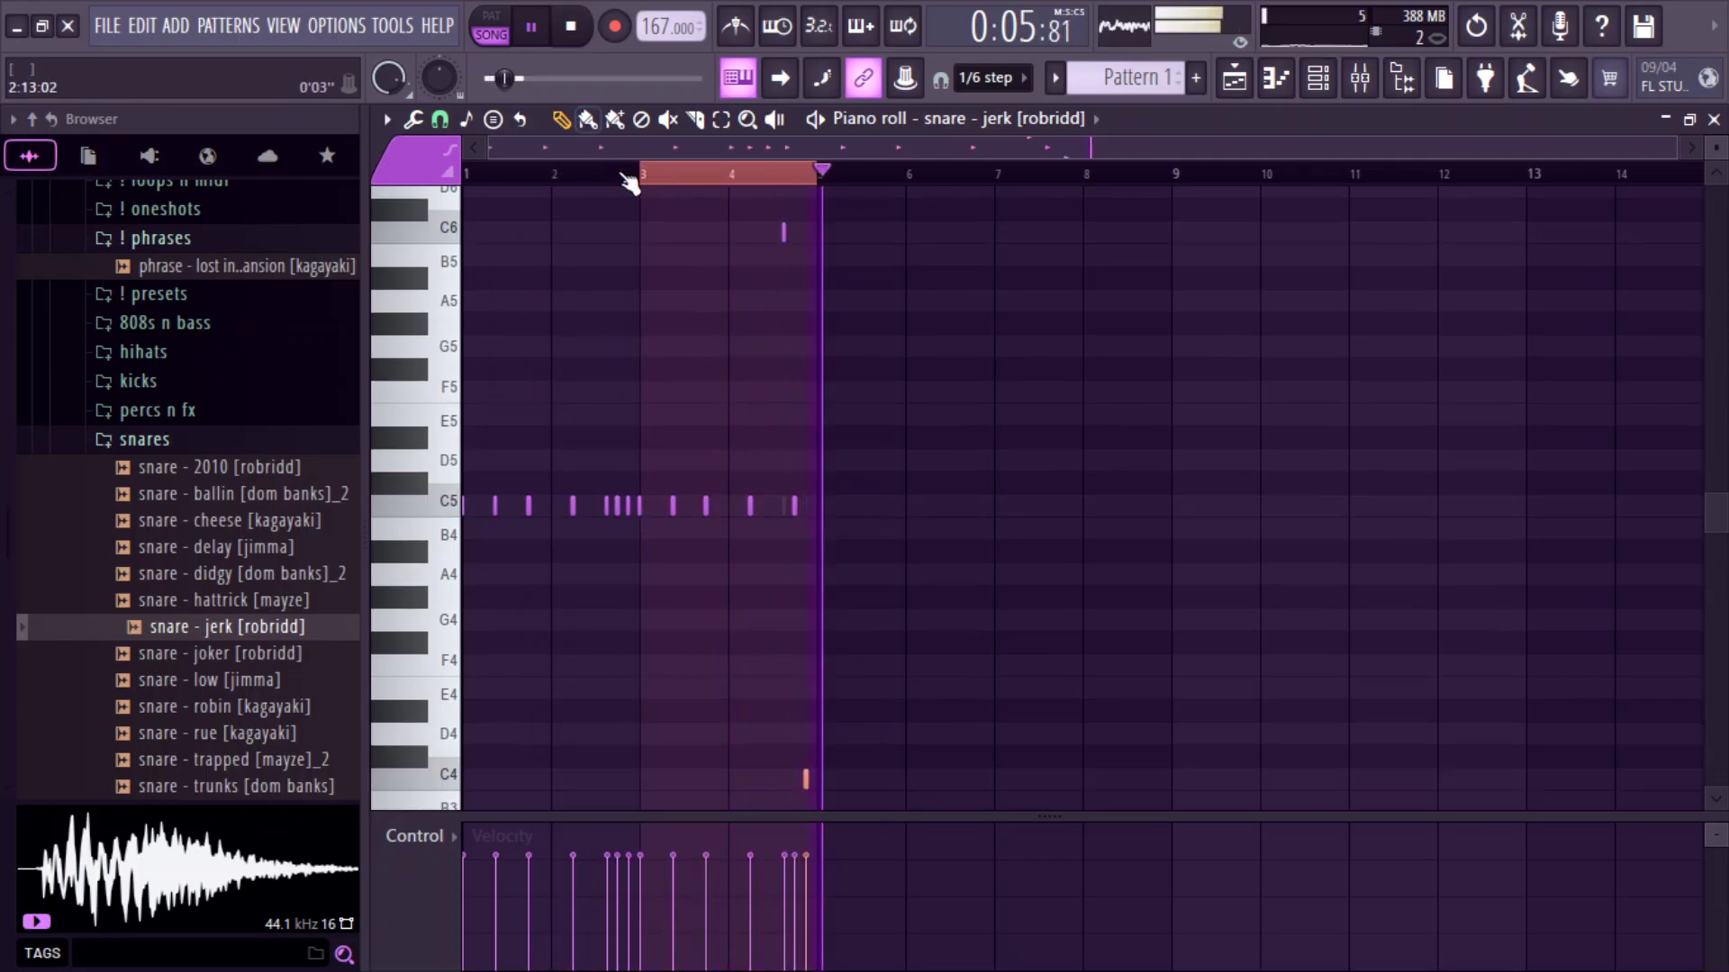
key(ctrl+a)
key(ctrl+b)
Duplicate snare 2010's four-bar note pattern into bars 5–8 and return to the channel rack.
click(1325, 85)
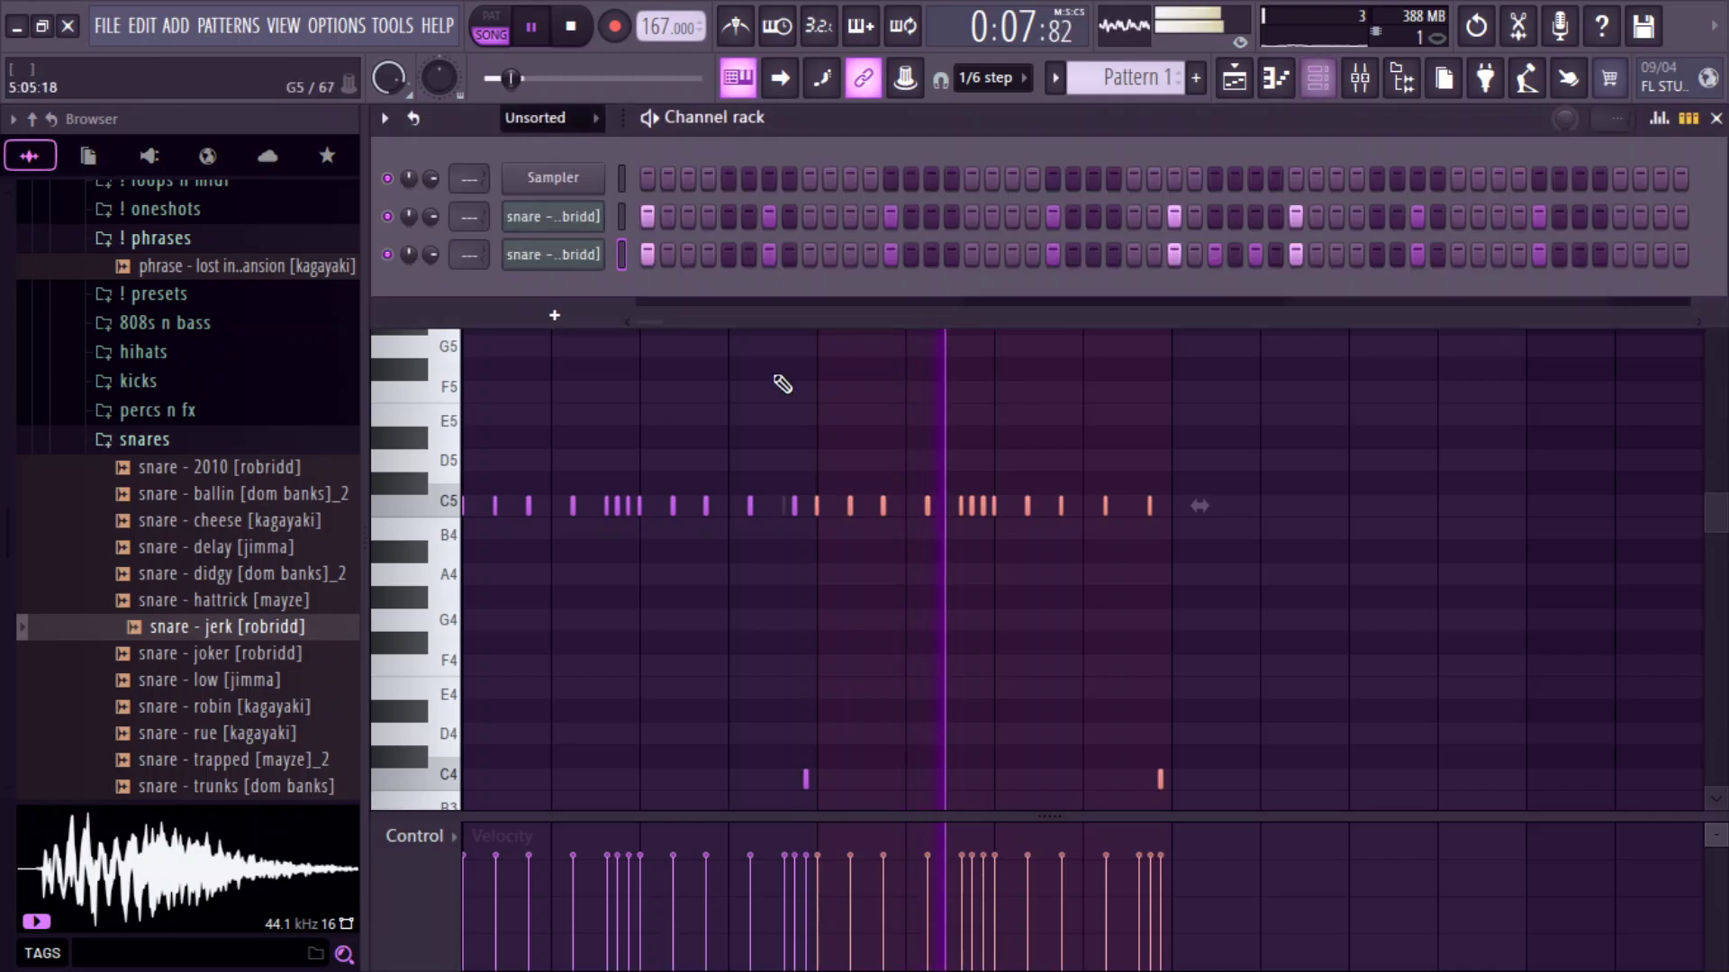
right_click(584, 253)
click(1005, 279)
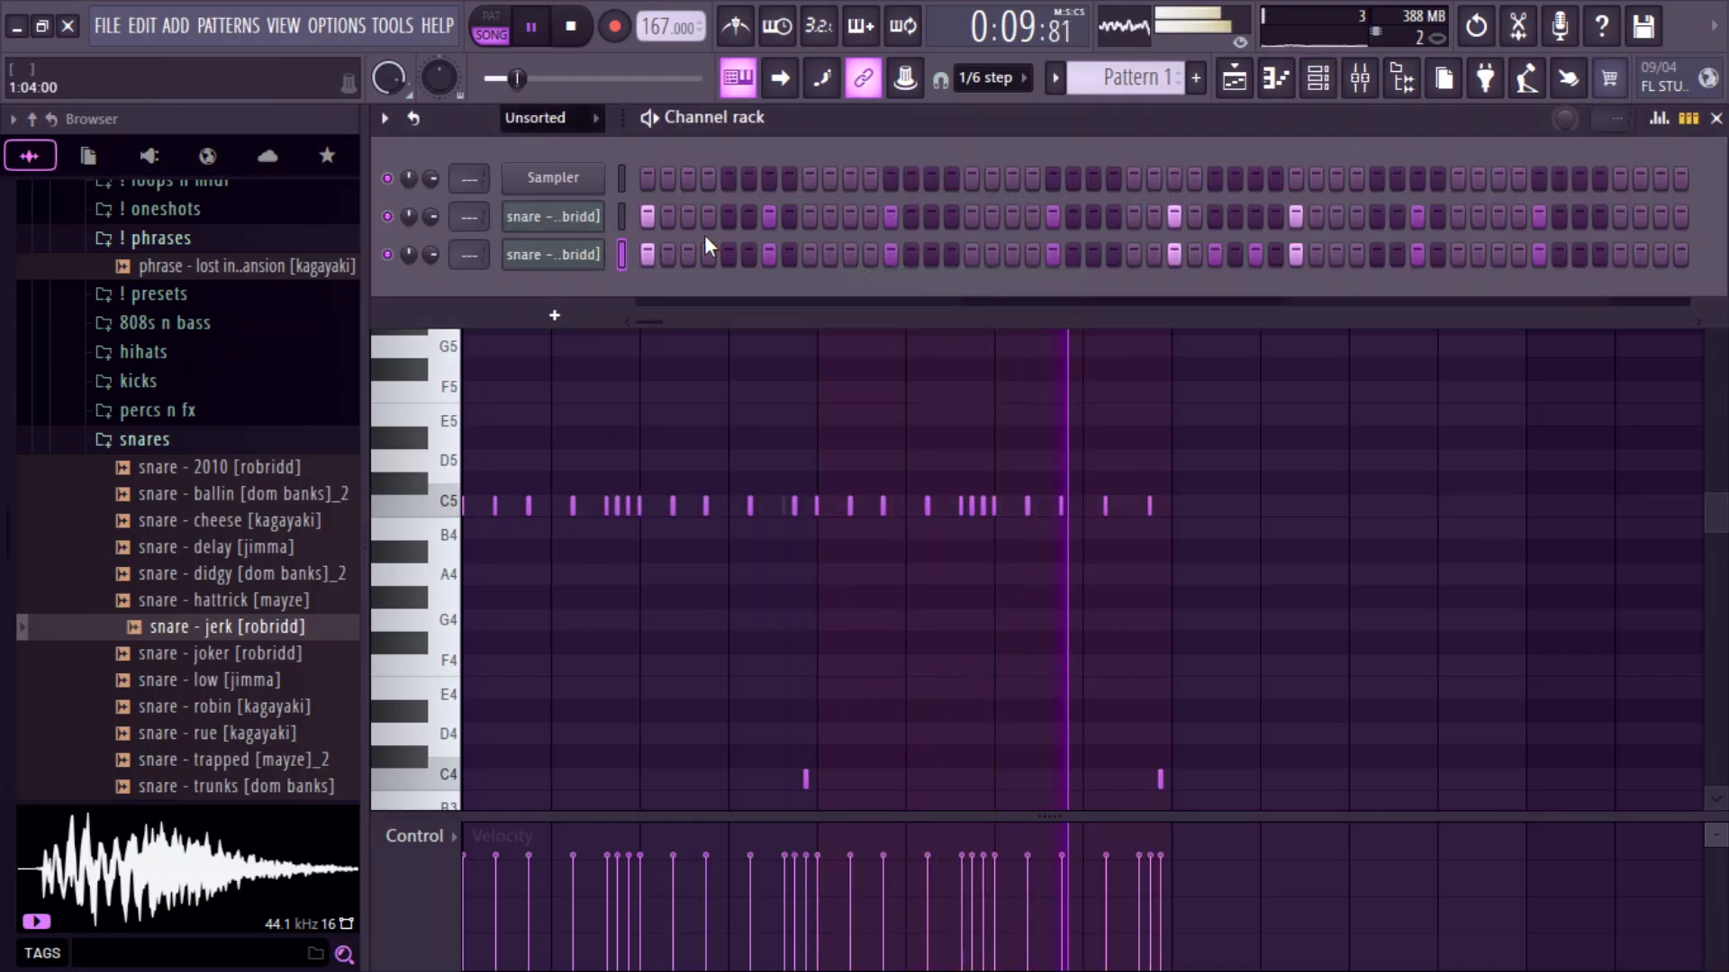
right_click(583, 216)
click(640, 214)
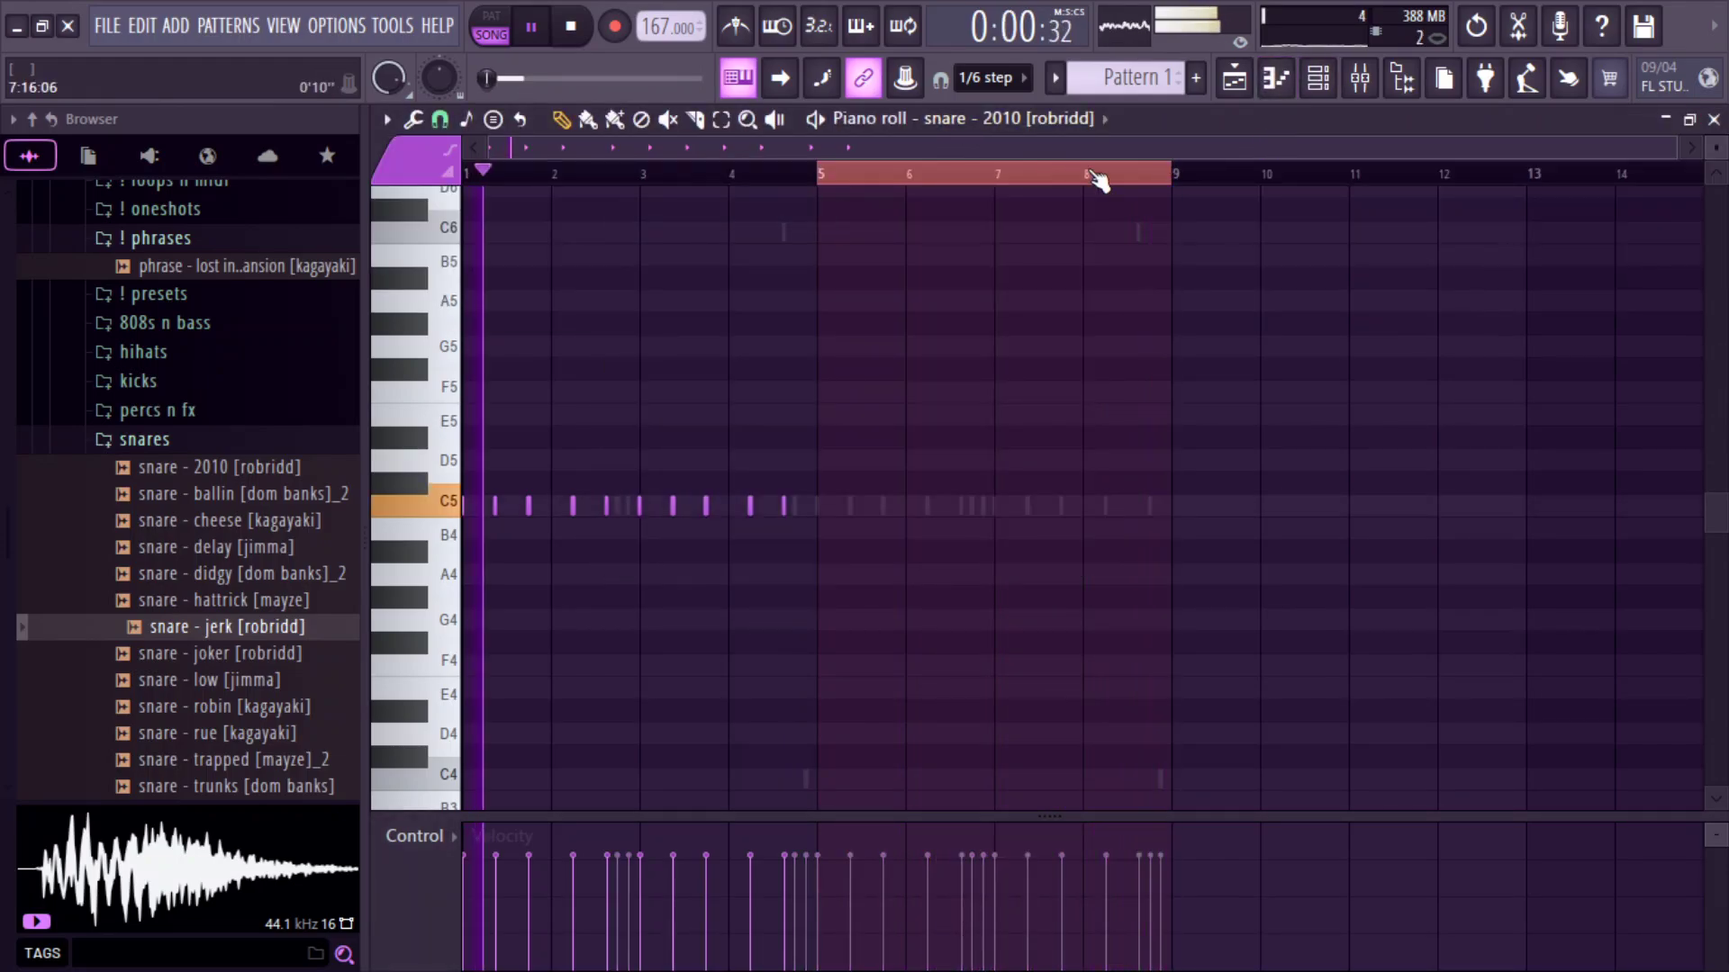
key(ctrl+a)
key(ctrl+b)
click(1318, 83)
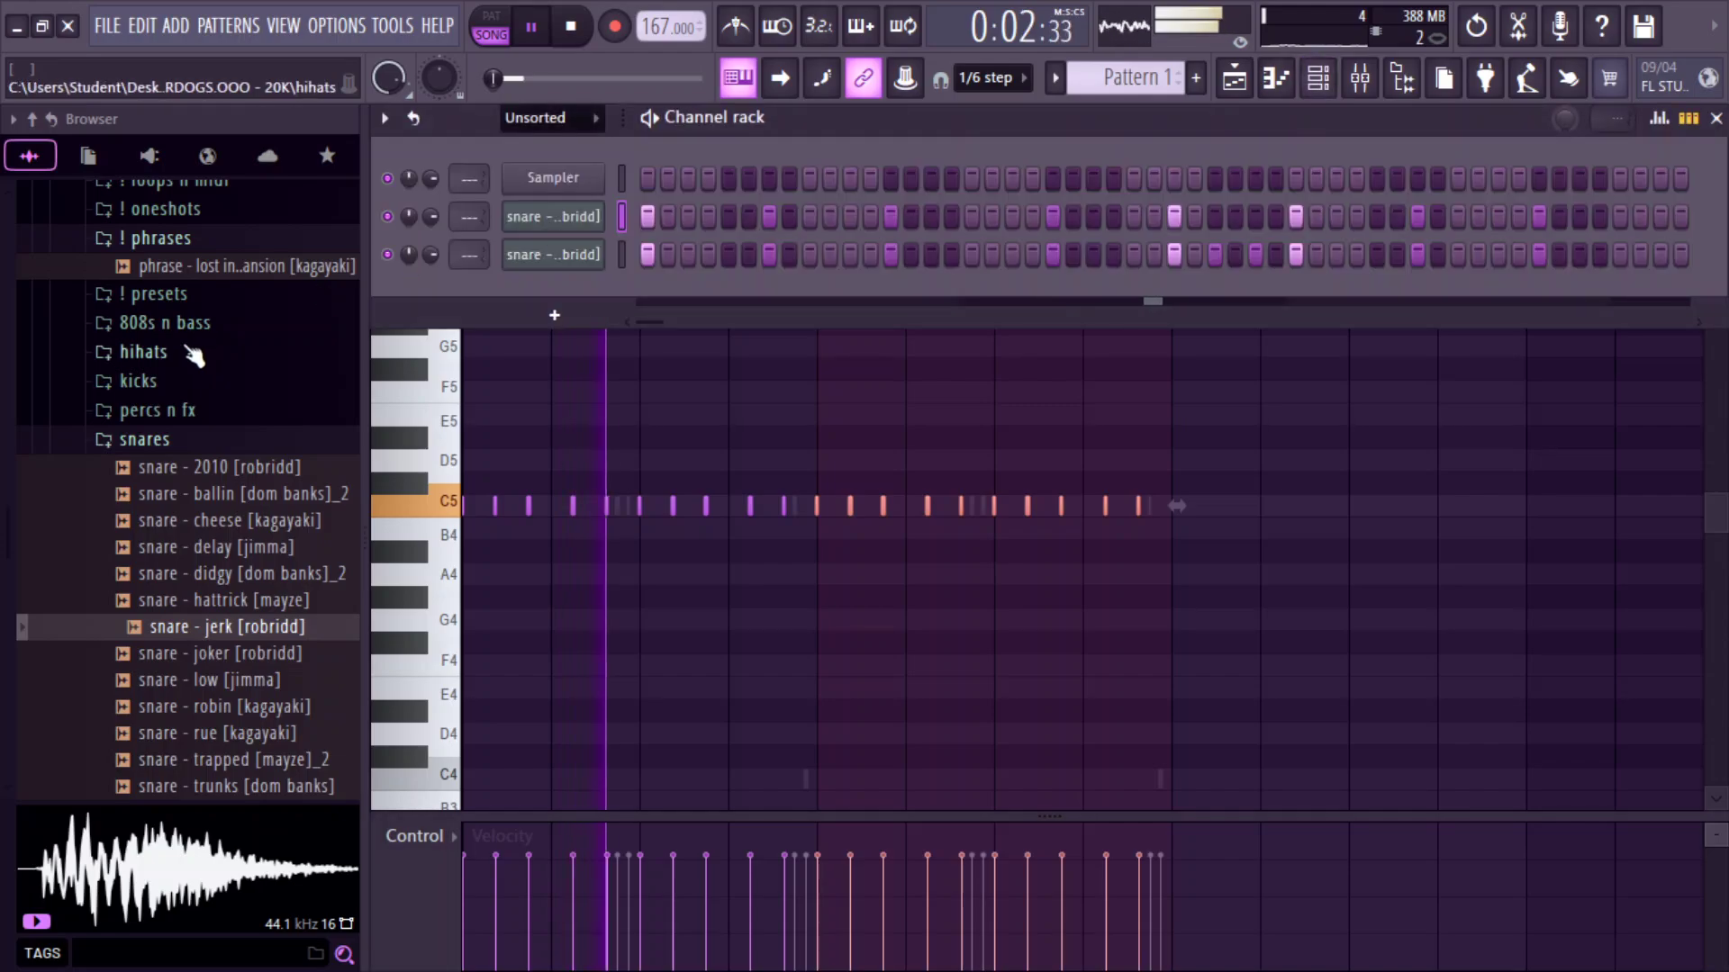
Browse the percs n fx and snares folders and audition the hattrick snare.
click(140, 441)
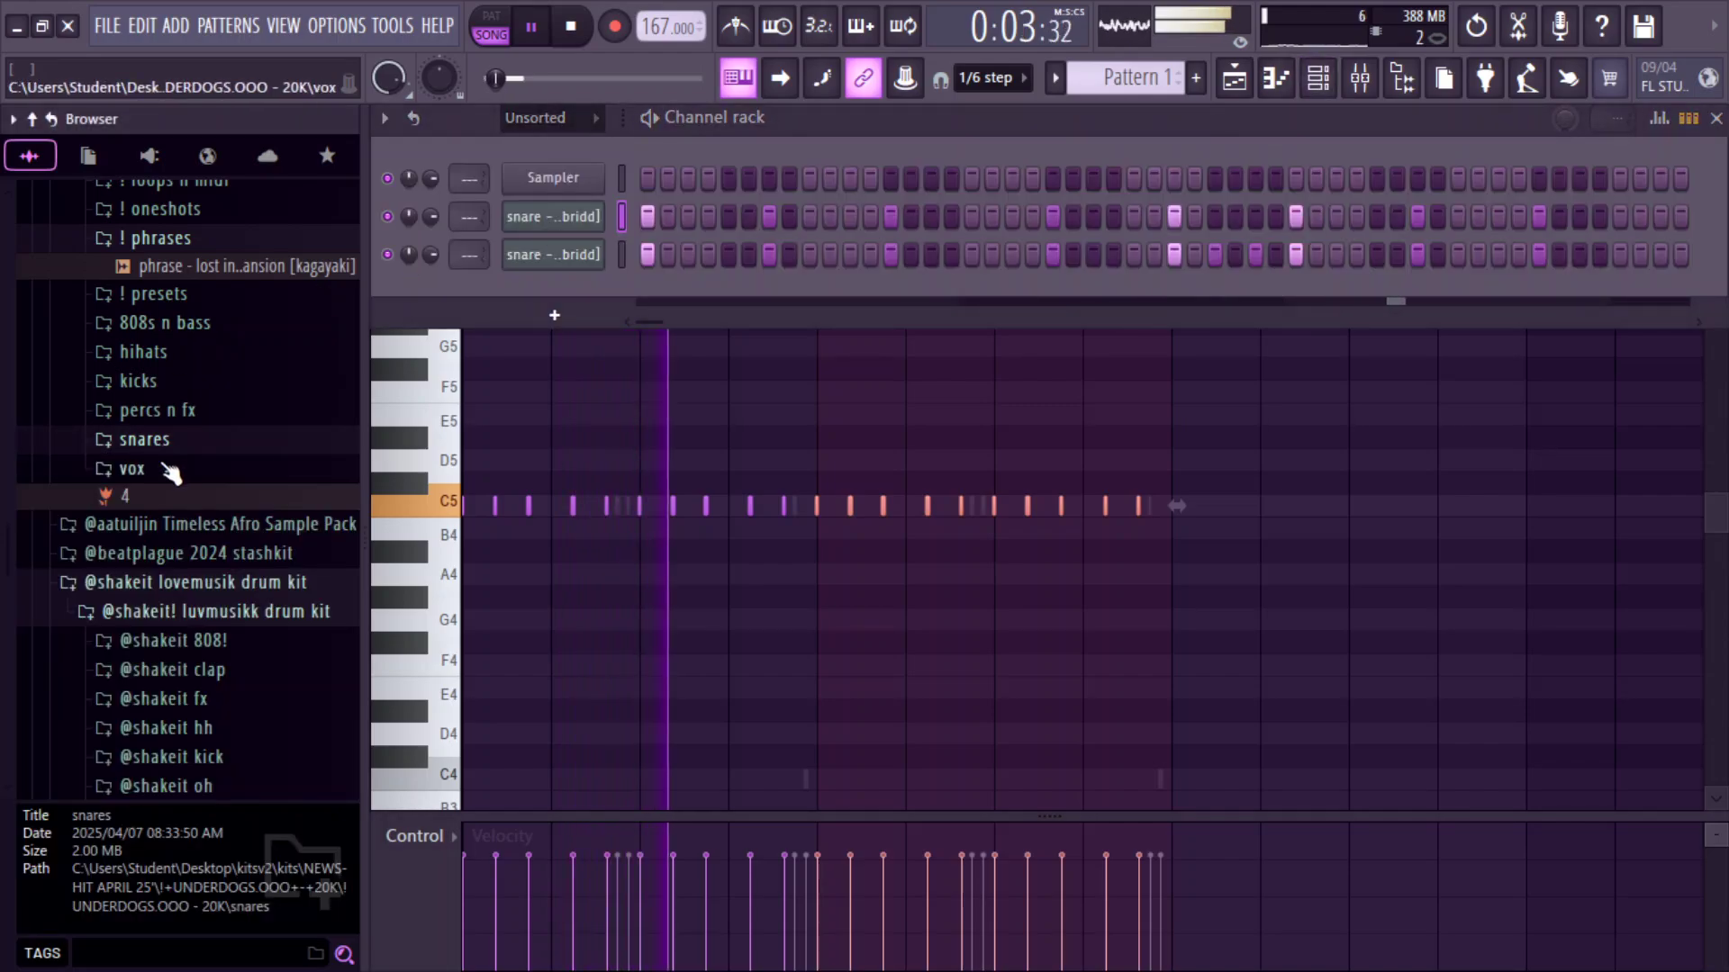
click(180, 411)
click(220, 282)
click(144, 309)
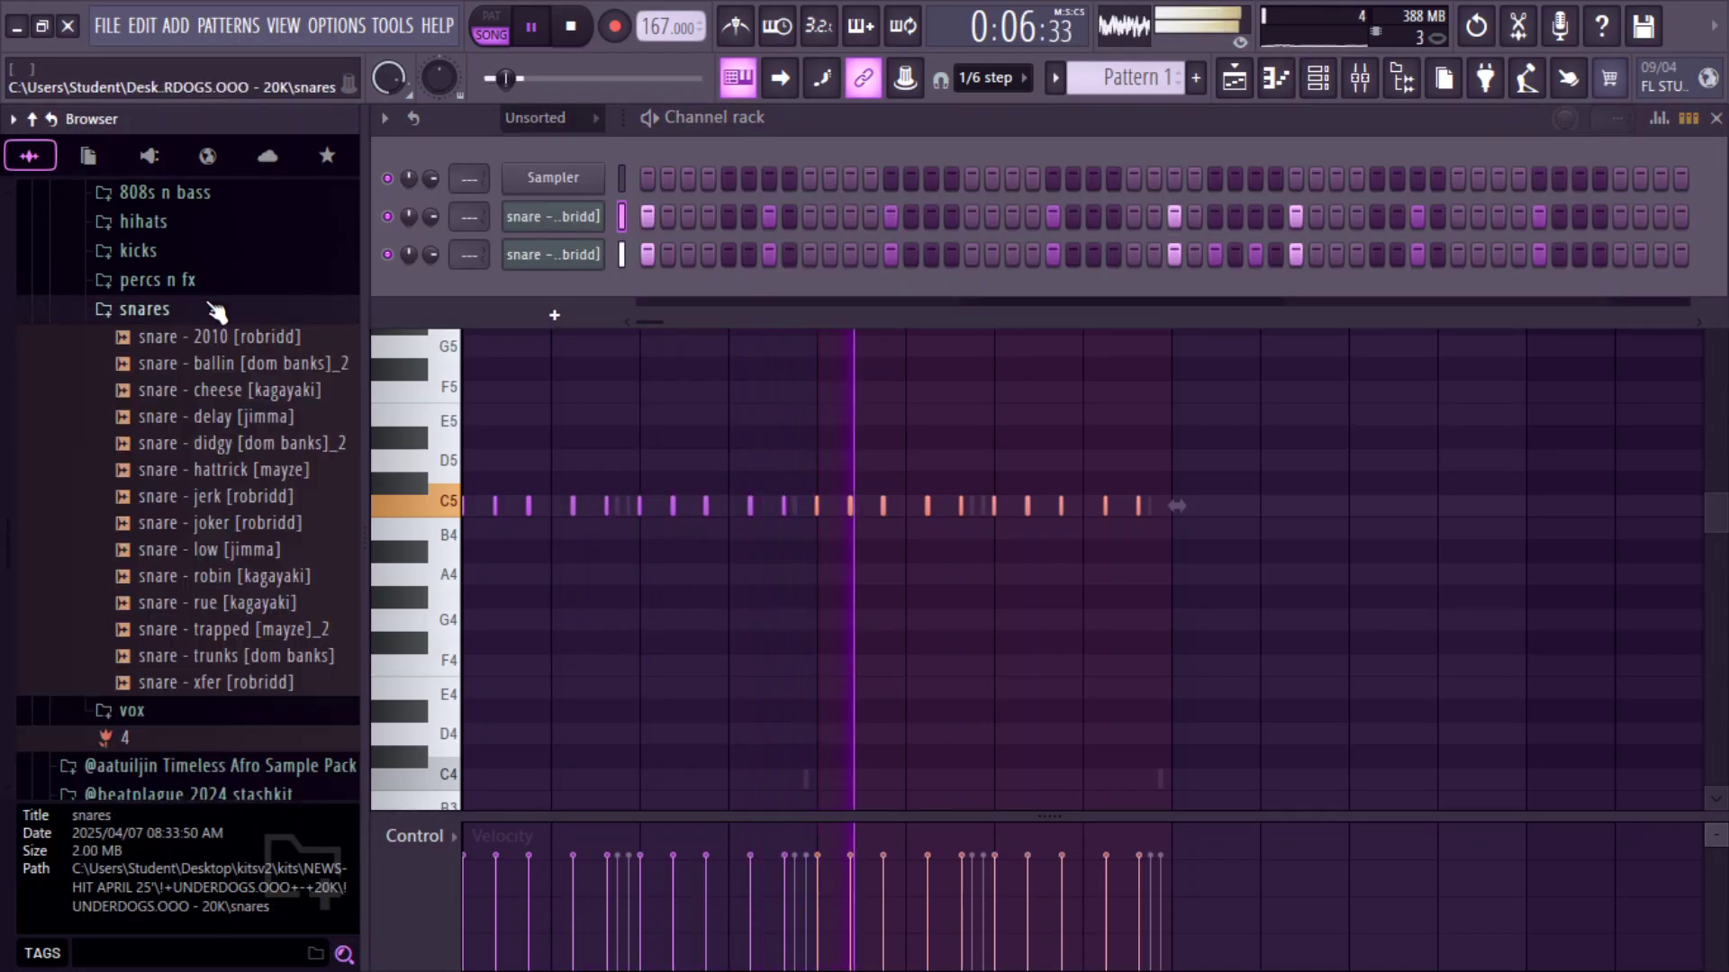
click(225, 470)
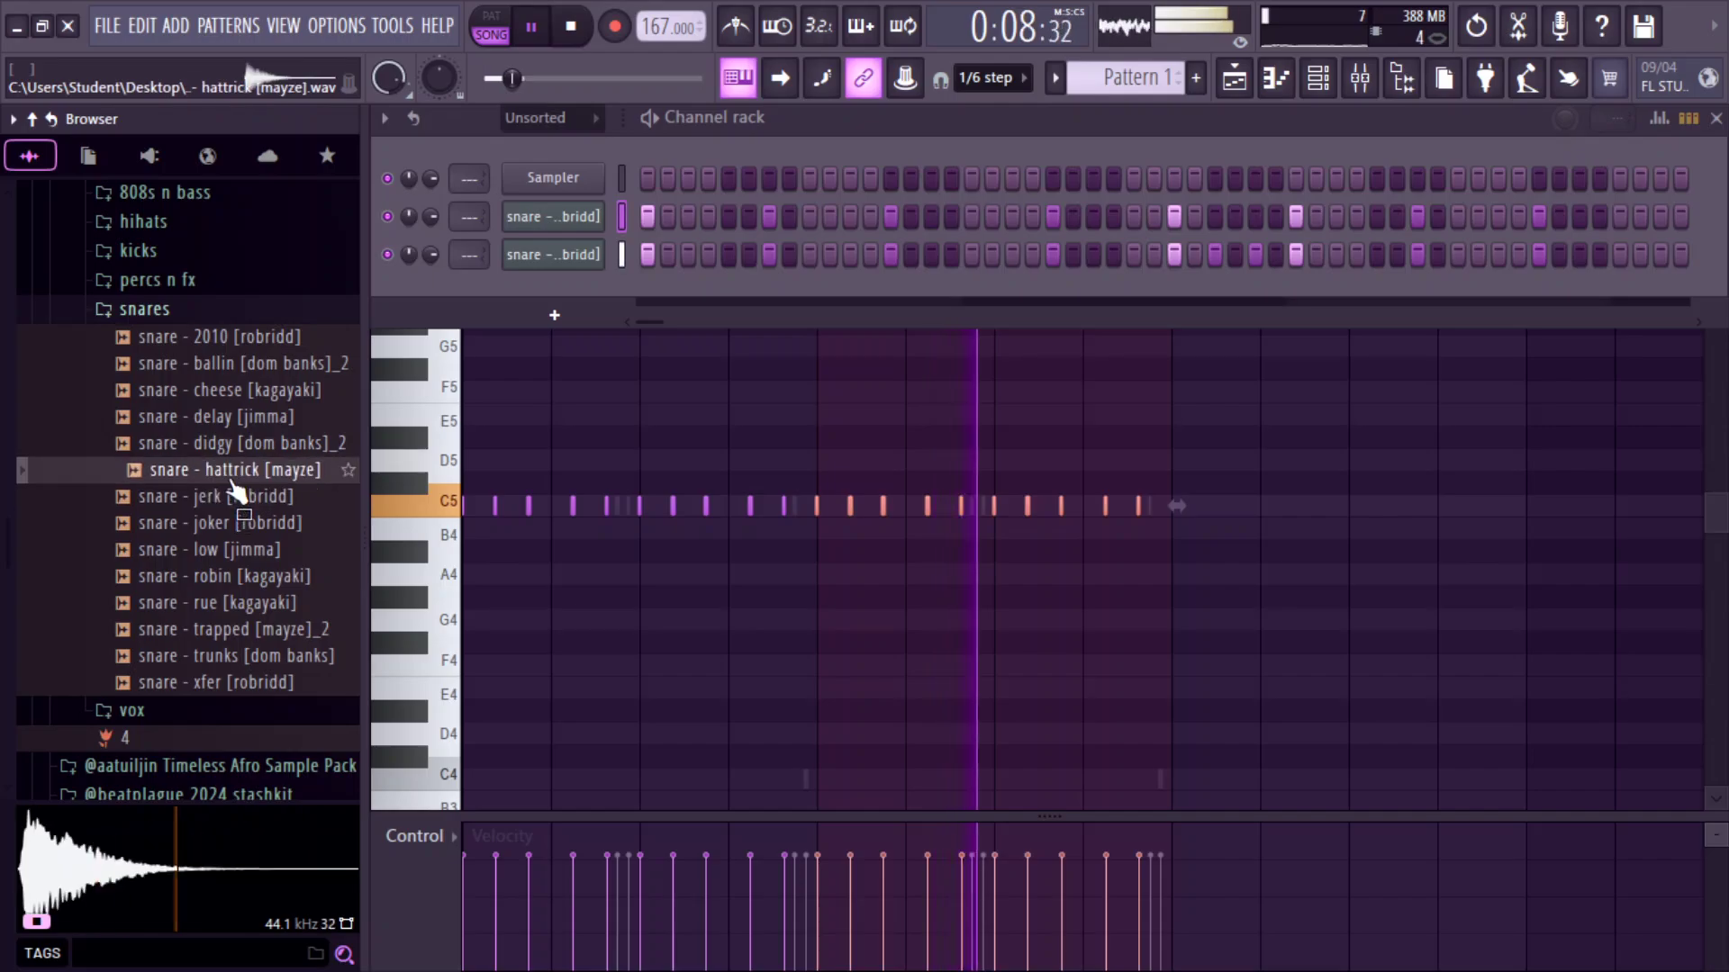
Audition samples in the hihats folder and add hh - fuky as a new channel with a hit on step 3.
click(209, 311)
click(201, 222)
click(207, 275)
click(207, 302)
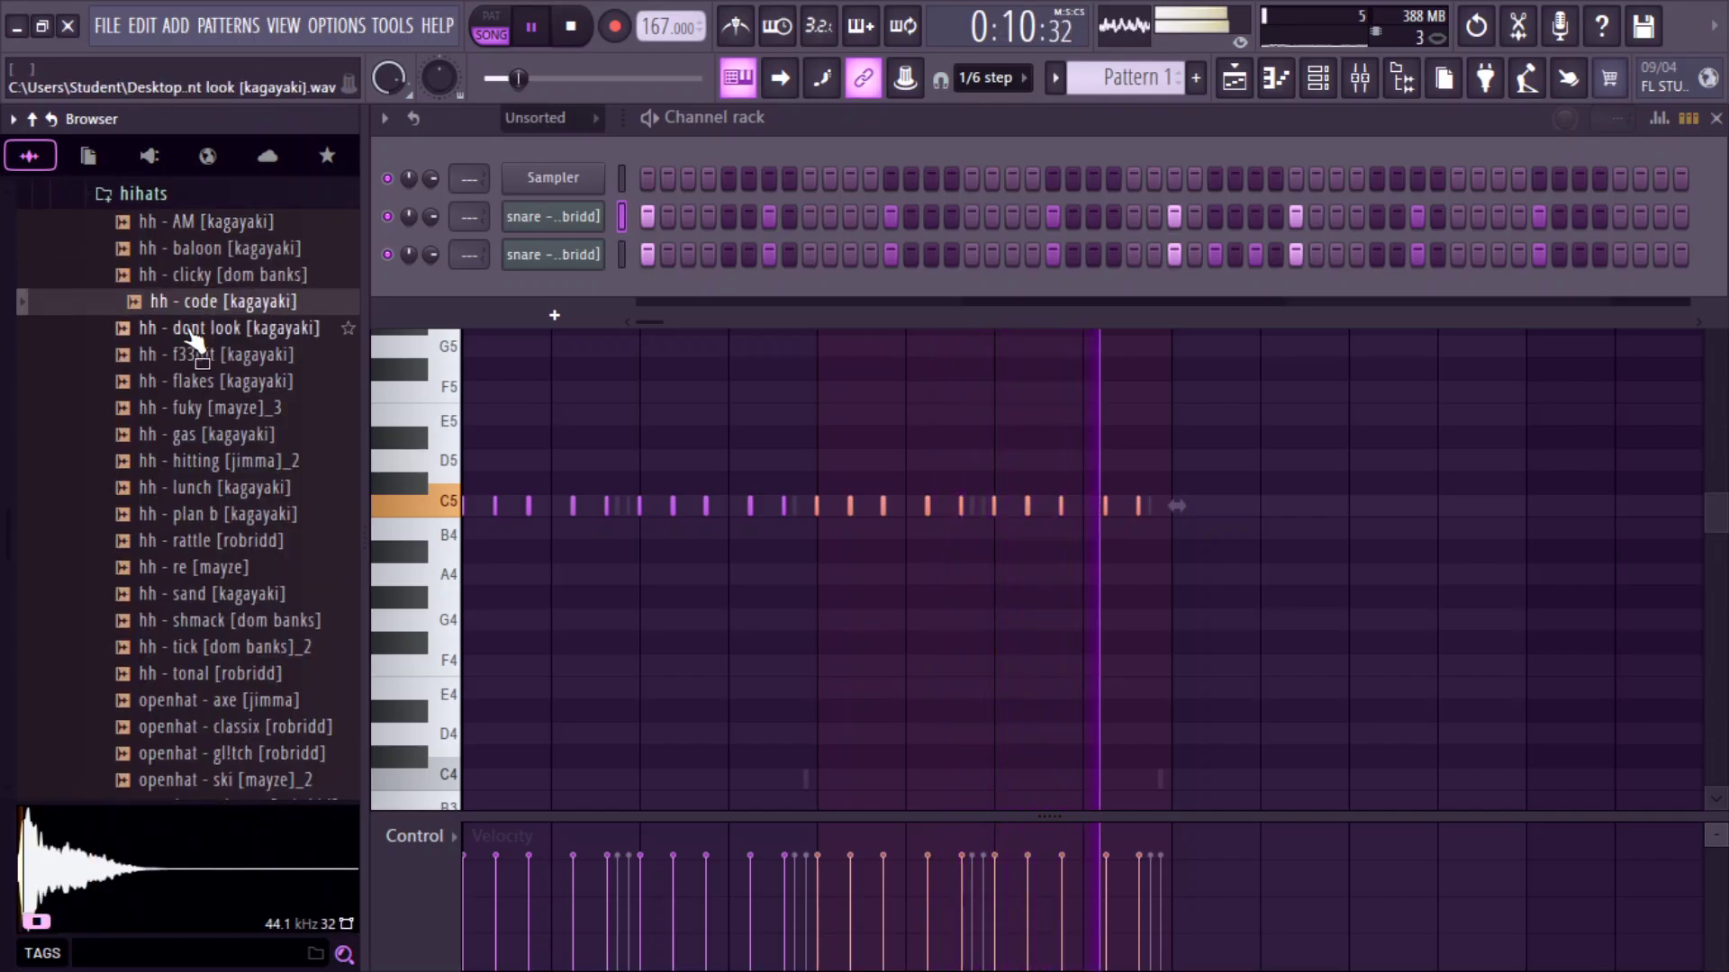
click(205, 355)
click(202, 381)
click(205, 408)
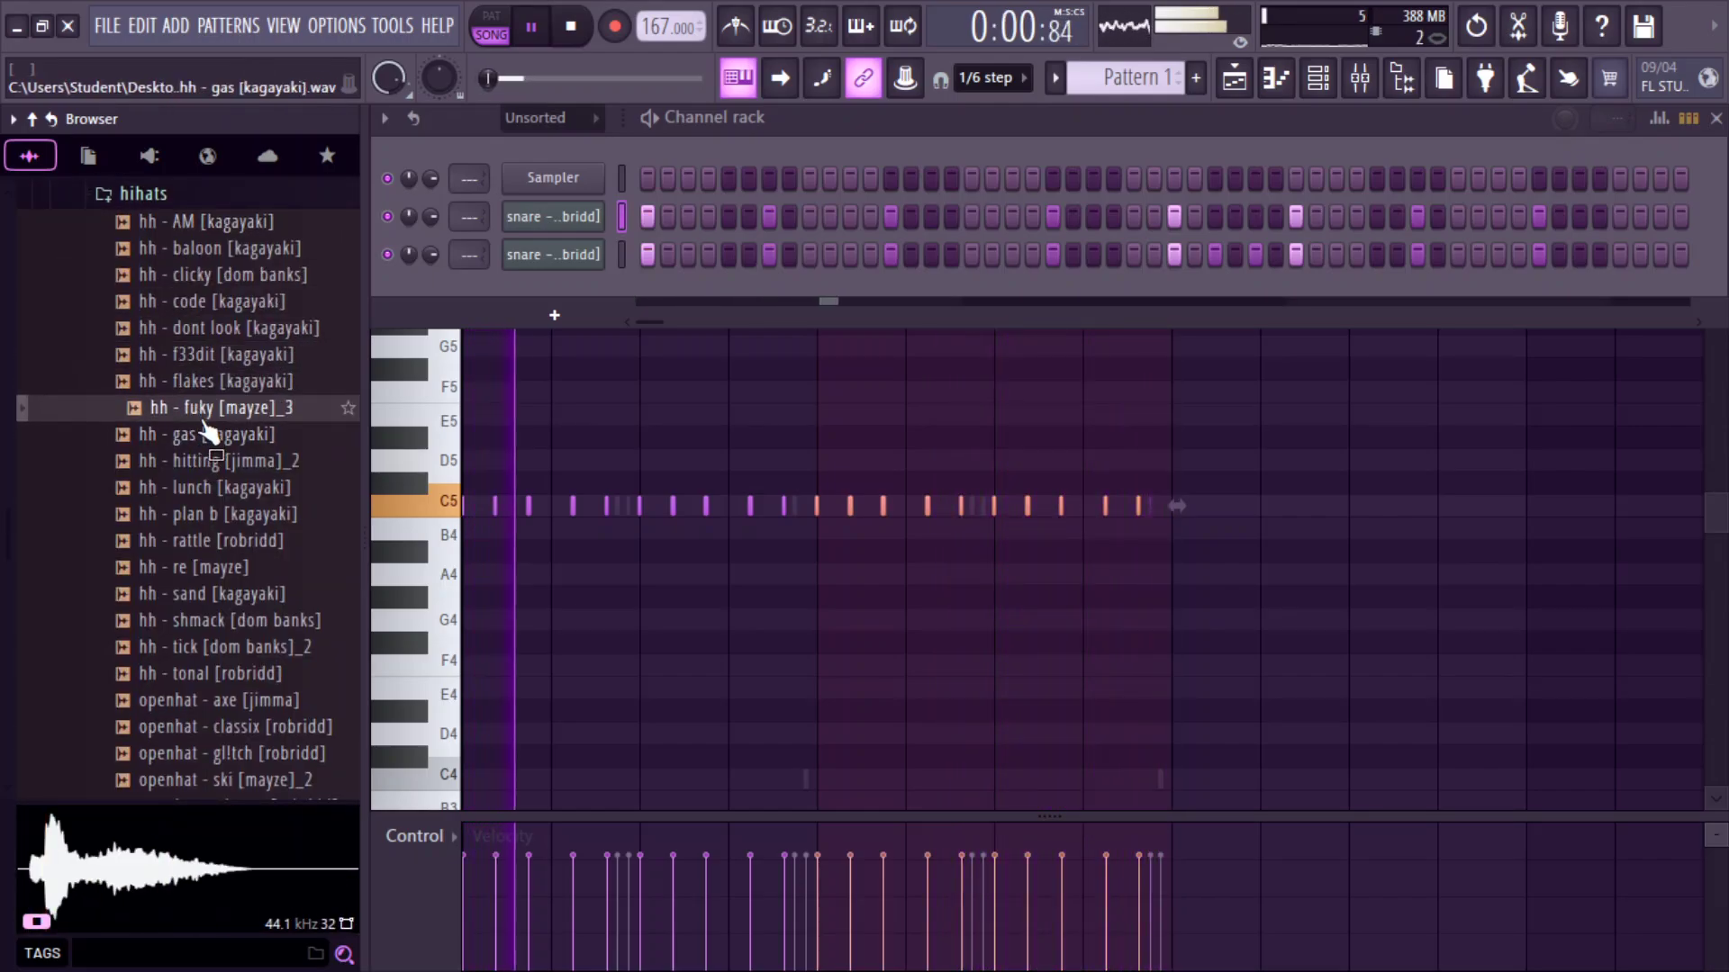
drag(209, 410, 551, 319)
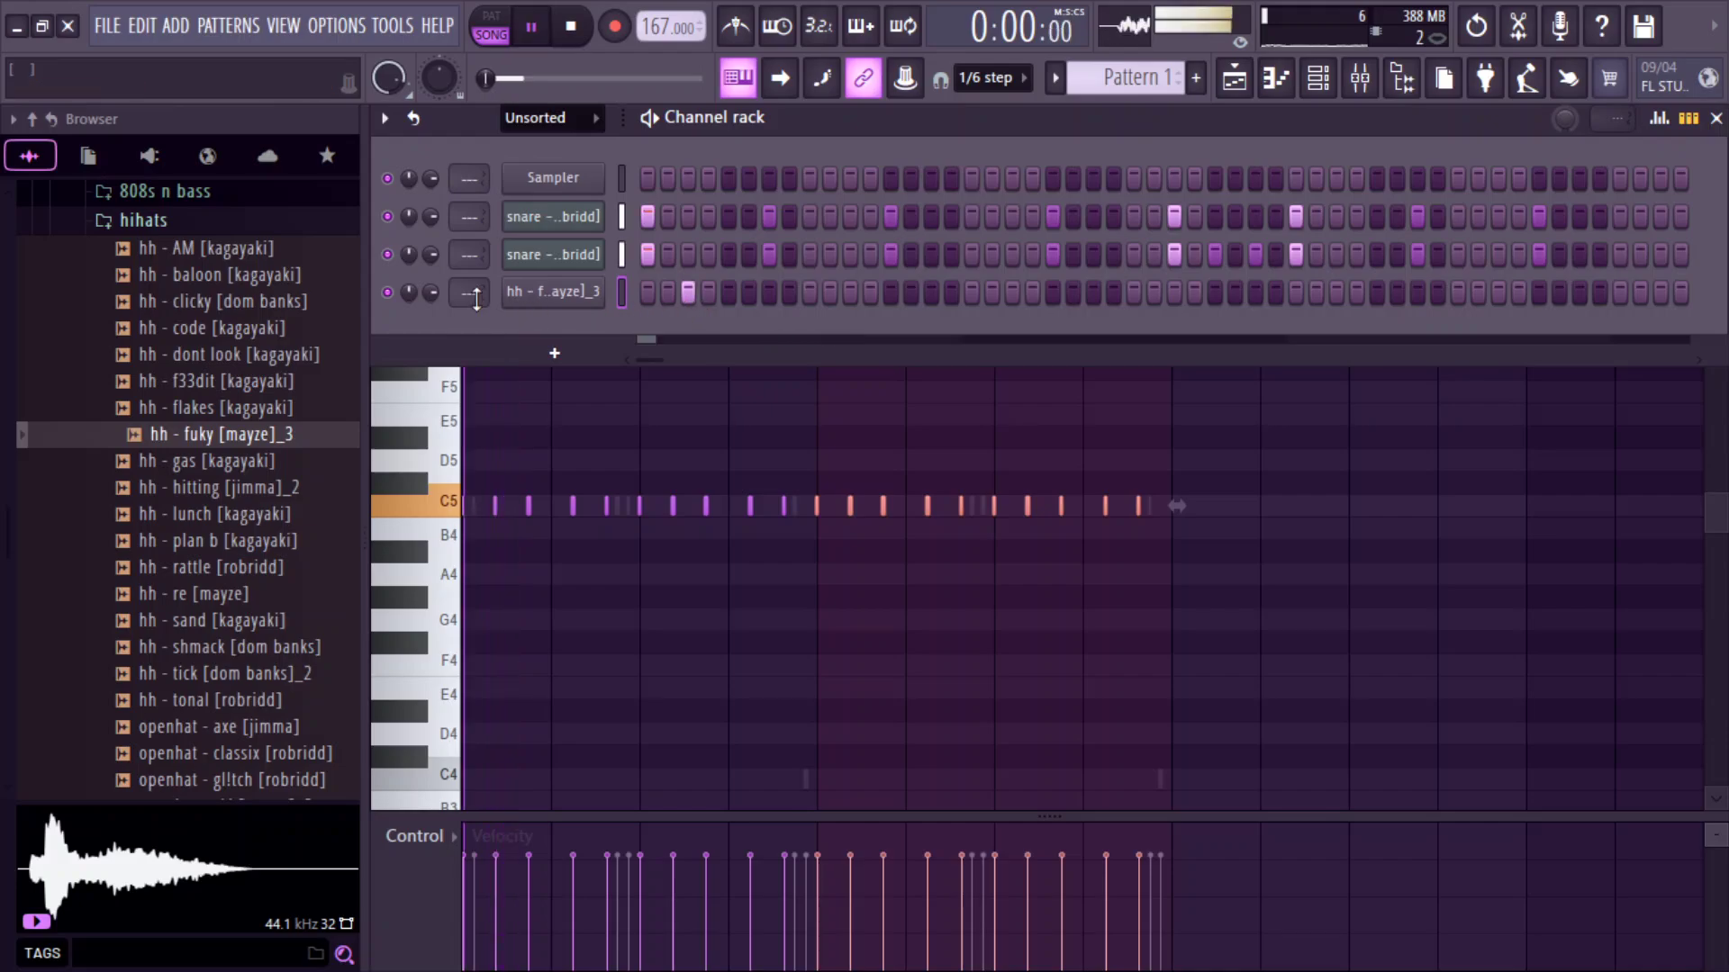
Duplicate the hh - fuky note every two bars so it repeats through bar 8.
right_click(594, 292)
click(664, 294)
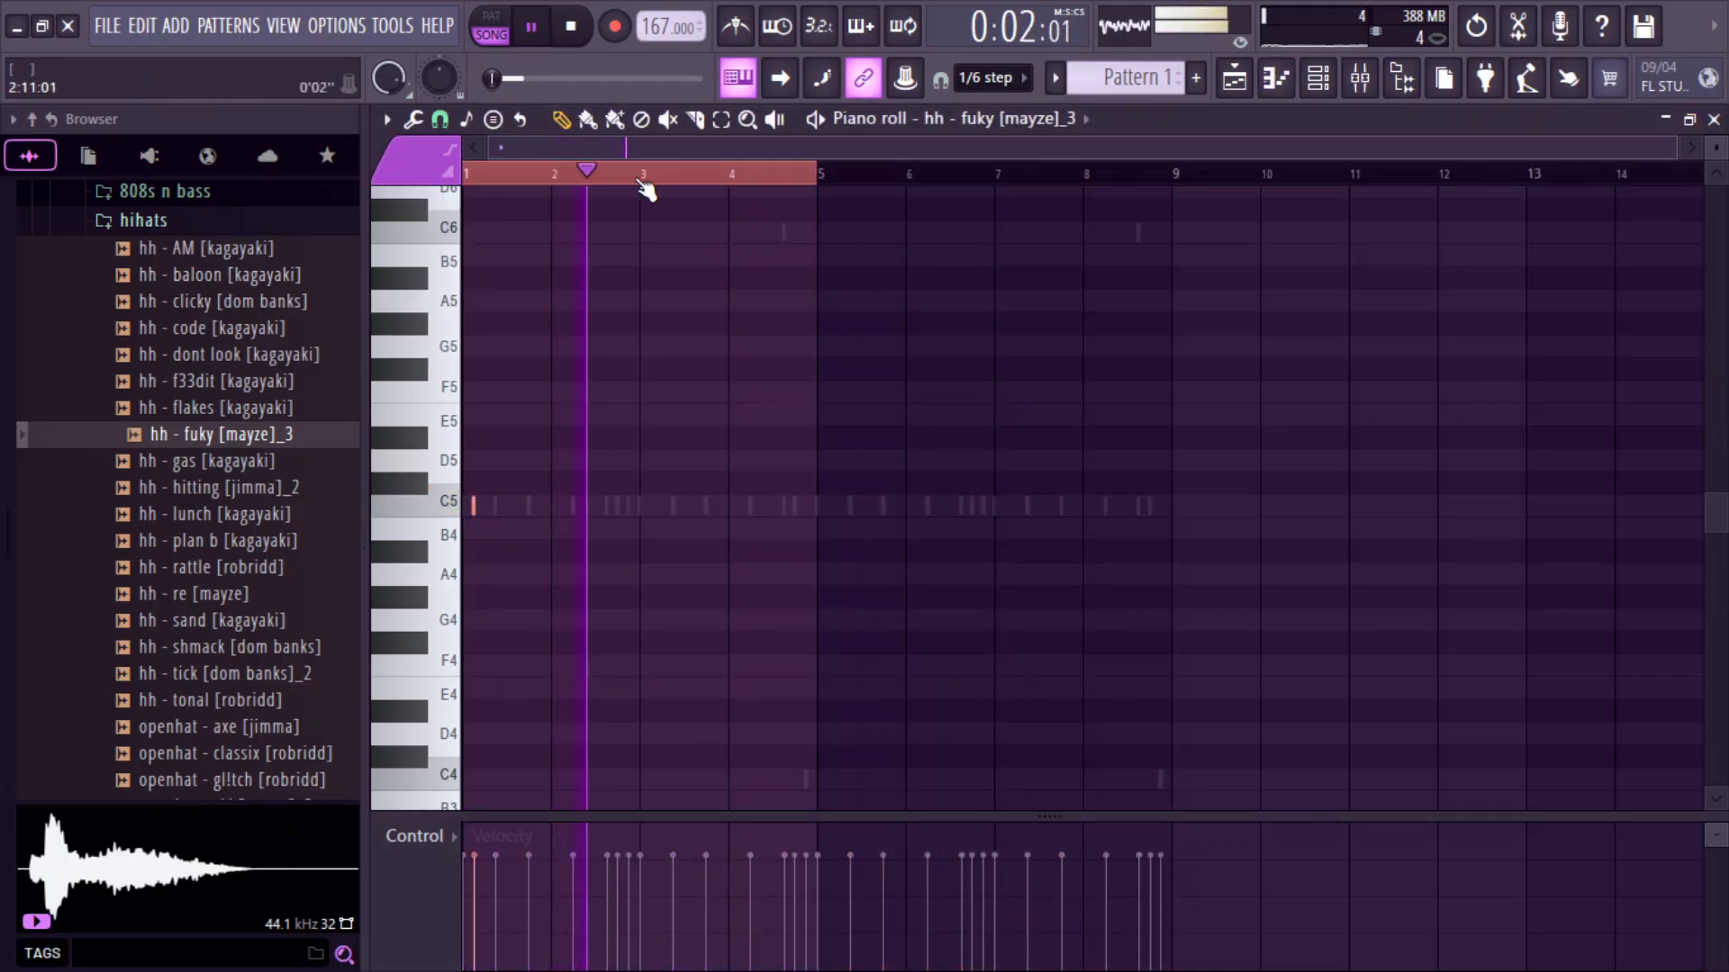
drag(783, 180, 641, 178)
key(ctrl+b)
key(ctrl+b)
key(ctrl+b)
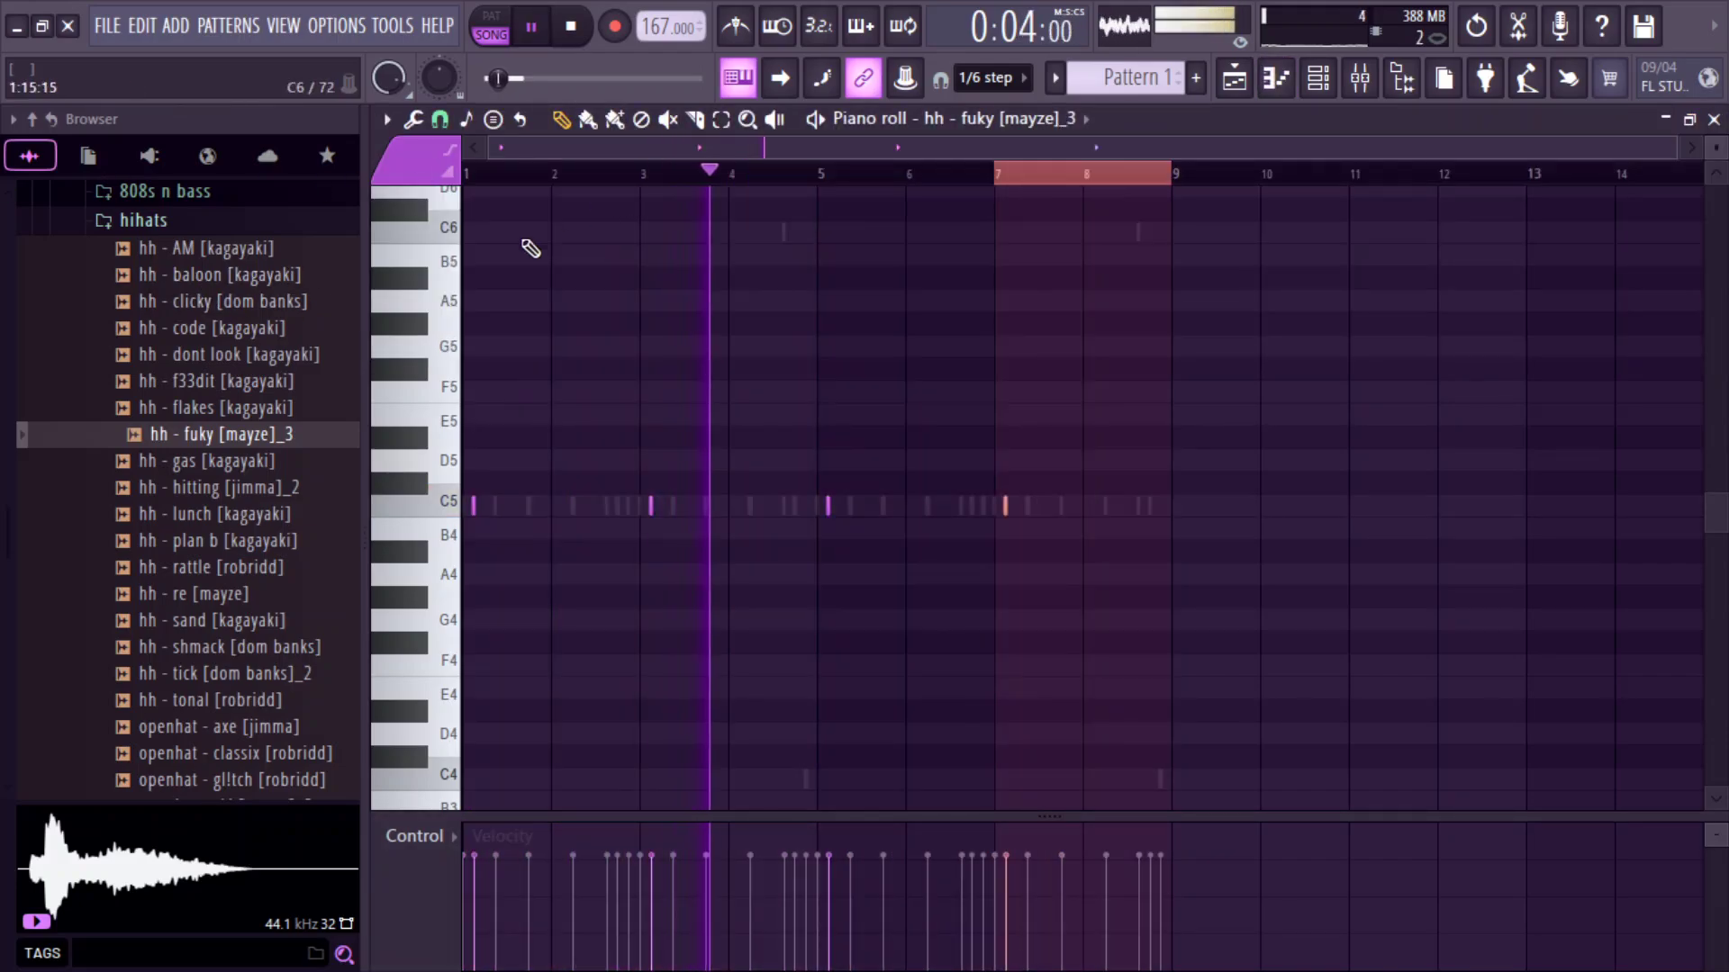
Audition the samples in the vox folder, including vox - chu and vox - iloveu, and collapse the folder.
click(117, 221)
click(133, 337)
click(177, 369)
key(space)
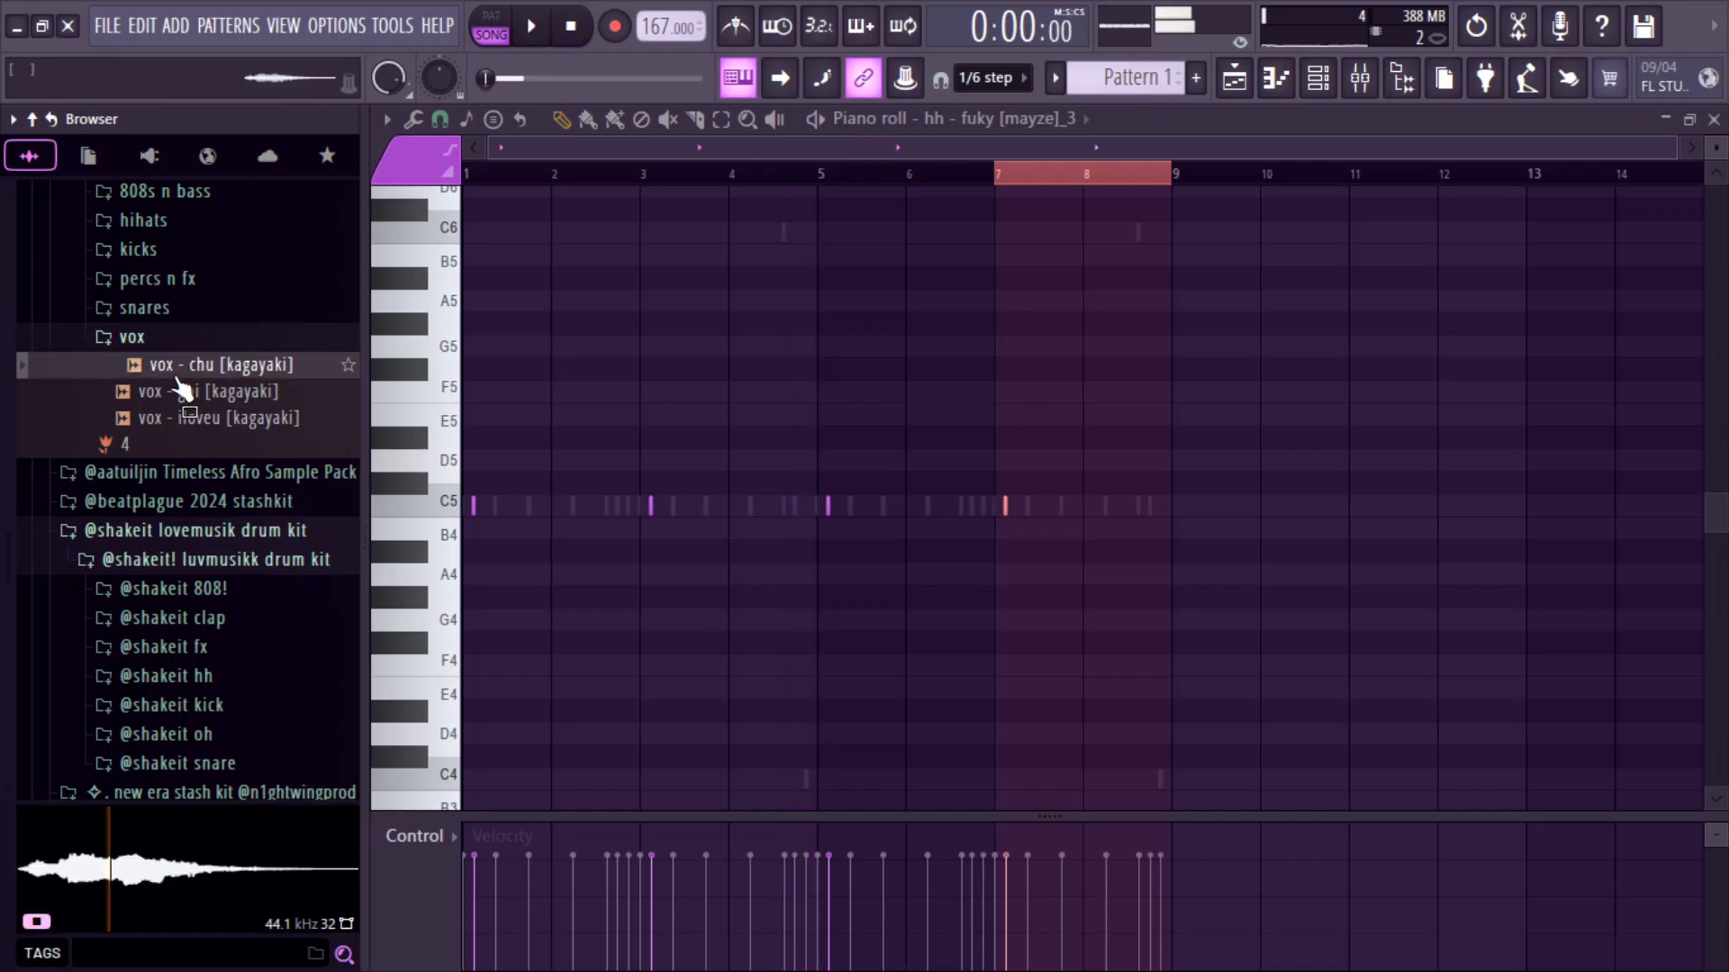
key(Down)
key(Down)
key(Up)
key(Up)
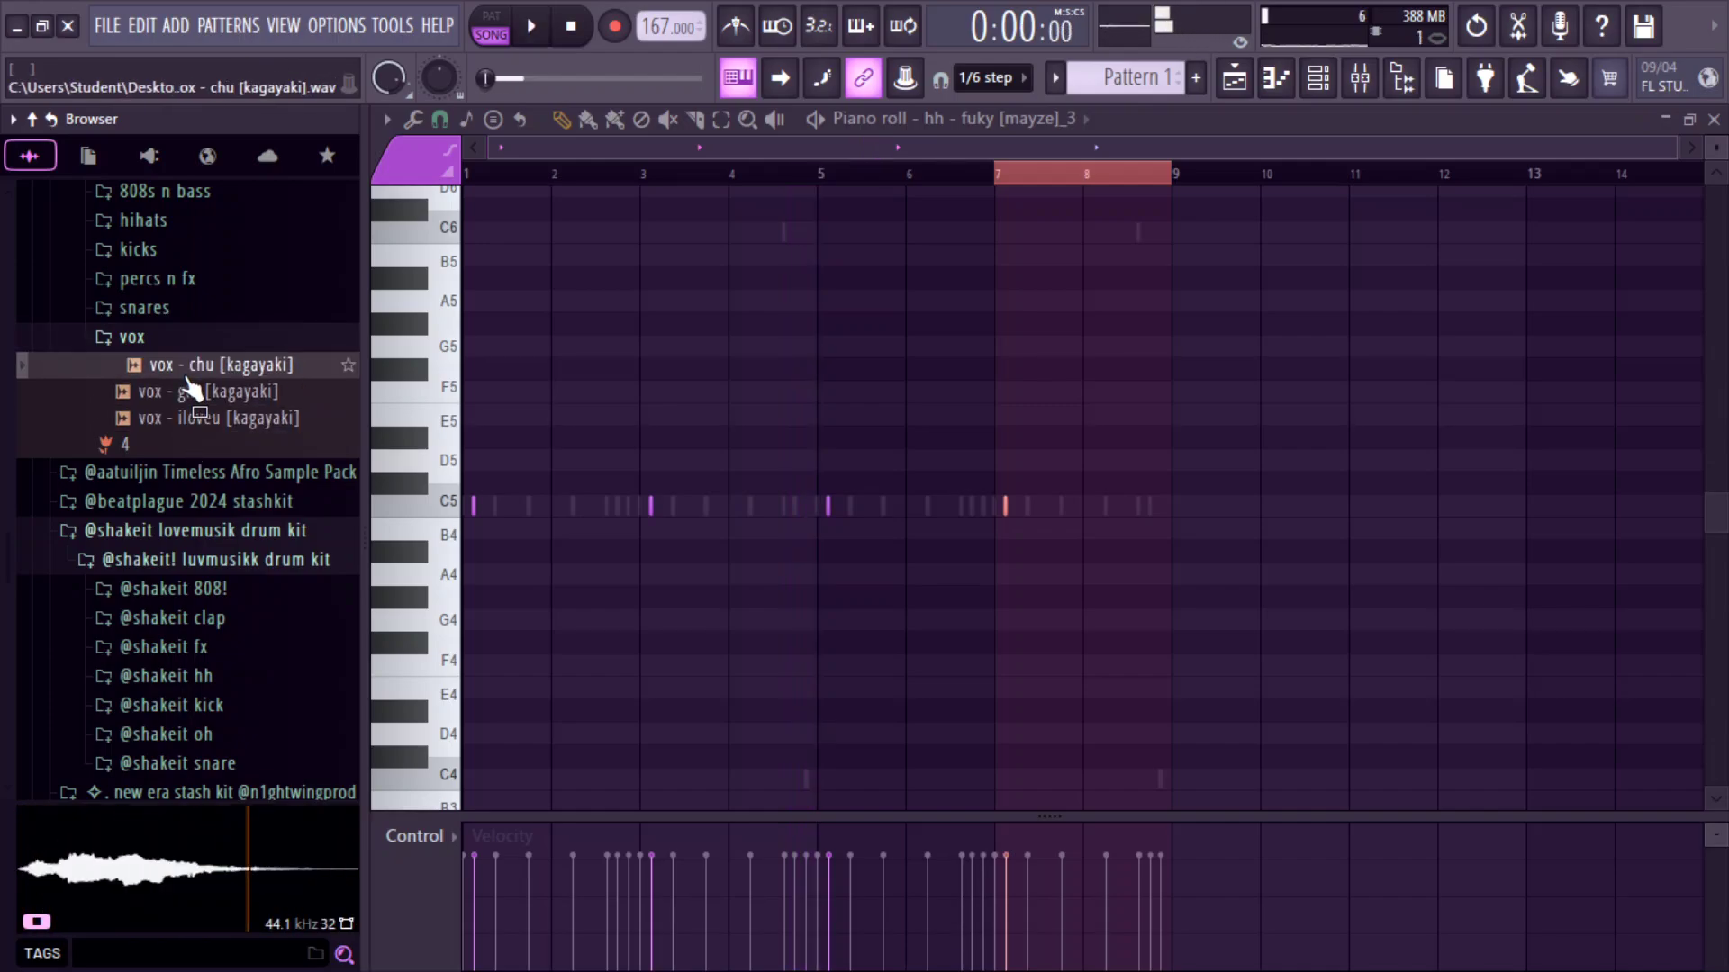
click(181, 346)
key(space)
scroll(181, 278, up, 5)
scroll(224, 484, down, 3)
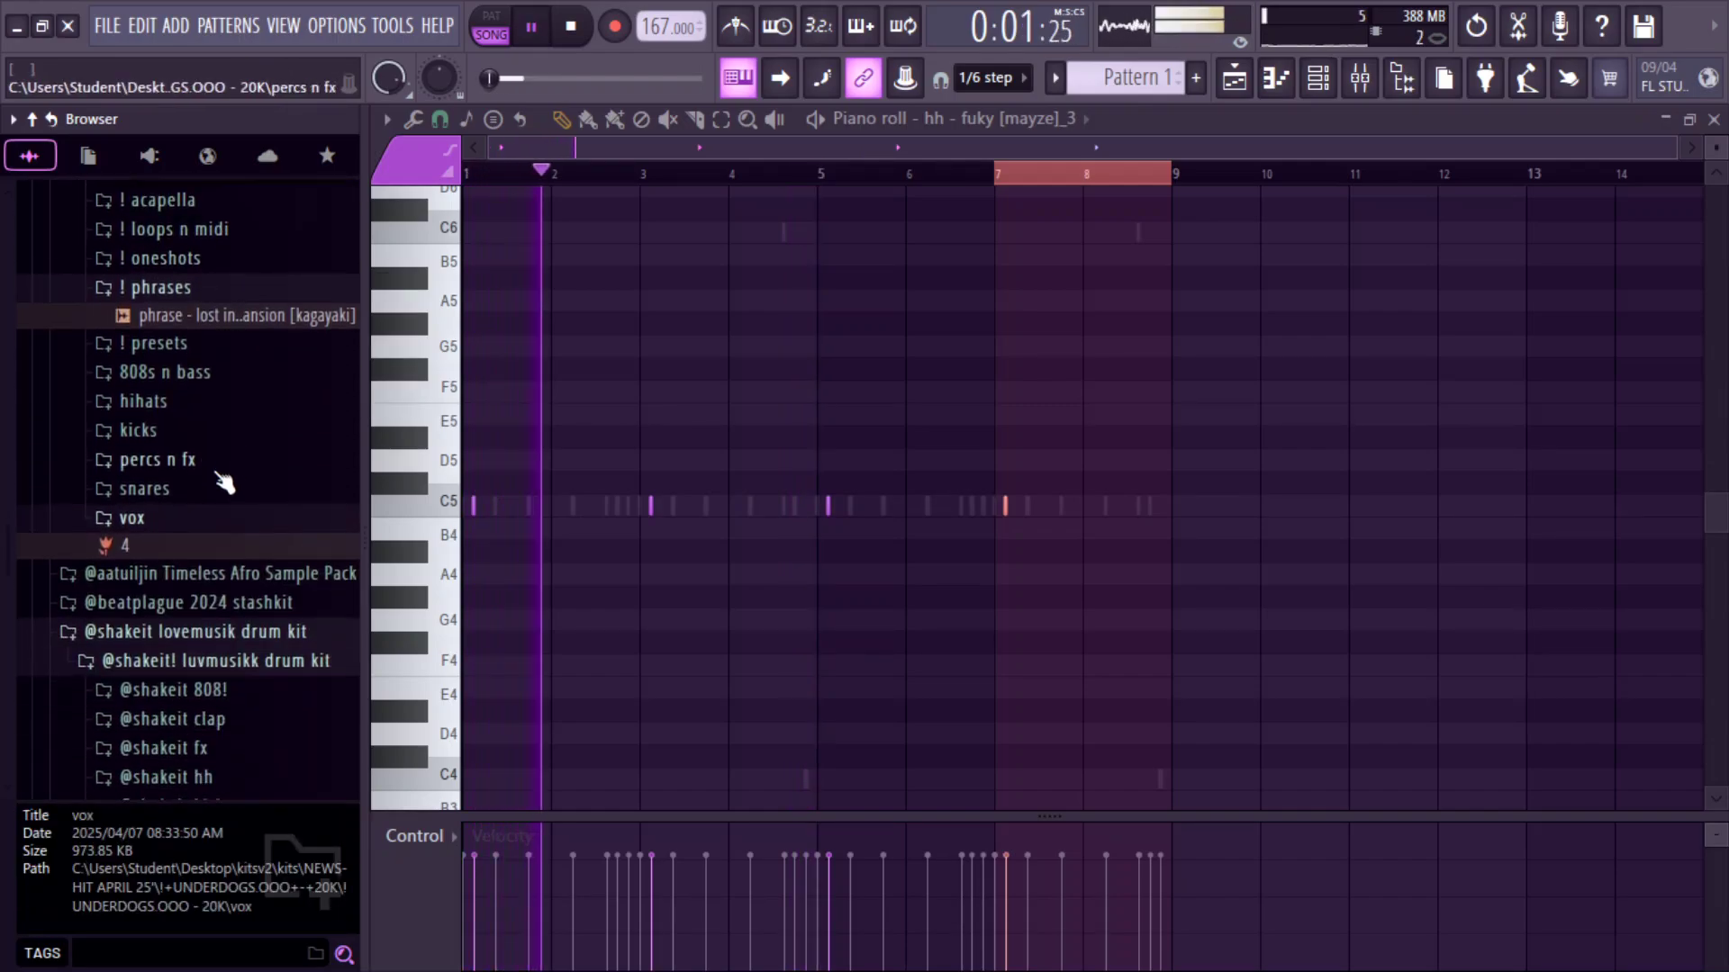
Search the sample browser for "chant" and audition results, including [DH] Chant (1) plus chant1 and chant2 in the voxs&chants folder.
scroll(224, 484, down, 1)
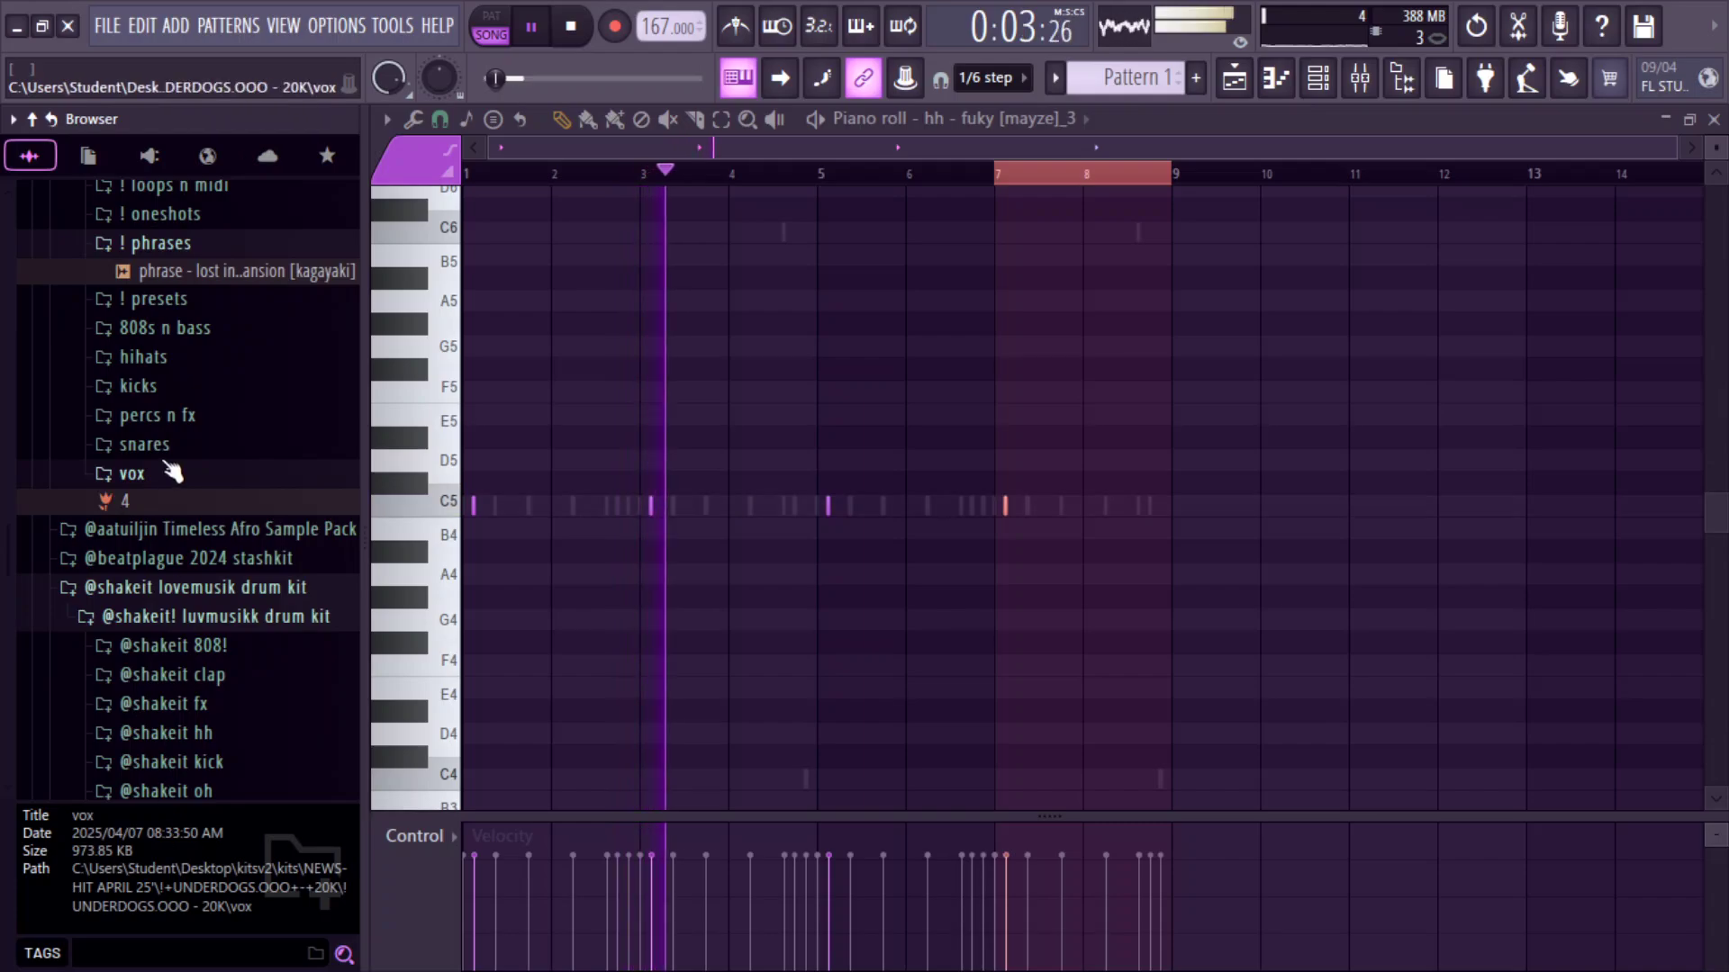
click(188, 936)
text(chant)
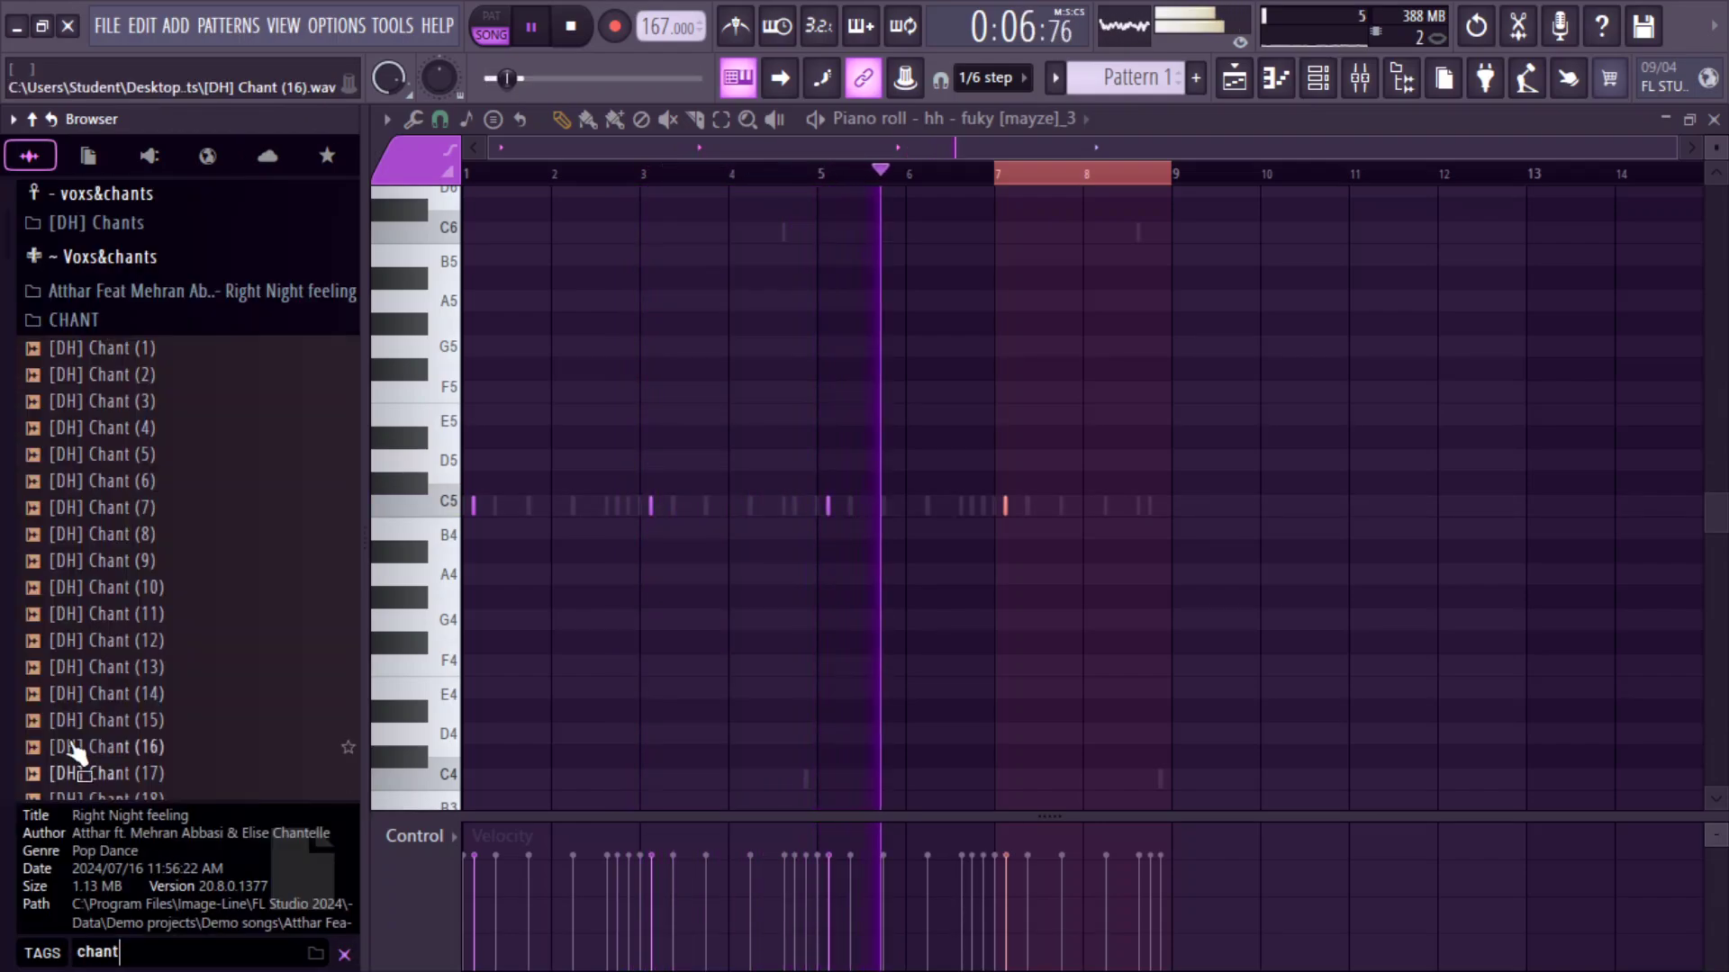
click(81, 347)
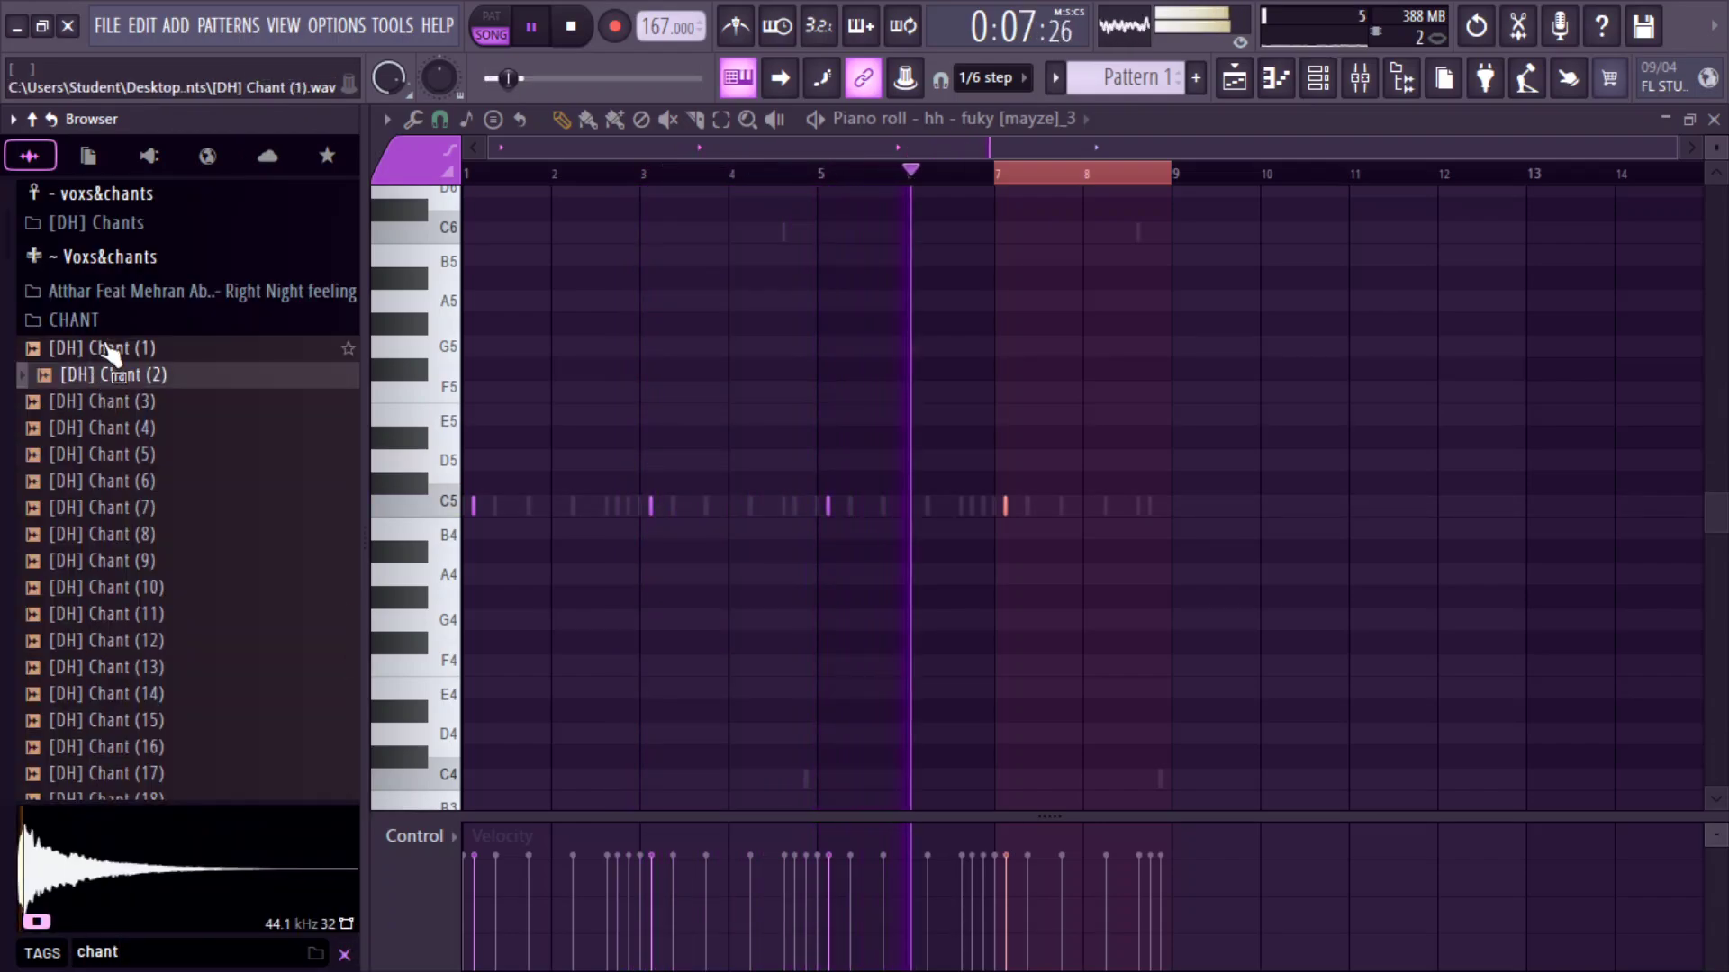
click(148, 258)
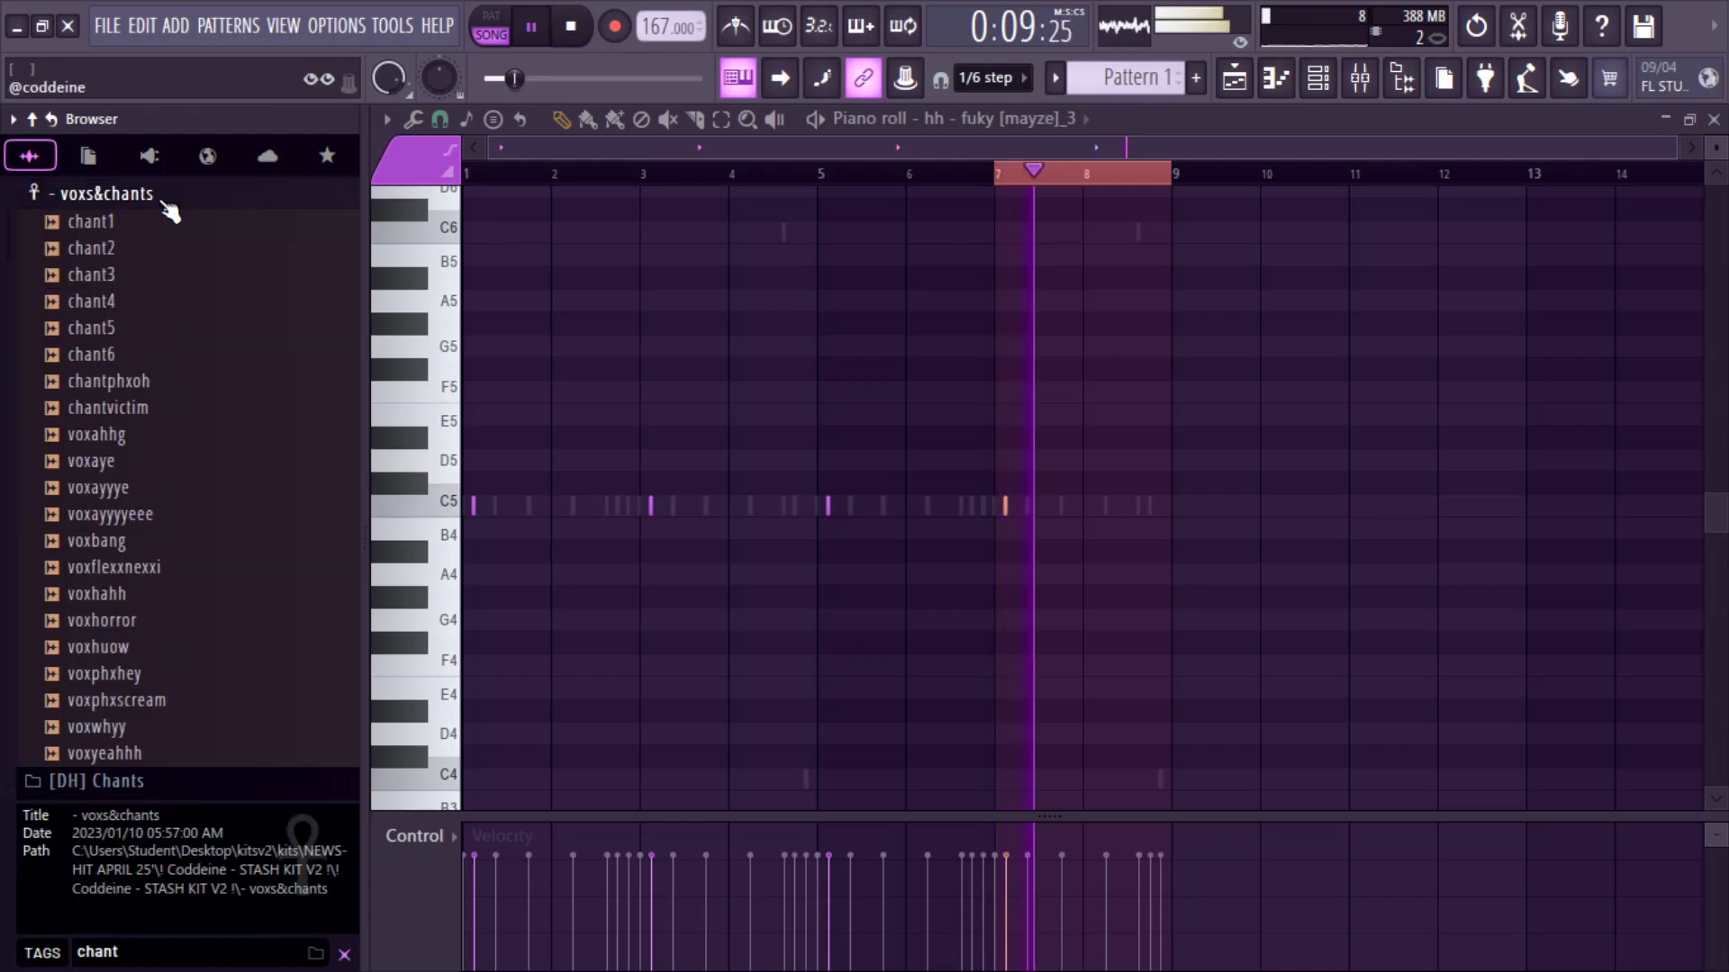
click(148, 225)
click(144, 250)
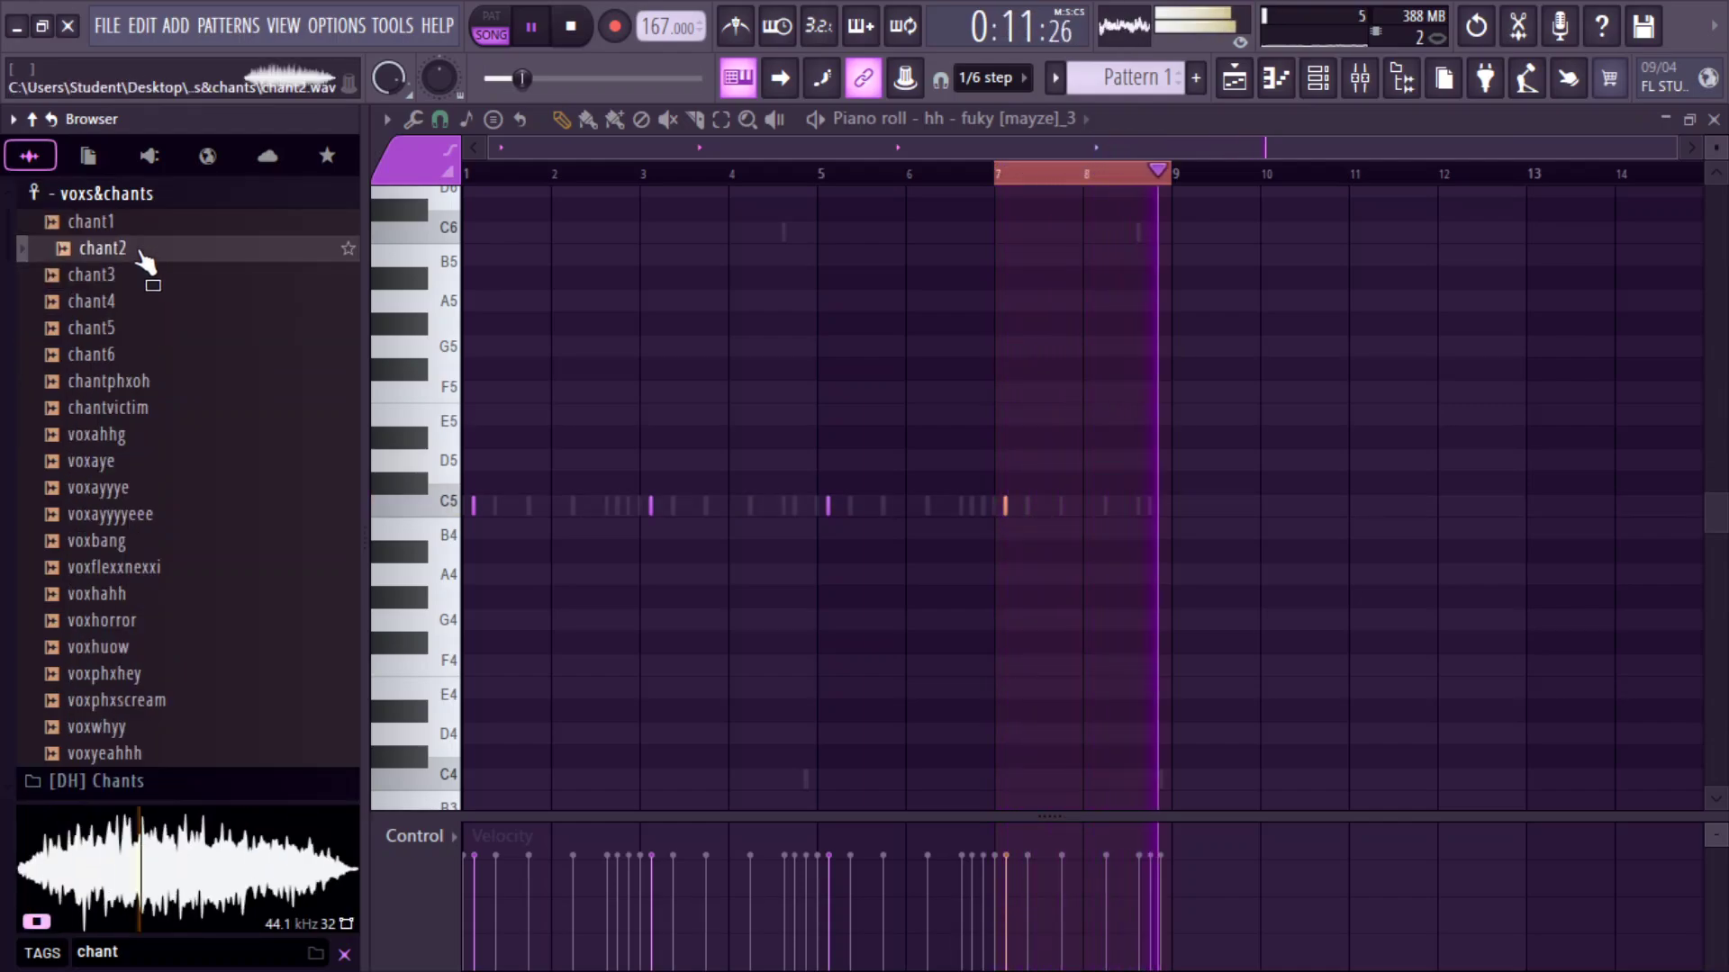
Open the chant1 sample in a new channel and place its hit on step 17 in the channel rack.
click(142, 225)
right_click(143, 226)
click(171, 259)
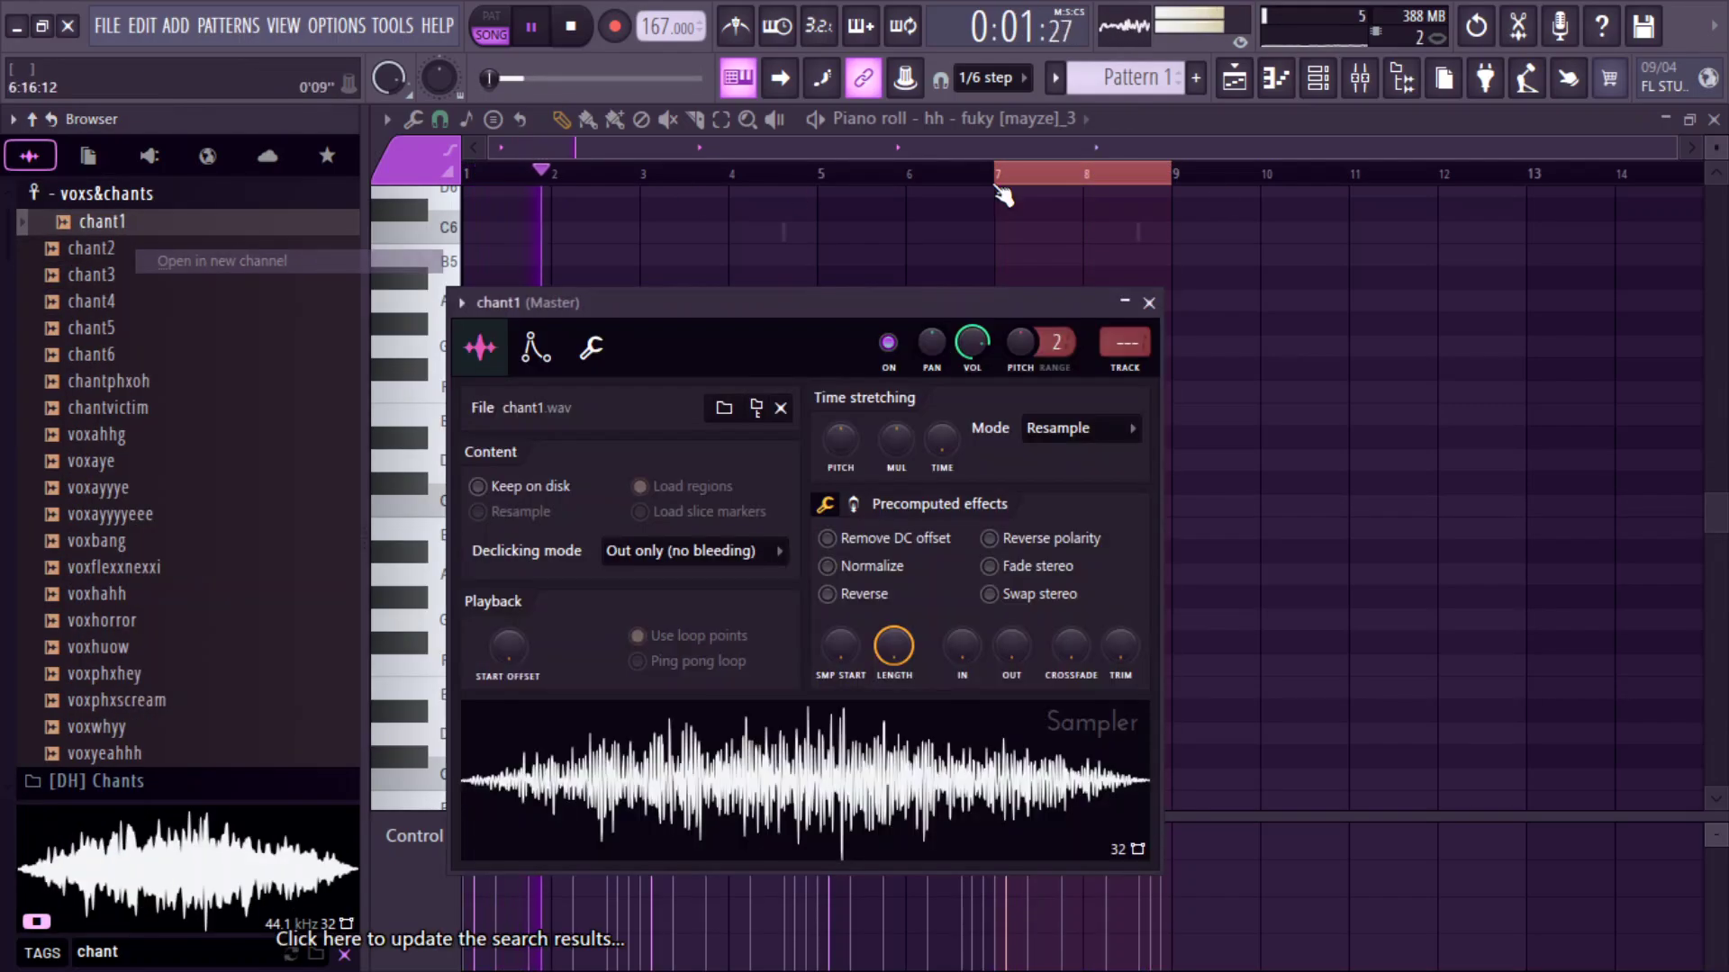
click(1318, 78)
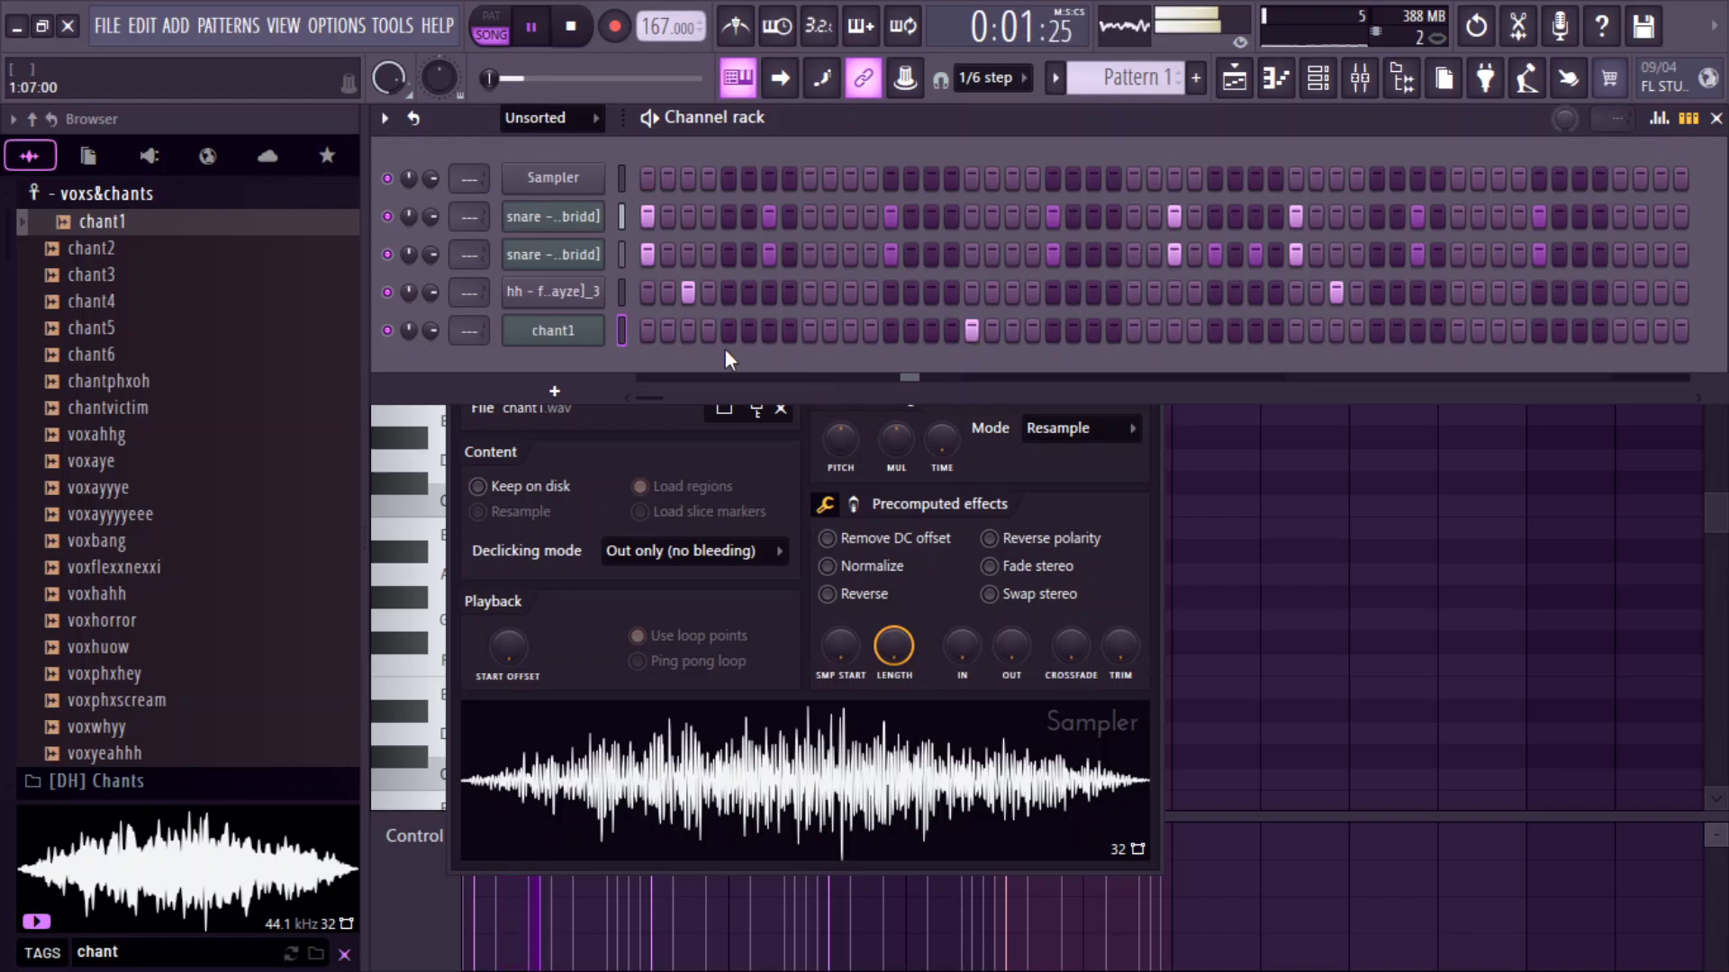
click(648, 330)
Duplicate the chant1 note at the start of bar 2 to the start of bar 6 in the piano roll.
right_click(575, 329)
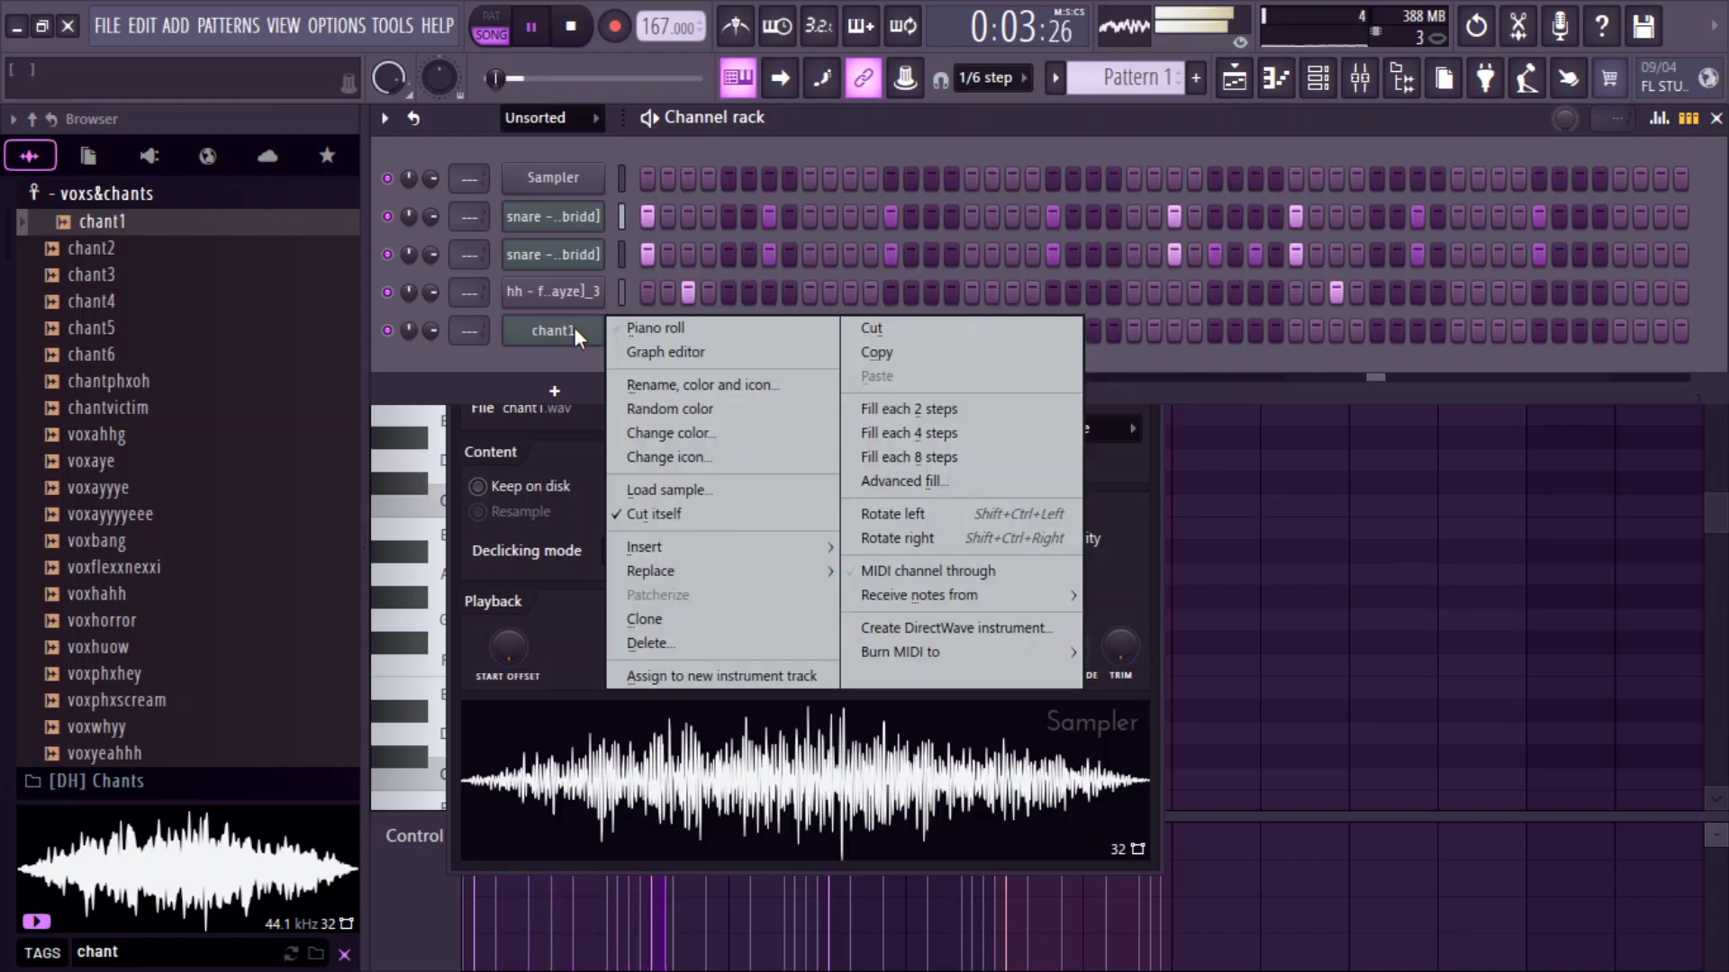
click(635, 327)
drag(1171, 172, 822, 278)
click(1339, 86)
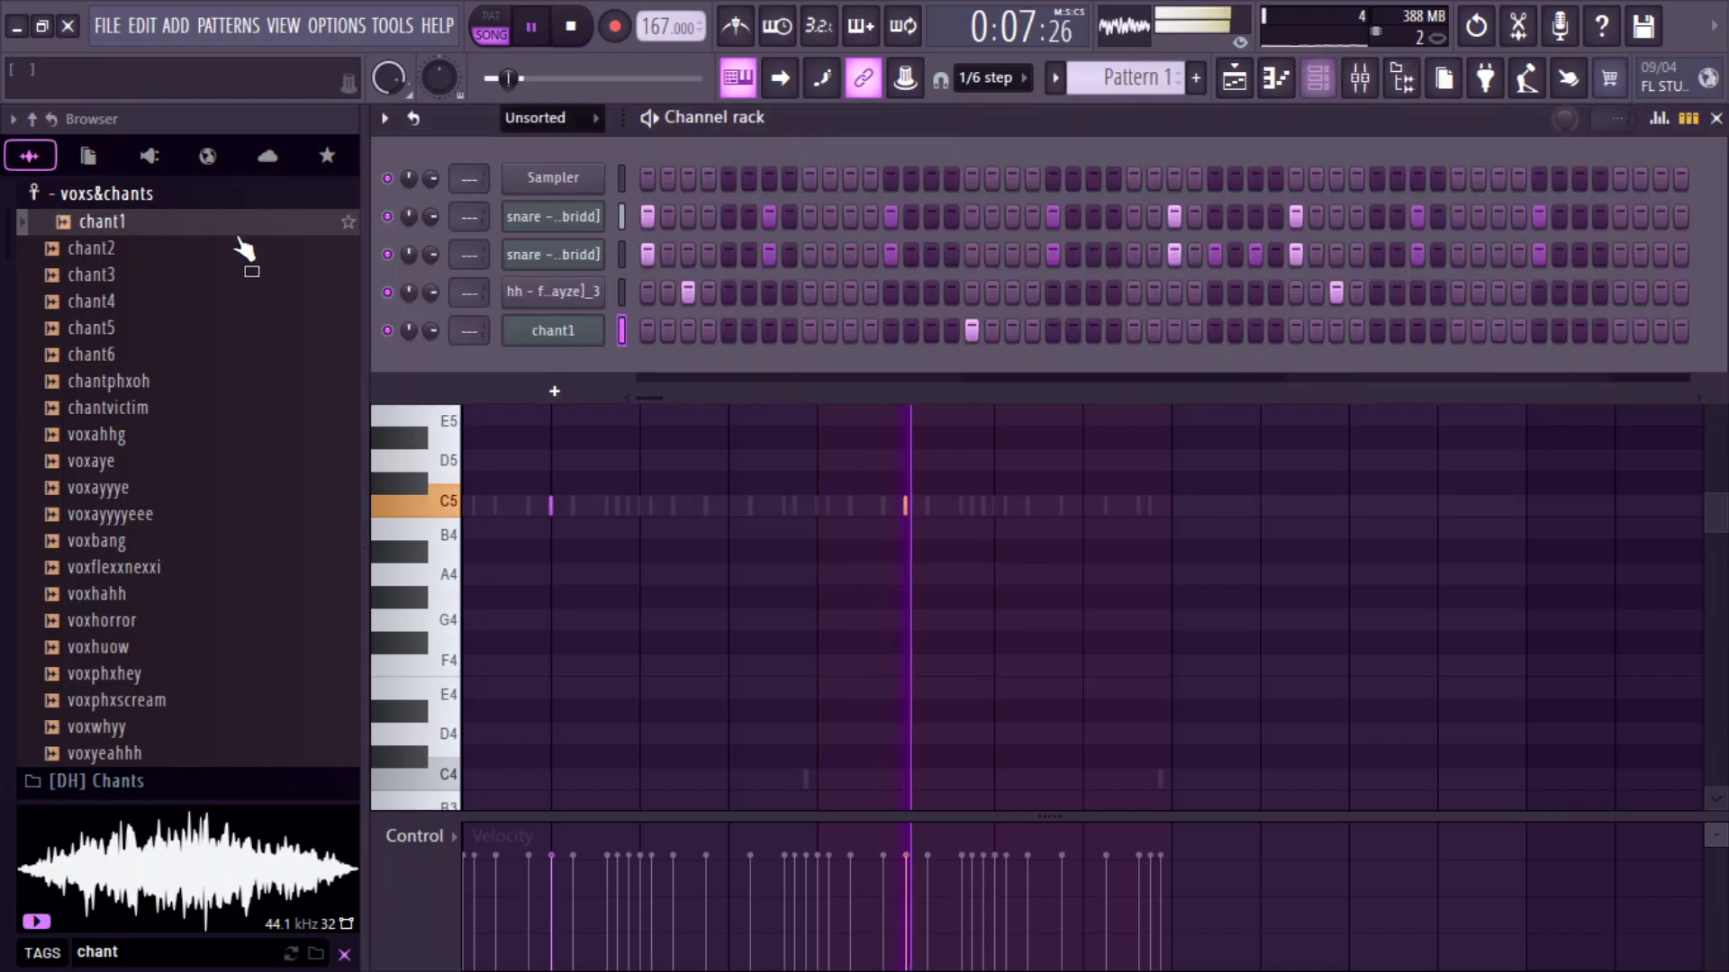
Clear the chant search and open the 808 - booly sample from the browser in a new channel.
click(32, 118)
click(31, 119)
scroll(171, 450, down, 8)
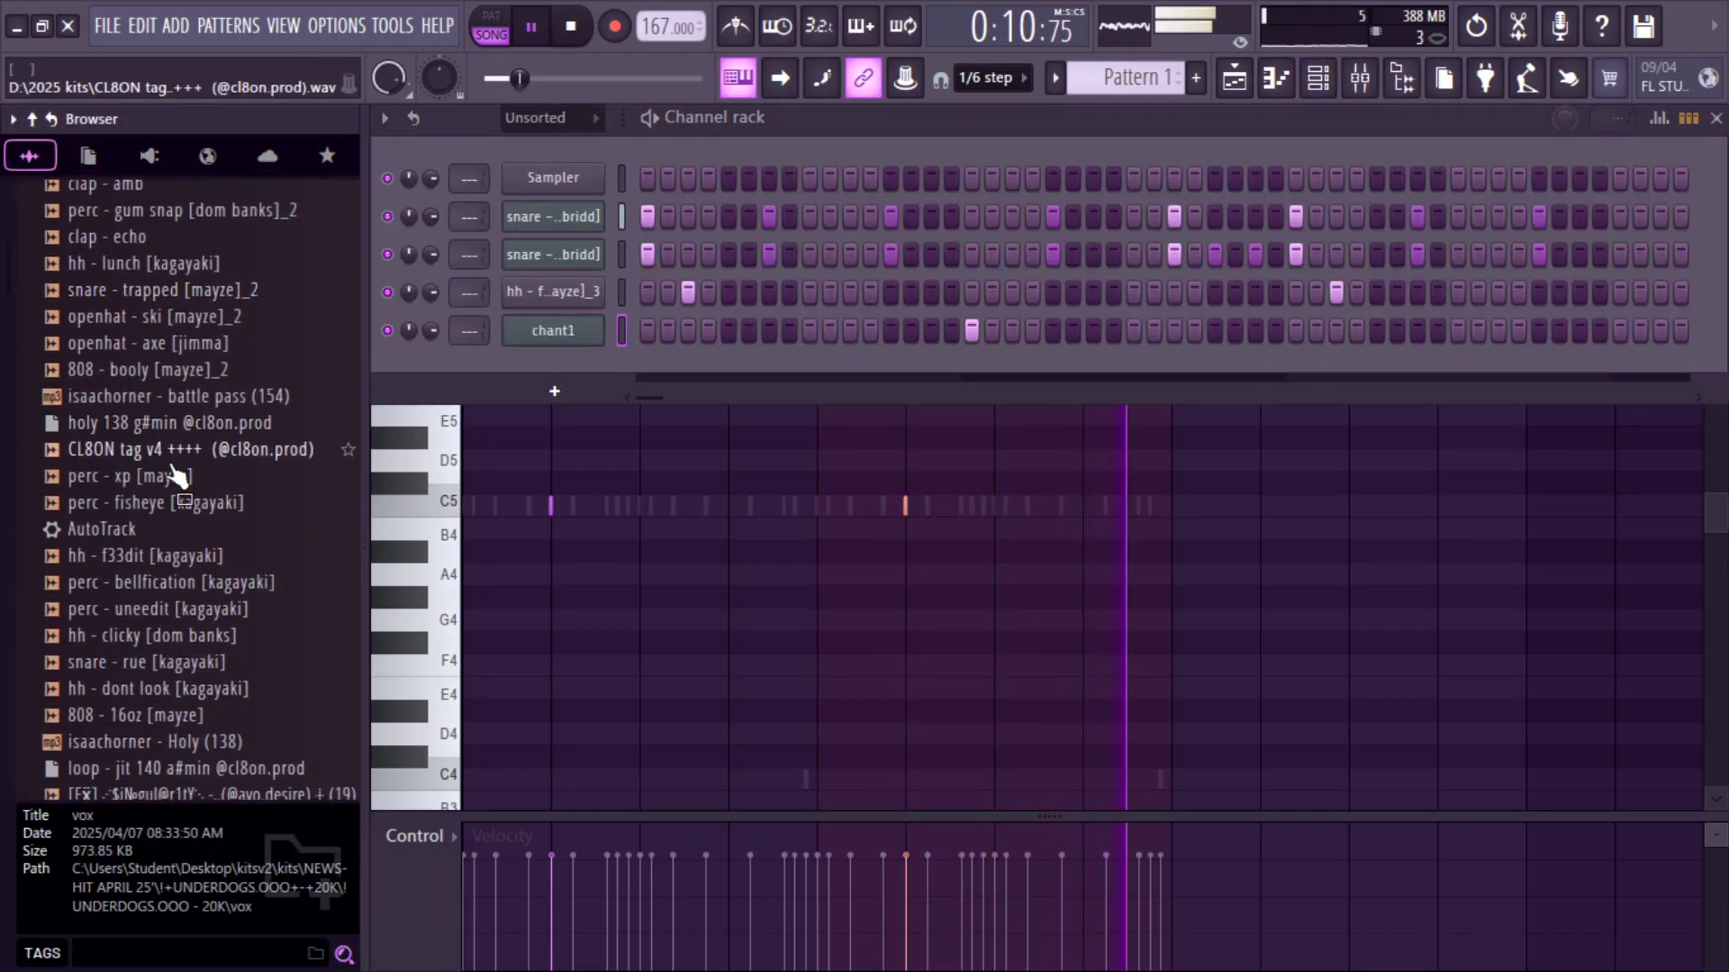
right_click(180, 372)
click(261, 601)
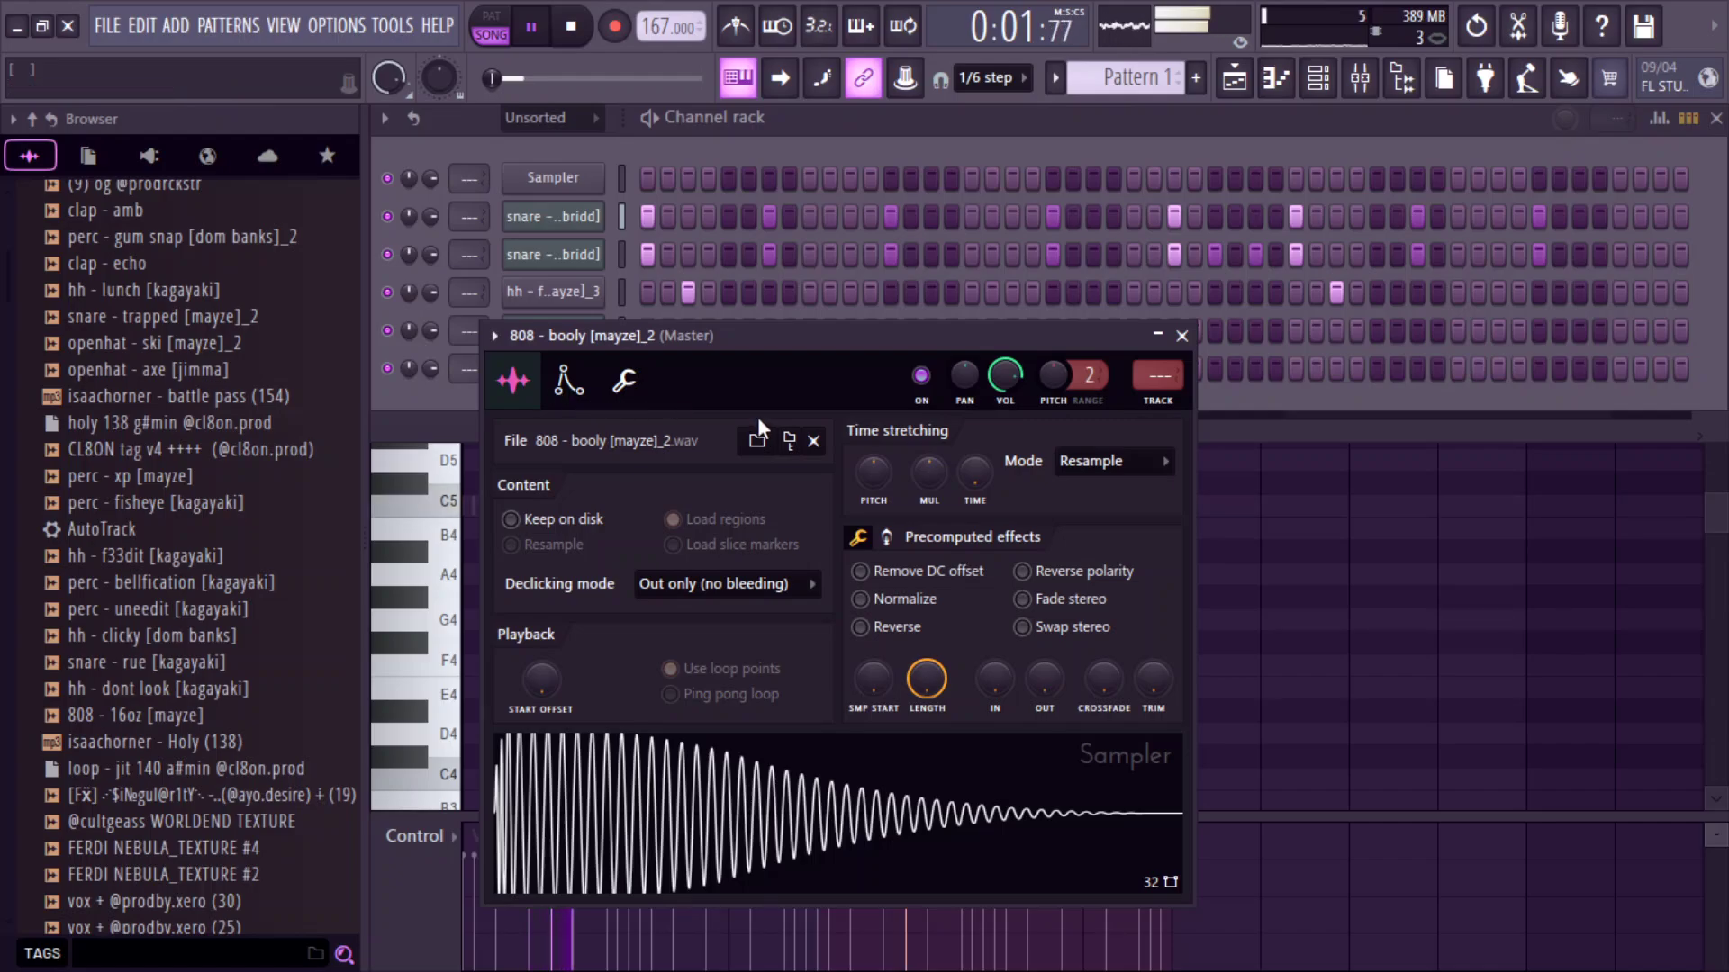
Stop playback and audition other 808 samples in the booly sample's folder, including lowkey, log drum, moderna and plan.
click(757, 440)
key(space)
scroll(171, 469, down, 5)
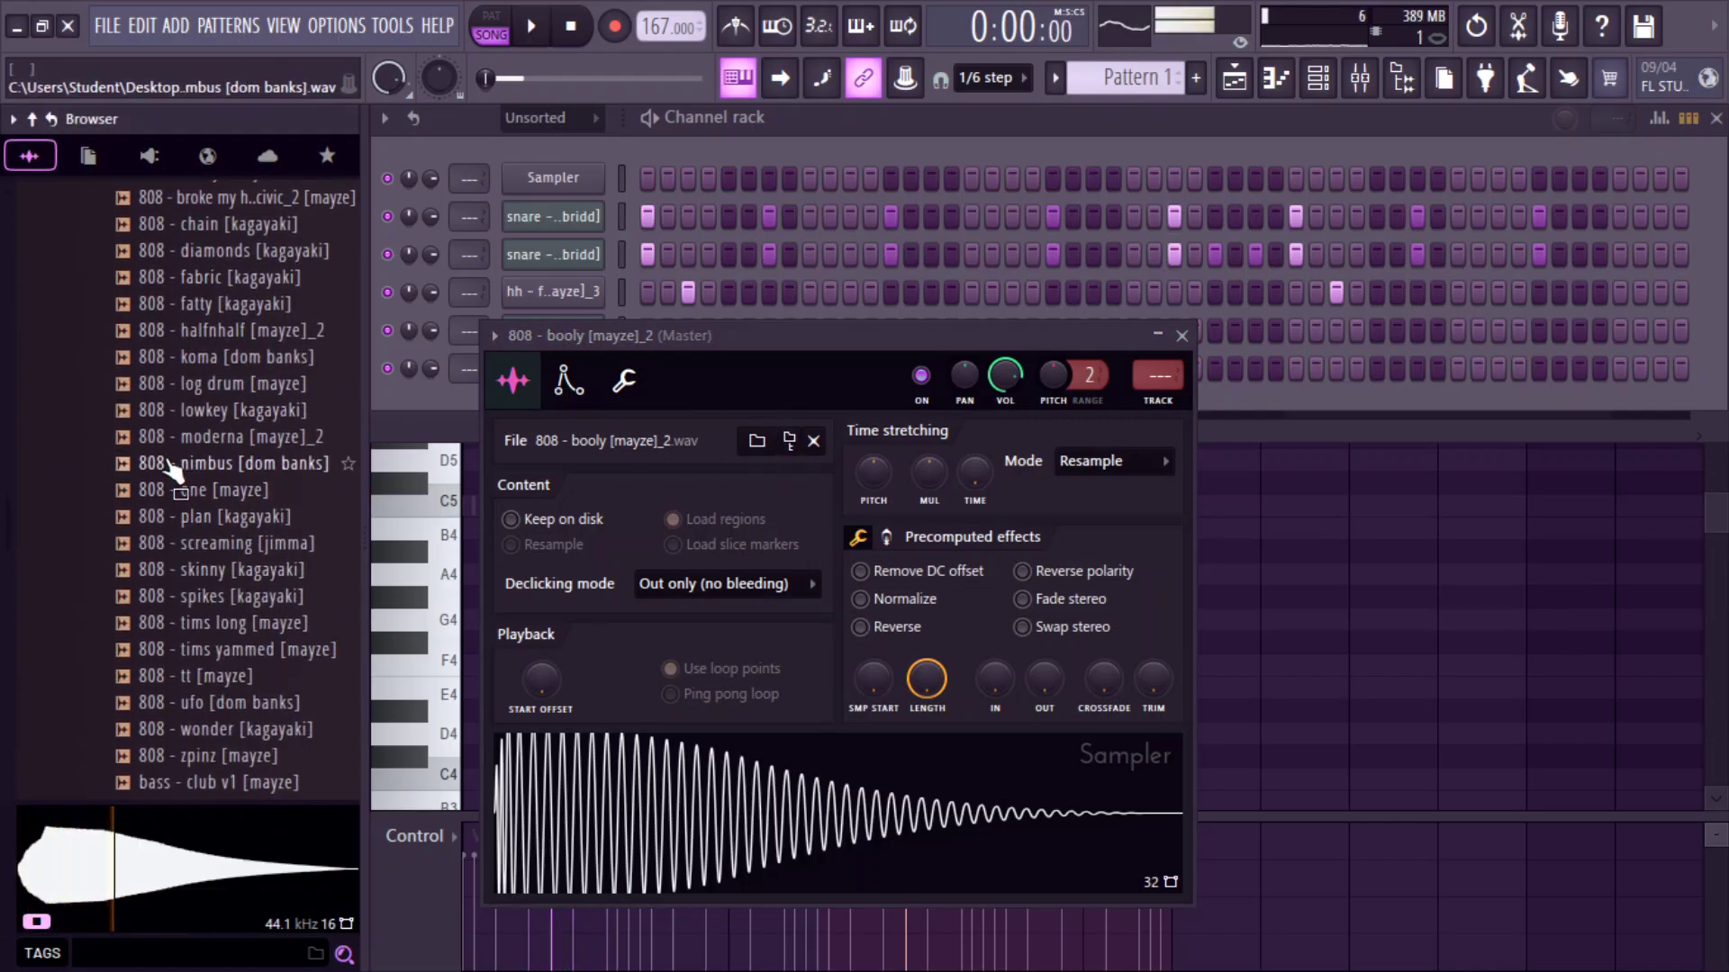
click(166, 412)
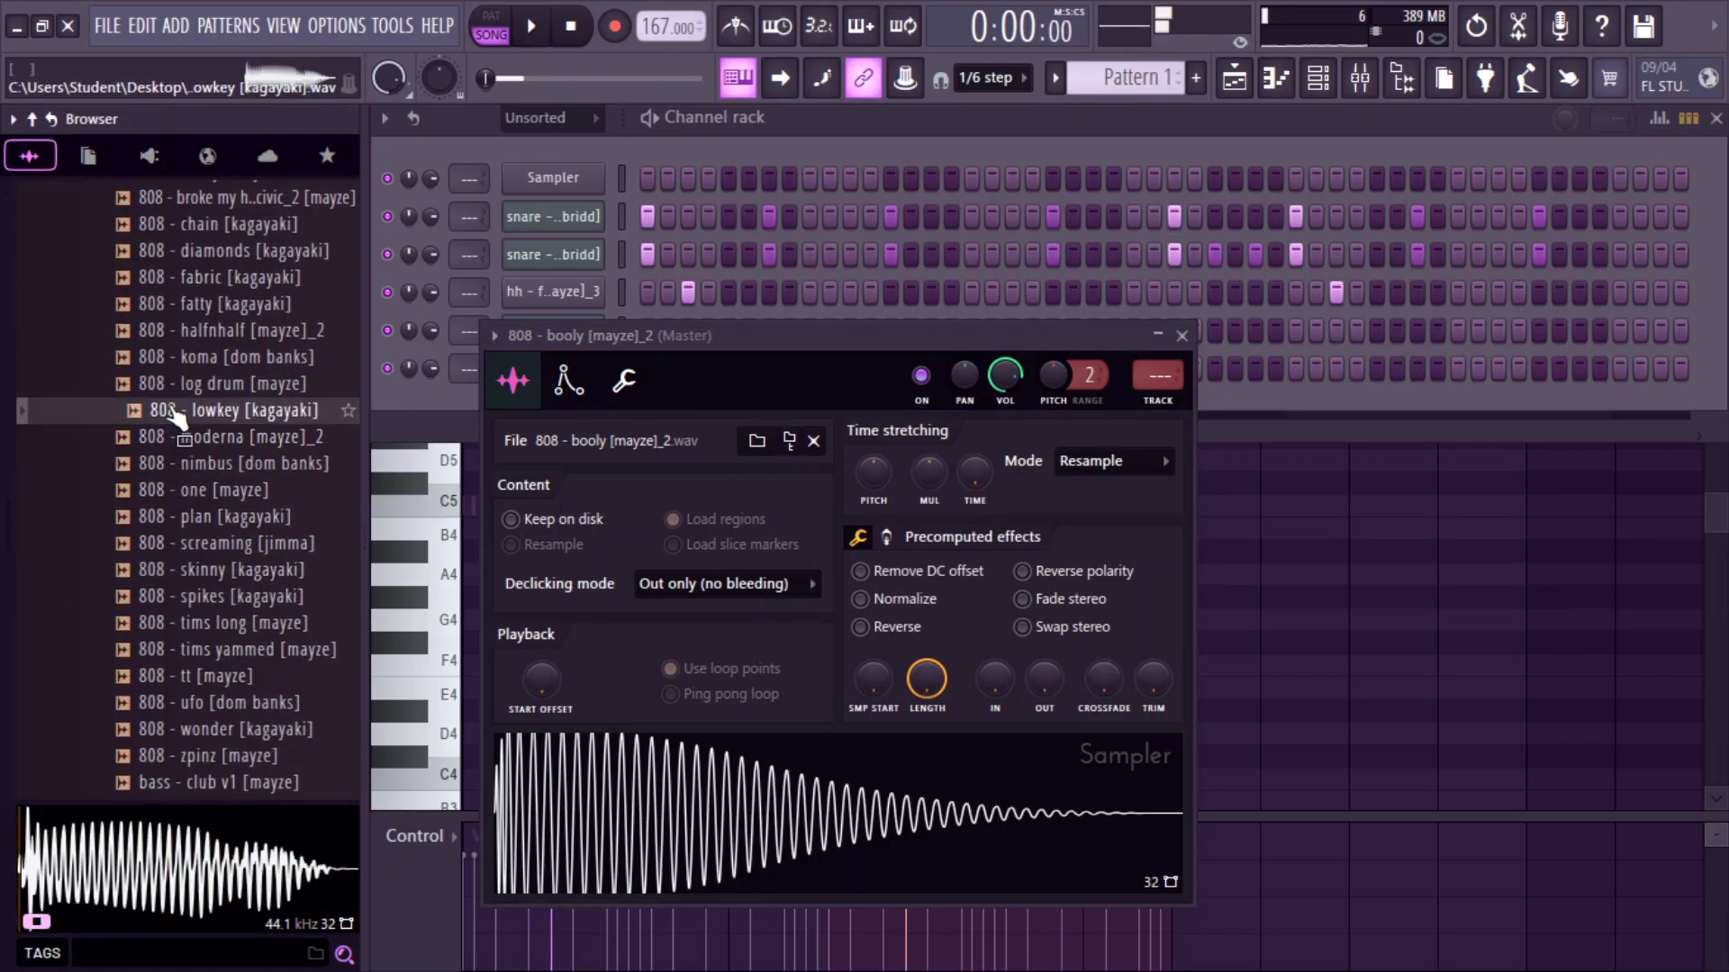
click(190, 386)
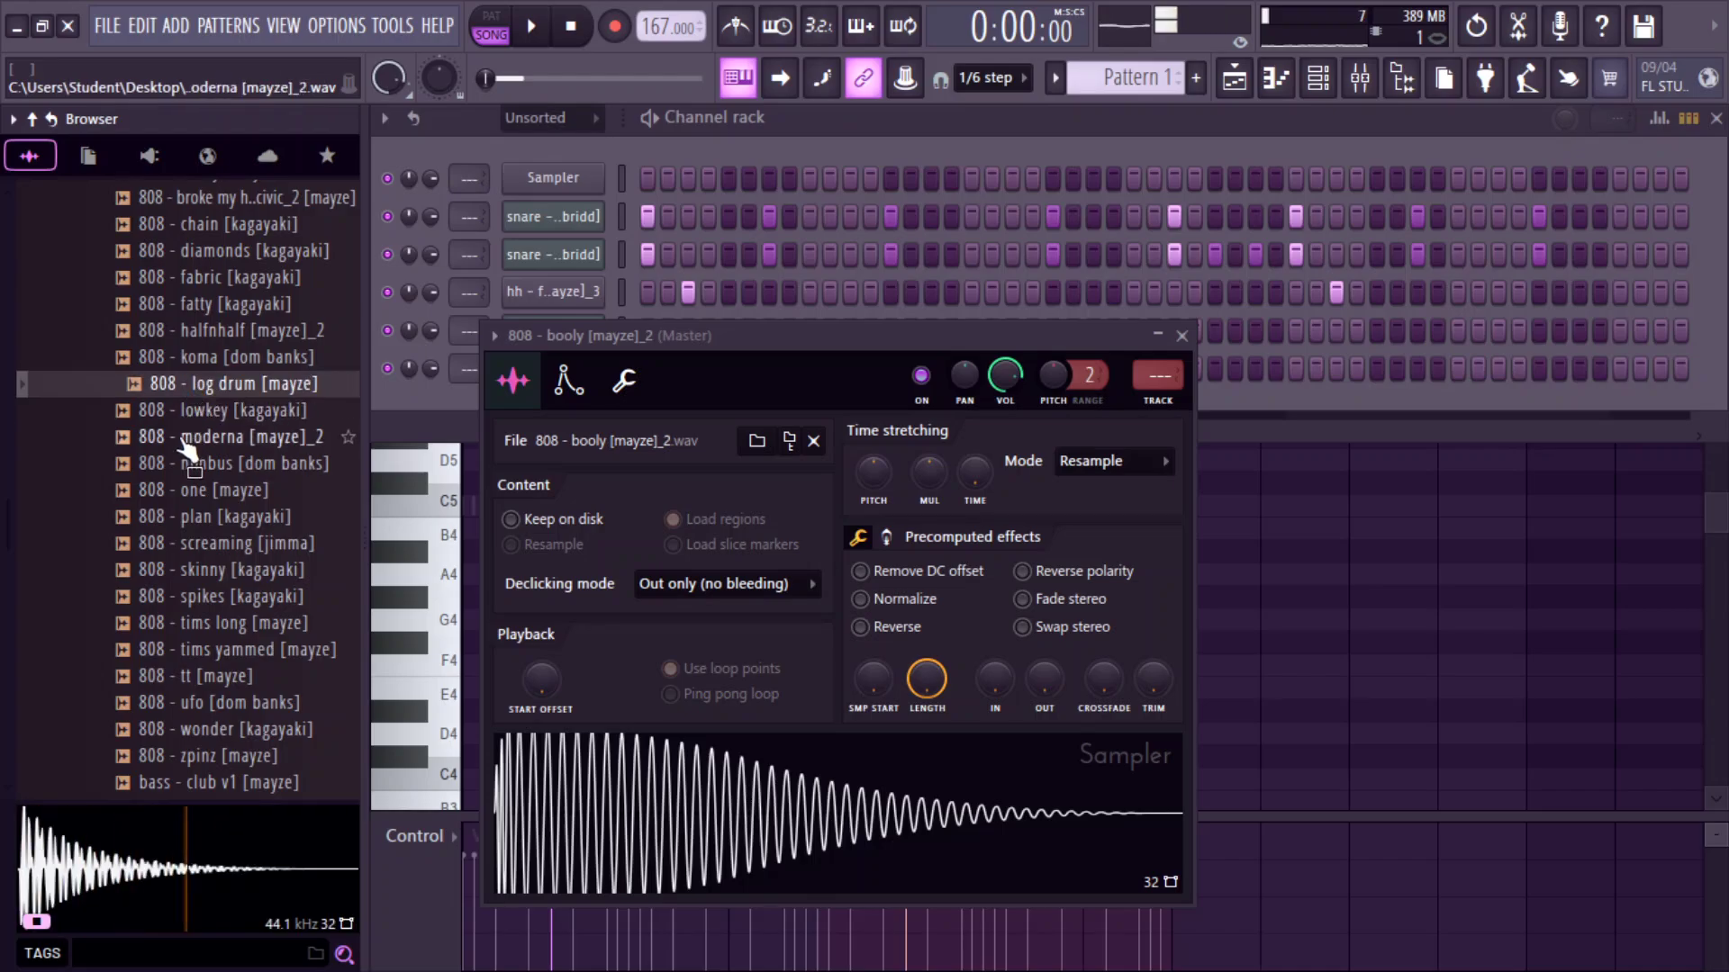
click(183, 493)
click(184, 463)
click(184, 438)
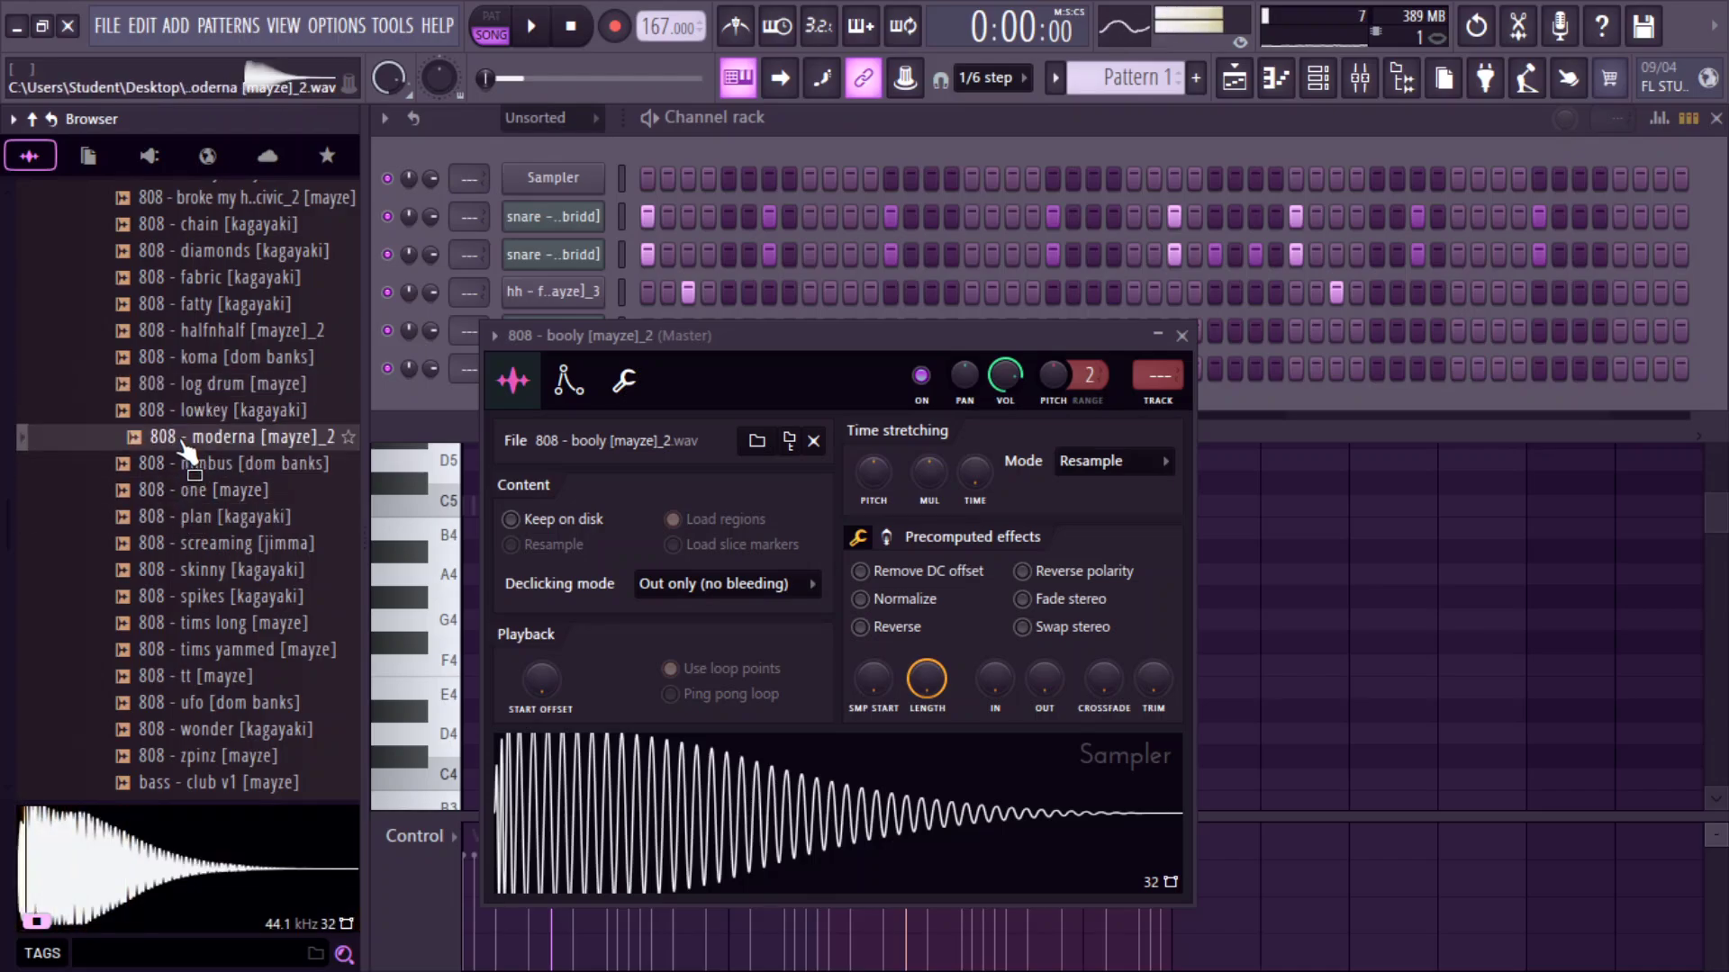
click(189, 517)
click(193, 569)
click(192, 522)
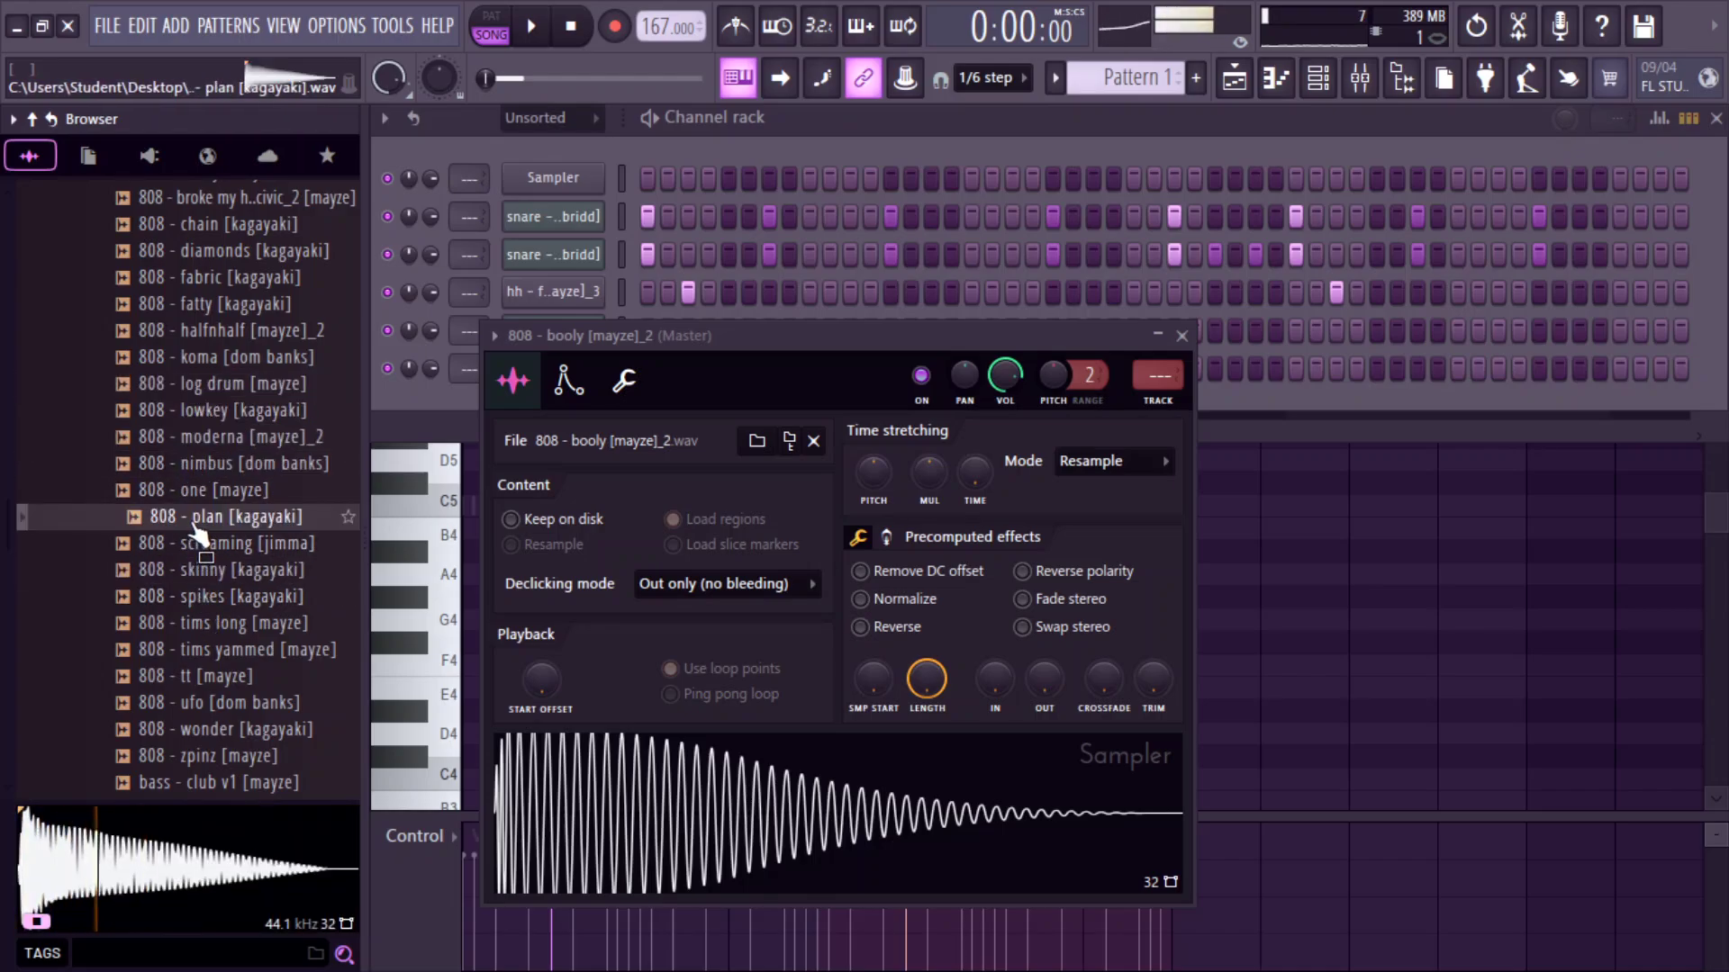
click(193, 411)
Open the piano roll of the 808 - booly channel and start playback.
right_click(590, 368)
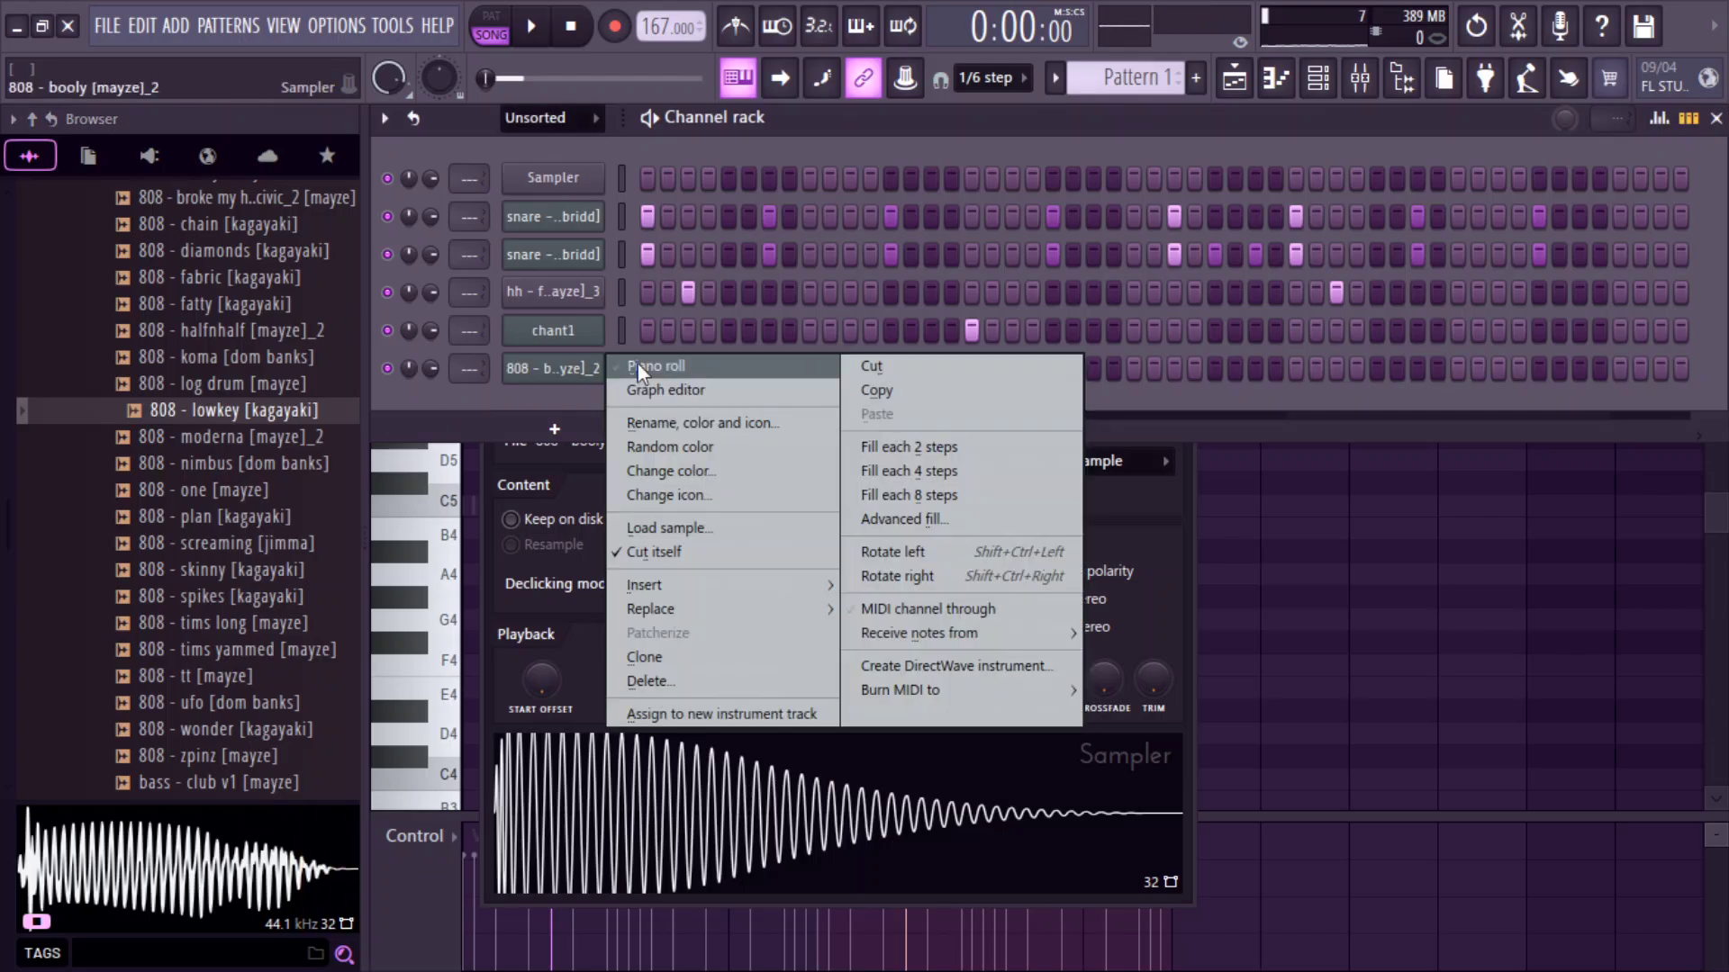
click(637, 364)
key(space)
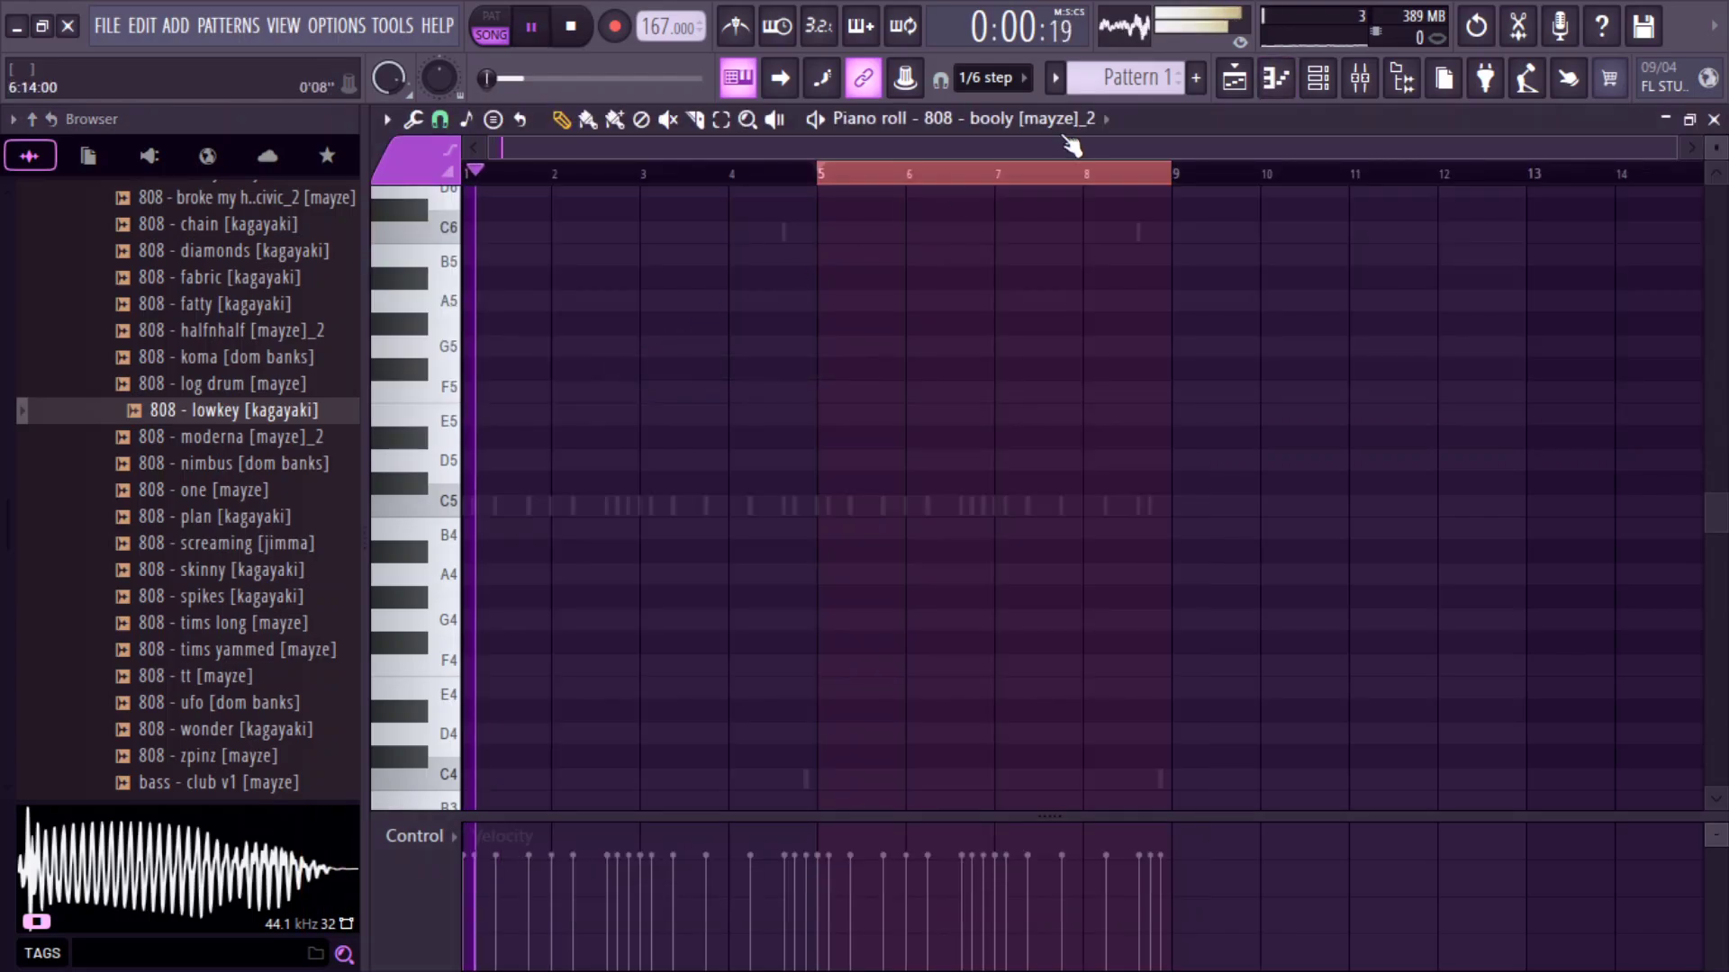
click(439, 119)
Try an 808 note at the start of bar 1 on A6 and A#6 against the sample.
click(465, 454)
scroll(531, 365, up, 5)
key(space)
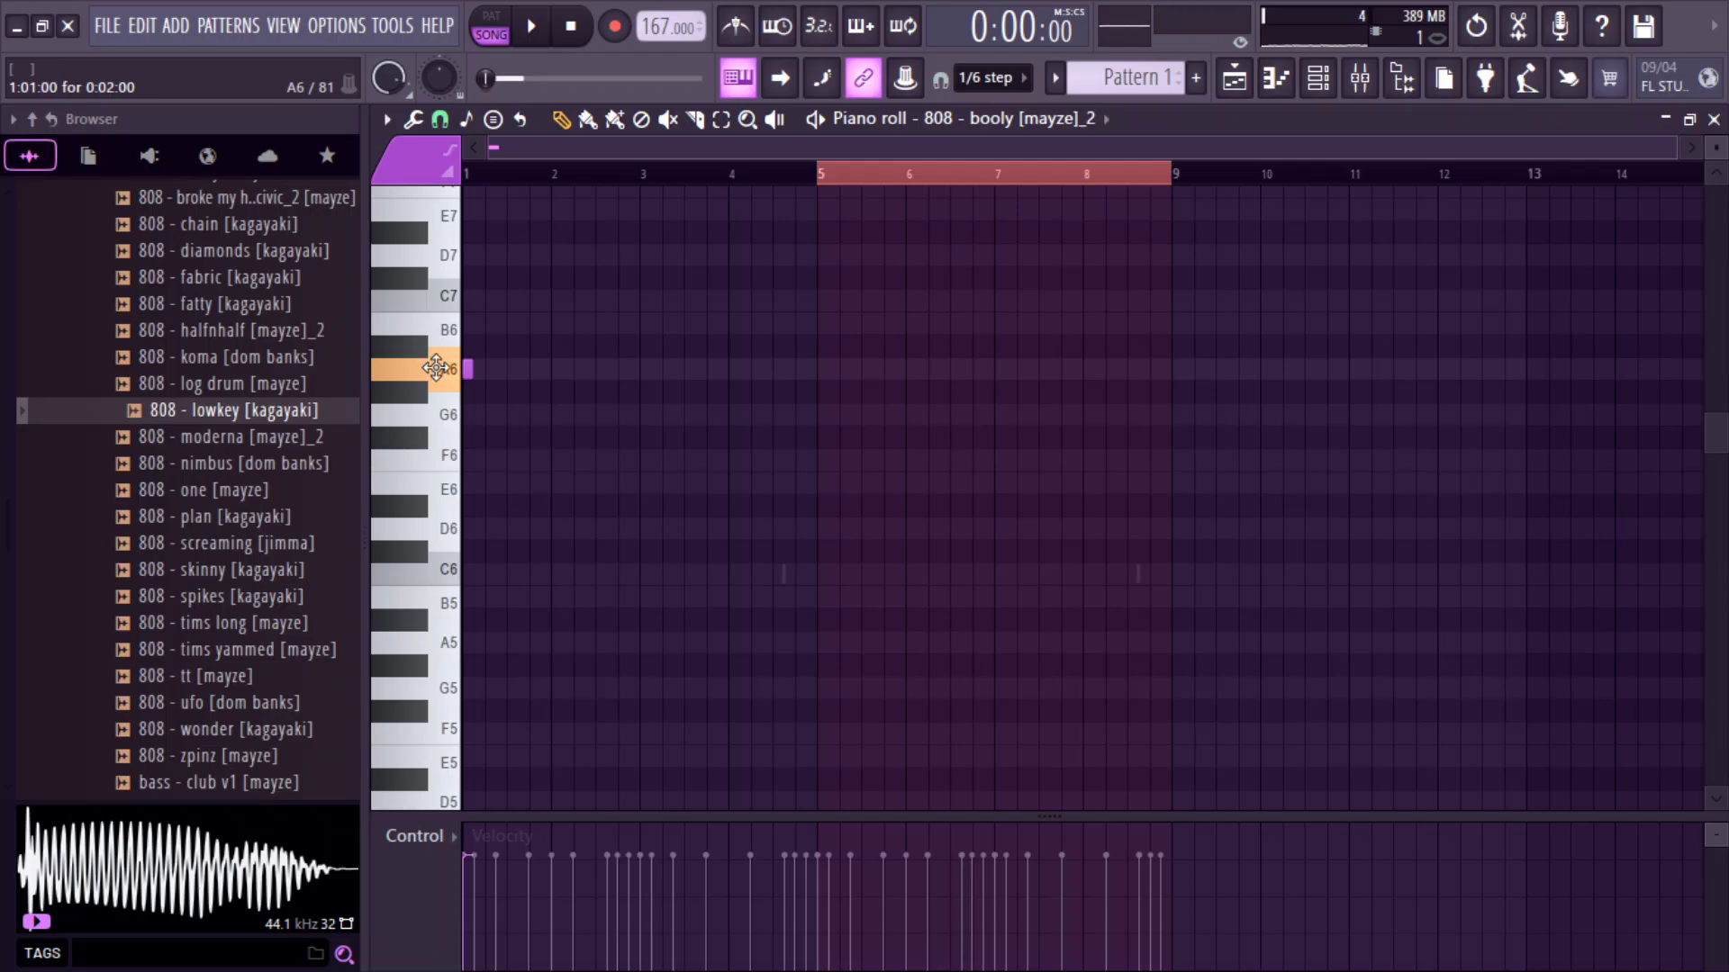
mouse_move(436, 367)
mouse_down()
mouse_move(468, 382)
mouse_move(433, 354)
mouse_up()
key(space)
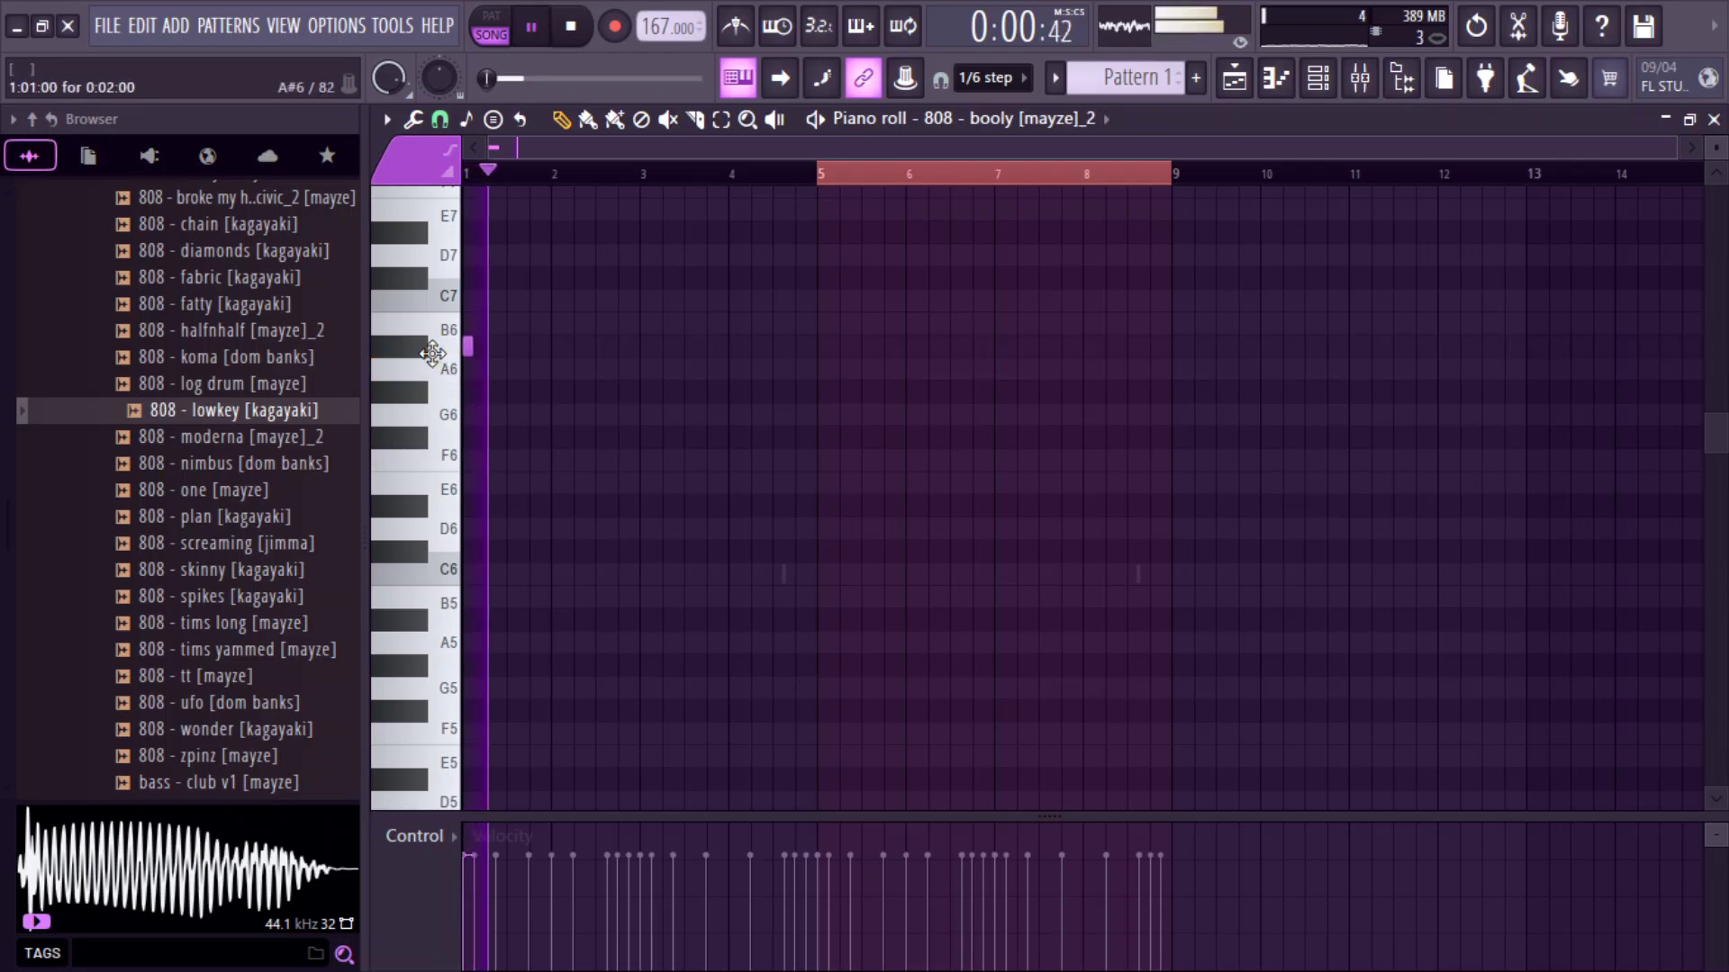
key(space)
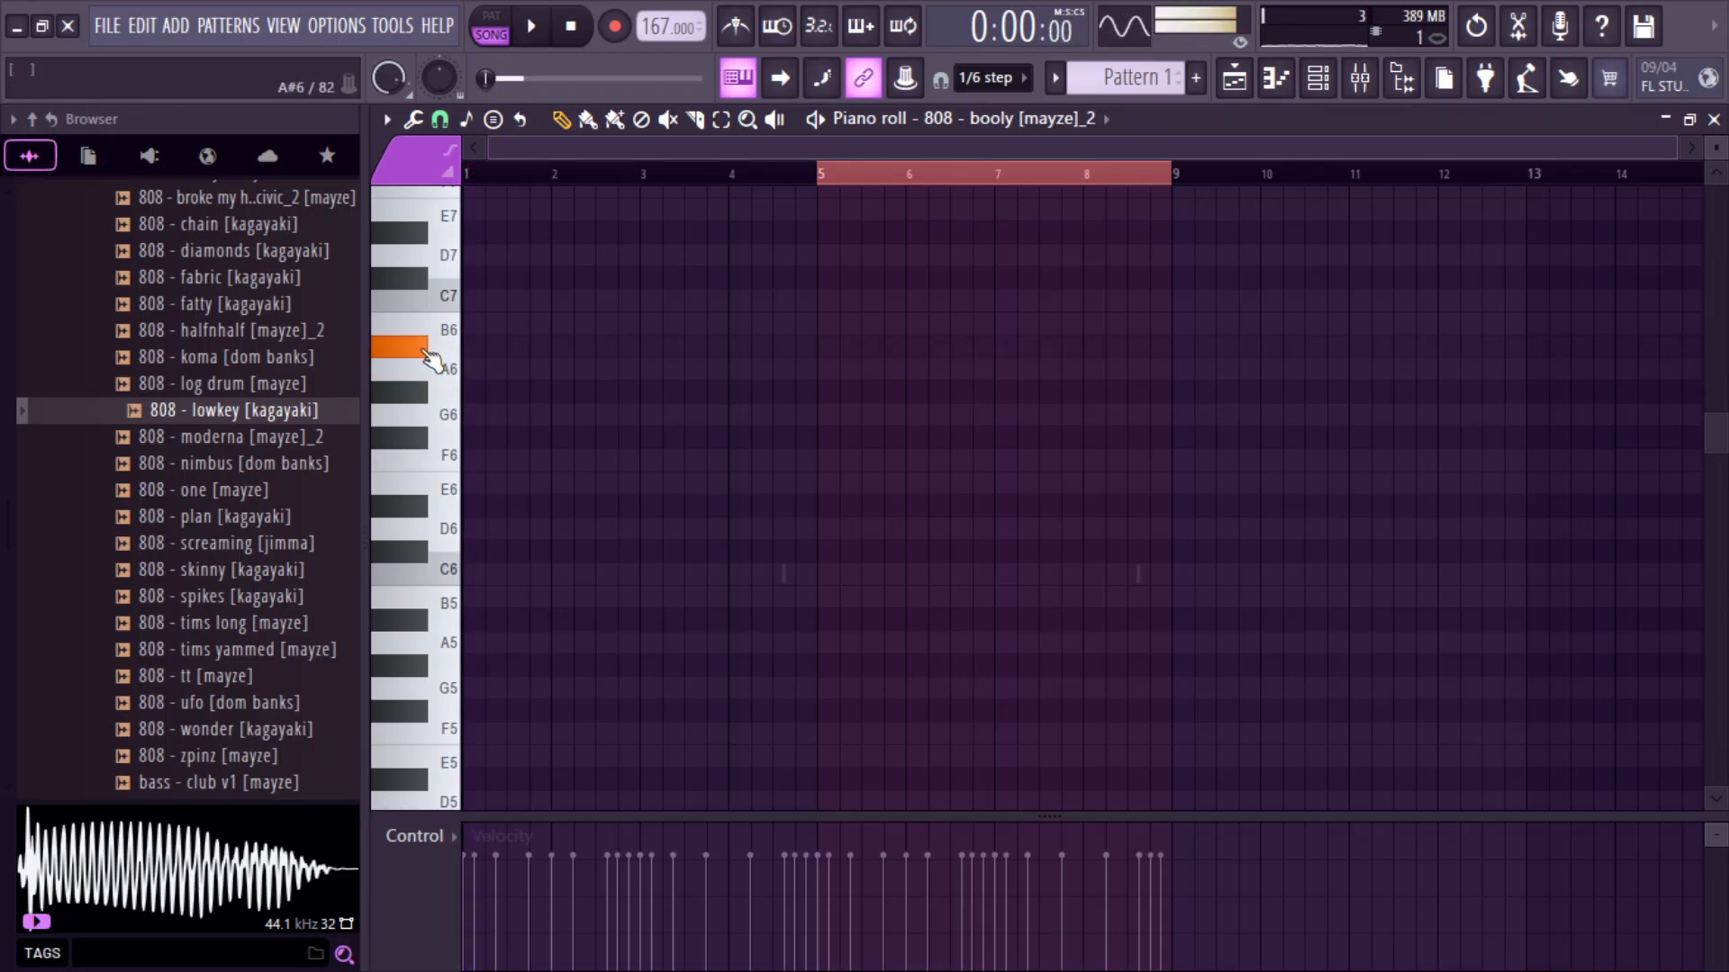
Place 808 notes on A8 at the start of bar 1 and on G#8 at the start of bar 3.
scroll(470, 352, up, 5)
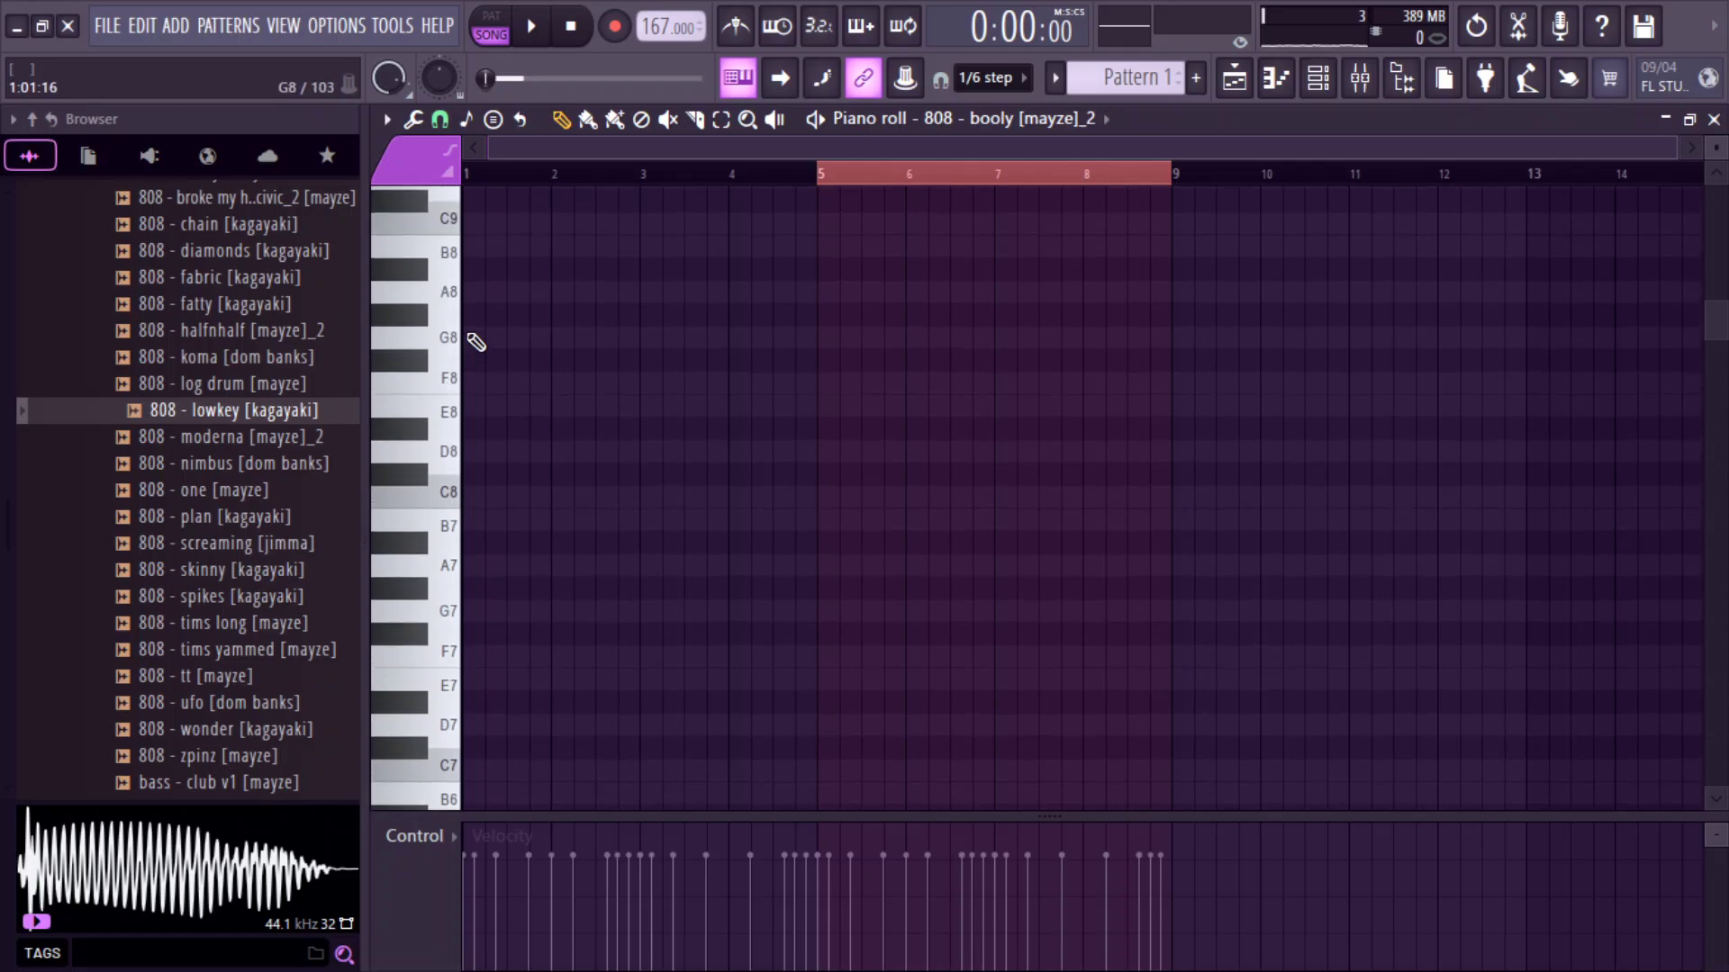
key(space)
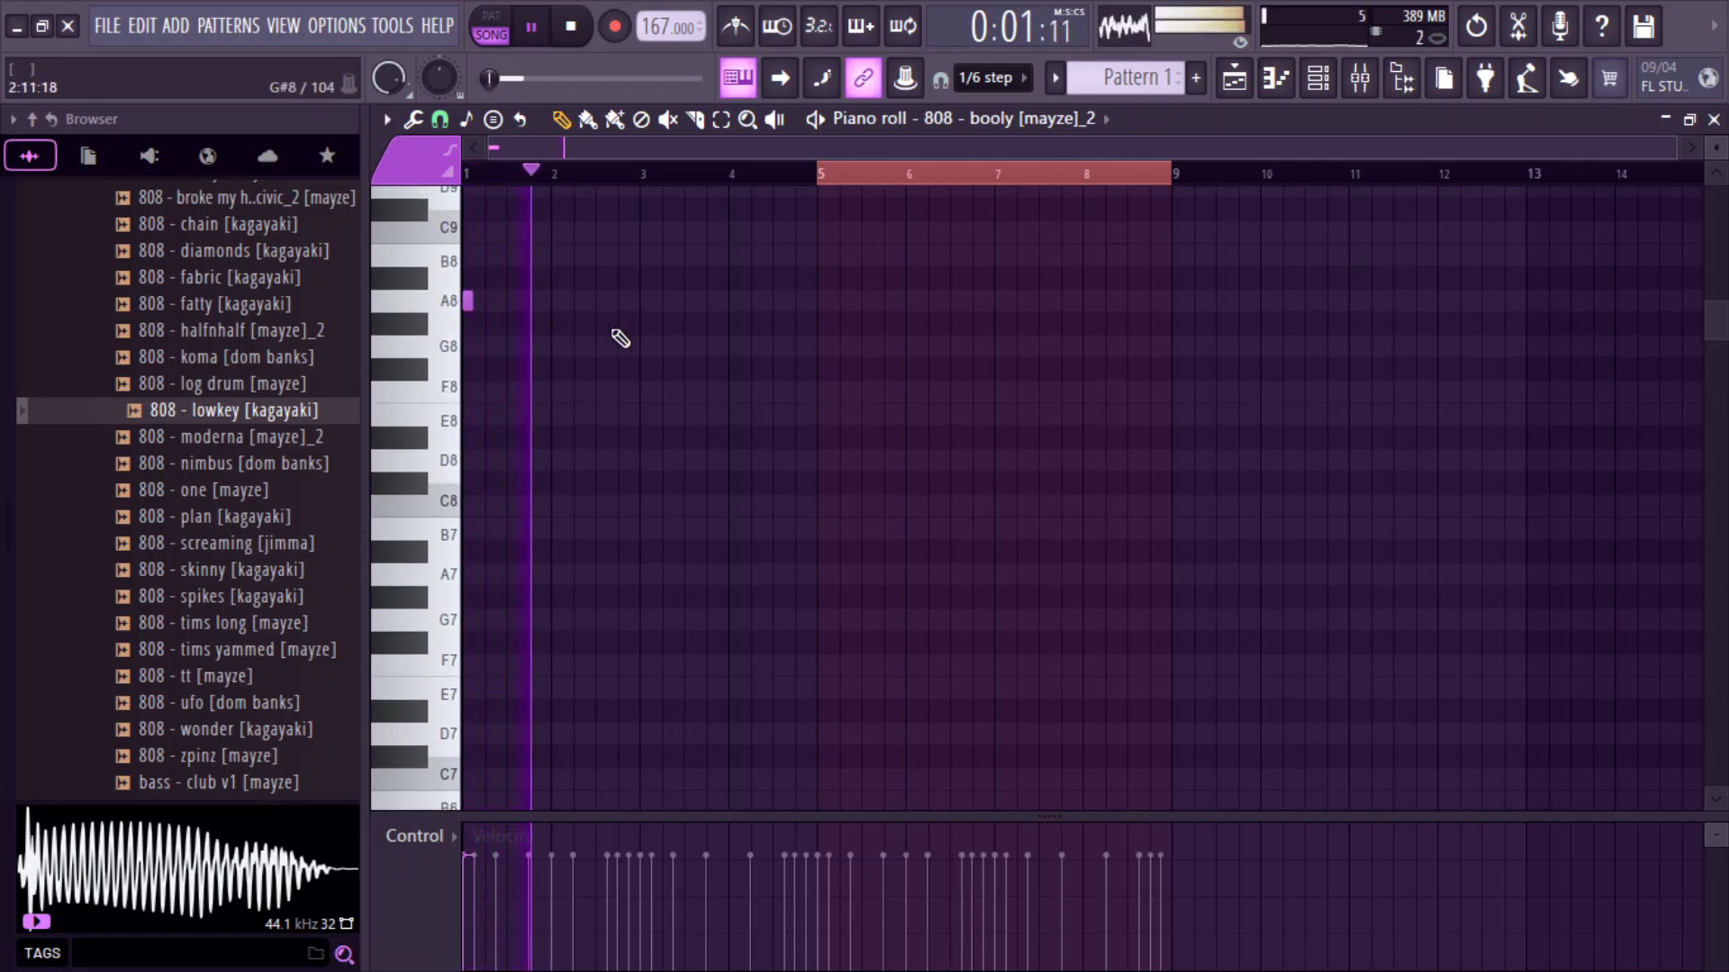
click(647, 392)
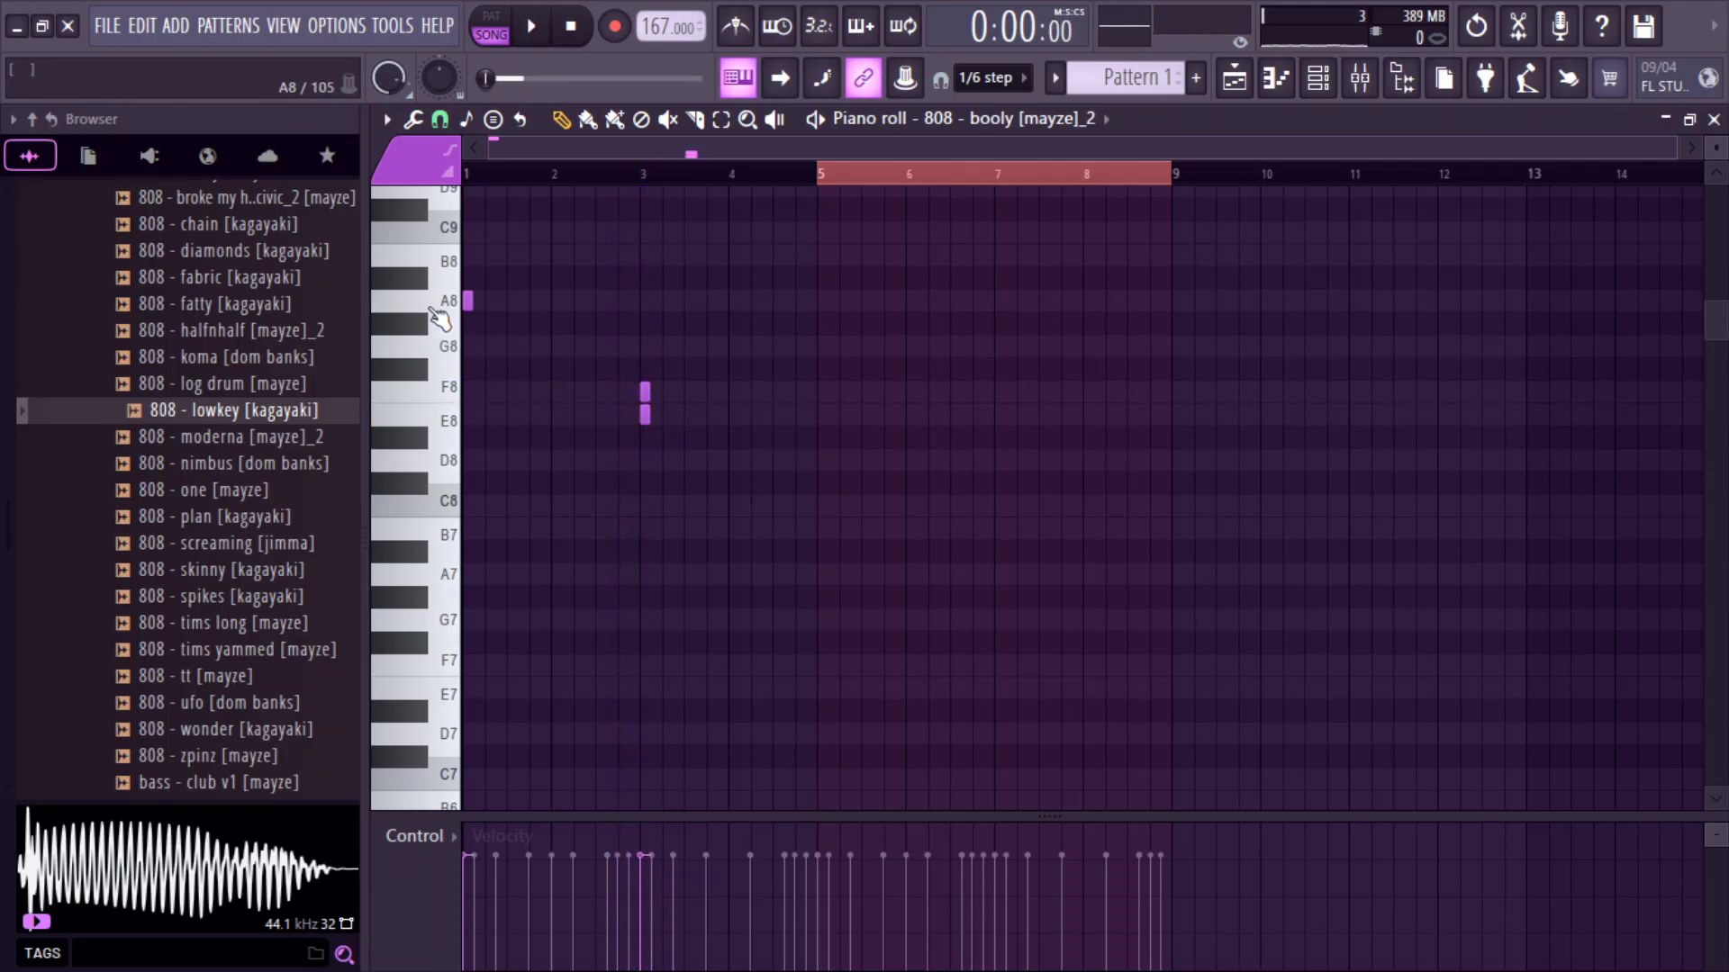
click(644, 324)
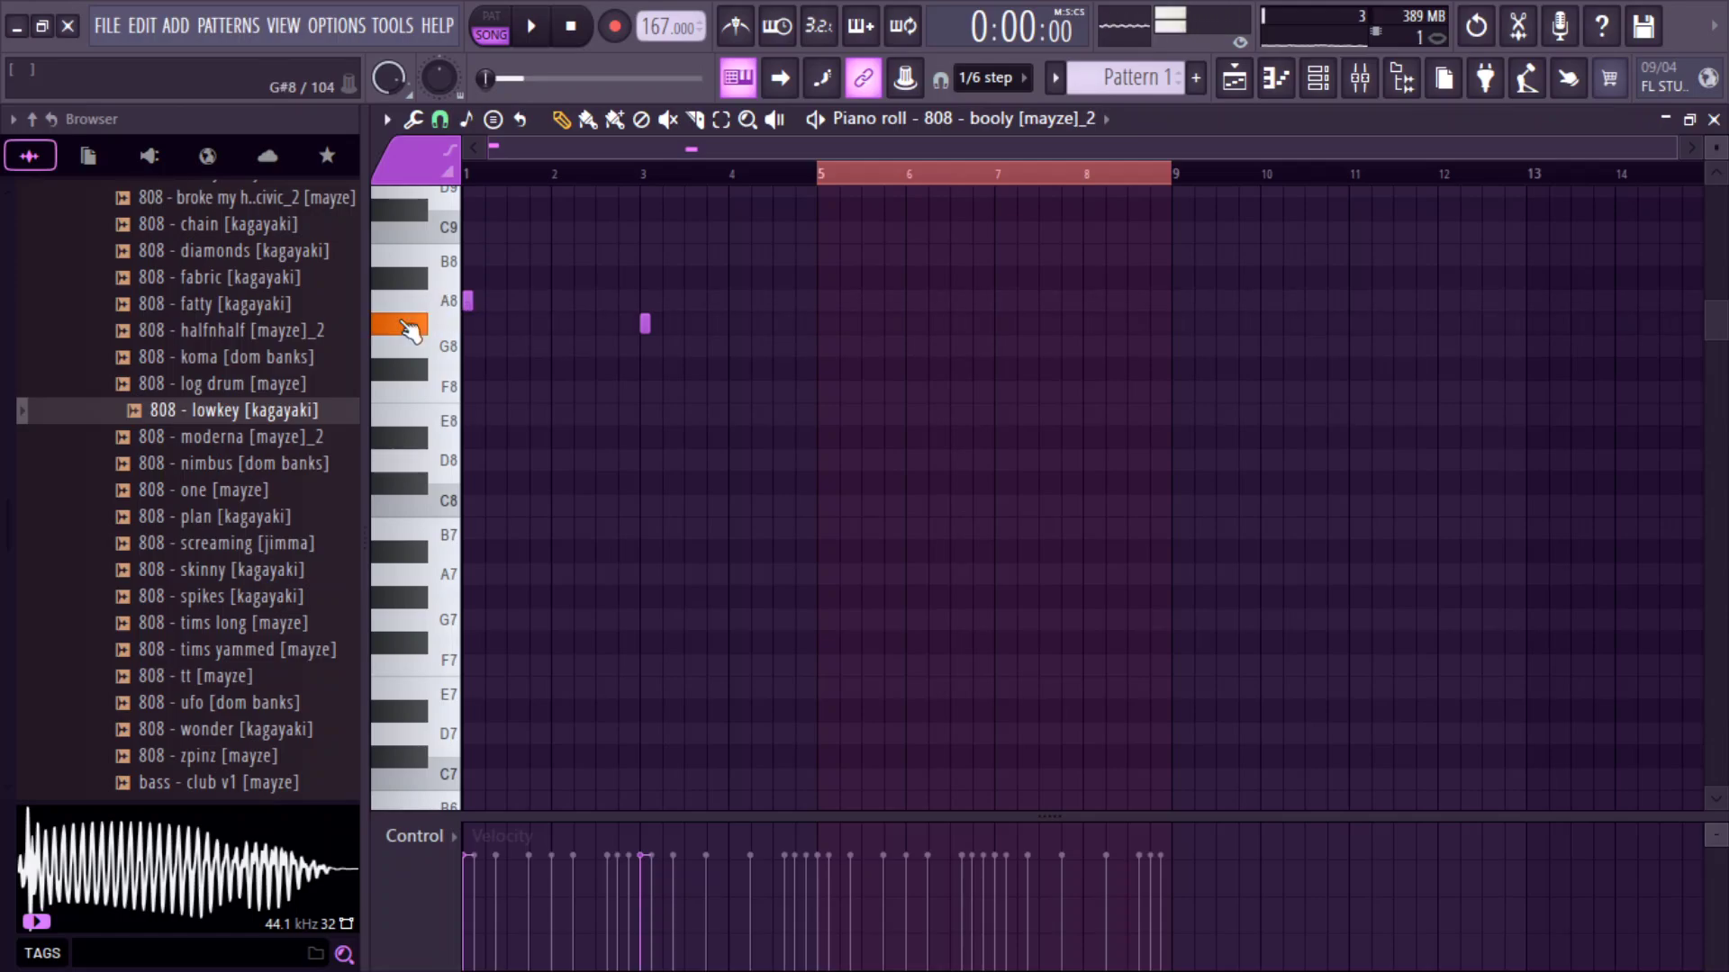
Play the song and duplicate the 808 notes of bars 1 to 4 into bars 5 to 8.
key(space)
drag(1111, 174, 2, 259)
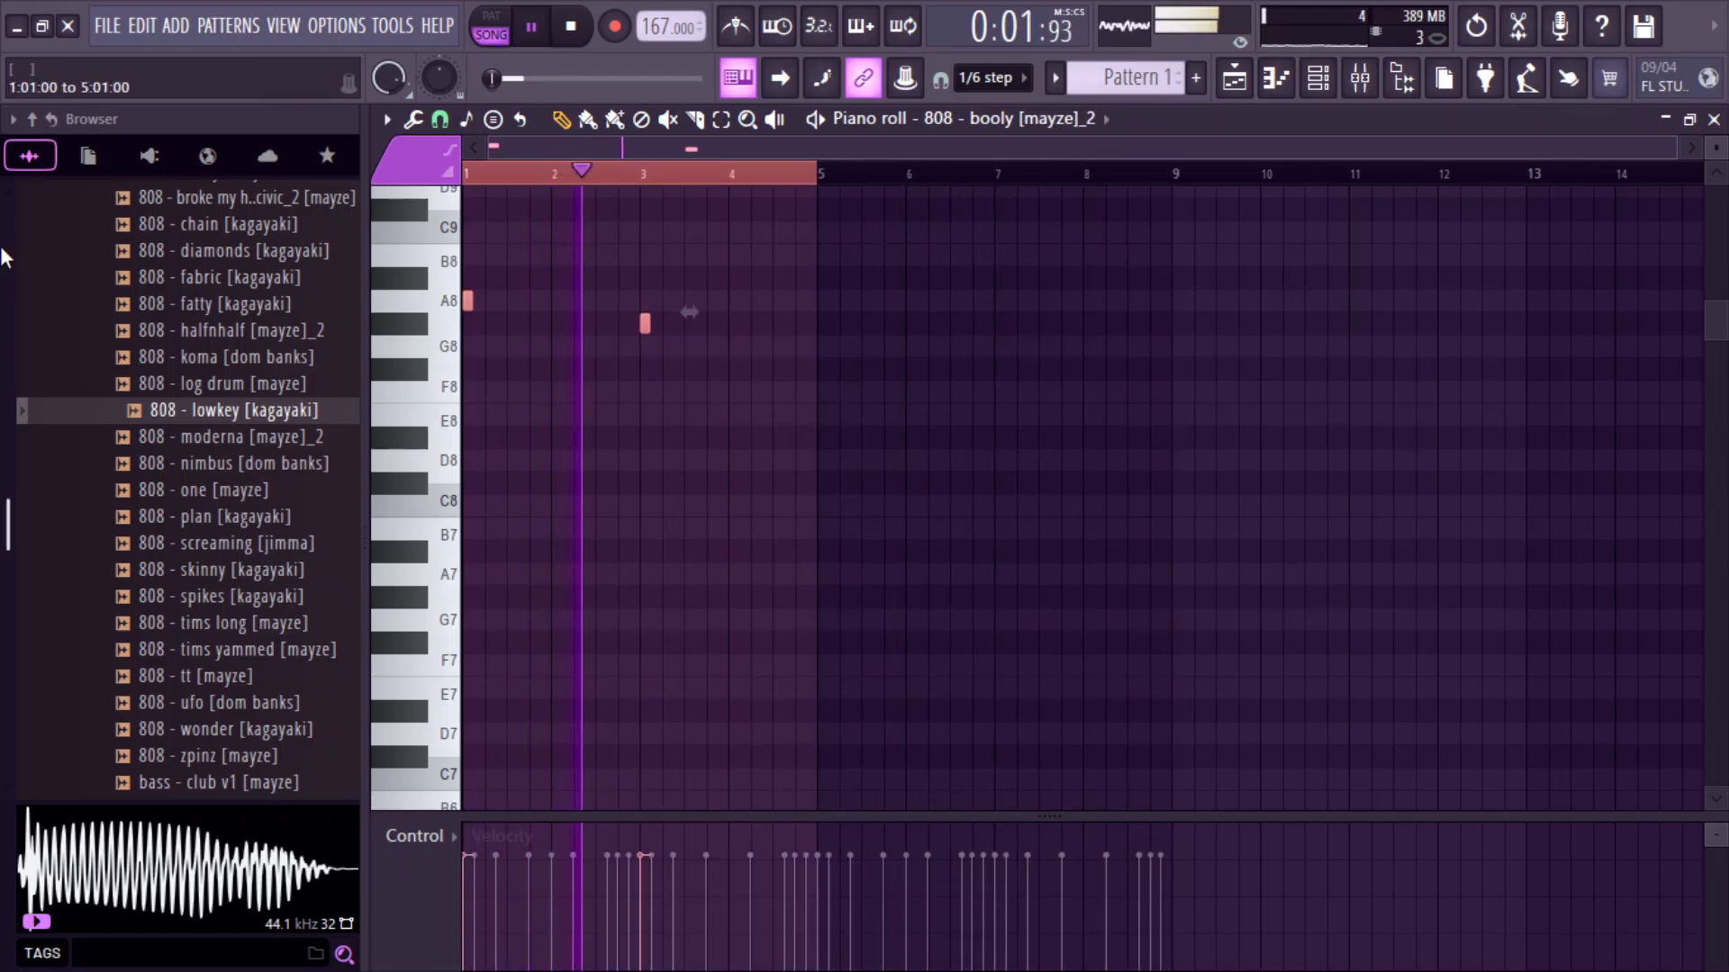
key(ctrl+b)
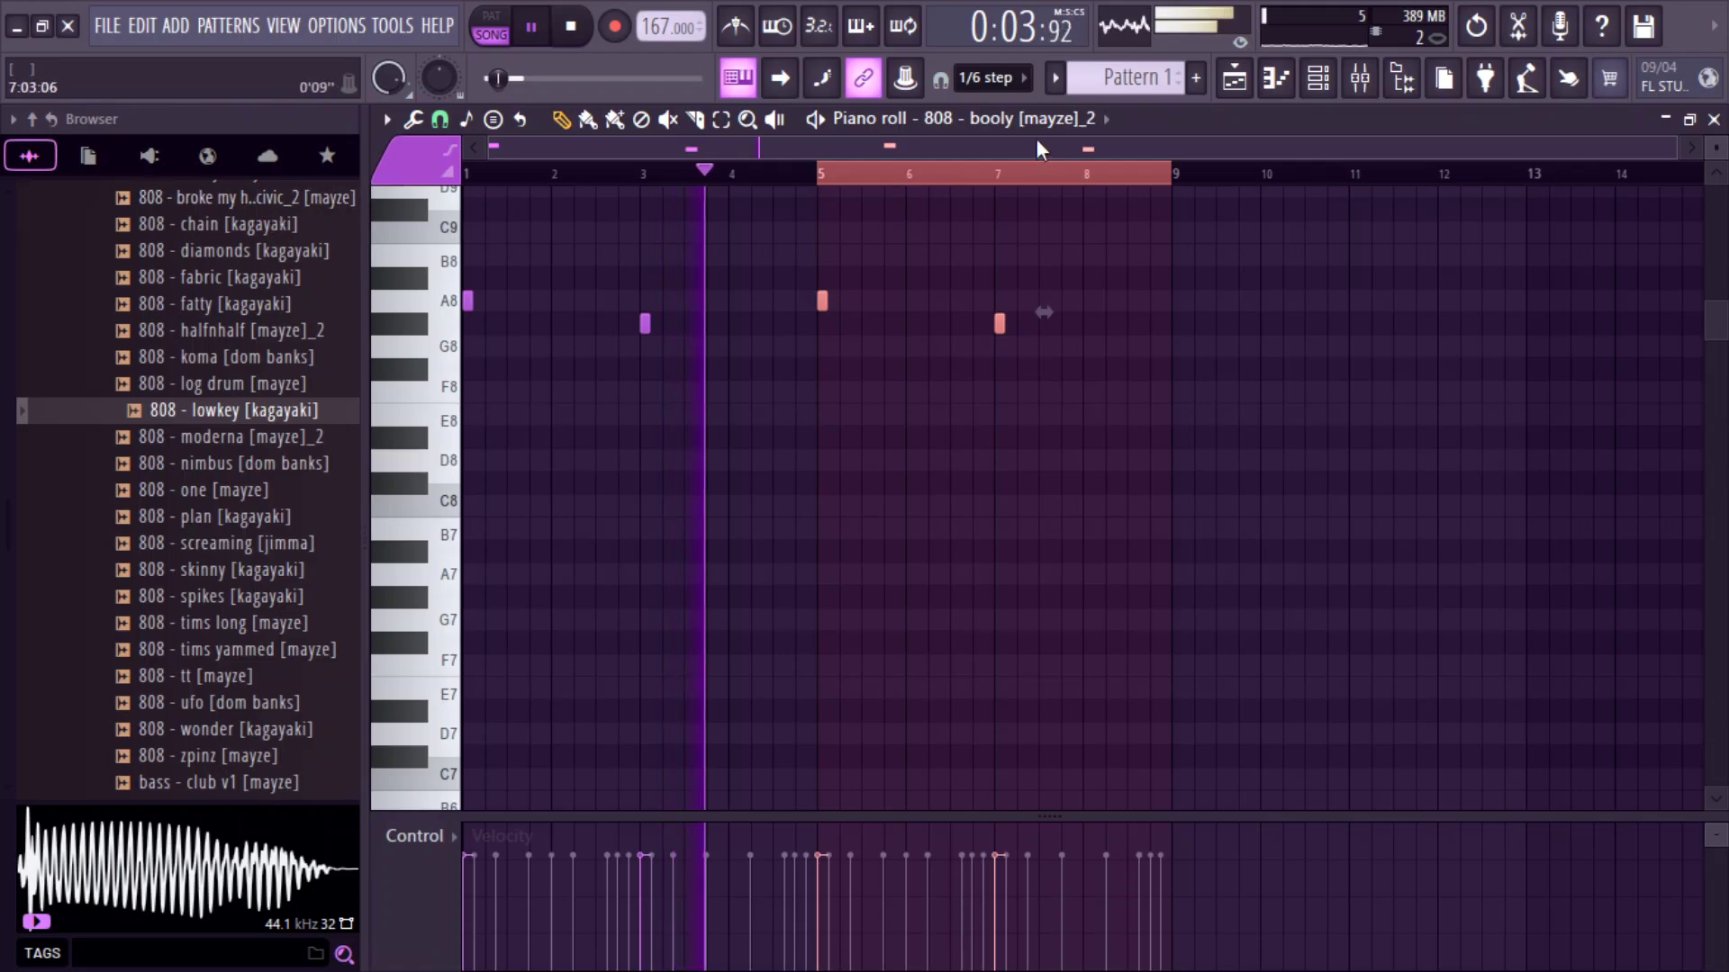
Transpose all the 808 notes down four octaves to A4 and G#4.
key(ctrl+a)
key(ctrl+Down)
key(ctrl+Down)
key(ctrl+Down)
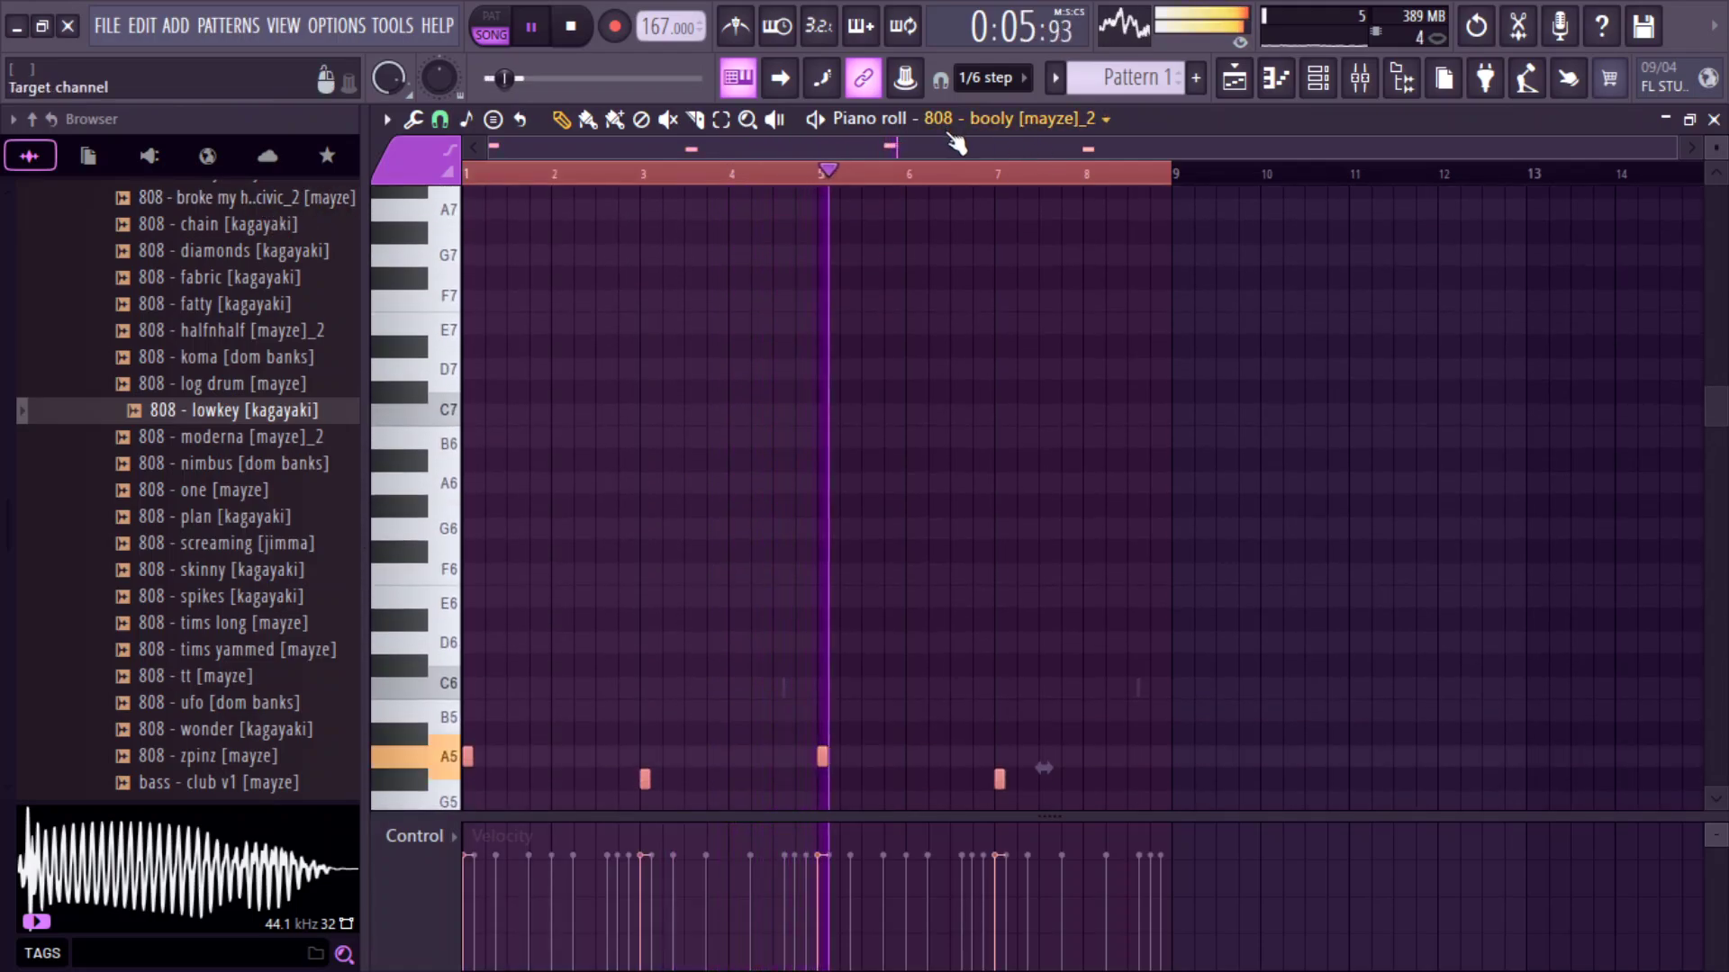
key(ctrl+Down)
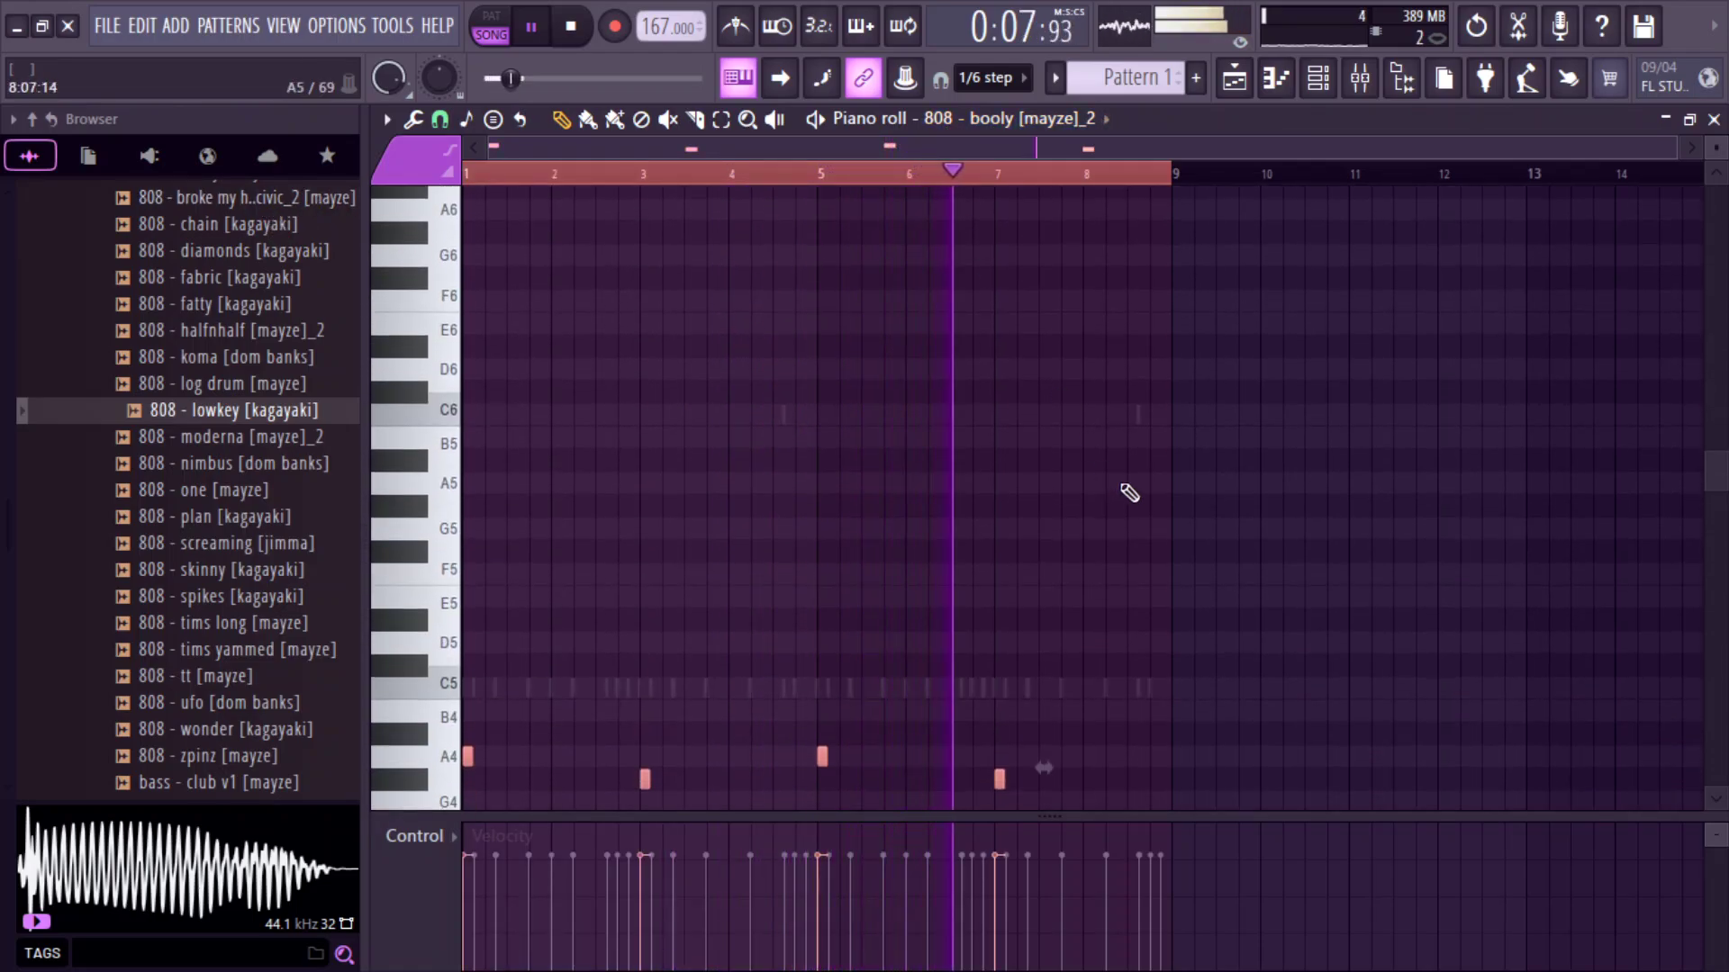
Add three 808 notes on A4 at 1:07, 1:13 and 2:11, and three on G#4 at 3:15, 4:05 and 4:11.
drag(1675, 149, 1247, 149)
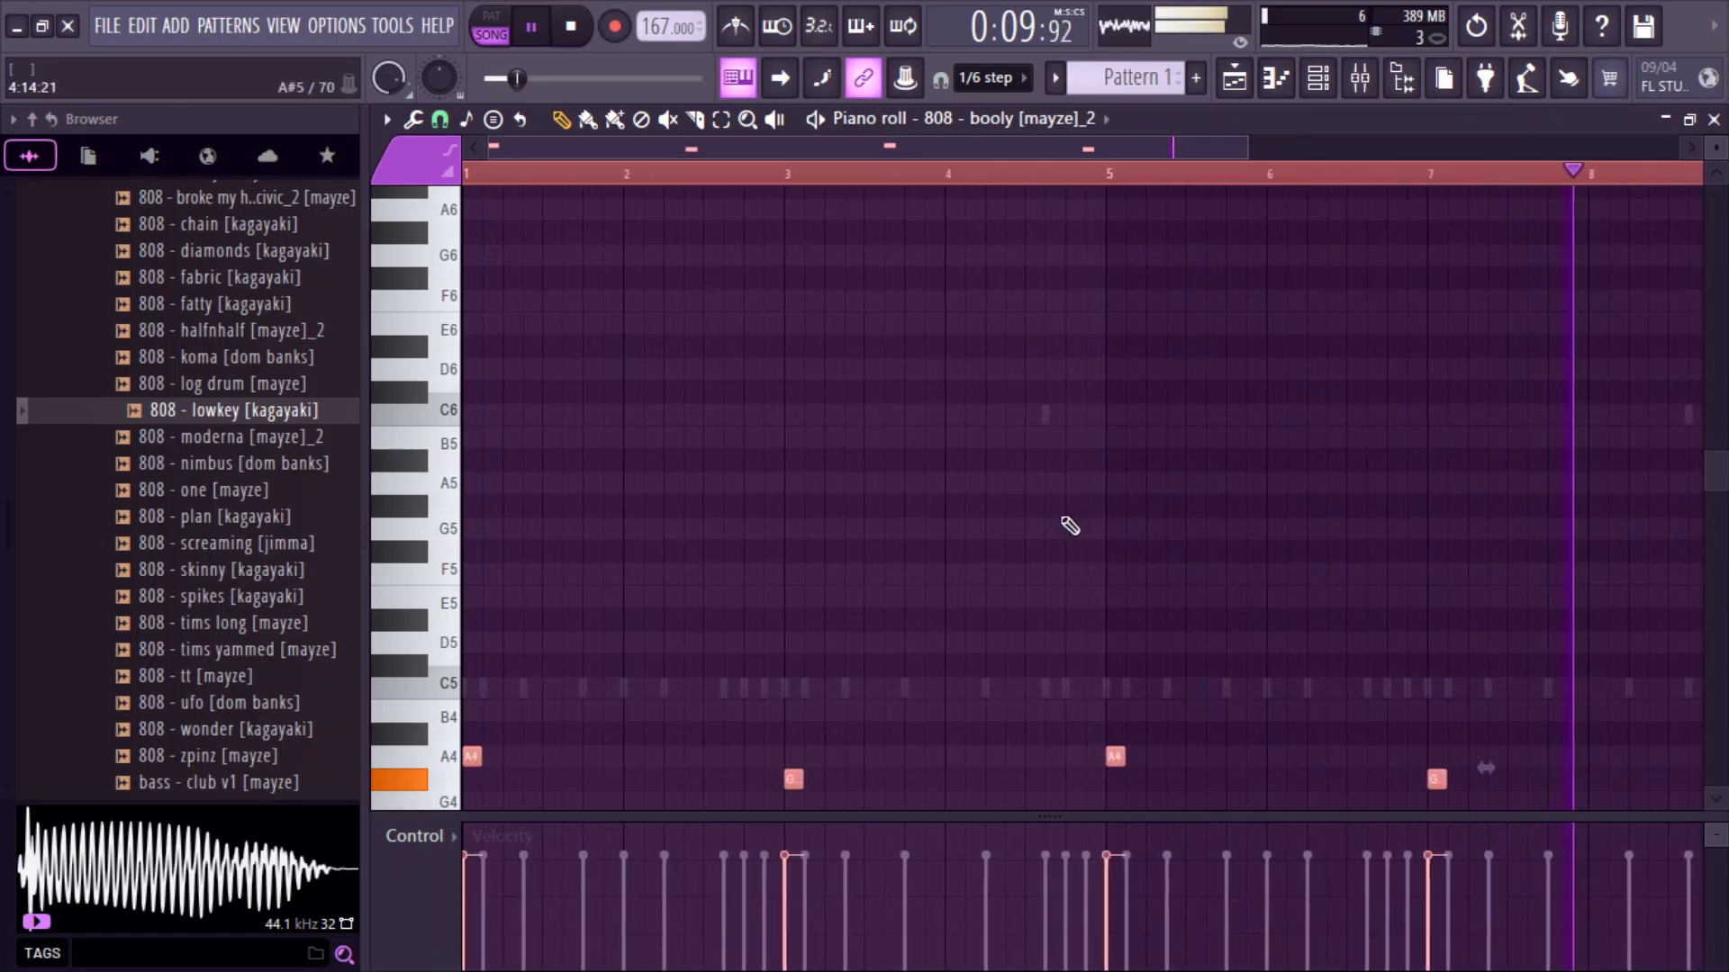
click(532, 757)
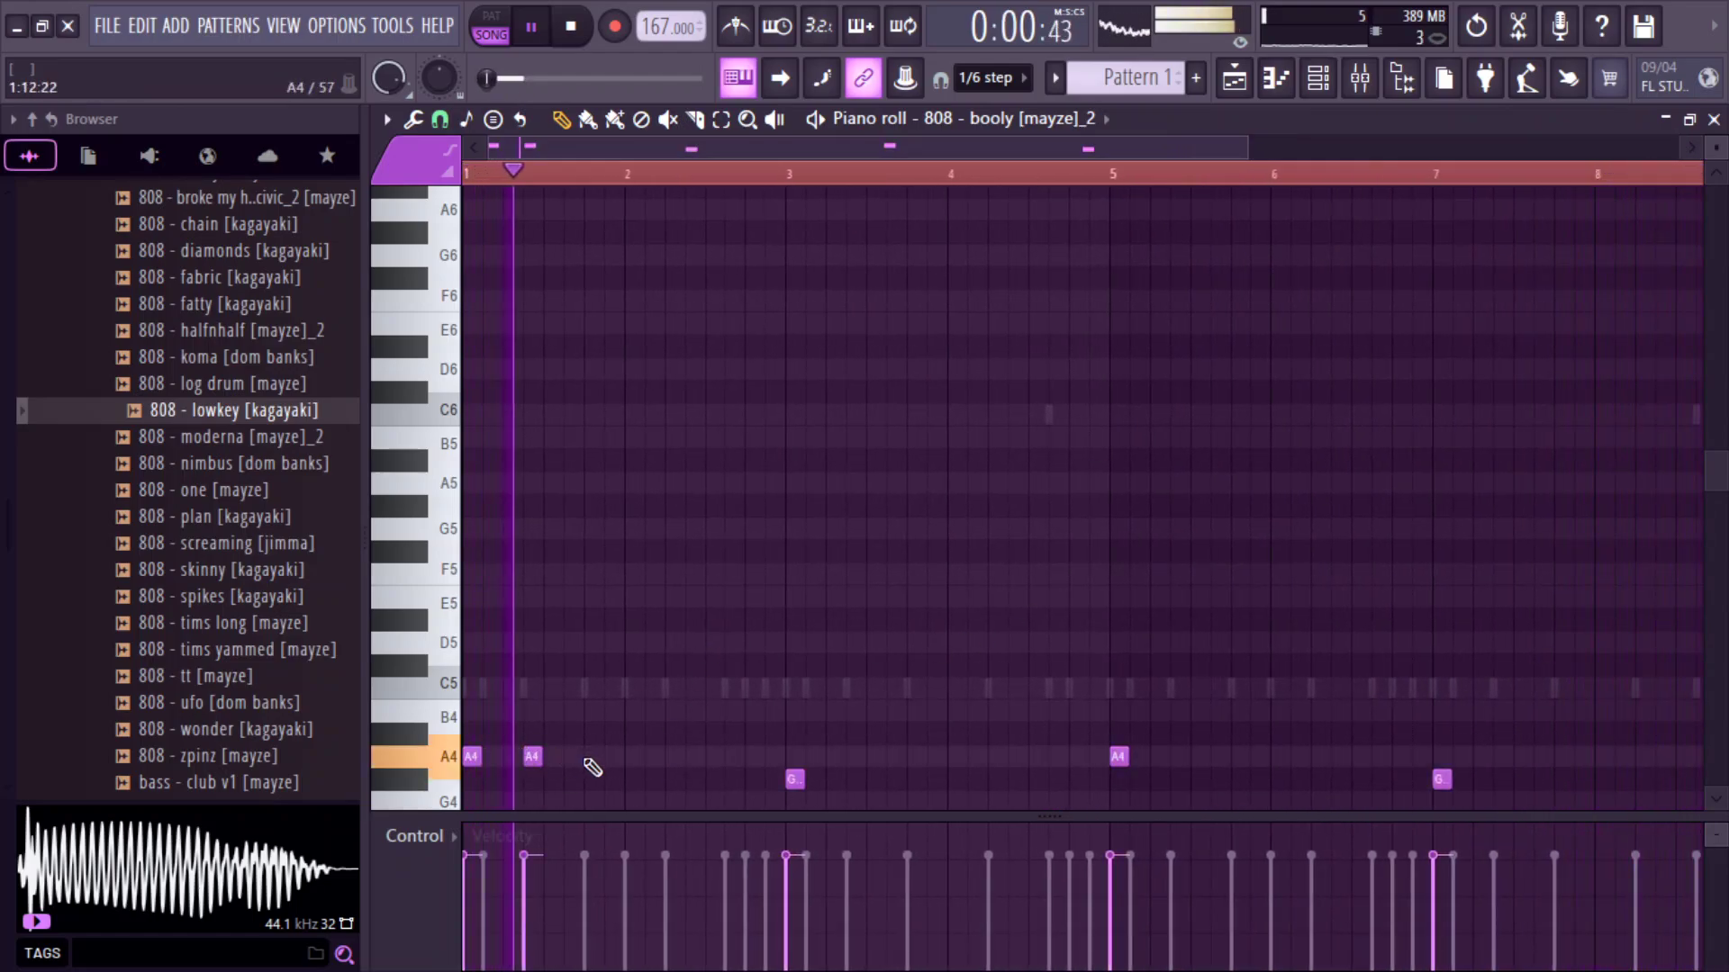
click(592, 756)
click(730, 760)
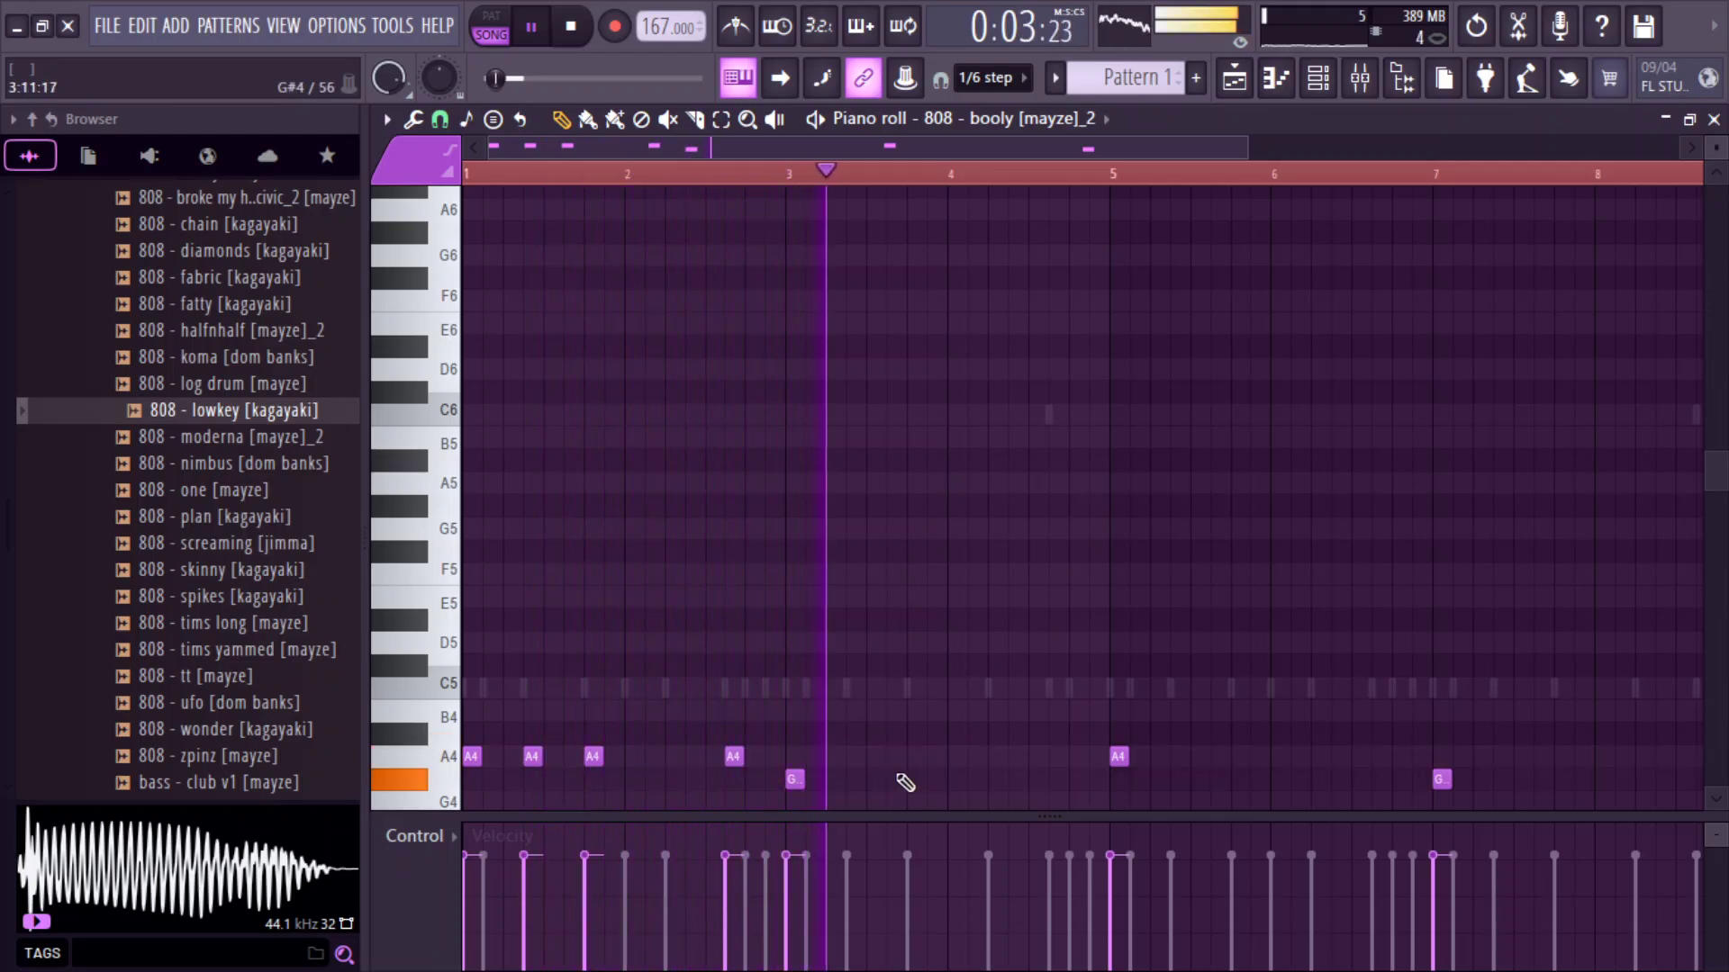
click(937, 779)
click(994, 779)
click(1053, 778)
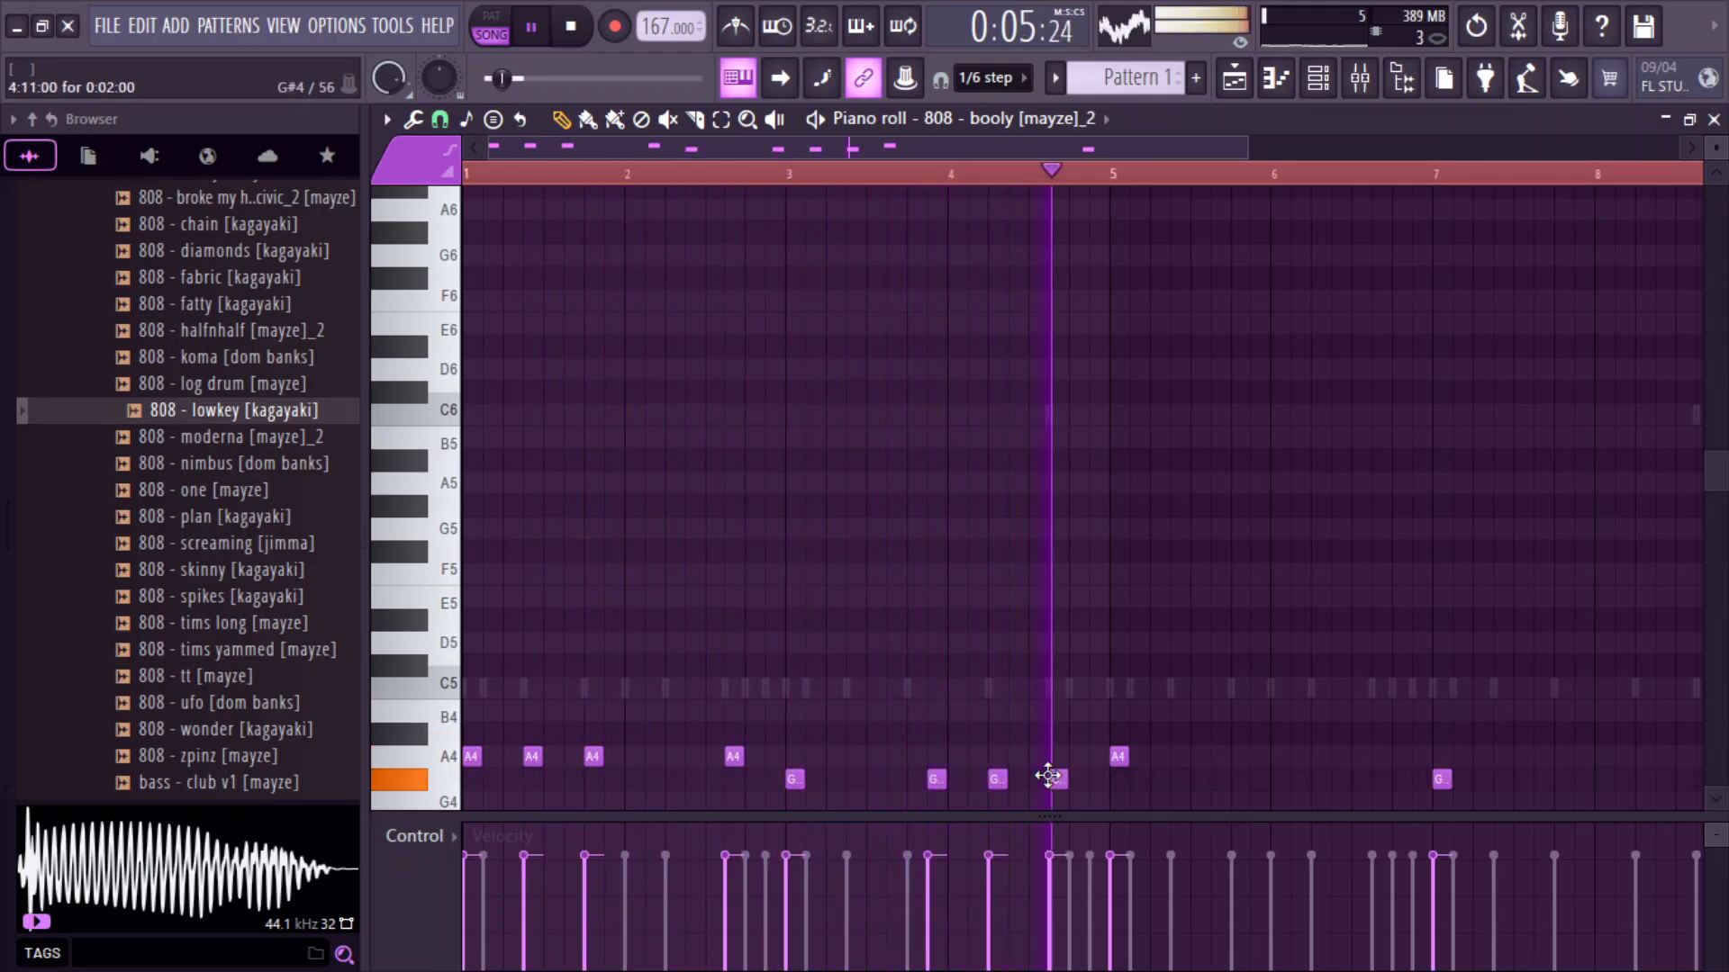
Delete the copied 808 notes at the start of bars 5 and 7.
drag(1249, 142, 1653, 144)
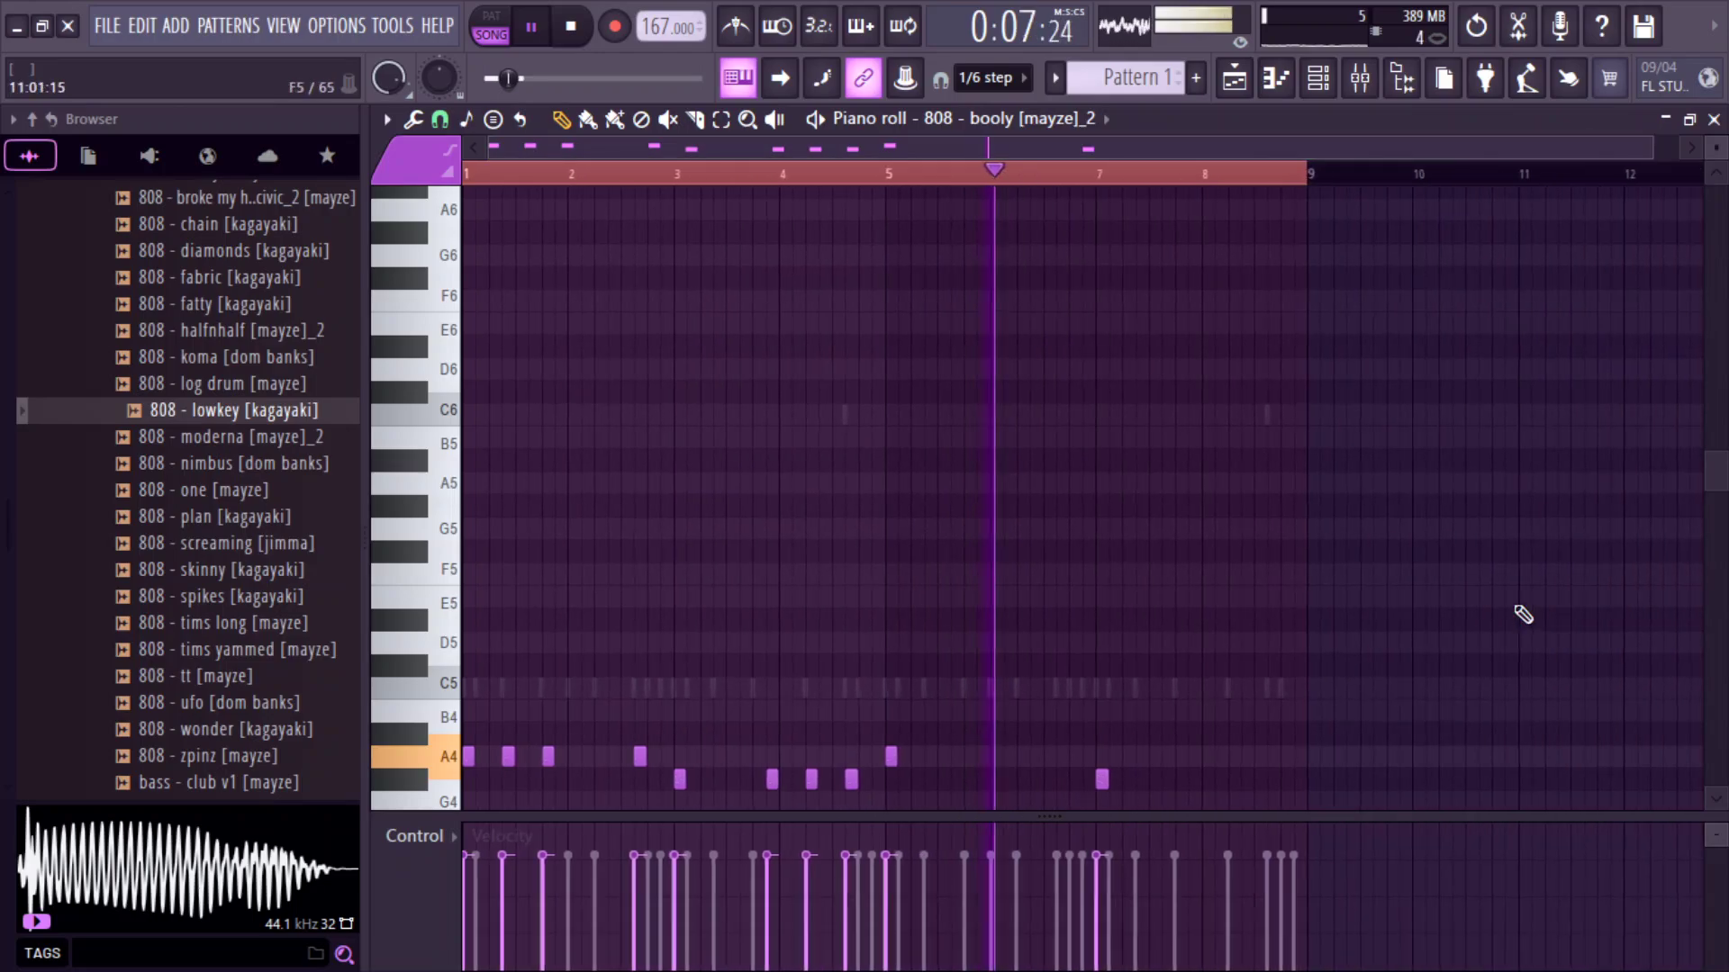
drag(1162, 785, 885, 716)
key(Delete)
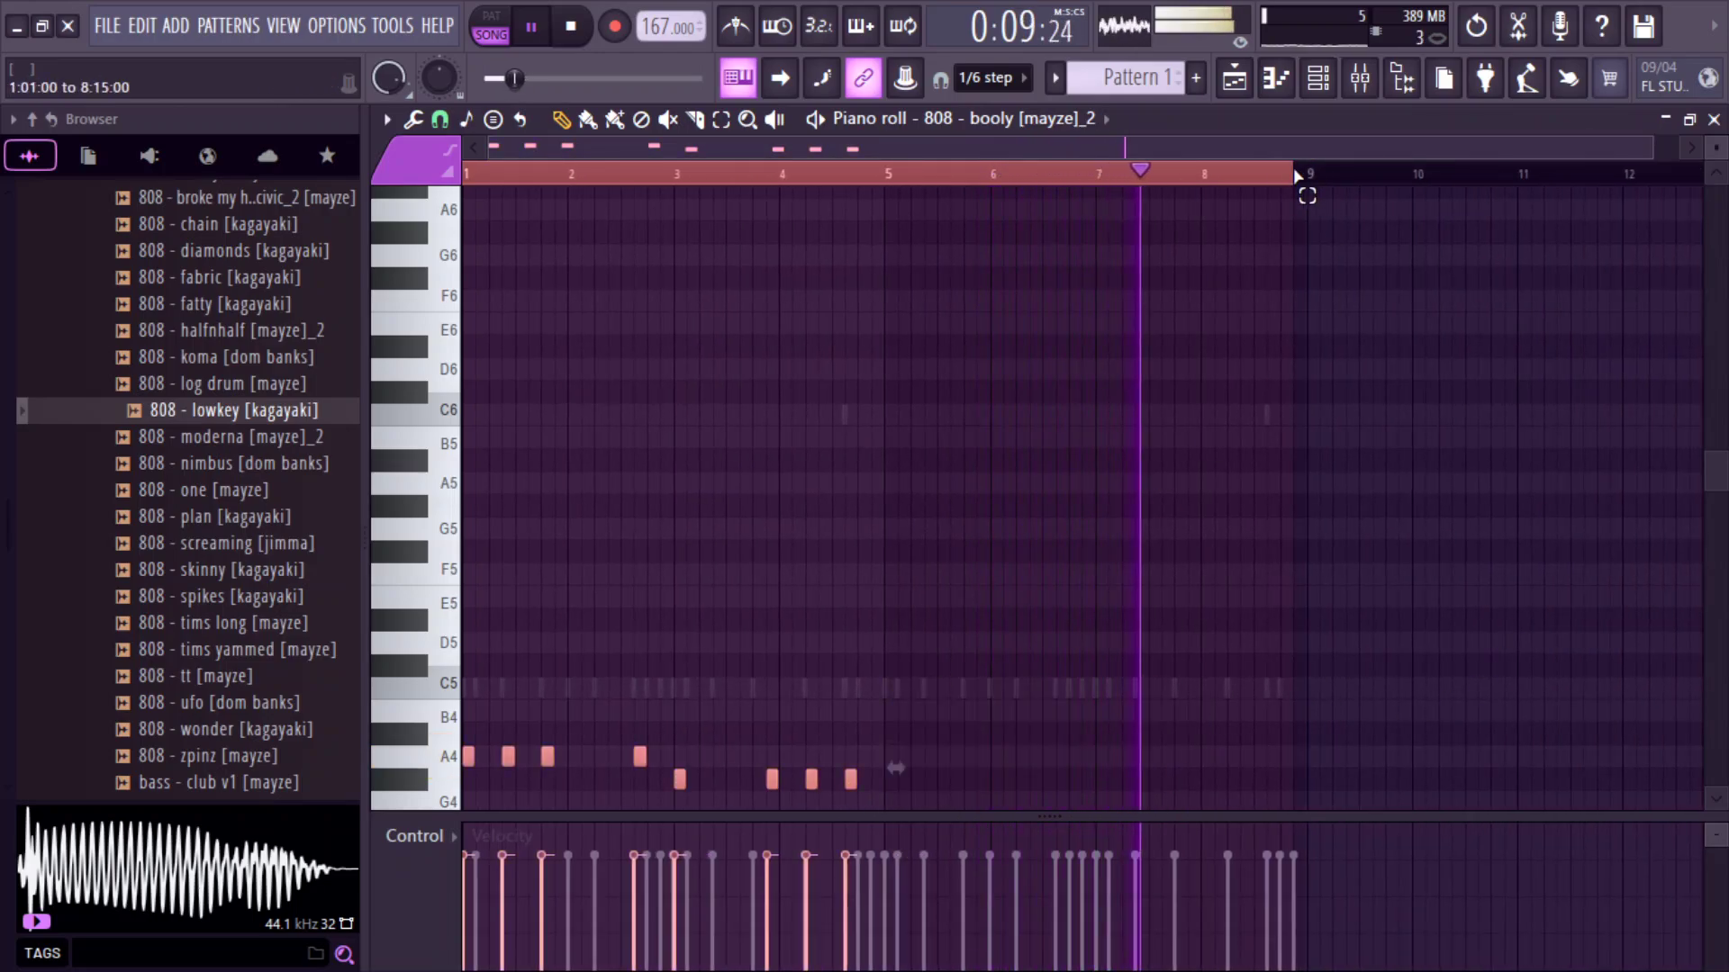
Duplicate the 808 notes of bars 1 to 4 into bars 5 to 8.
drag(1304, 189, 887, 231)
key(ctrl+b)
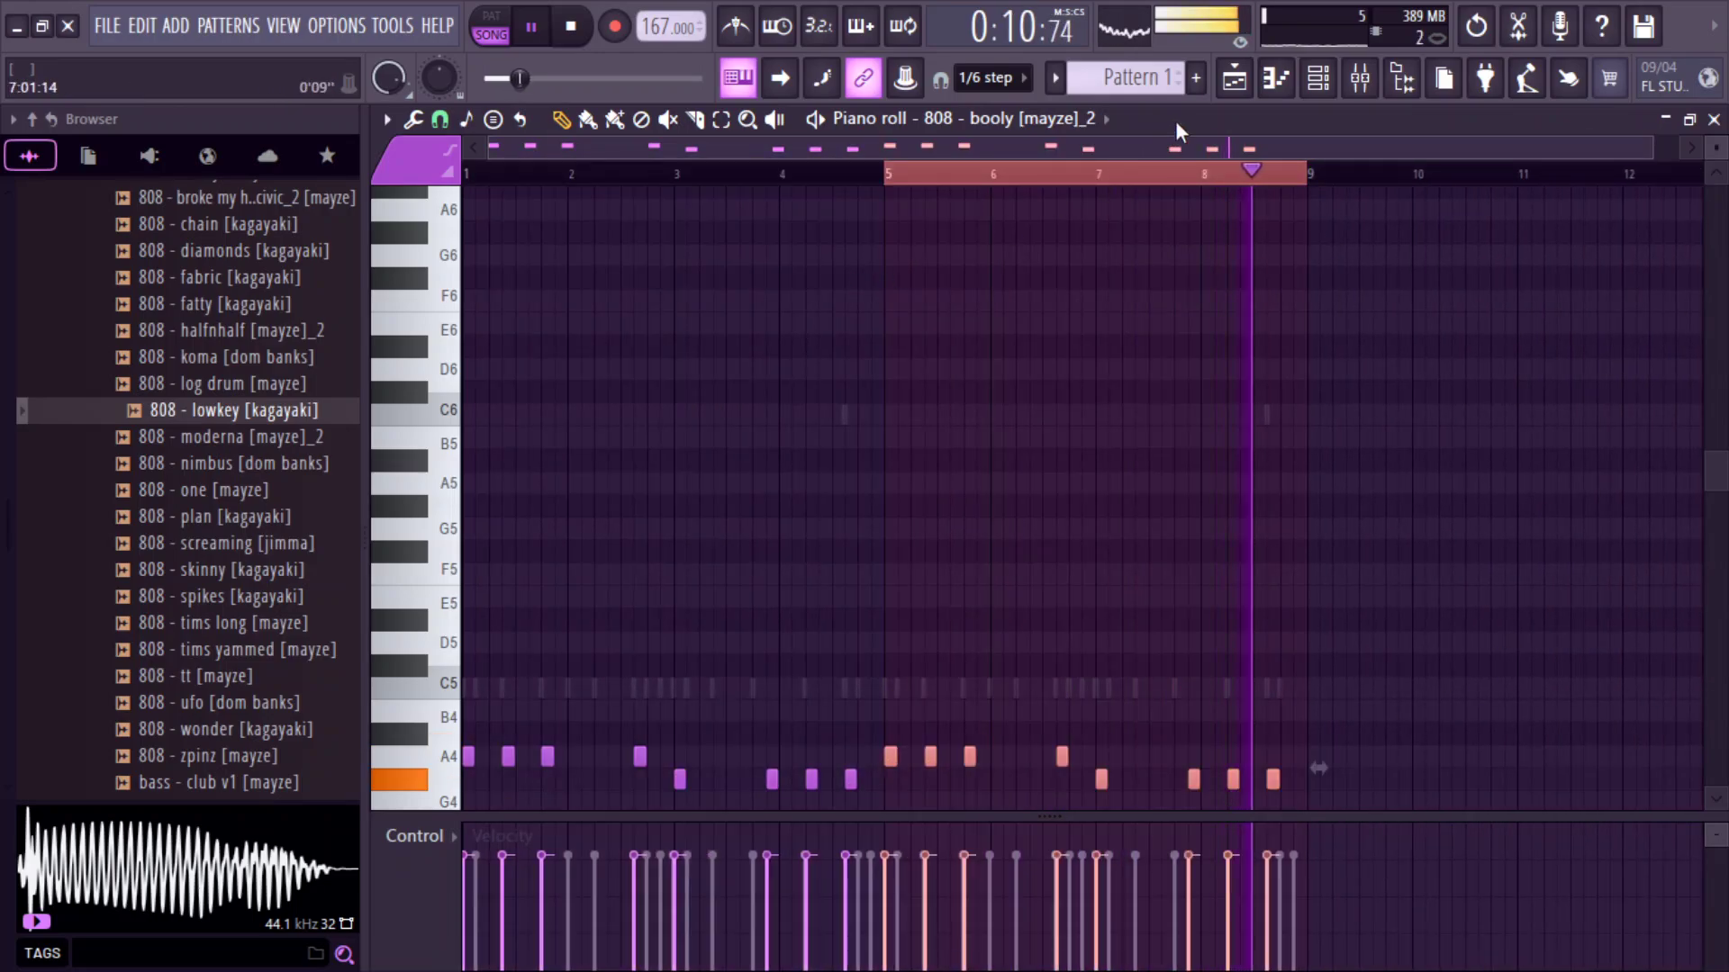
Route the 808 channel to mixer track 1.
click(1317, 78)
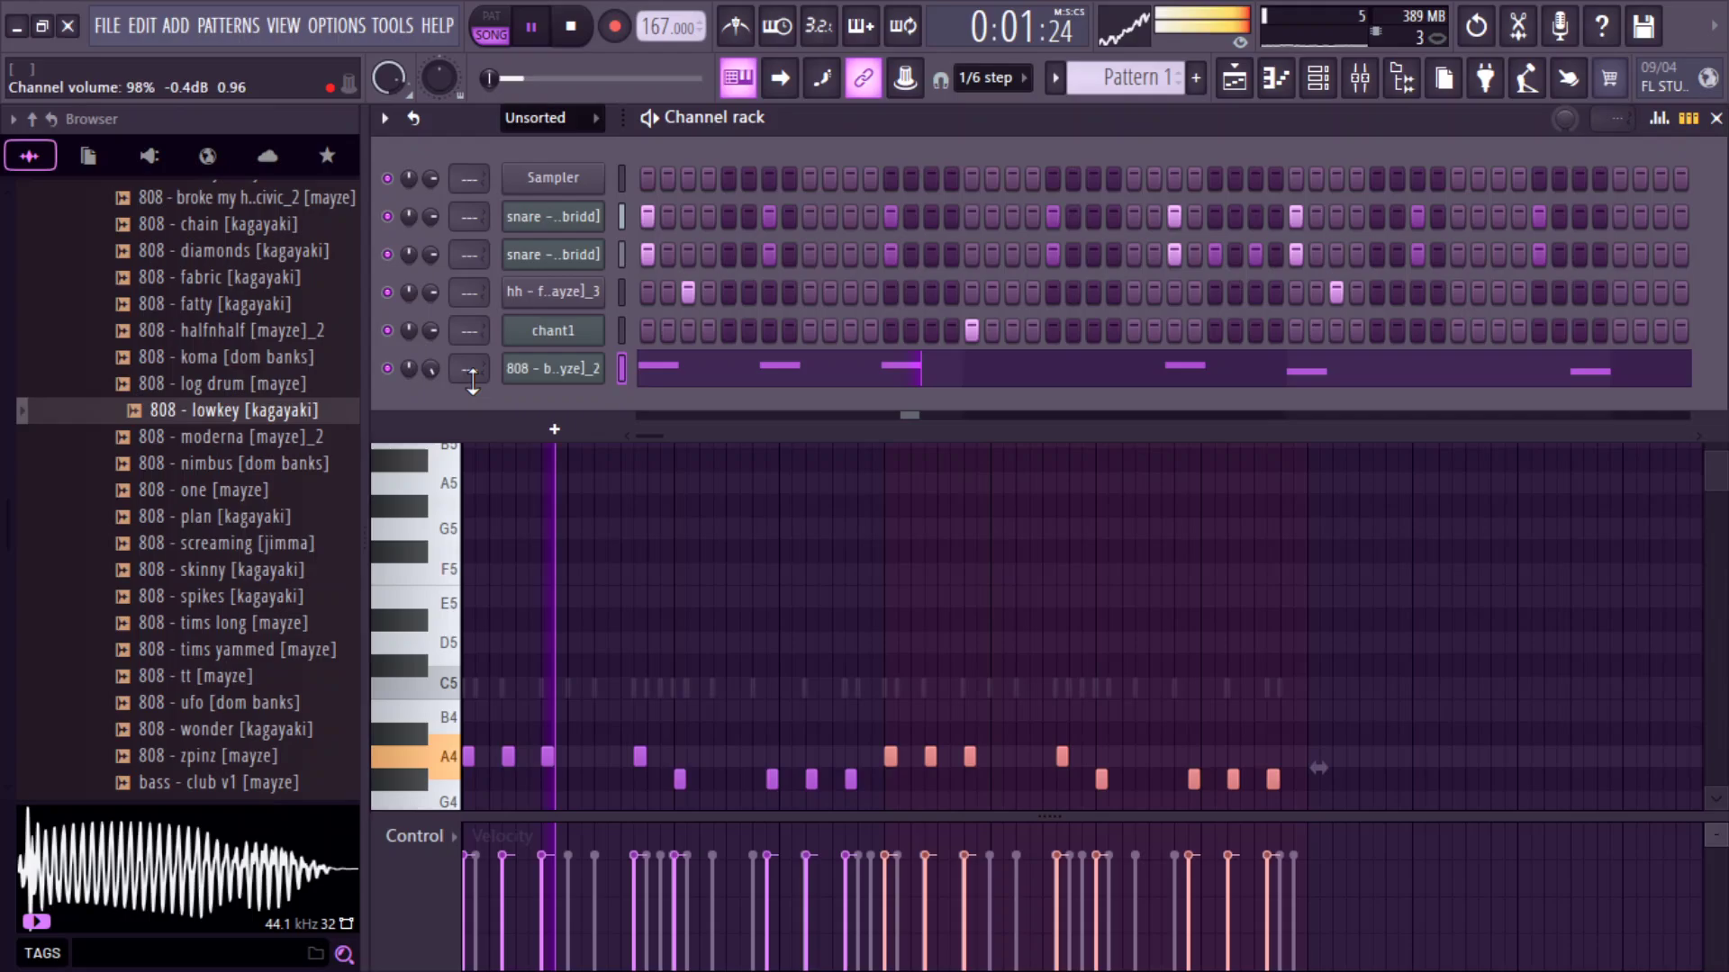
click(557, 377)
key(ctrl+l)
Load Fruity Soft Clipper in slot 5 of the master track and raise the 808 mixer track's level.
click(410, 347)
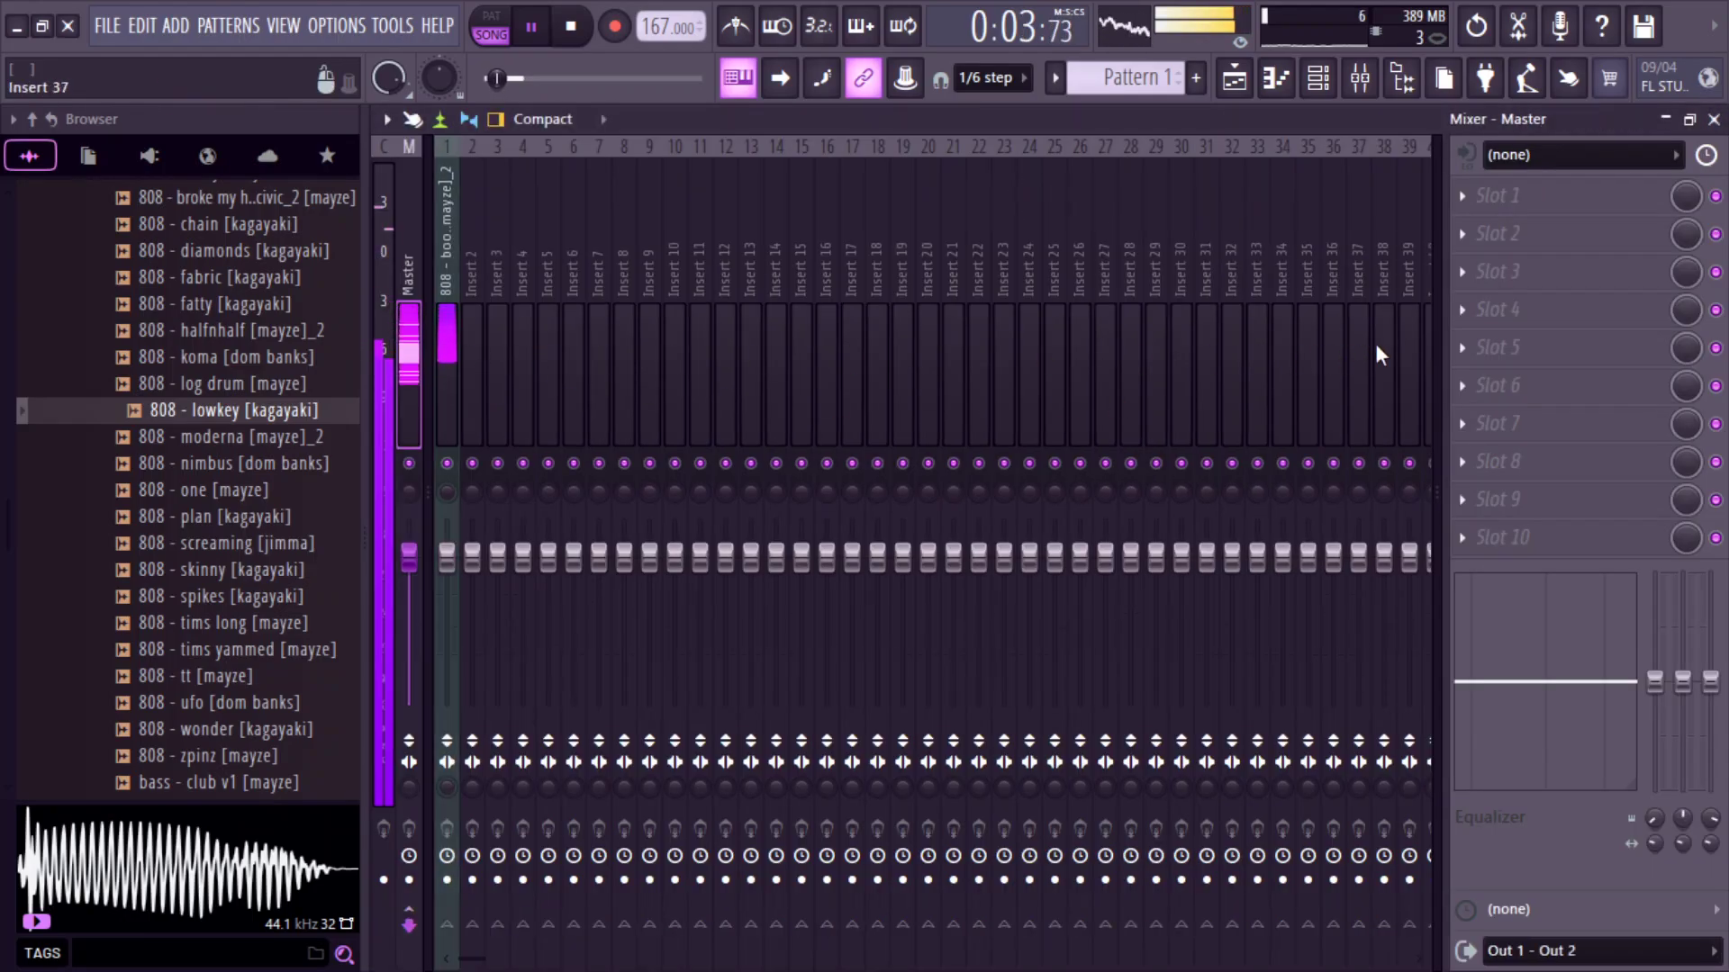
click(1531, 348)
click(900, 506)
click(455, 312)
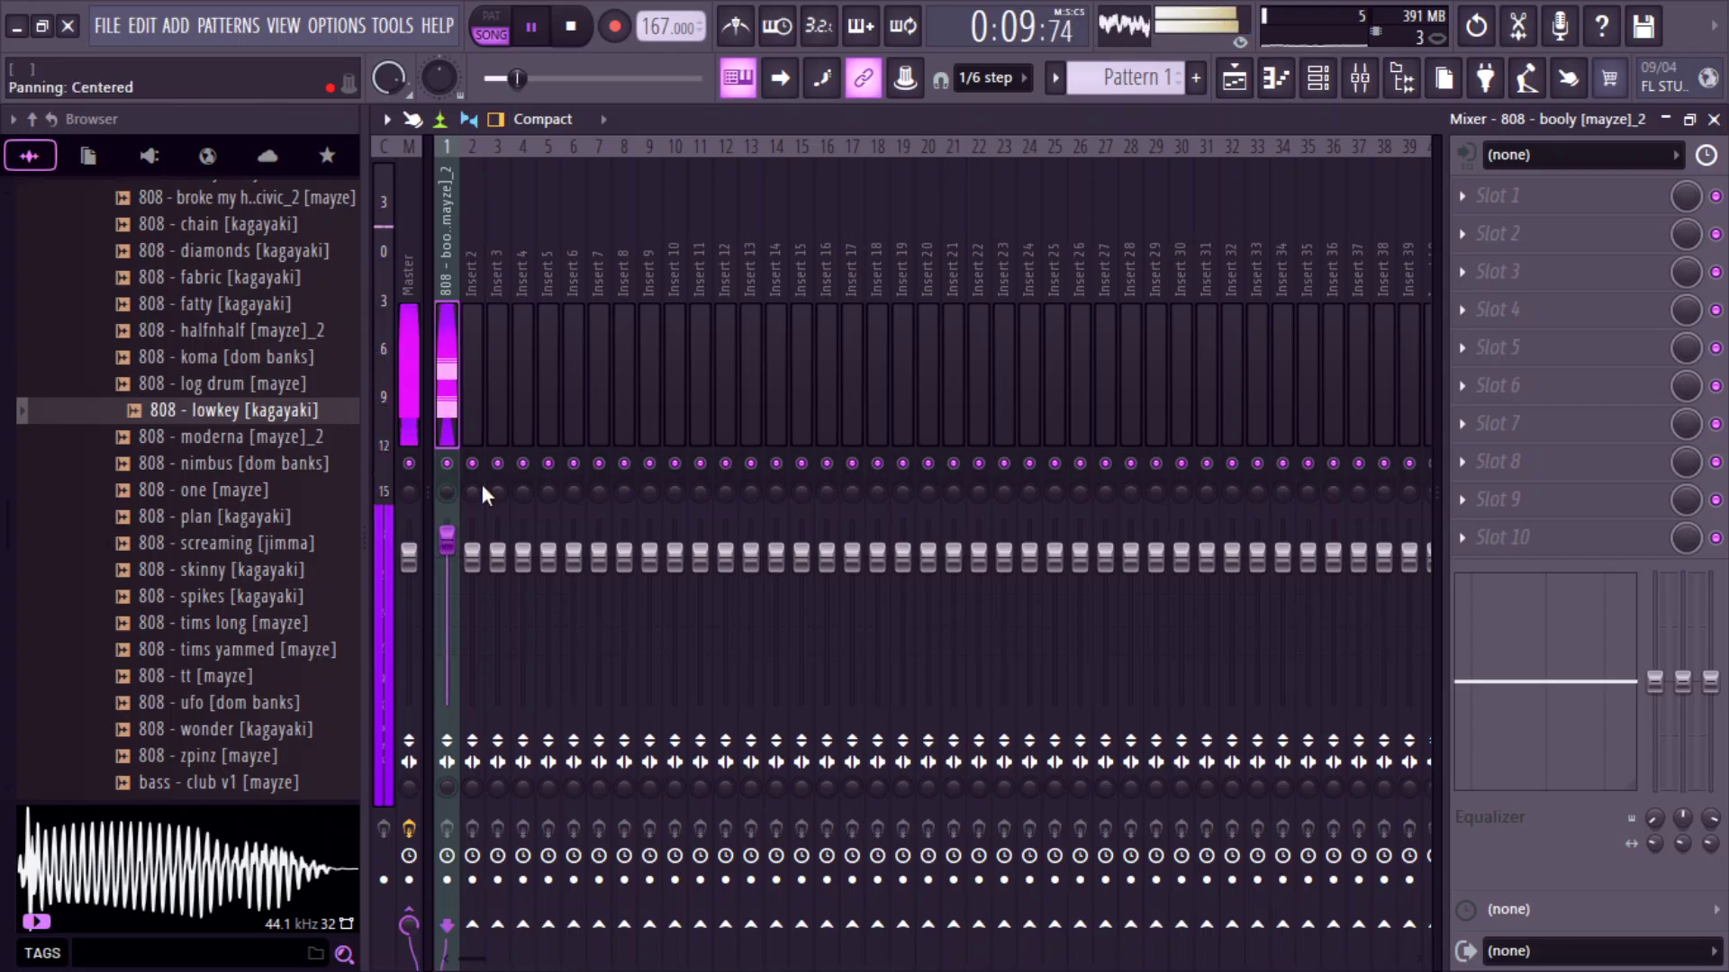
Route the two snare channels, the hi-hat and the chant to mixer tracks 2 to 5.
click(1318, 78)
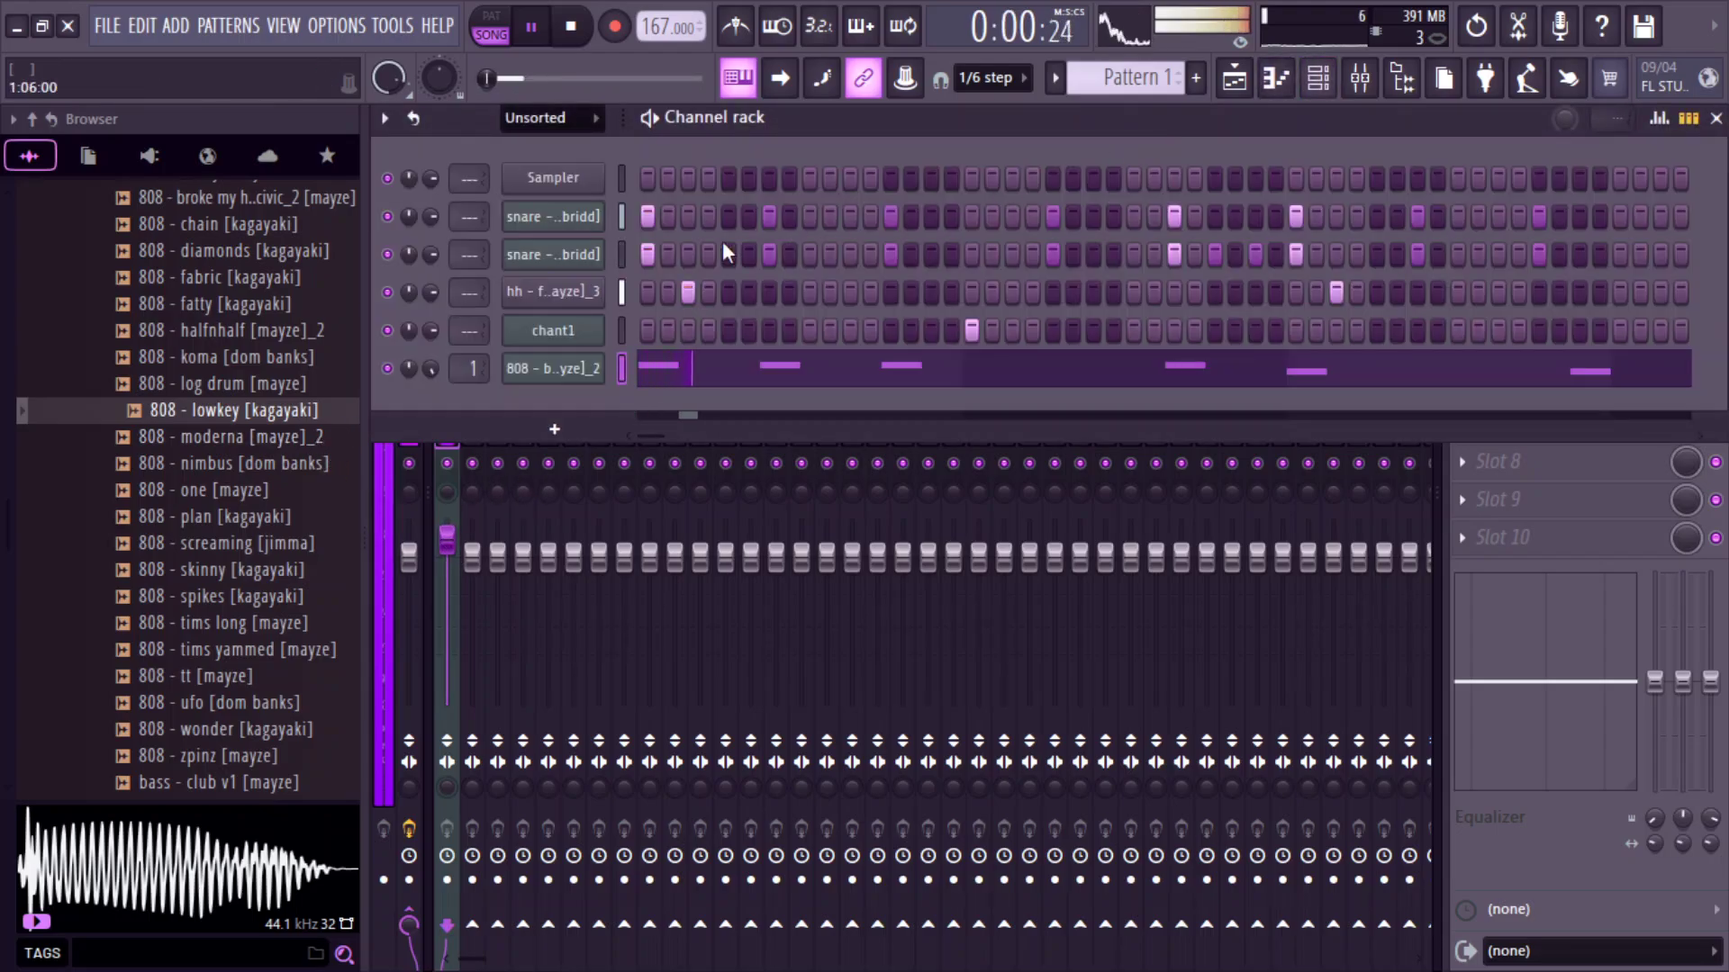
drag(623, 332, 609, 245)
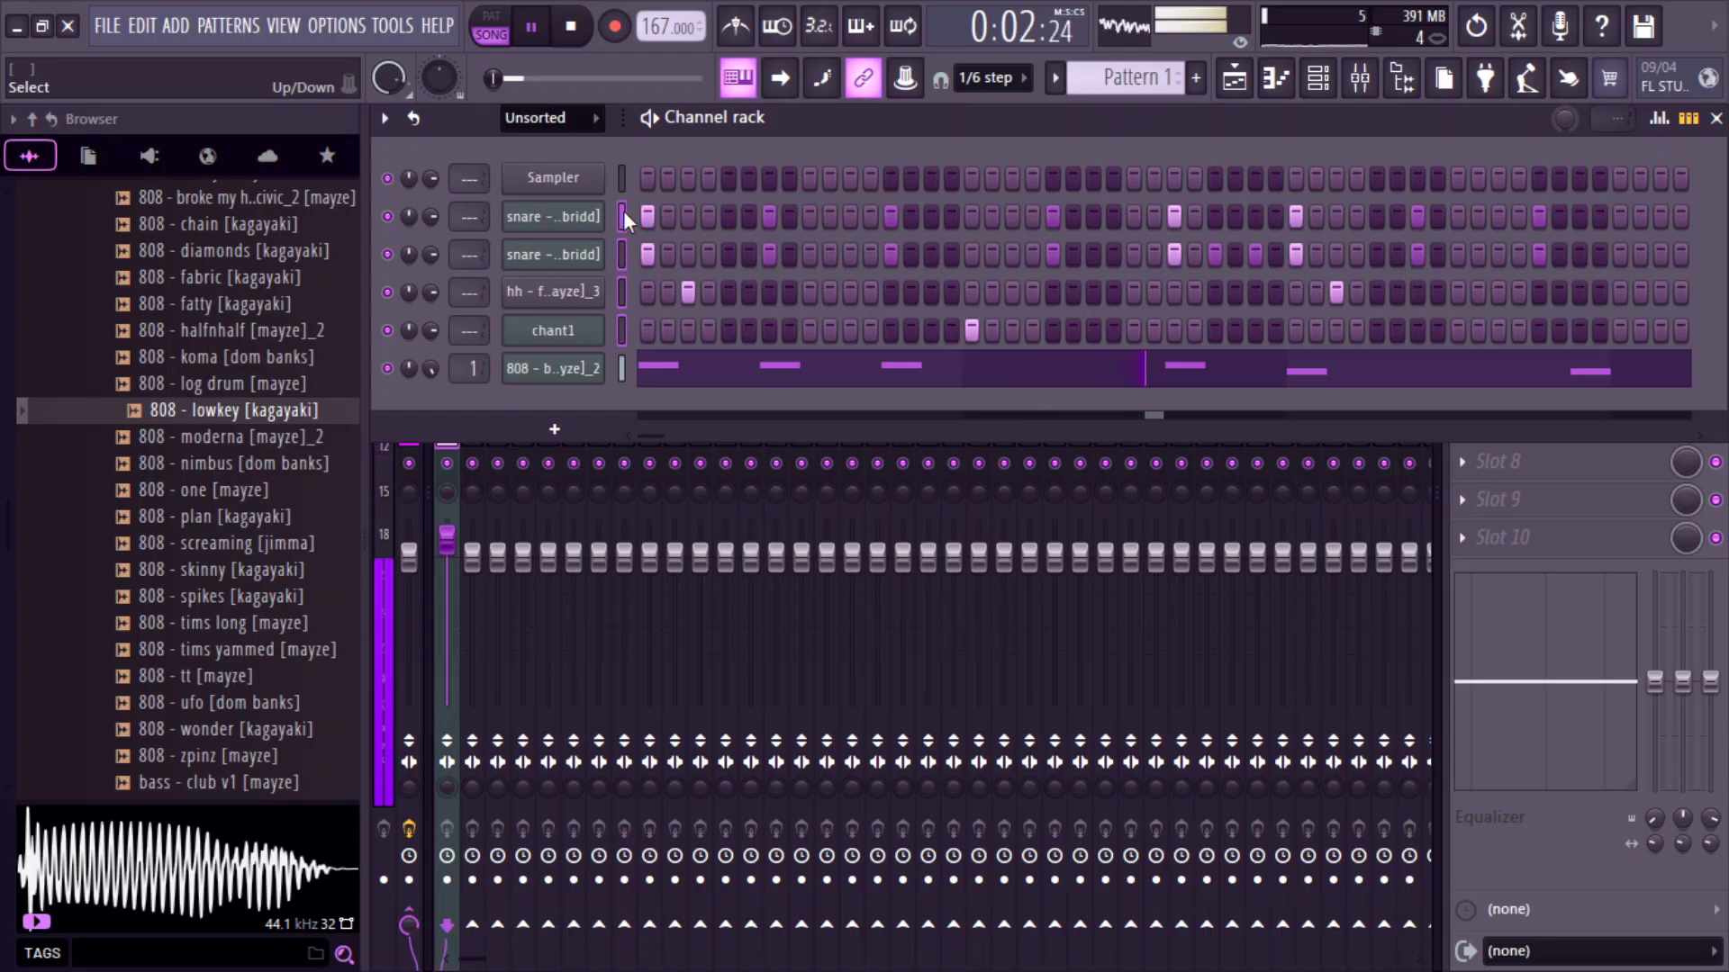
key(ctrl+l)
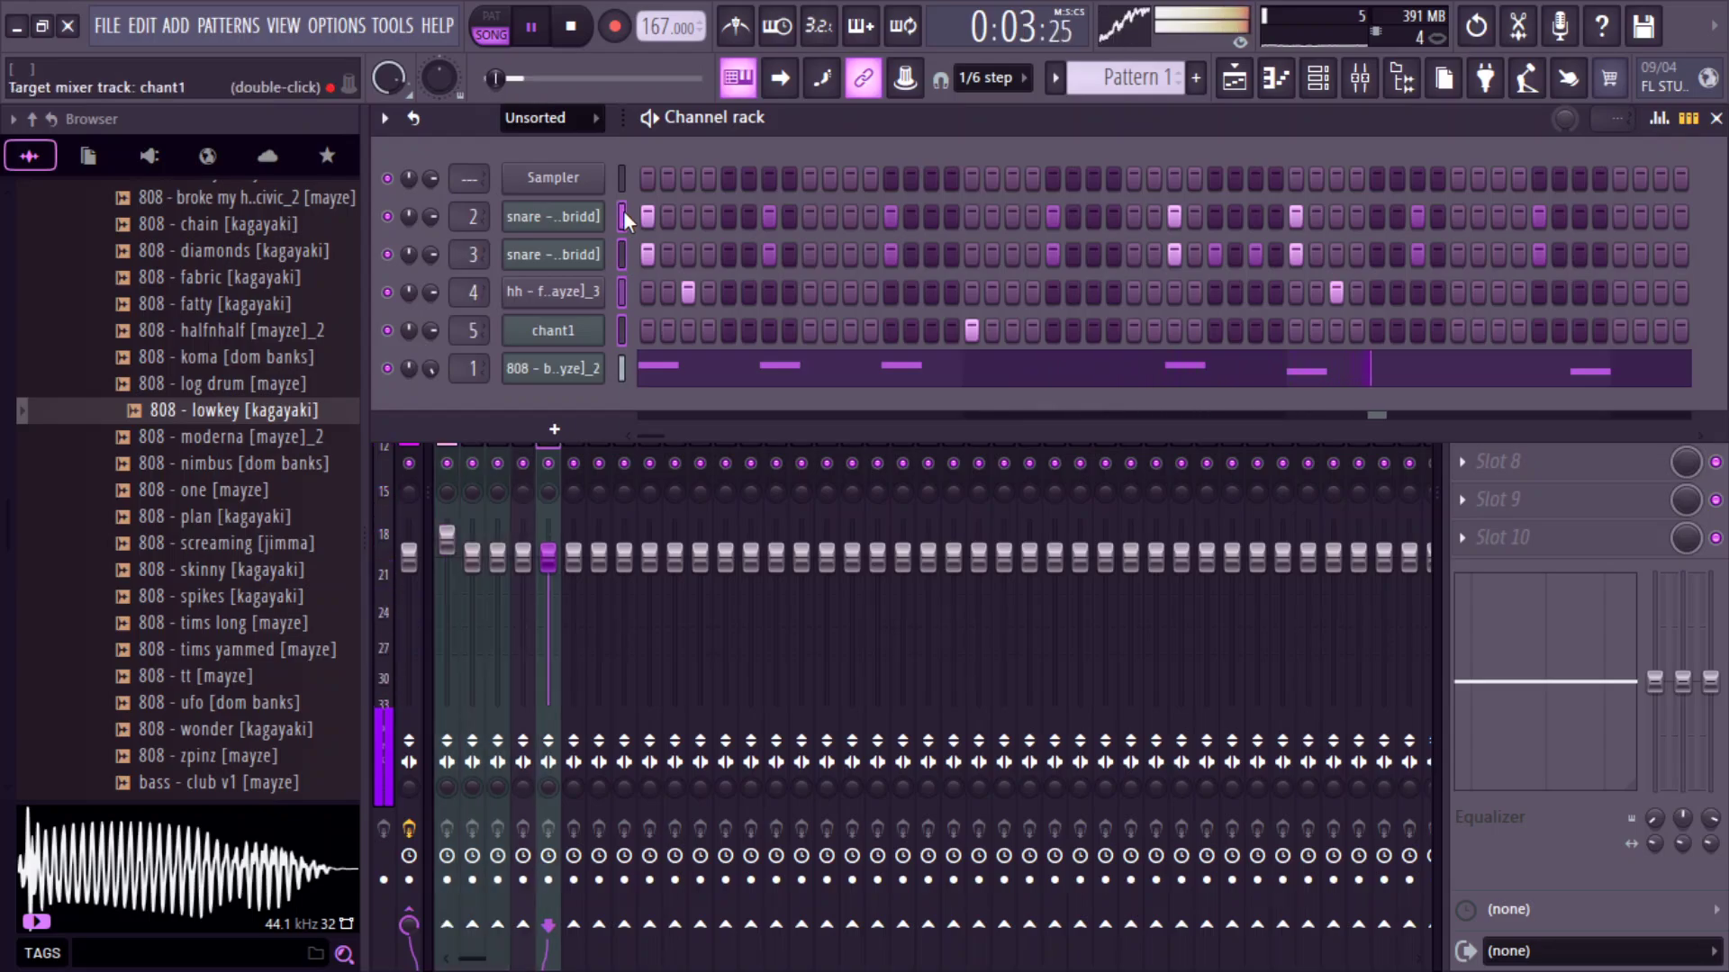
Raise the mixer levels of the two snare tracks, setting track 2 slightly higher than track 3.
click(1358, 85)
click(493, 390)
drag(497, 559, 497, 540)
drag(471, 559, 500, 526)
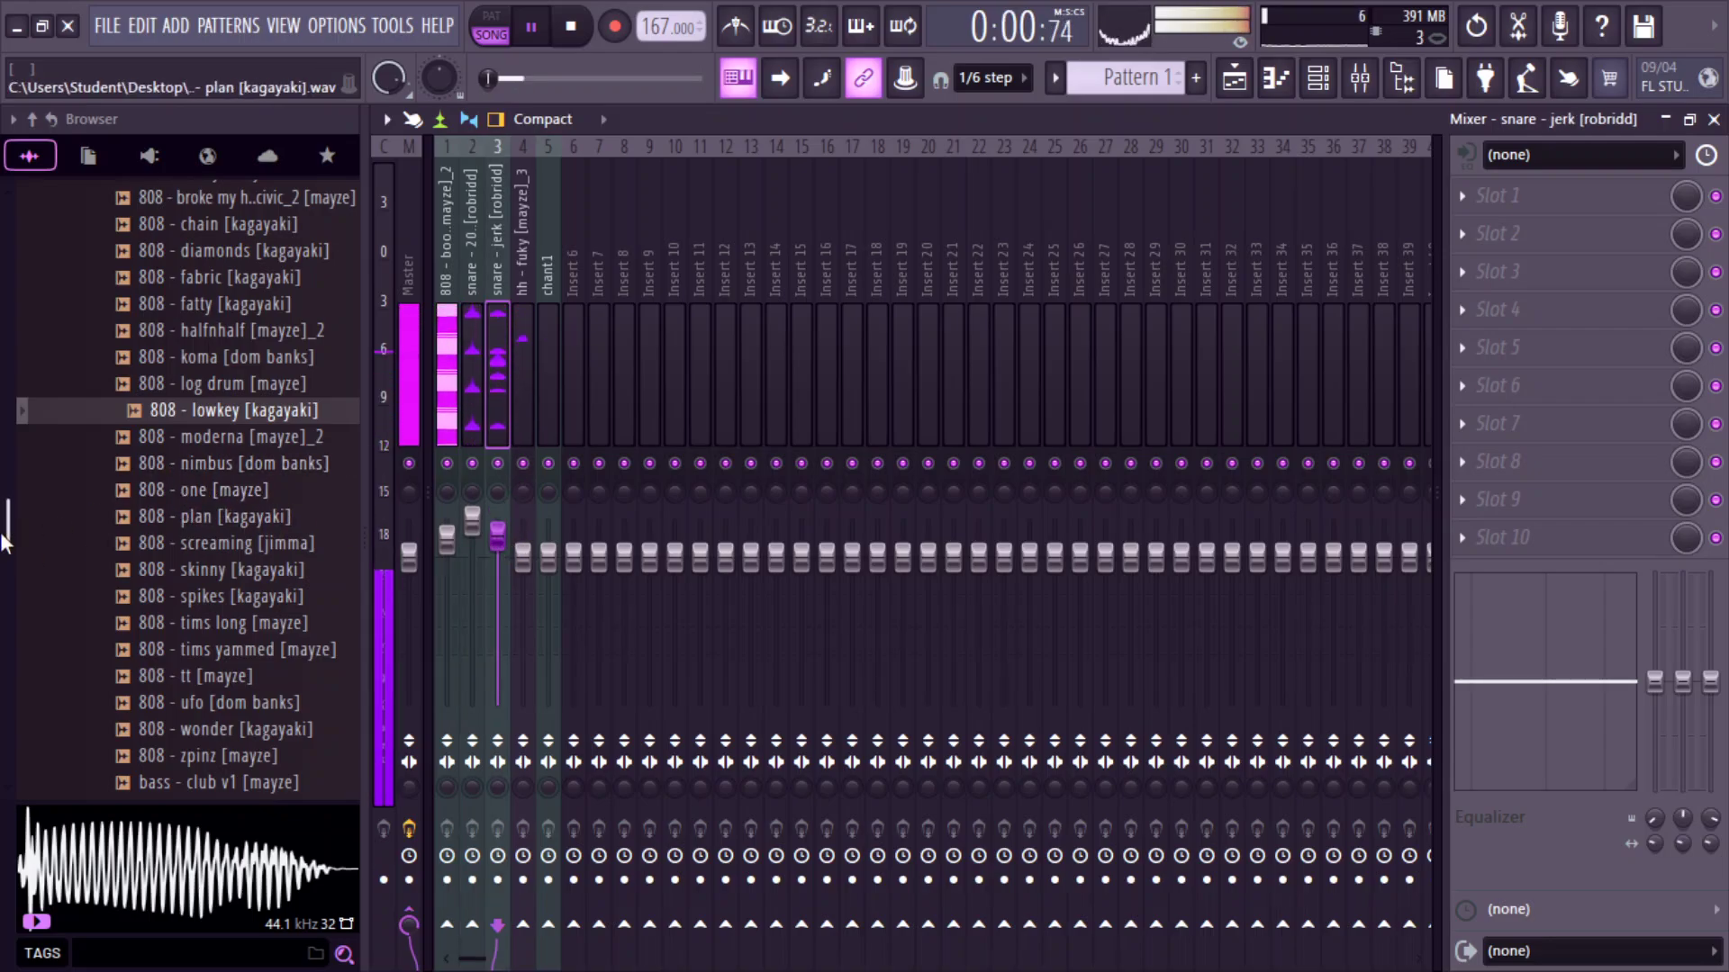
Preview the recently used clap samples, stop playback and load clap - amb into a new sampler channel.
drag(5, 541, 8, 491)
click(83, 365)
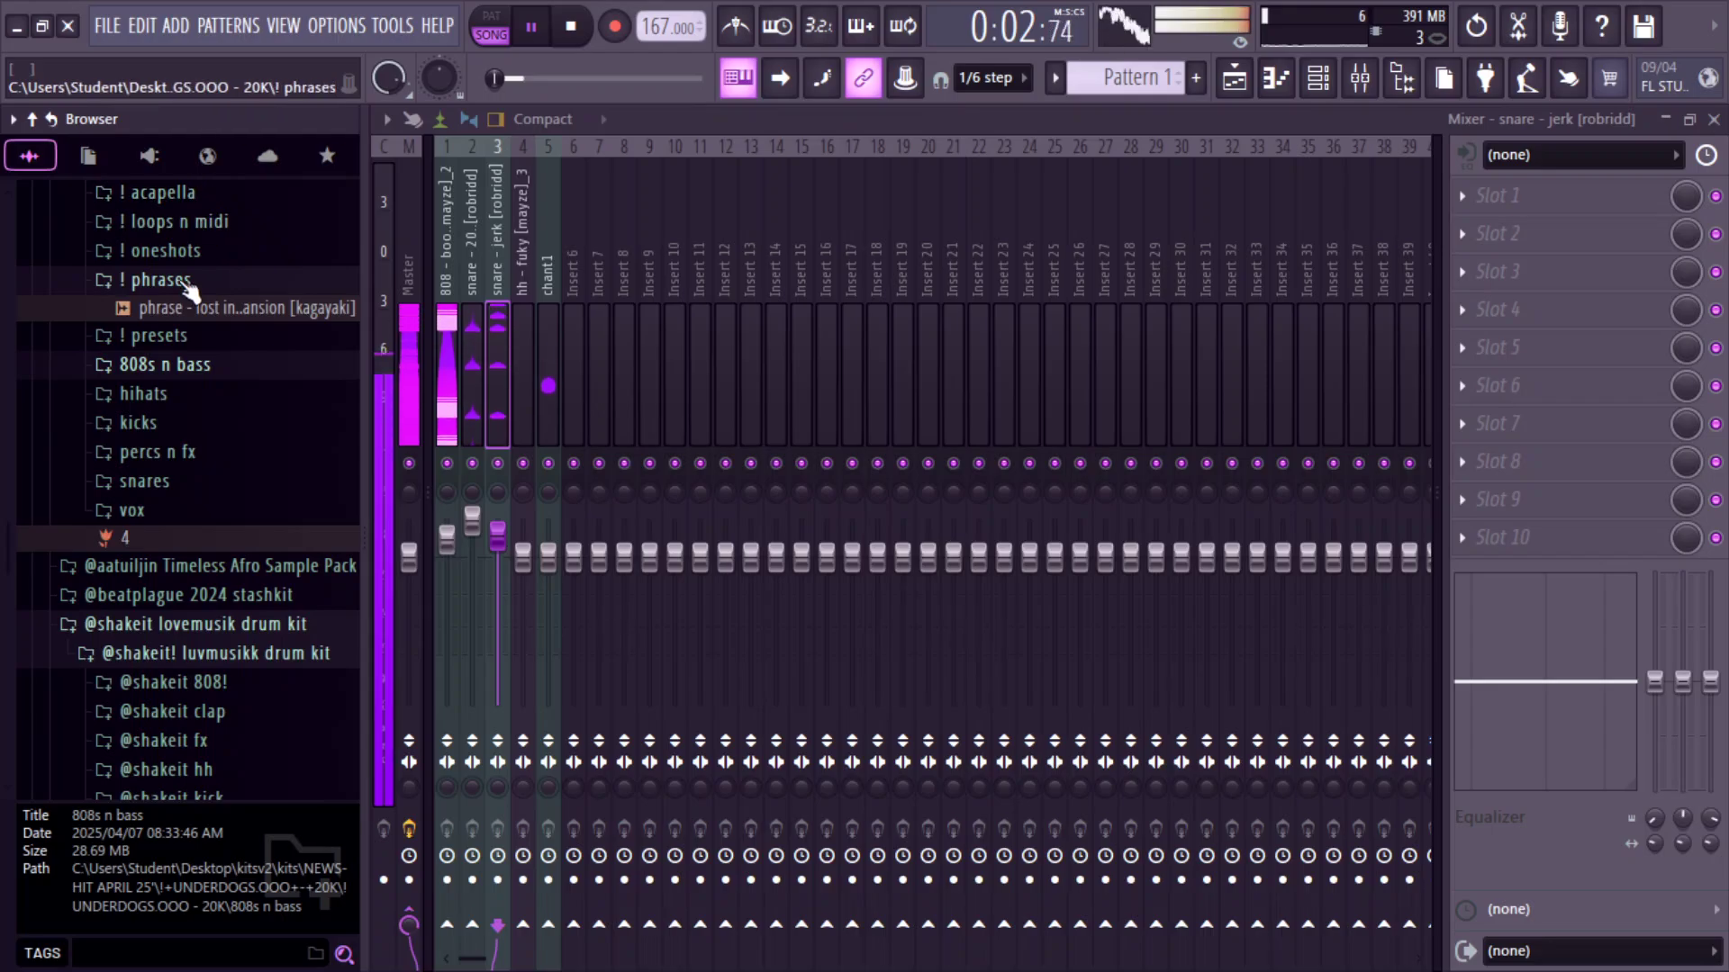
scroll(186, 285, up, 10)
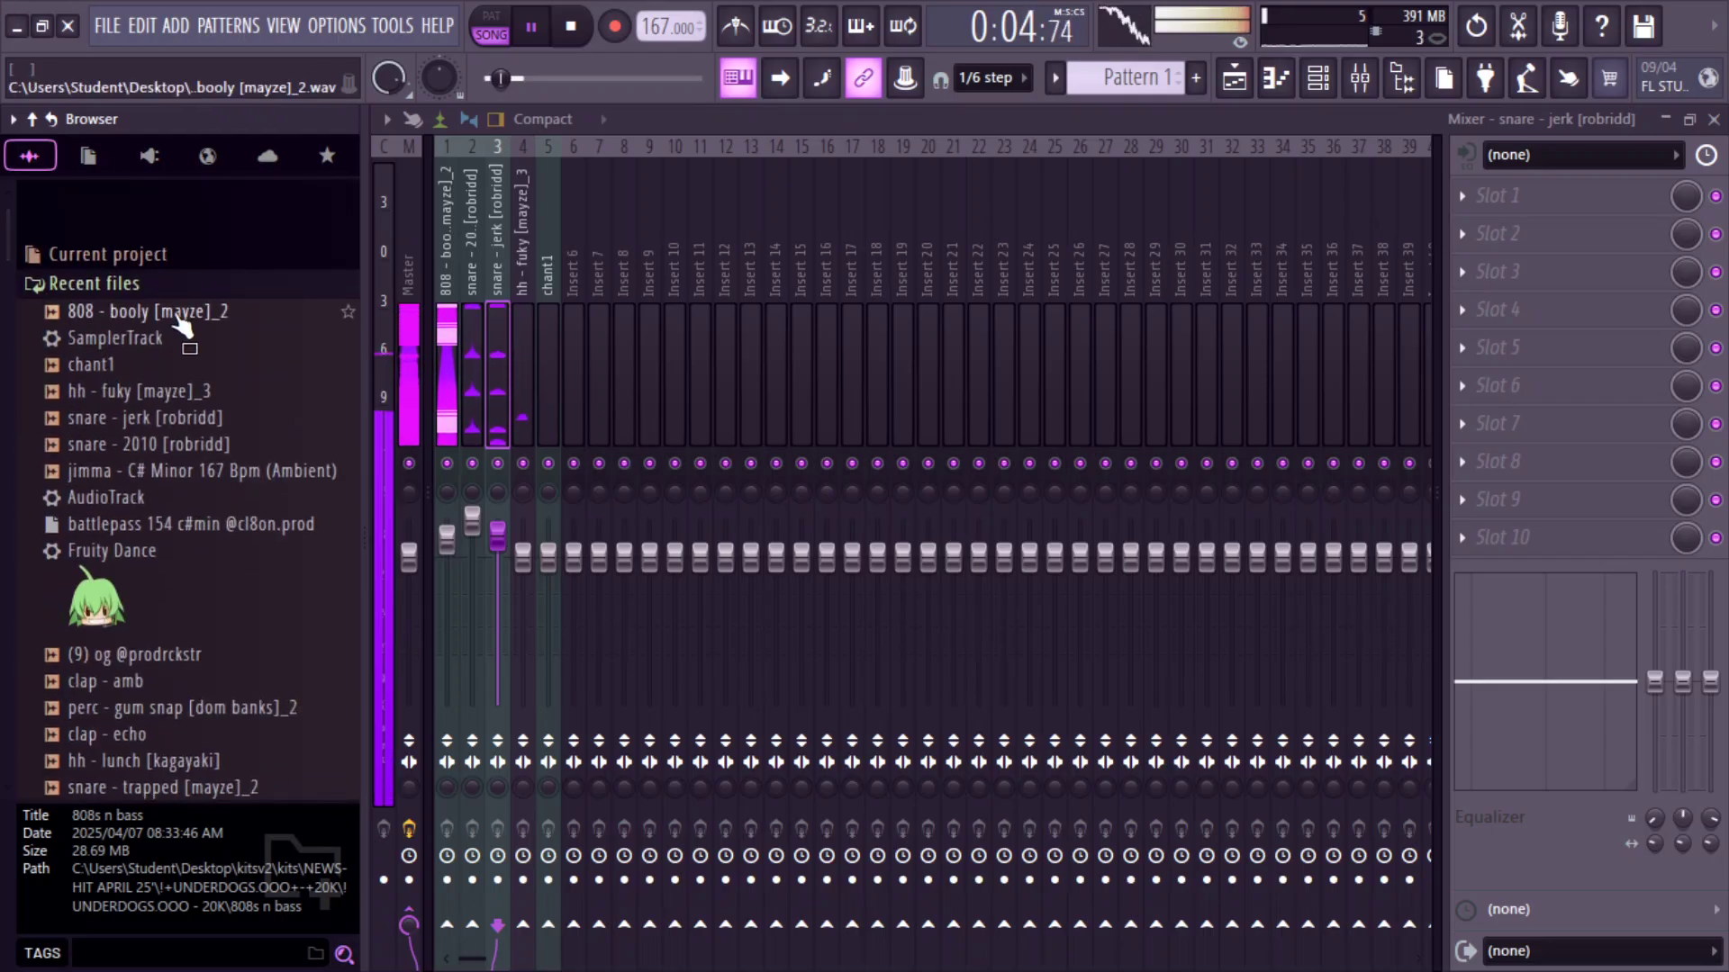
scroll(180, 324, down, 3)
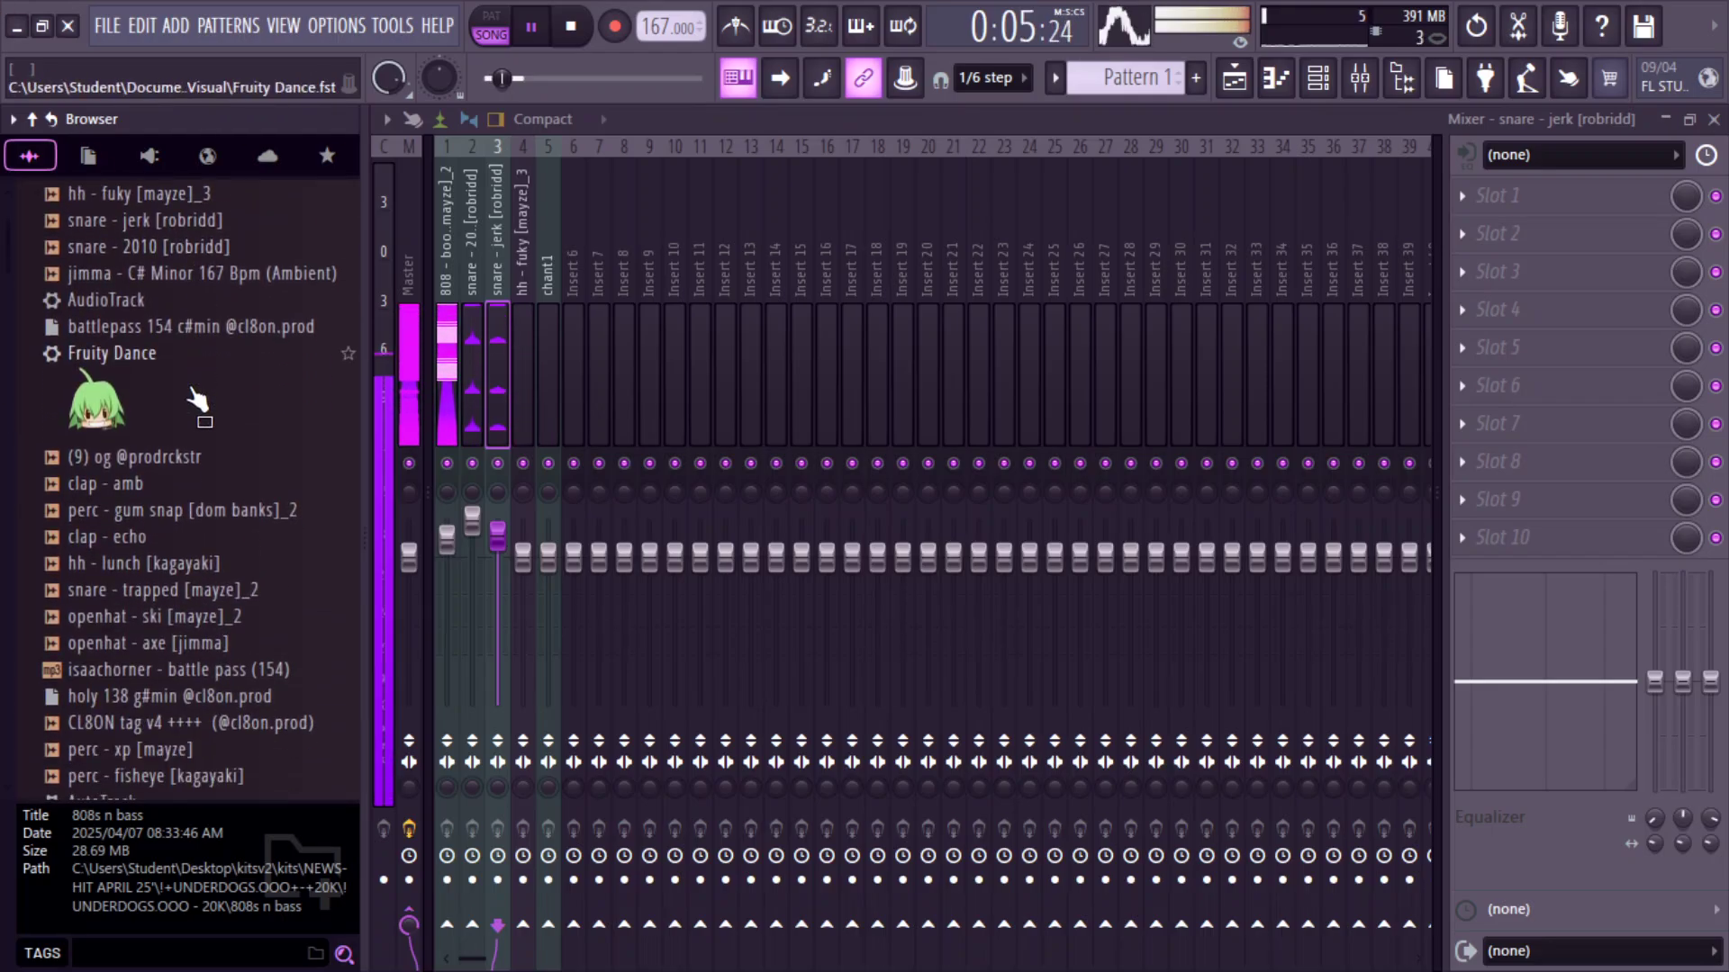
click(117, 537)
click(129, 487)
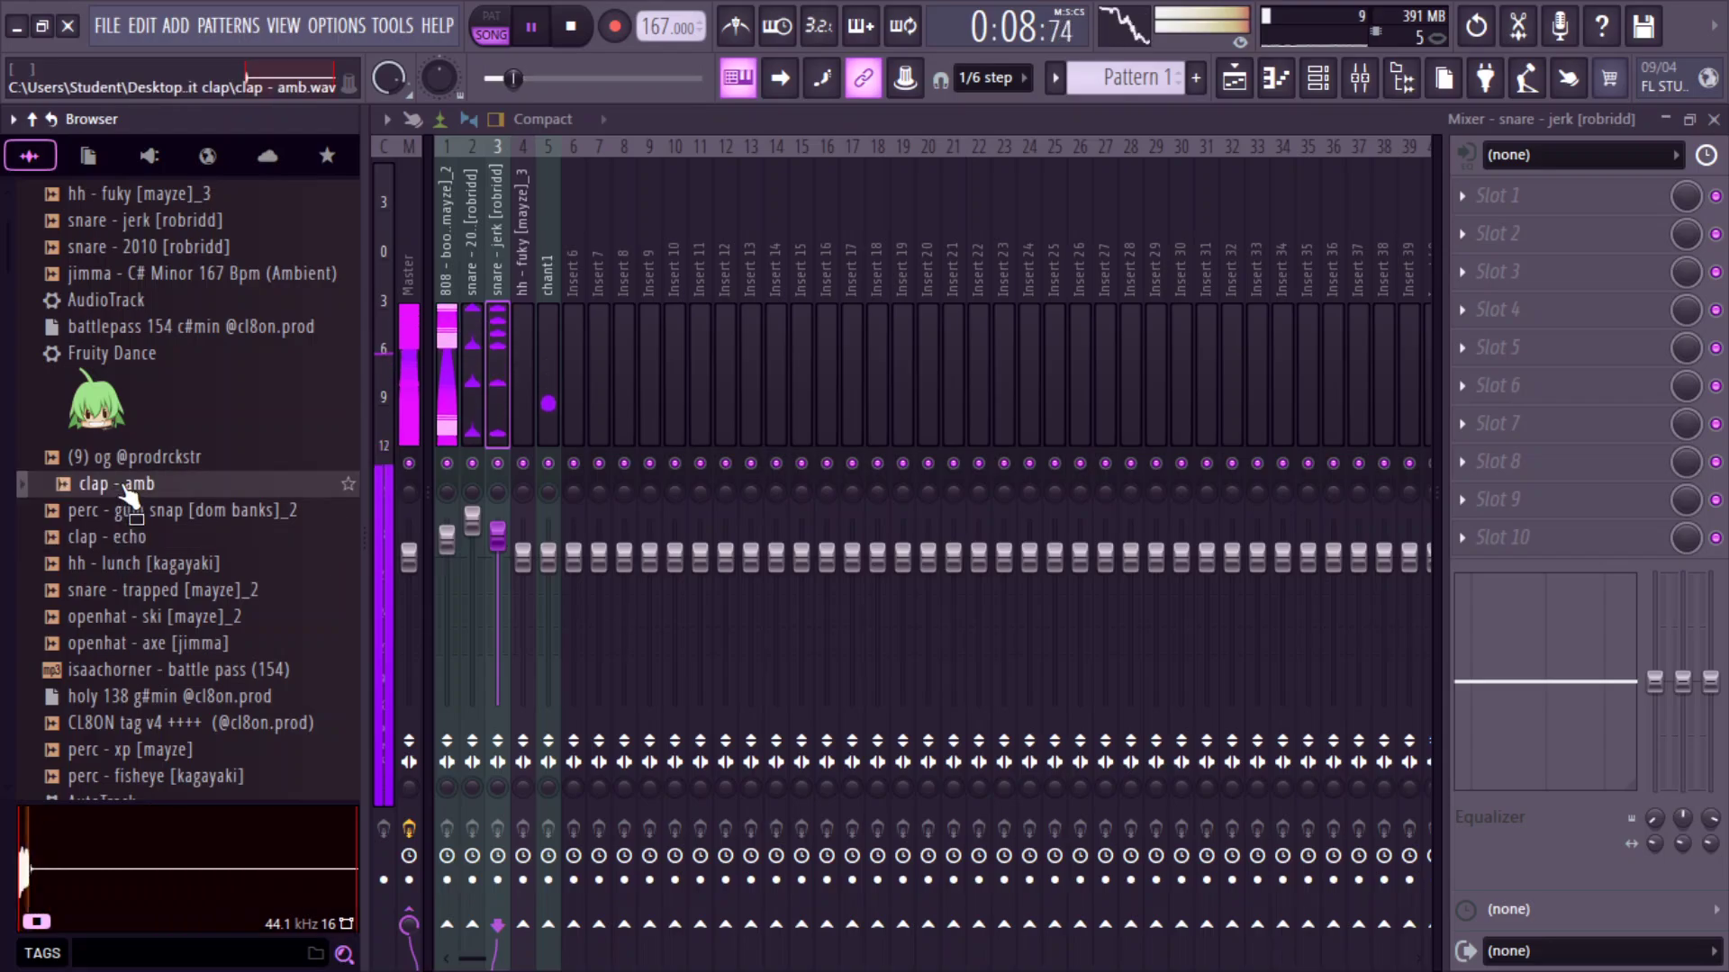
key(space)
click(129, 458)
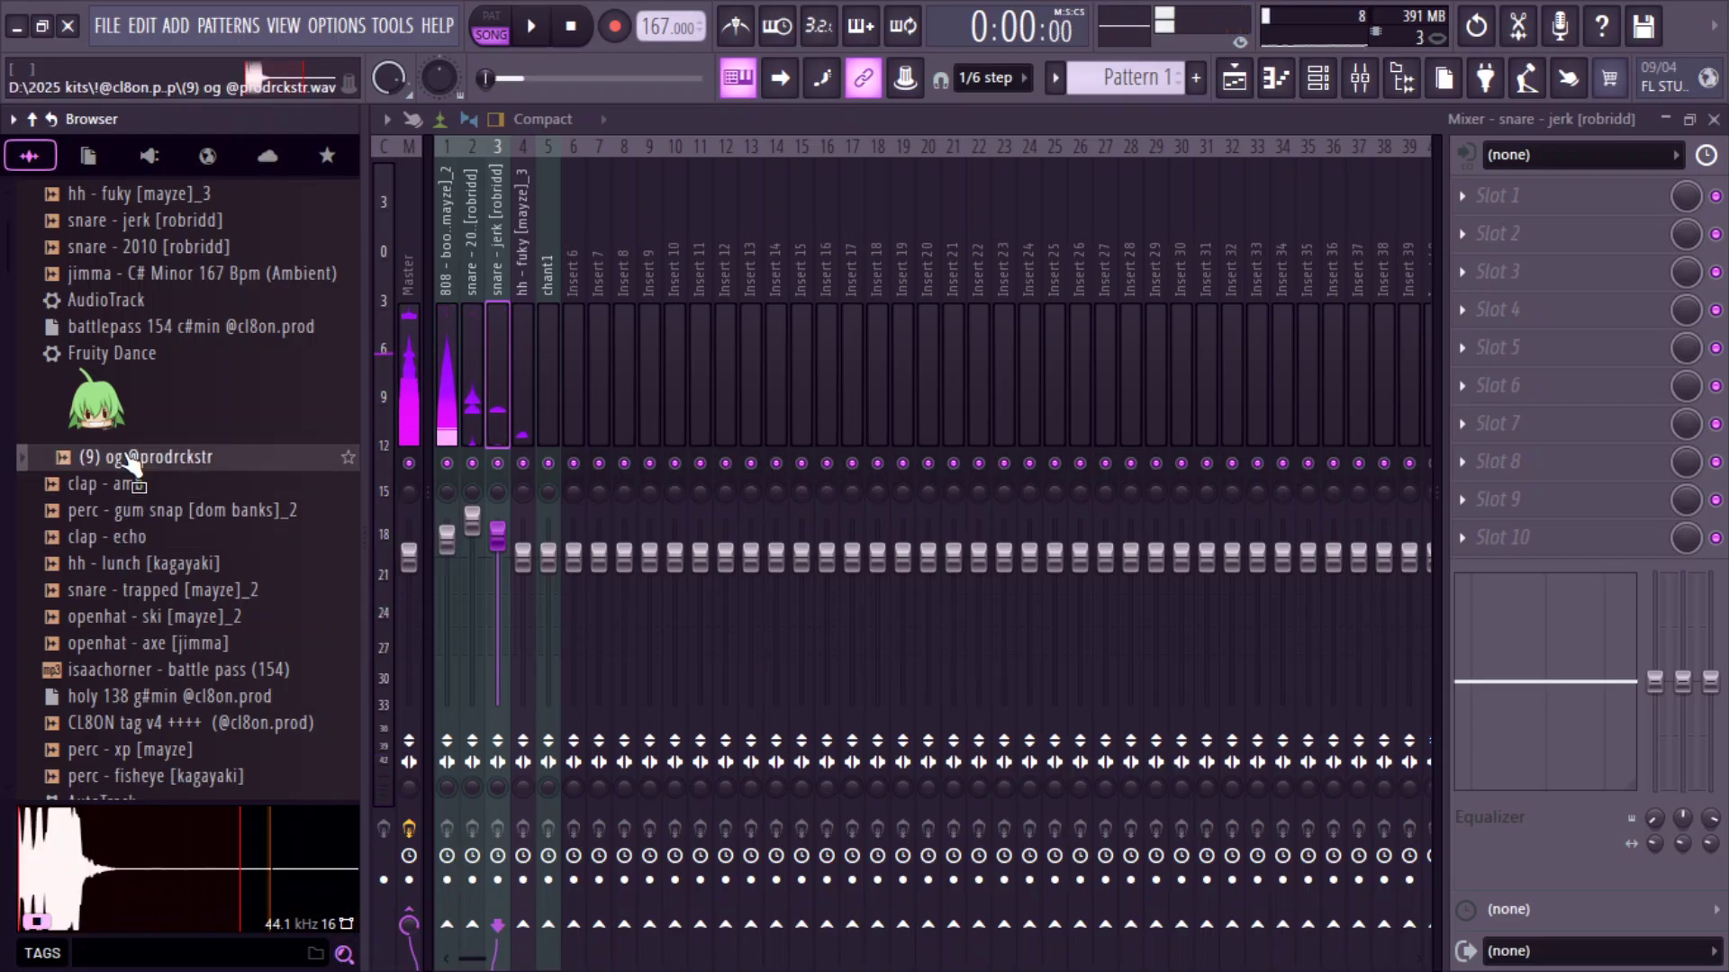
right_click(130, 461)
click(193, 462)
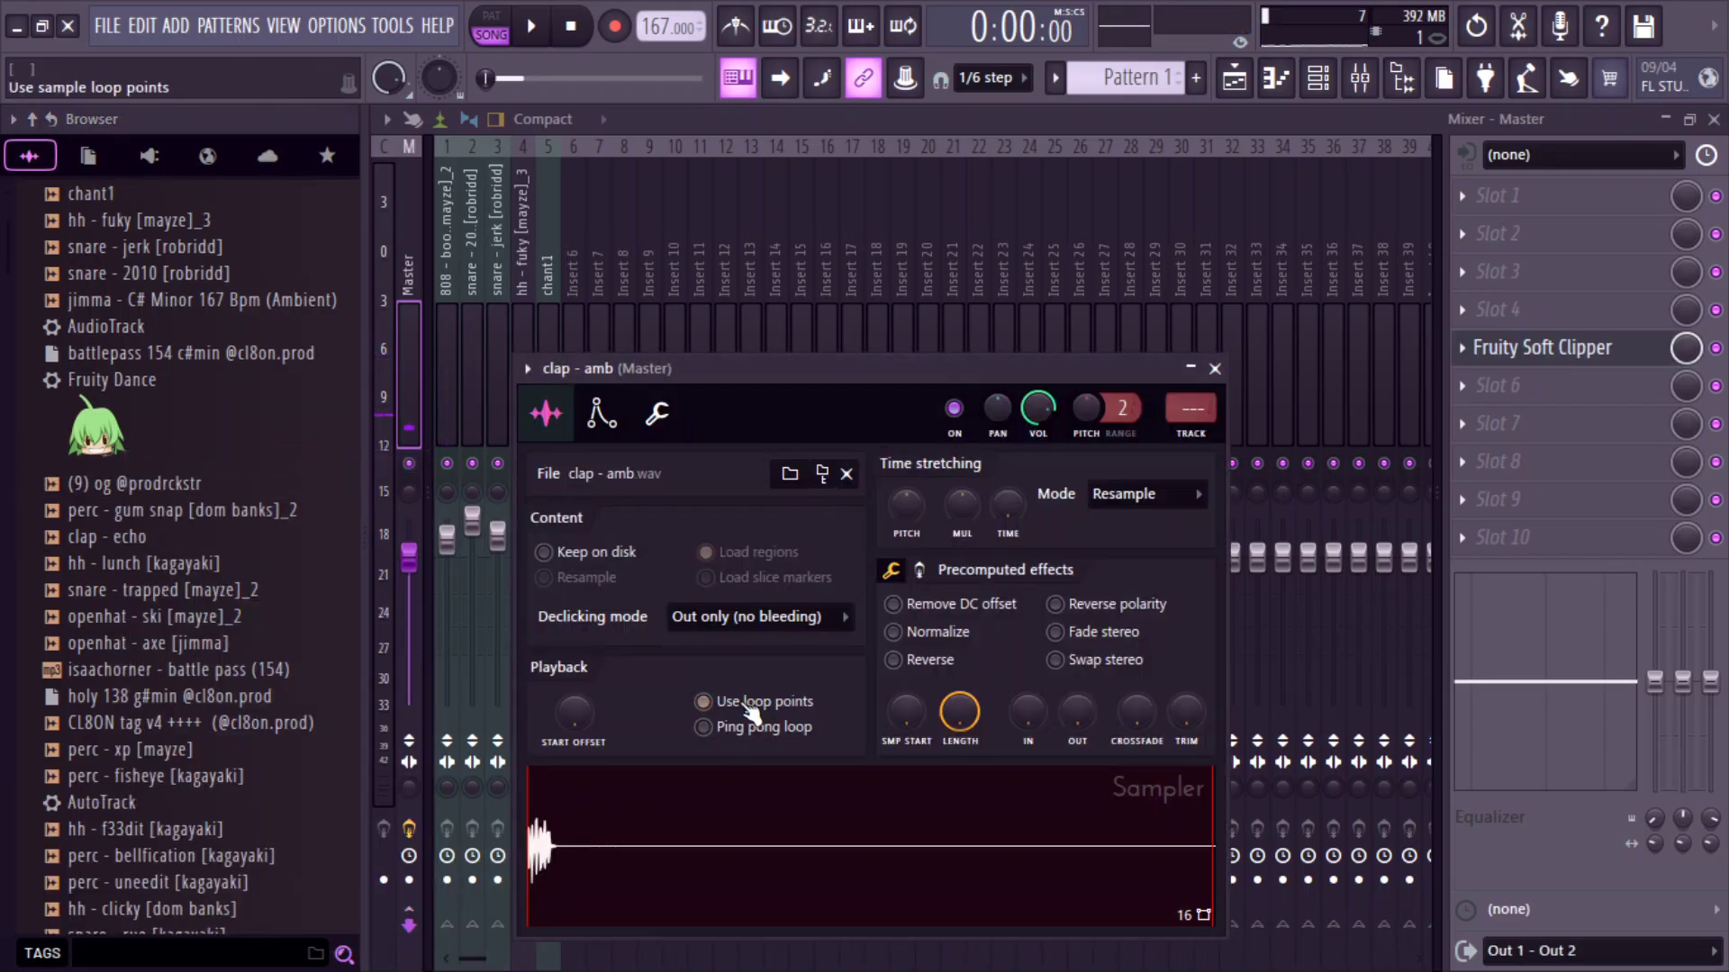
Fill the clap - amb channel on every 4 steps.
click(1317, 76)
right_click(551, 406)
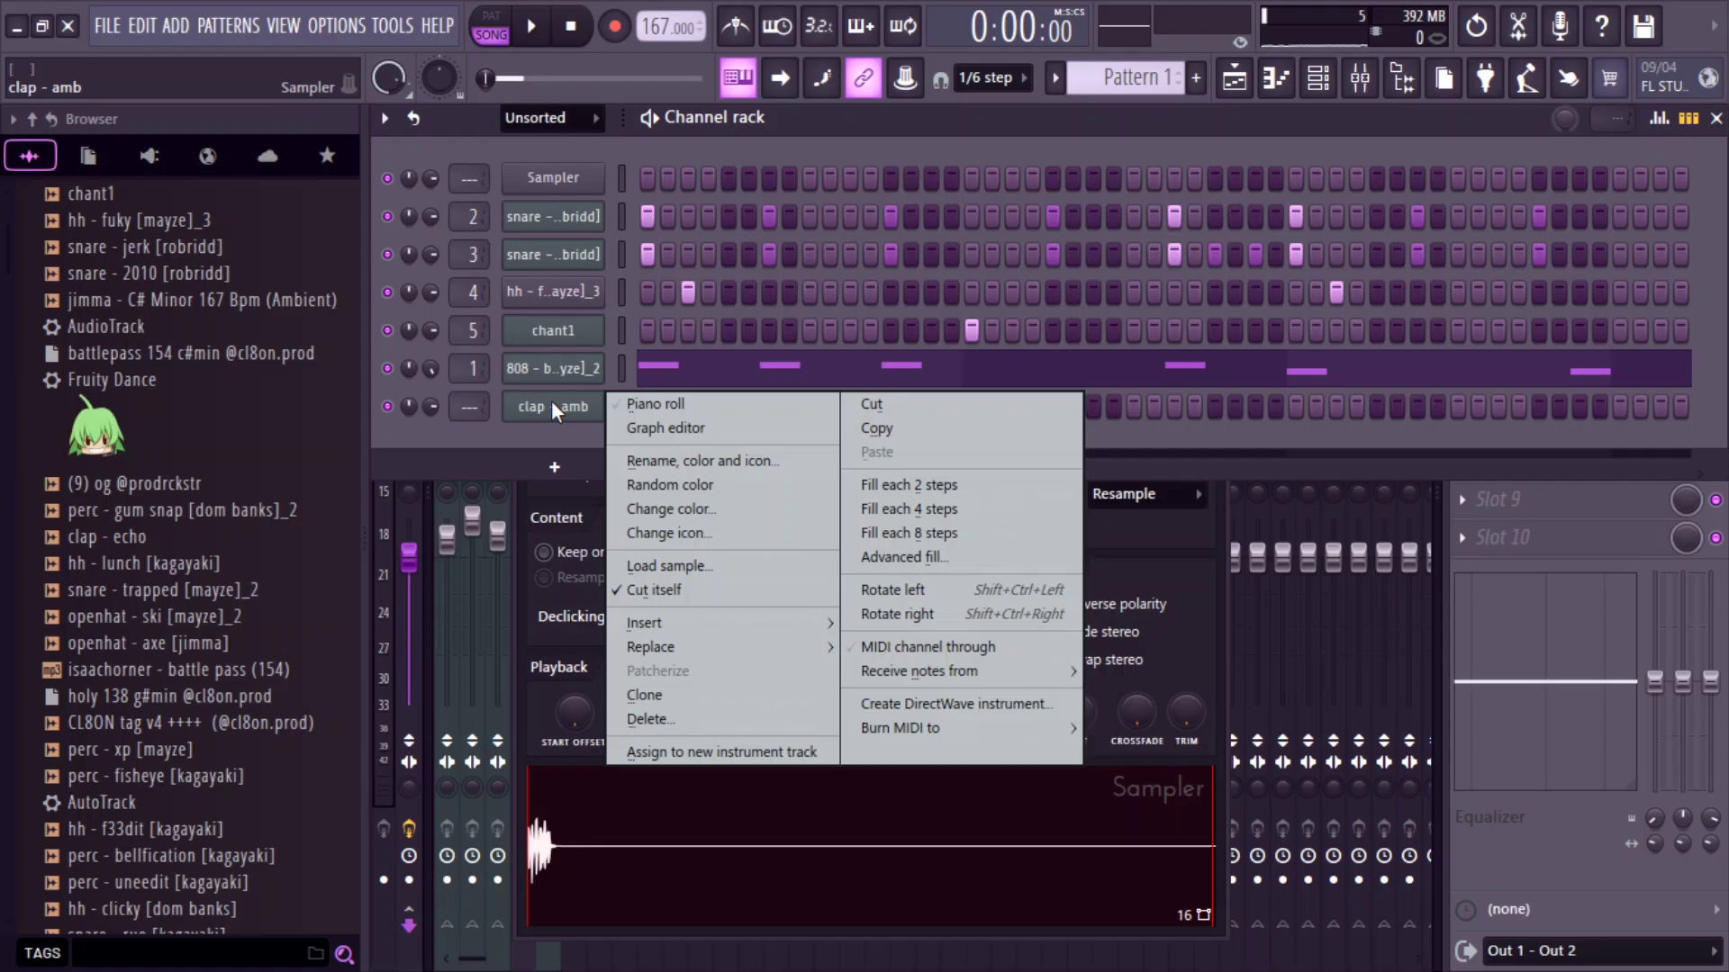
click(860, 509)
Play the song, normalize the clap - amb sample and route its channel to mixer track 6.
key(space)
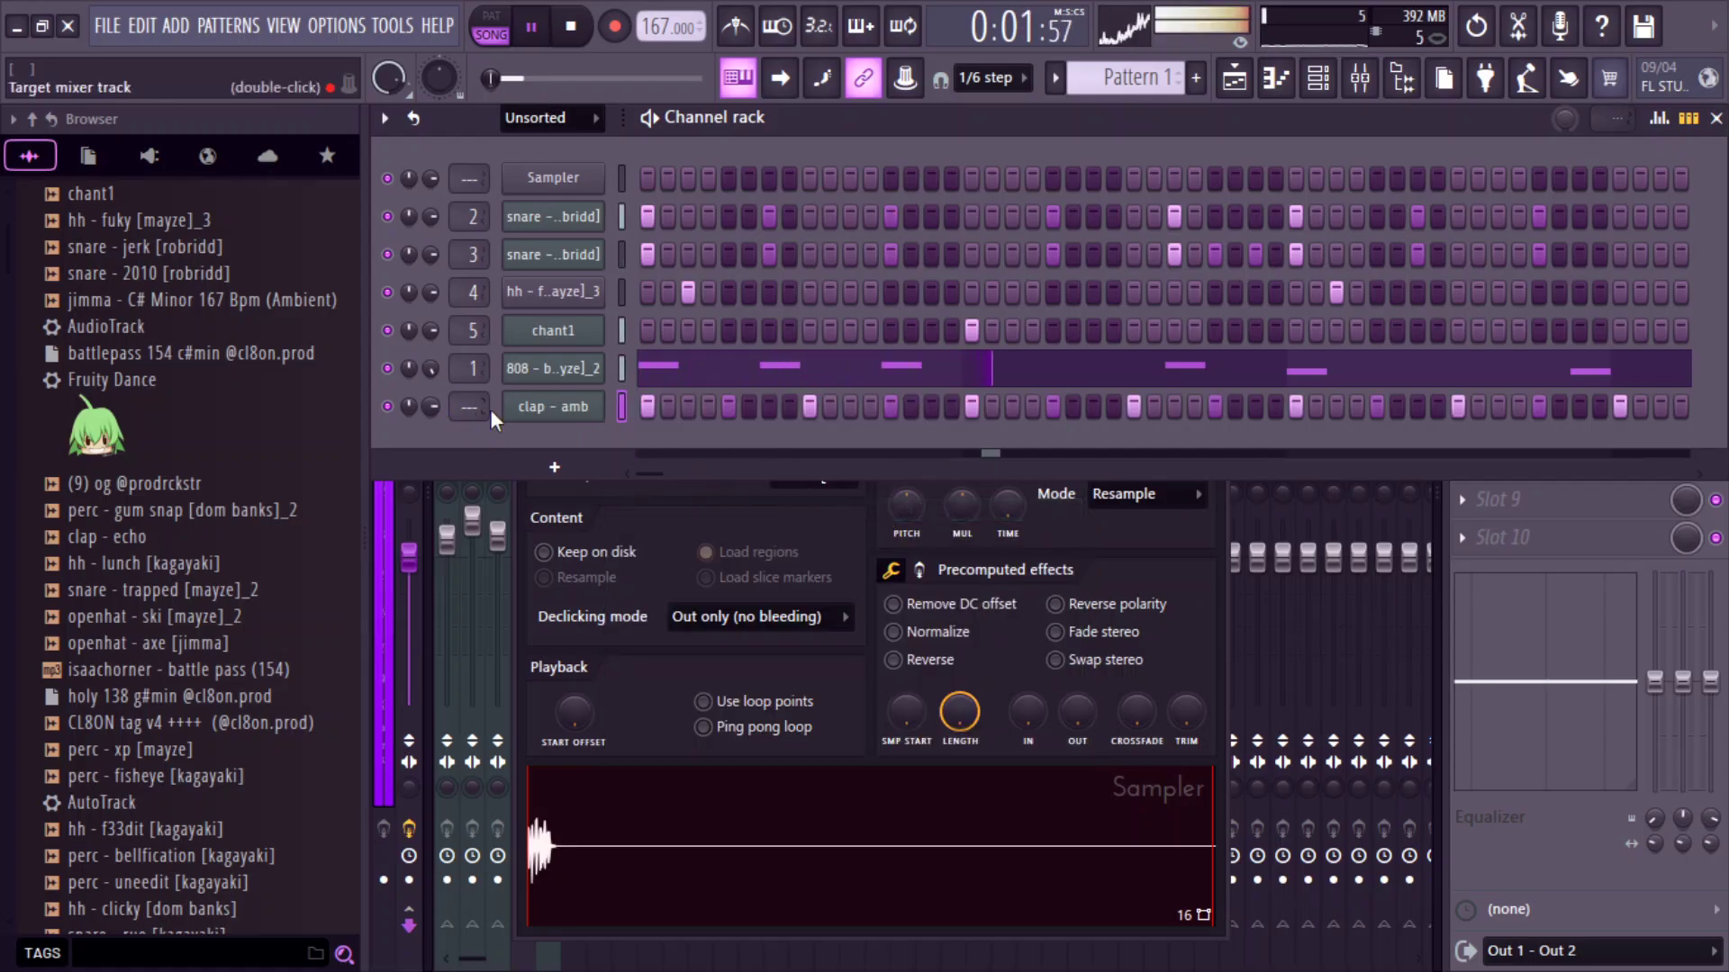
click(551, 406)
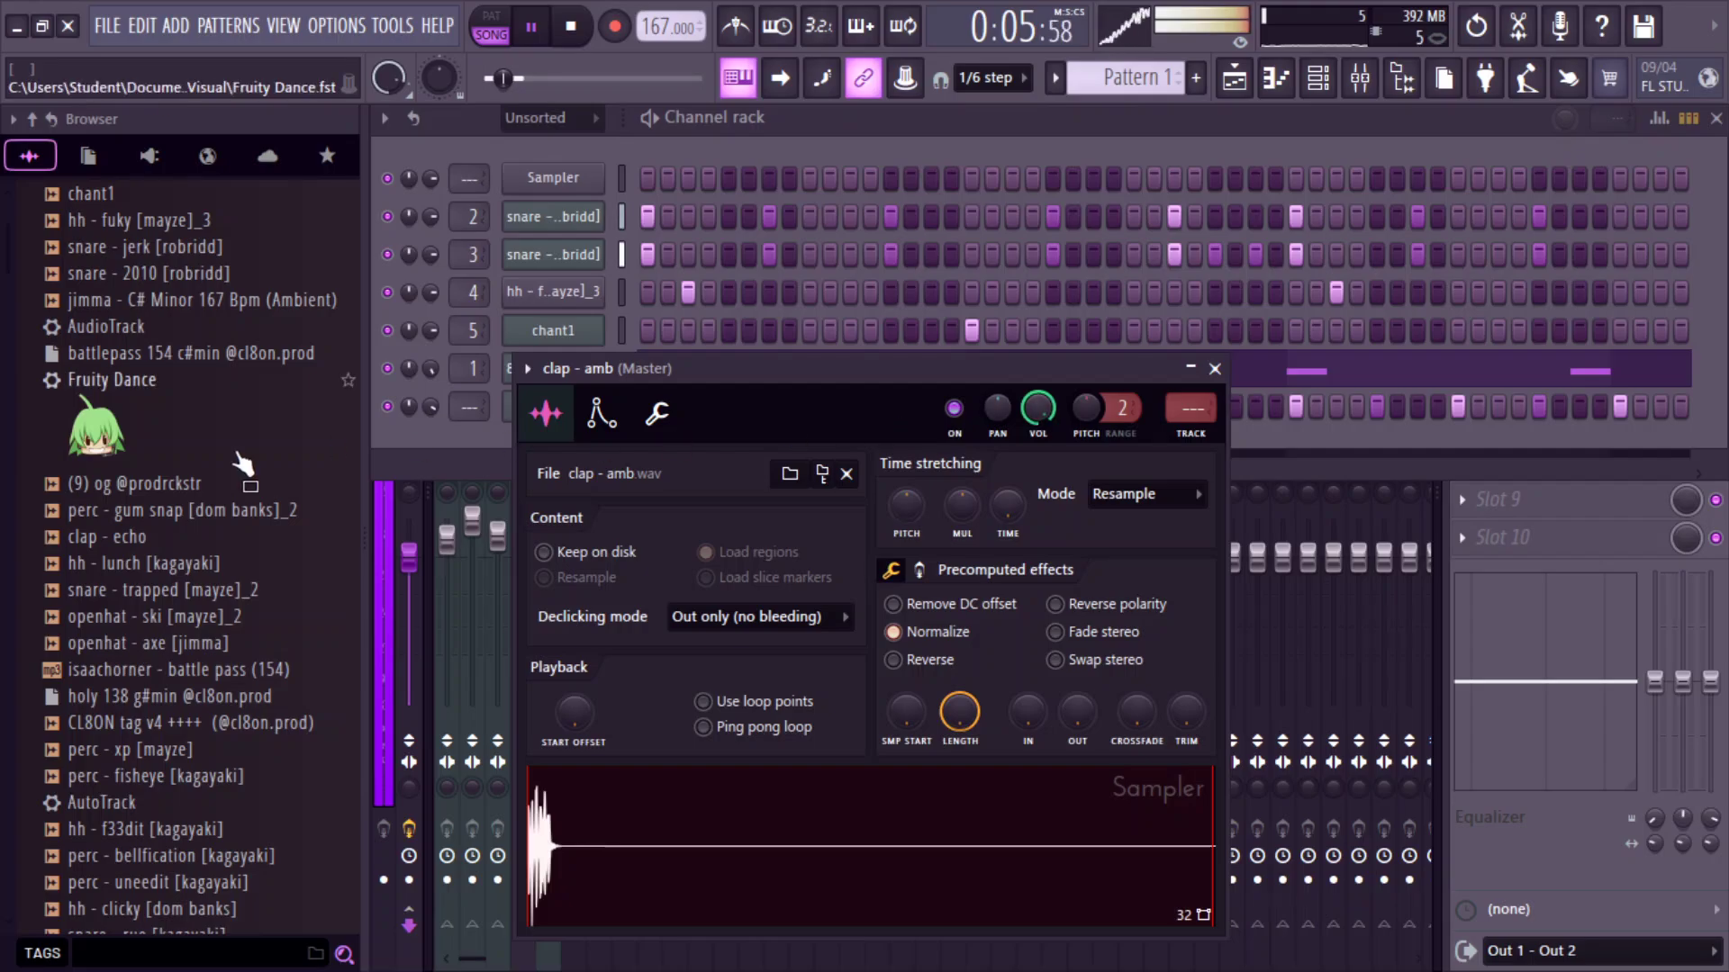
click(1205, 434)
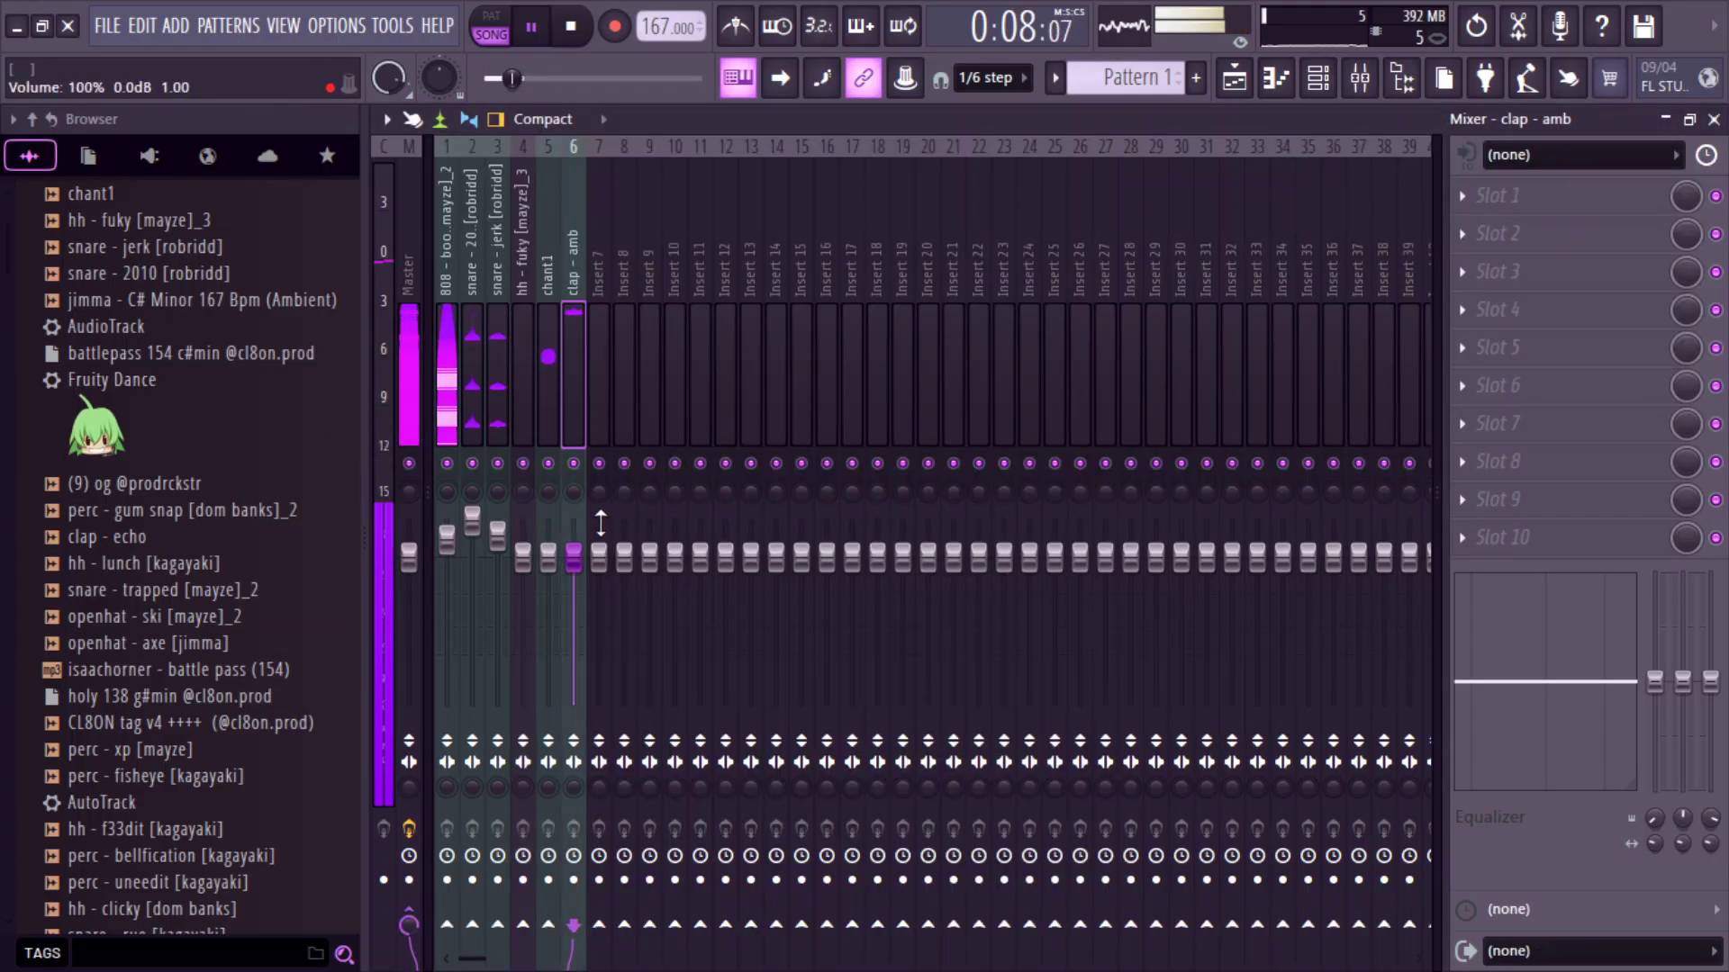
Pan the second clap note of bar 1 right and the third one left, and play the song.
click(1276, 79)
key(space)
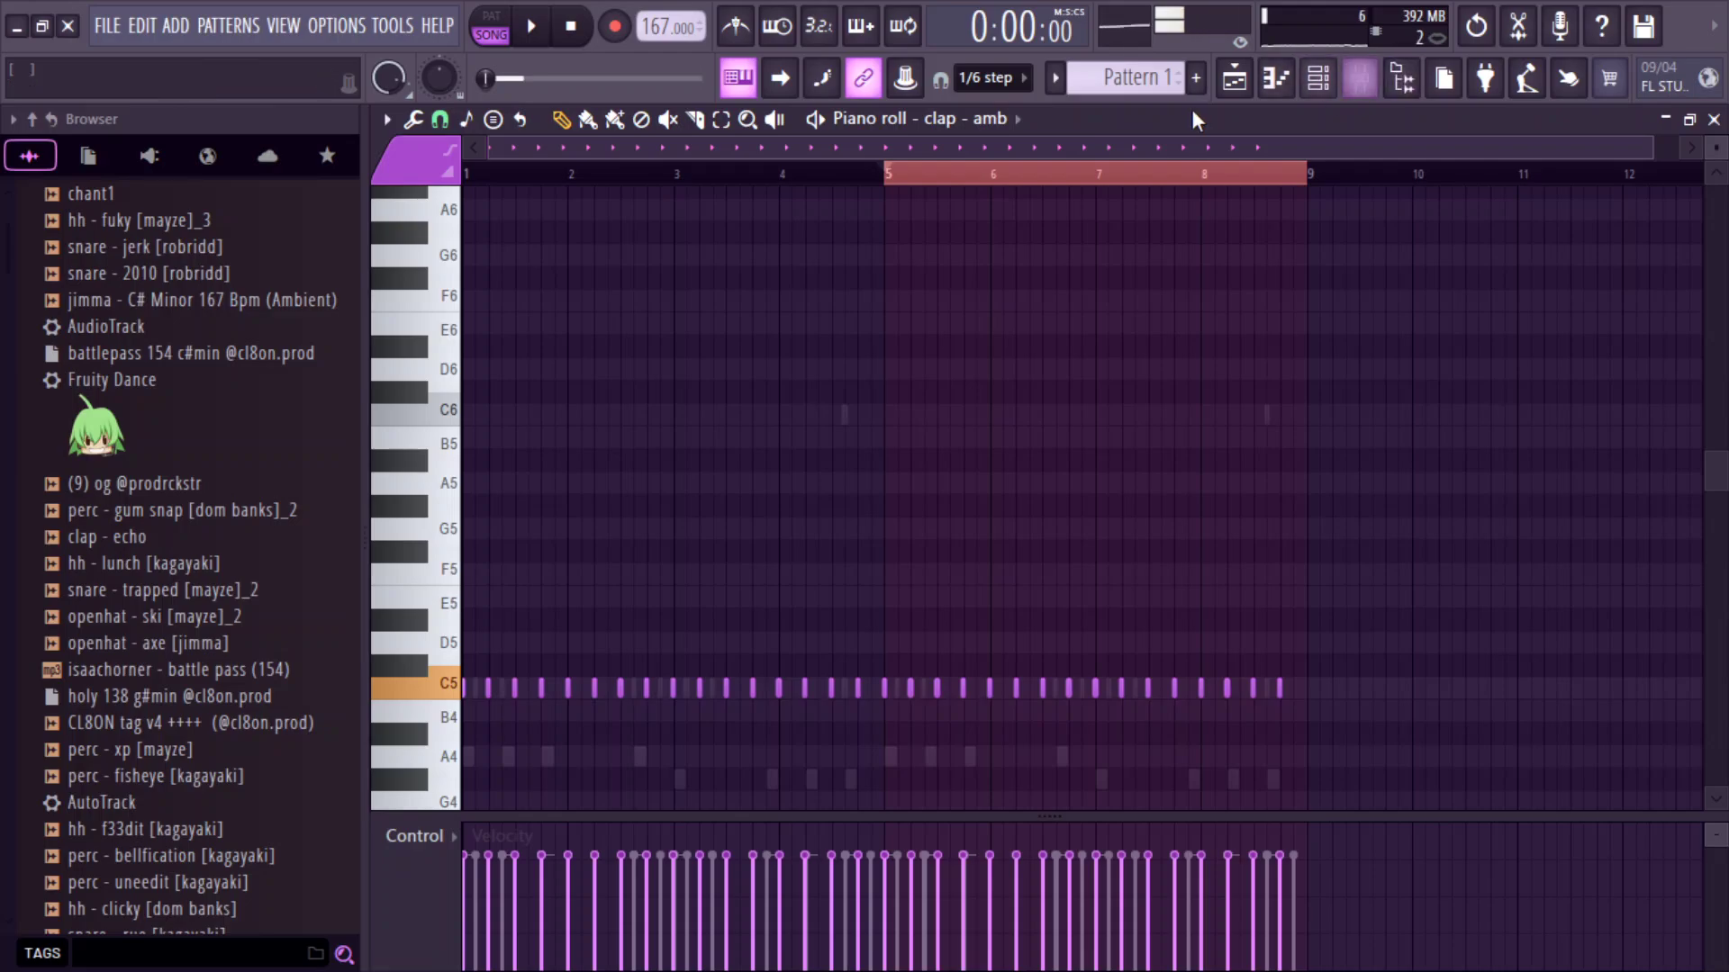
scroll(1350, 219, up, 3)
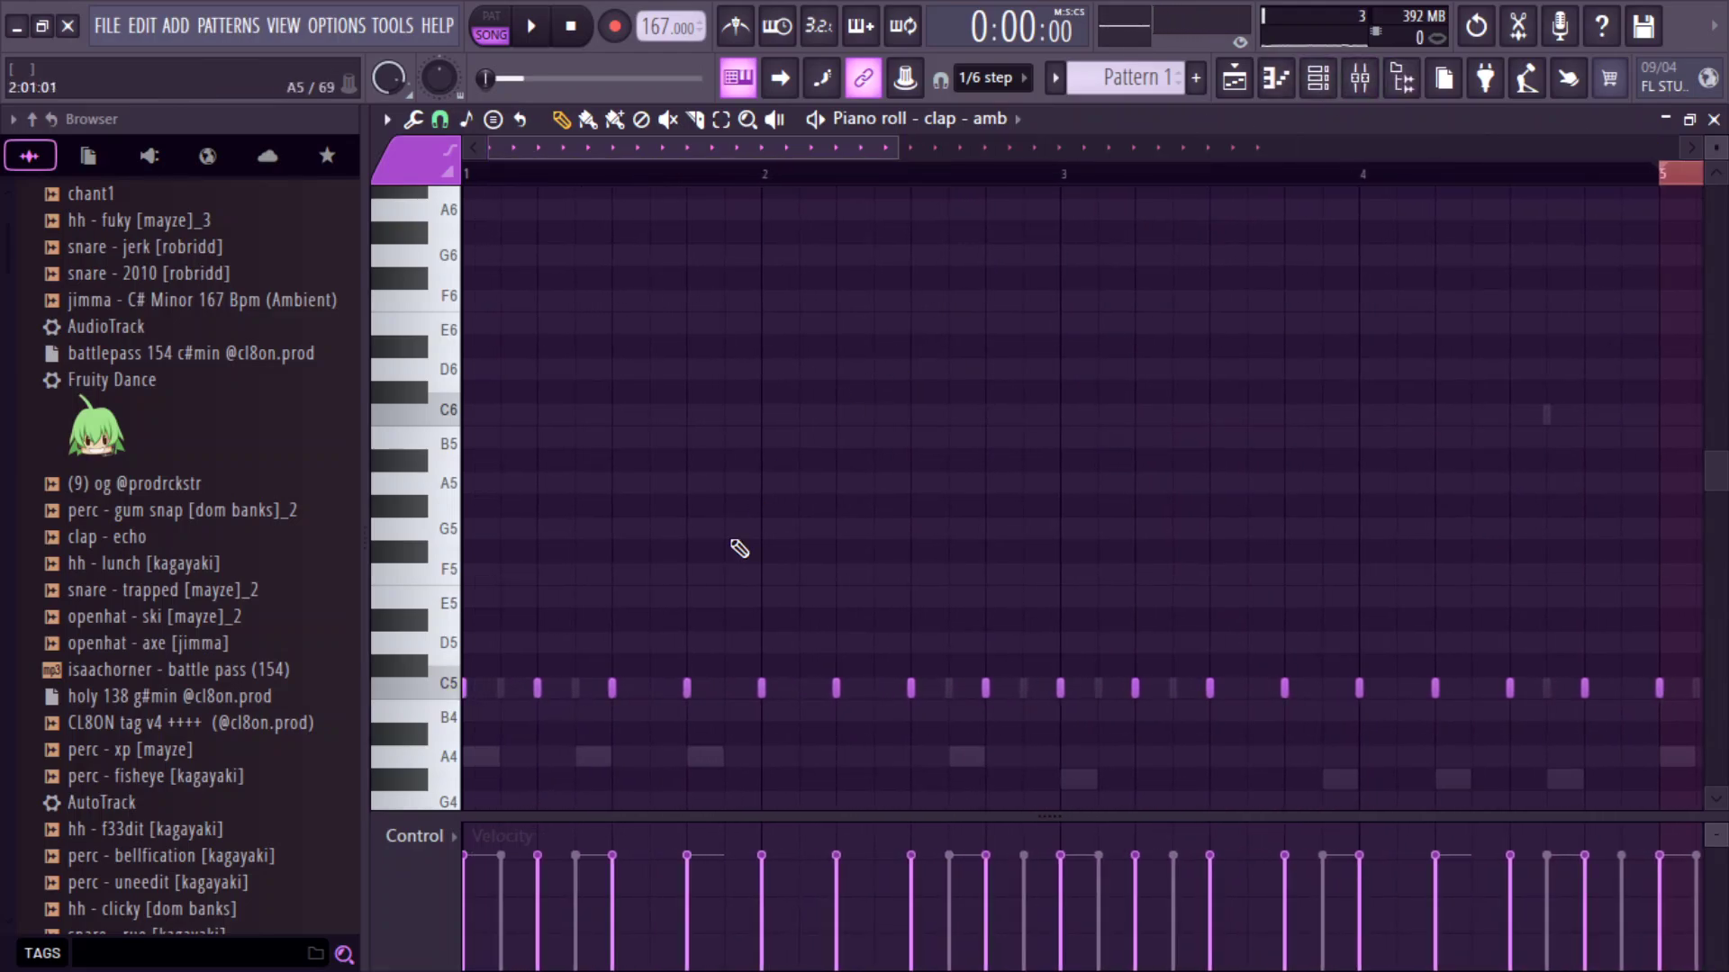
click(496, 845)
click(481, 817)
click(446, 833)
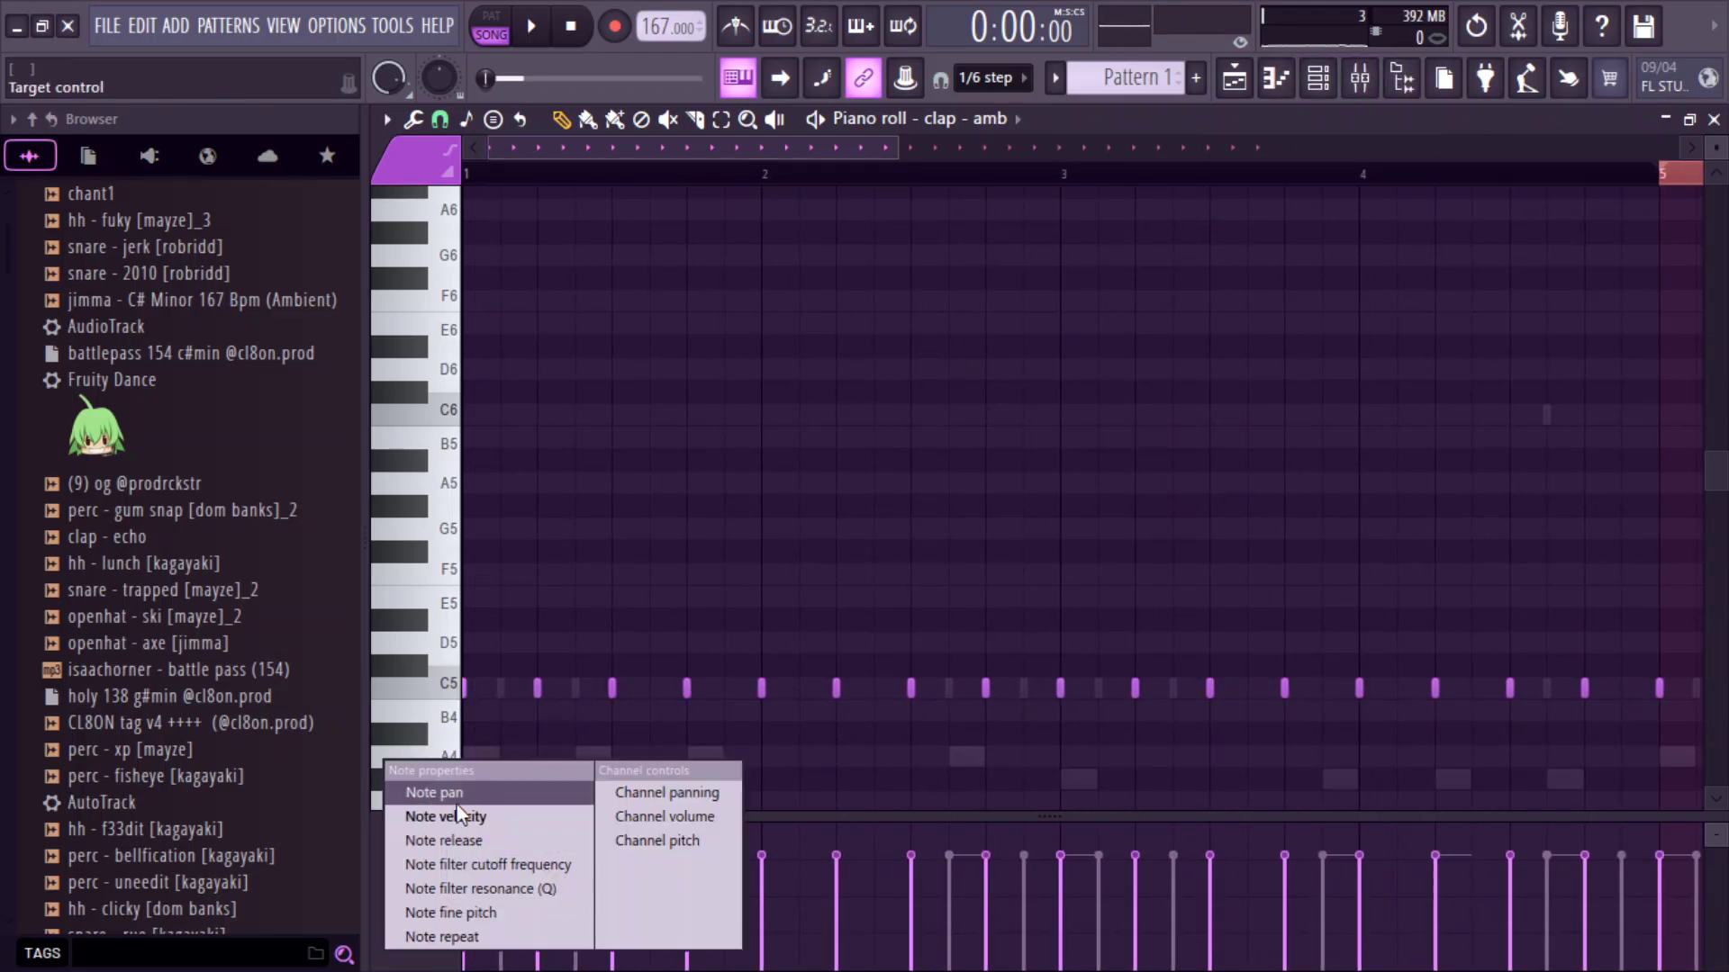
click(450, 792)
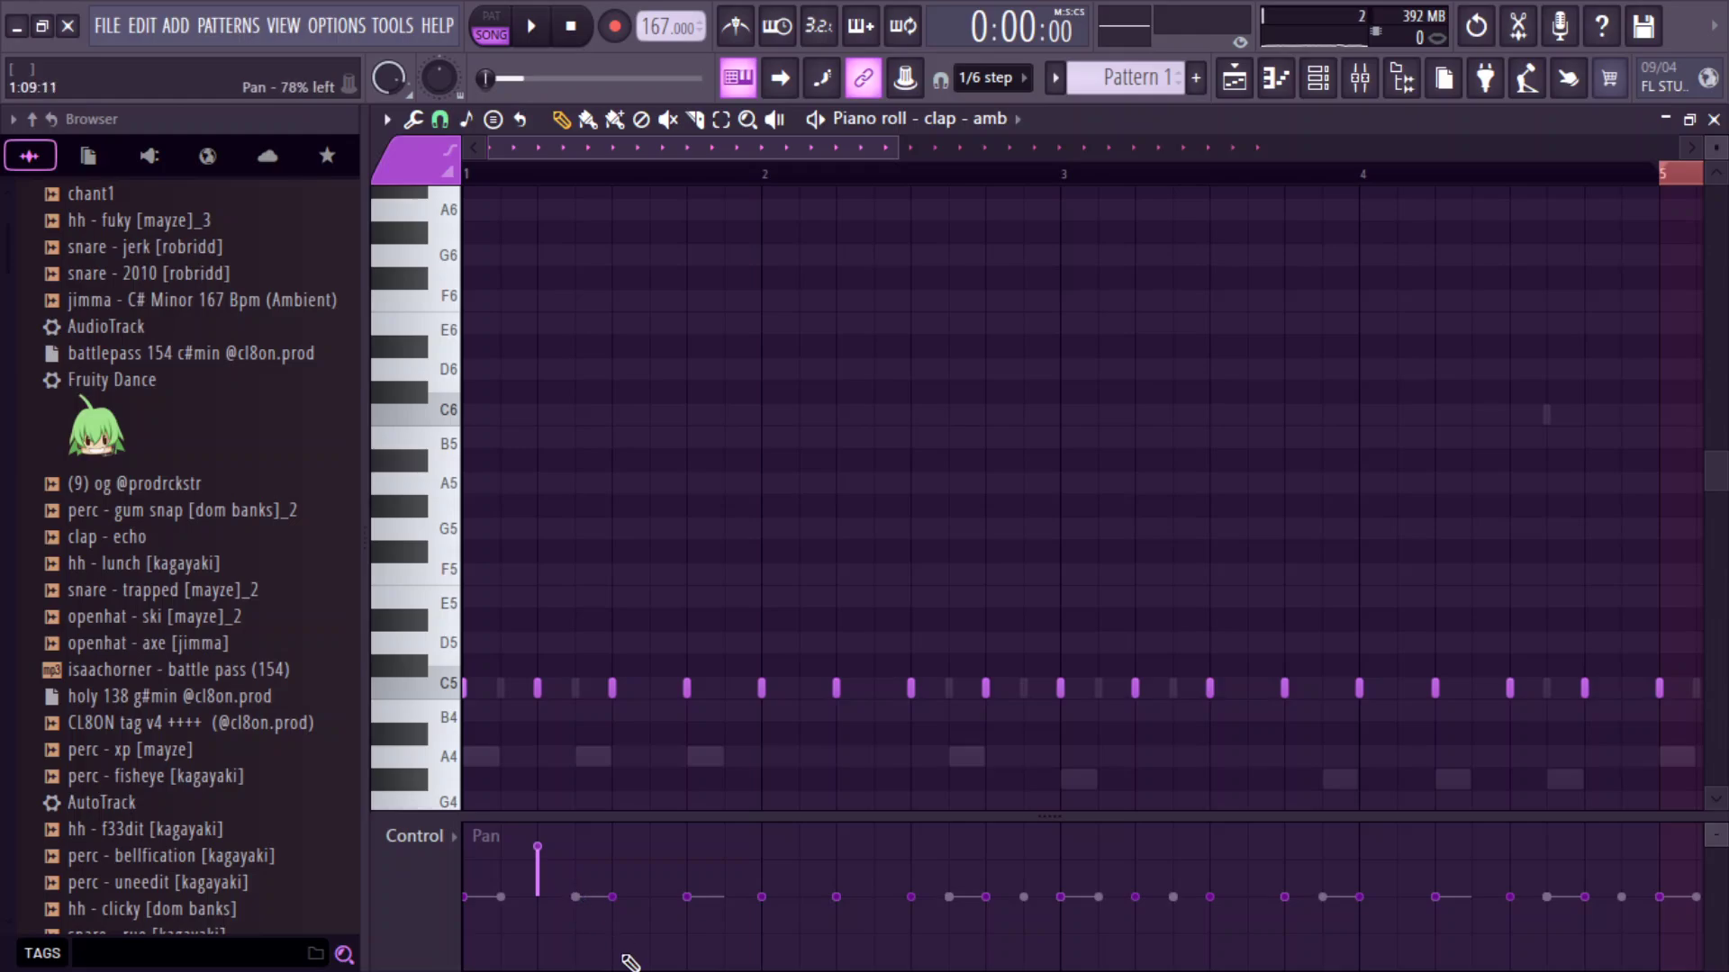
key(space)
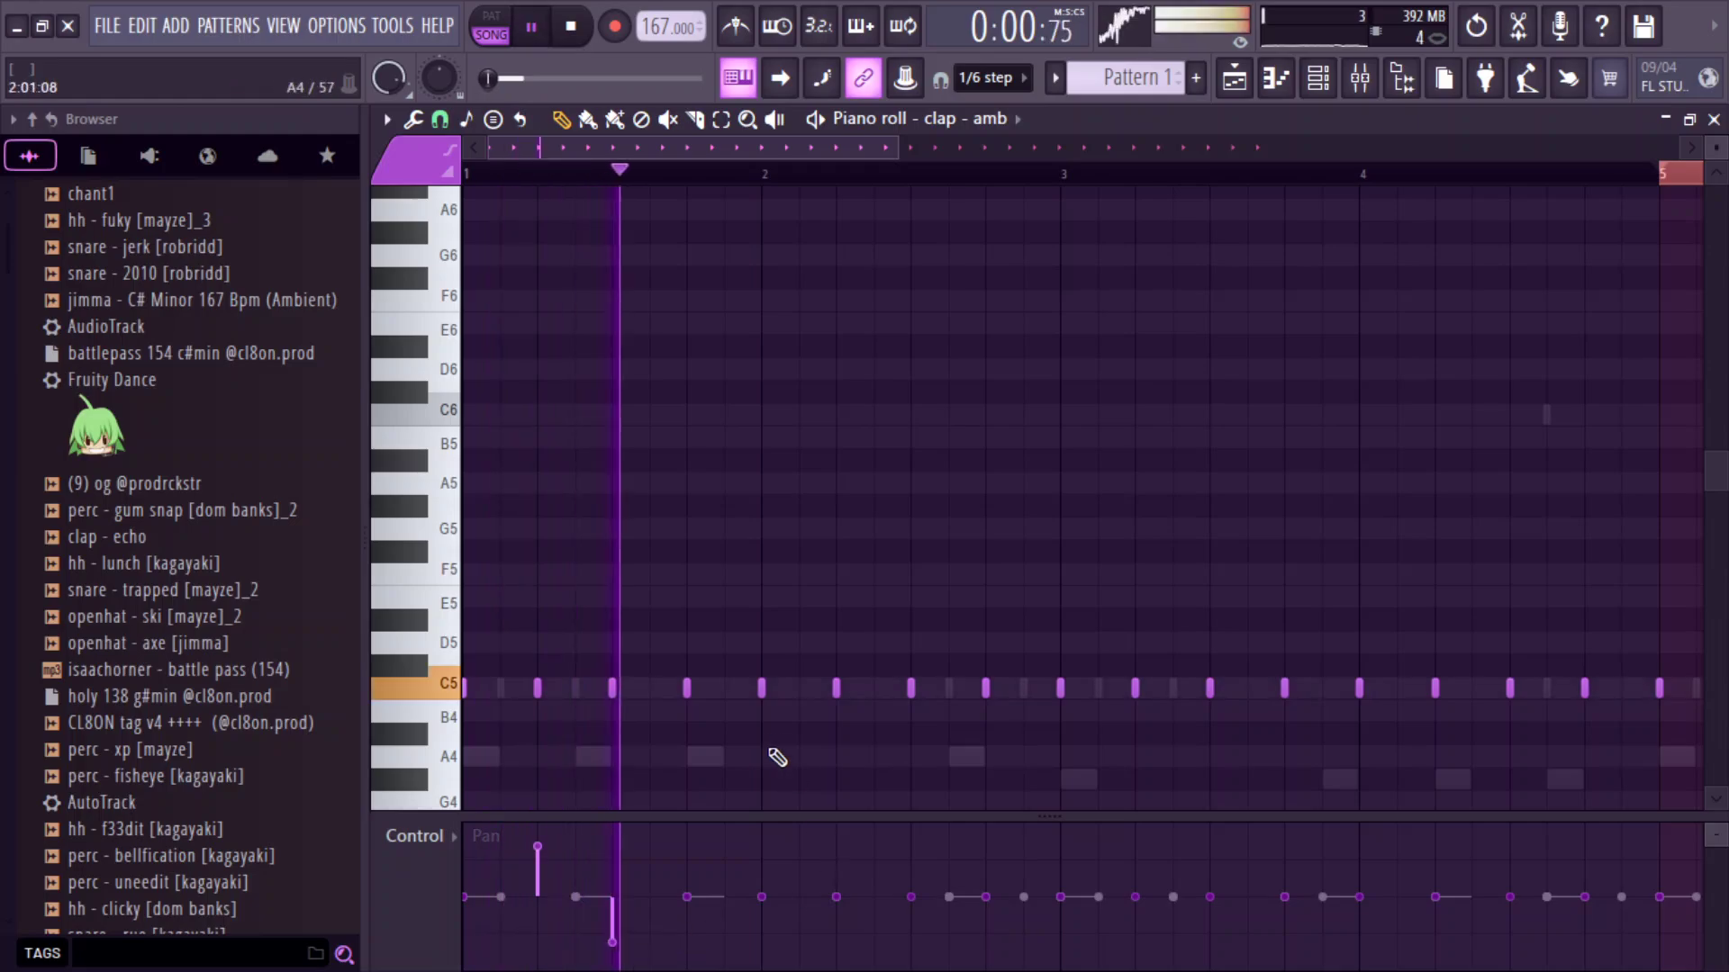
Delete all clap notes after bar 1.
drag(900, 153, 1648, 153)
drag(1482, 566, 556, 765)
key(Delete)
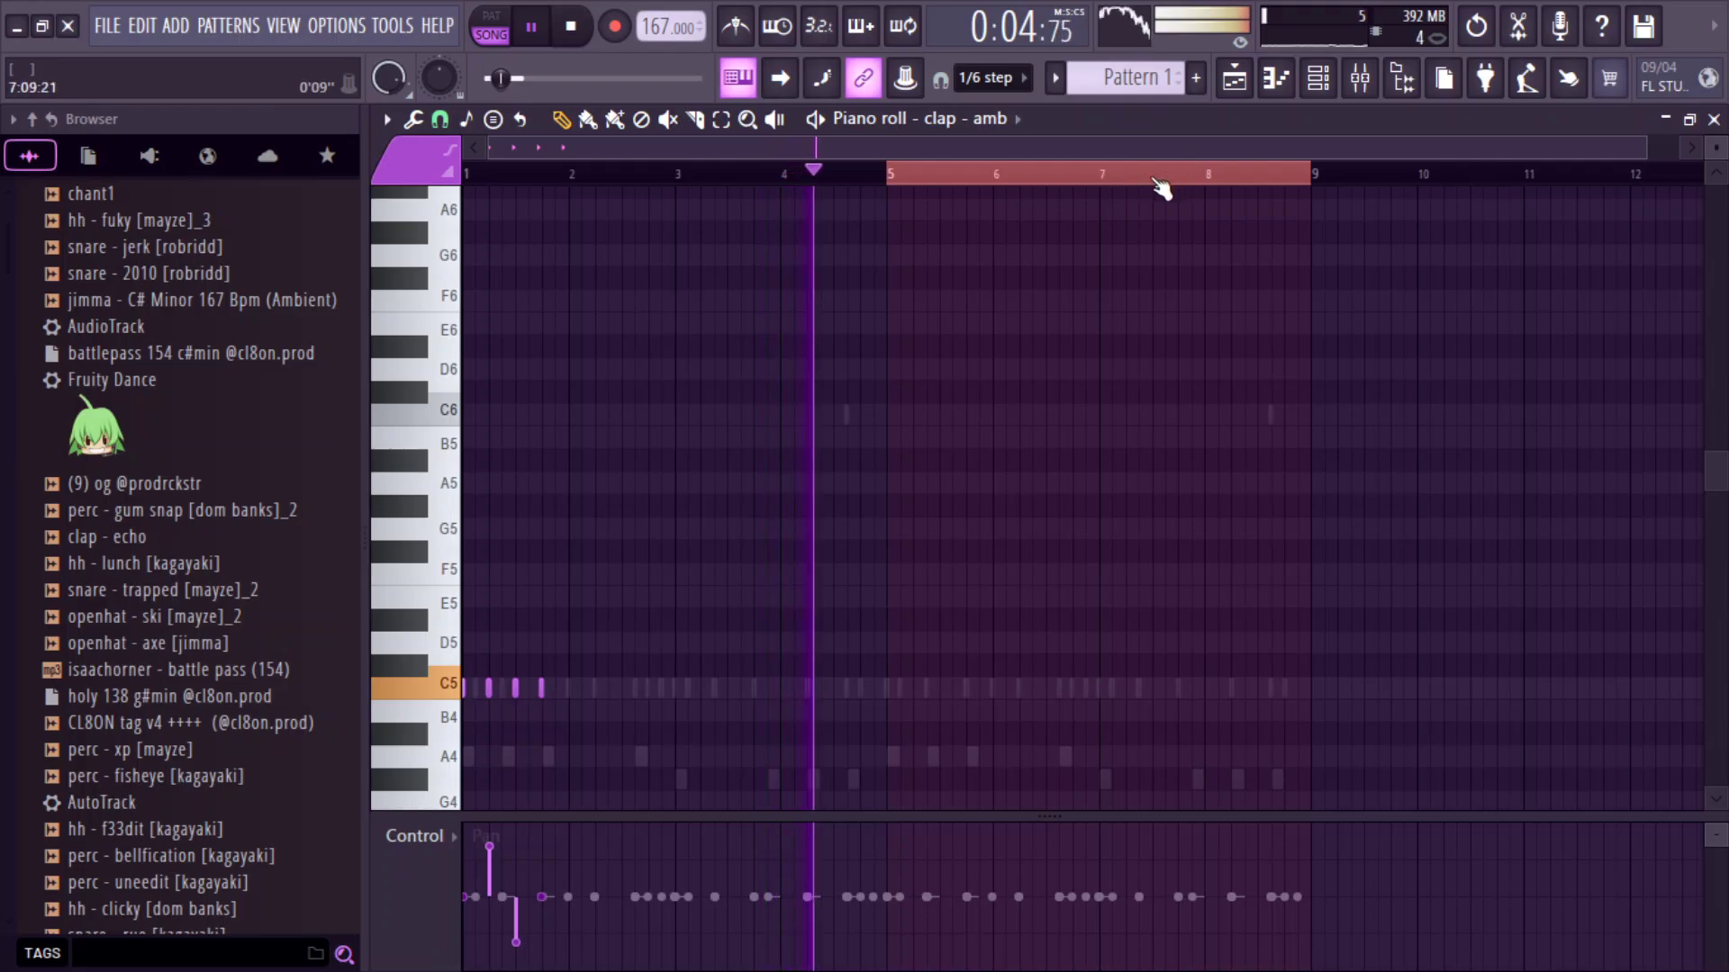
Duplicate the panned clap notes of bar 1 seven times to fill bars 2 to 8.
drag(1162, 187, 577, 210)
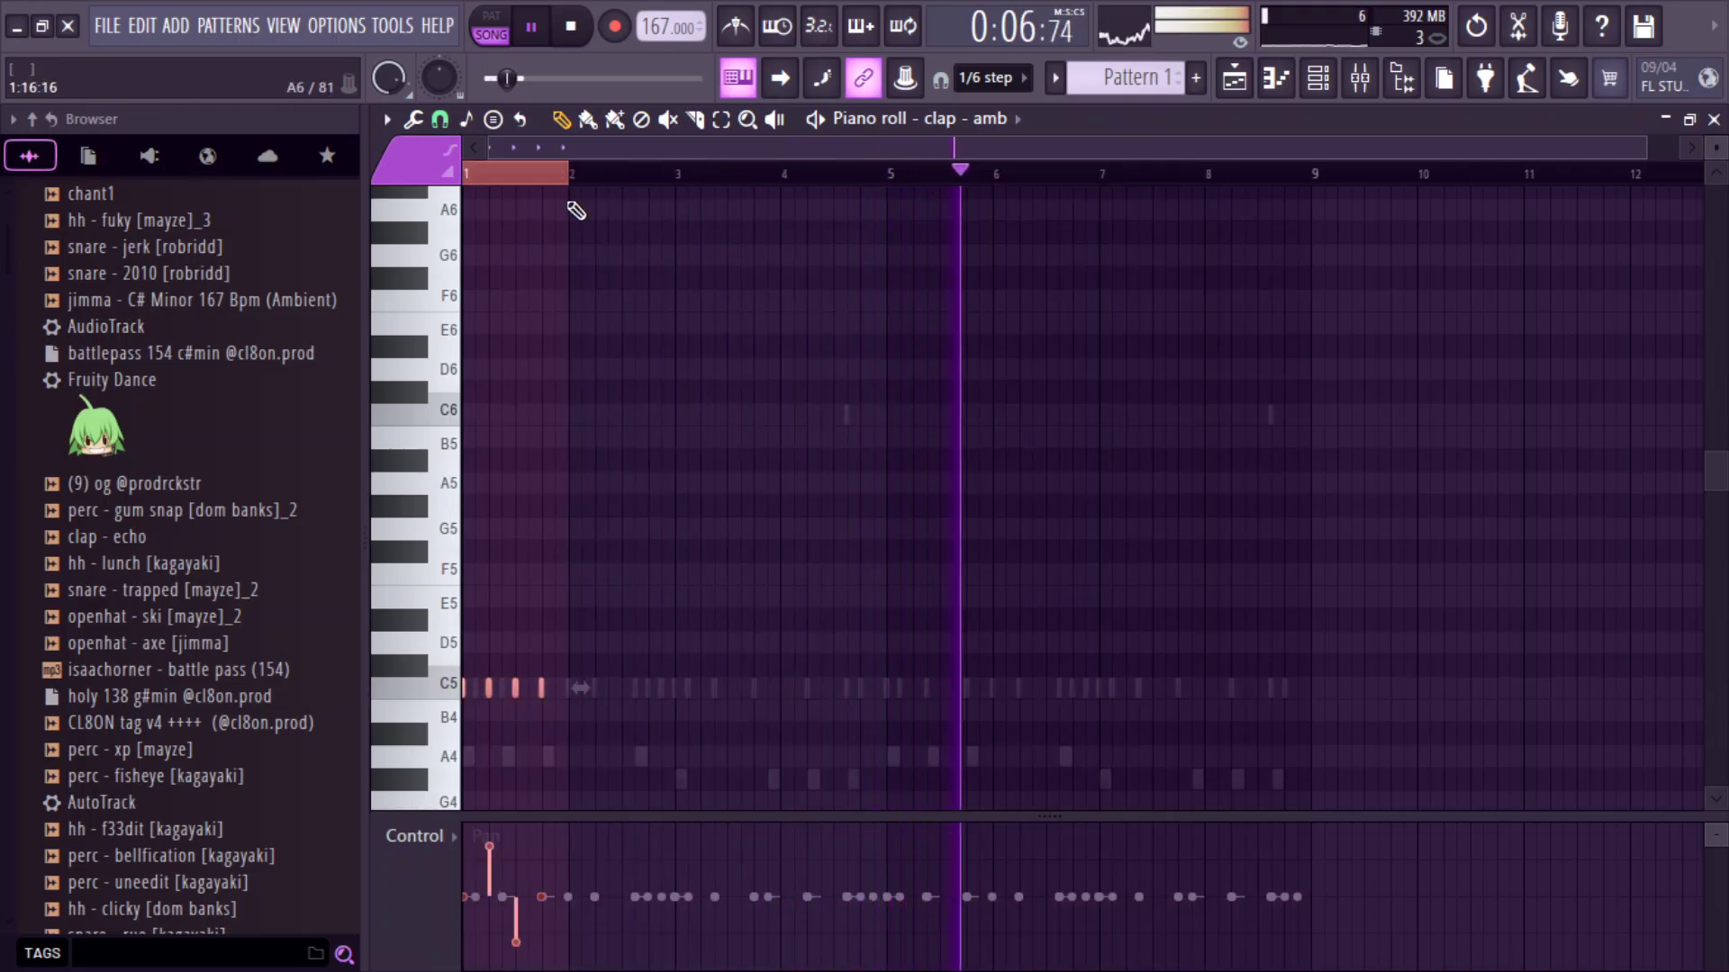
key(ctrl+b)
key(ctrl+b)
key(ctrl+b)
key(ctrl+b)
key(ctrl+b)
key(ctrl+b)
key(ctrl+b)
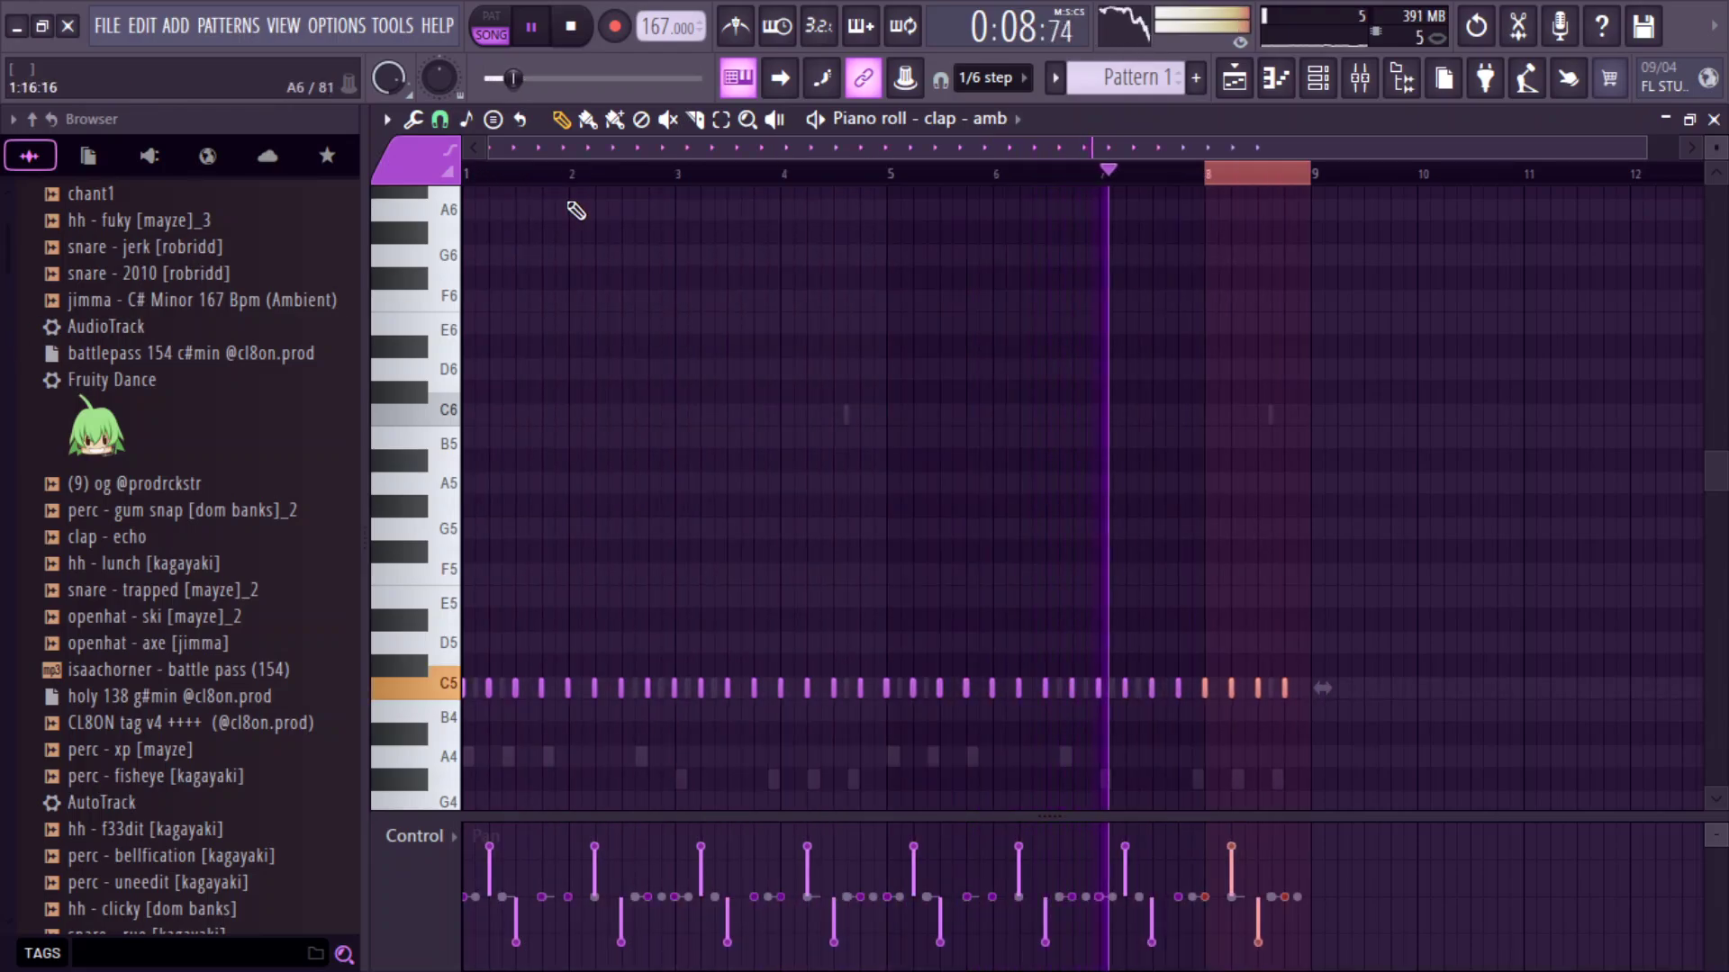
Preview the recently used hi-hat sample hh - clicky and add it as a new channel below the clap.
click(1318, 79)
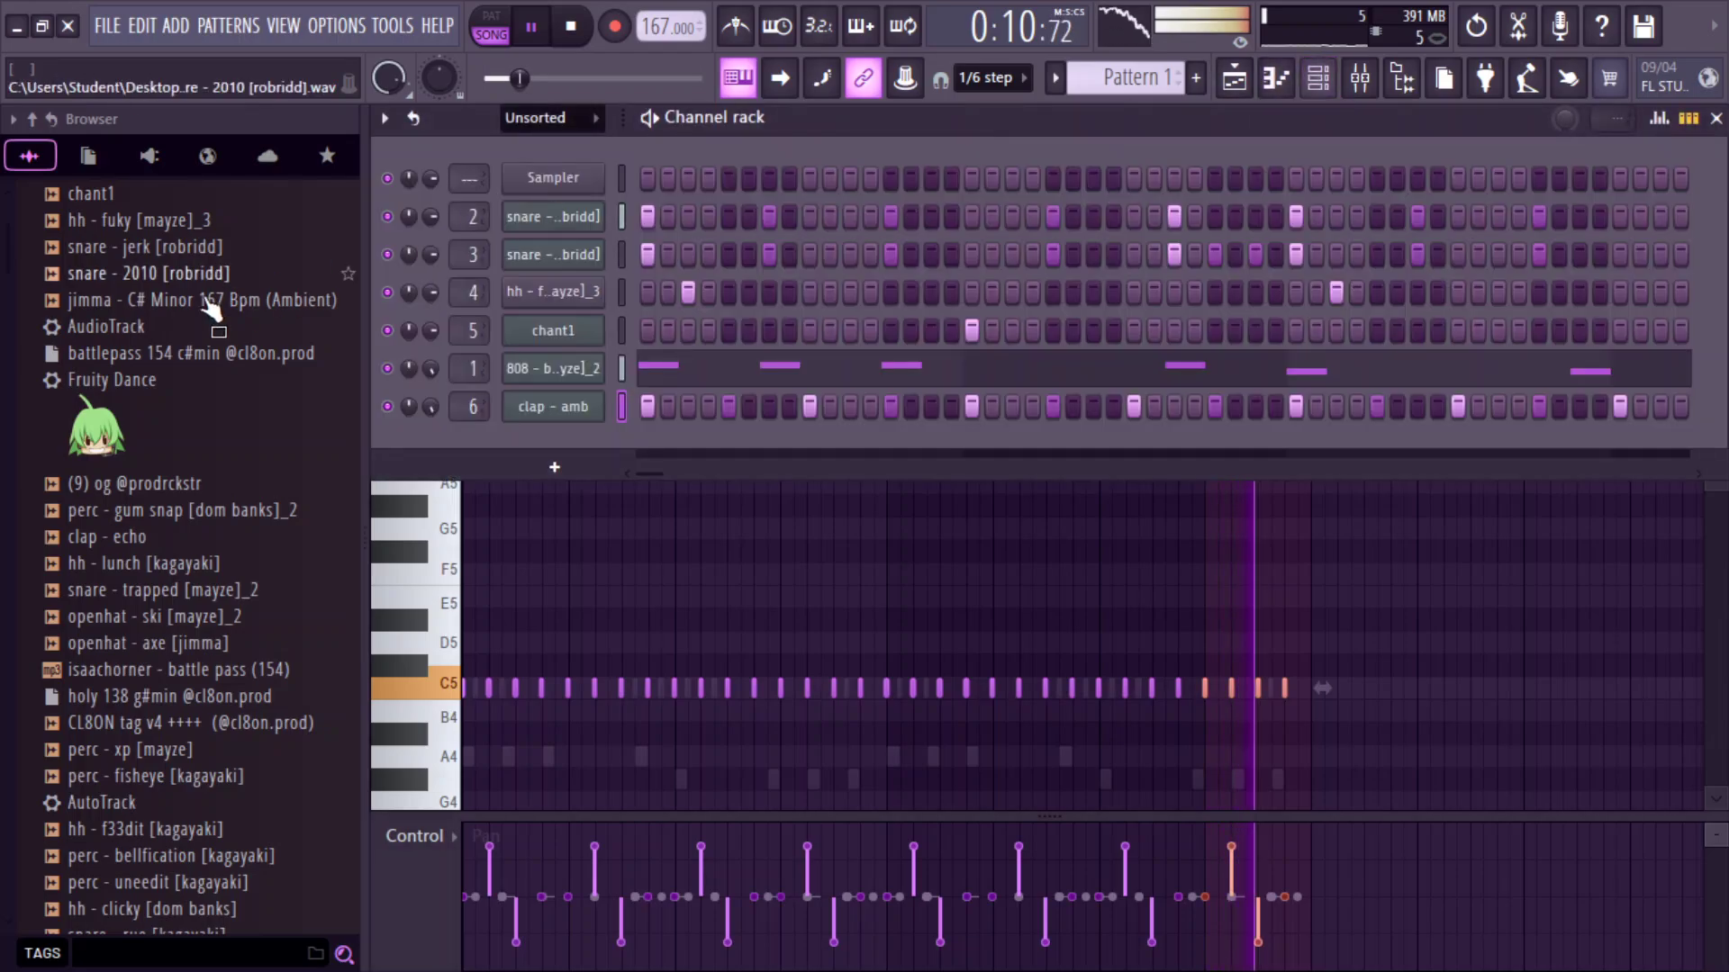
scroll(234, 387, down, 5)
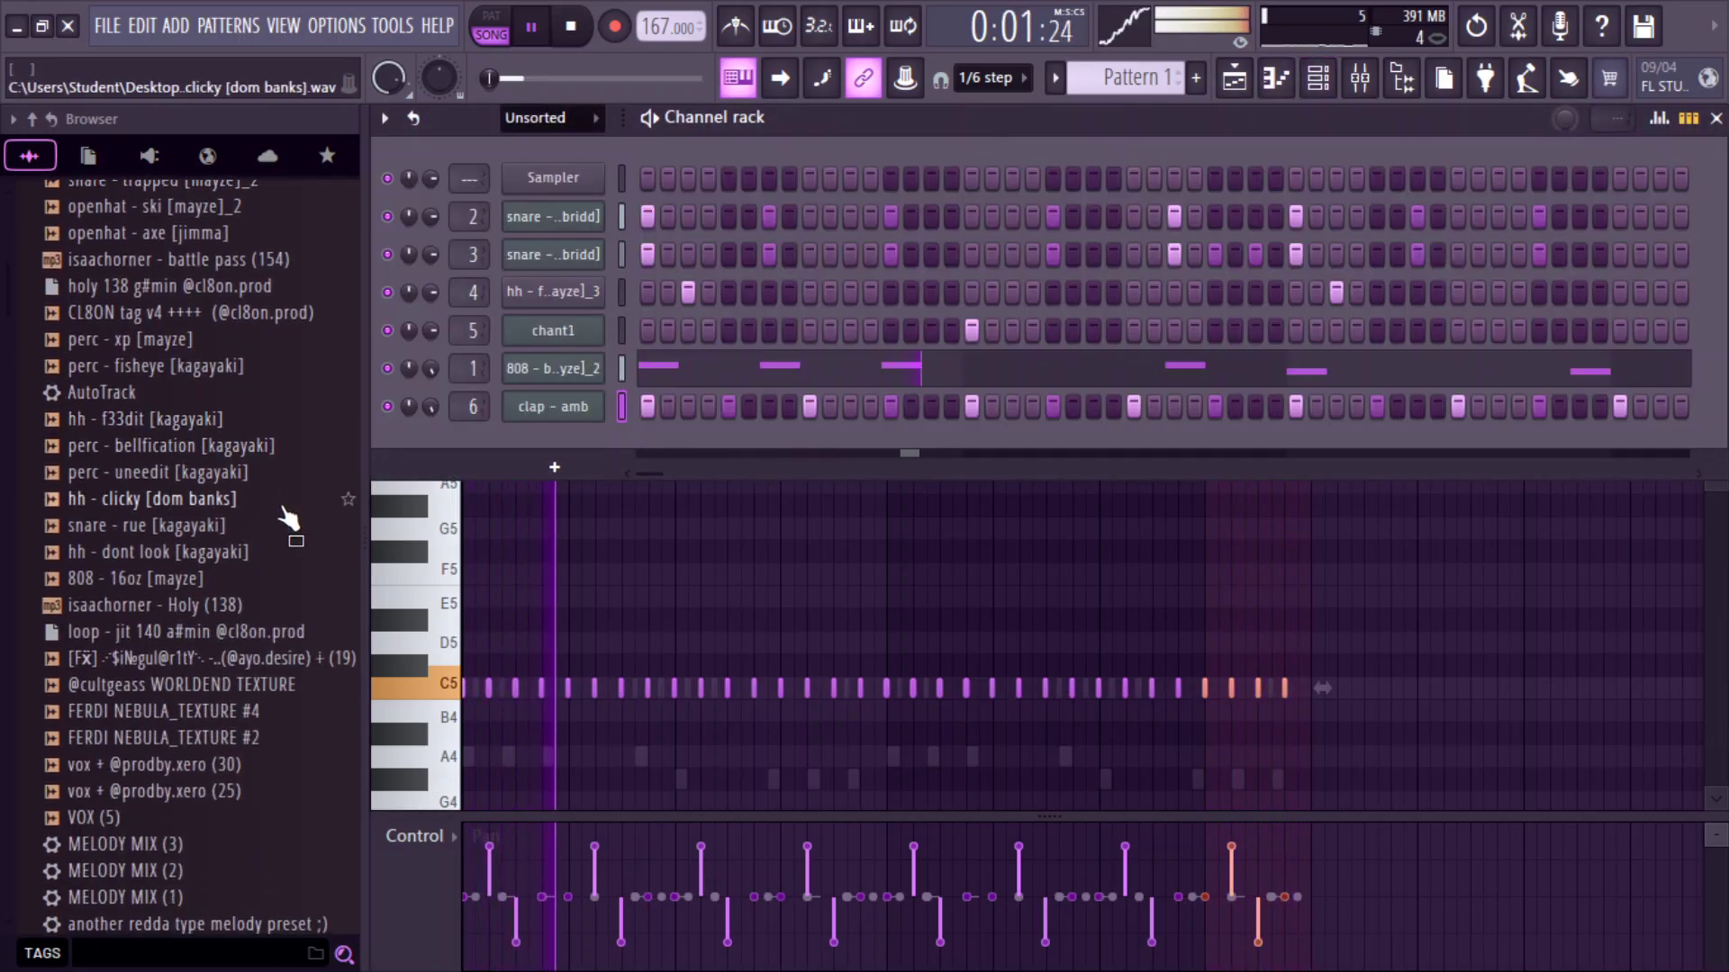
click(212, 509)
drag(219, 524, 570, 423)
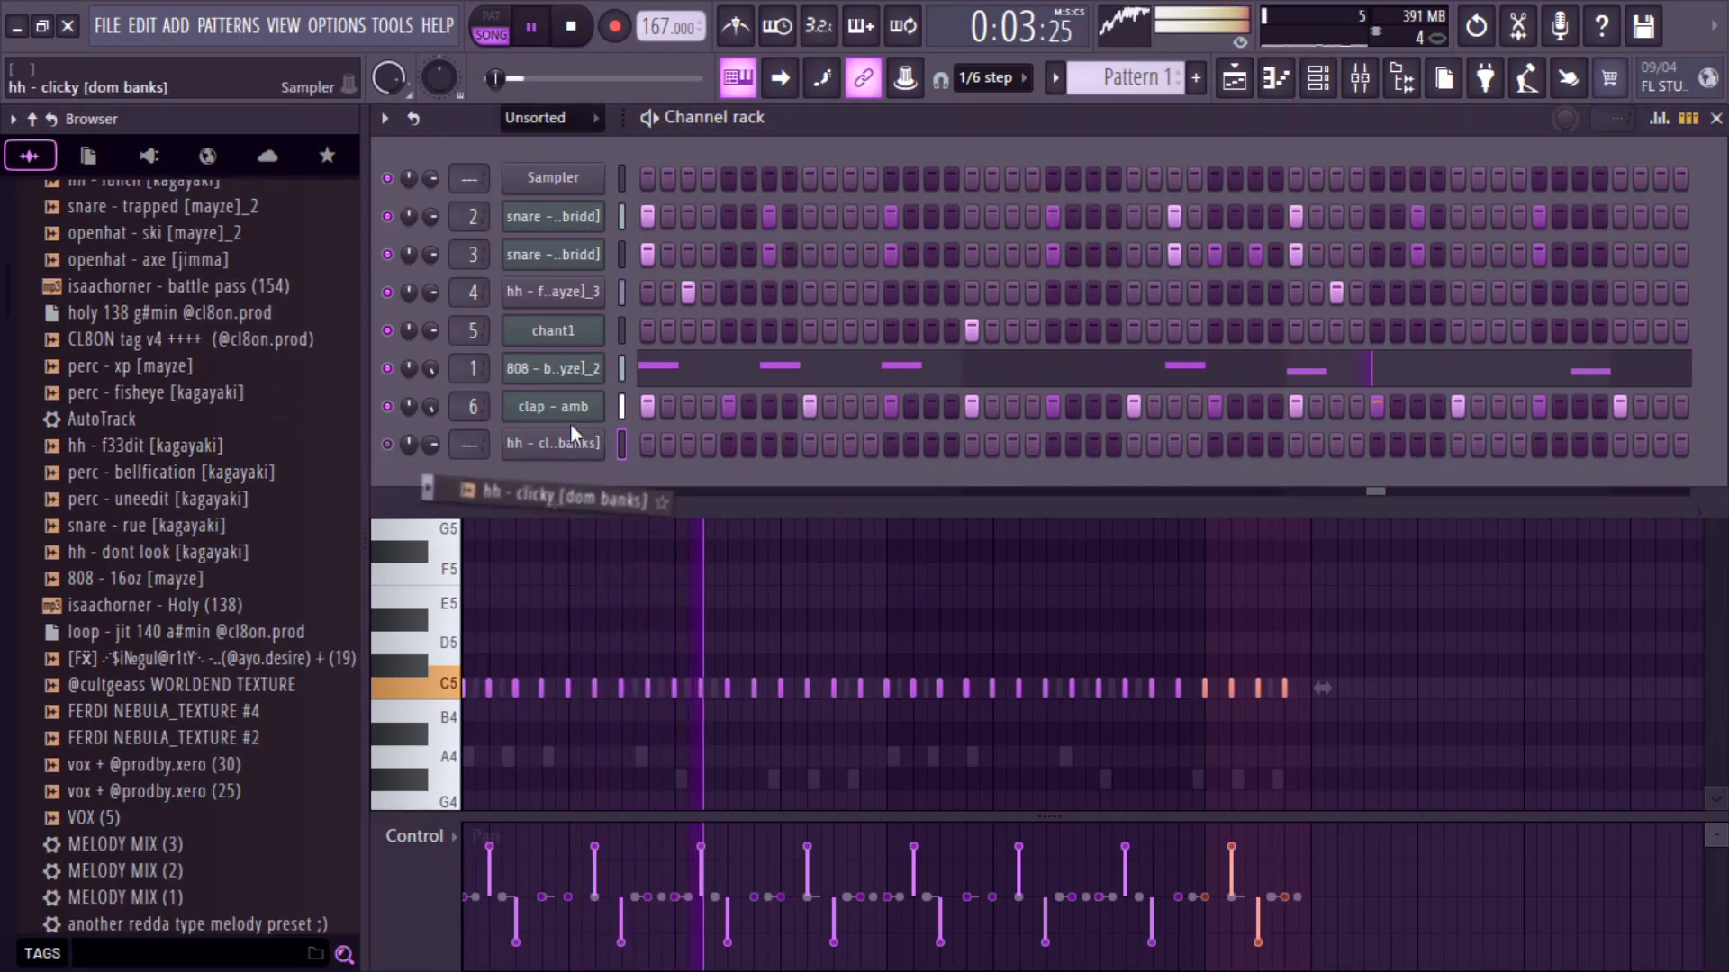
Replace the hh - clicky sample in the new channel with hh - lunch from the same kit's hi-hat folder.
click(590, 448)
click(854, 506)
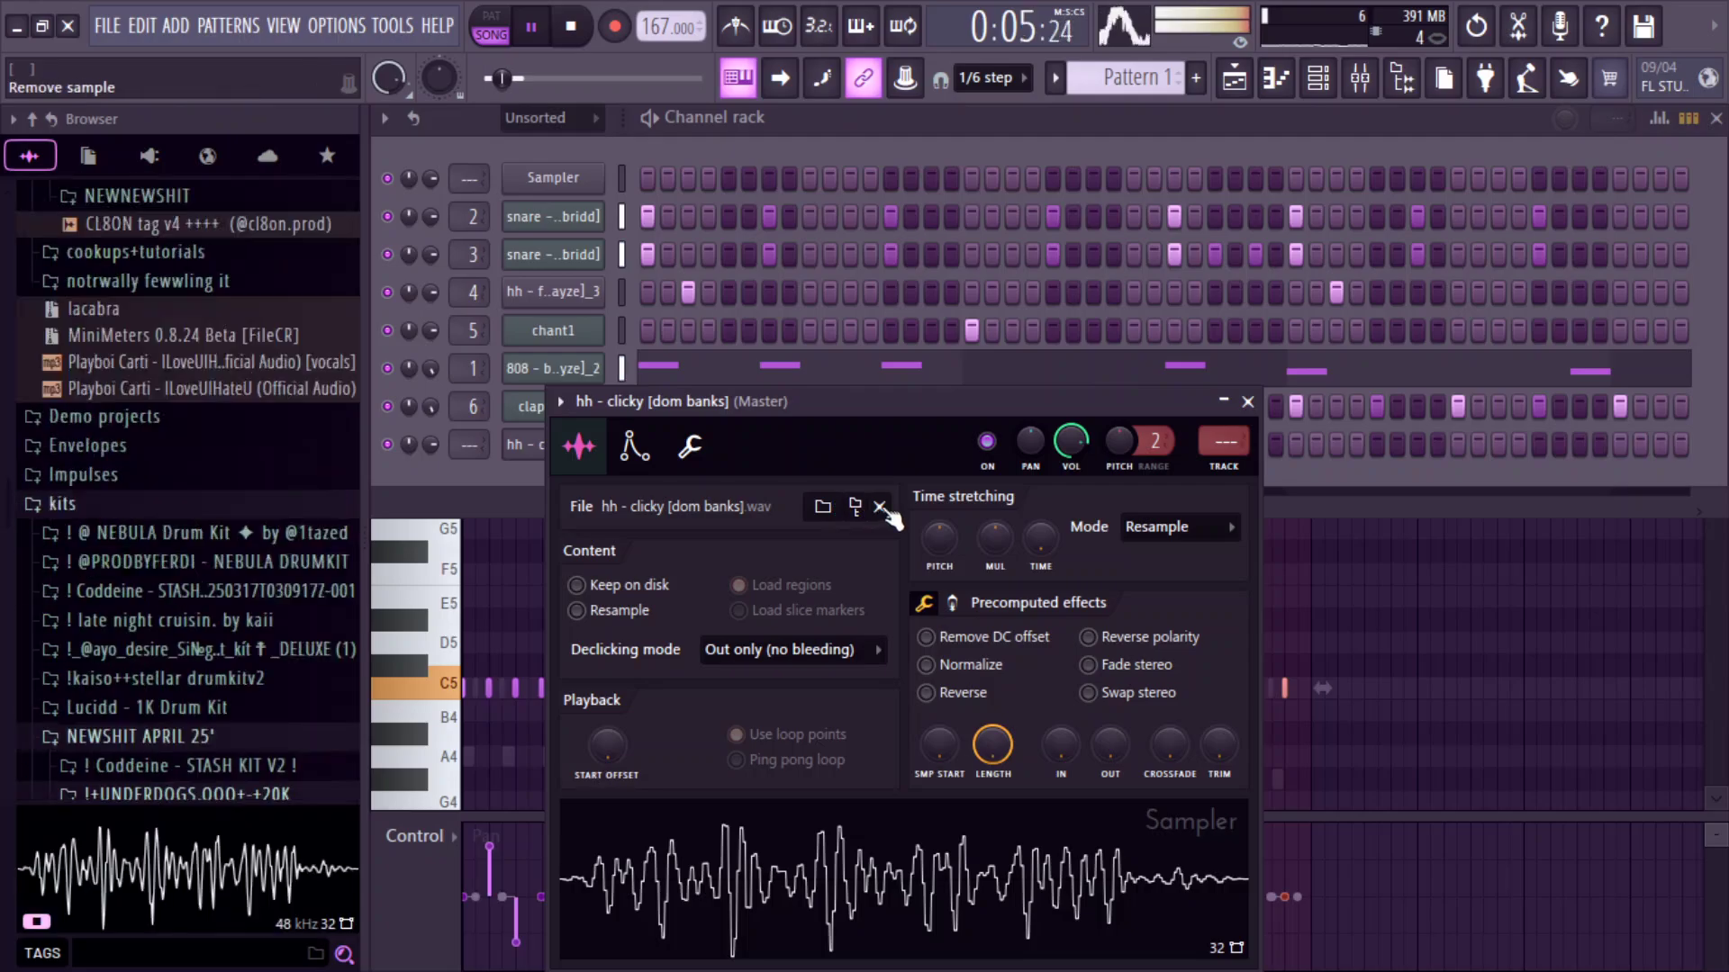
click(879, 506)
key(Up)
scroll(216, 675, down, 8)
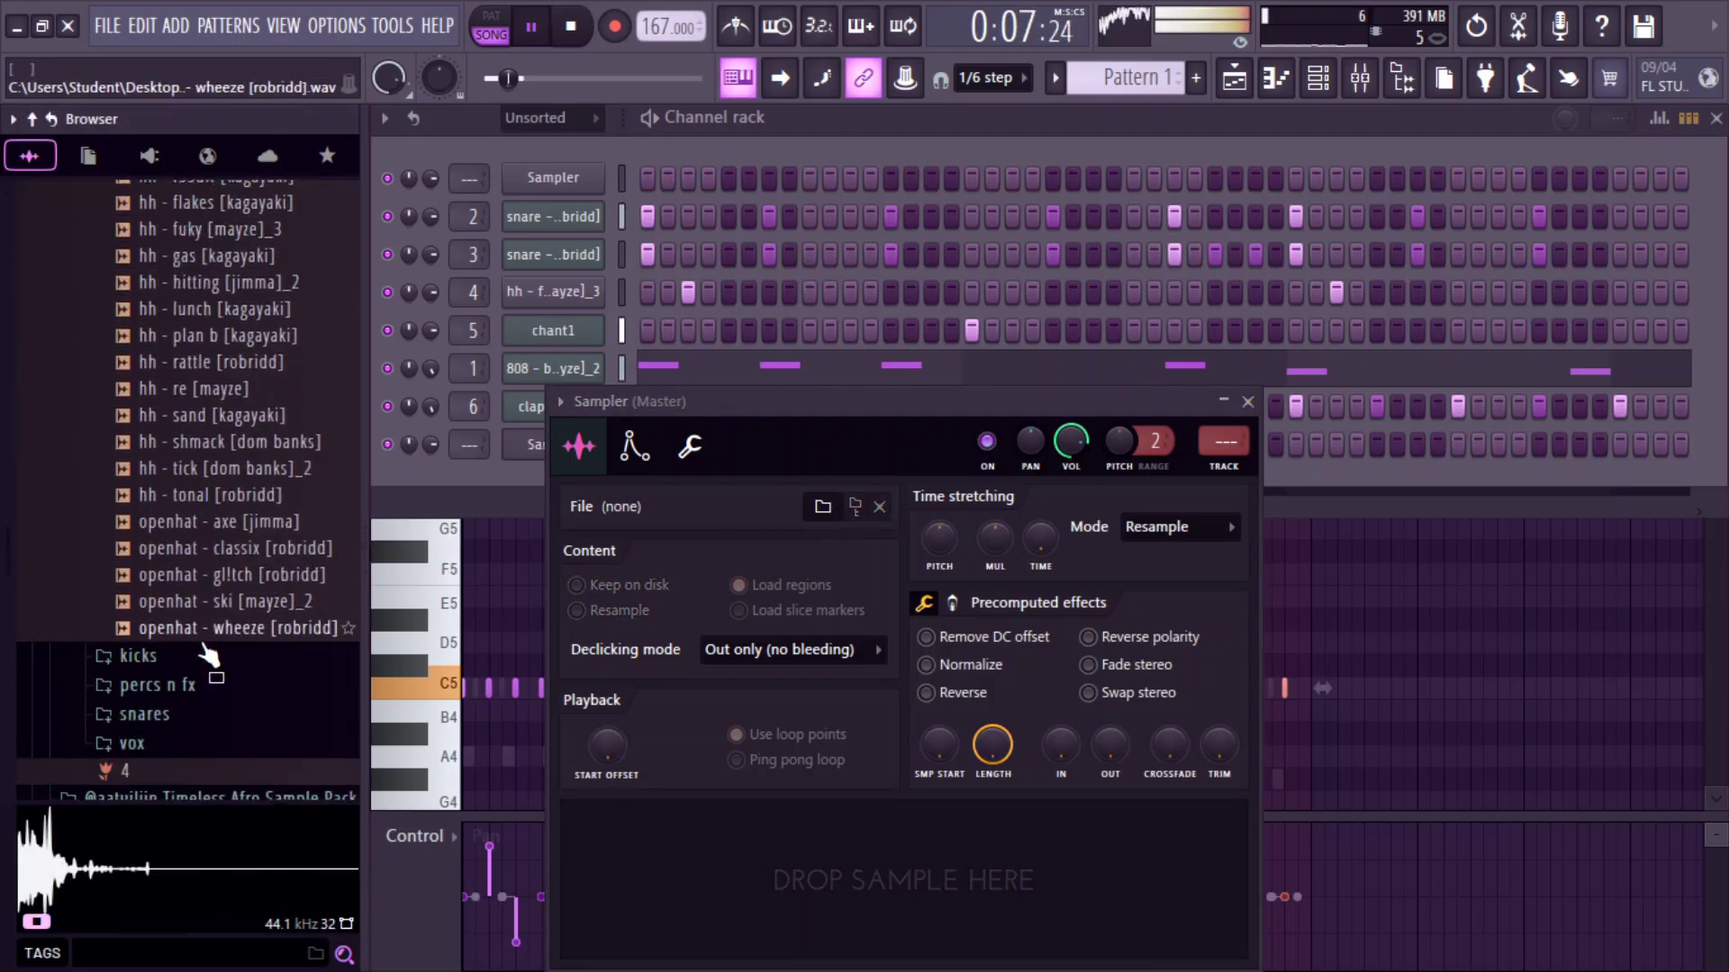
drag(212, 657, 504, 446)
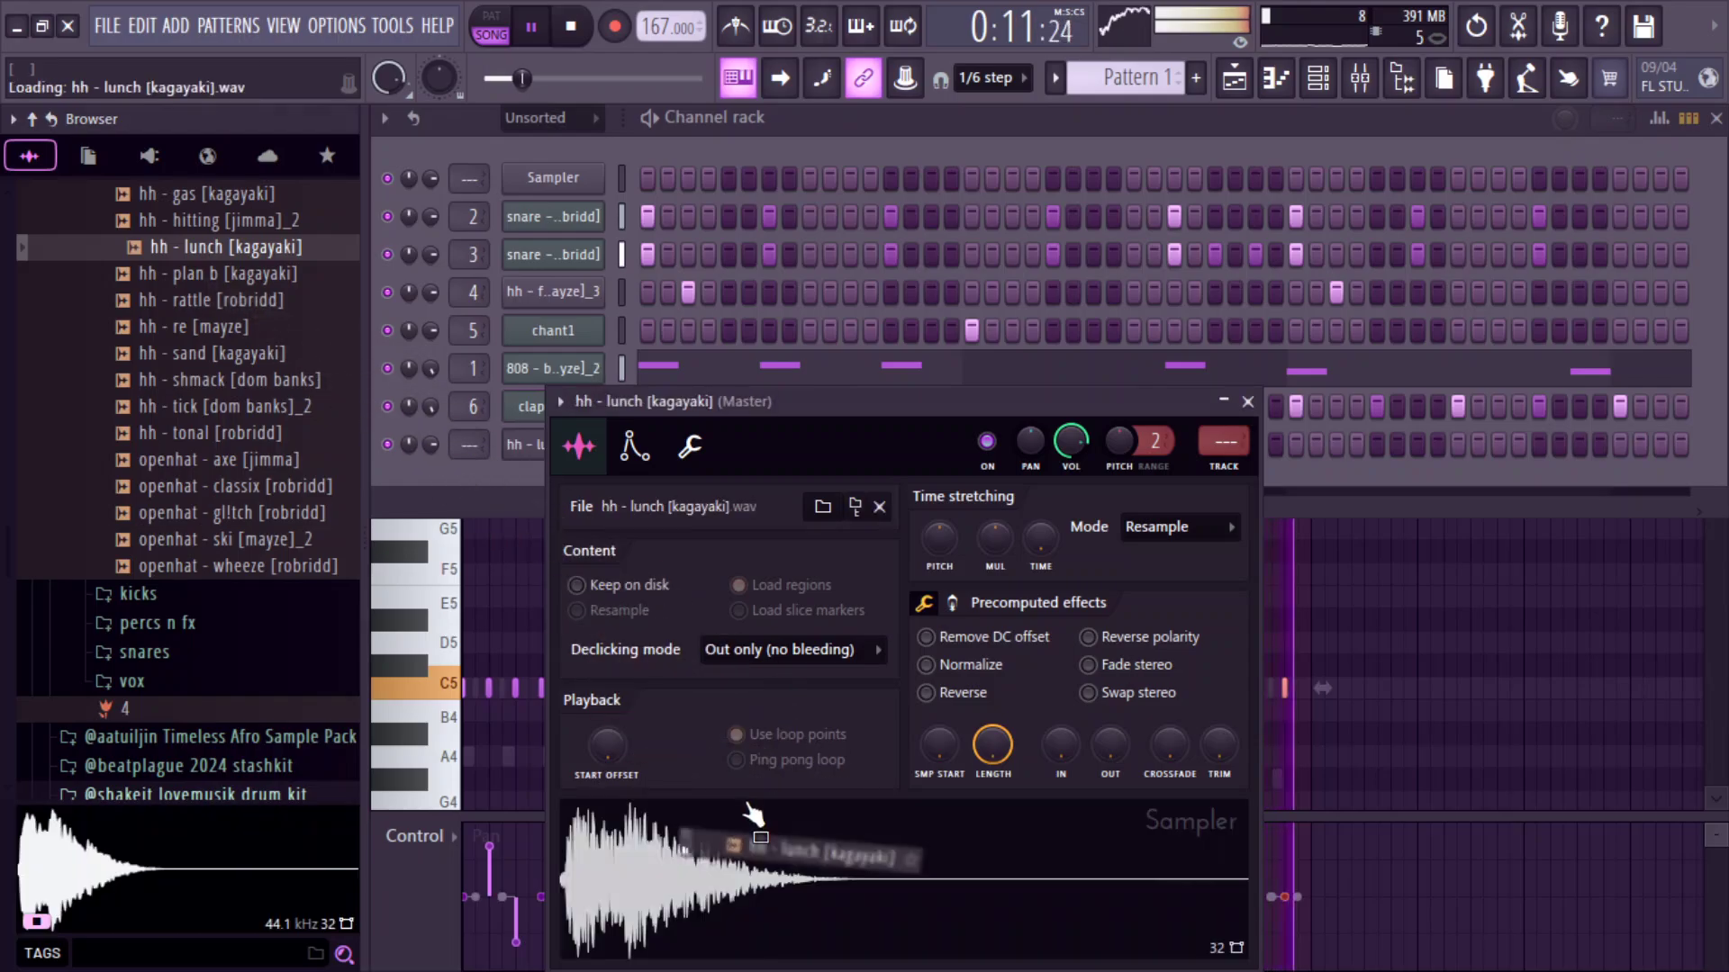
click(505, 474)
Try filling the hh - lunch channel on every 2 steps and cut the filled steps again.
right_click(590, 441)
click(855, 524)
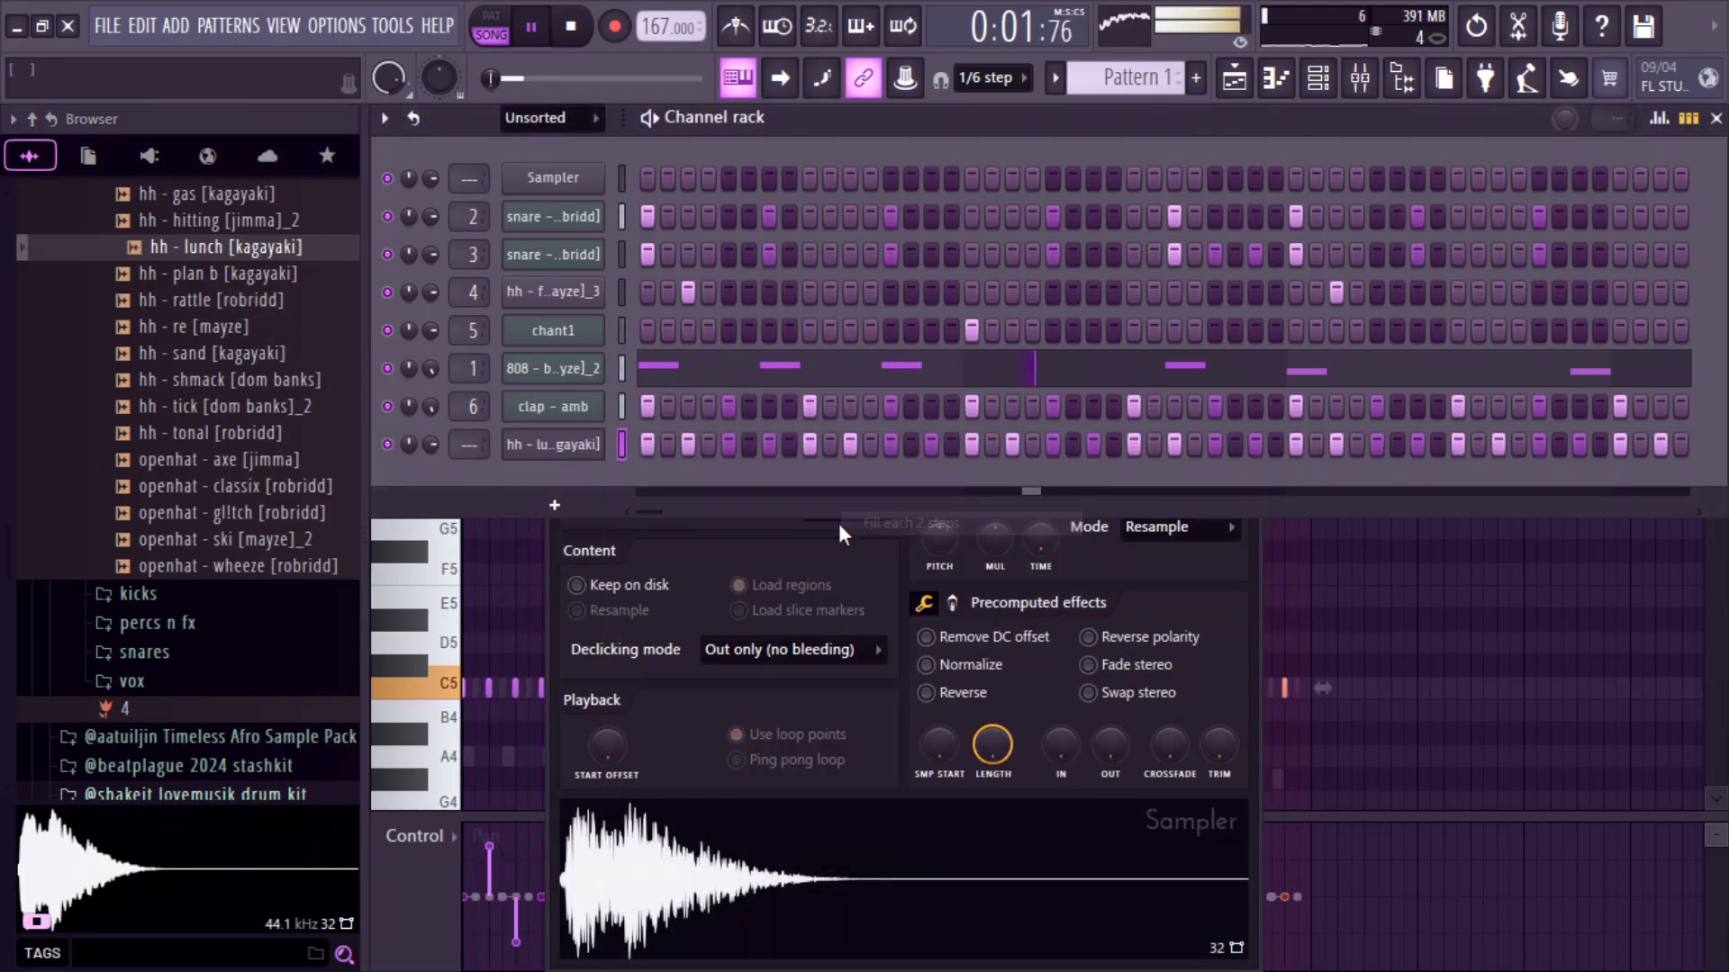
right_click(602, 452)
click(911, 452)
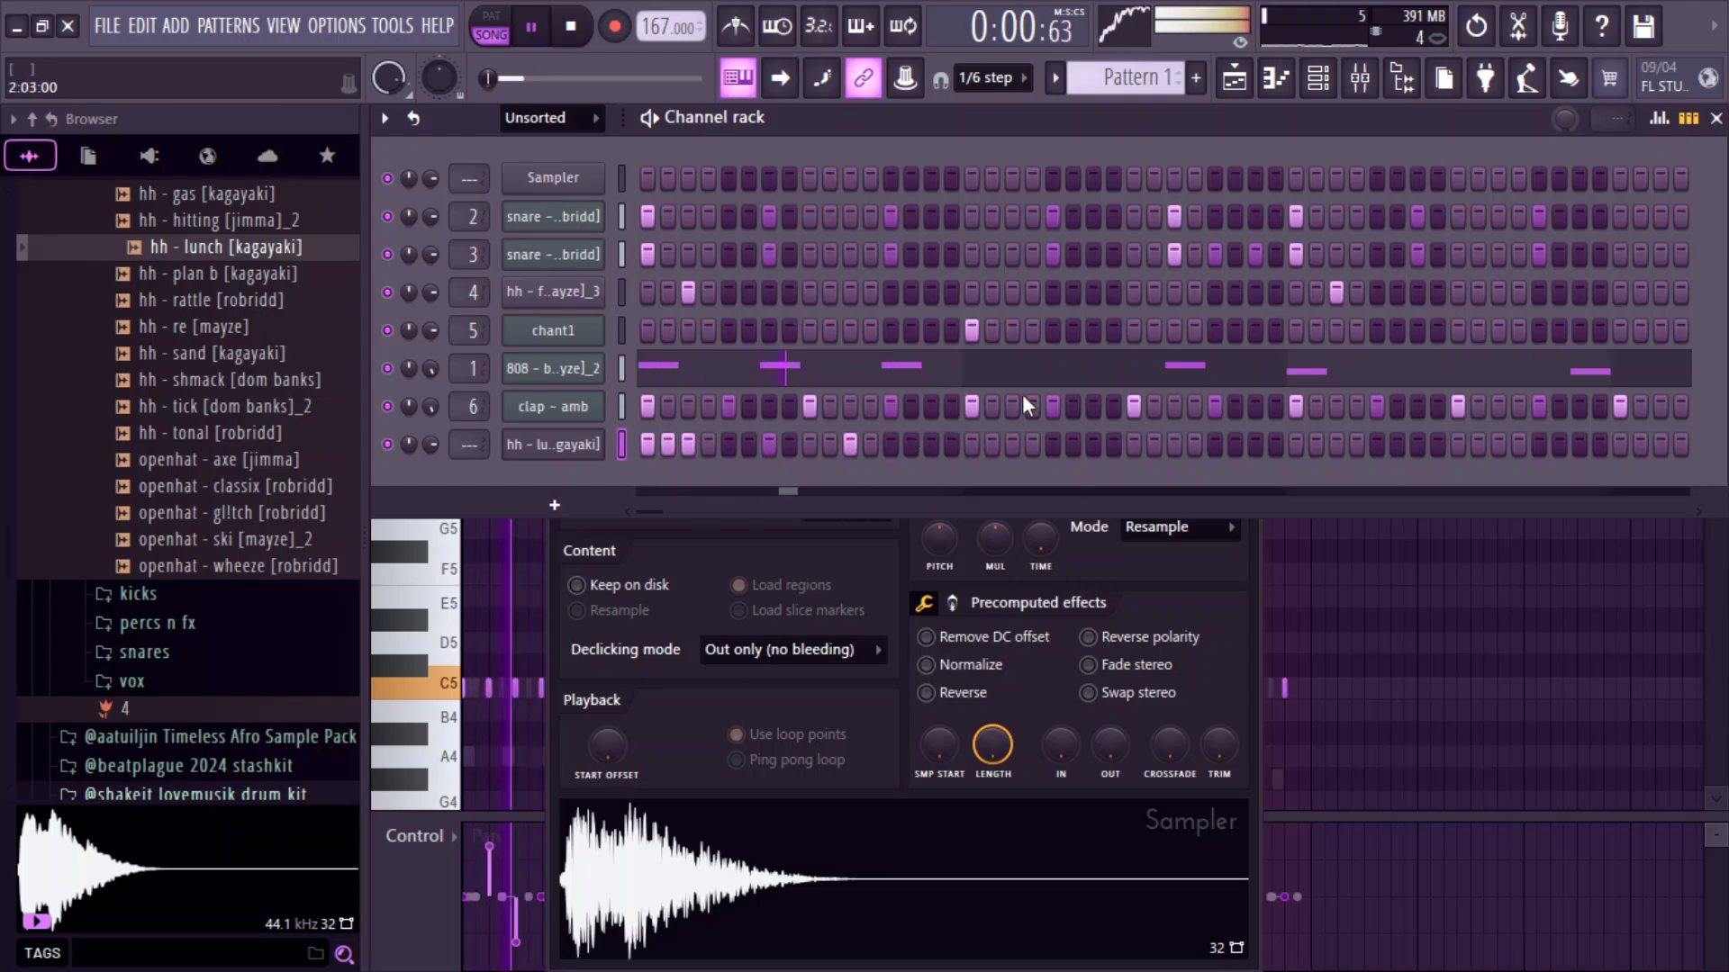
Add hi-hat hits on steps 19, 23, 25, 27 and 31 of the hh - lunch channel.
click(1012, 444)
click(1173, 444)
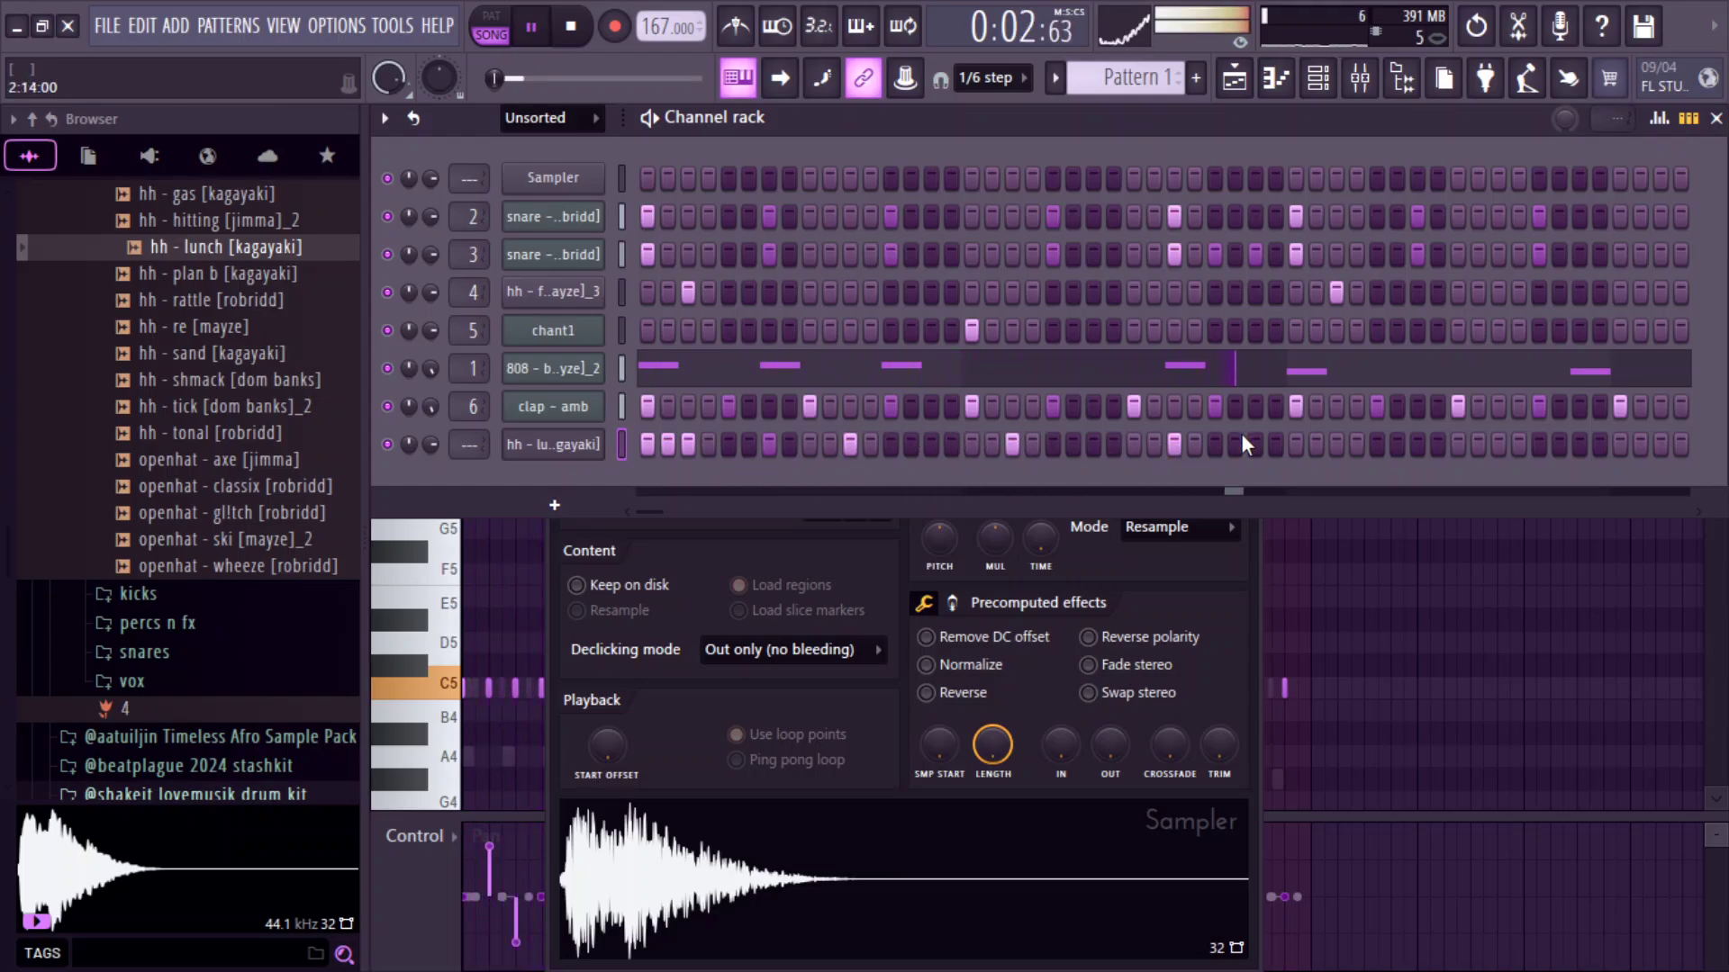
click(1093, 444)
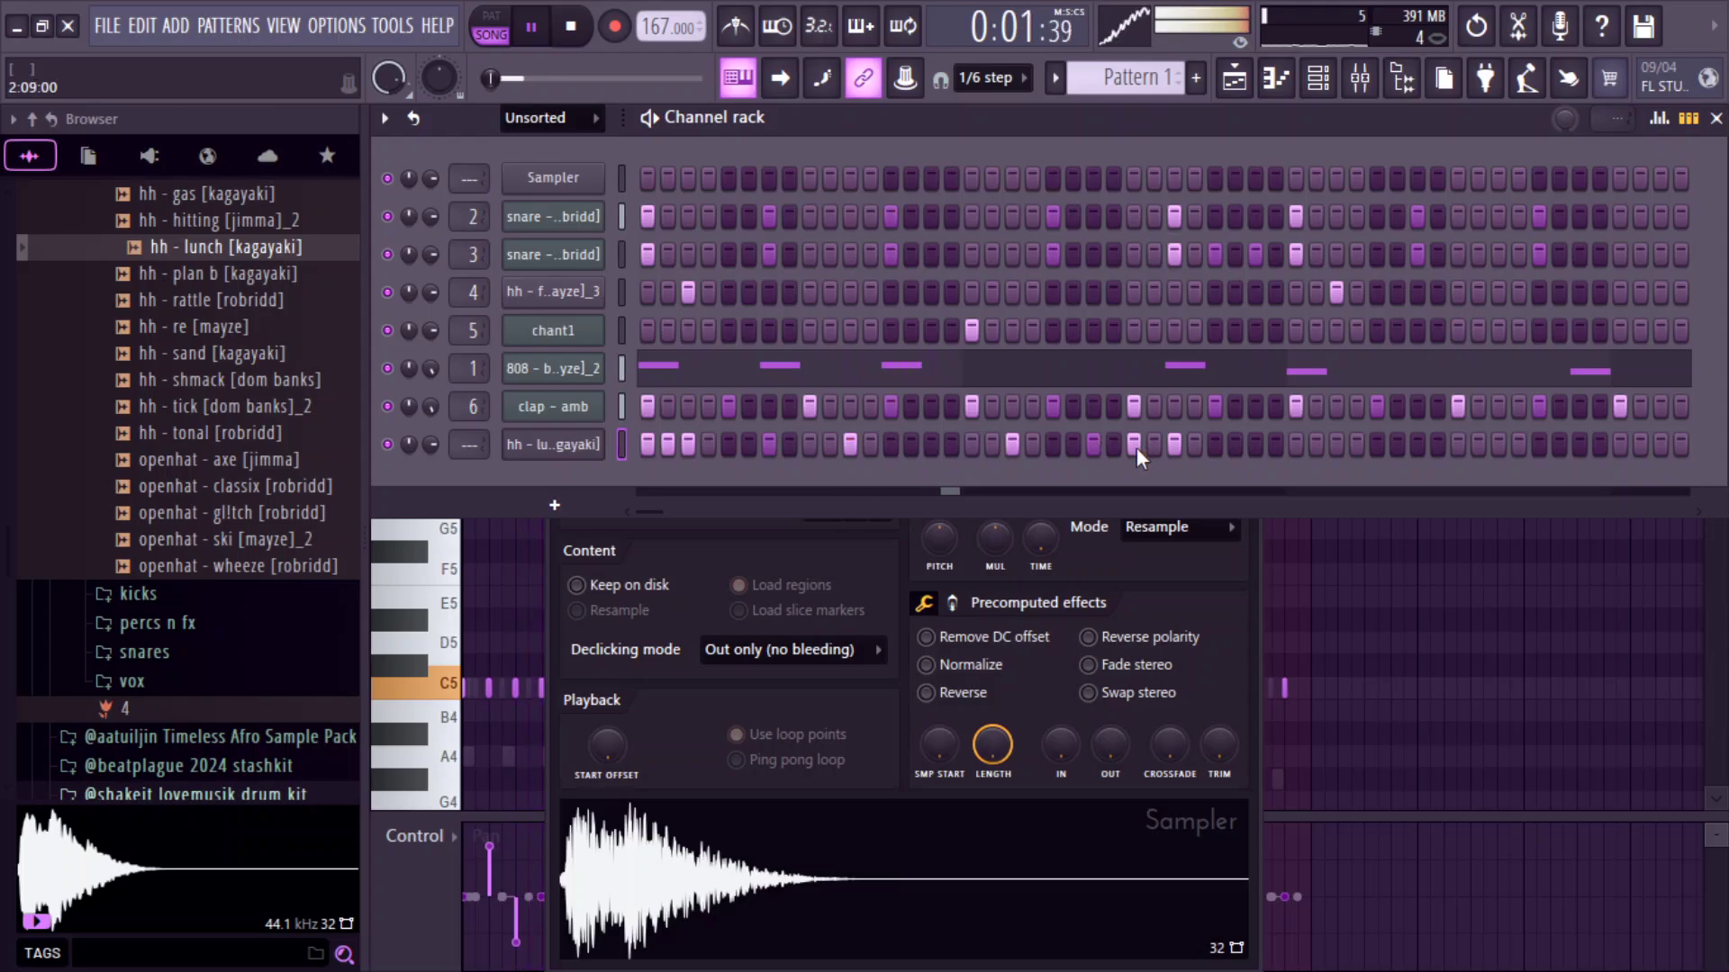
click(1134, 443)
click(1255, 444)
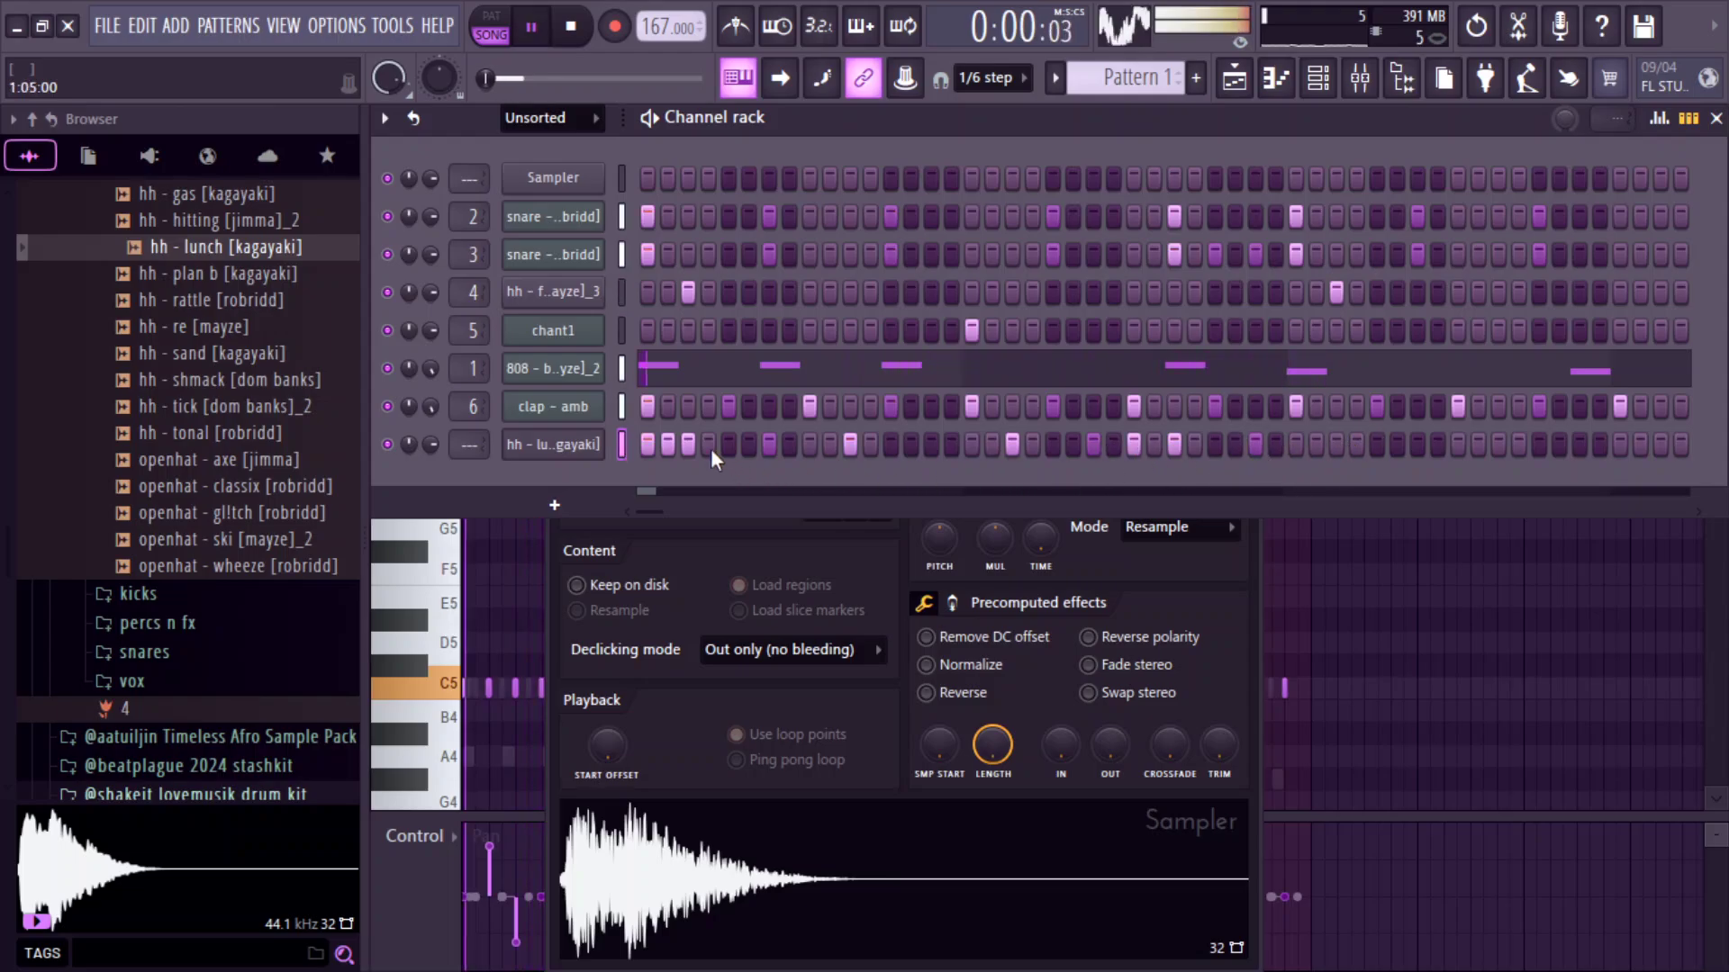
Duplicate the two-bar hh - lunch pattern in the piano roll into bars 3 and 4.
right_click(553, 443)
click(625, 439)
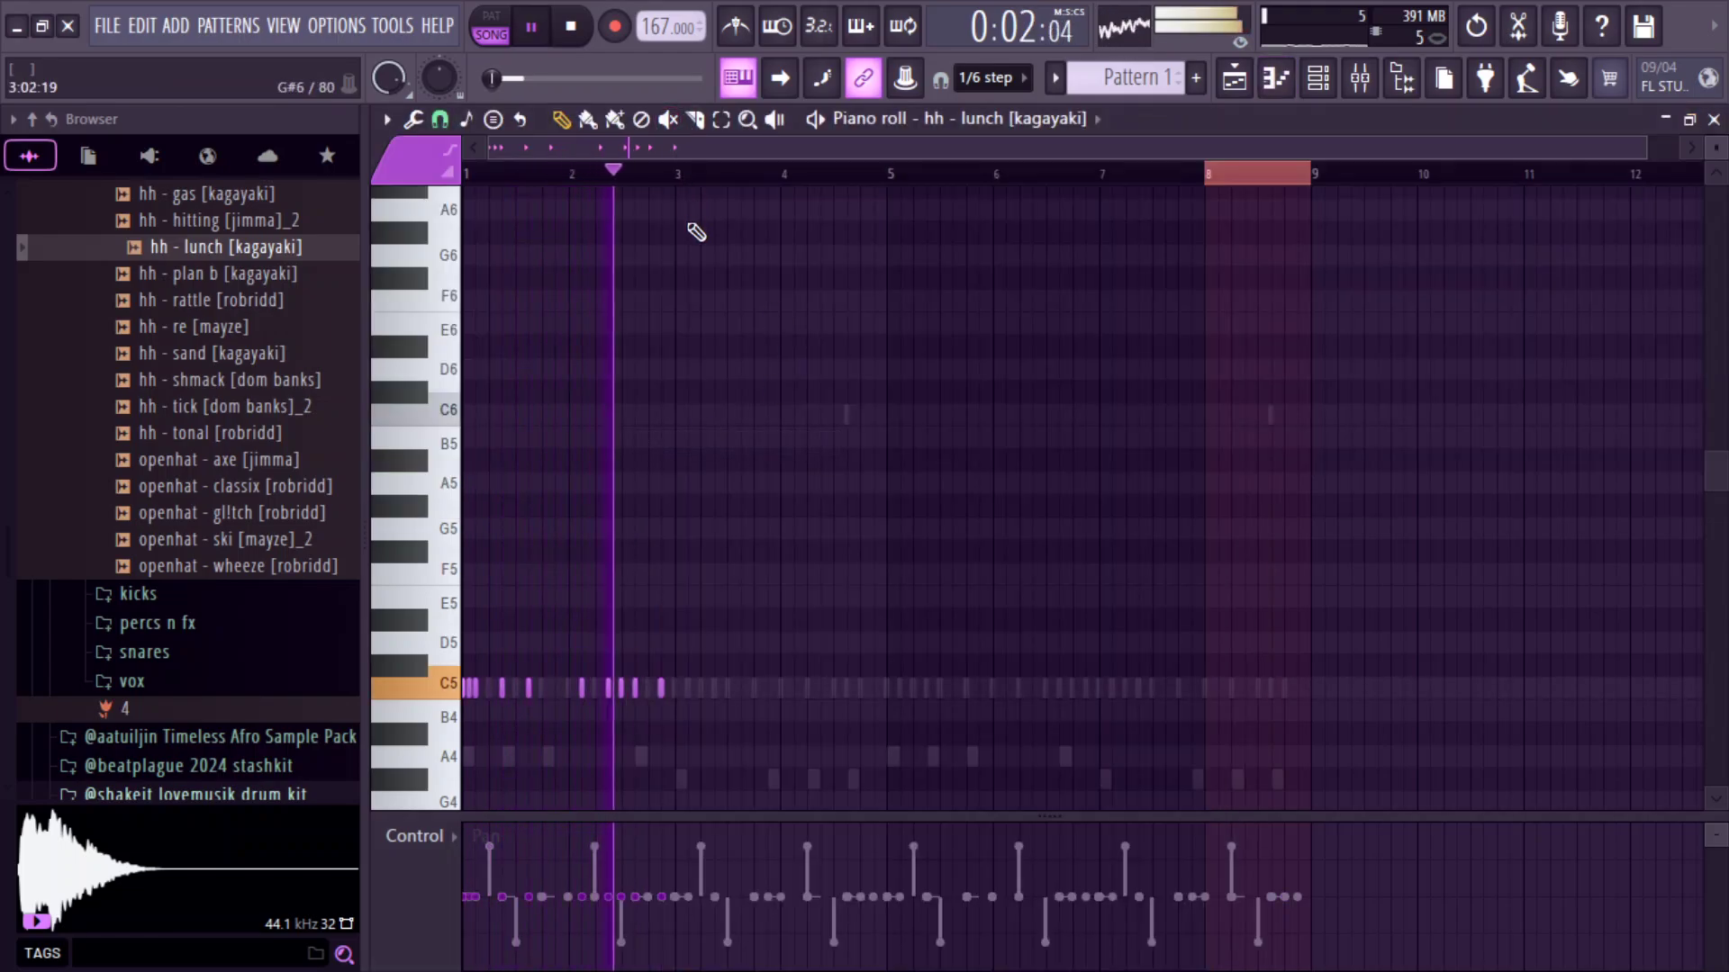
drag(686, 184, 887, 432)
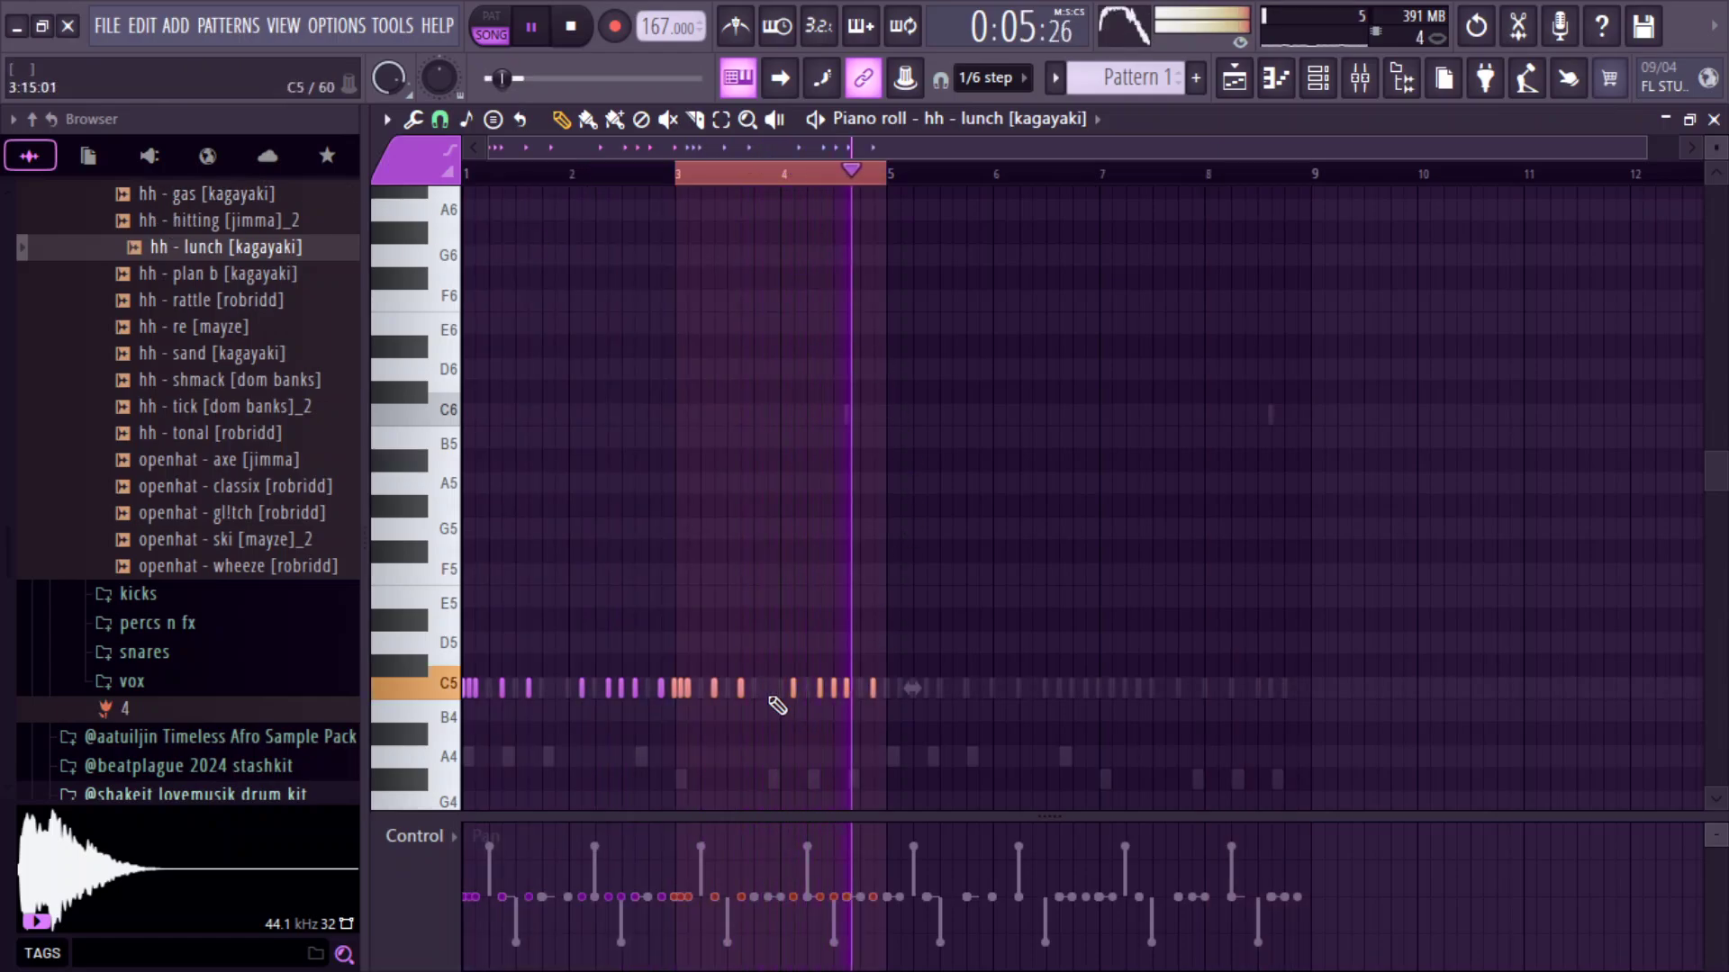
Add a left-panned G#4 hi-hat note at the end of bar 3 and a right-panned A4 note at the start of bar 4.
click(771, 780)
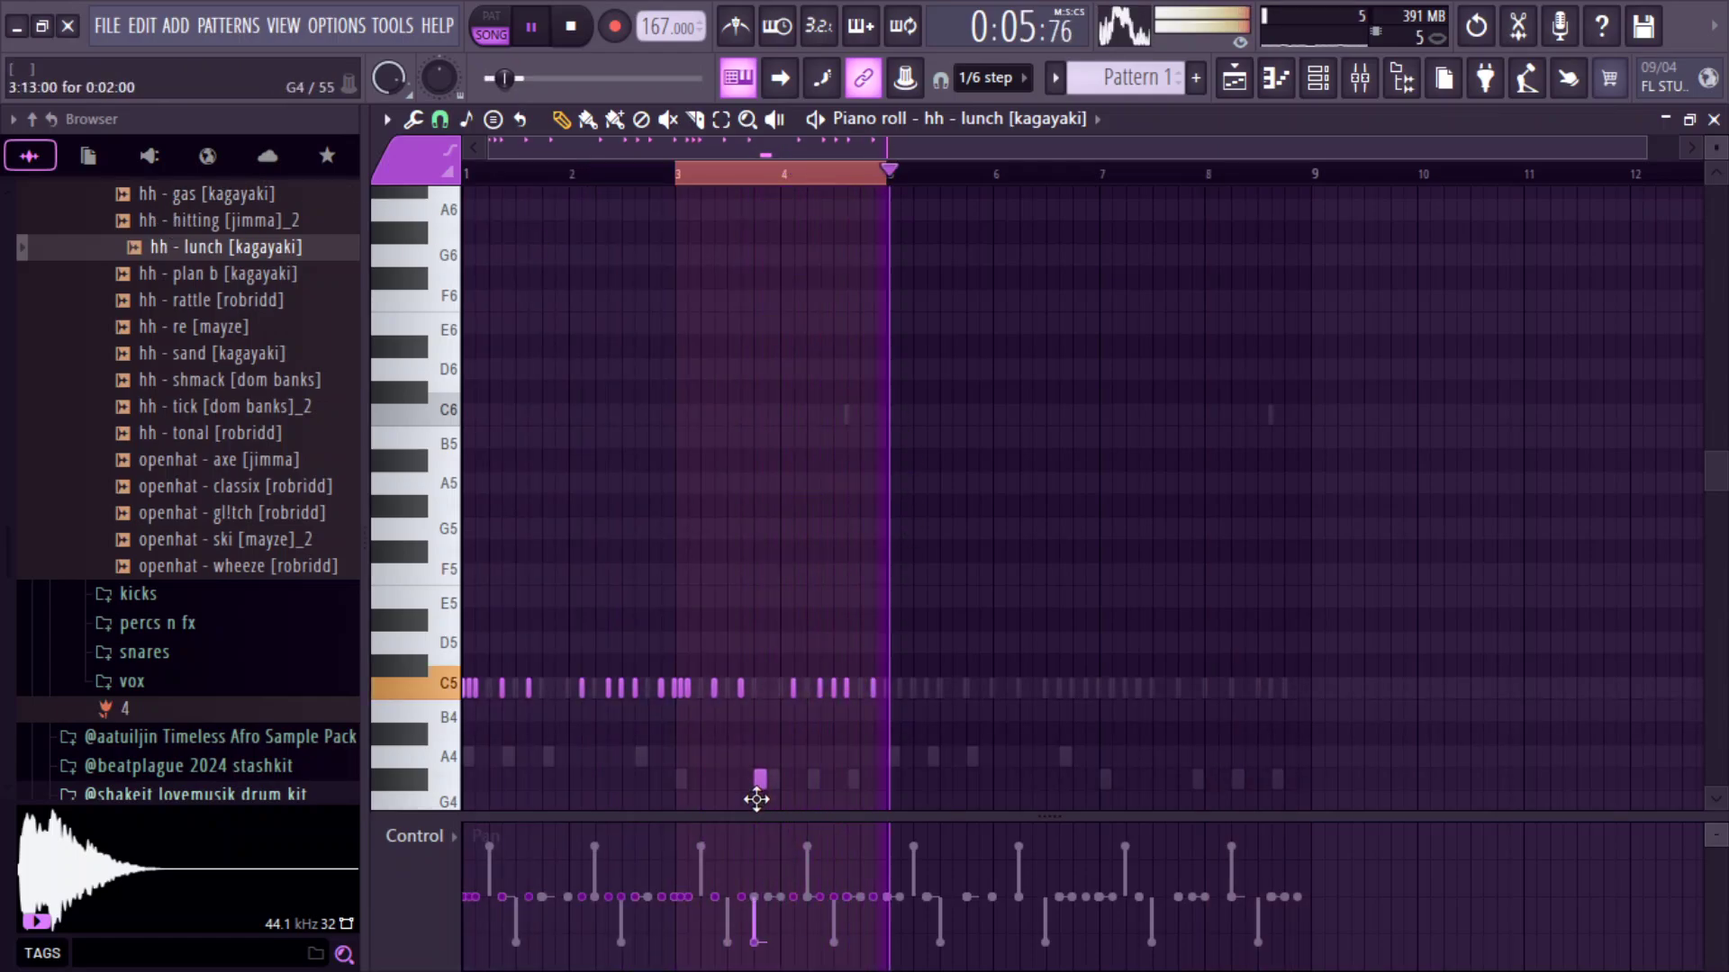
click(786, 756)
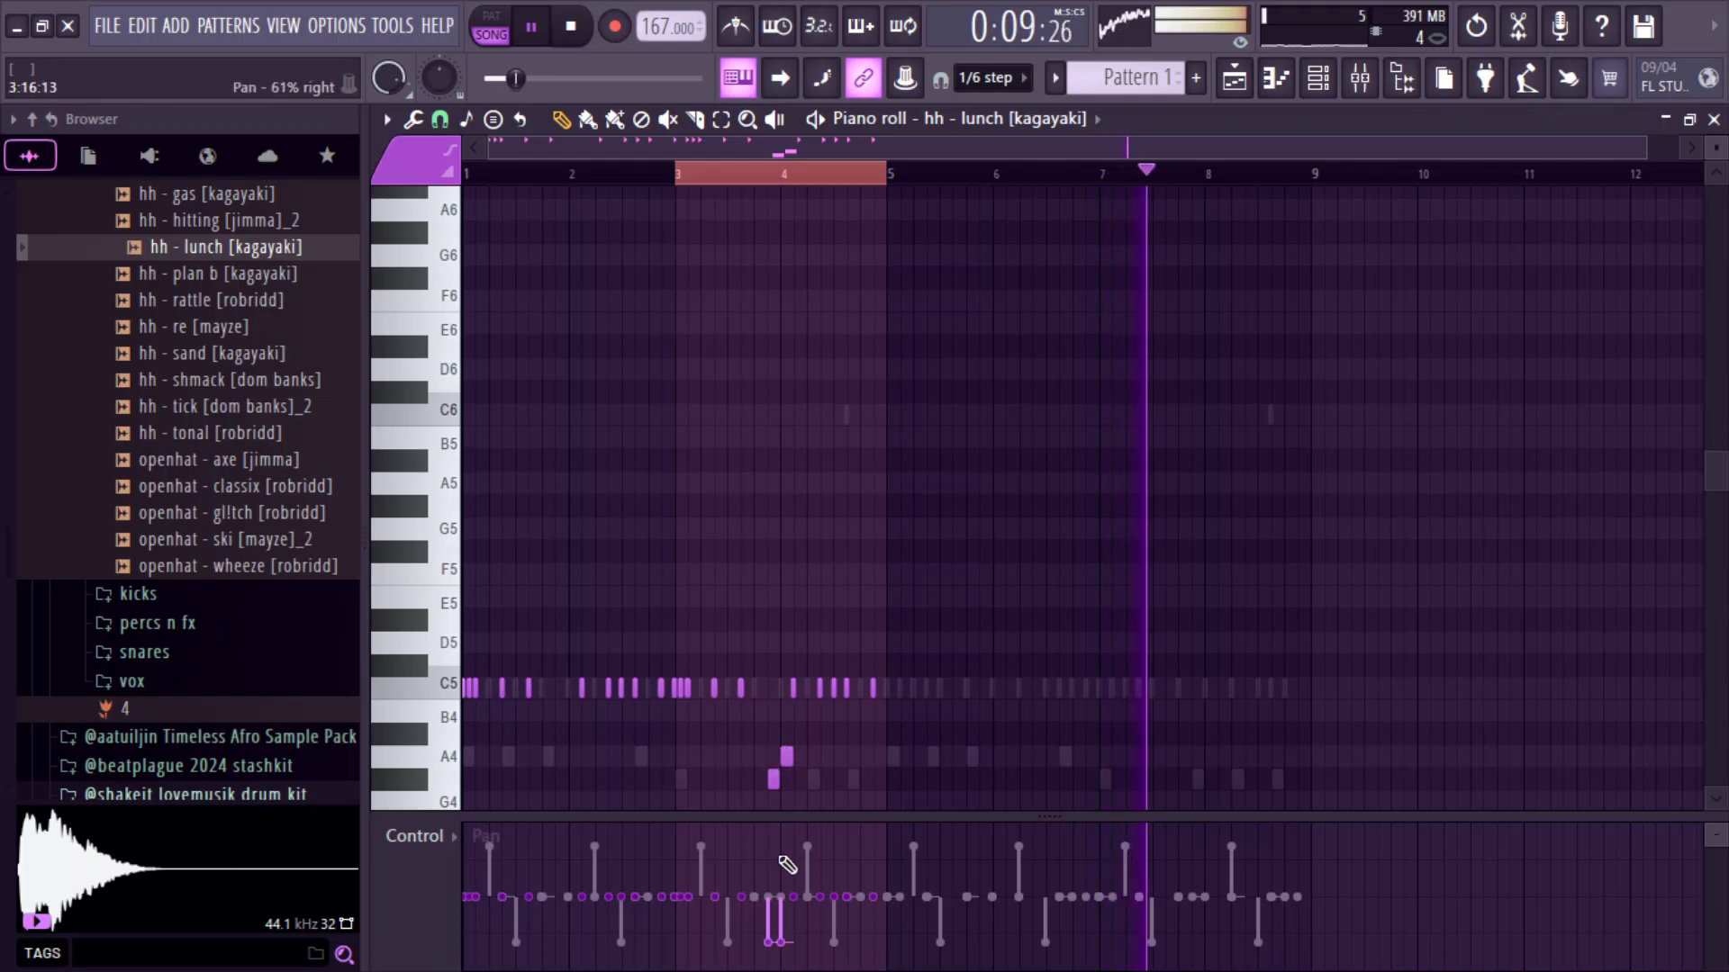
drag(782, 870, 783, 852)
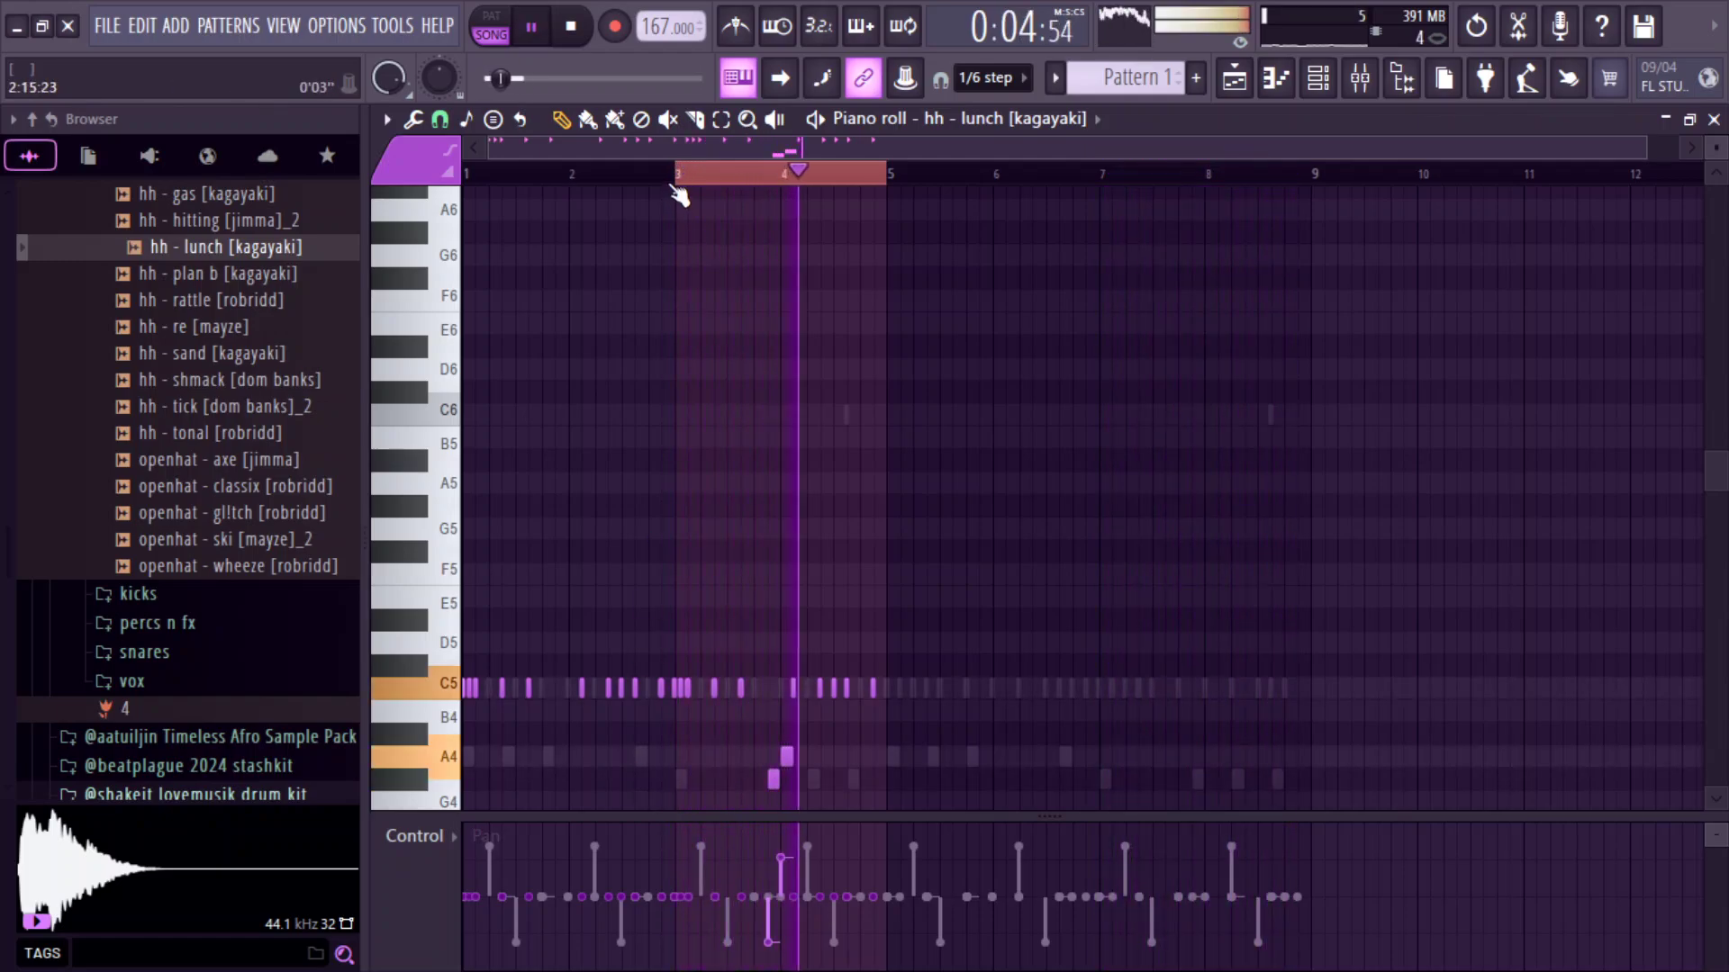
Duplicate the whole four-bar hh - lunch pattern into bars 5 to 8 and return to the channel rack.
key(ctrl+a)
key(ctrl+b)
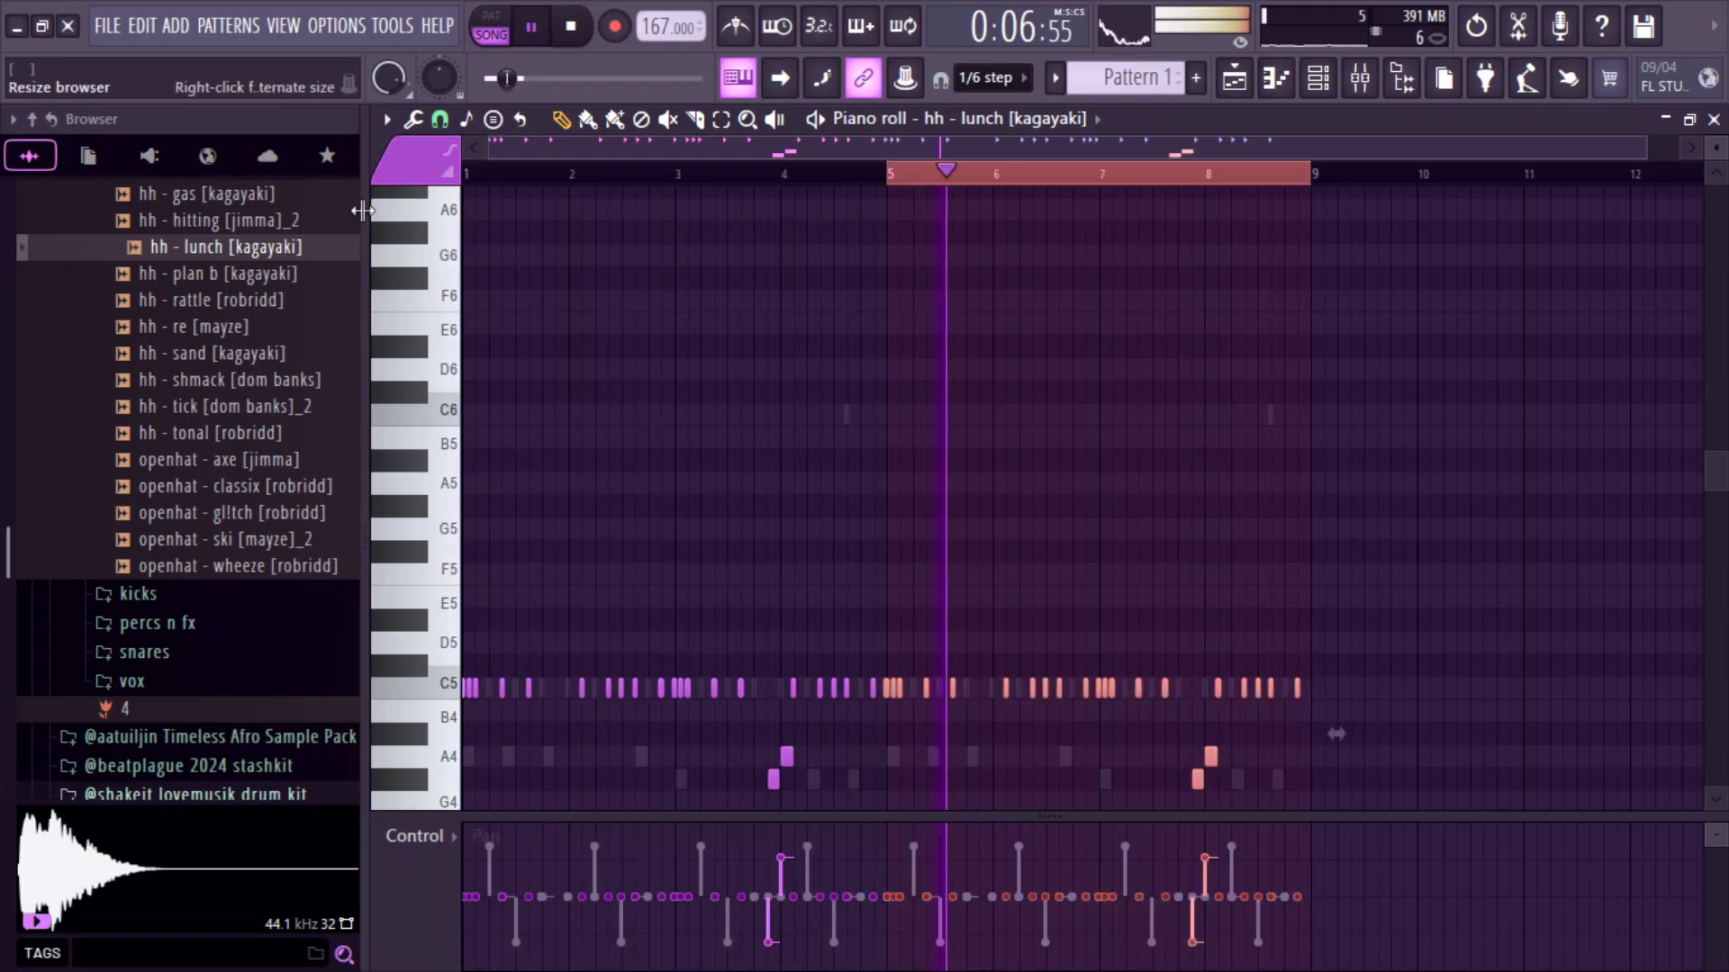
click(1245, 86)
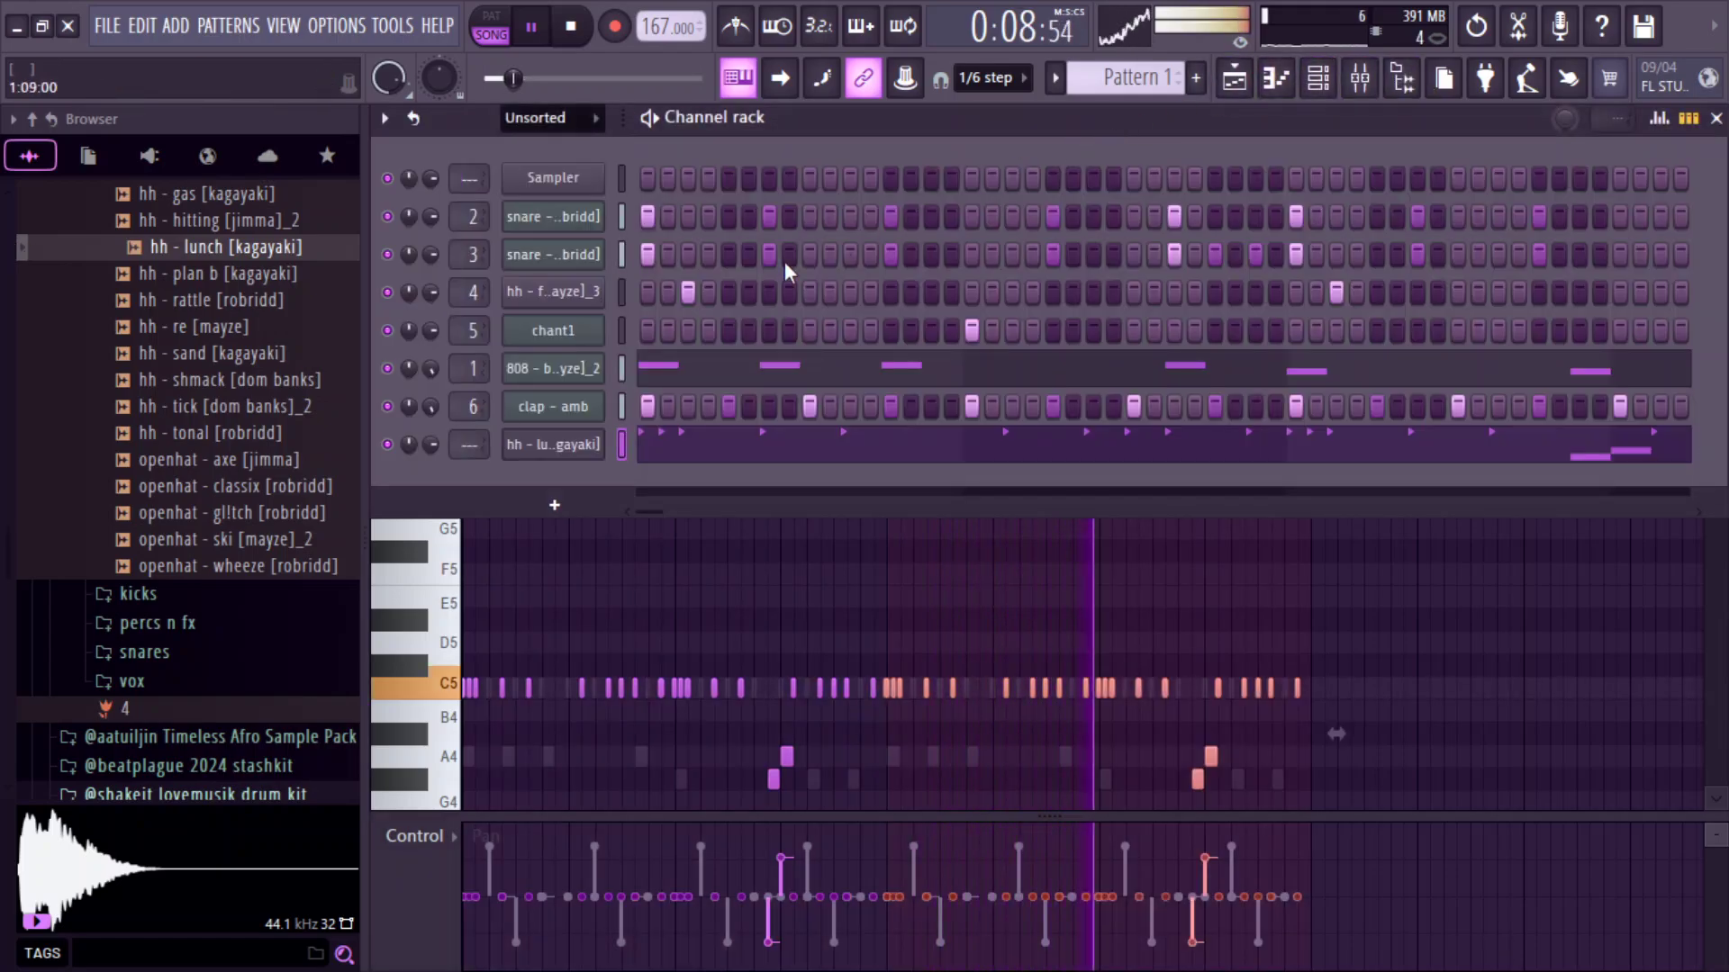
Preview 808 - fatty and 808 - halfnhalf from the kit's 808s n bass folder and add 808 - halfnhalf as a channel below 808 - booly.
scroll(238, 498, up, 5)
scroll(239, 498, up, 3)
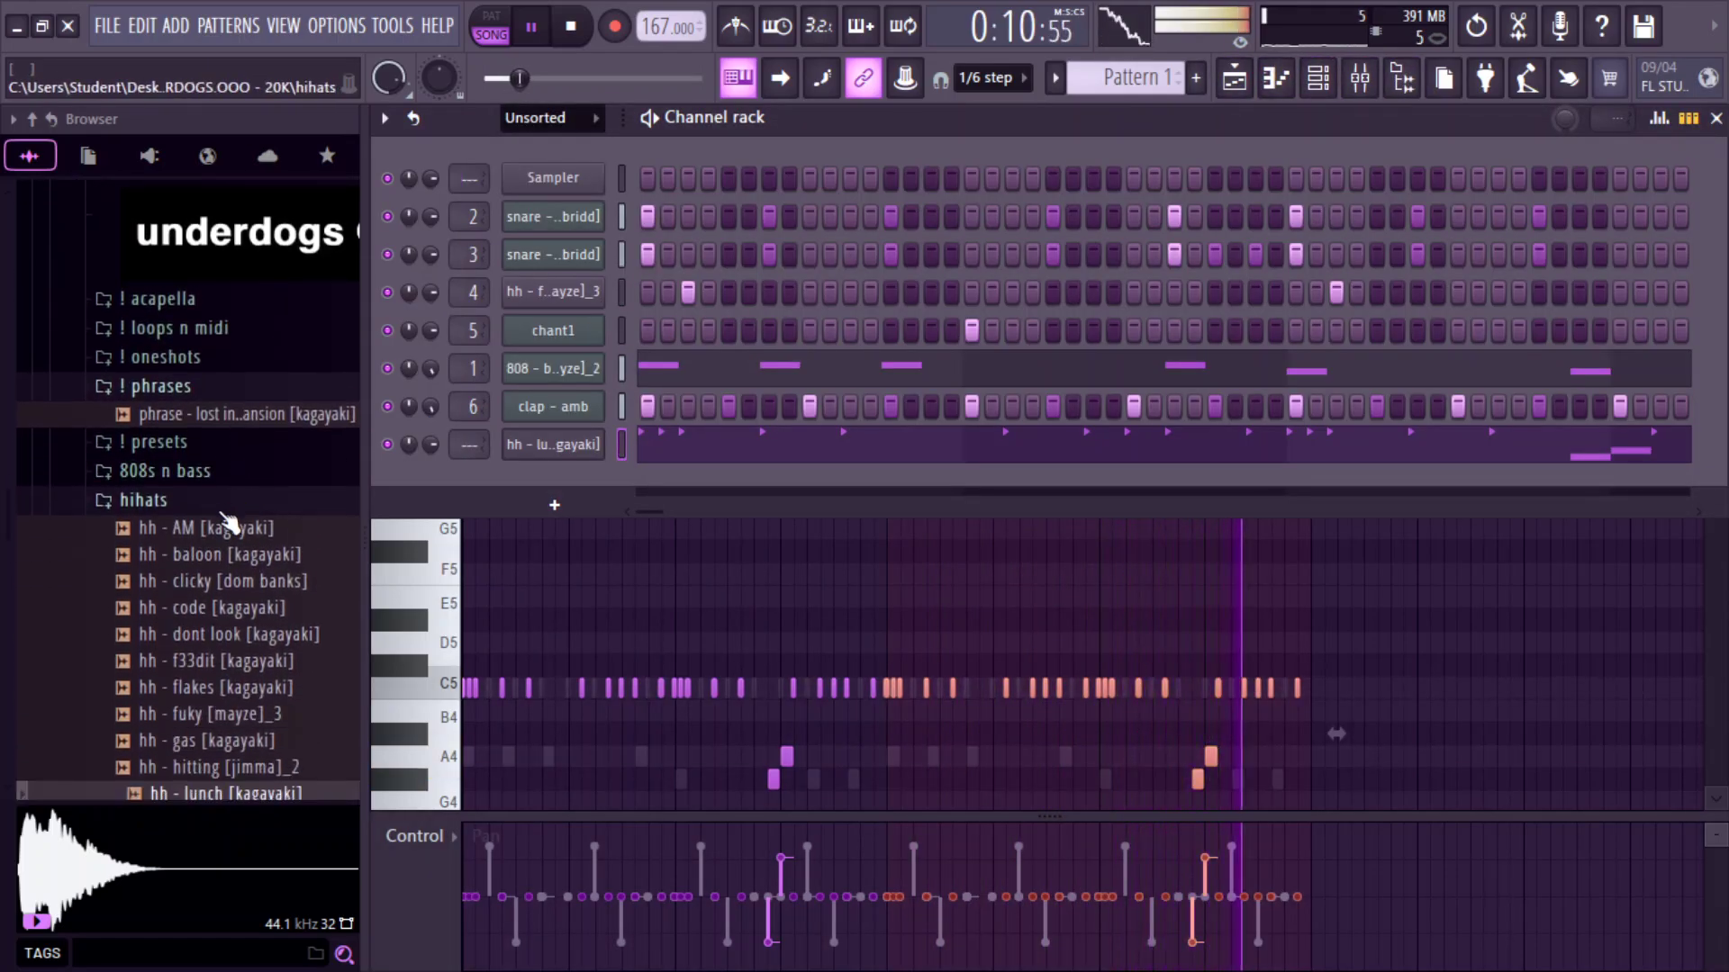
click(225, 478)
click(219, 515)
click(204, 540)
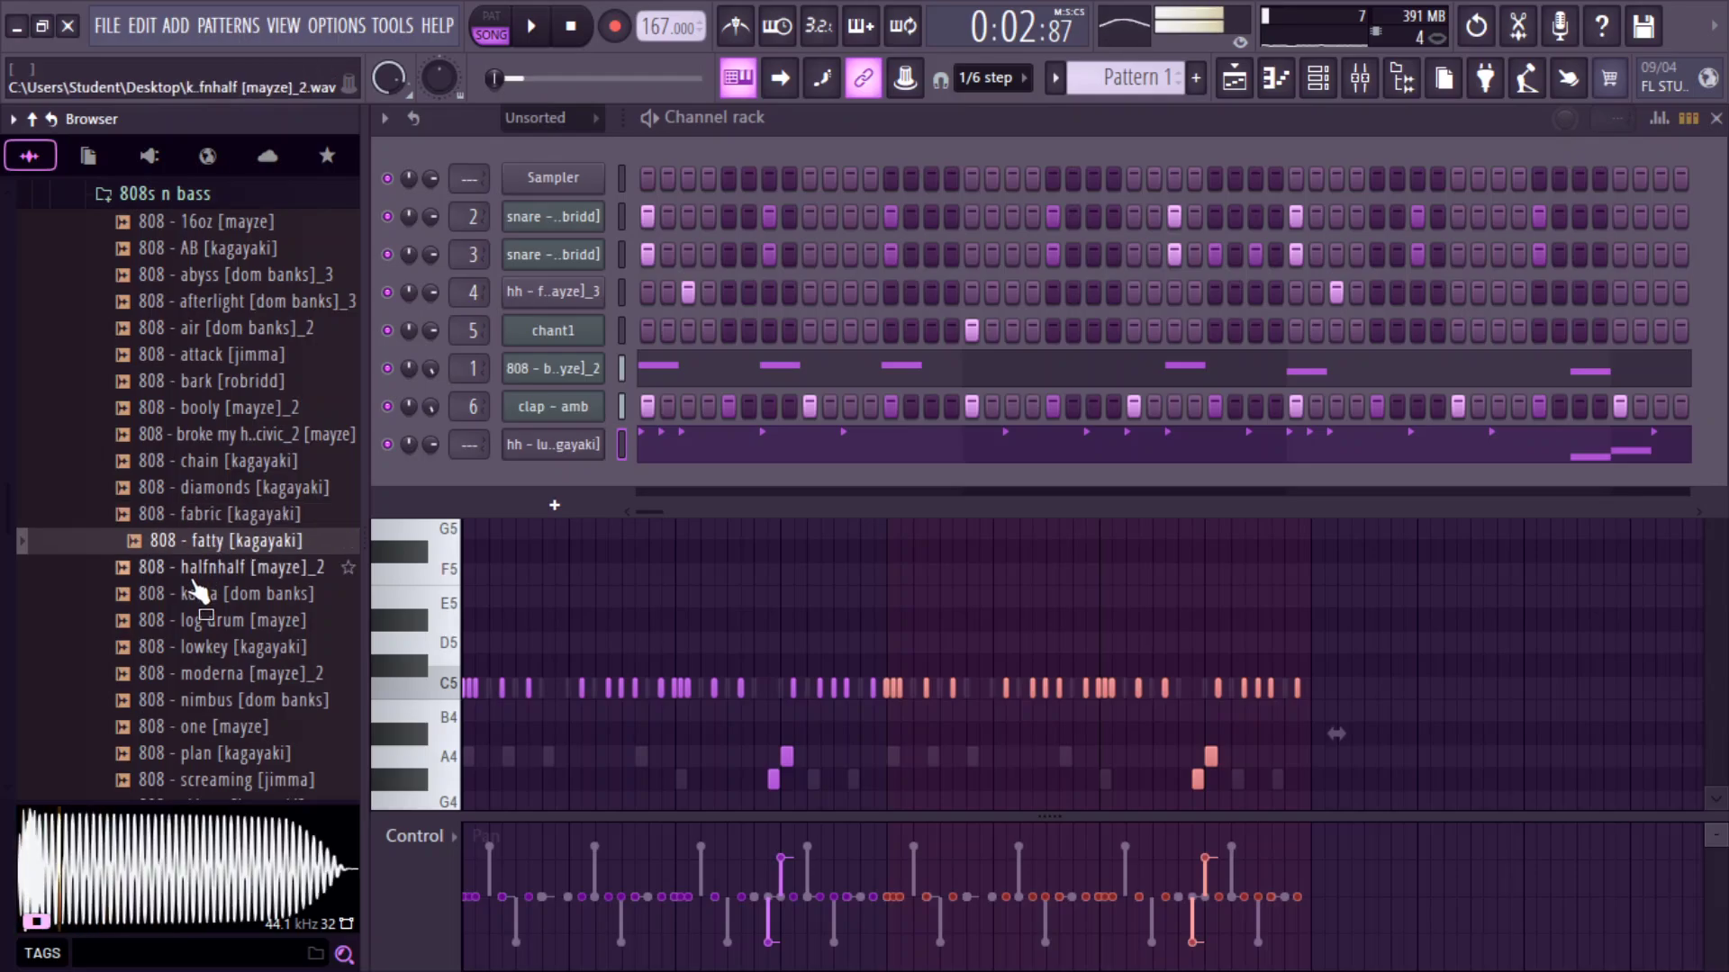
click(205, 567)
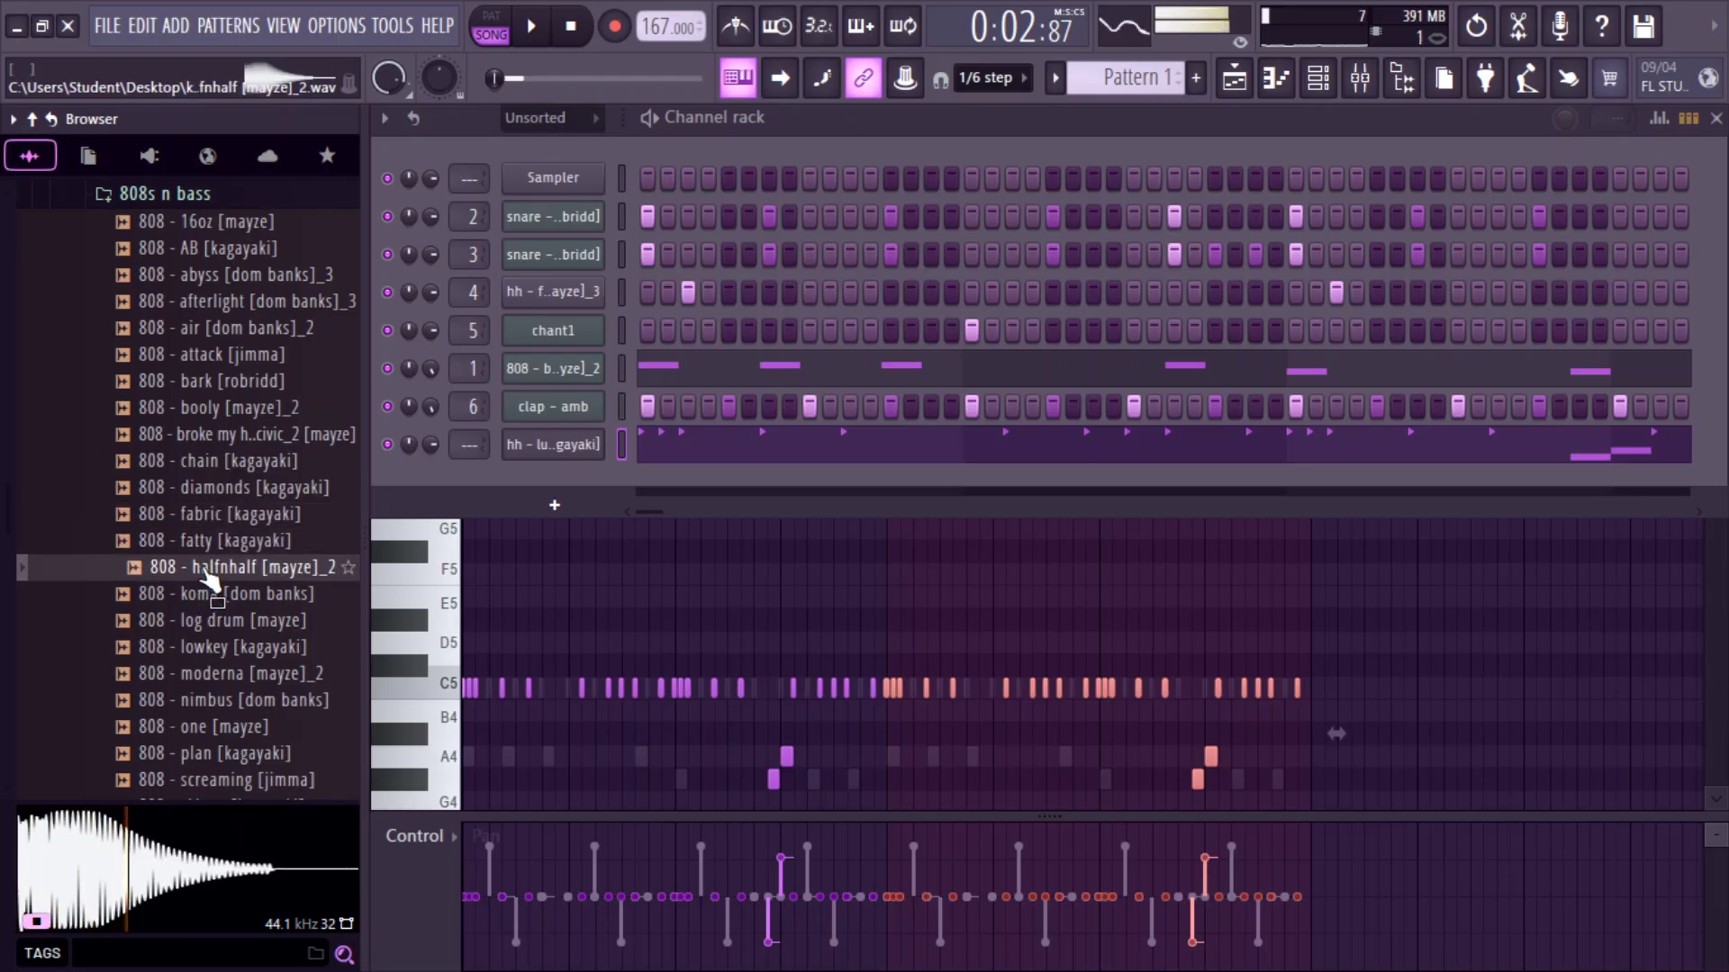
drag(209, 583, 572, 400)
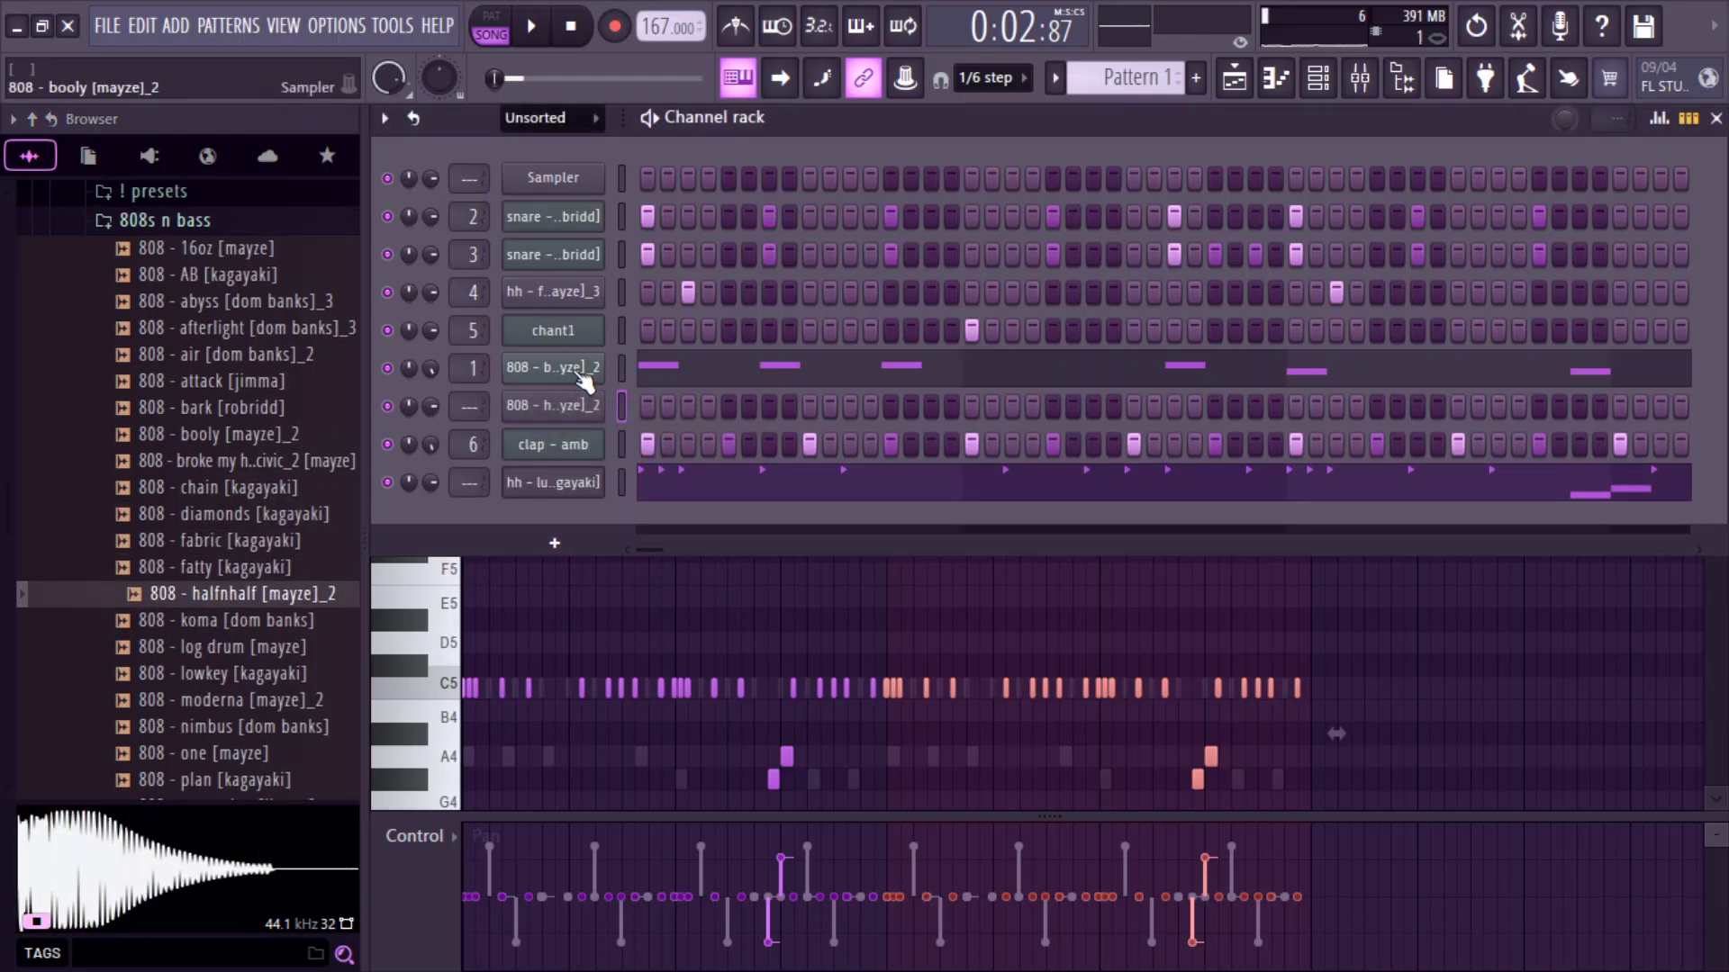
Check the cut group of 808 - booly and set 808 - halfnhalf to the same one, cut 4 by 4.
click(581, 369)
click(624, 380)
drag(769, 335, 785, 505)
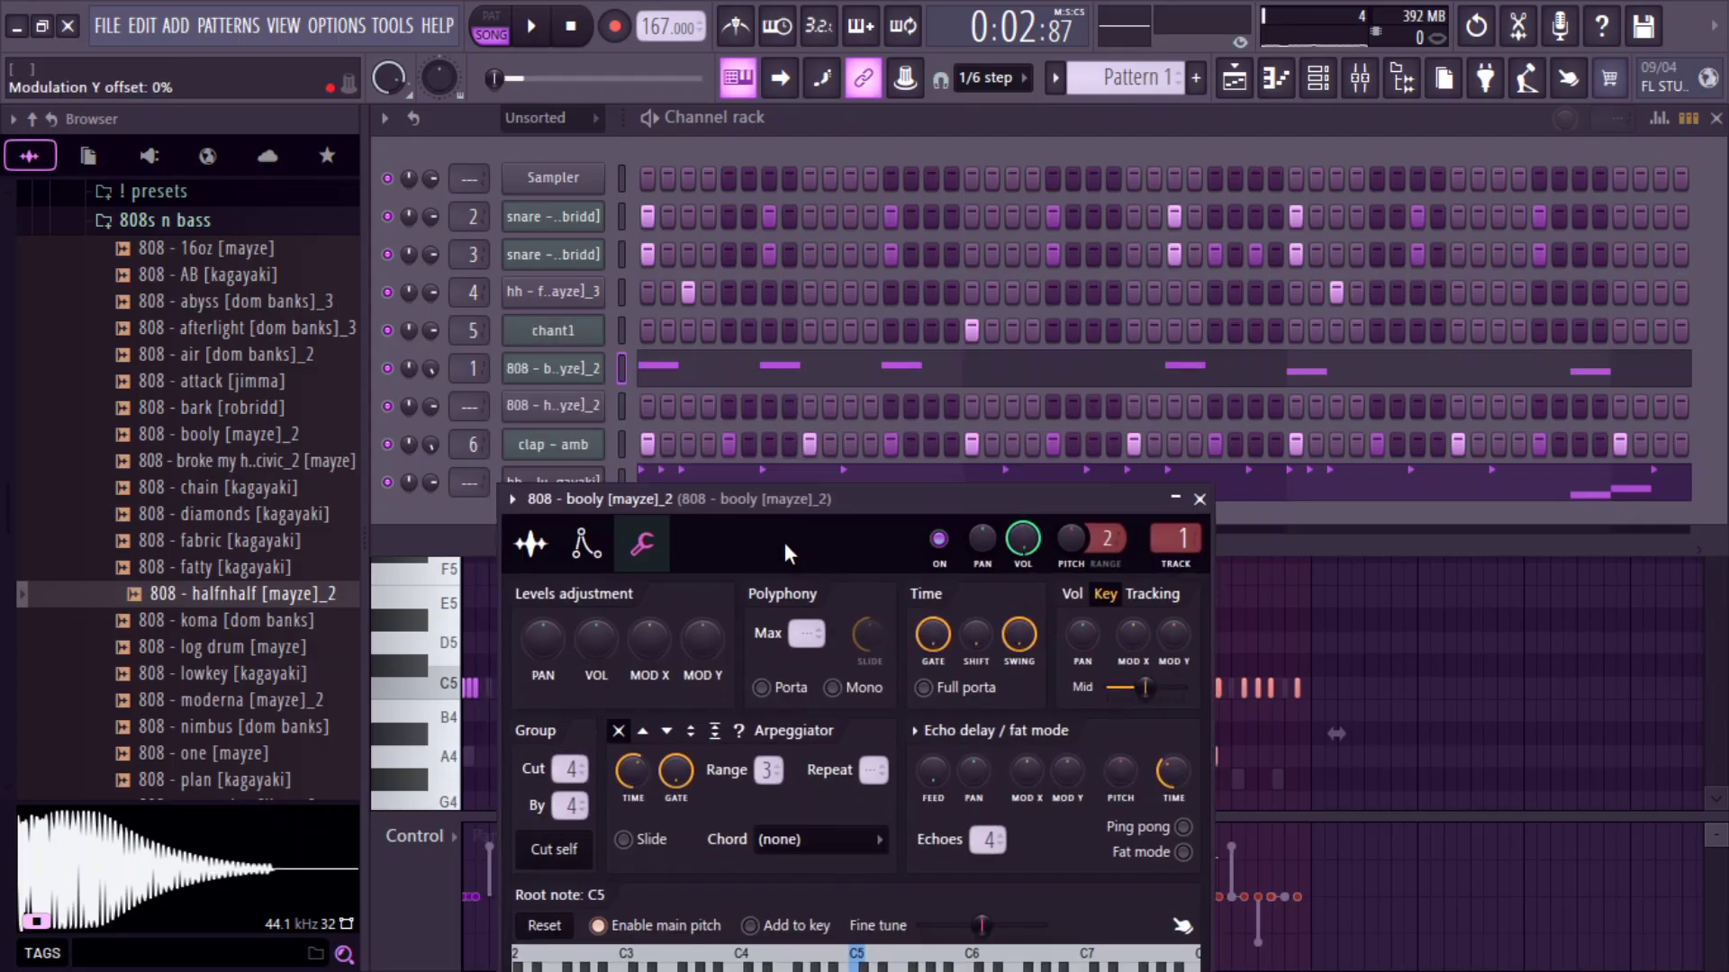
click(552, 406)
click(745, 502)
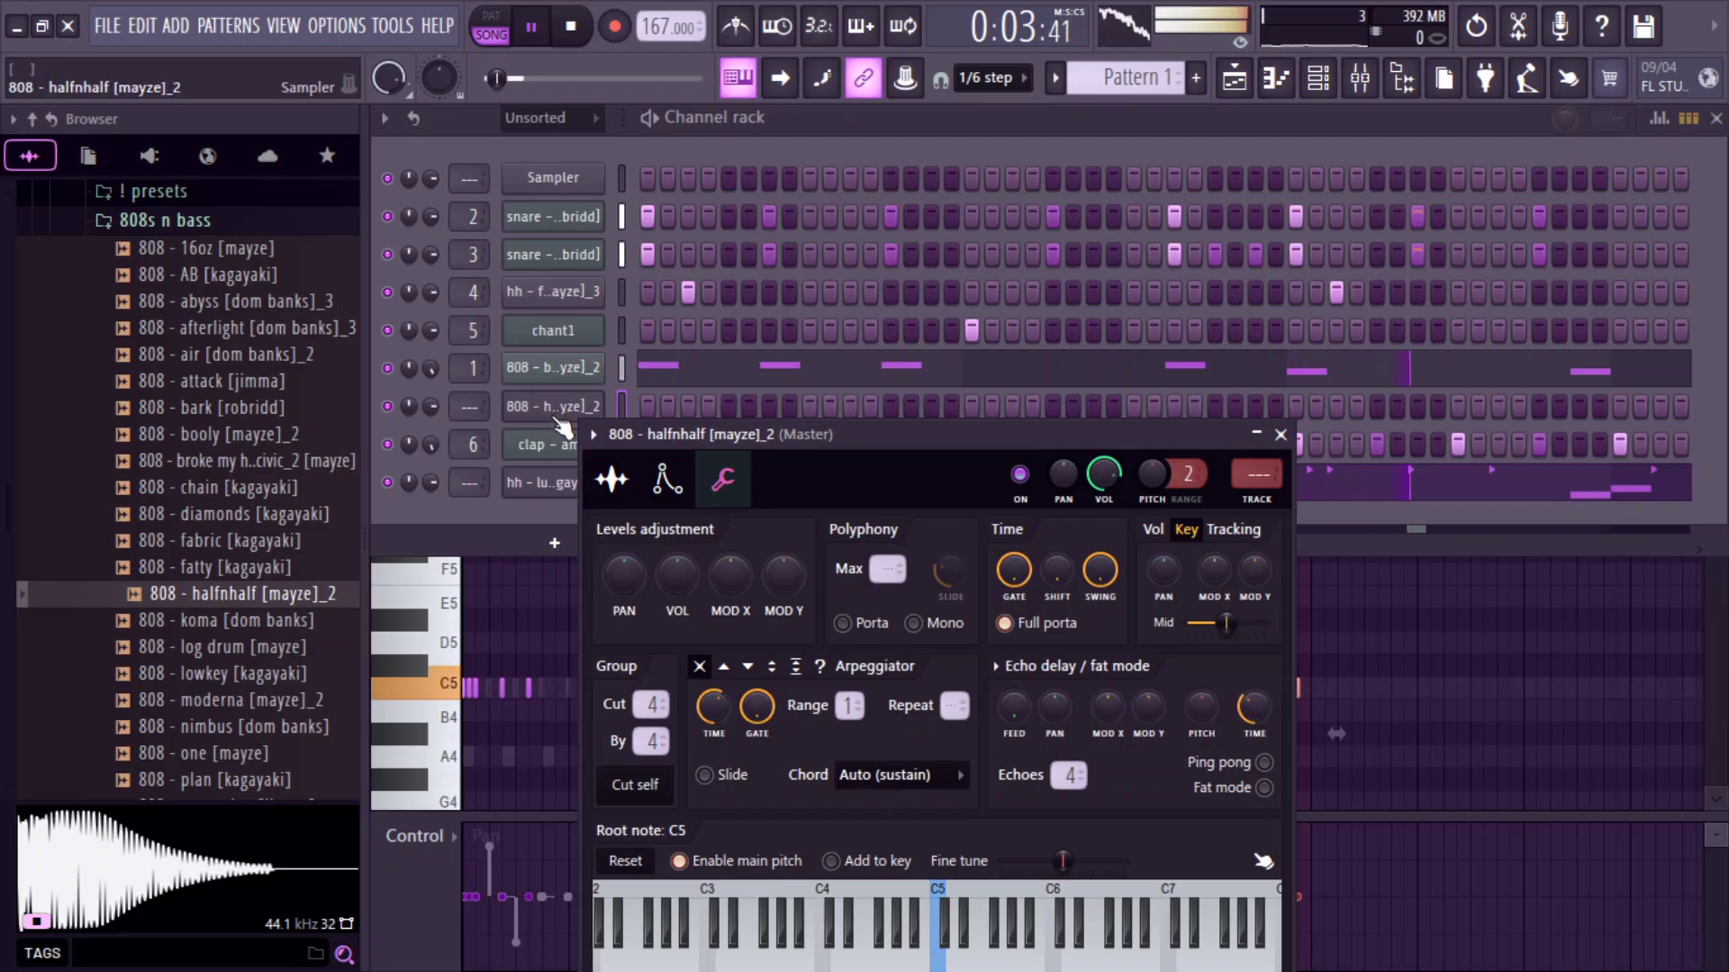
Place short 808 - halfnhalf notes: A4 at 2:05:00 with its pan reset to centre, plus G#4 and G#5 in bar 3.
right_click(599, 406)
click(623, 401)
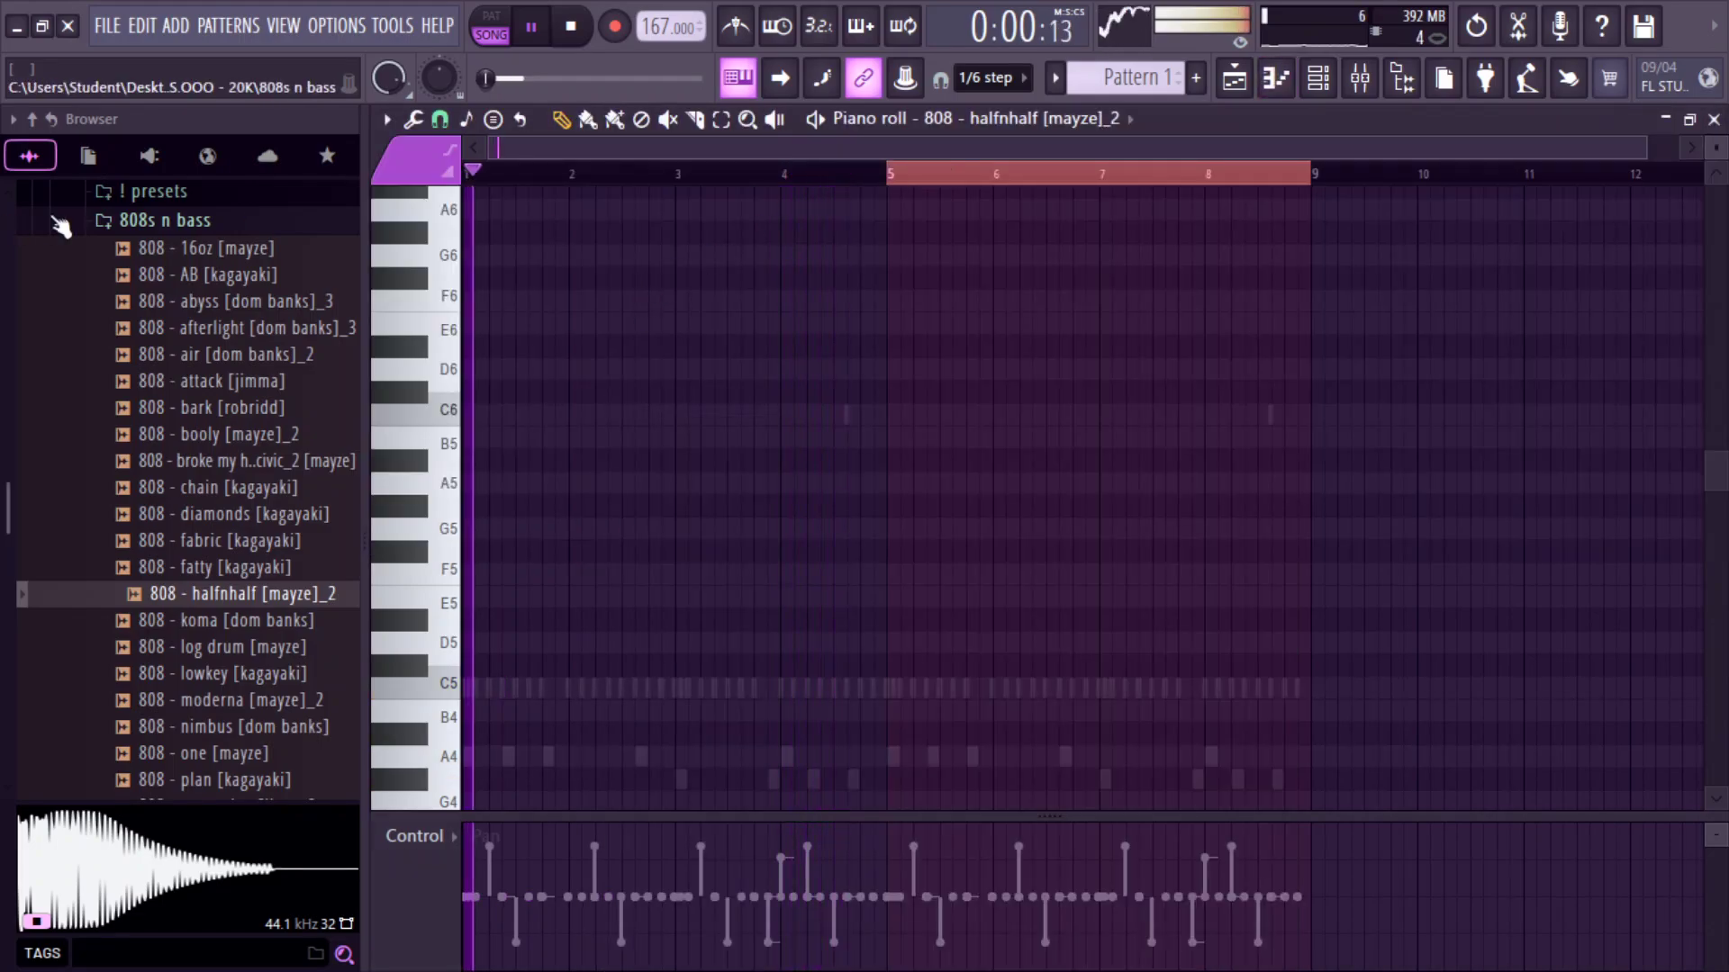
key(space)
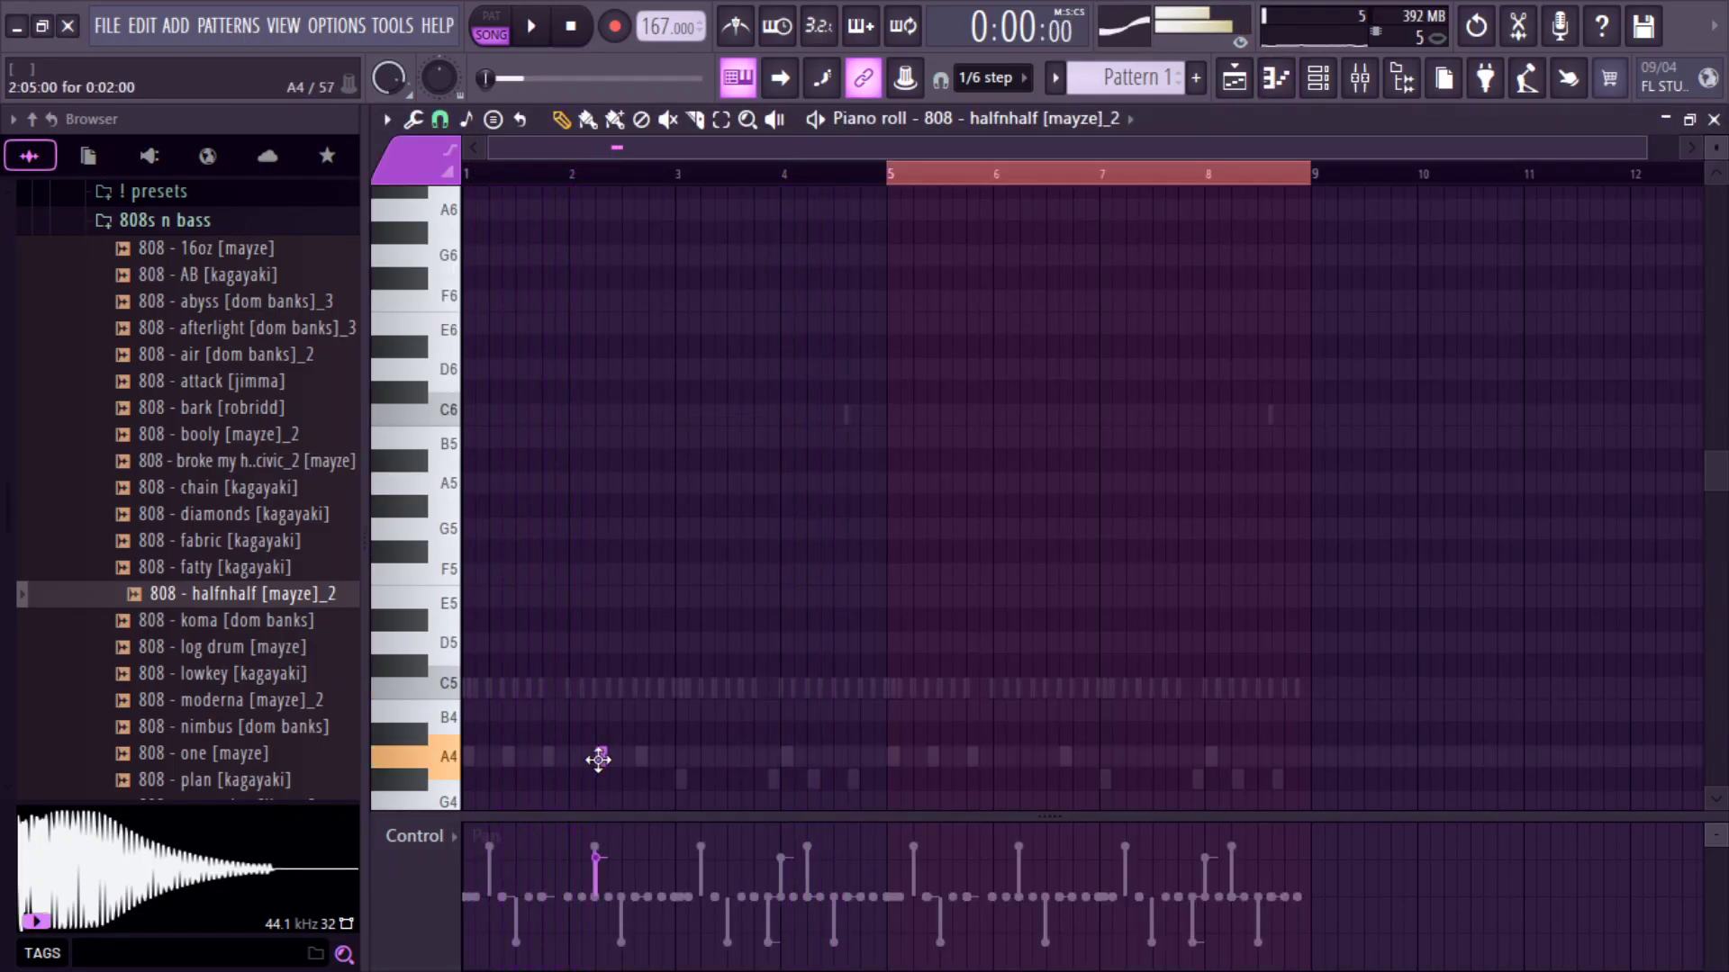
double_click(600, 758)
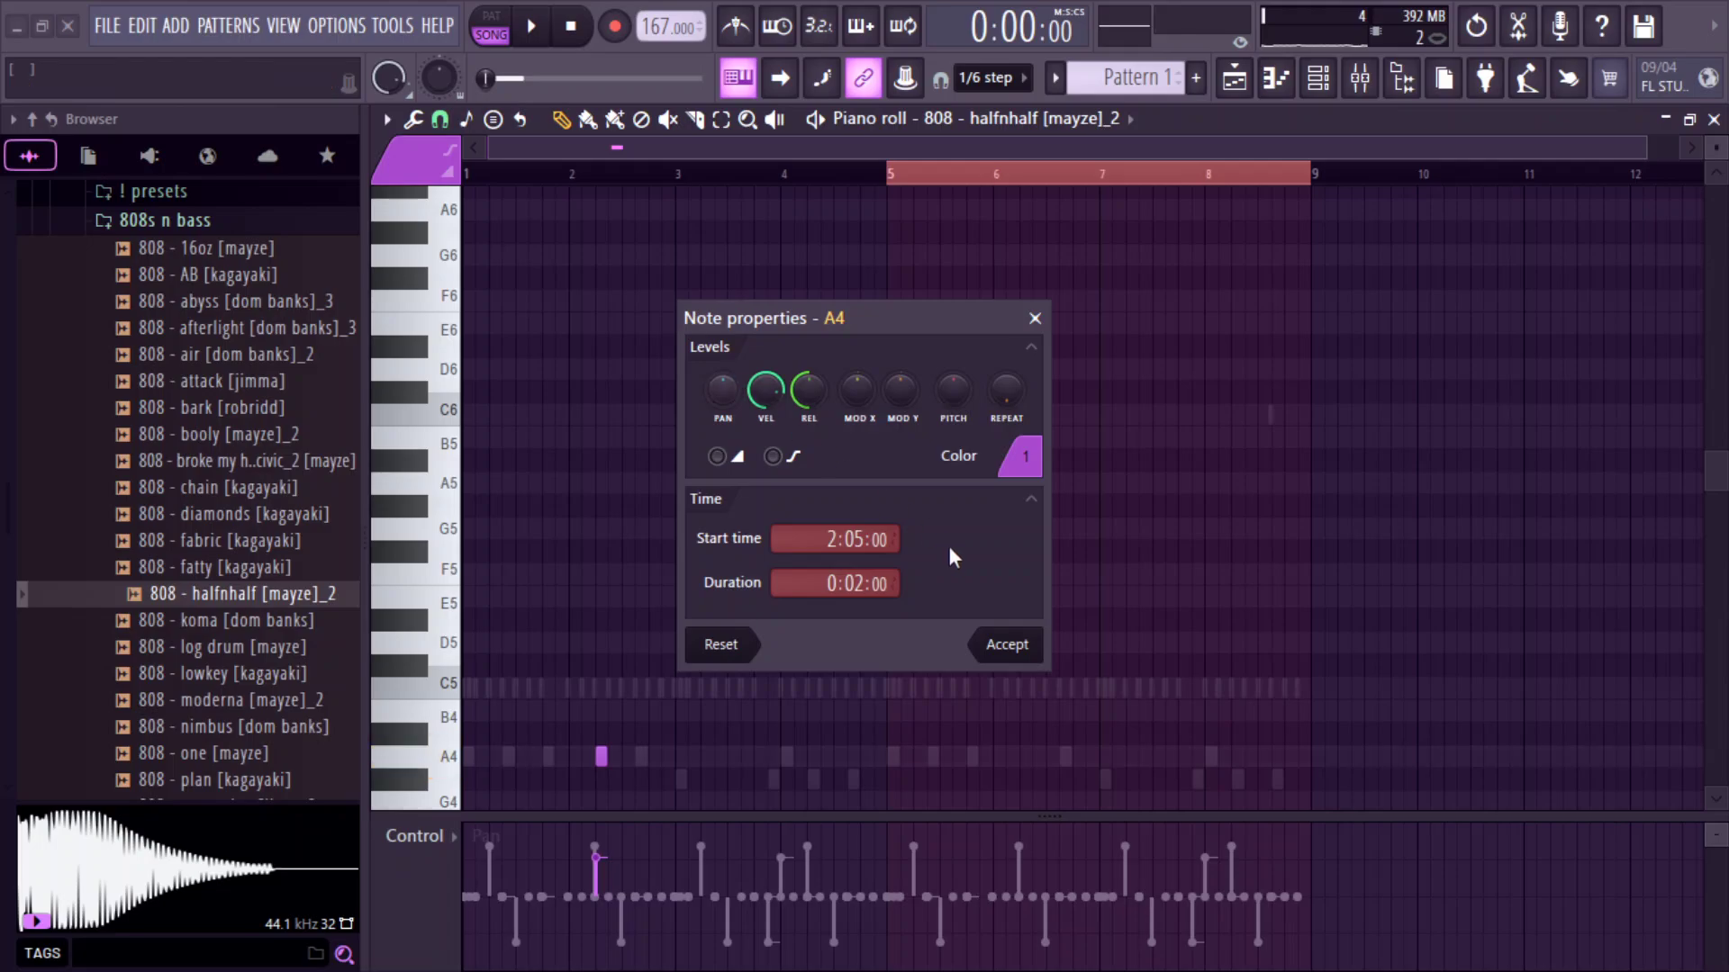
click(990, 648)
key(space)
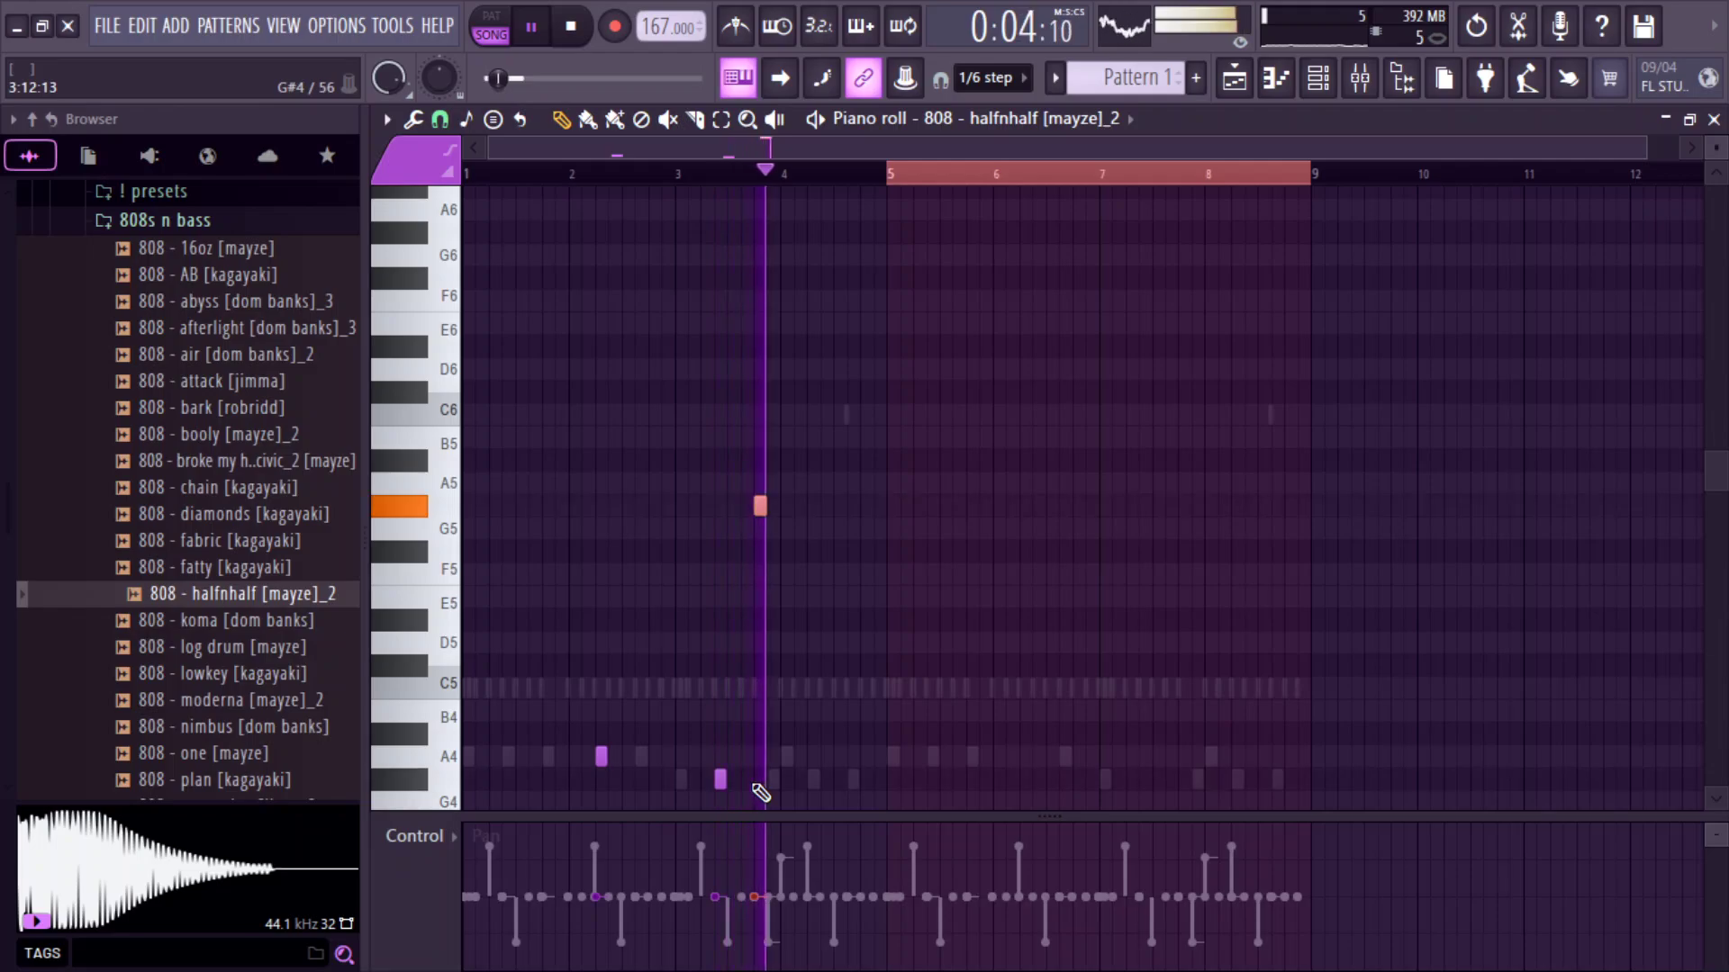
Duplicate the 808 - halfnhalf notes of bars 1 to 4 into bars 5 to 8 and delete the copied G#5 note in bar 7.
key(ctrl+a)
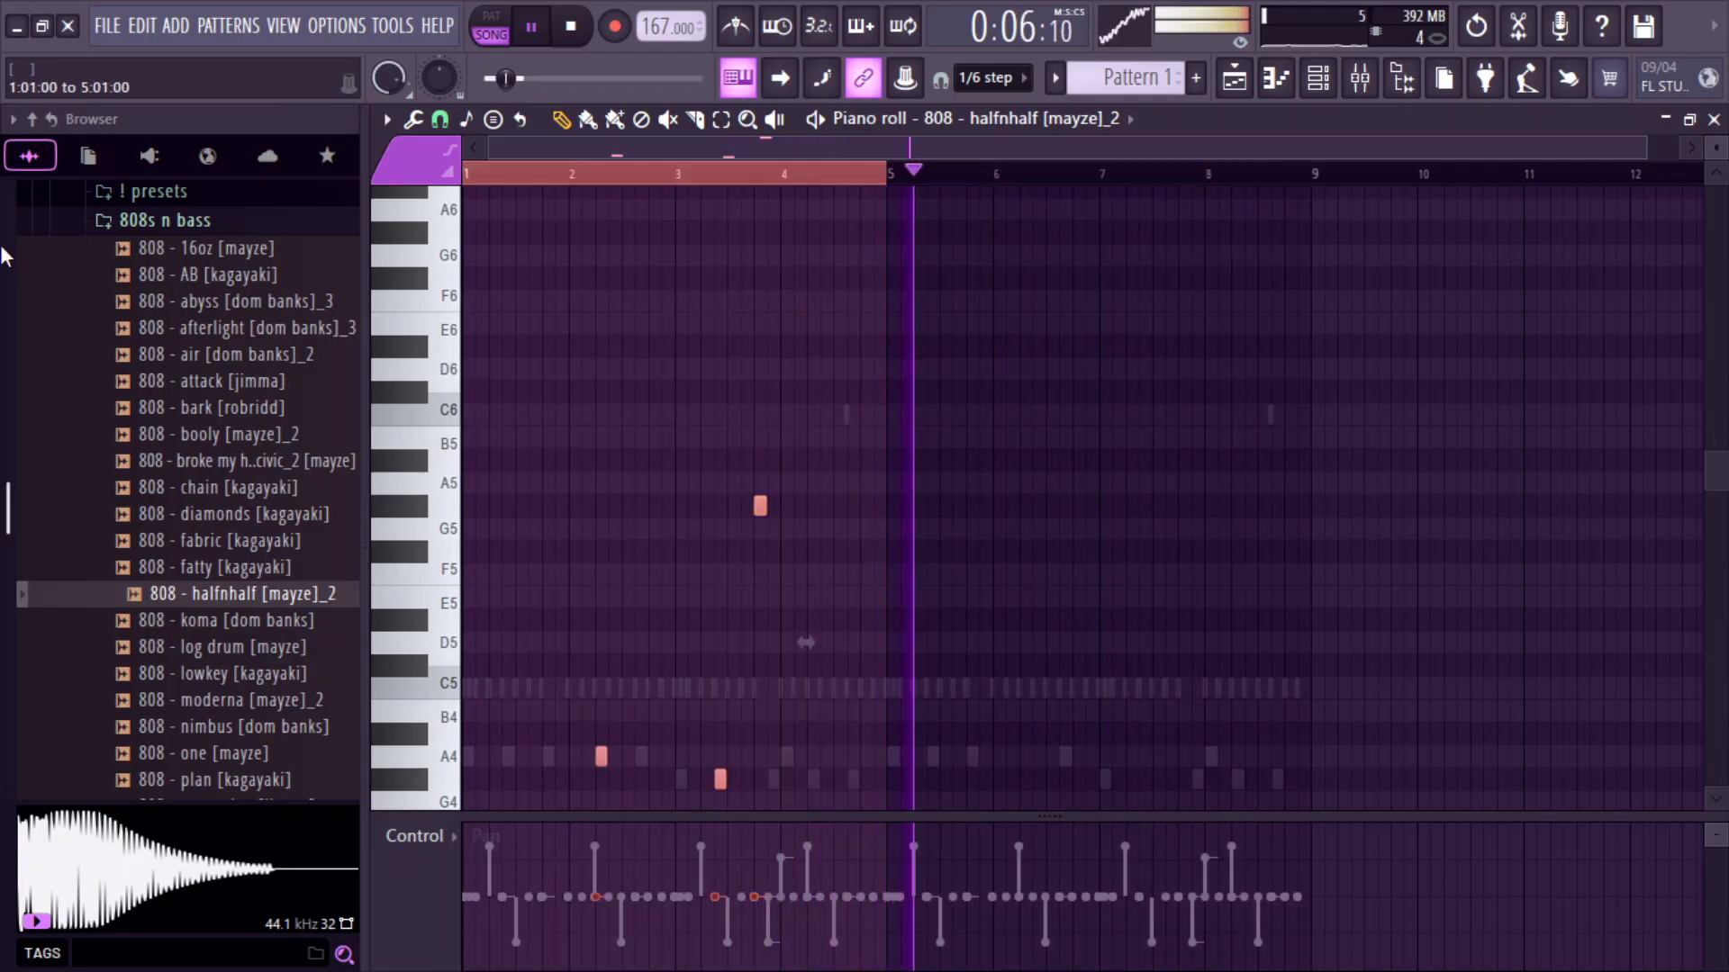
key(ctrl+b)
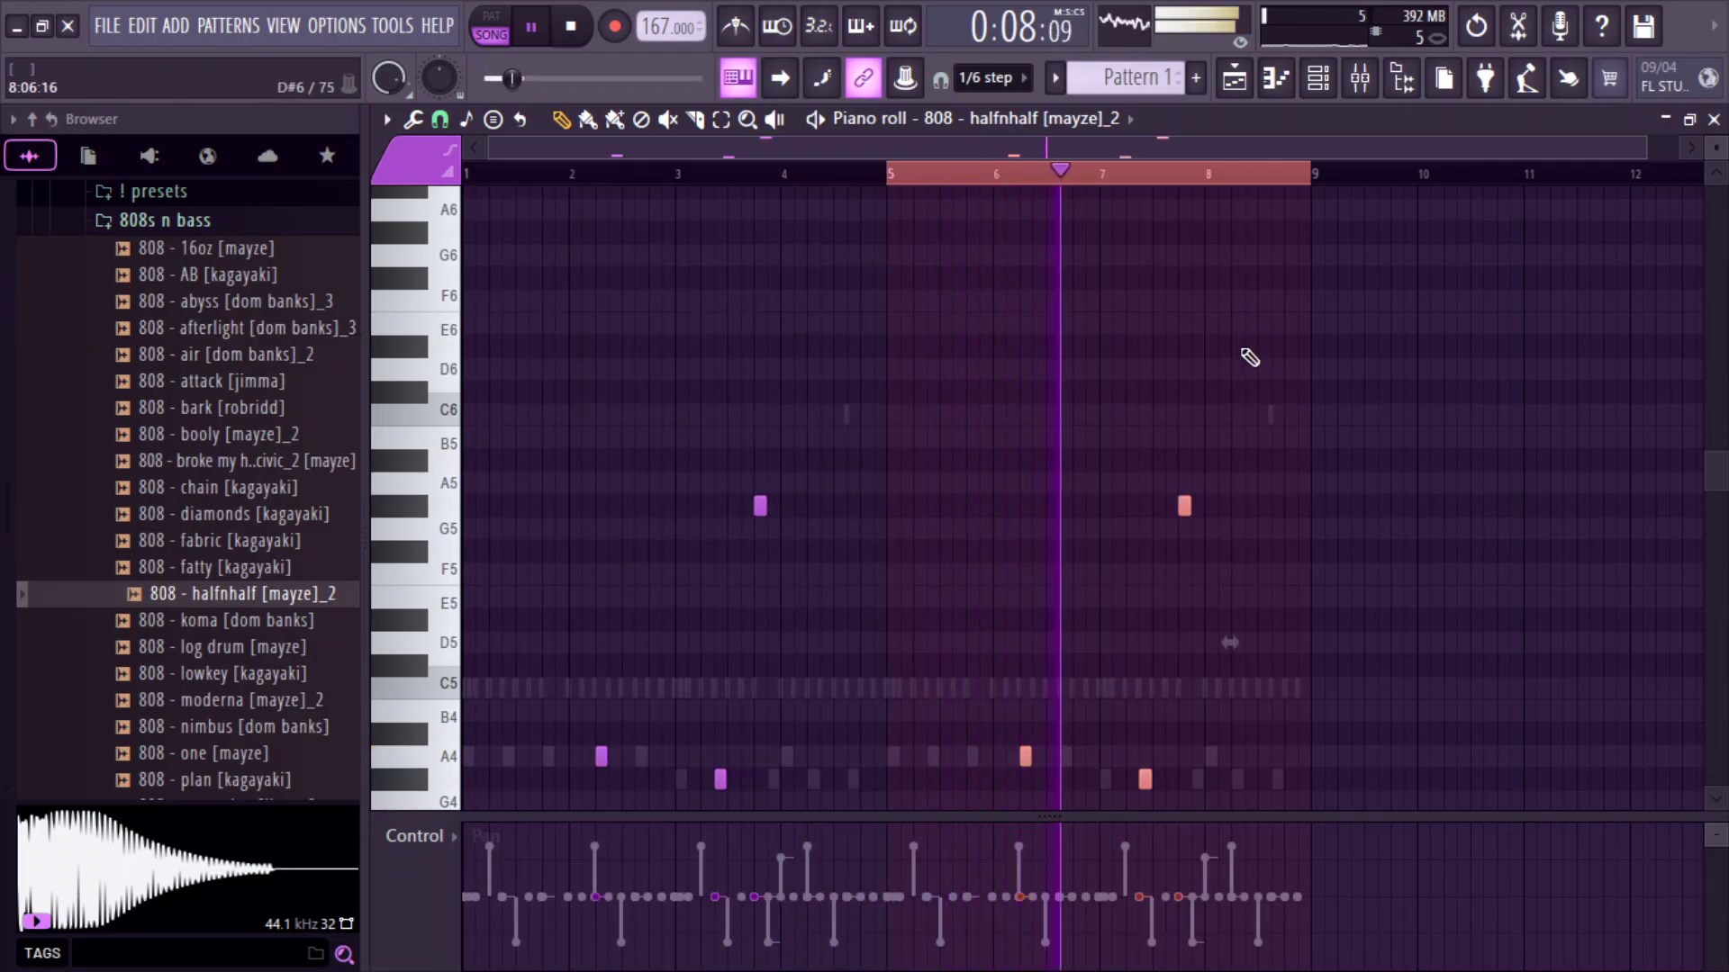
right_click(1184, 505)
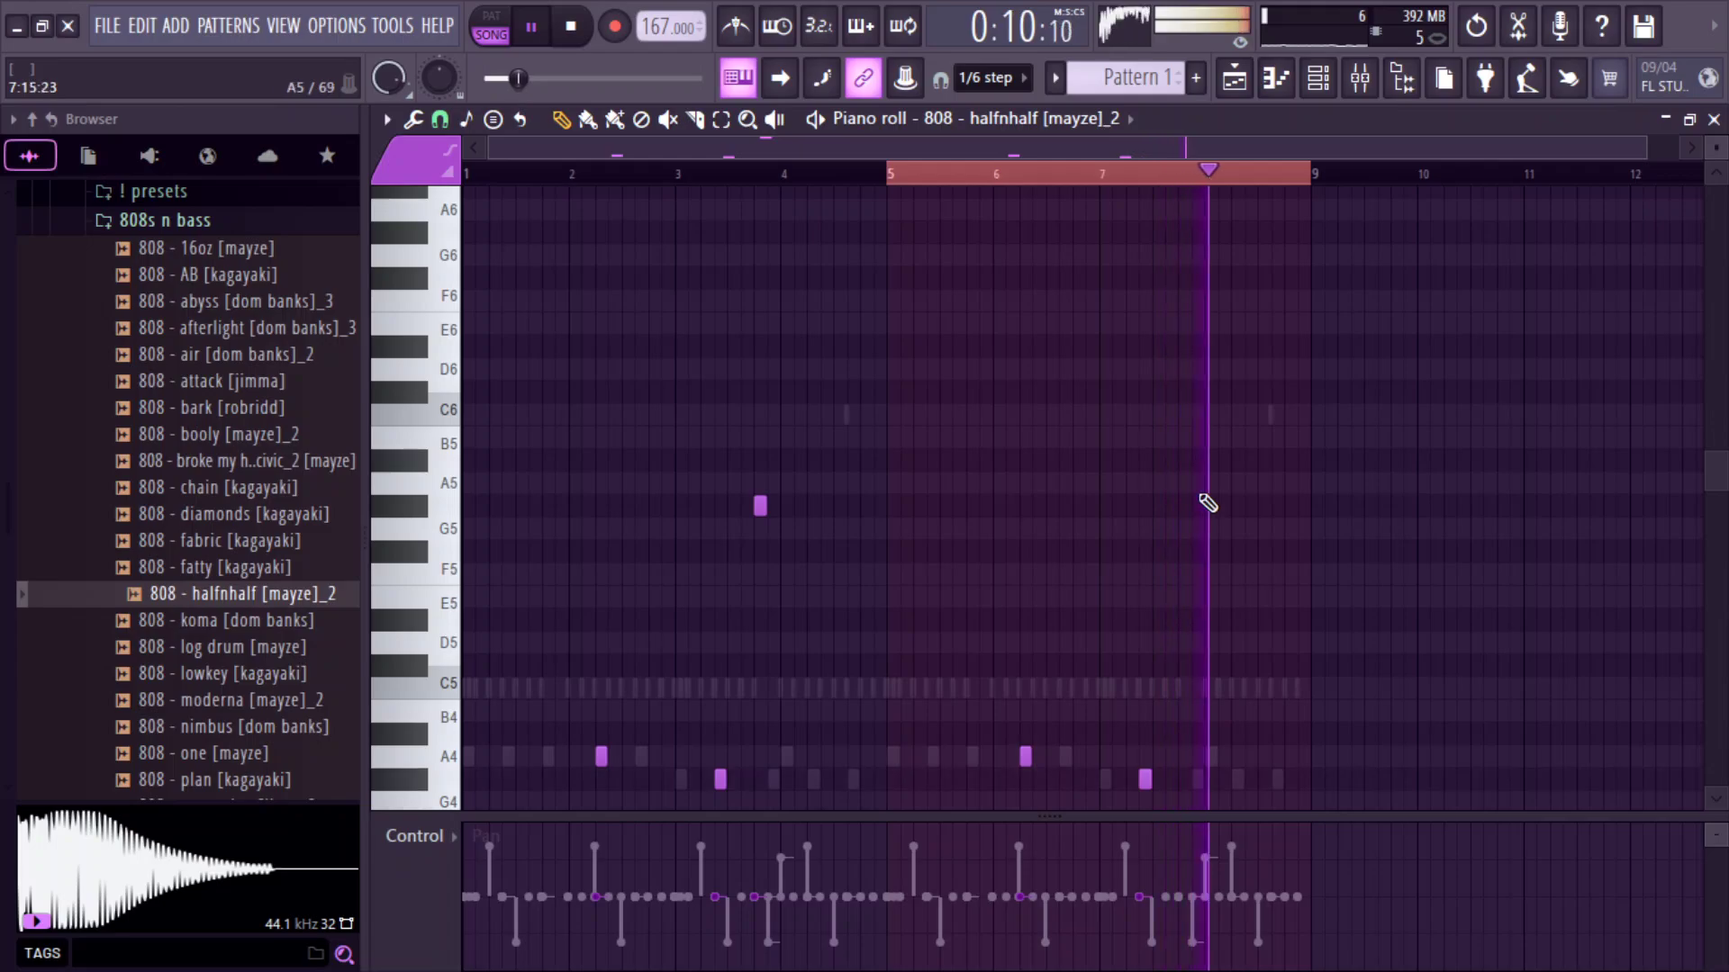
Route the 808 - halfnhalf channel to free mixer track 7, raise that track's volume to 110% and play back the beat.
click(1317, 77)
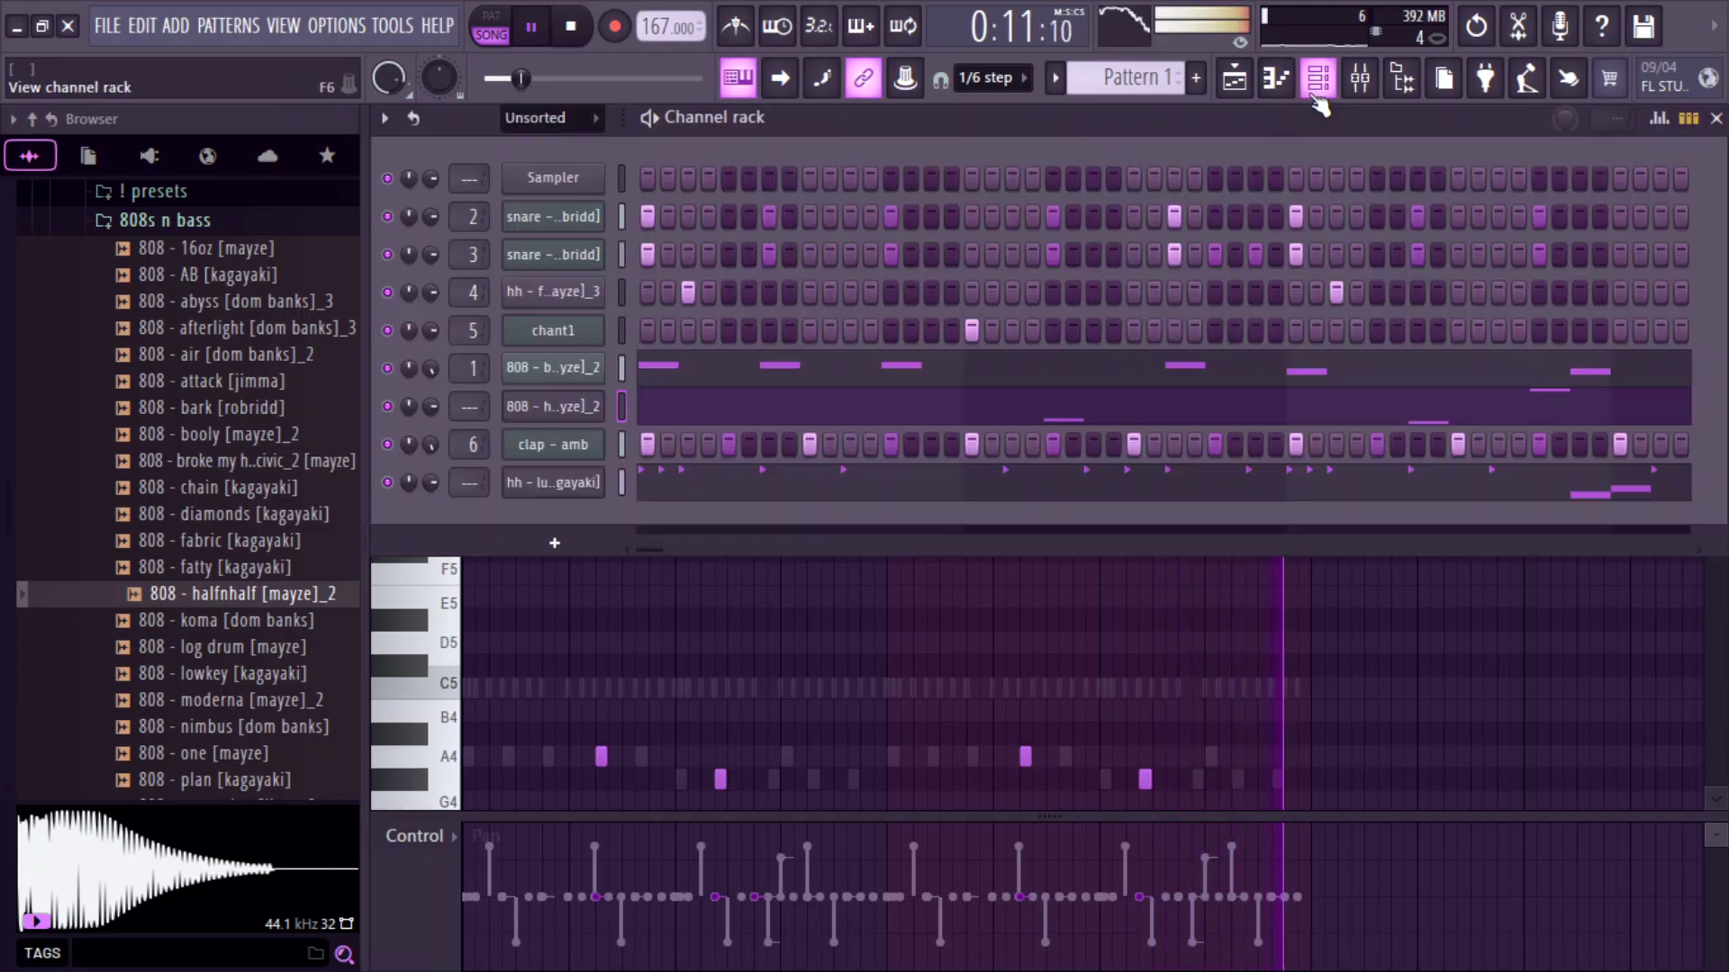
click(585, 413)
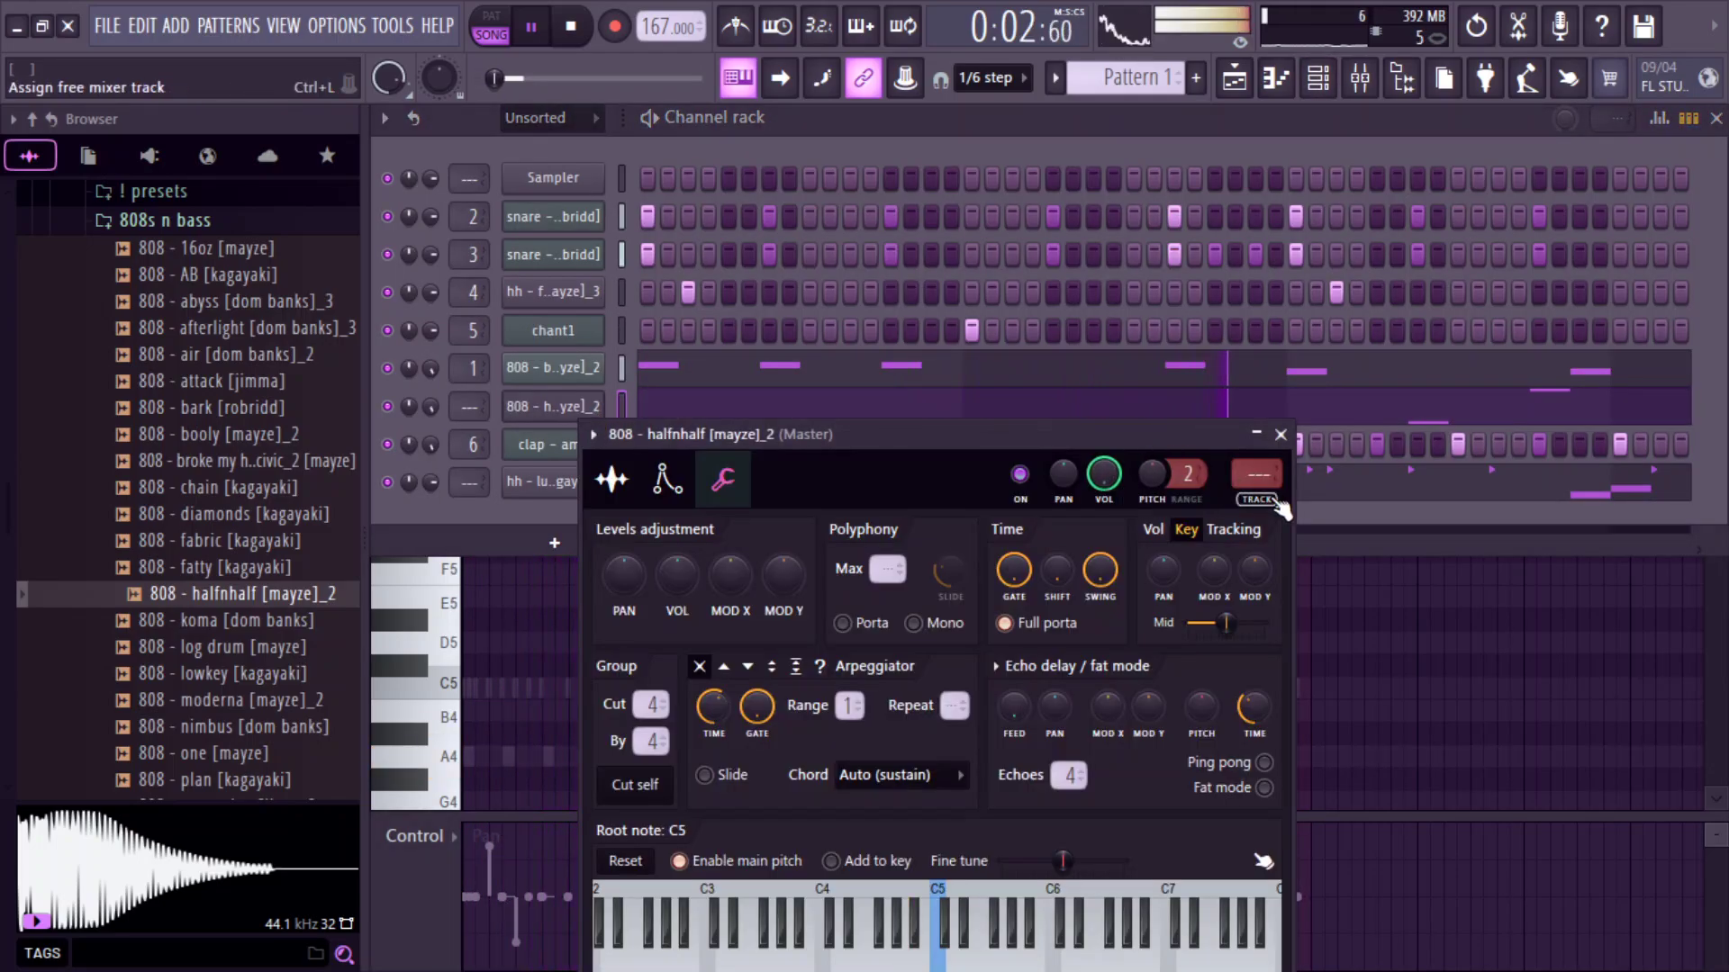
key(ctrl+l)
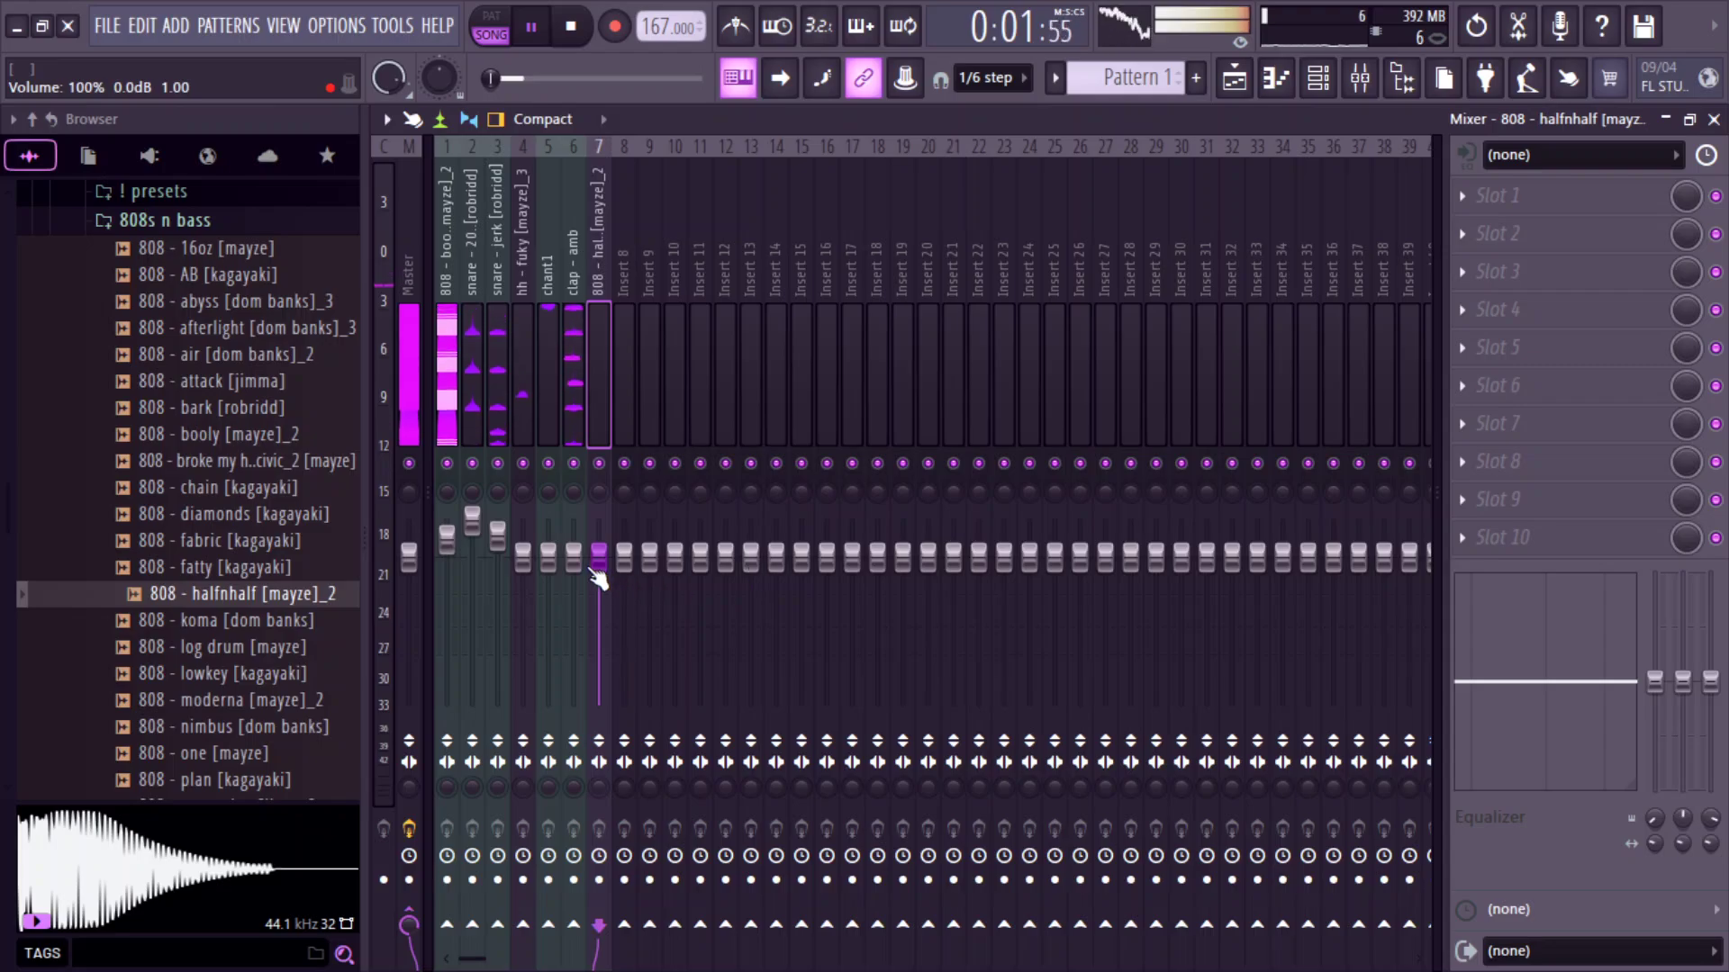
drag(598, 571, 604, 554)
key(space)
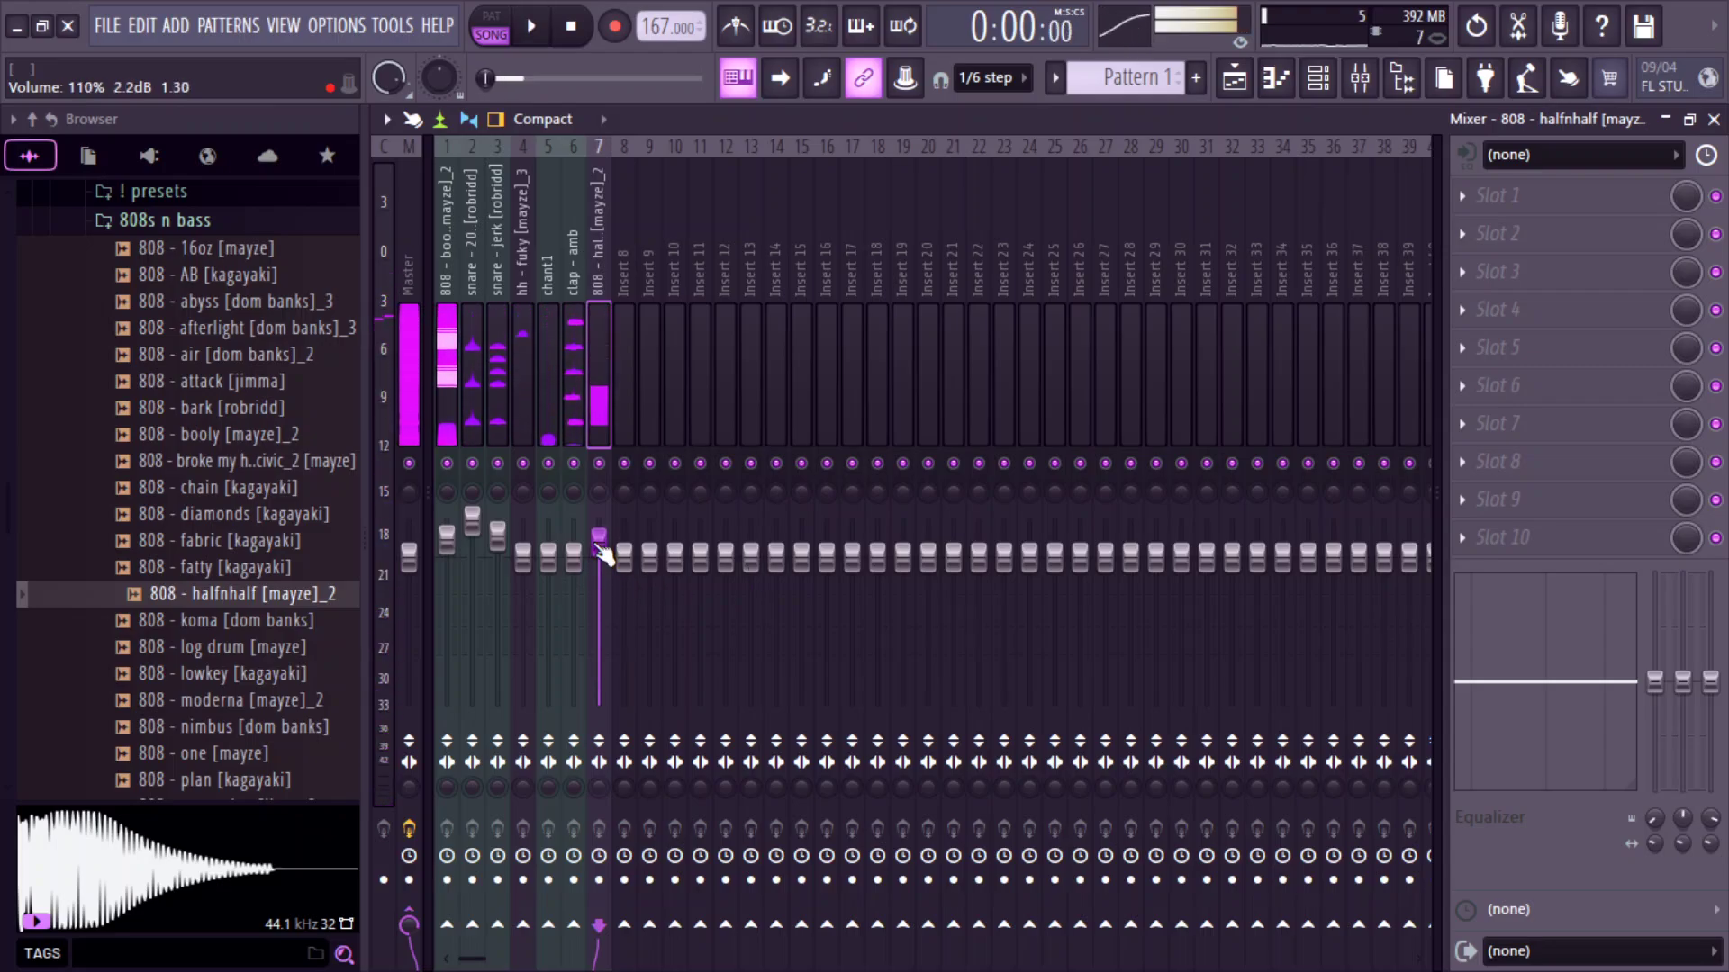
key(space)
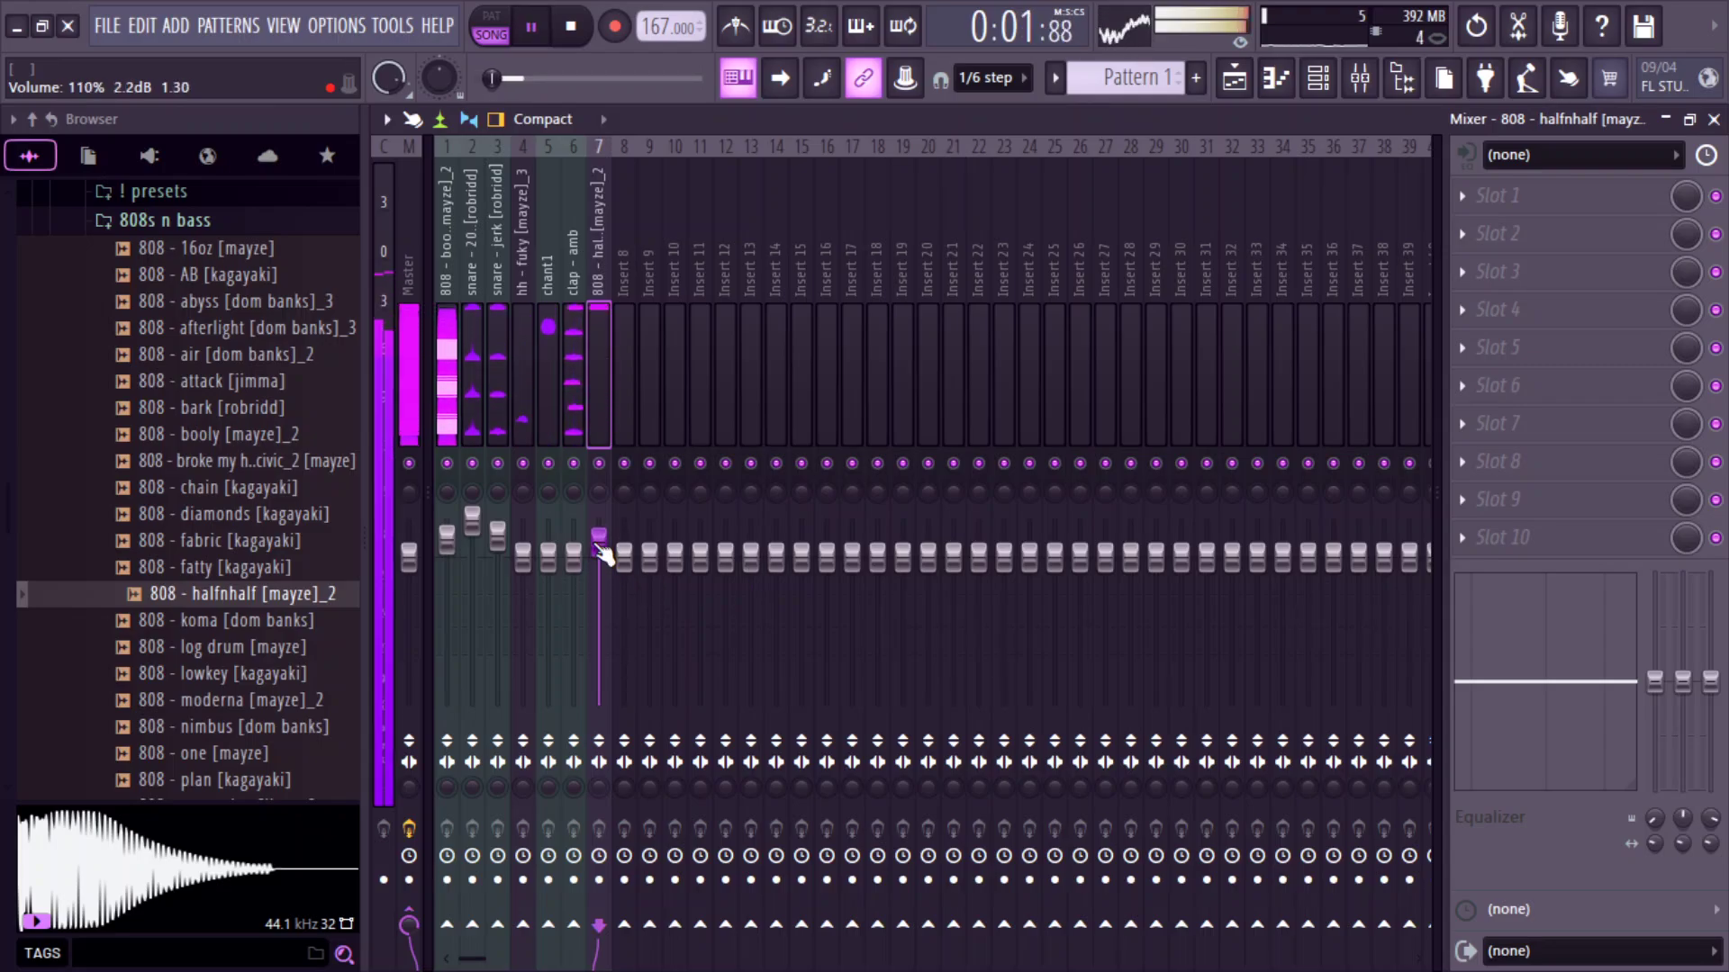
key(space)
key(space)
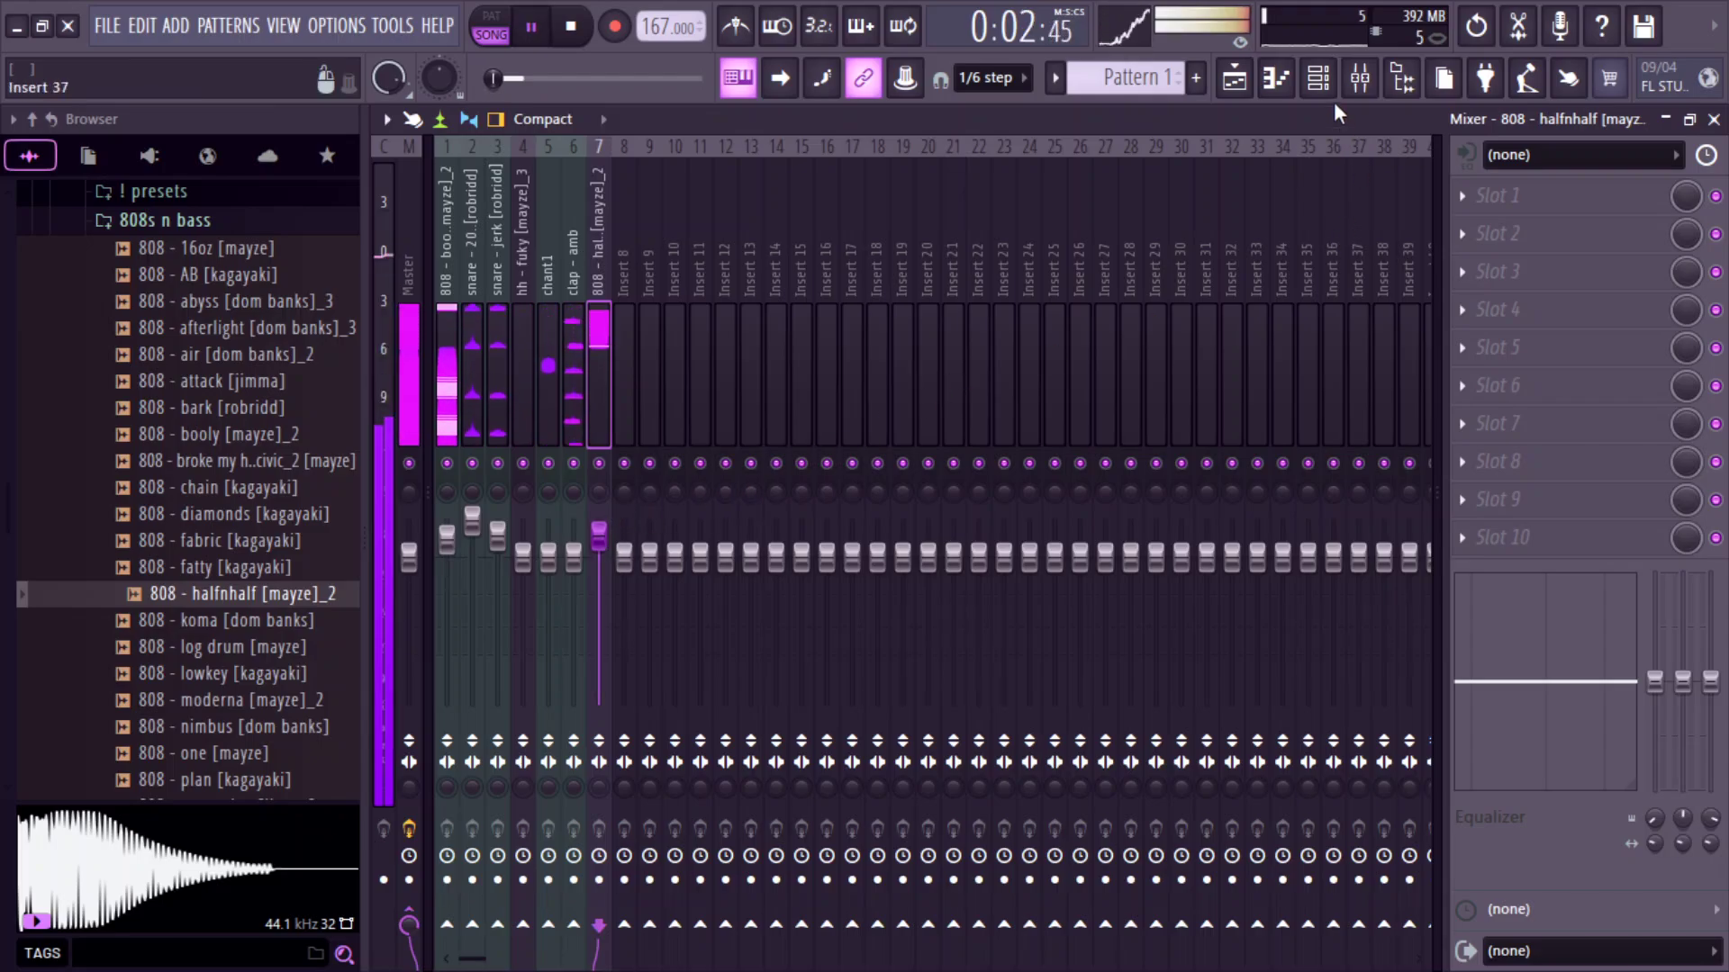
Raise the 808 - halfnhalf mixer track's volume to 117%.
click(1318, 78)
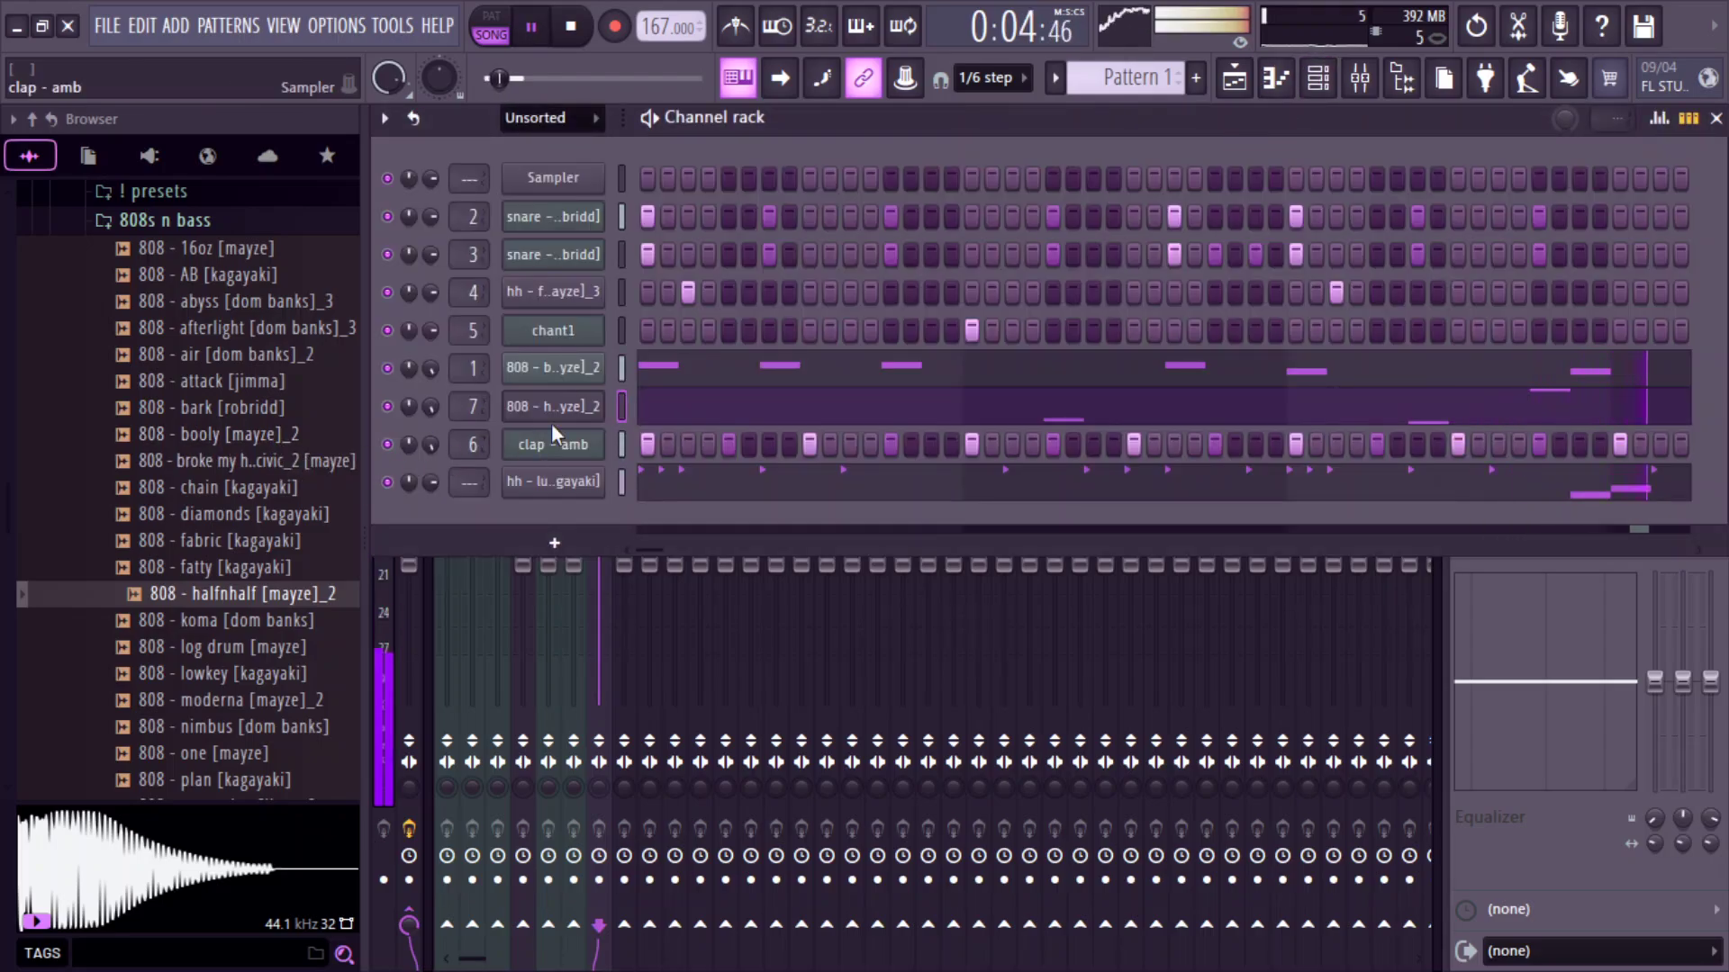
click(1359, 77)
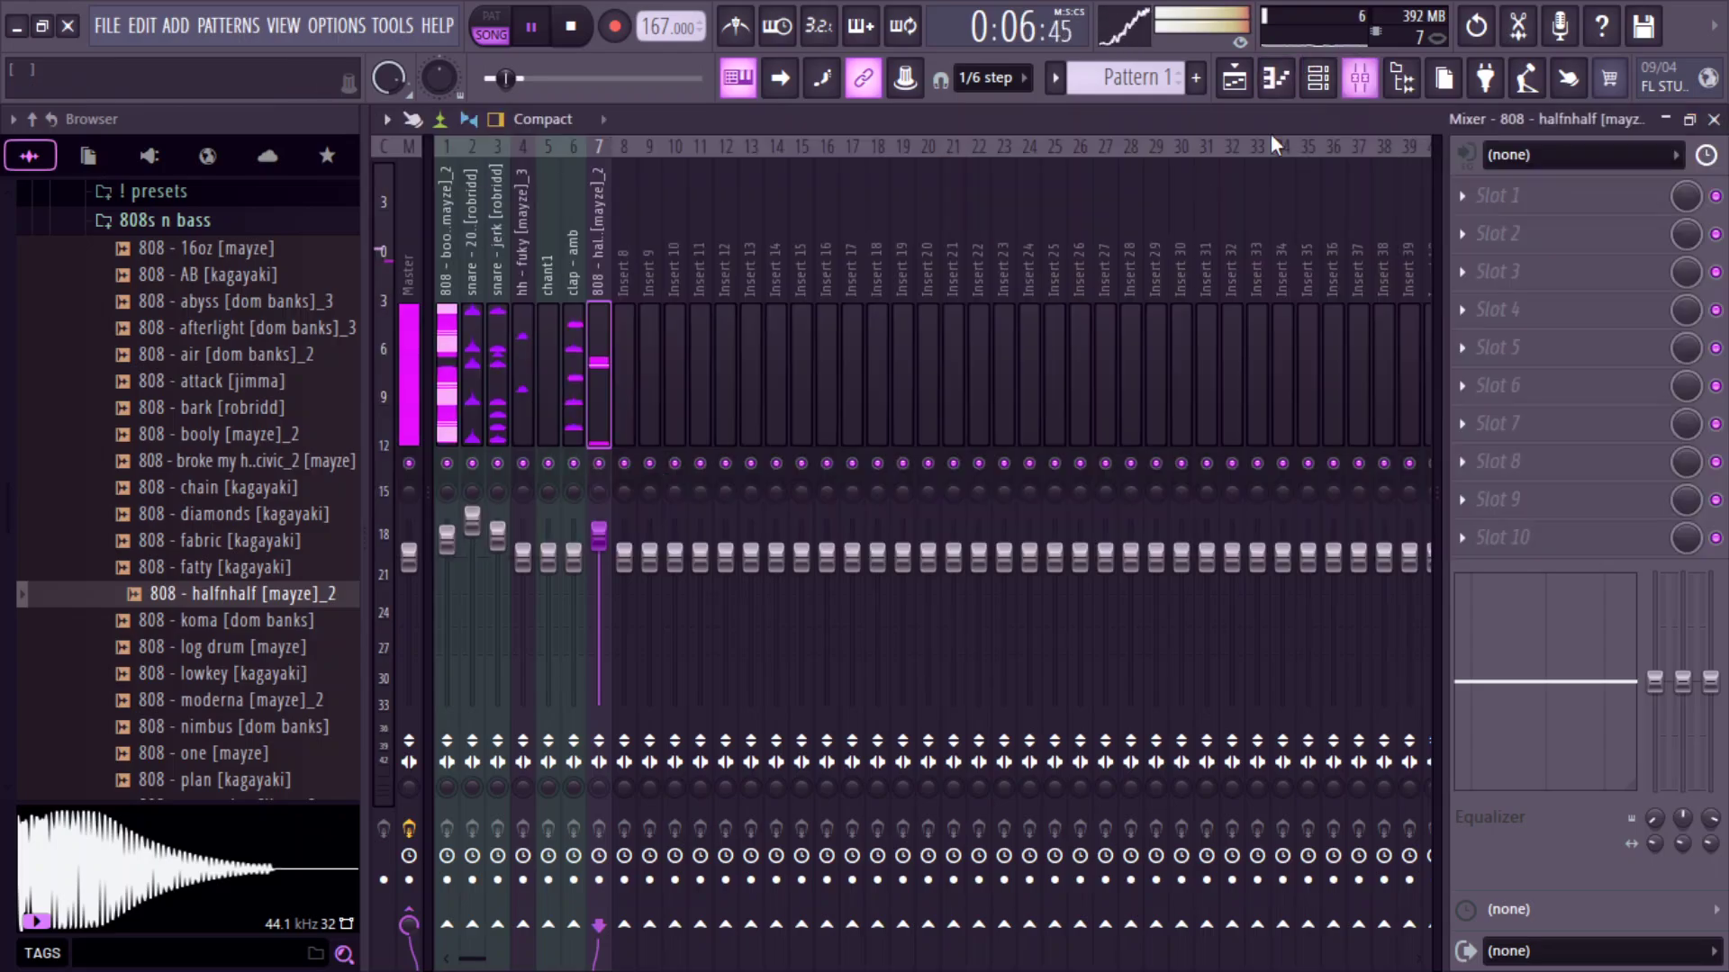
drag(599, 554, 599, 531)
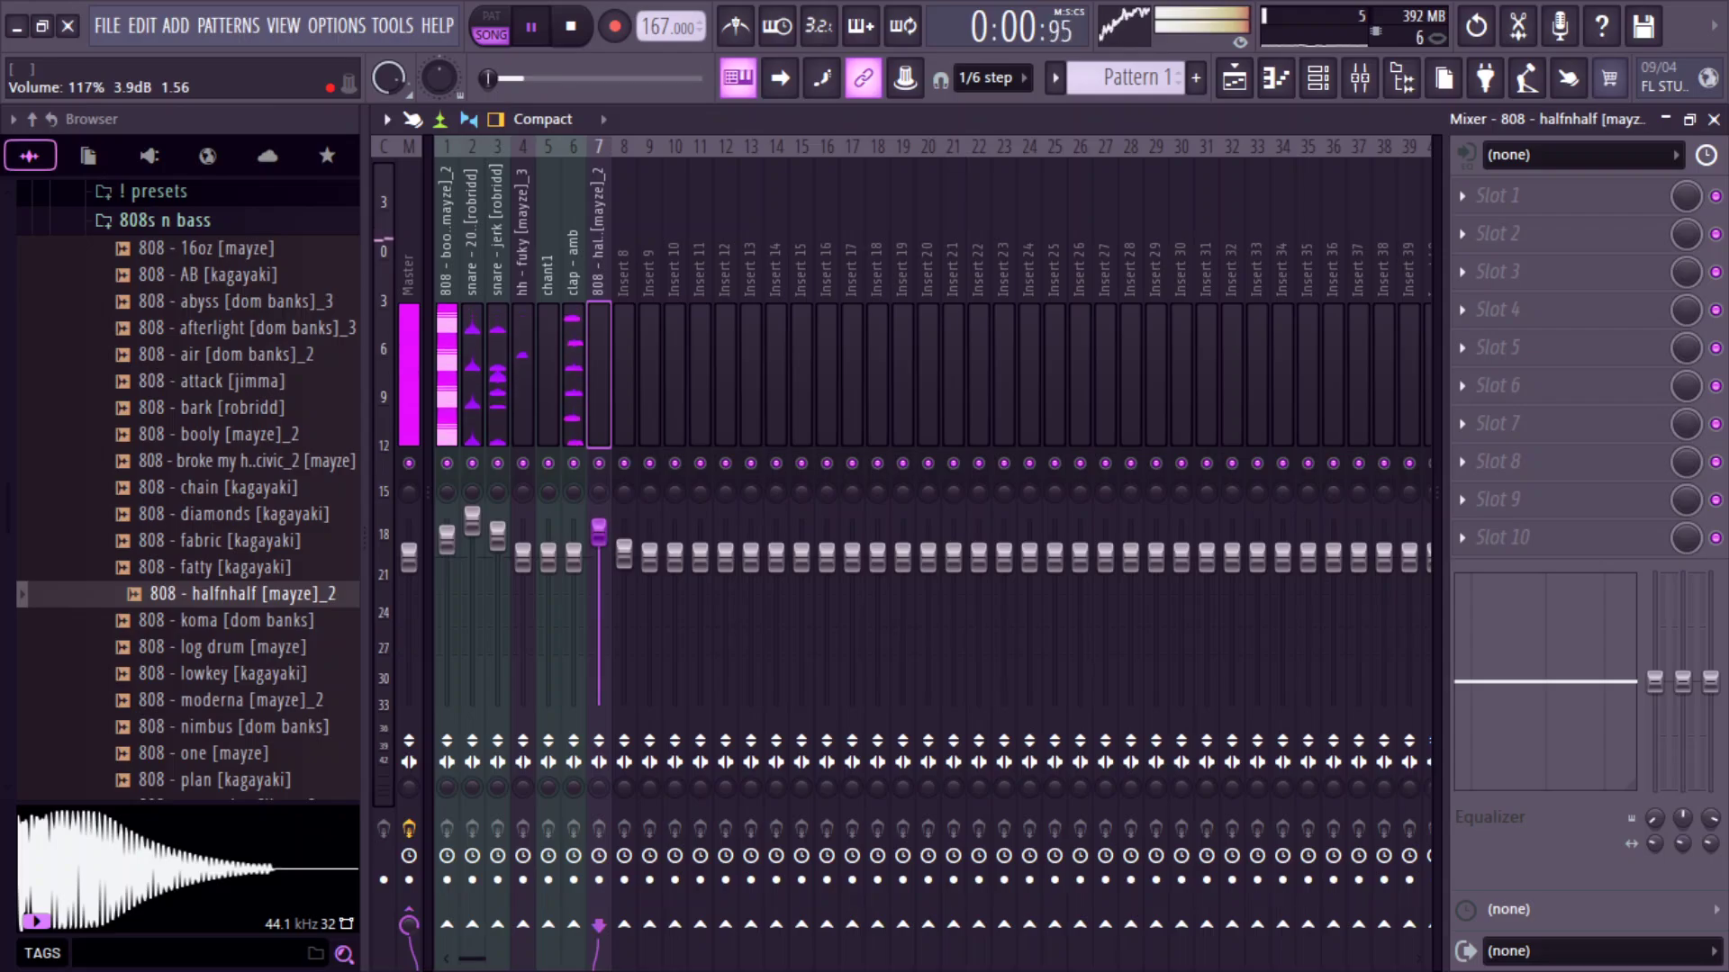
Clone the 808 - halfnhalf channel and clone the copy once more, directly below the original.
click(1317, 79)
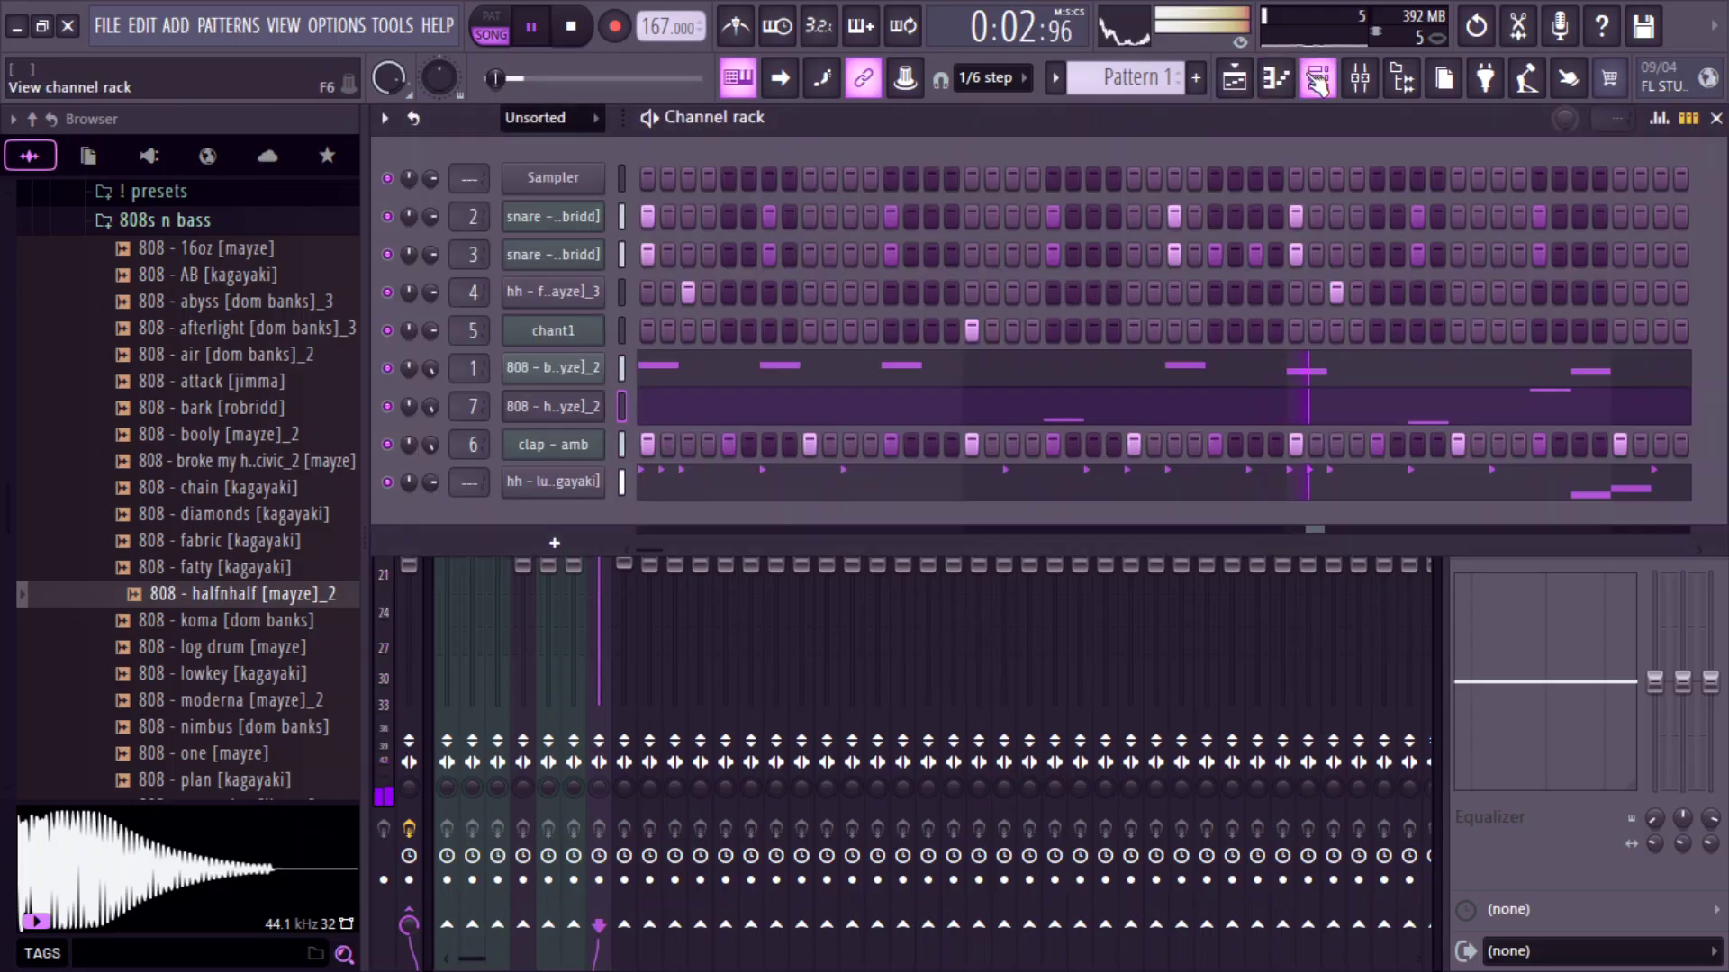
right_click(585, 409)
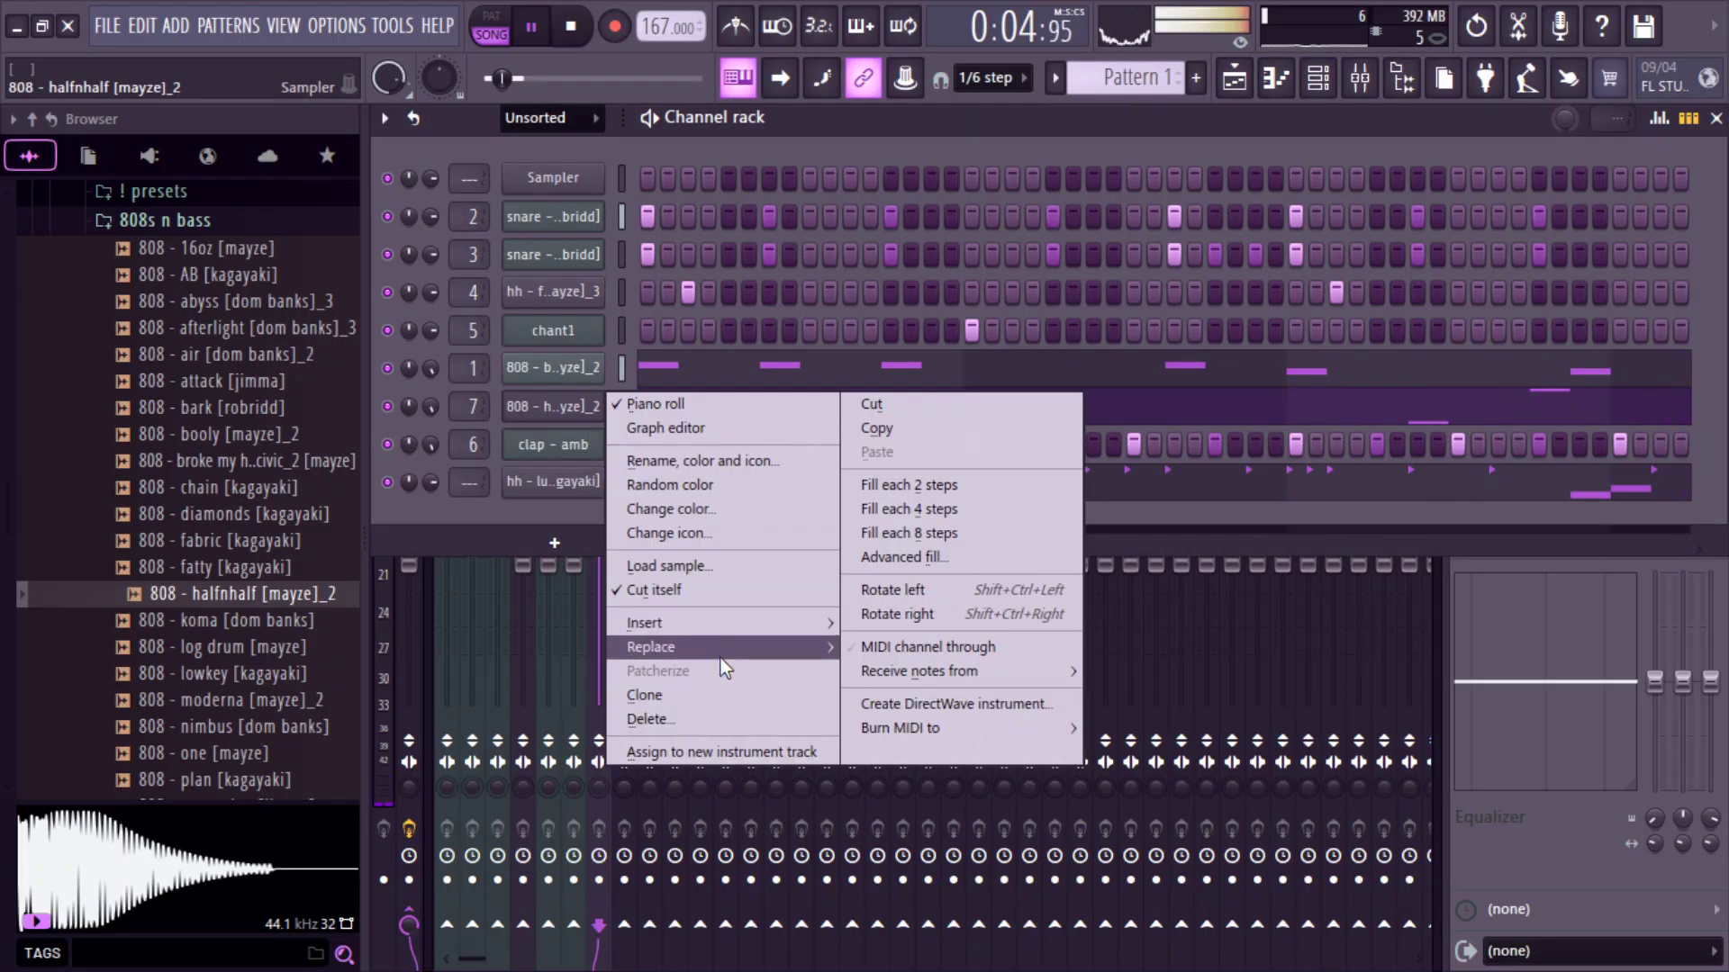
click(702, 694)
right_click(542, 445)
click(721, 731)
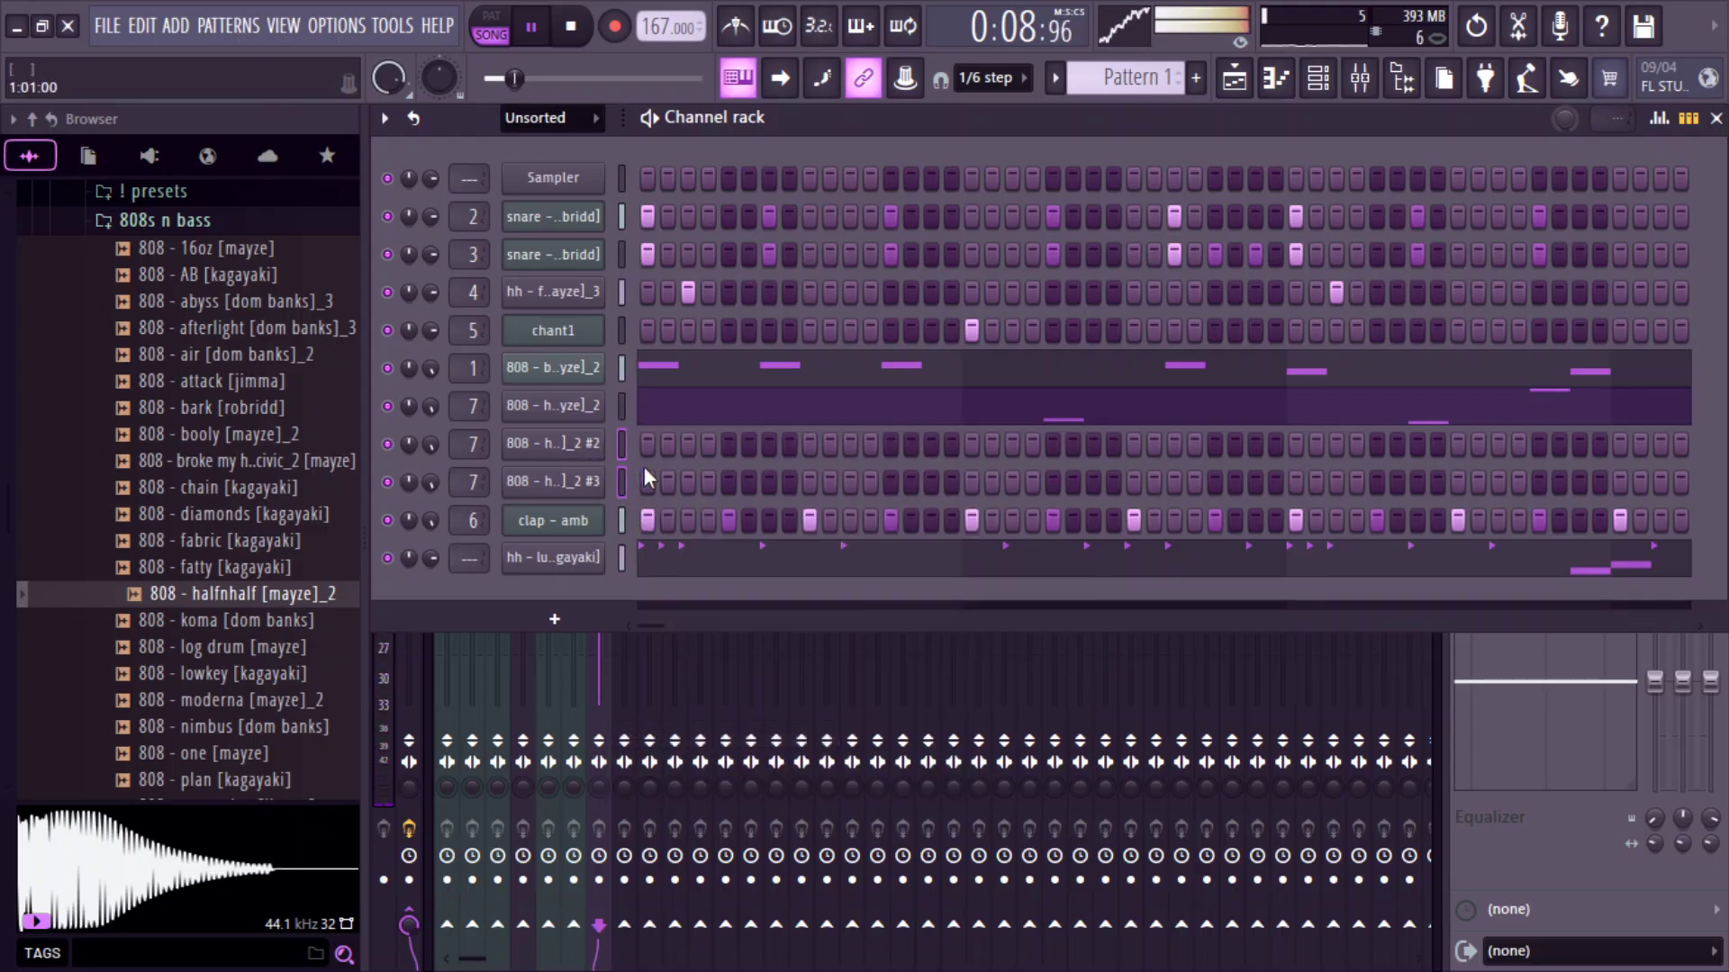
Route the two 808 clones to mixer tracks 8 and 9 and load the 808 - log drum sample into the first clone.
key(ctrl+l)
key(space)
click(167, 622)
drag(171, 647, 560, 443)
Copy the 808 - halfnhalf channel's notes and paste them into the 808 - log drum channel.
right_click(552, 406)
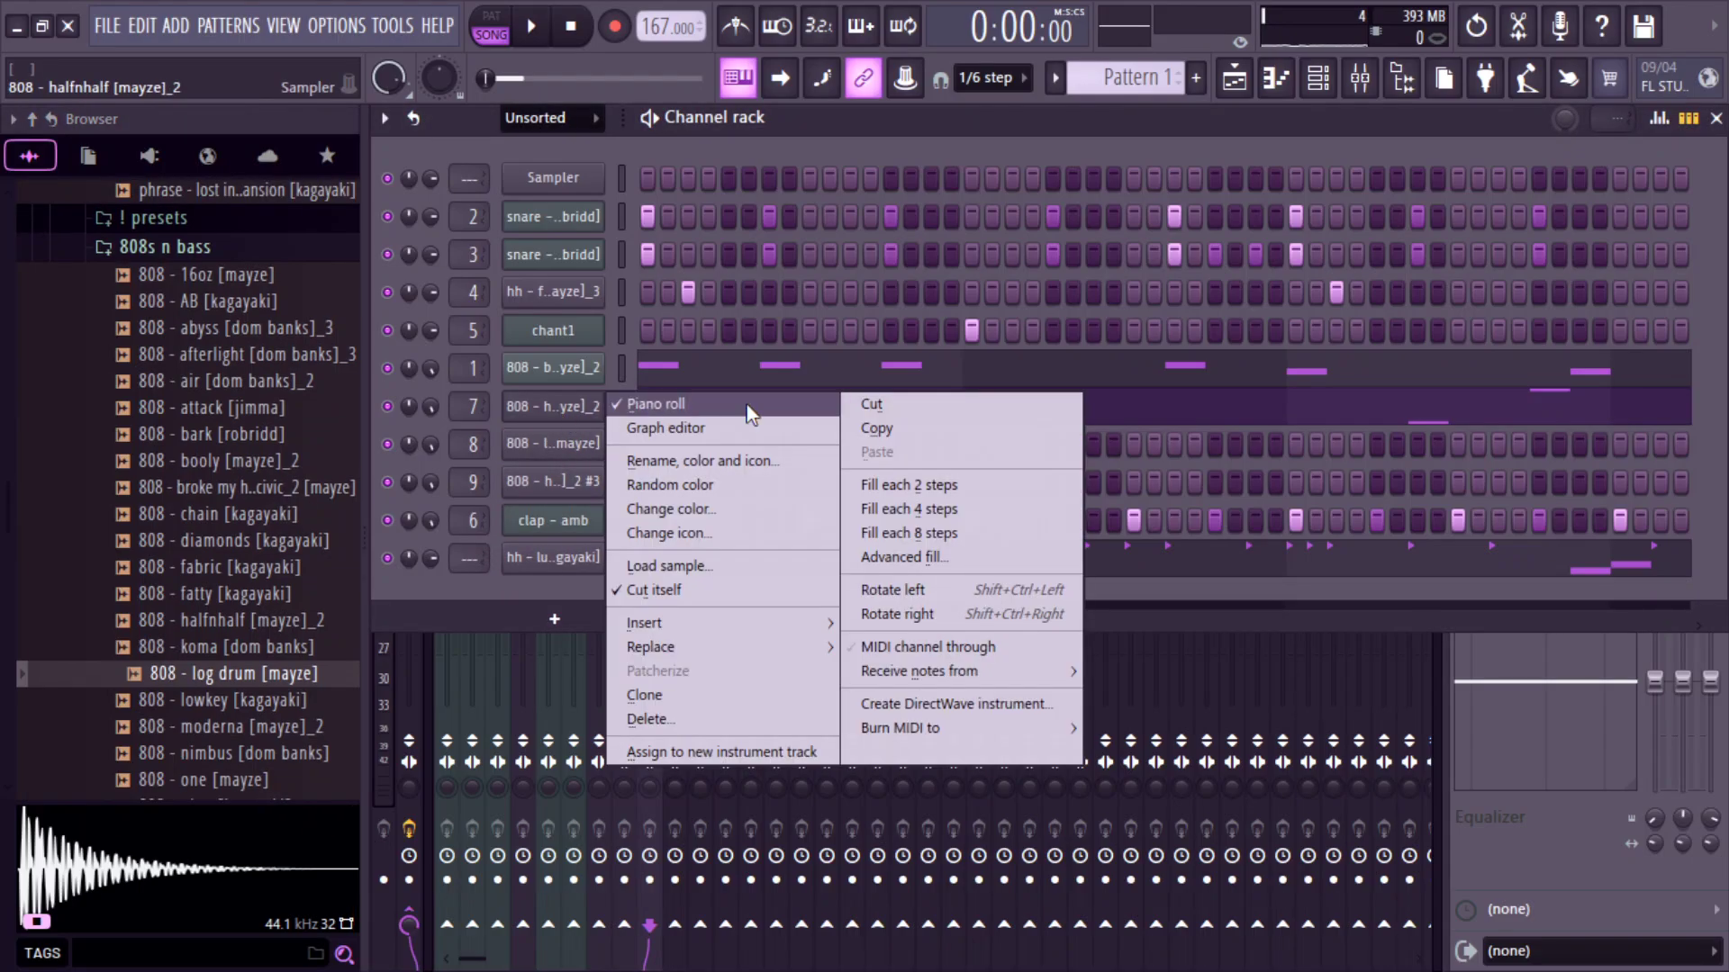
click(873, 429)
right_click(553, 444)
click(933, 489)
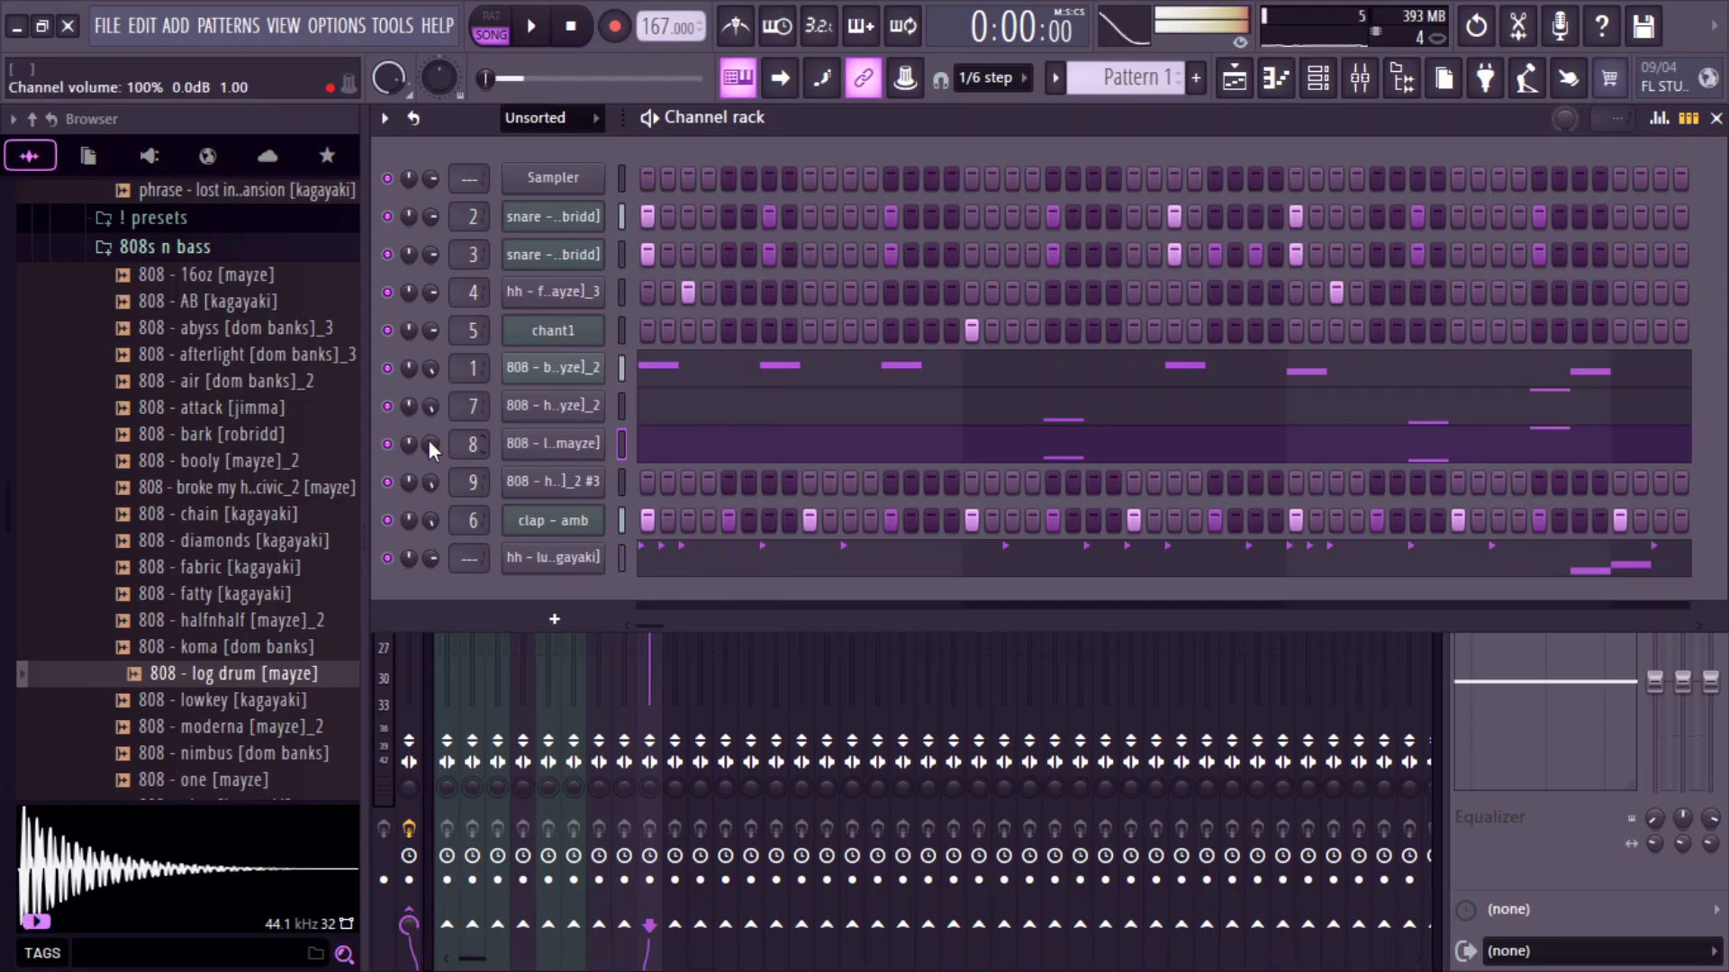
Play back the beat with the 808 - log drum and raise the volume of its mixer track 8.
click(590, 446)
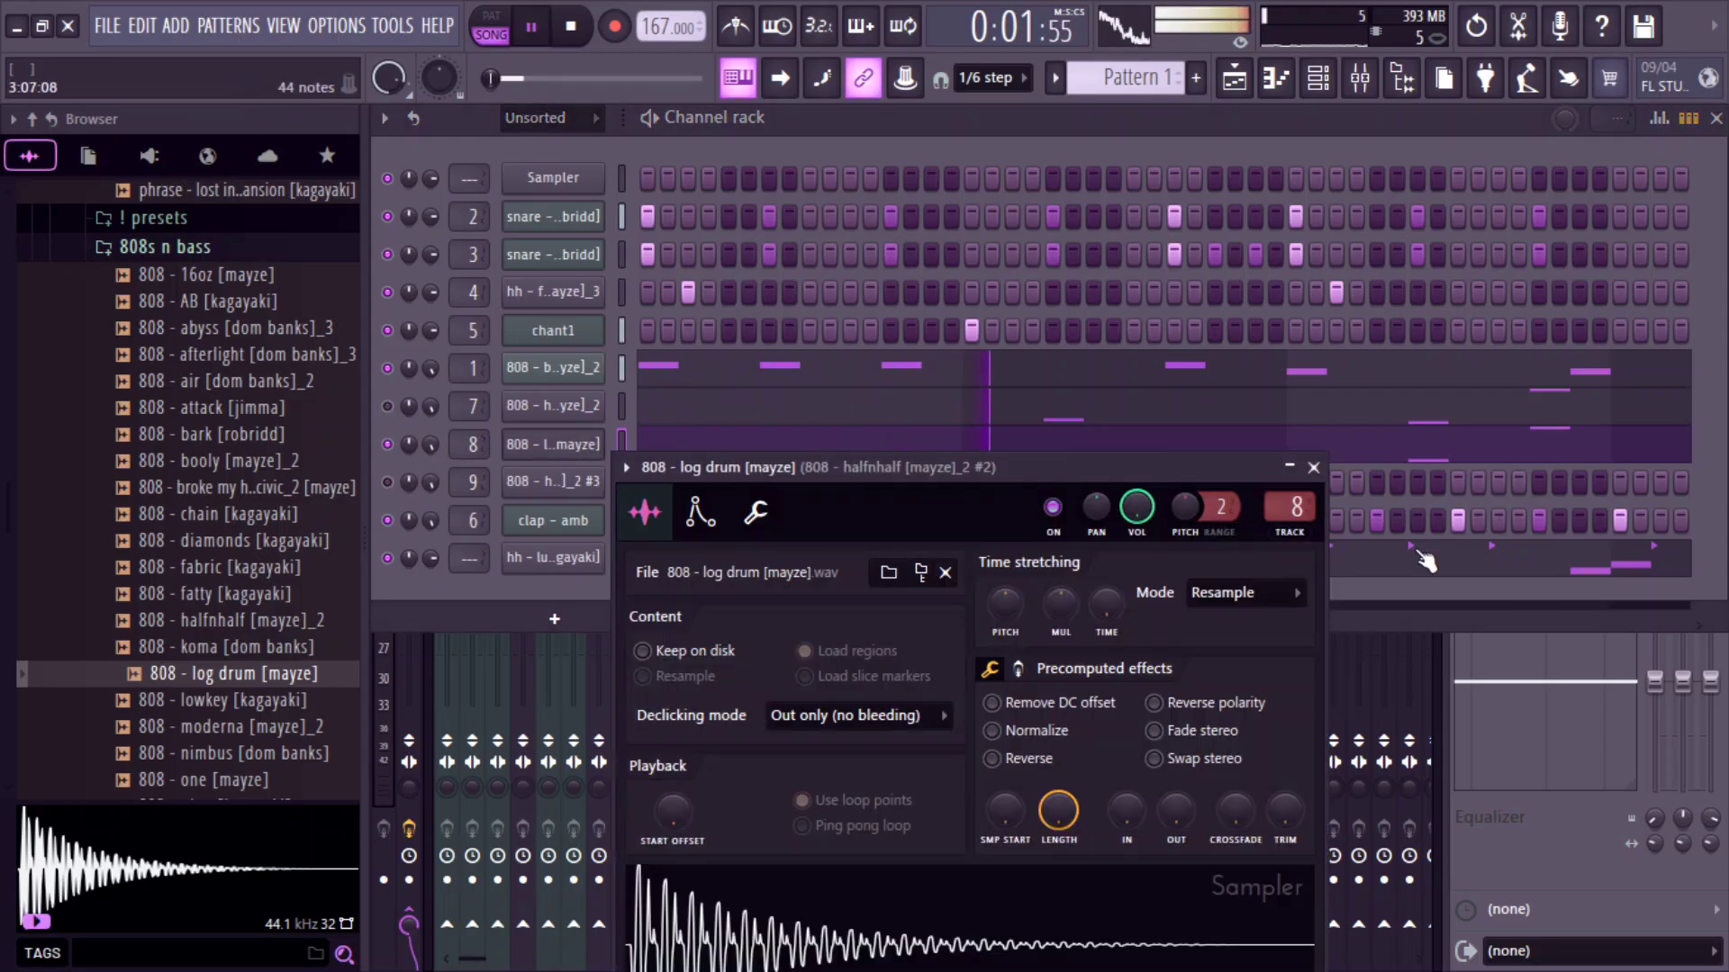
click(1360, 77)
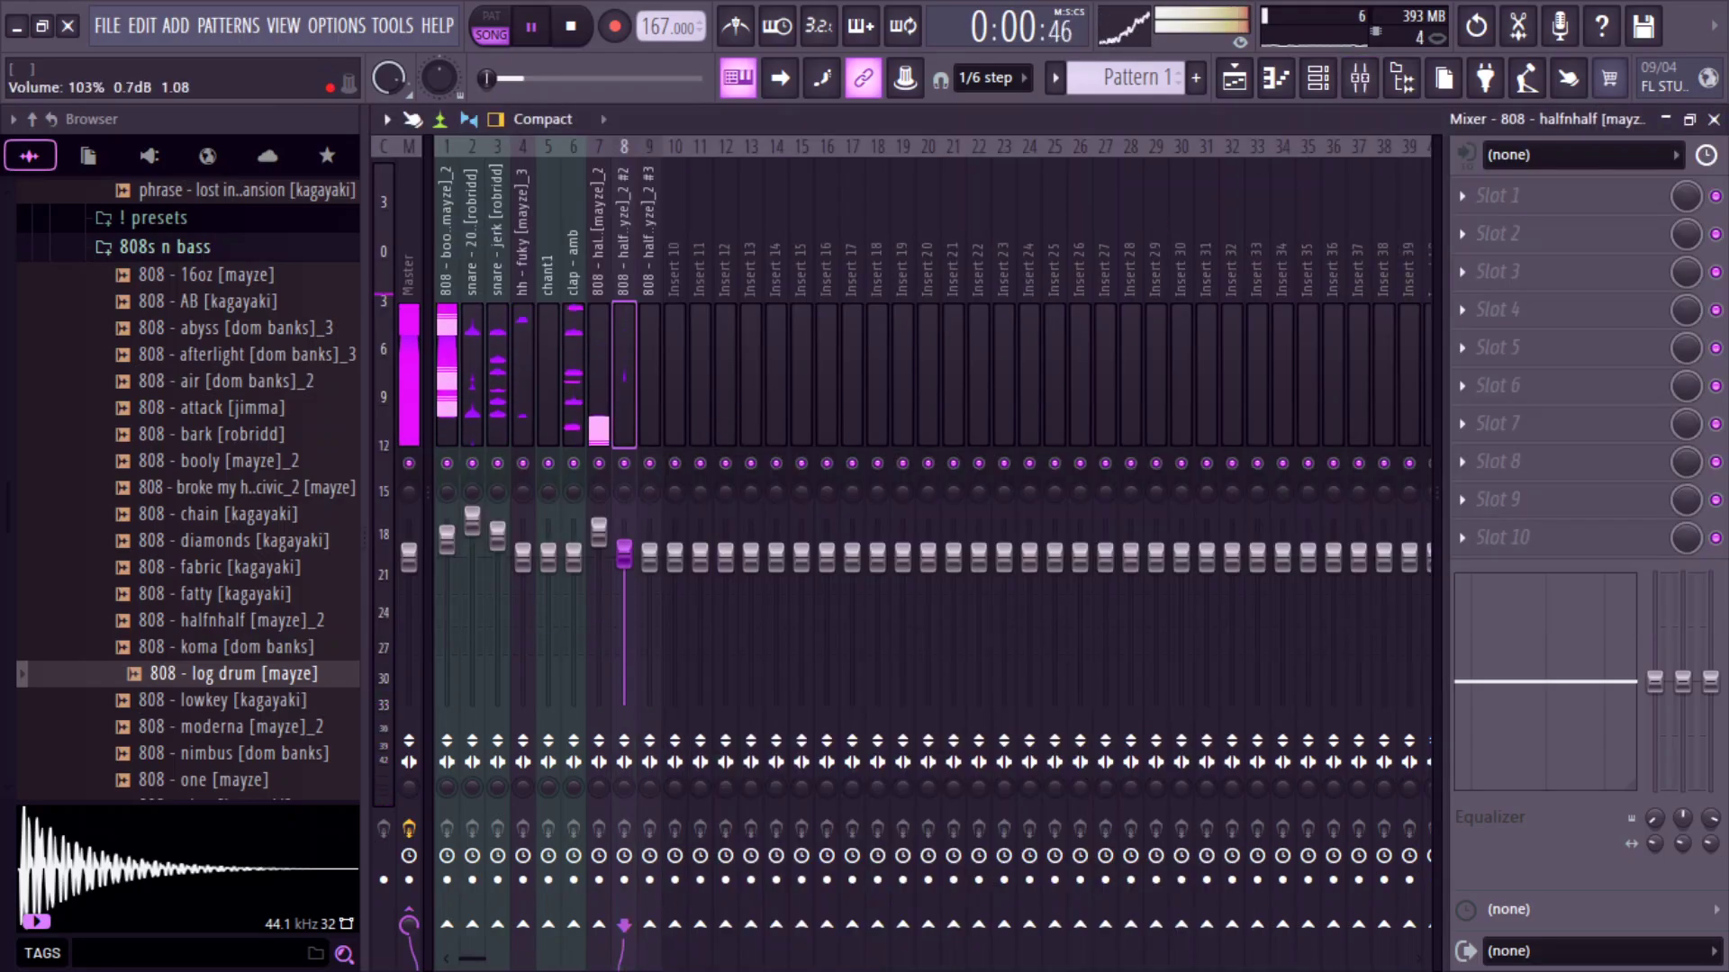
drag(623, 553, 625, 535)
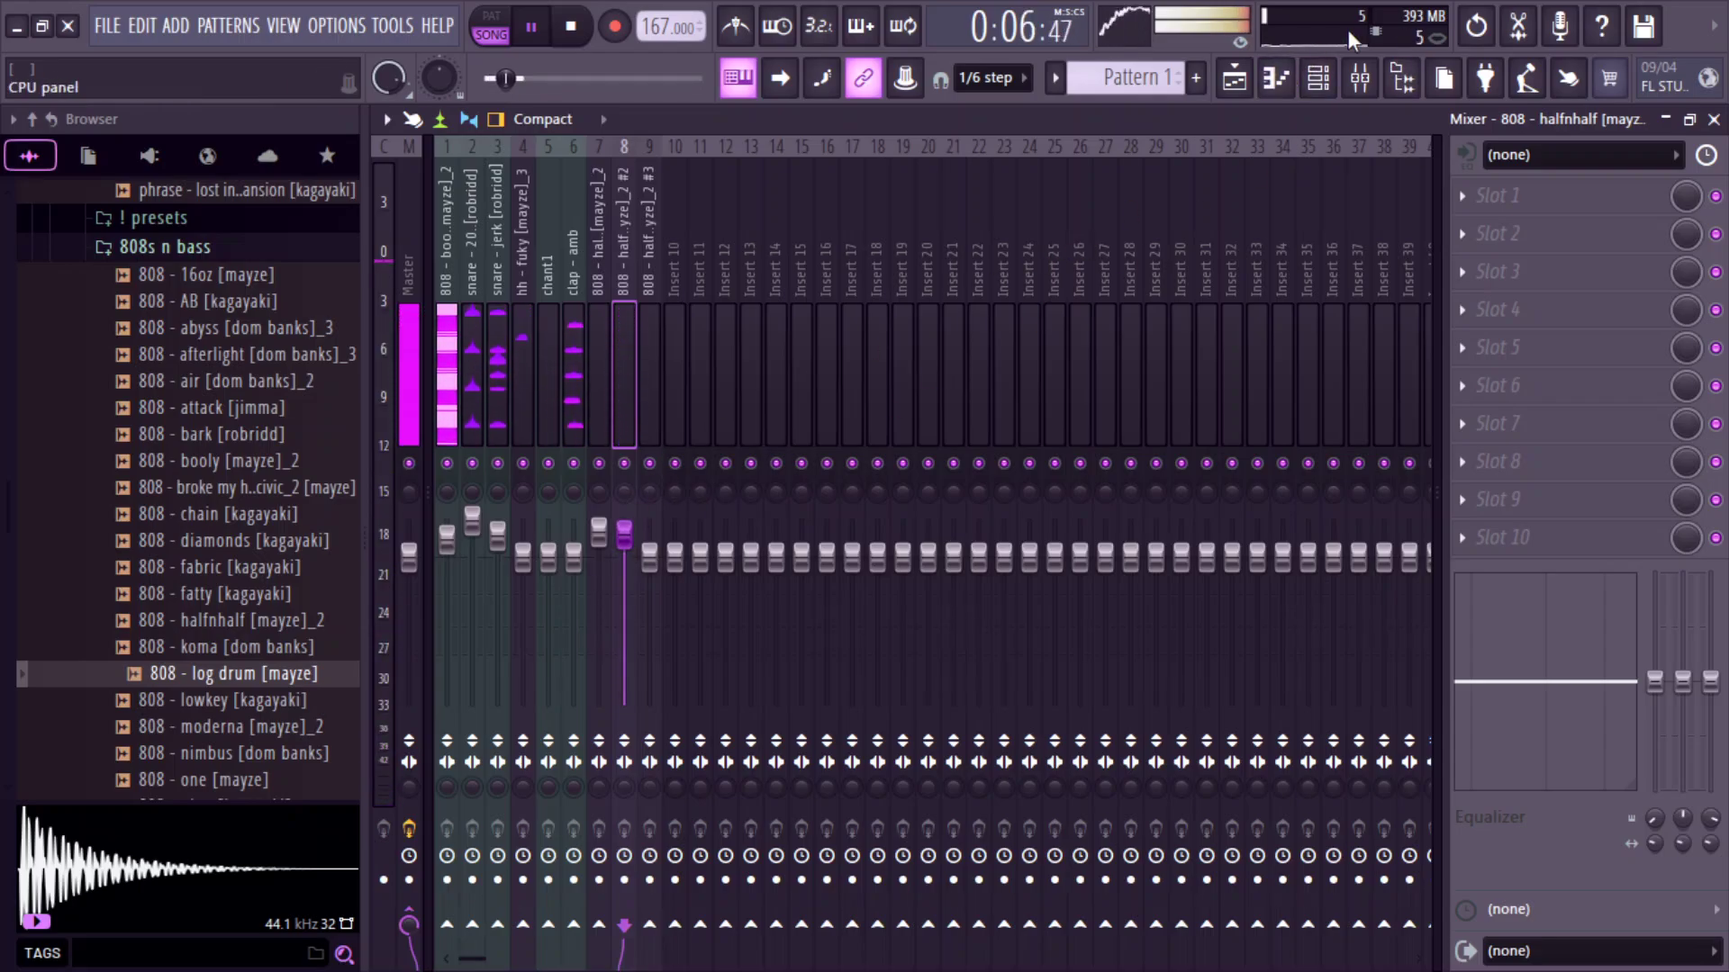
Transpose the 808 - log drum's A4 and G#4 notes in bars 2, 3, 6 and 7 up one octave.
click(1265, 90)
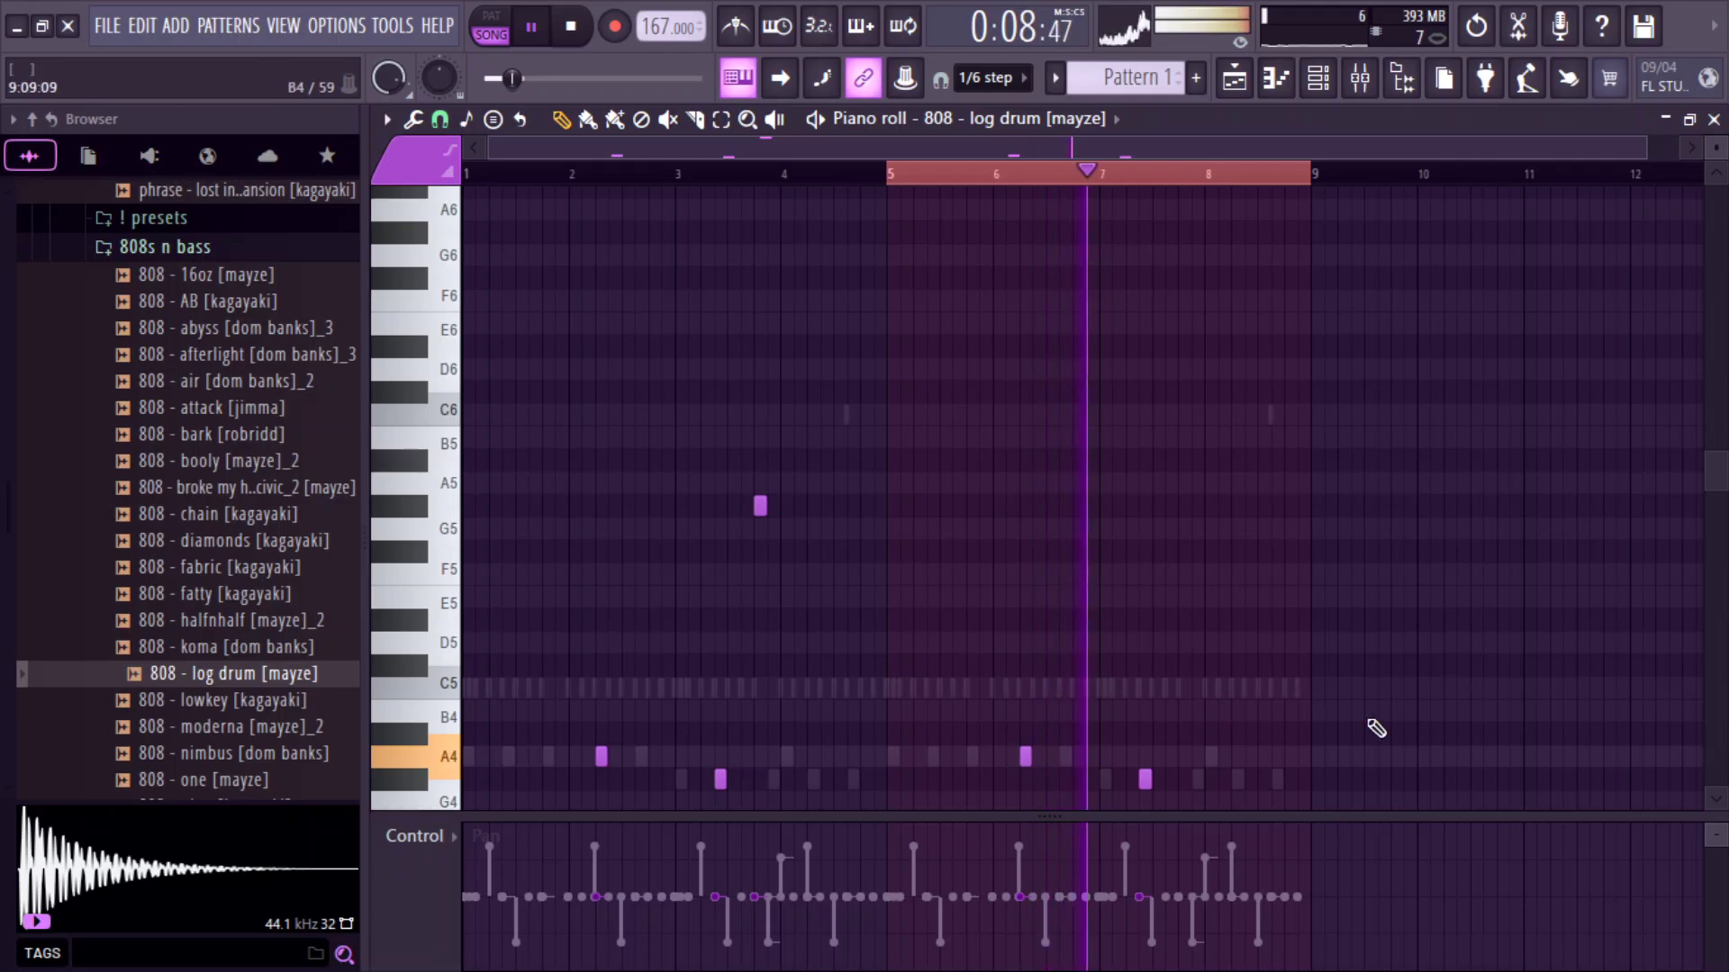
drag(1168, 695, 367, 849)
key(ctrl+Up)
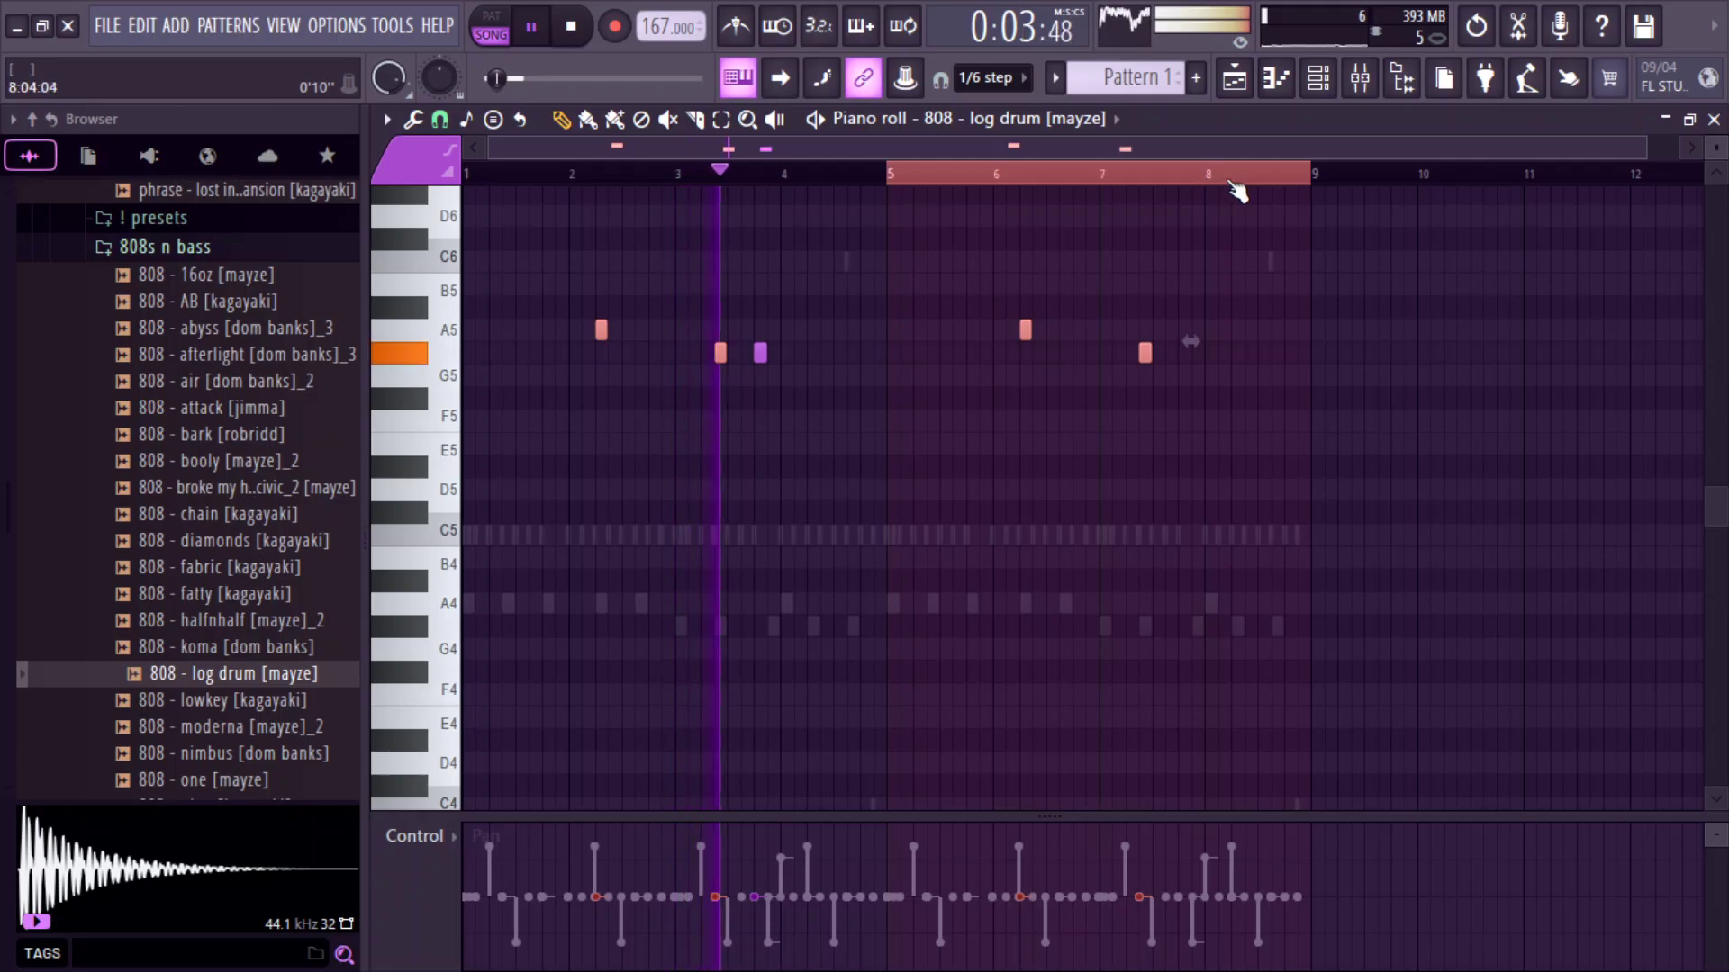
click(1360, 77)
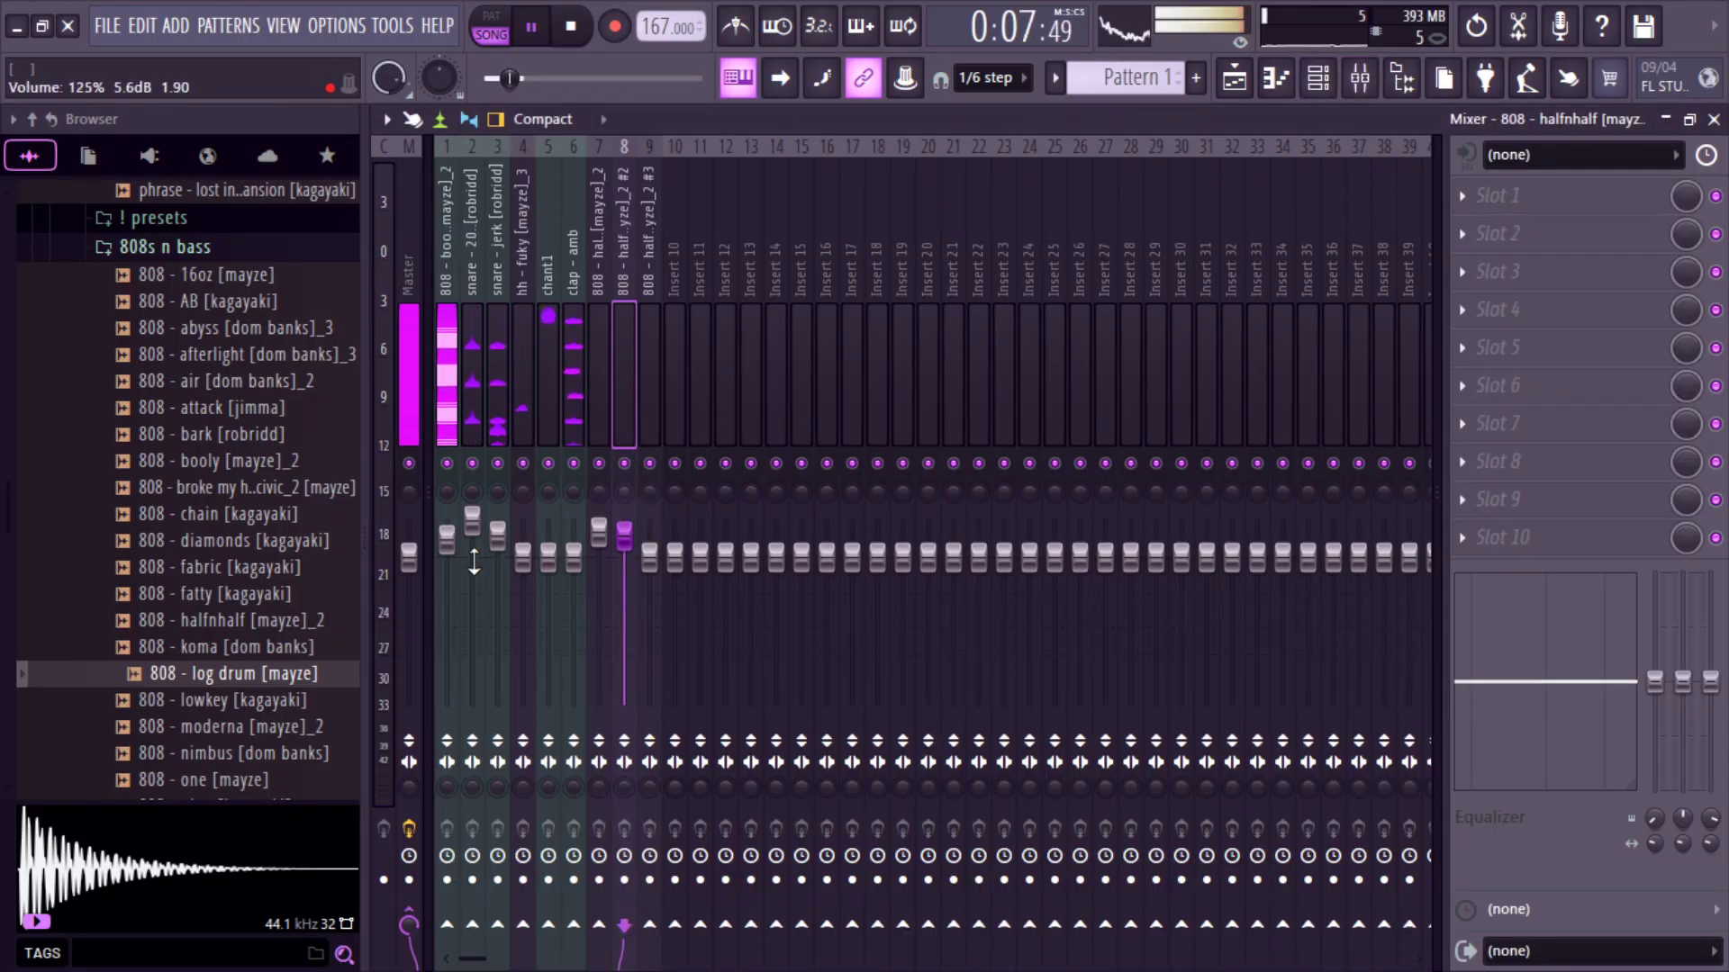
Load the 808 - lowkey sample into the second 808 clone and paste the copied 808 notes into it.
key(space)
click(230, 702)
click(227, 727)
drag(230, 700, 558, 484)
drag(559, 485, 558, 484)
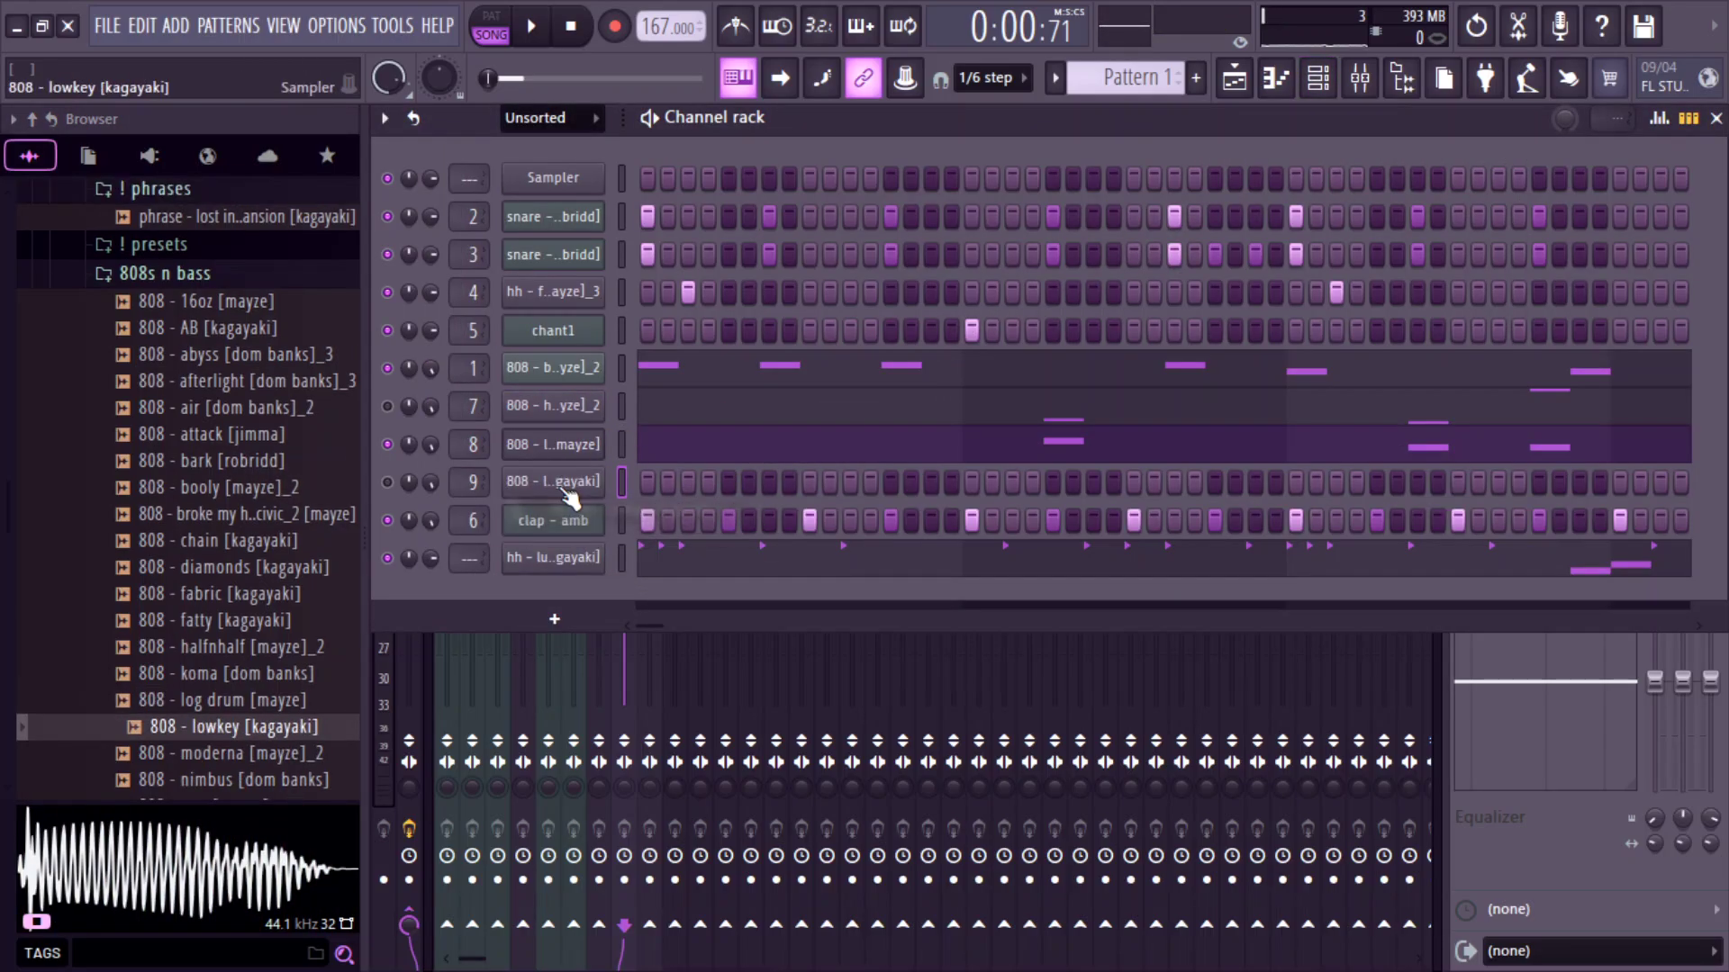
right_click(553, 482)
click(878, 527)
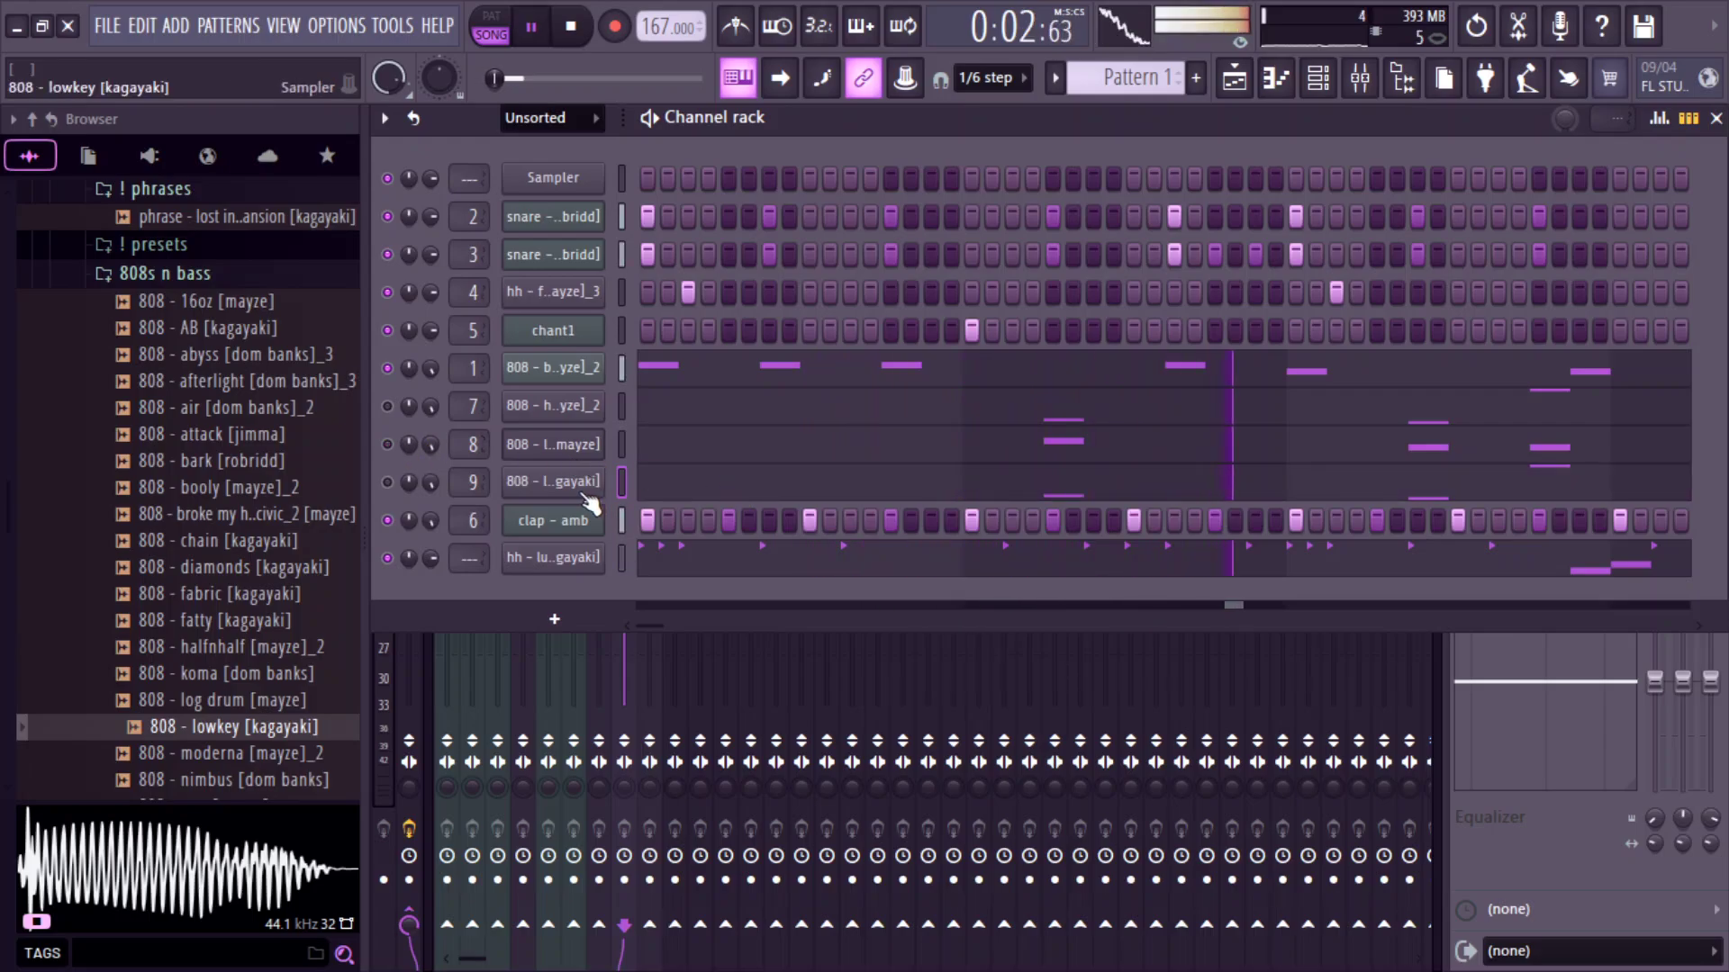
Check the cut group settings of the 808 - lowkey, 808 - log drum and 808 - halfnhalf channels.
click(559, 484)
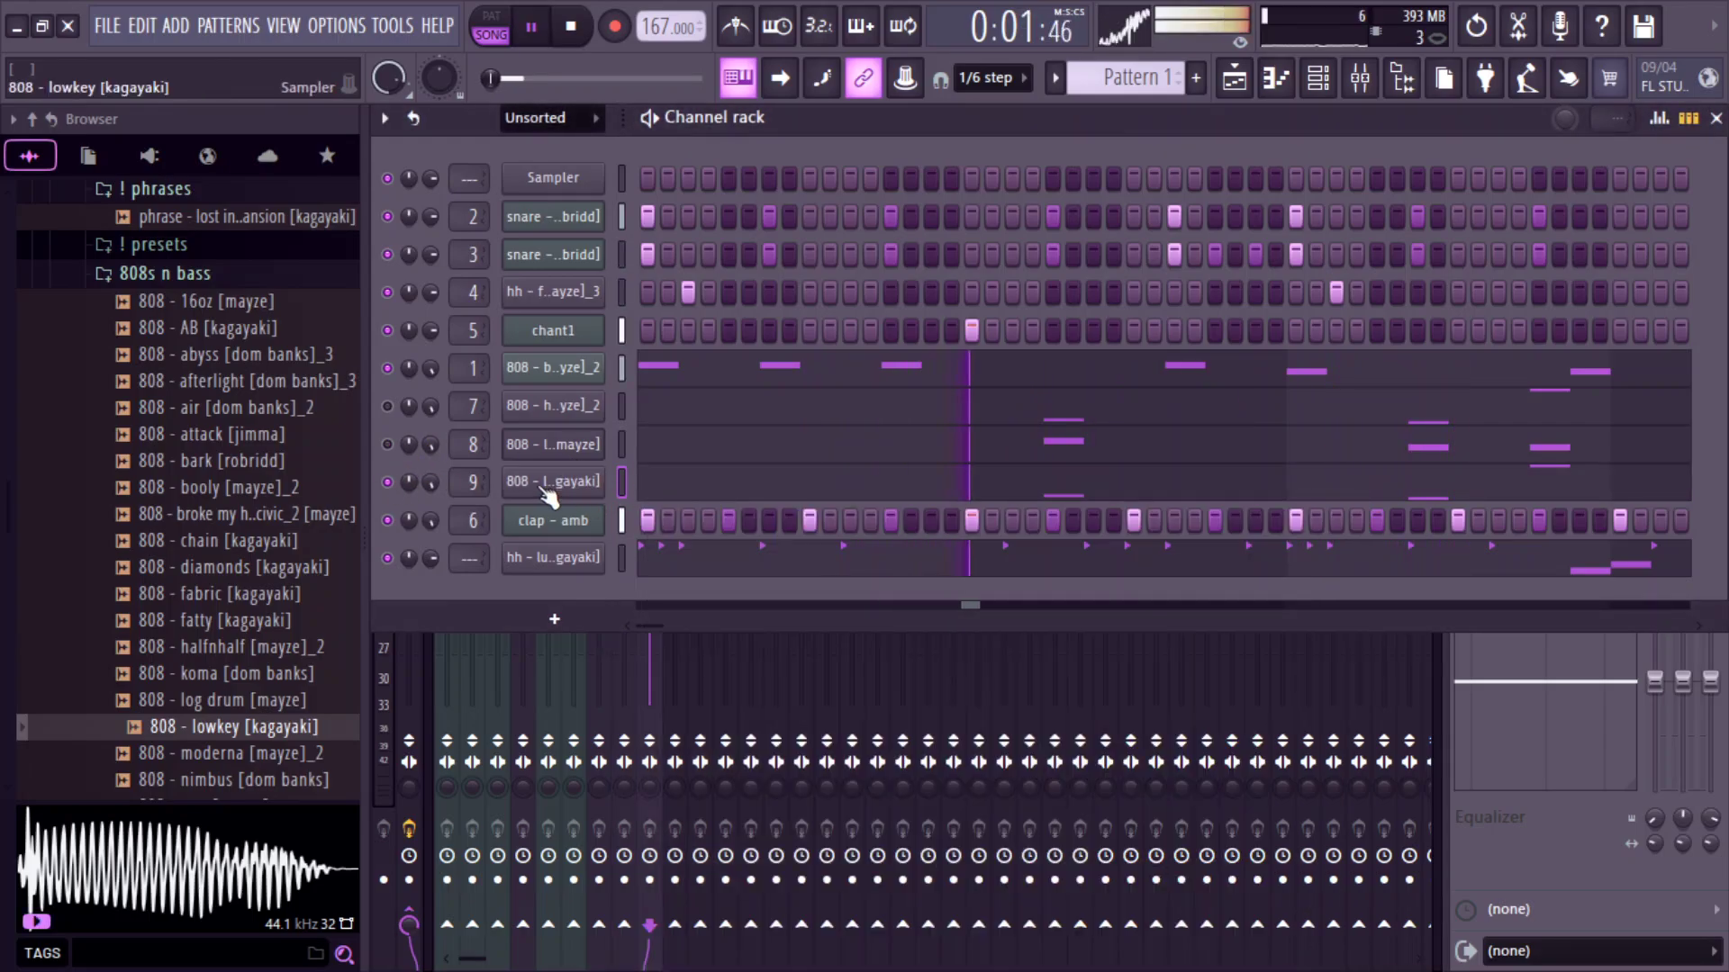
click(788, 546)
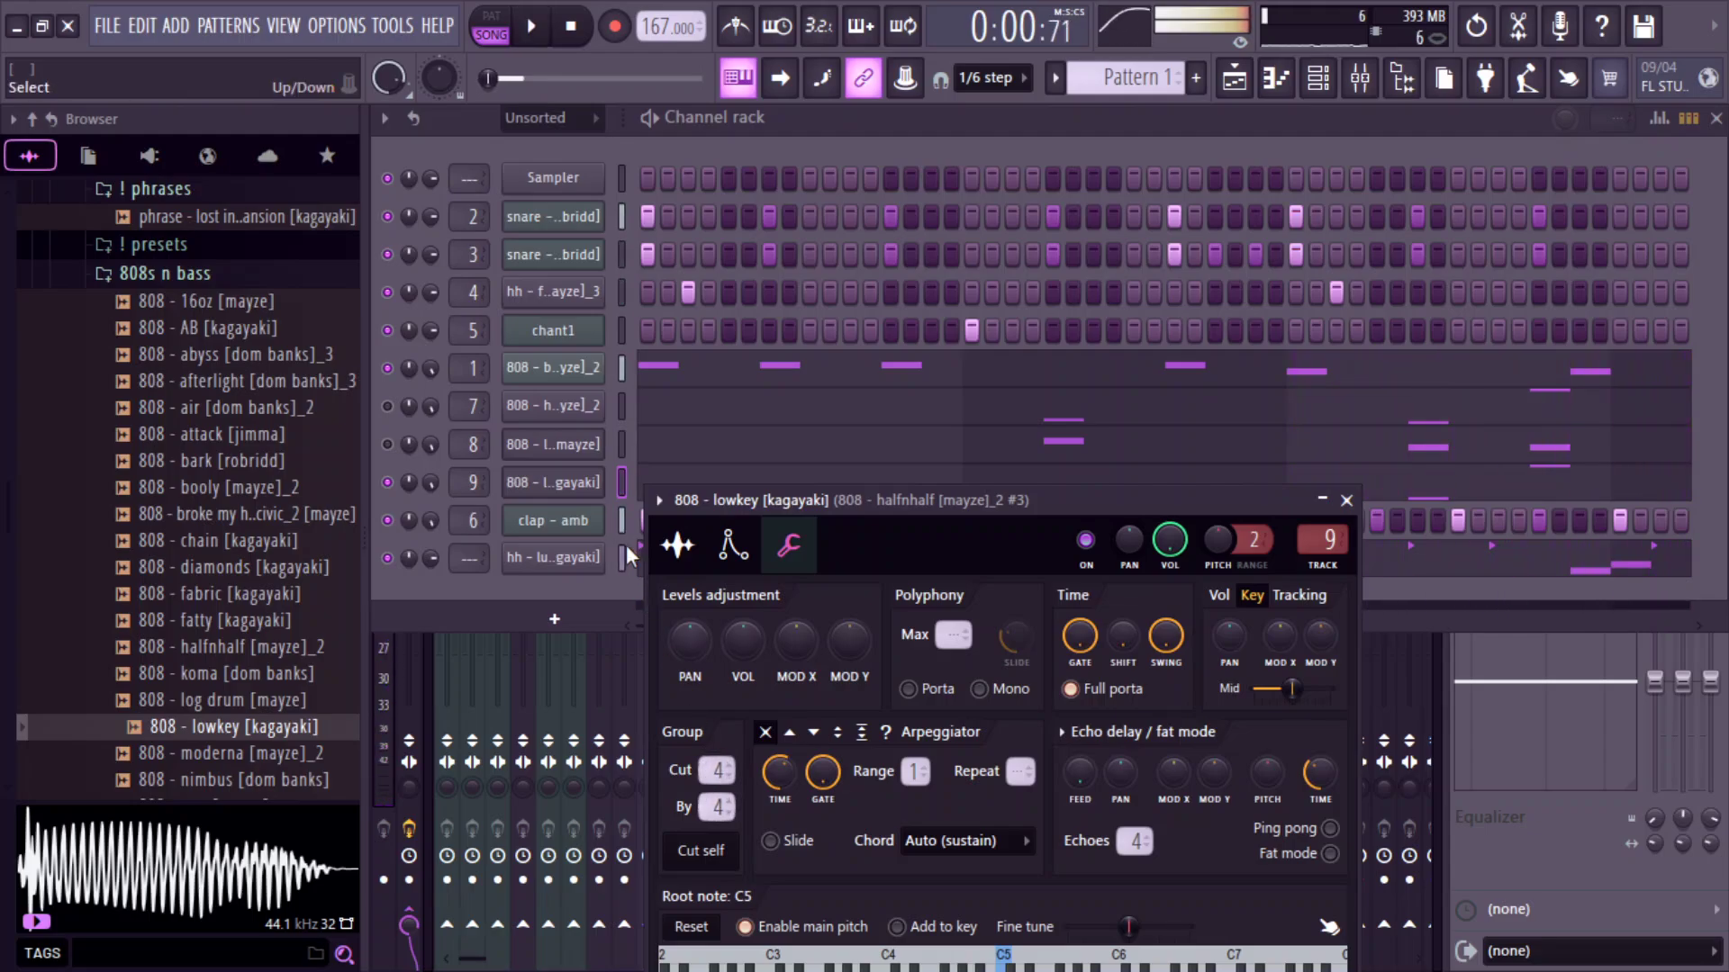
click(568, 444)
click(700, 512)
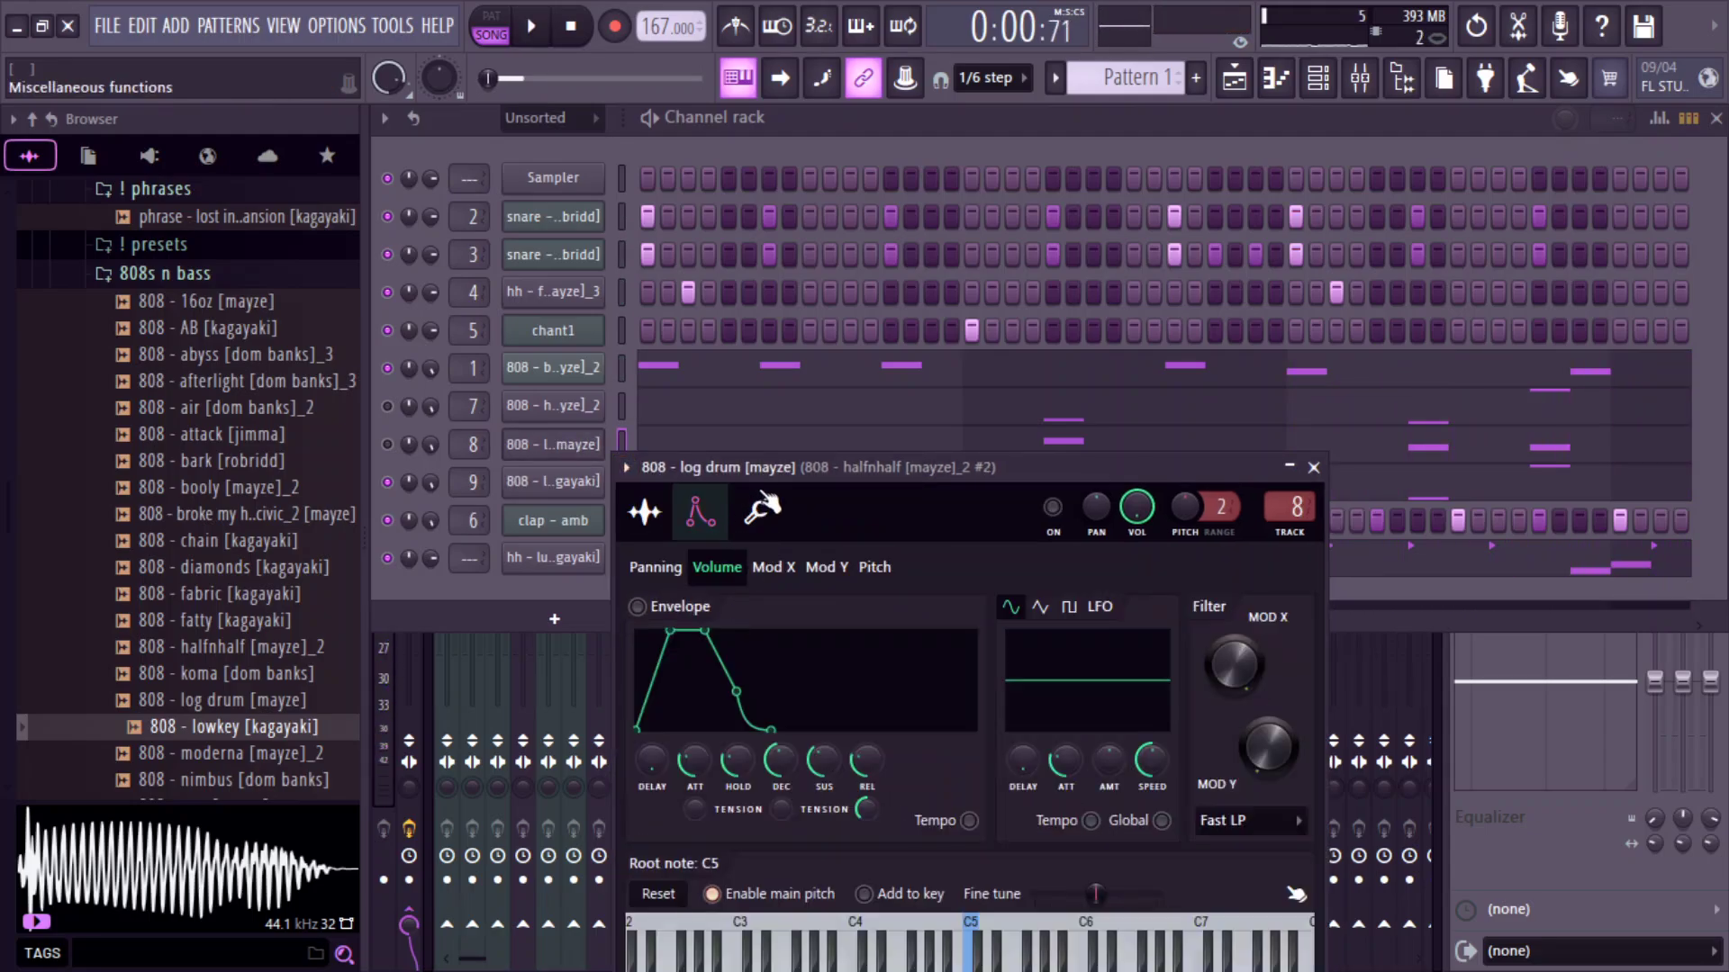
click(761, 509)
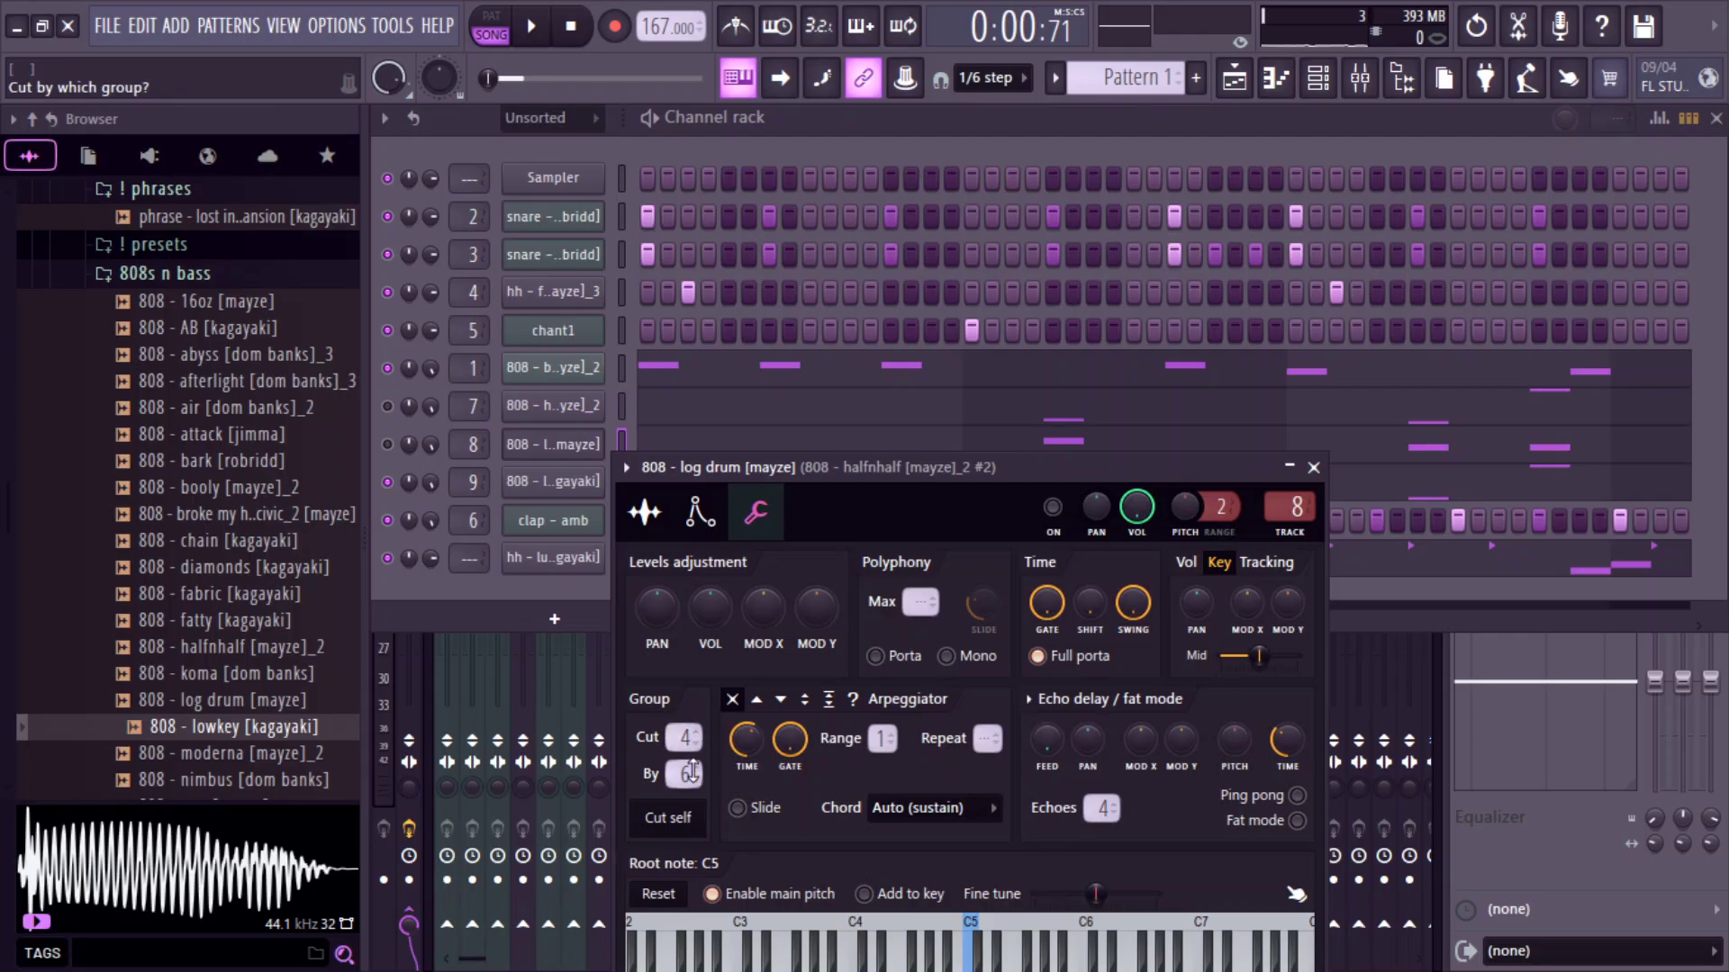
click(572, 406)
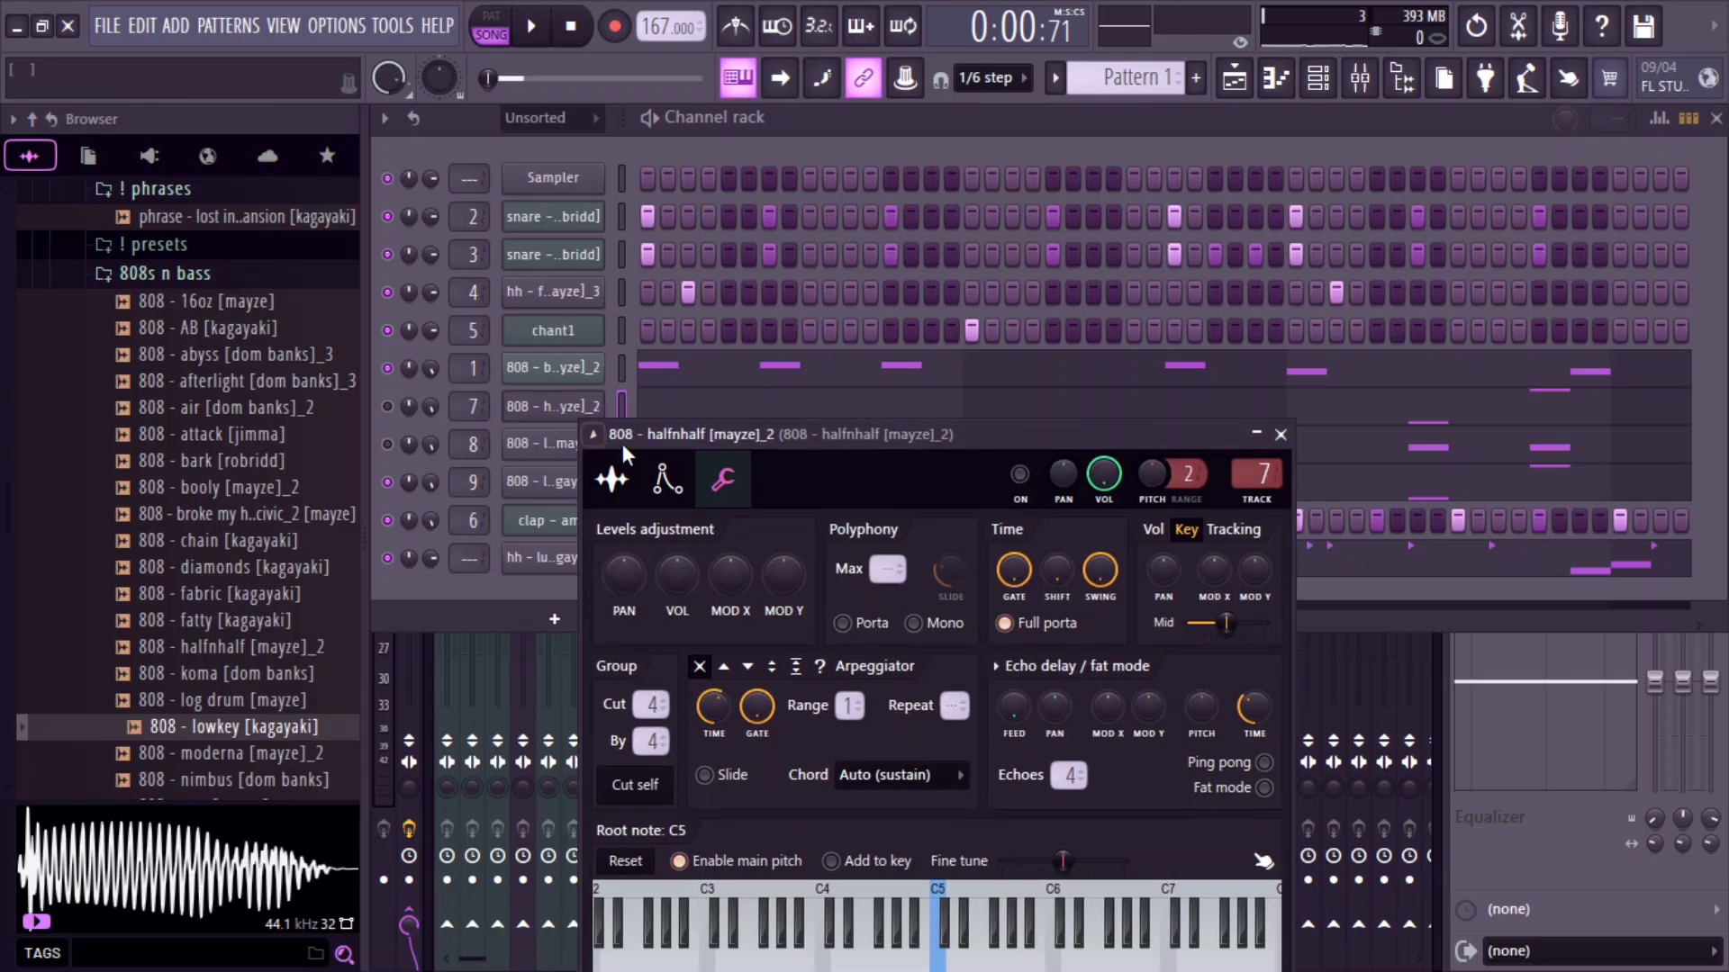
drag(1083, 438, 962, 729)
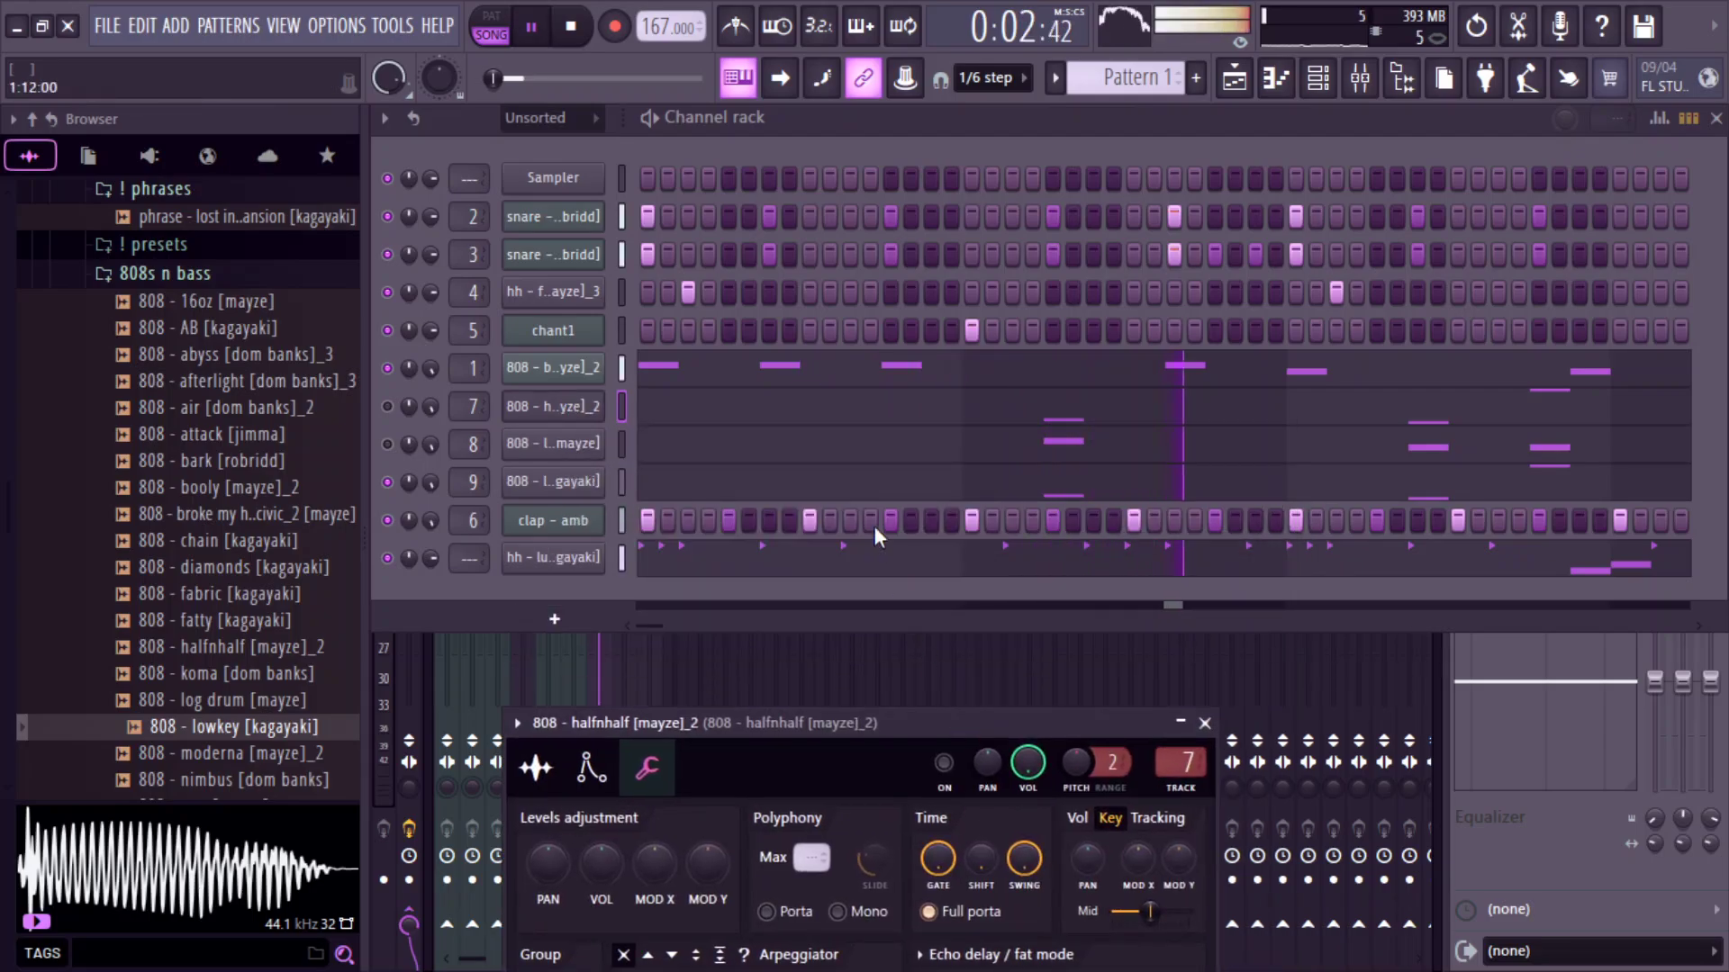
Review the 808 - lowkey notes in the piano roll and raise its mixer track 9 volume while playing back the beat.
click(918, 472)
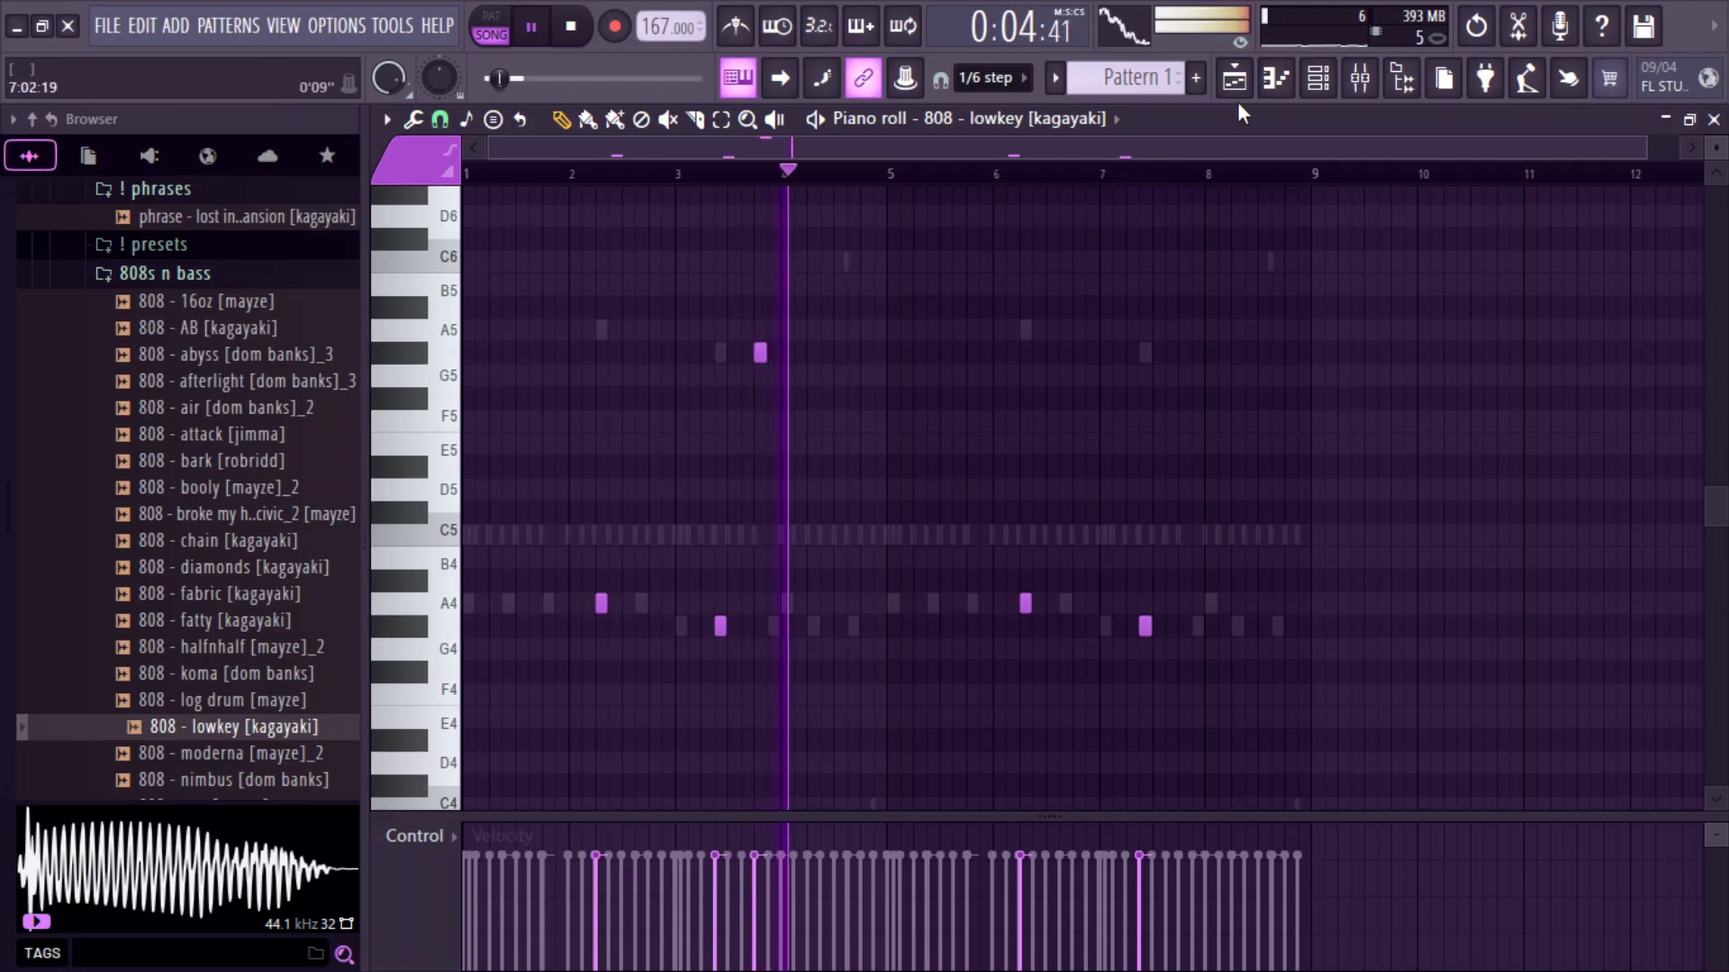
click(1299, 86)
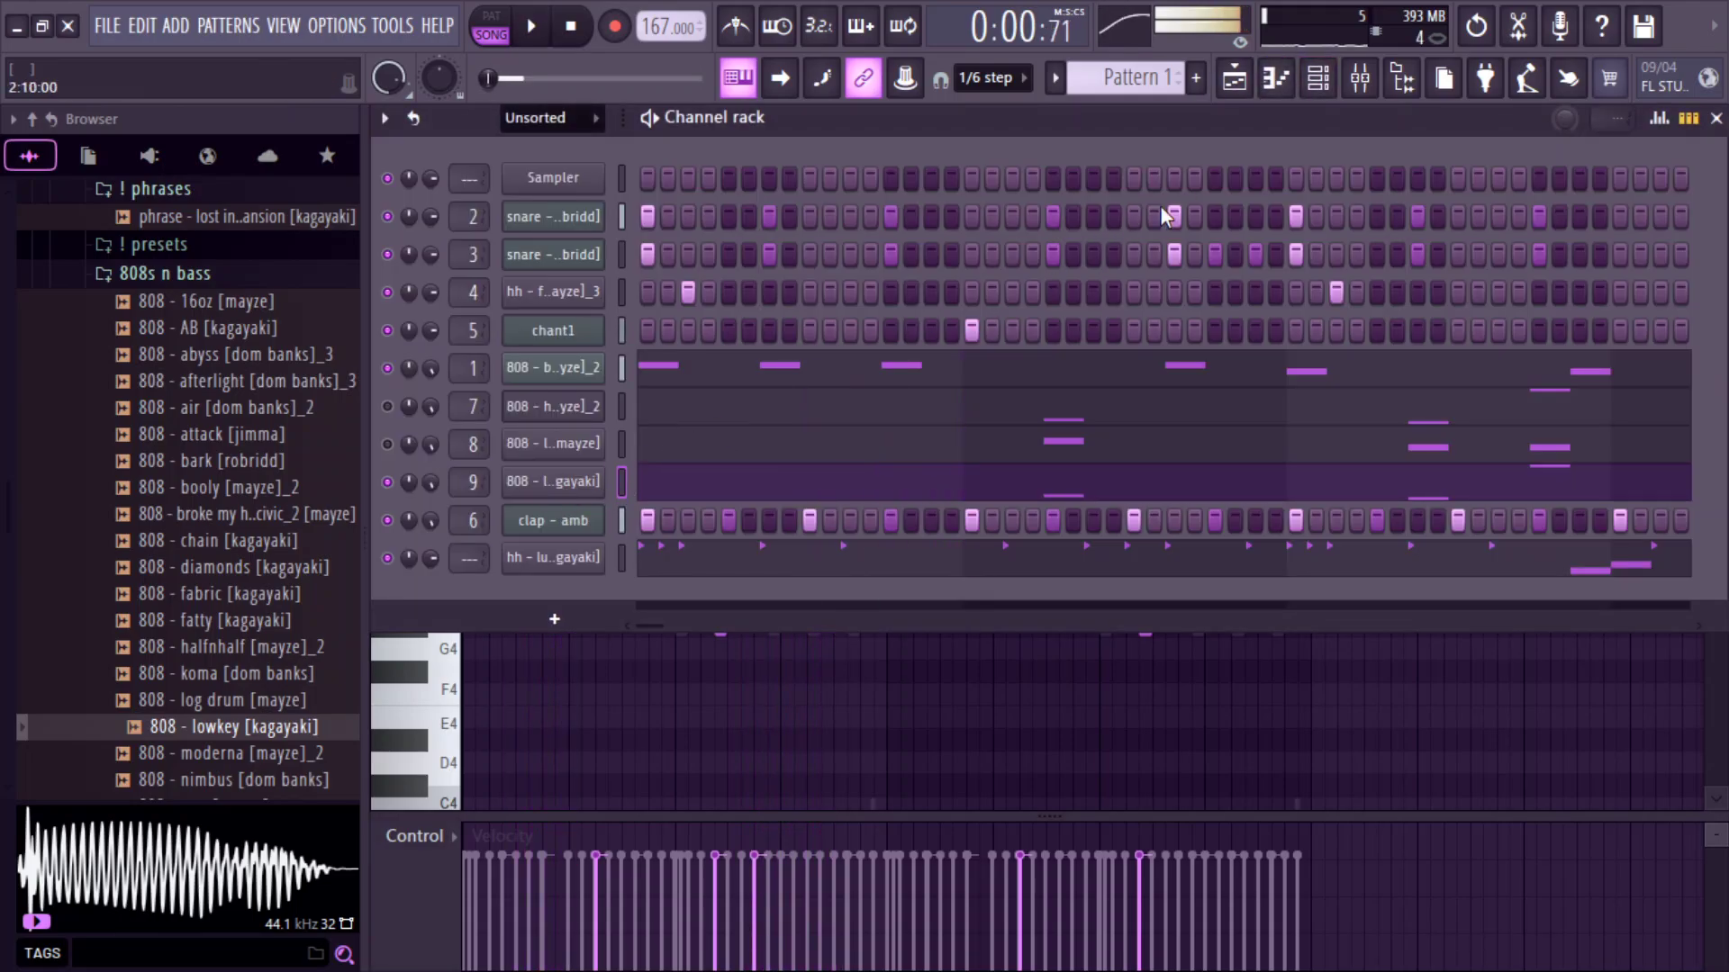
key(space)
key(F9)
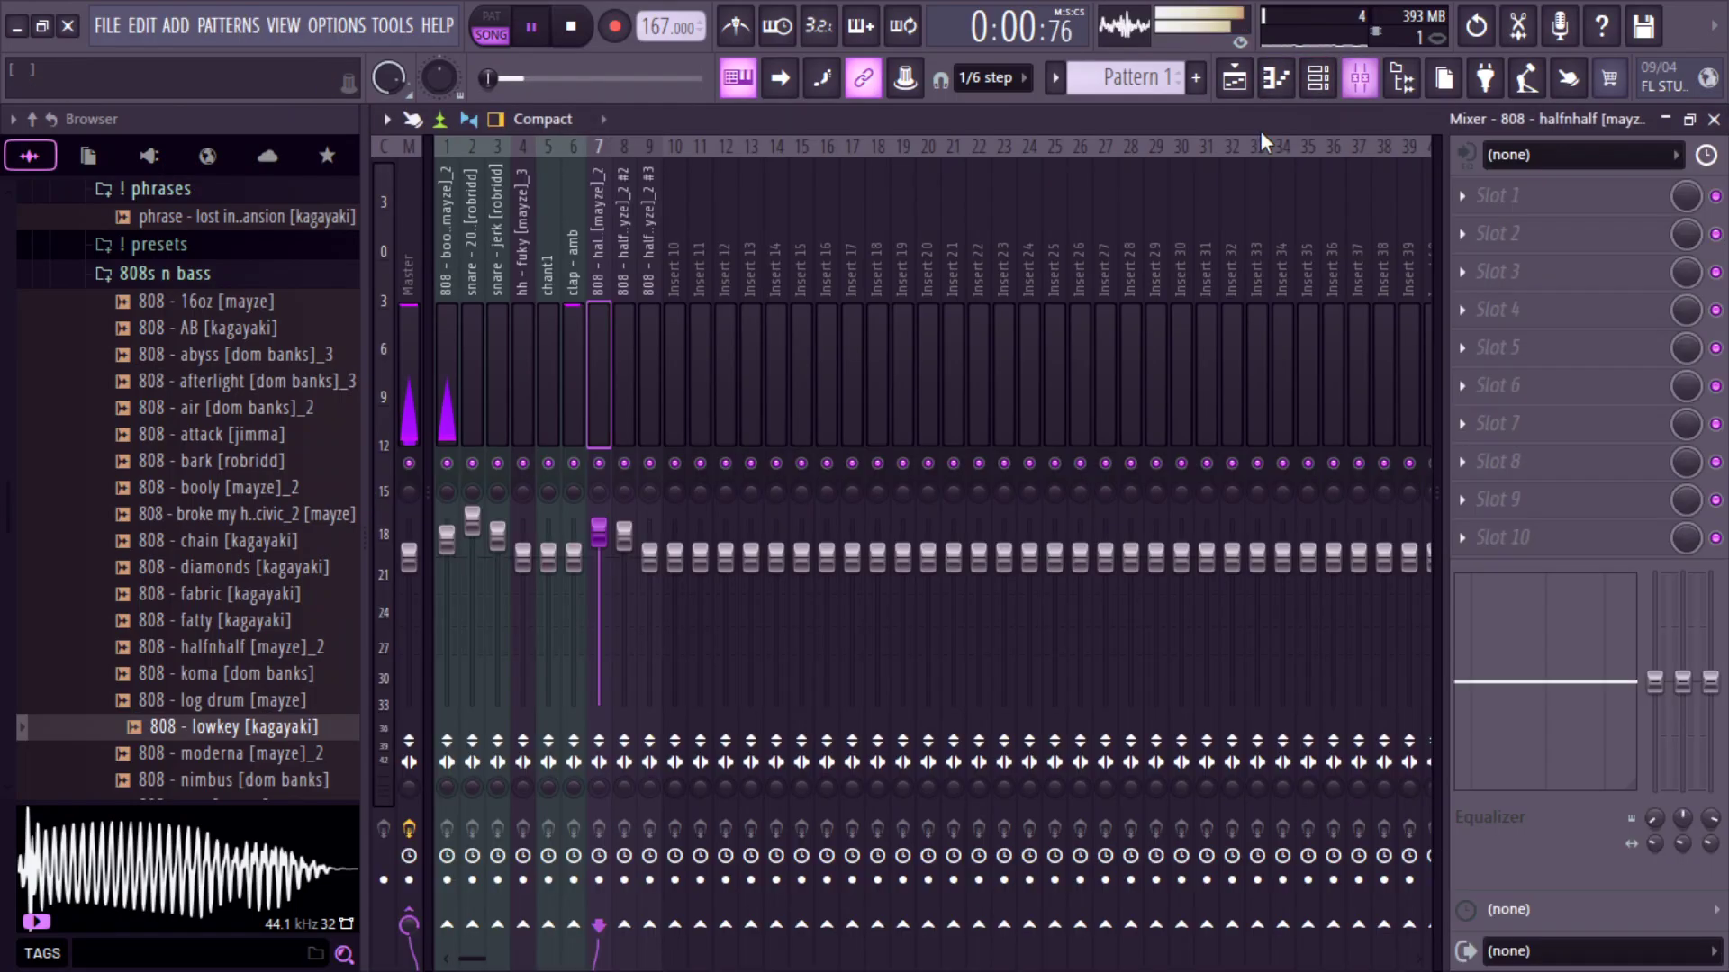
click(654, 391)
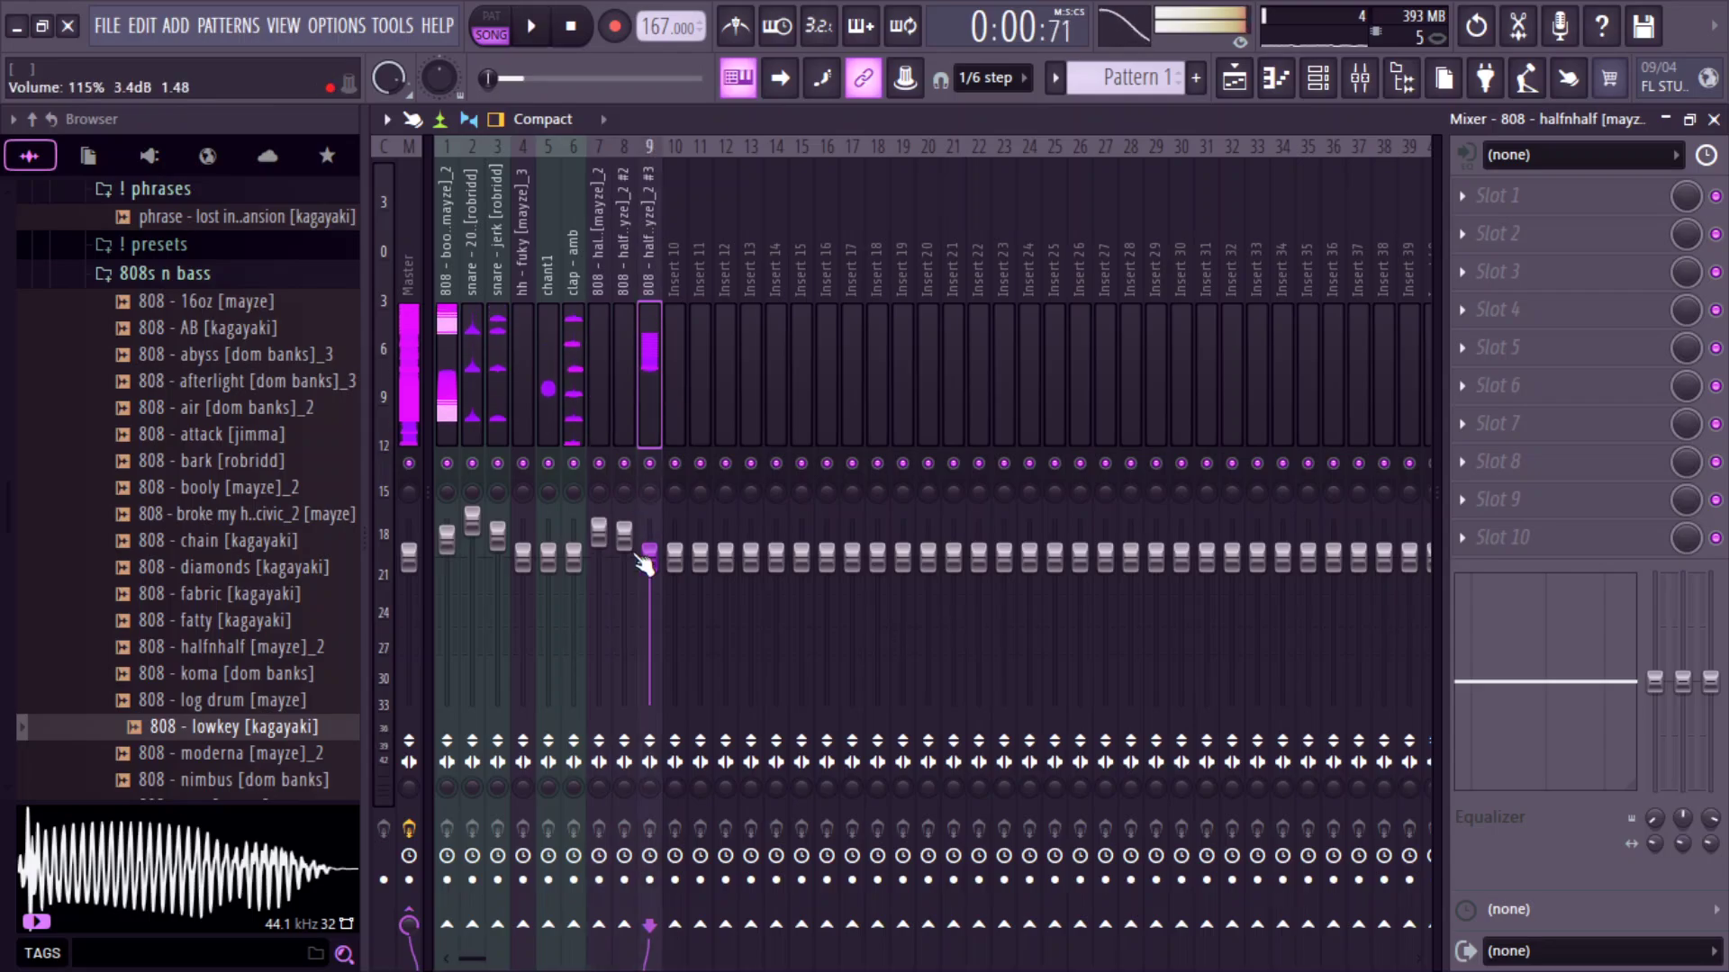
drag(660, 567, 651, 527)
key(space)
key(space)
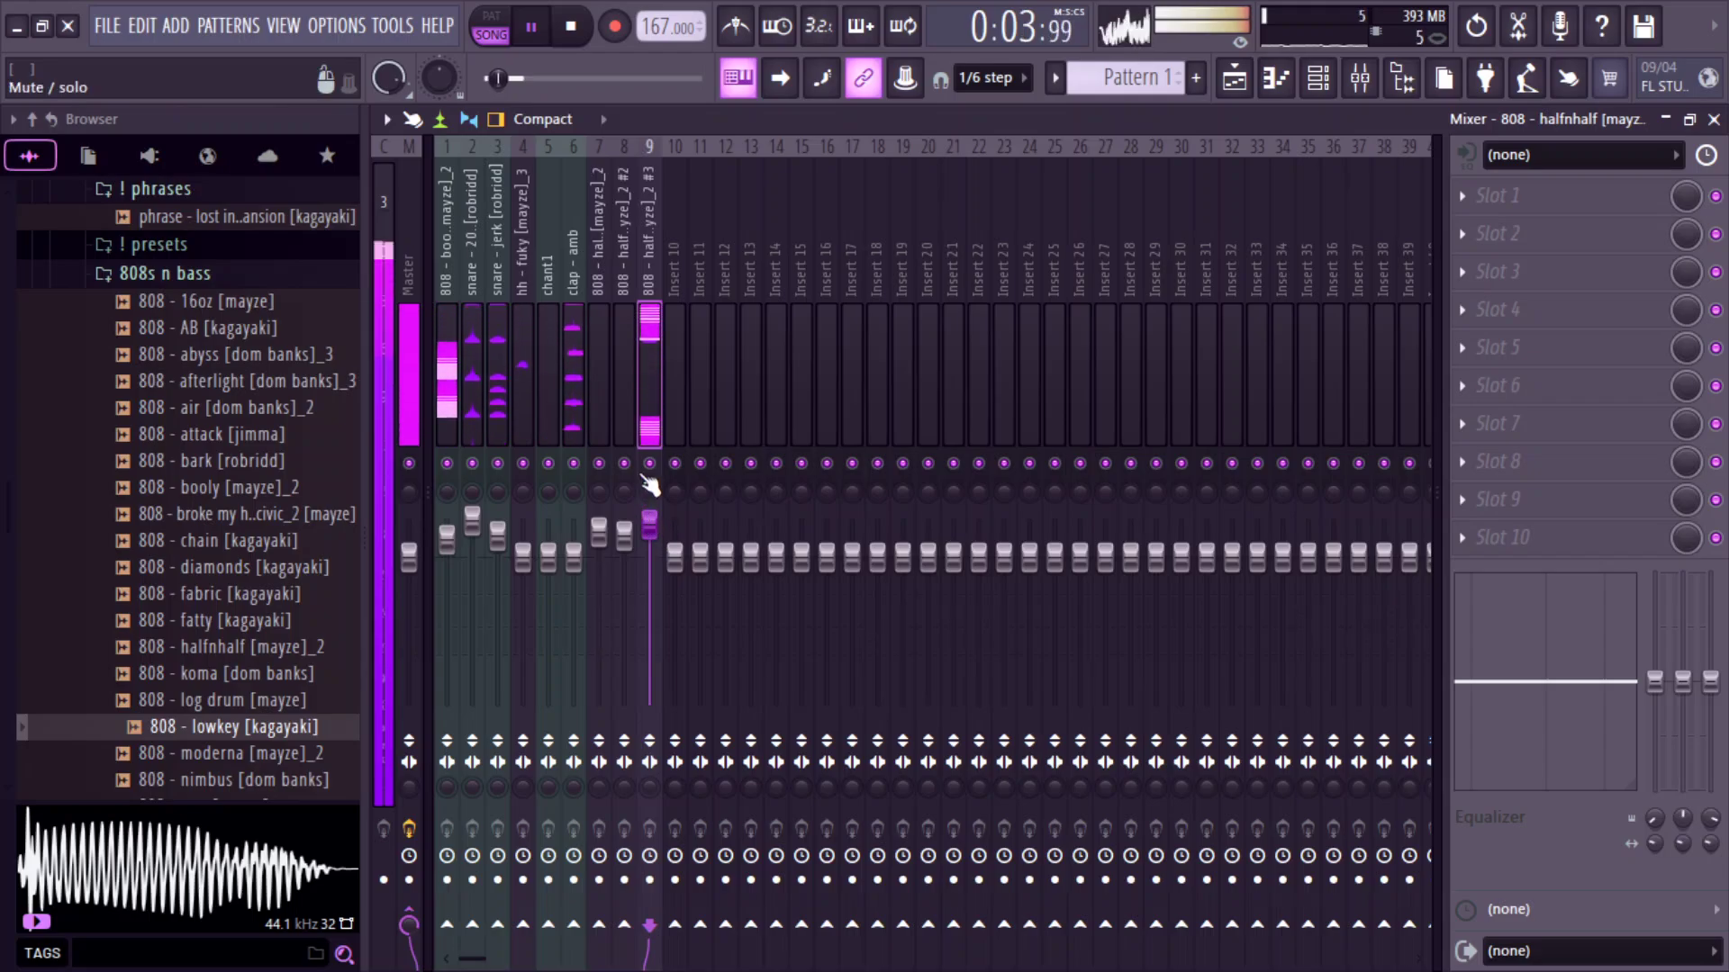
key(space)
Audition further 808 samples in the 808s n bass folder, from 808 - skinny down to 808 - zpinz.
scroll(131, 401, down, 5)
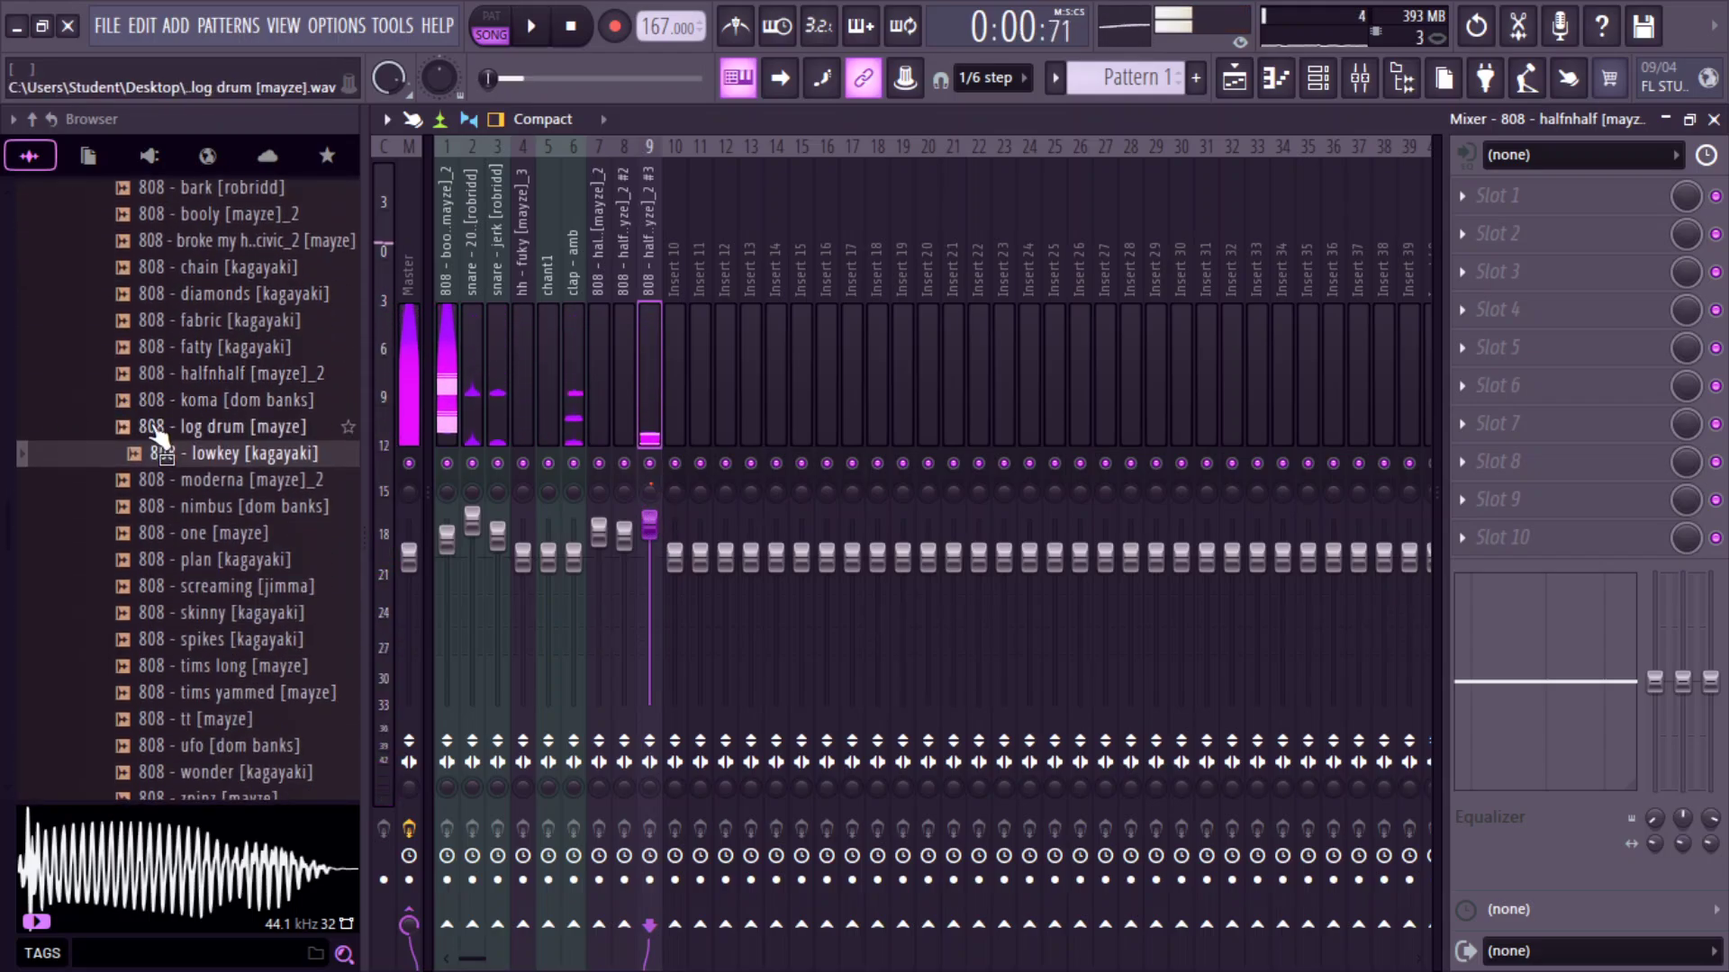
click(191, 451)
click(194, 477)
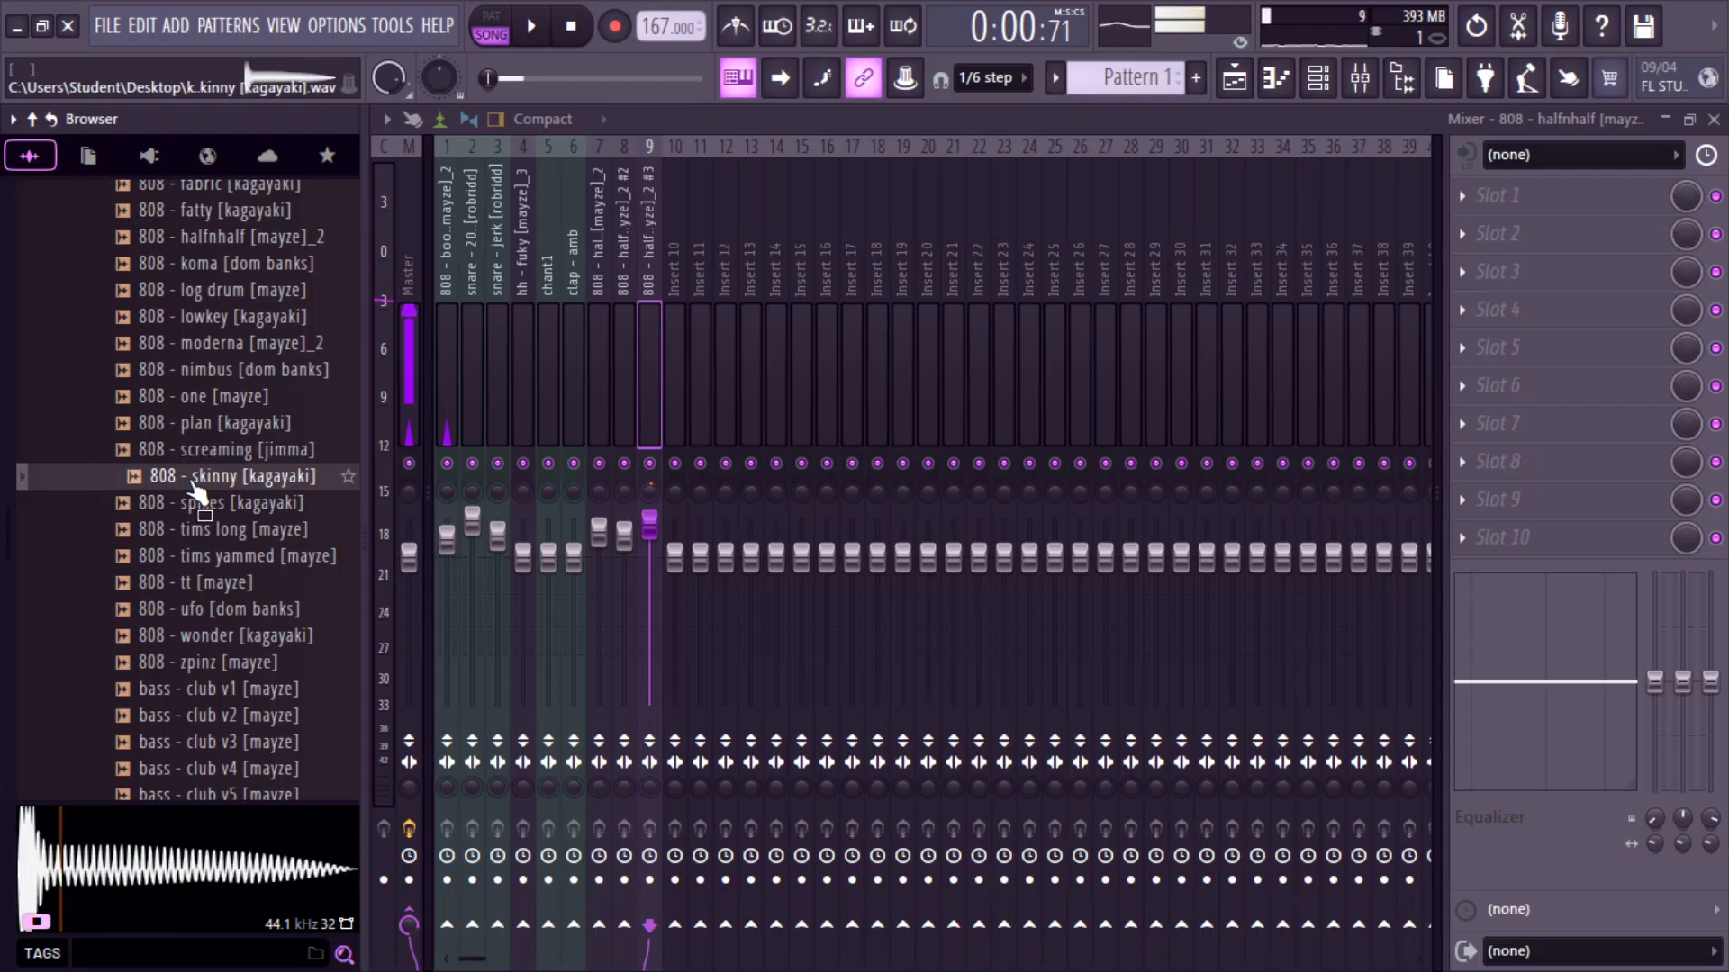
click(196, 504)
click(197, 531)
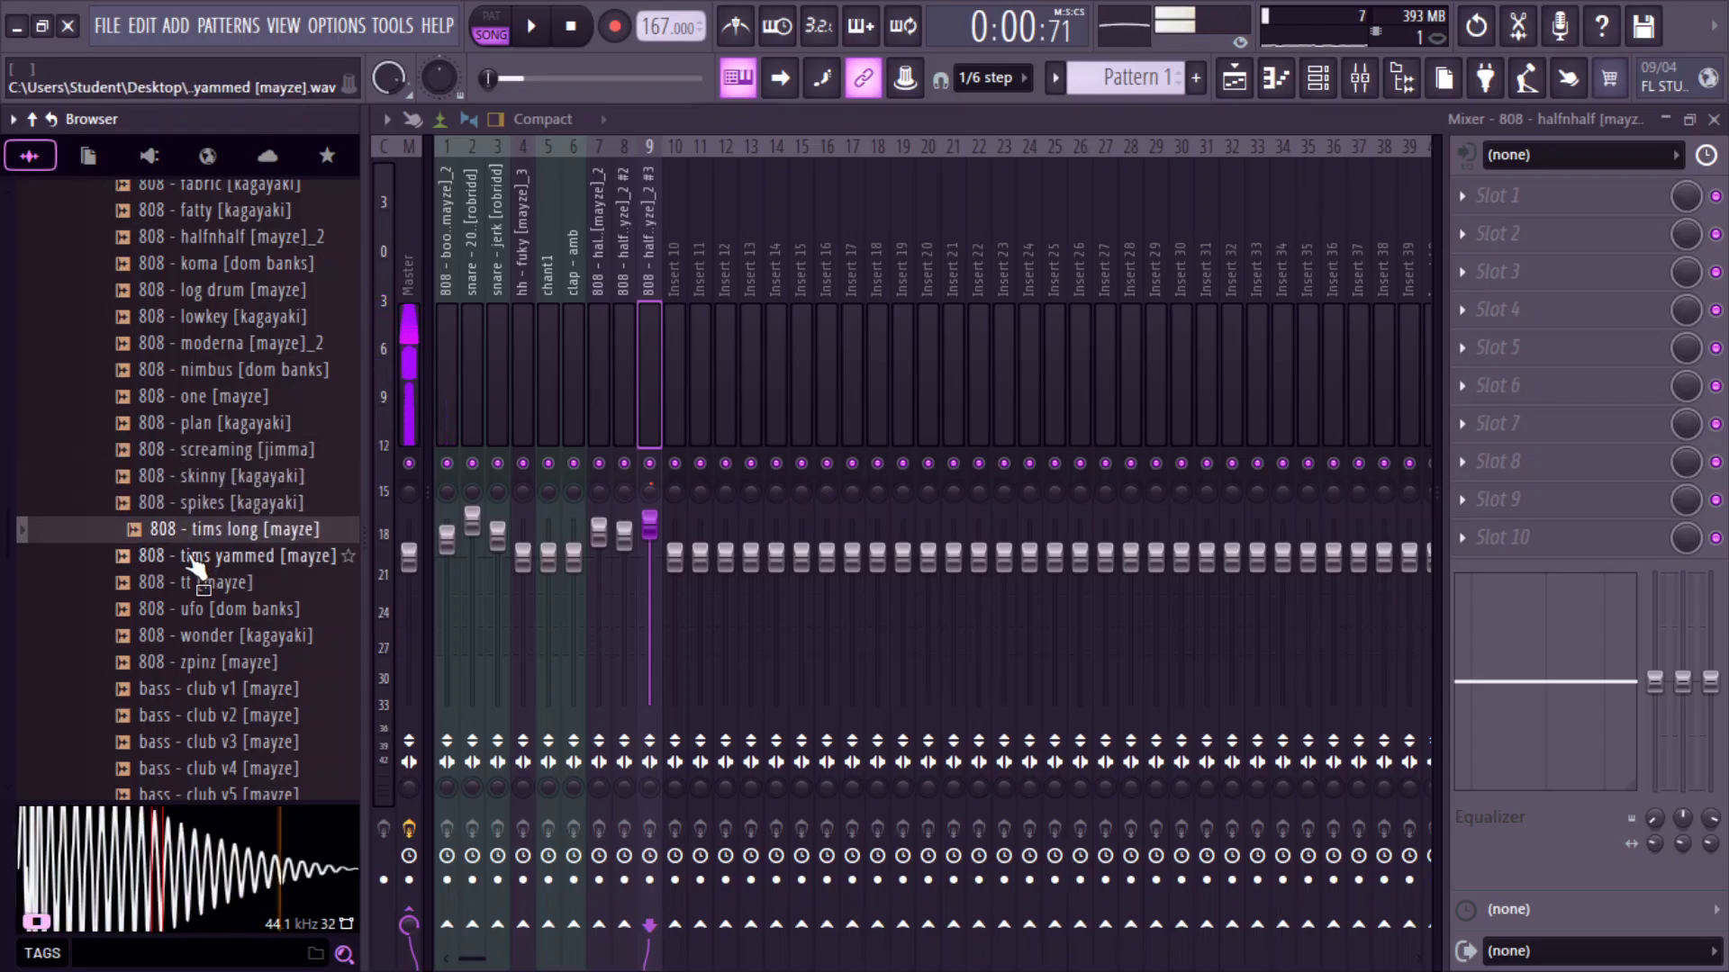
click(196, 558)
click(195, 583)
click(198, 610)
click(200, 636)
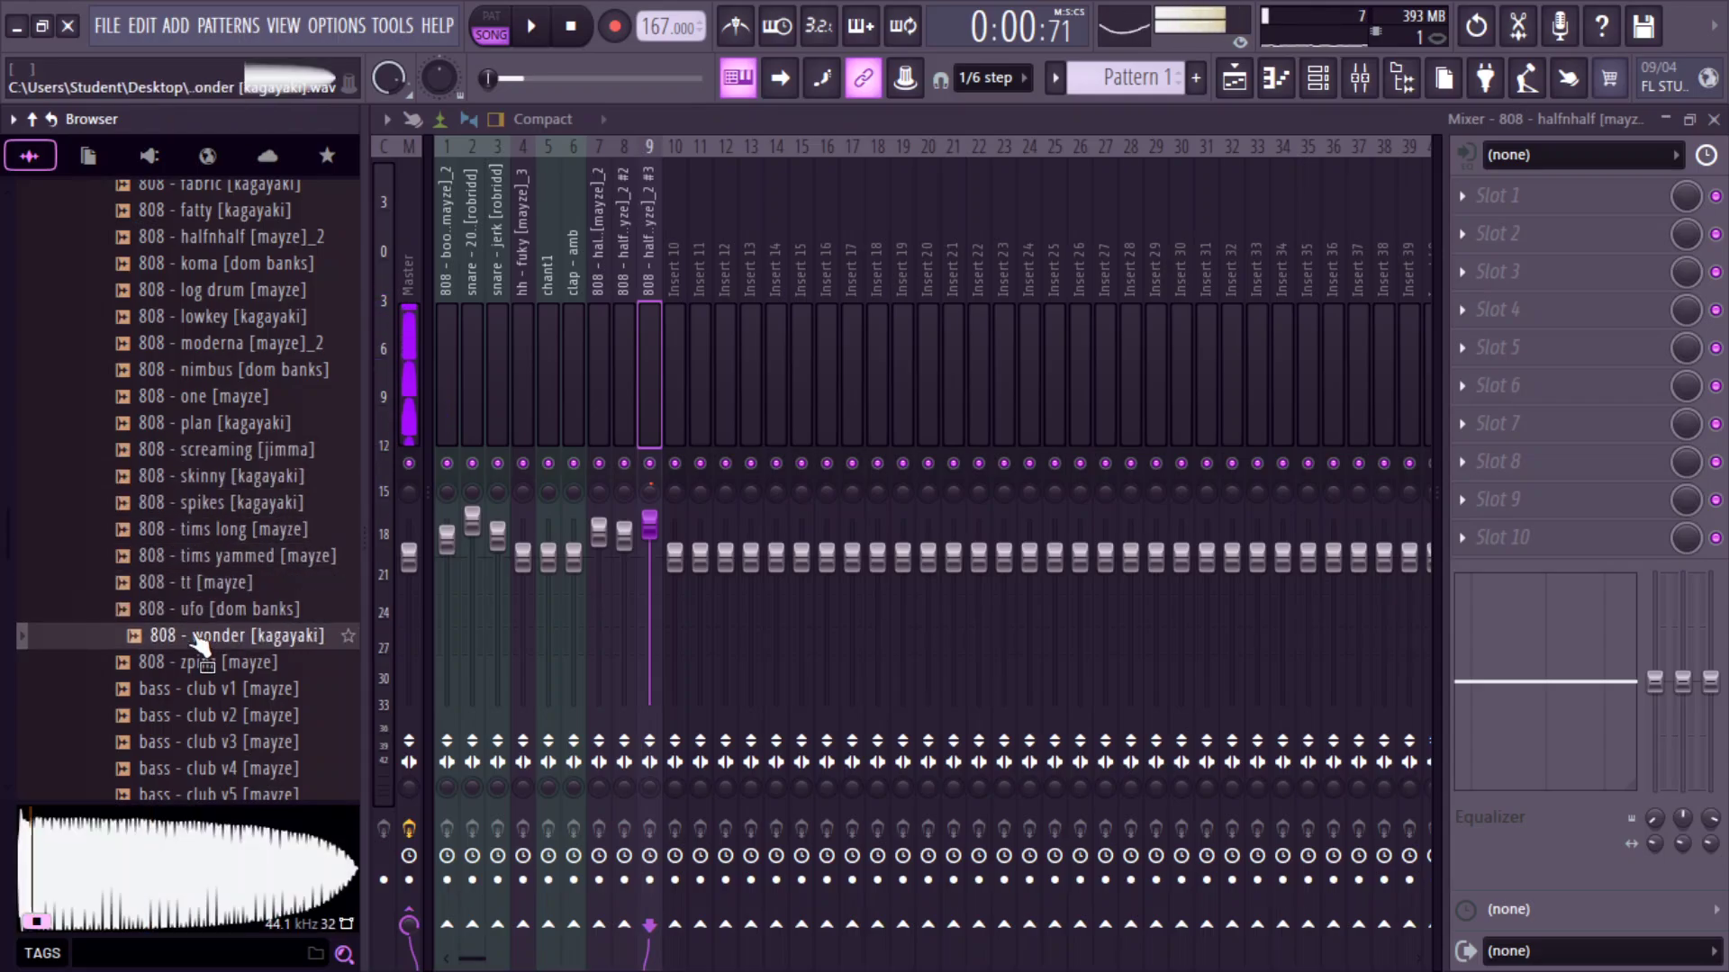
click(213, 558)
click(213, 610)
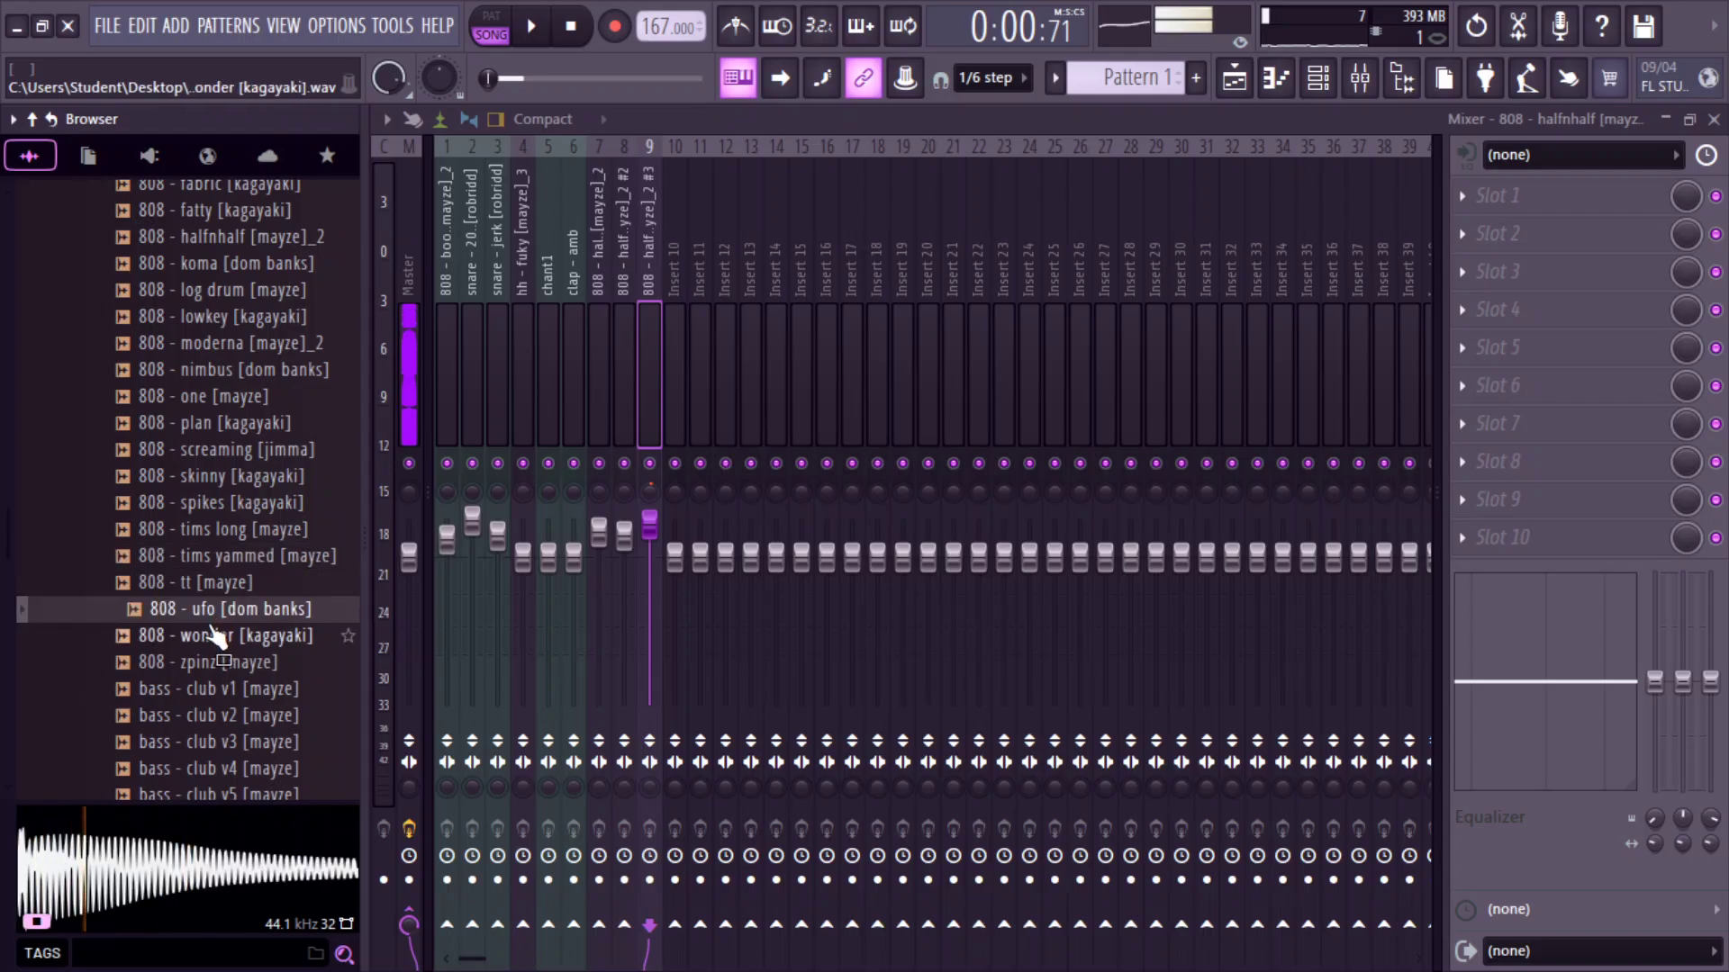
click(202, 641)
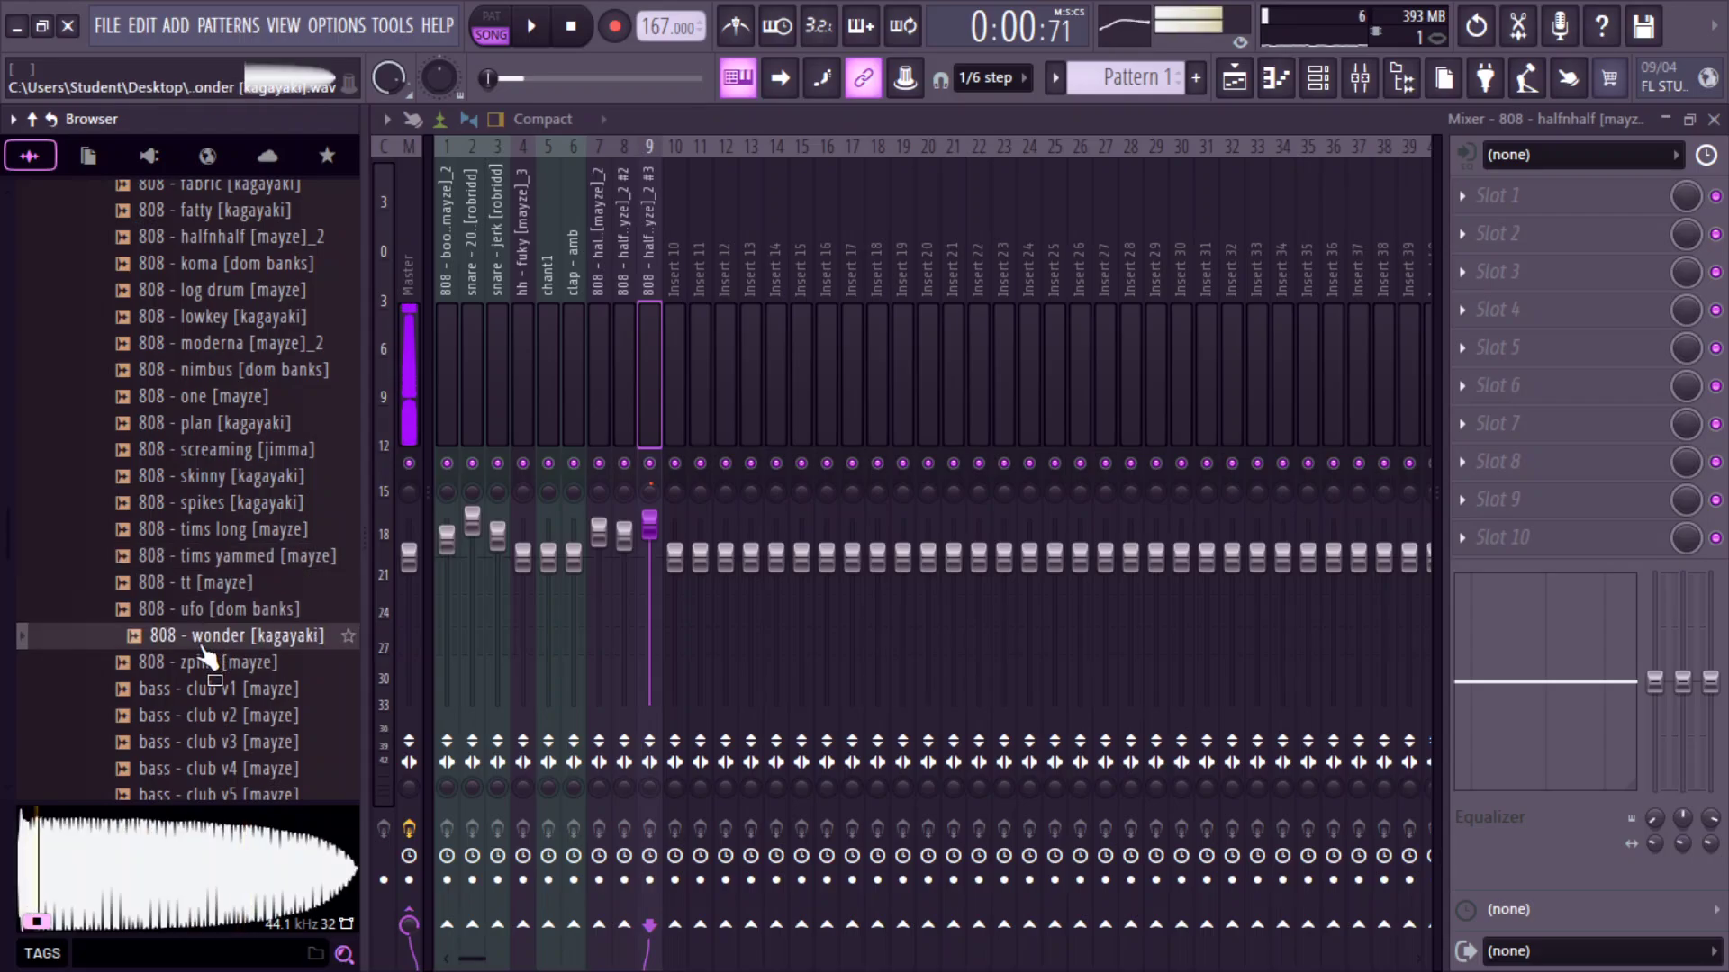
click(205, 673)
Audition the bass samples in the folder, including club v1, edm trance, sticky, dragonsub and club v6.
click(206, 695)
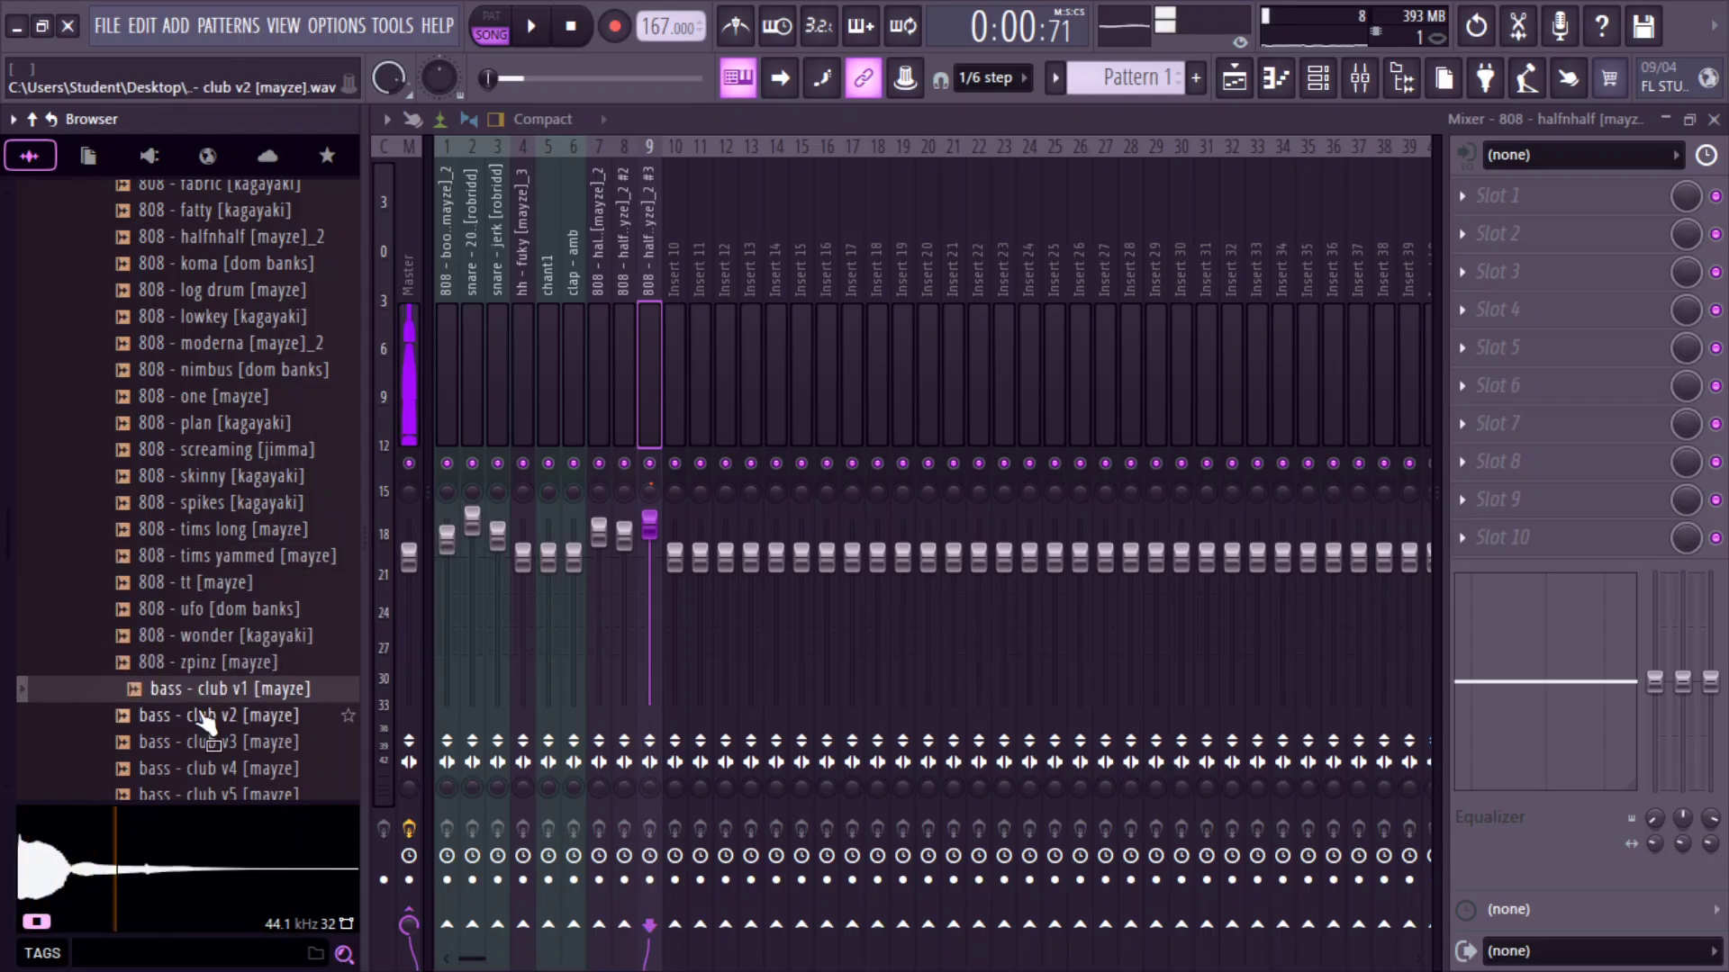
click(203, 721)
click(202, 743)
scroll(200, 756, down, 3)
click(194, 603)
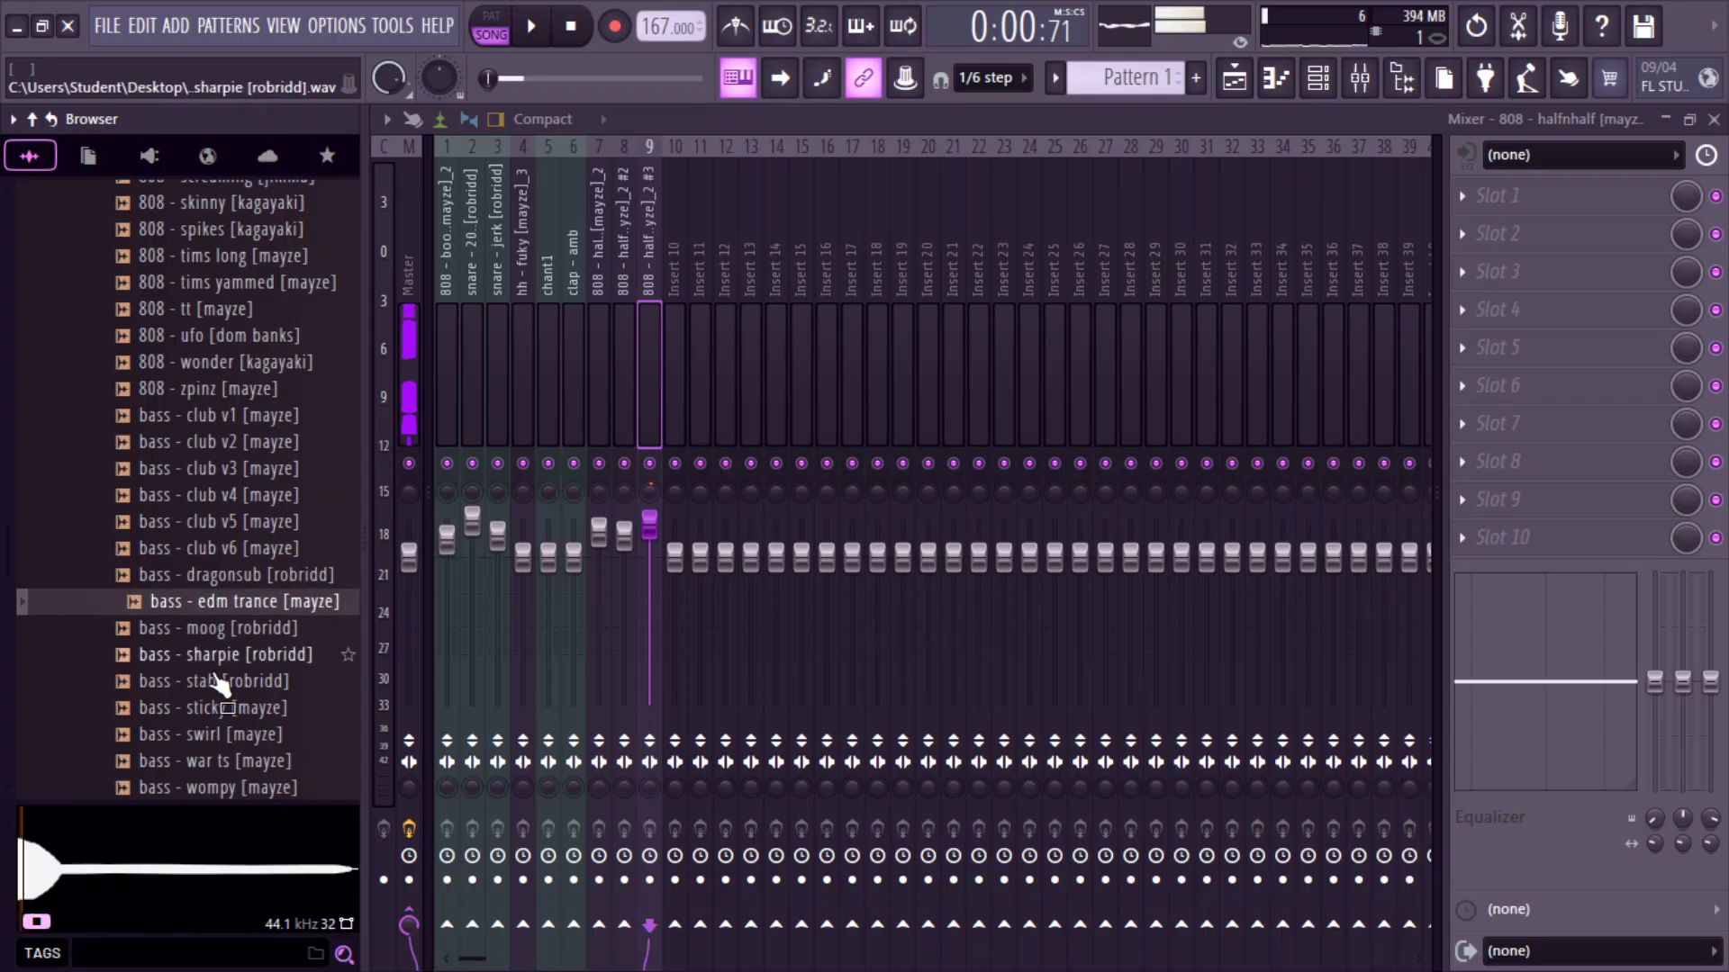
click(219, 708)
click(213, 761)
click(250, 576)
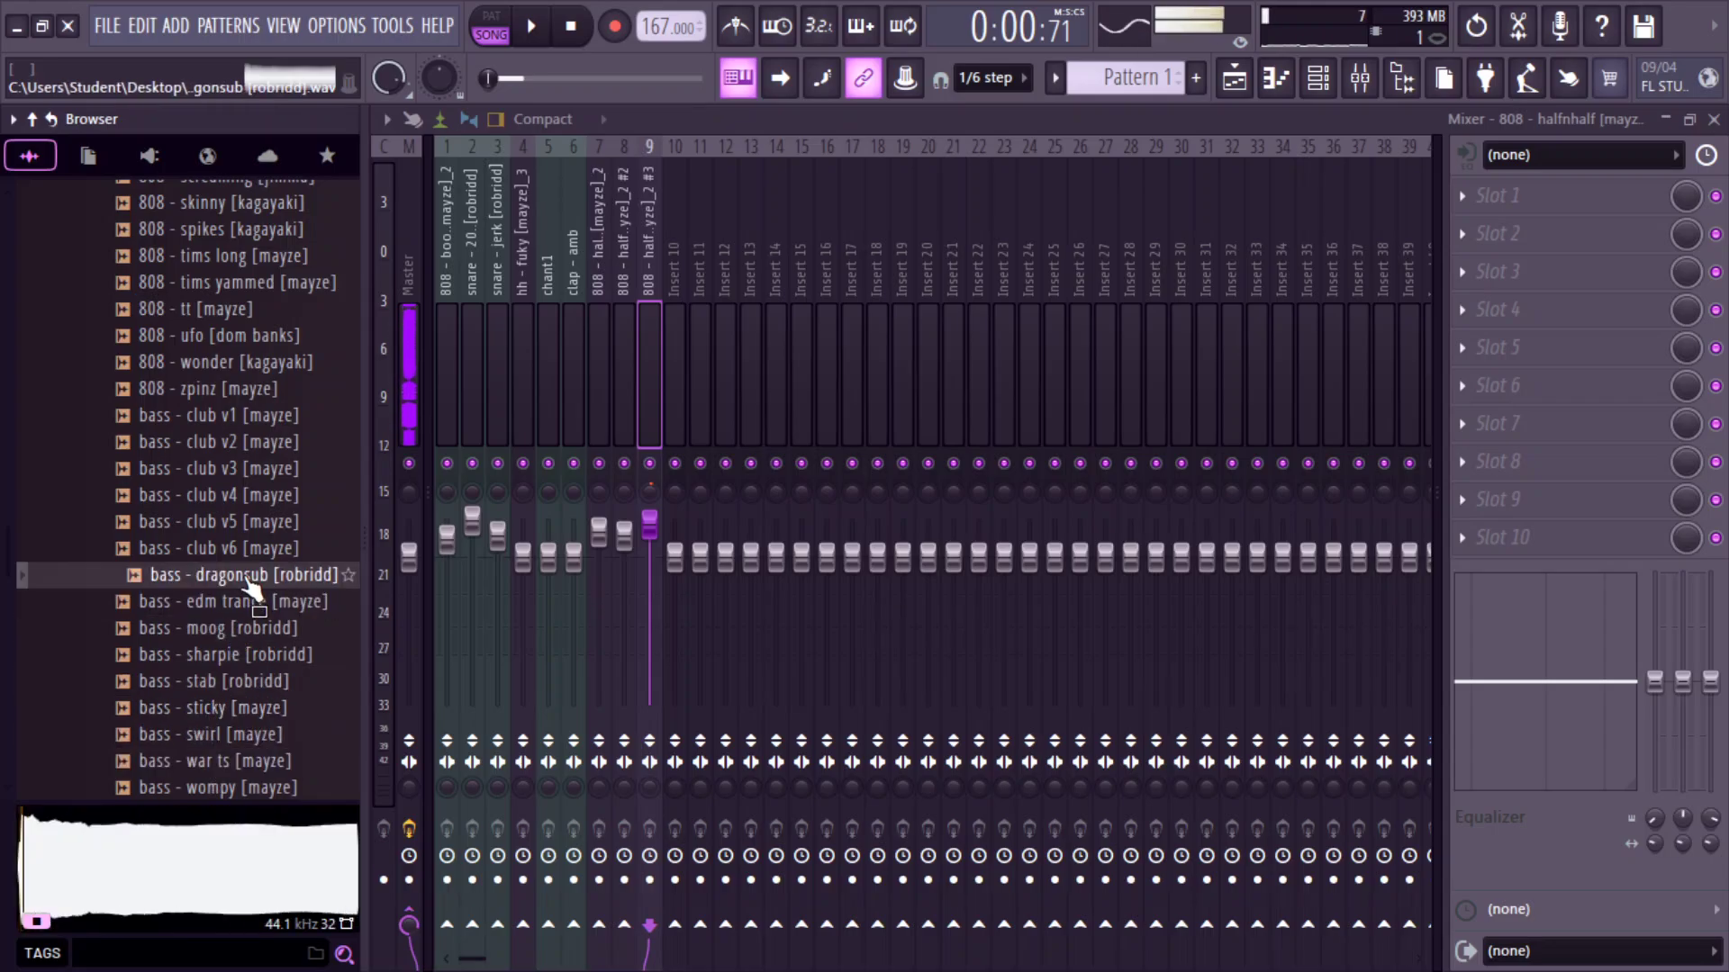
click(236, 549)
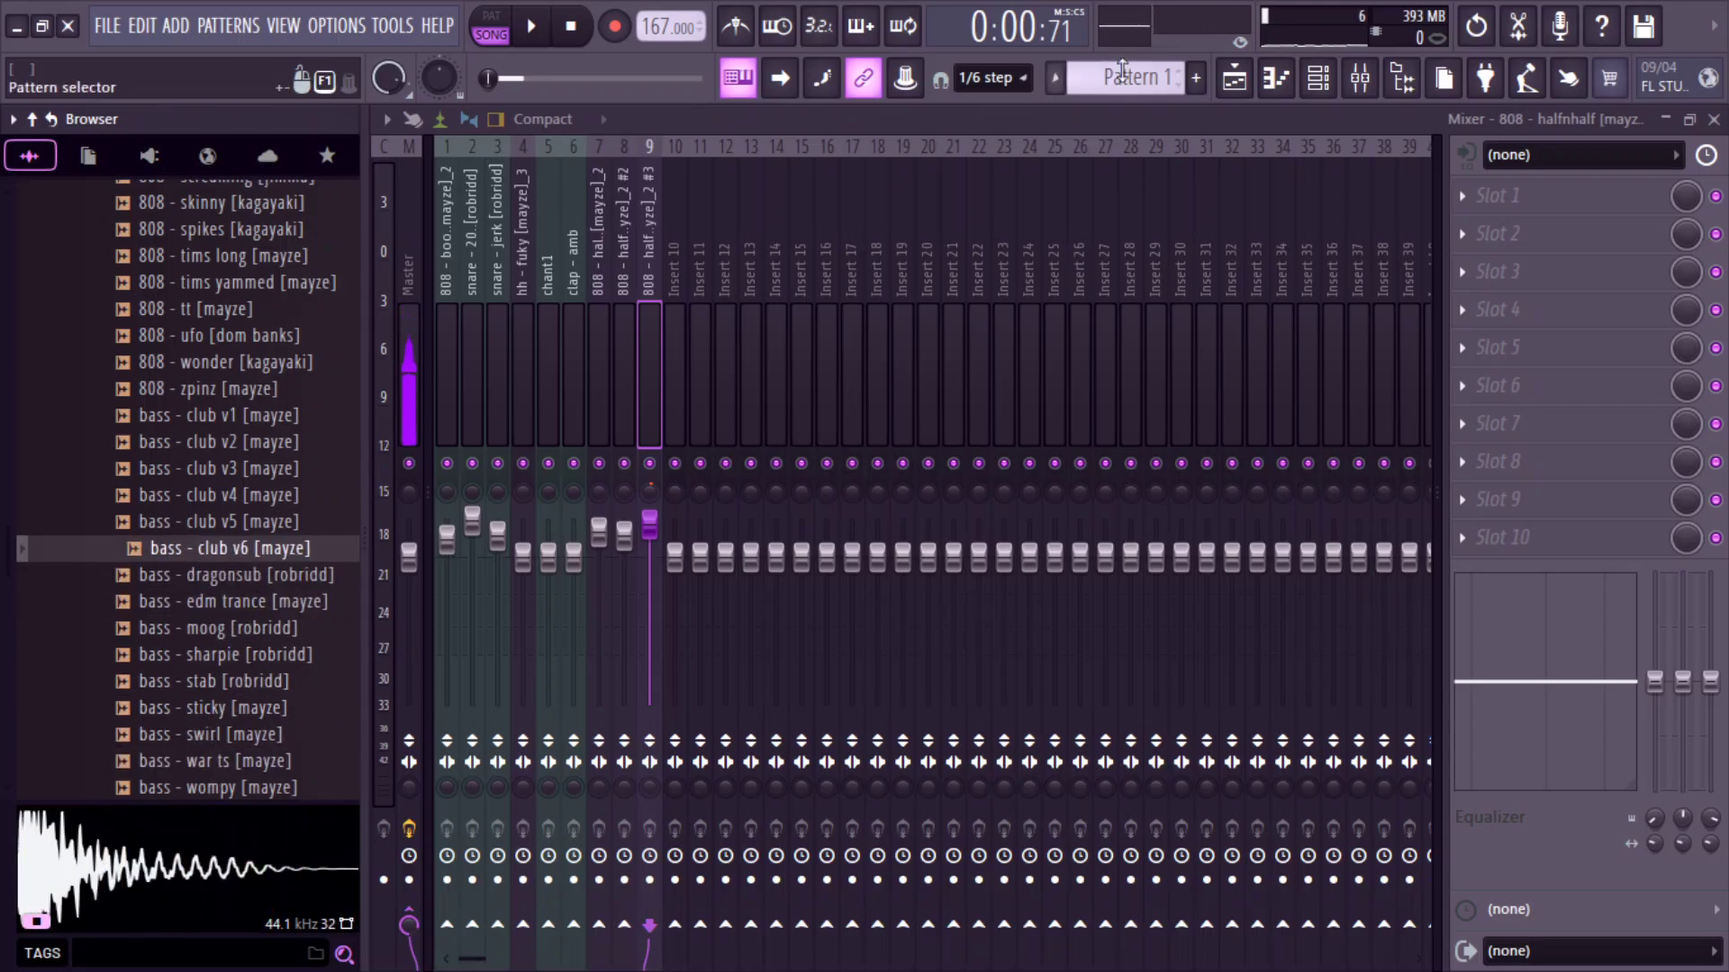
Play back the arrangement in the playlist and split Pattern 1 by channel.
key(space)
click(1234, 78)
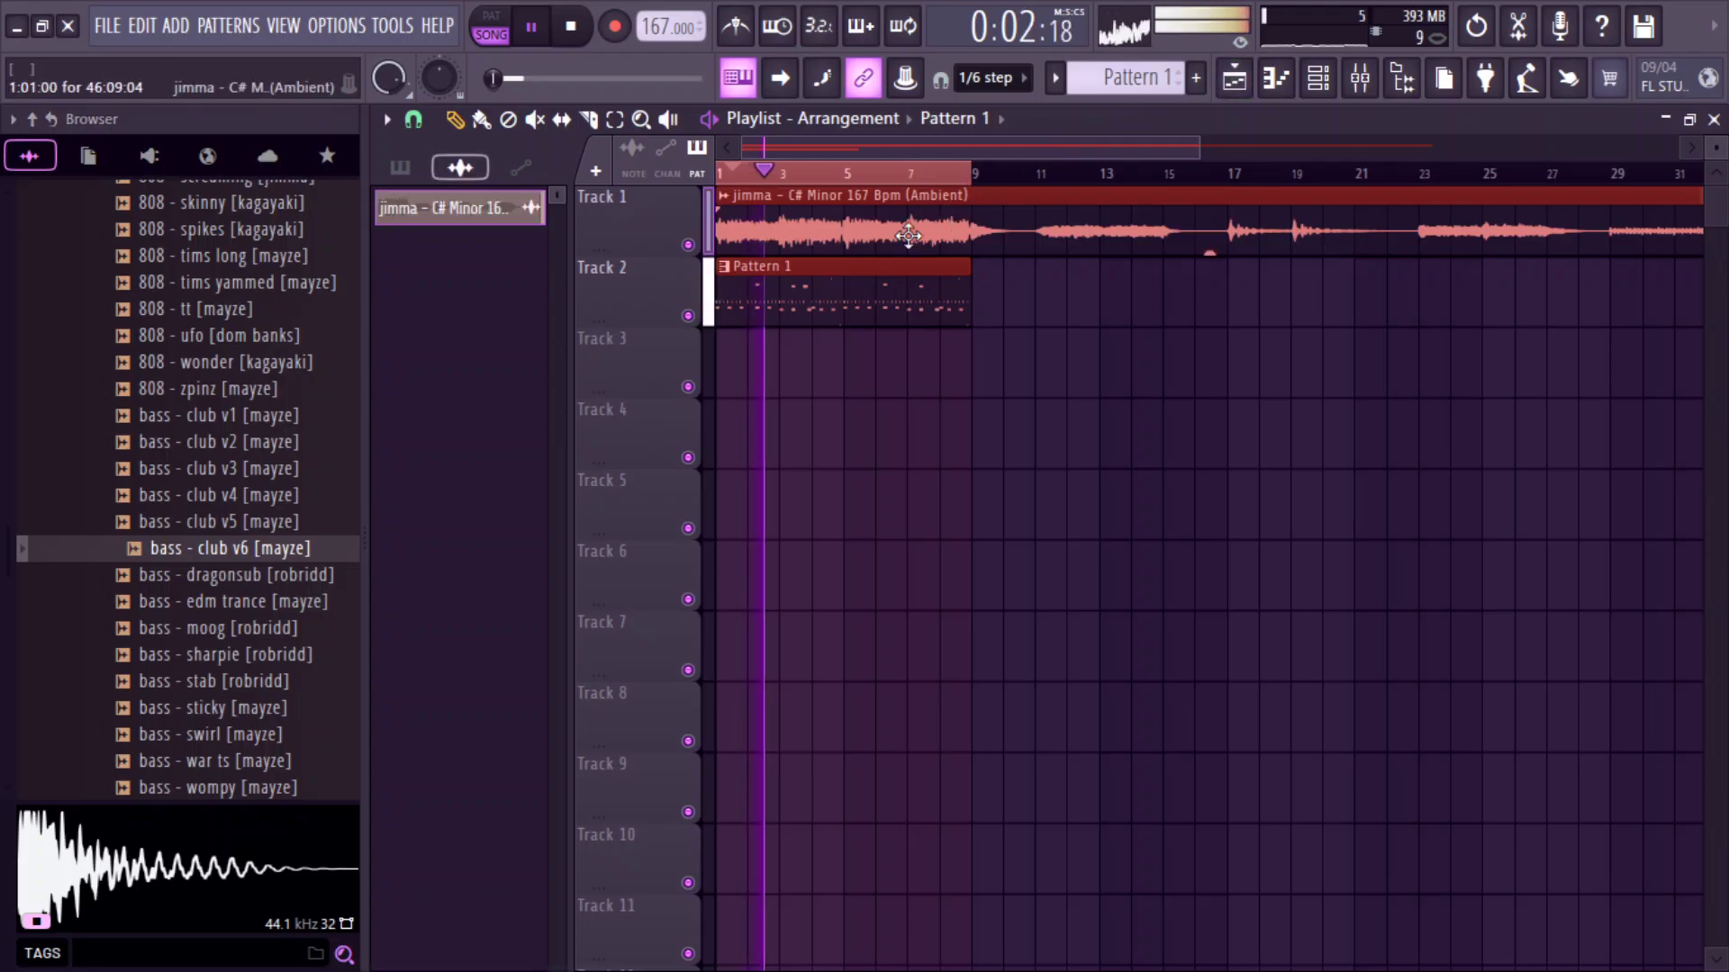
click(400, 167)
right_click(505, 207)
click(567, 627)
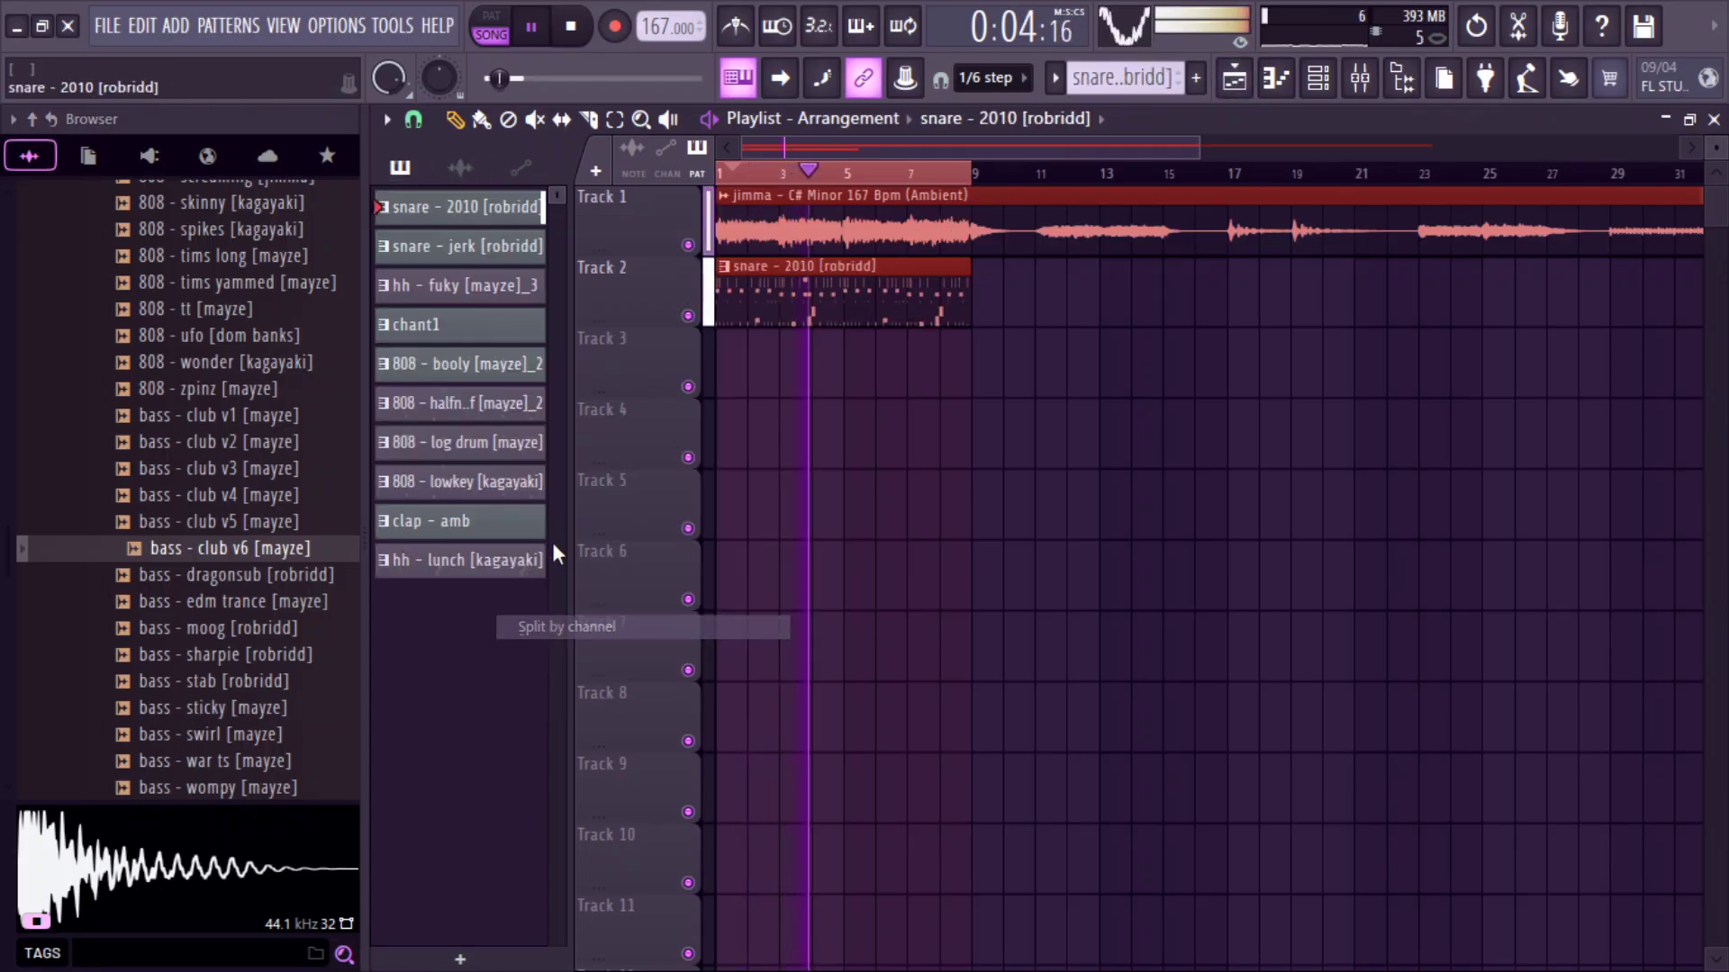
Remove the snare clip from Track 2 and move the 808 - halfnhalf, log drum and lowkey patterns to the head of the pattern list.
right_click(738, 290)
click(455, 522)
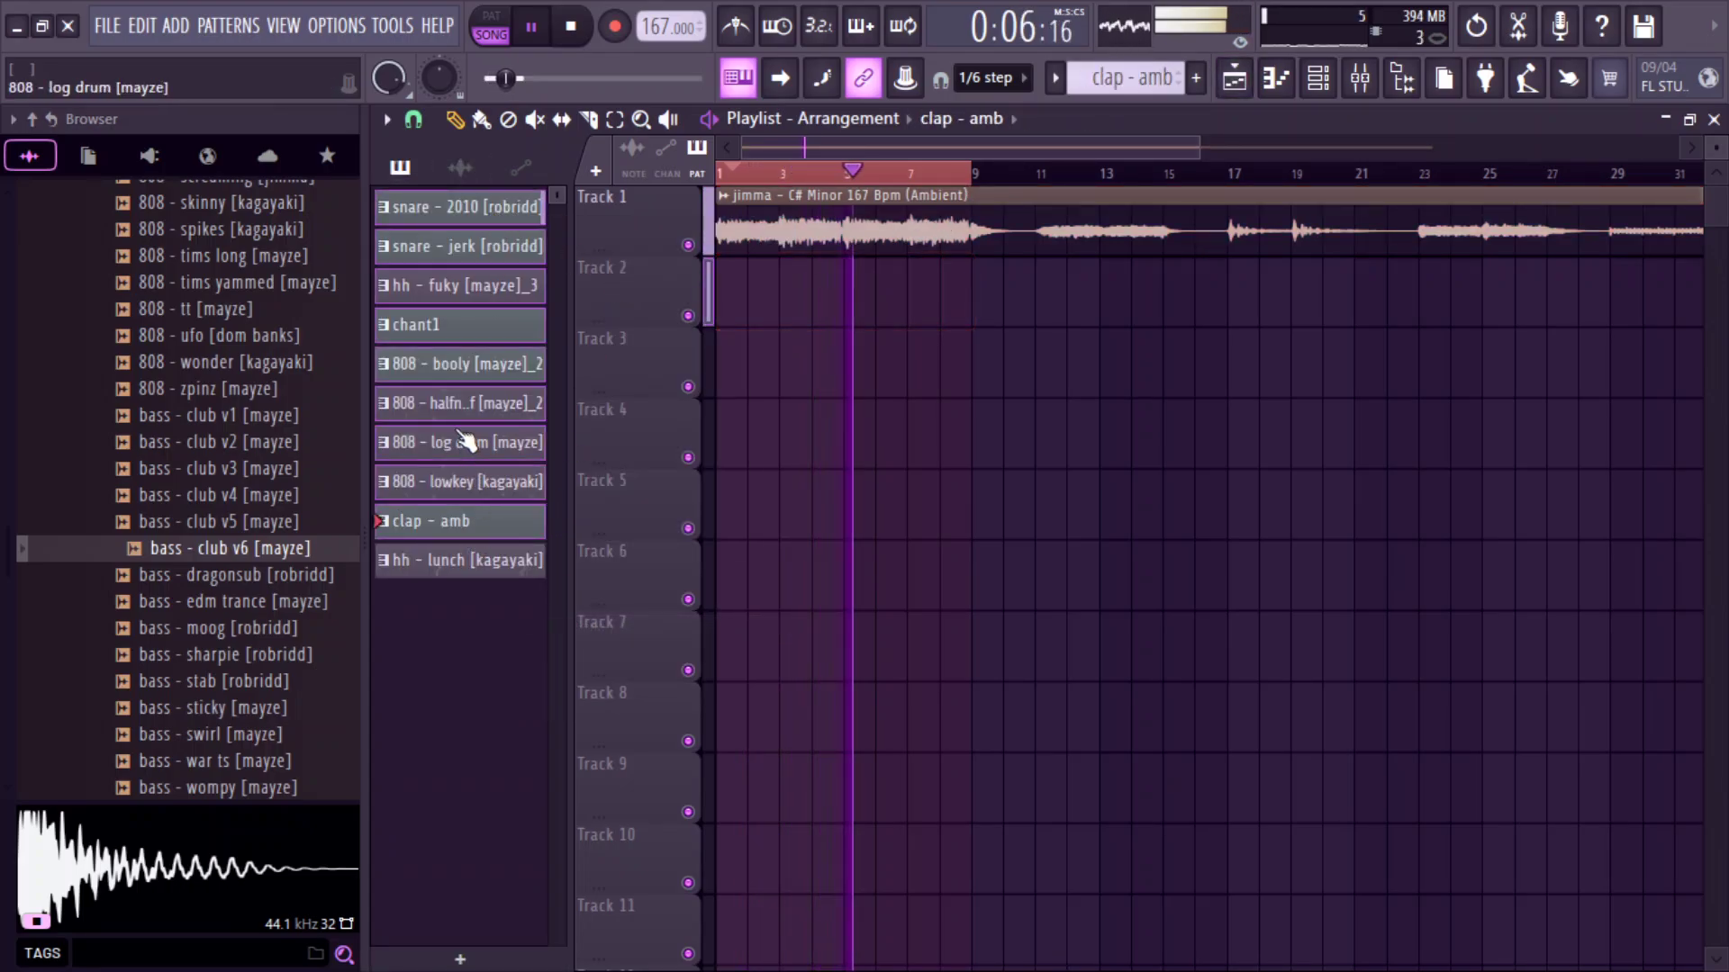
click(490, 560)
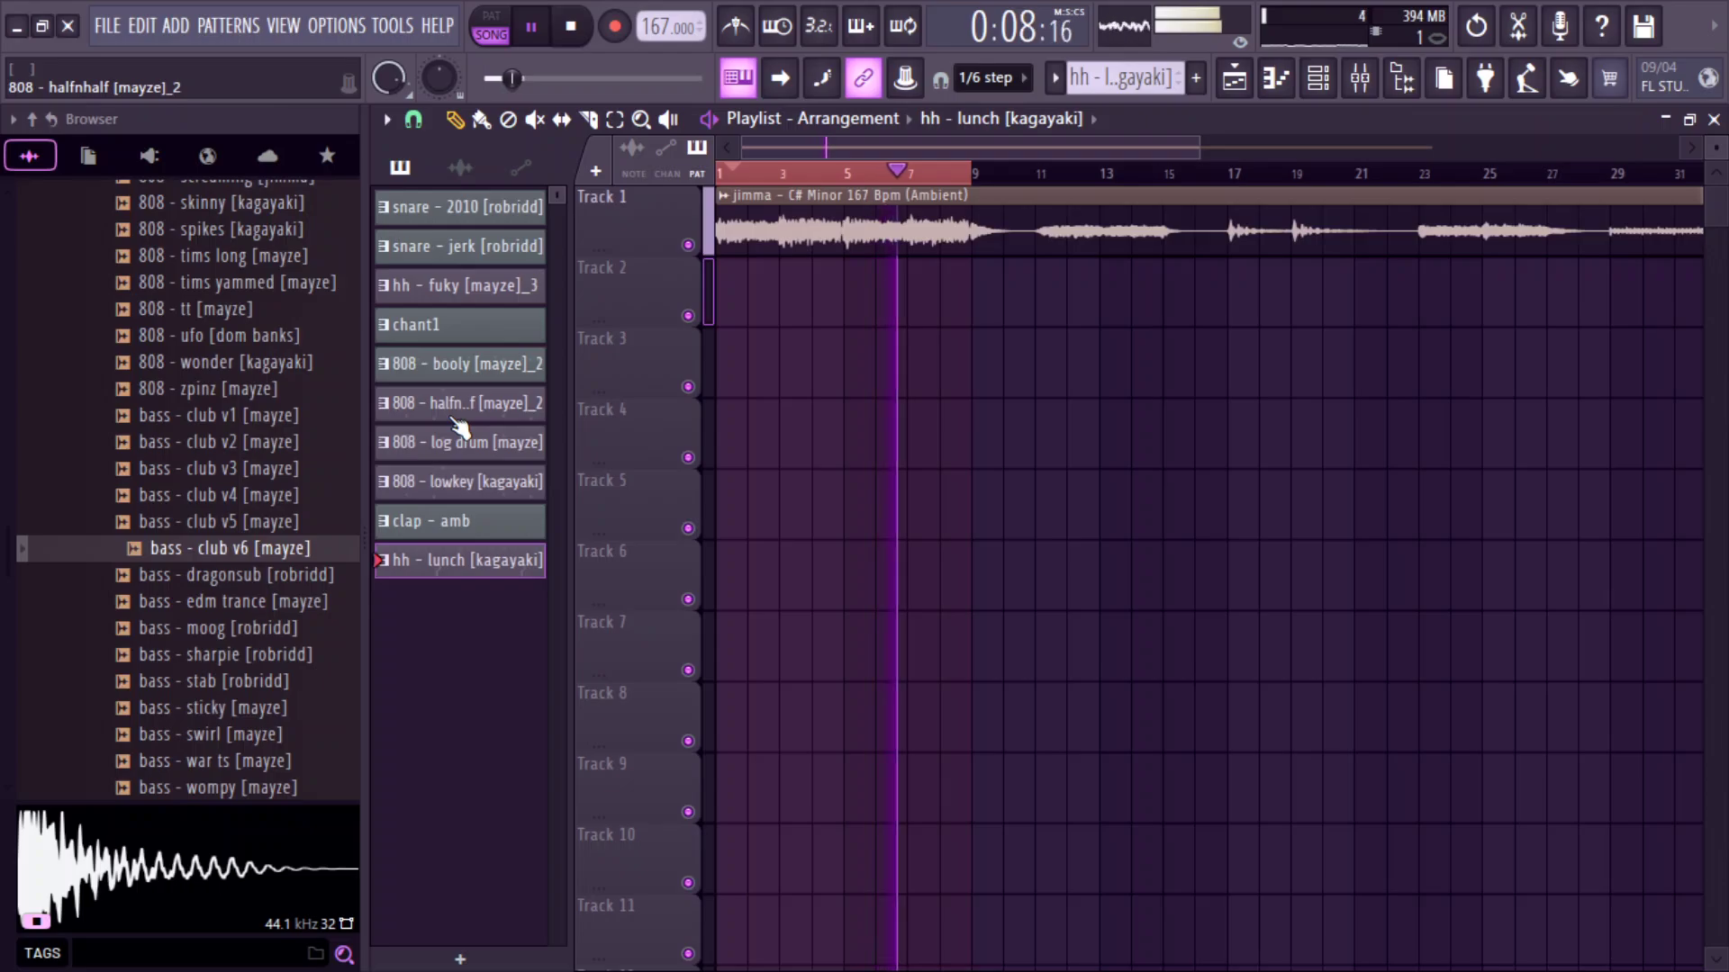
drag(473, 406, 410, 194)
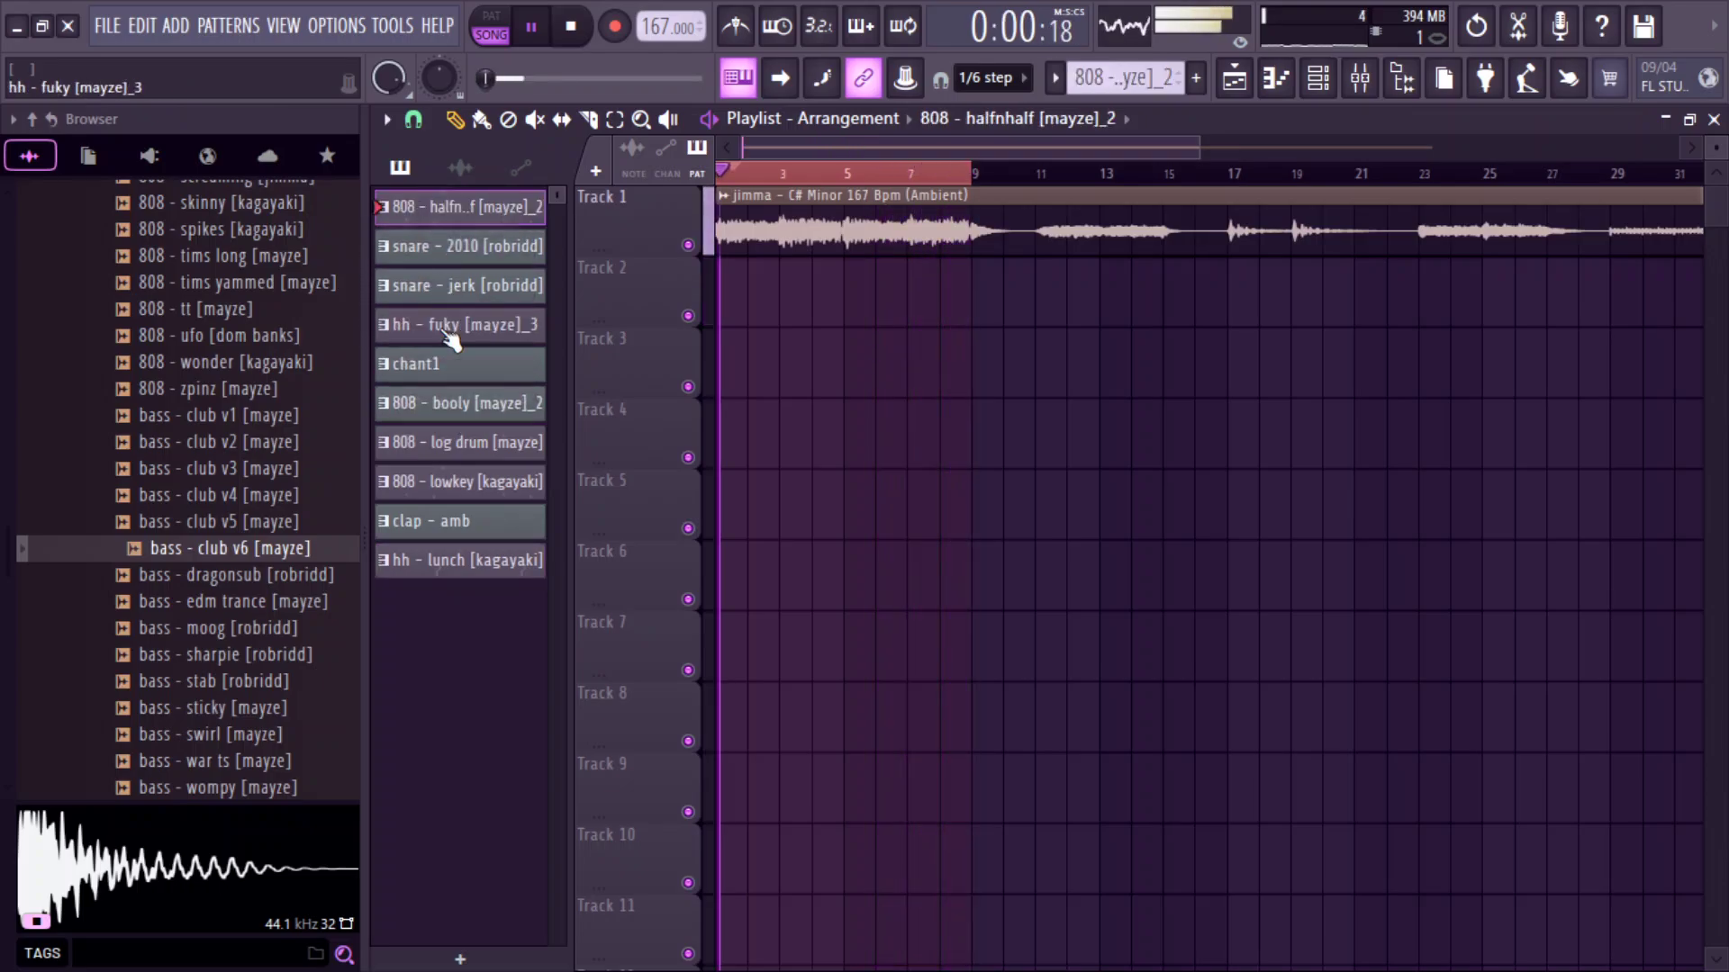
drag(455, 442, 436, 233)
drag(460, 482, 484, 276)
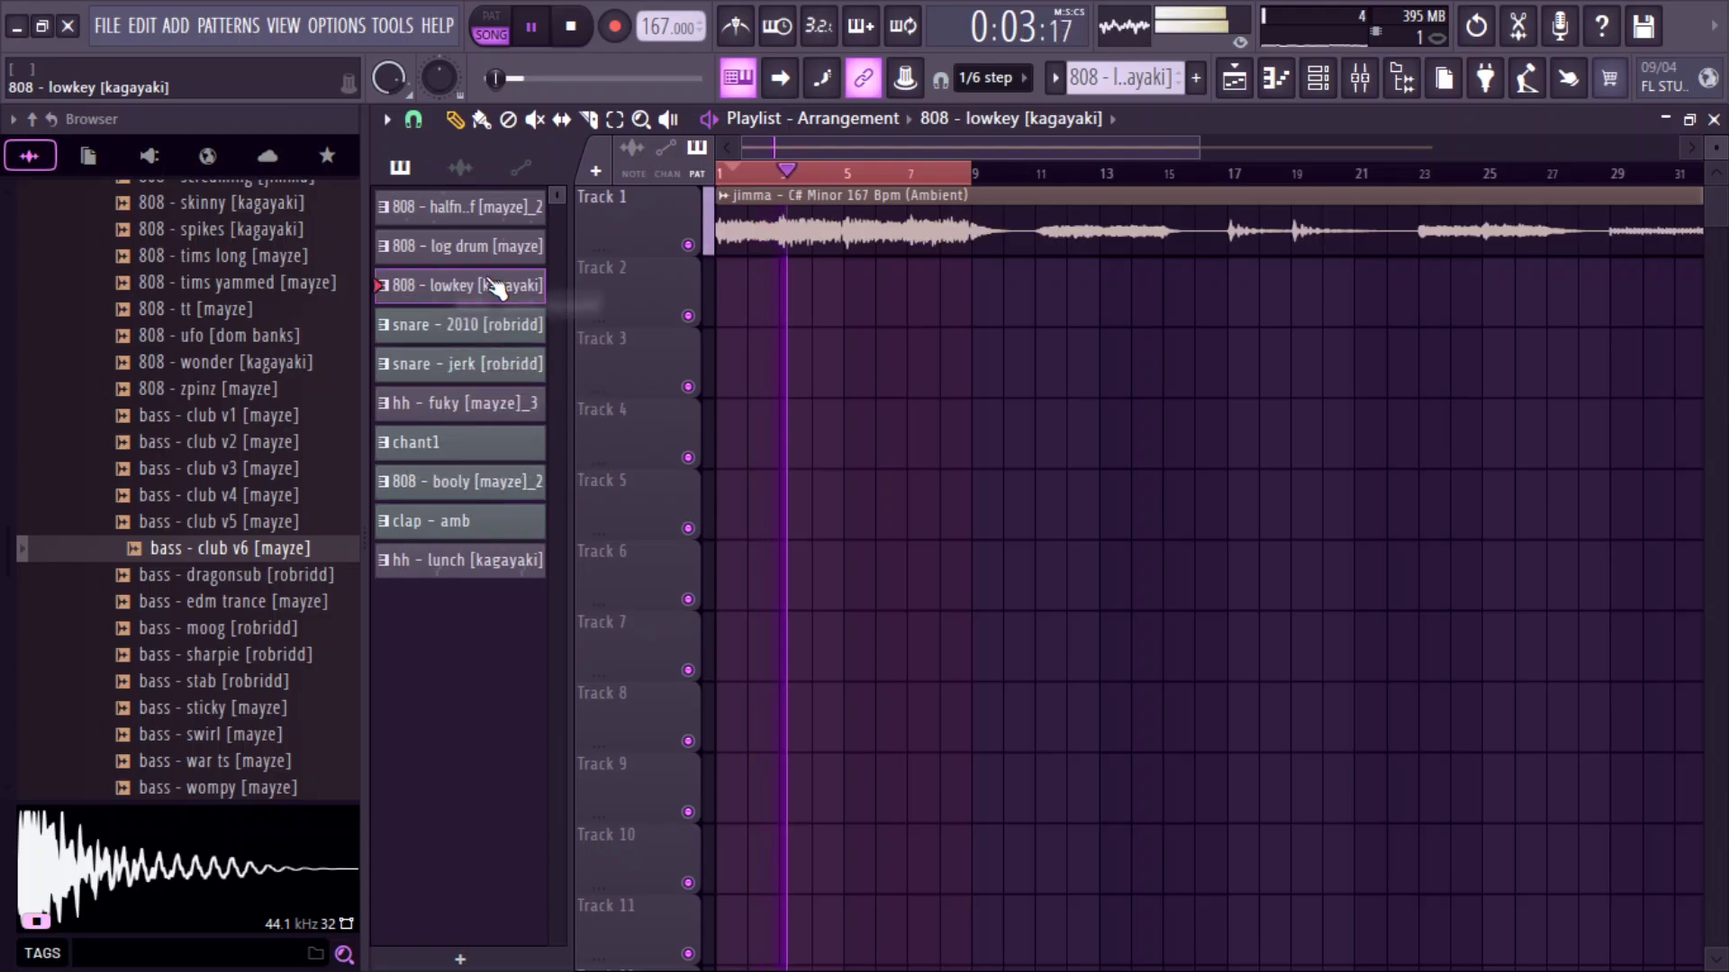
Check the channel rack during playback, then reorder the 808 - booly pattern directly below 808 - lowkey in the playlist's pattern list.
click(1325, 84)
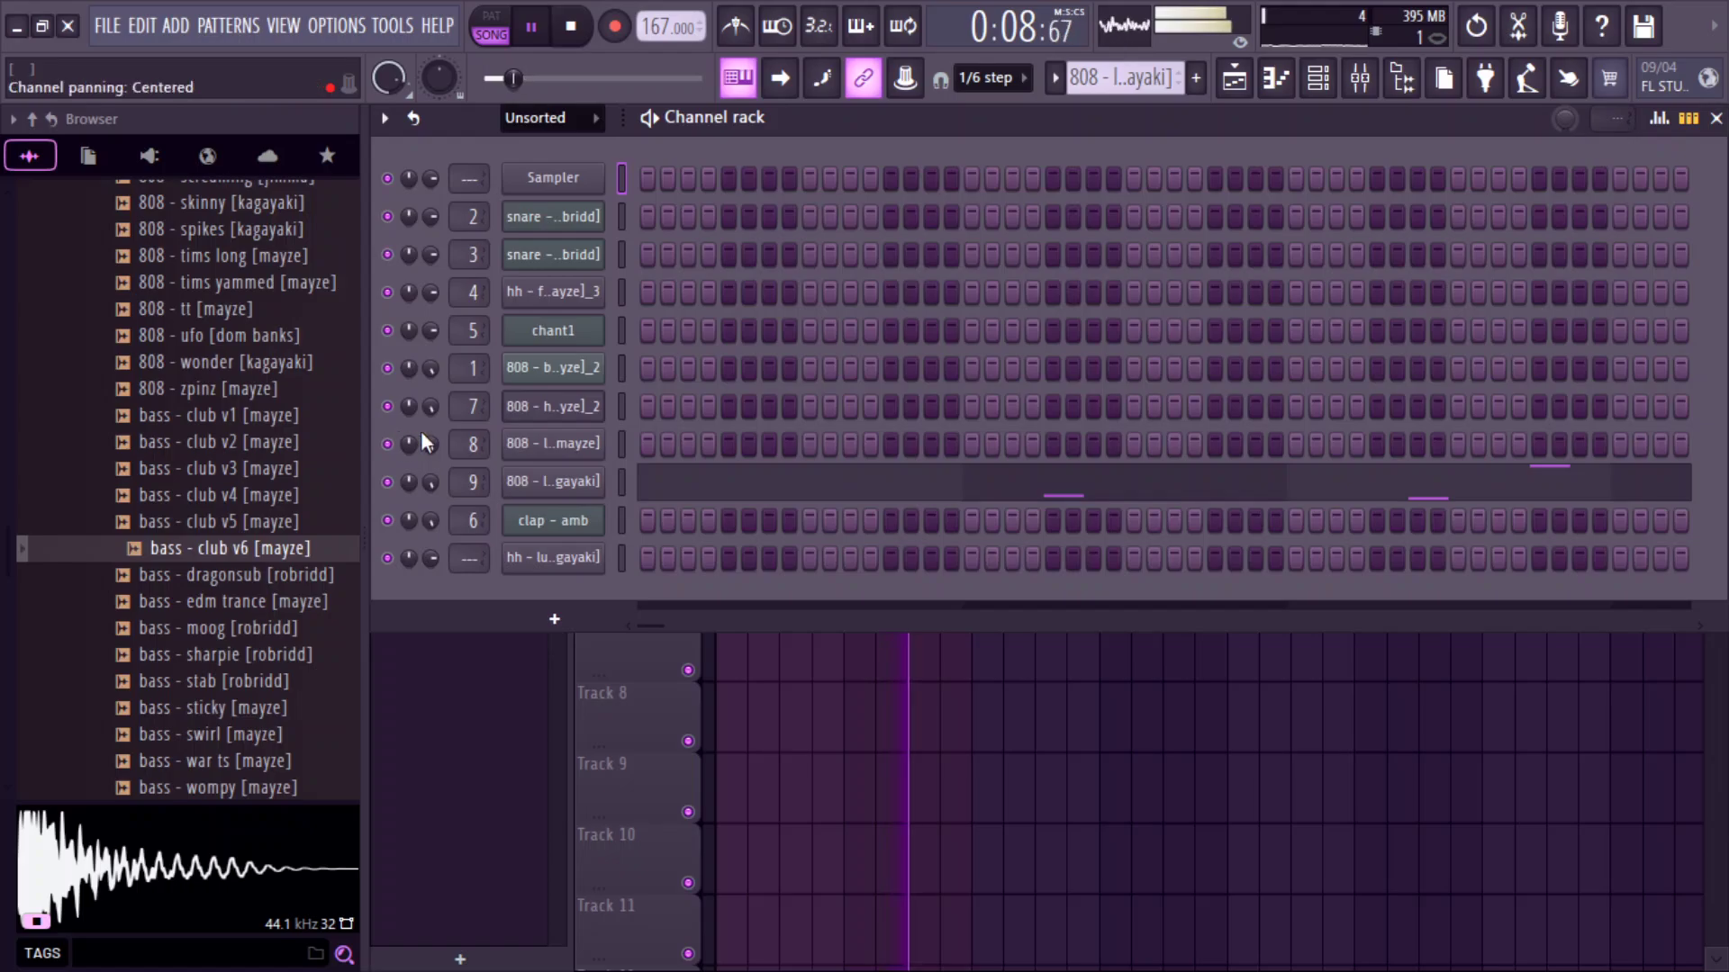
key(space)
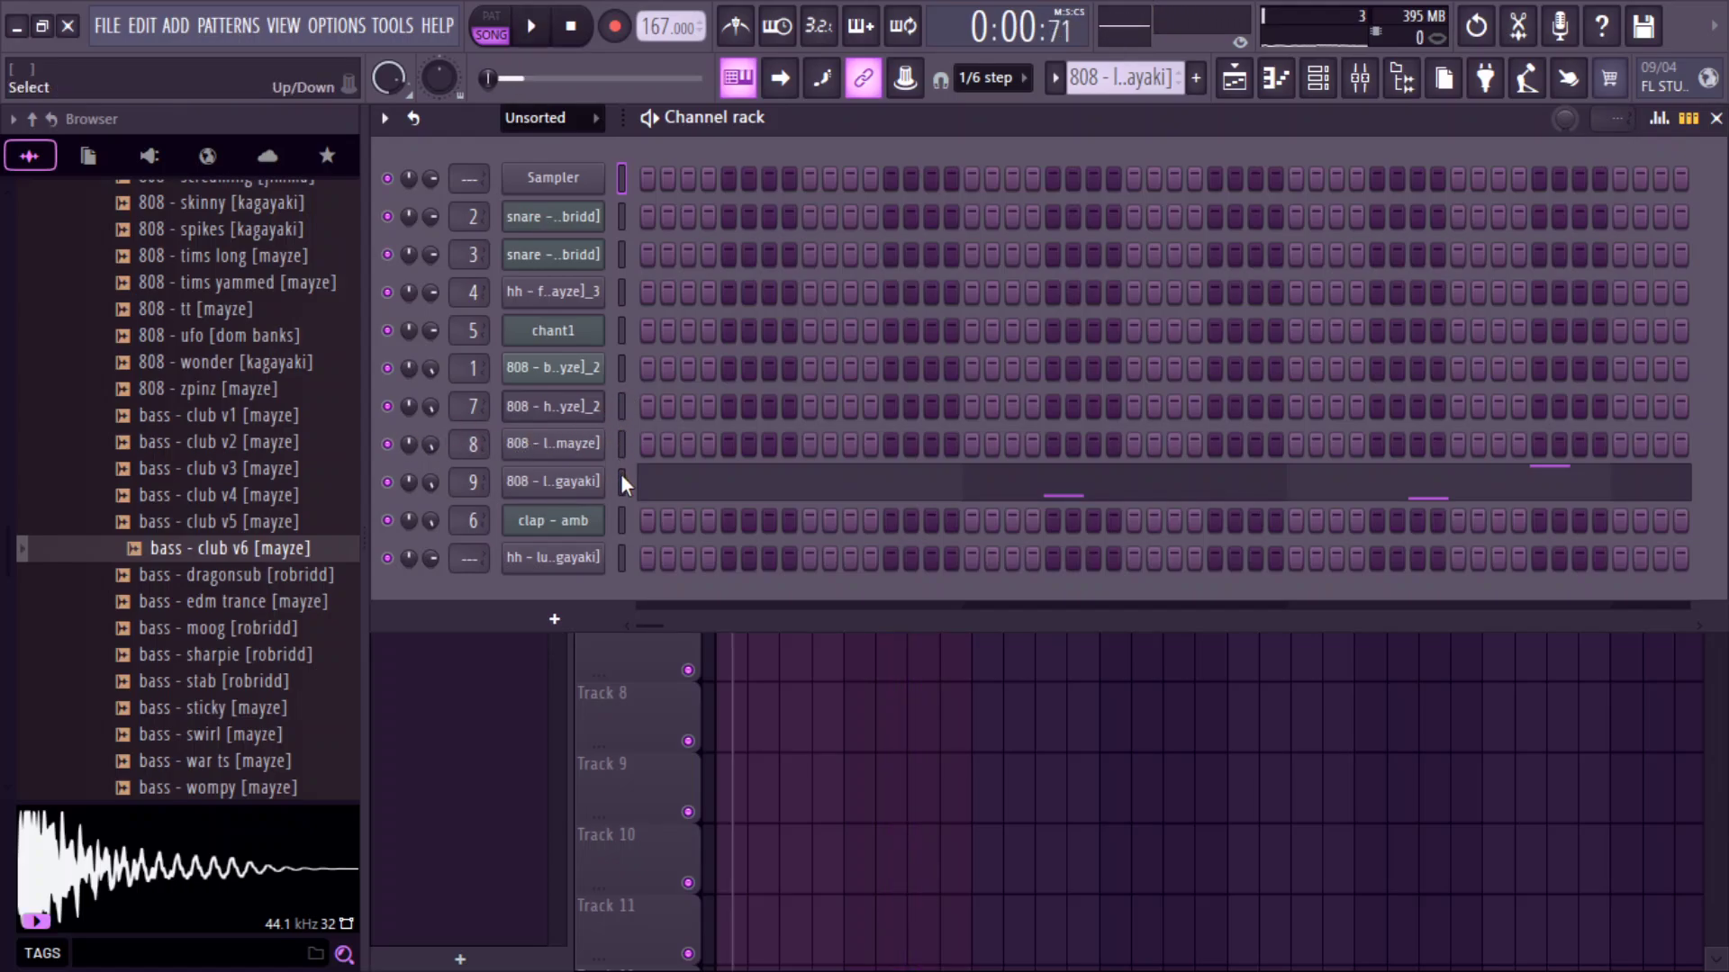
click(1273, 79)
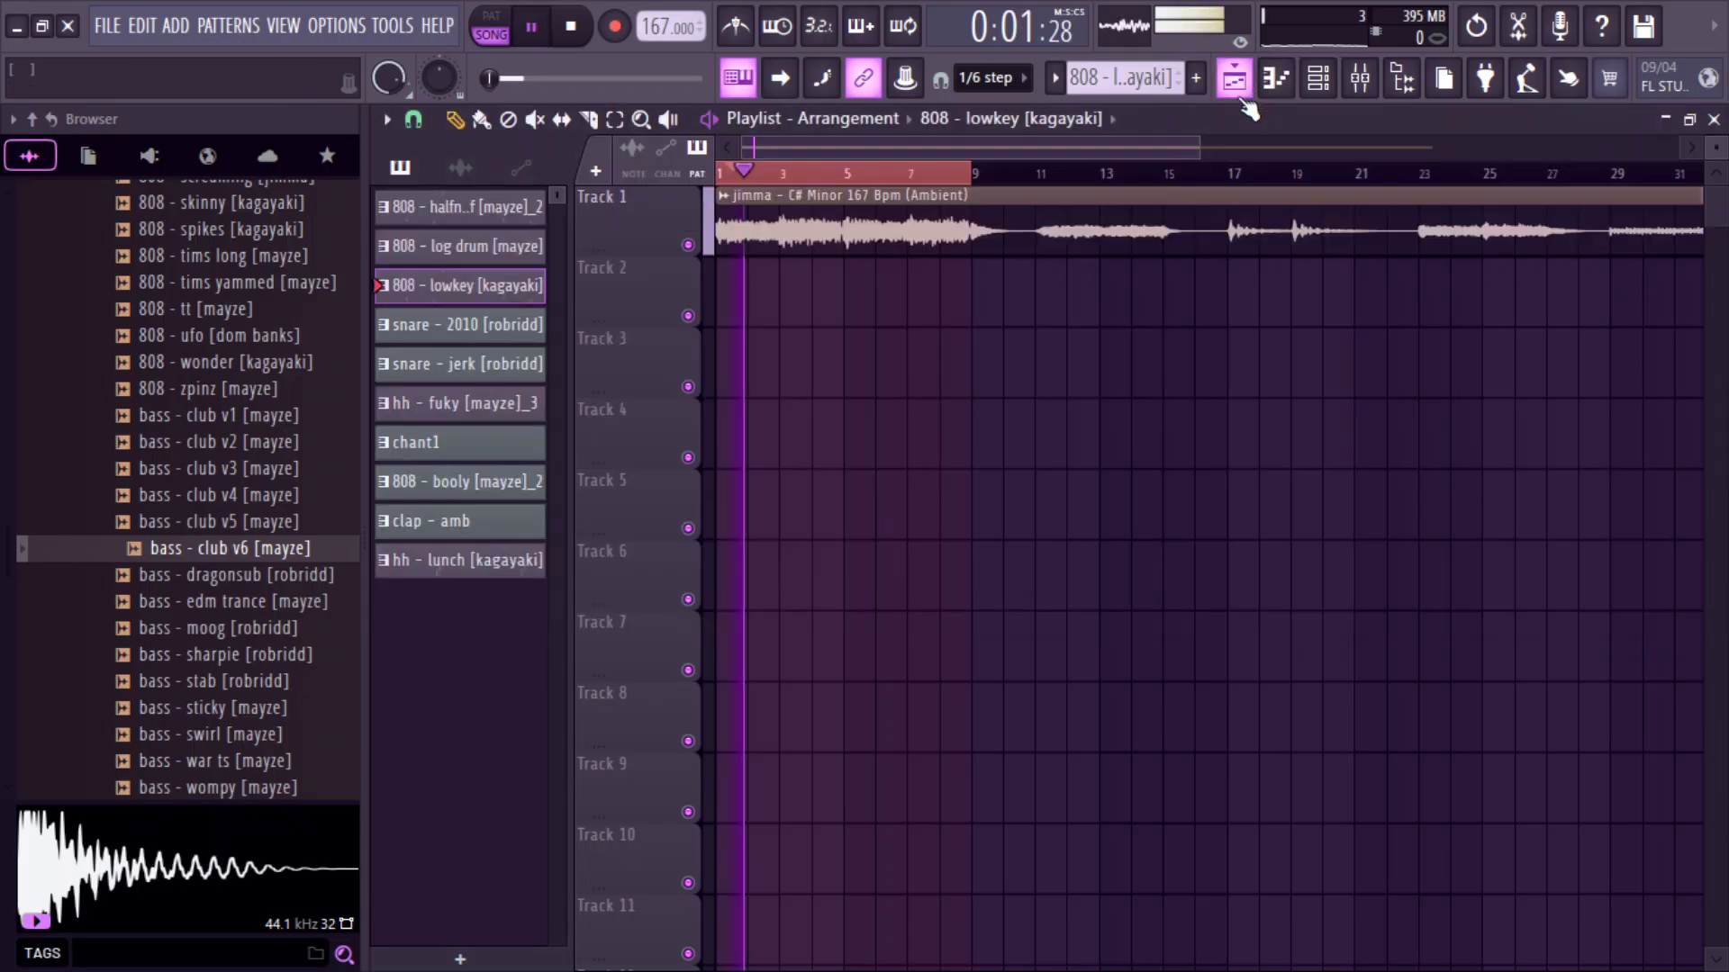
key(space)
drag(529, 464, 484, 322)
click(490, 336)
Place all ten split patterns at bar 1 of the playlist, each on its own track from Track 2 to Track 11.
click(460, 167)
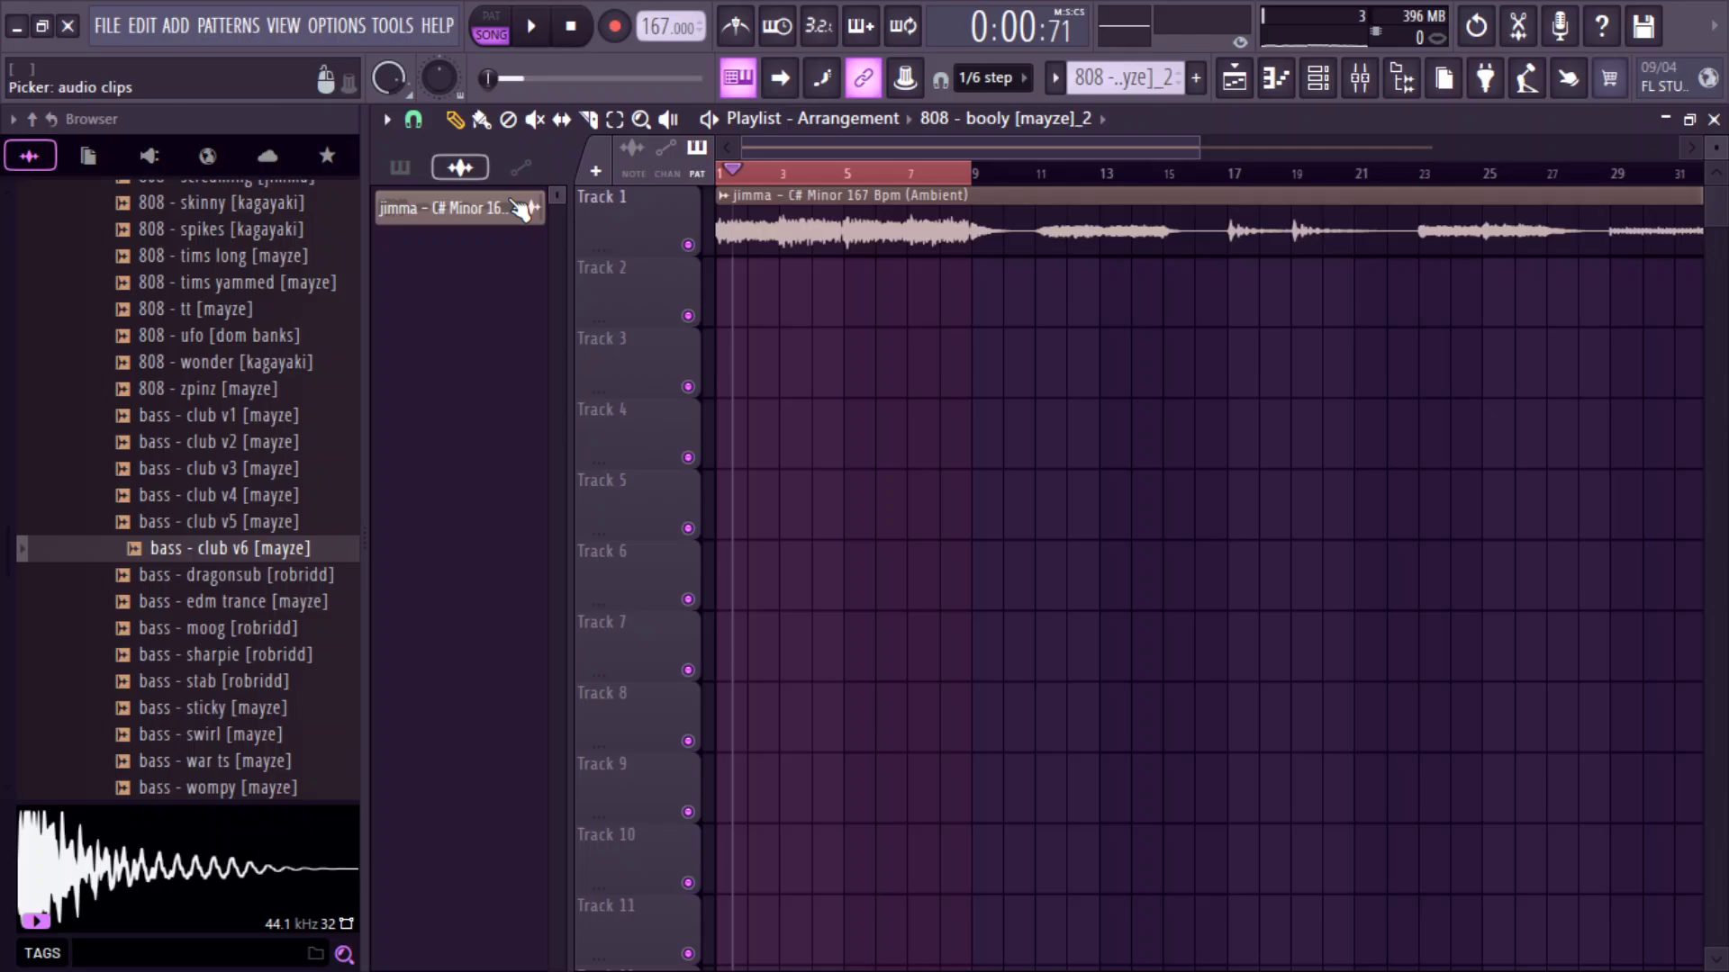
click(401, 171)
click(461, 559)
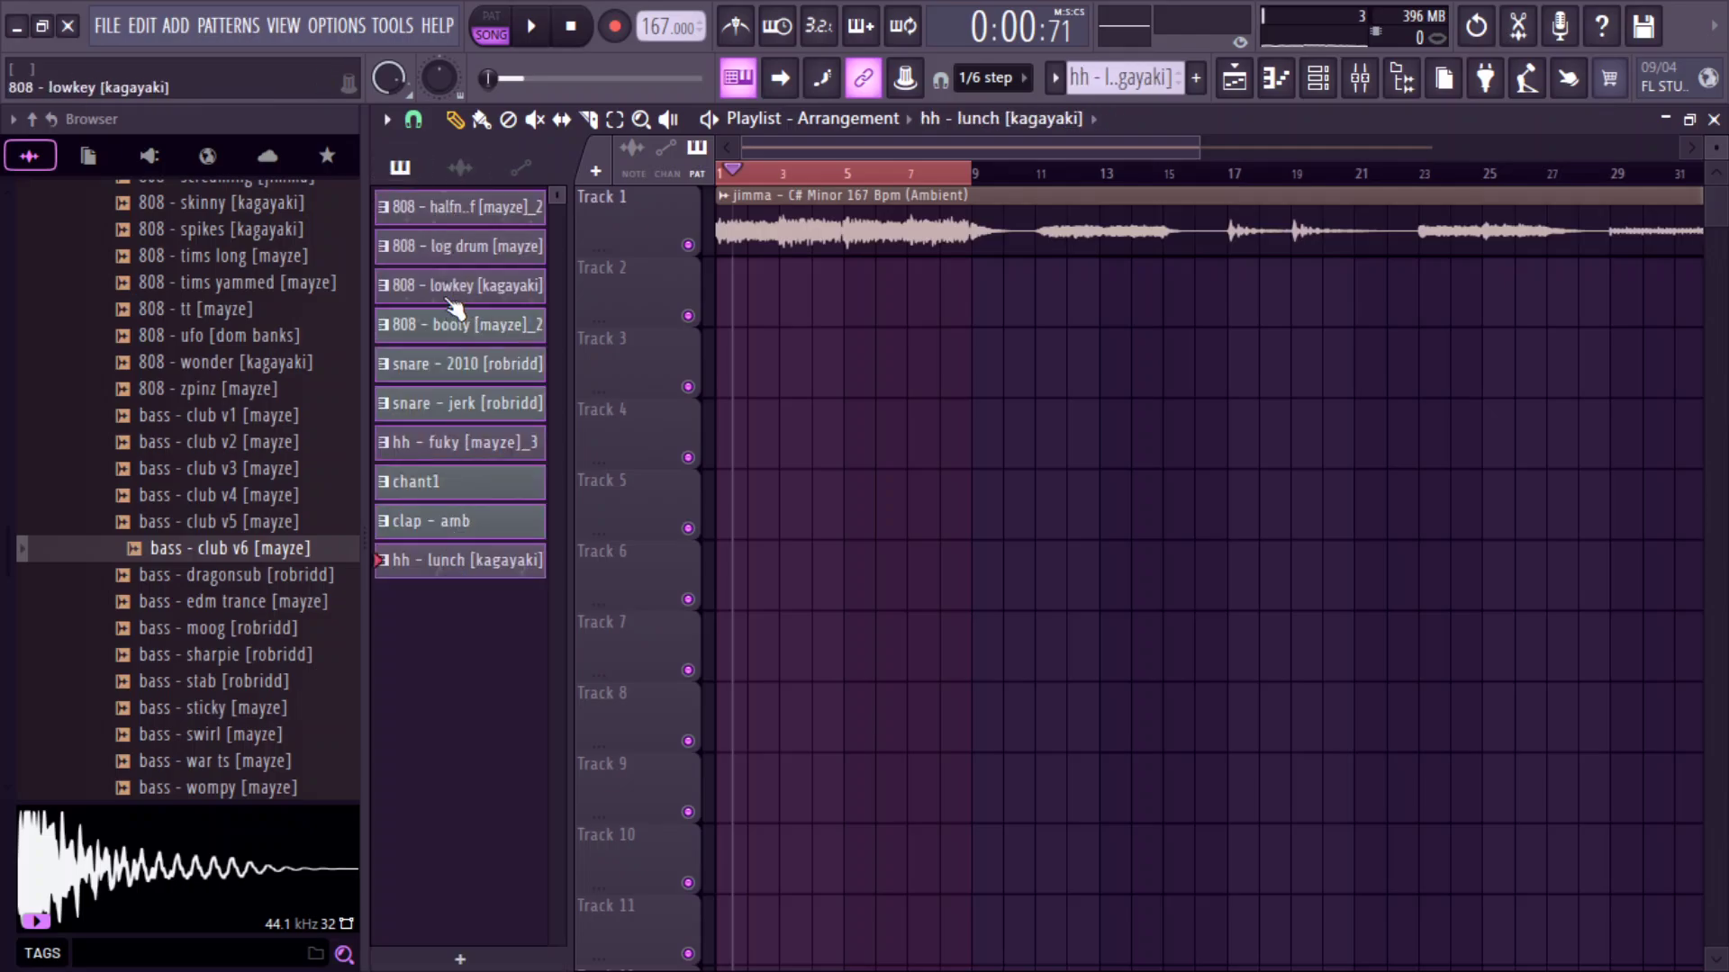
drag(687, 315, 722, 311)
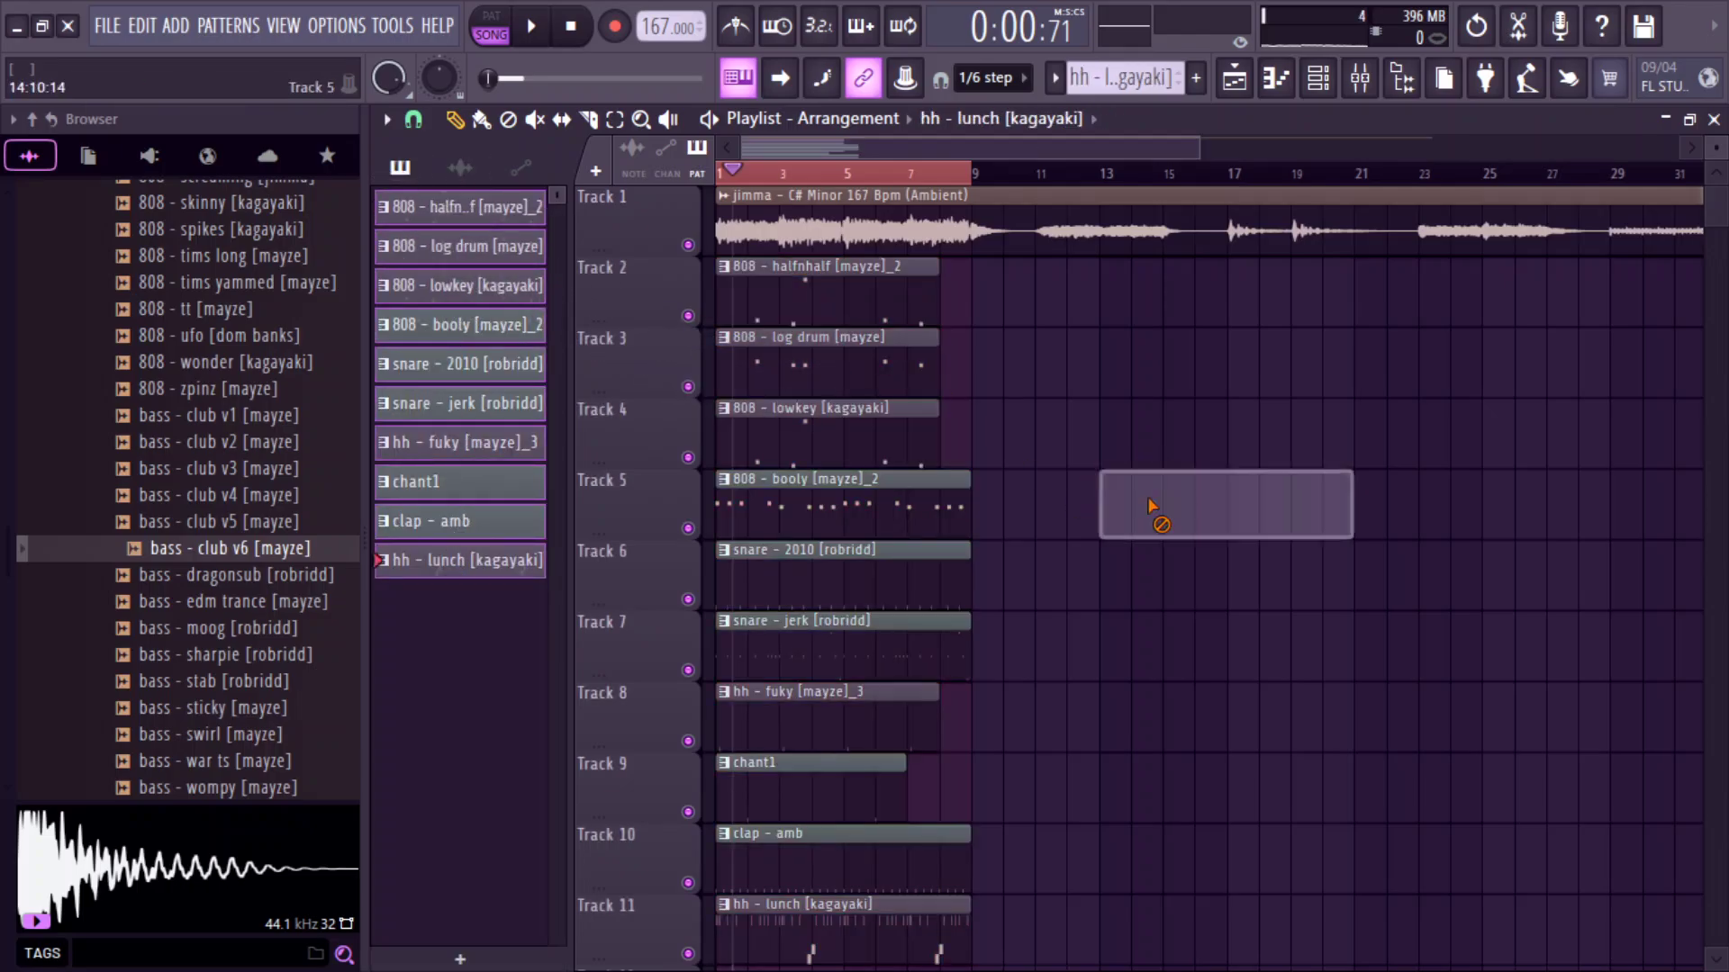
Stagger the 808 clips by moving log drum to bar 9, lowkey to bar 17 and booly to bar 25.
drag(826, 362, 1049, 362)
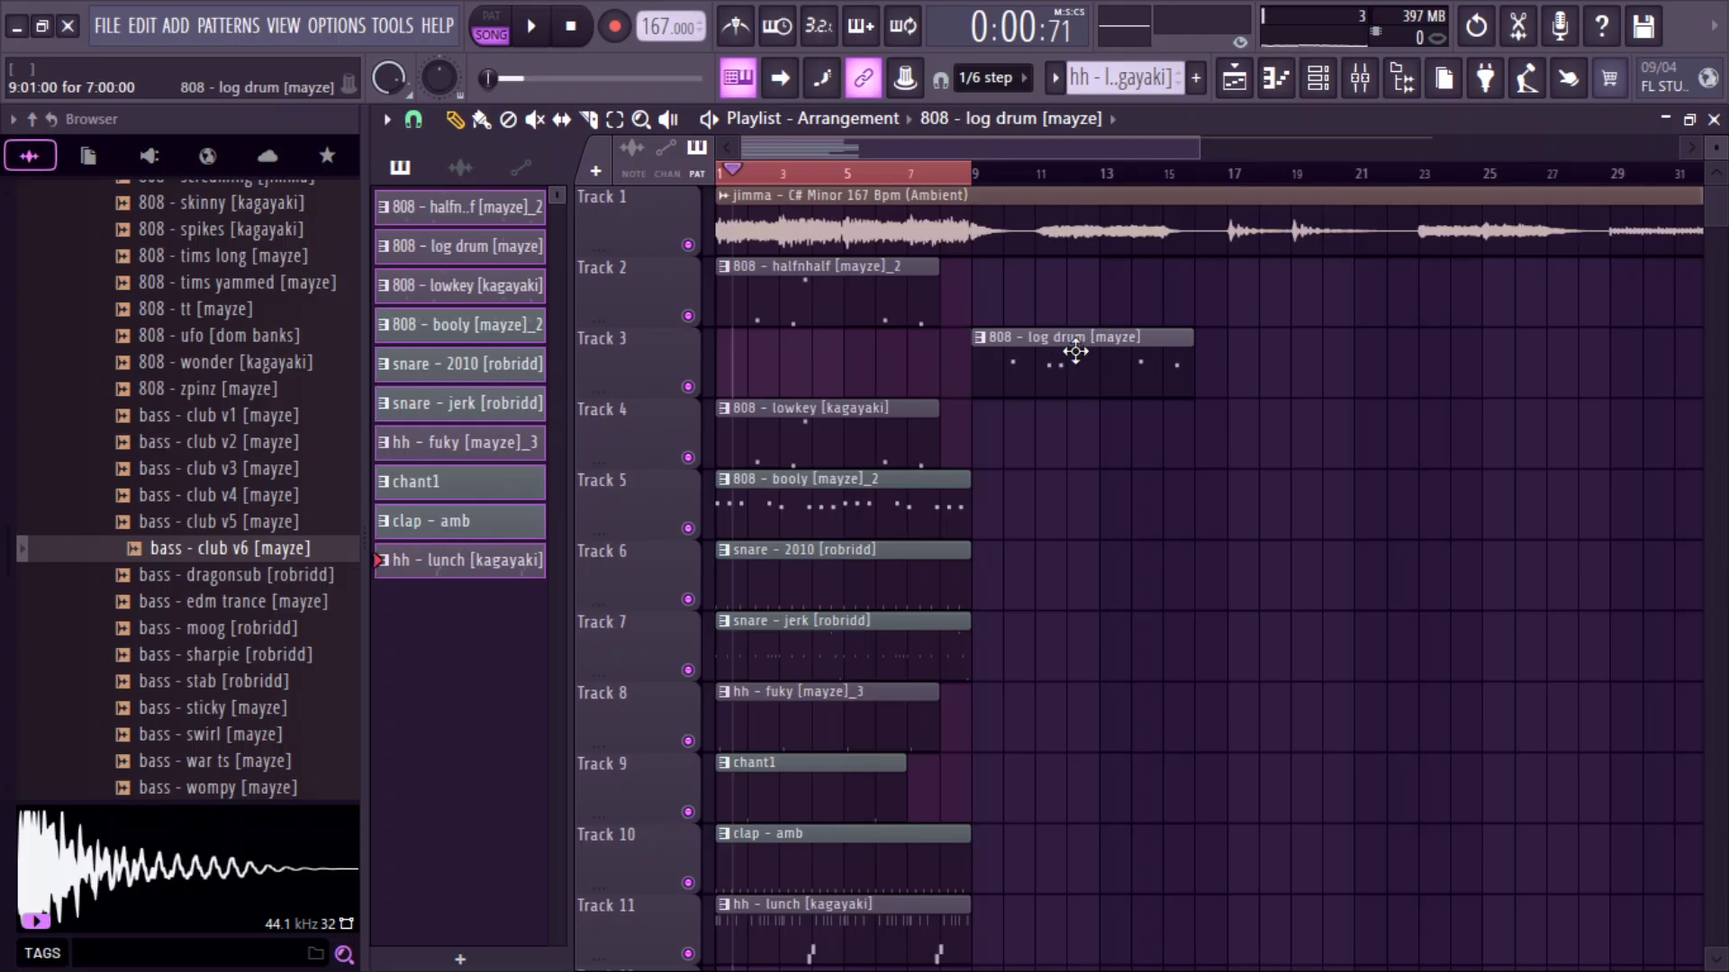
drag(808, 432, 1320, 432)
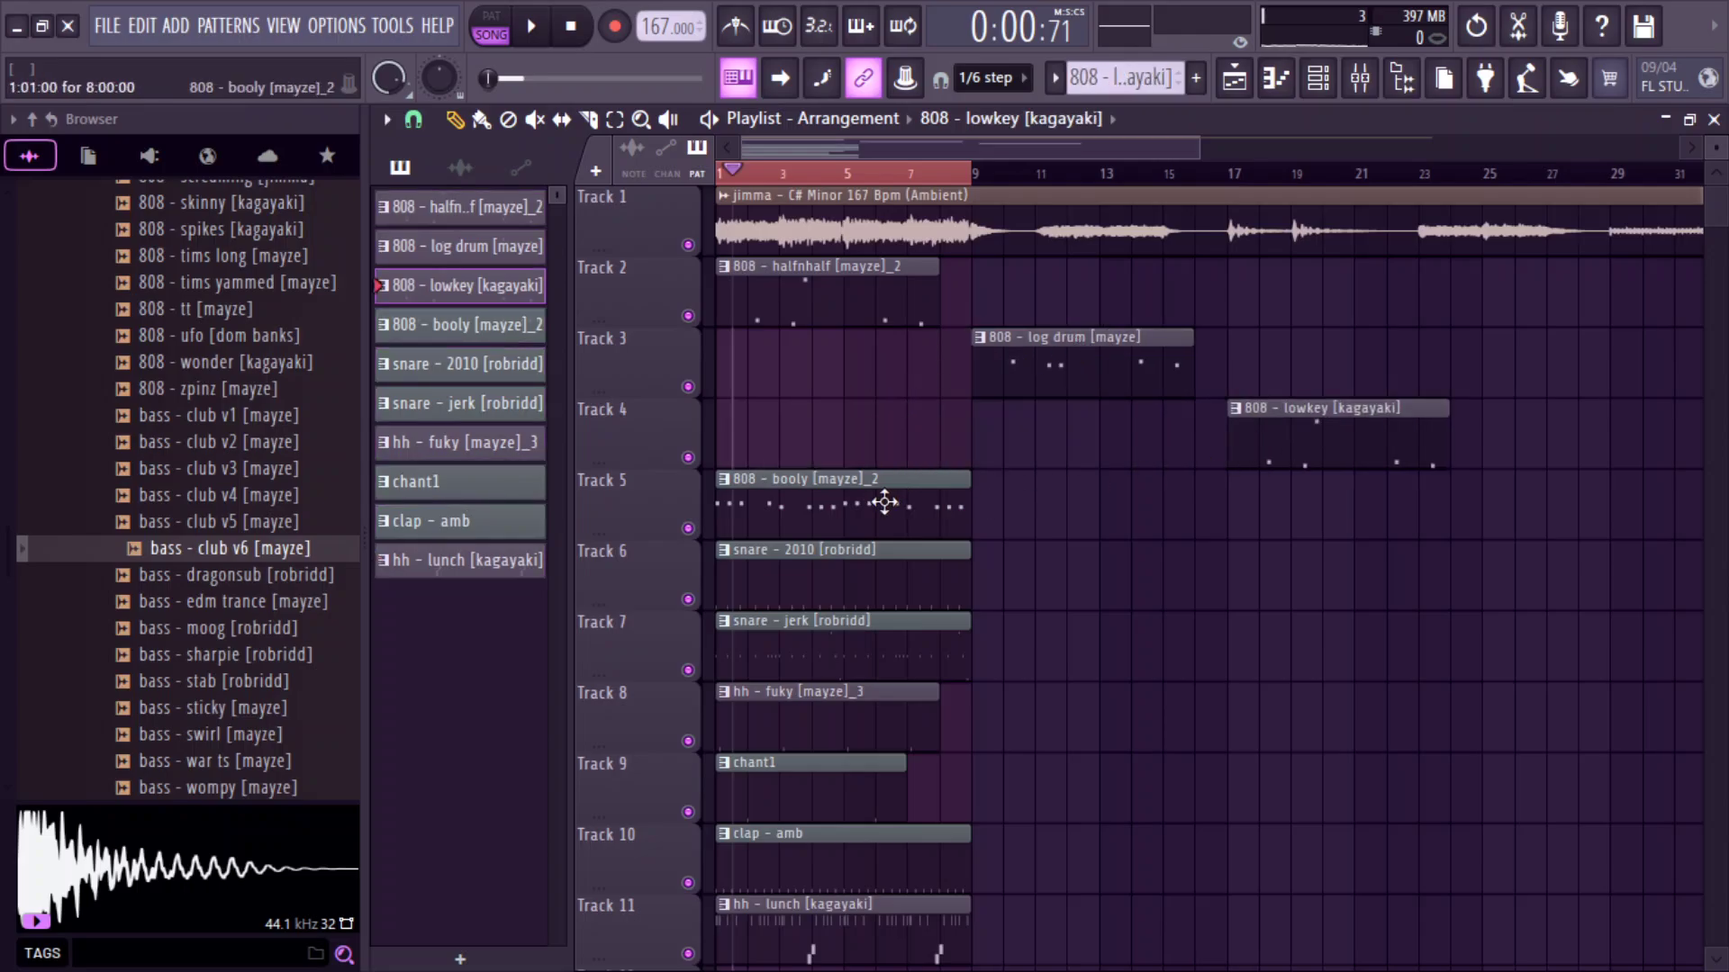
drag(869, 500, 1634, 501)
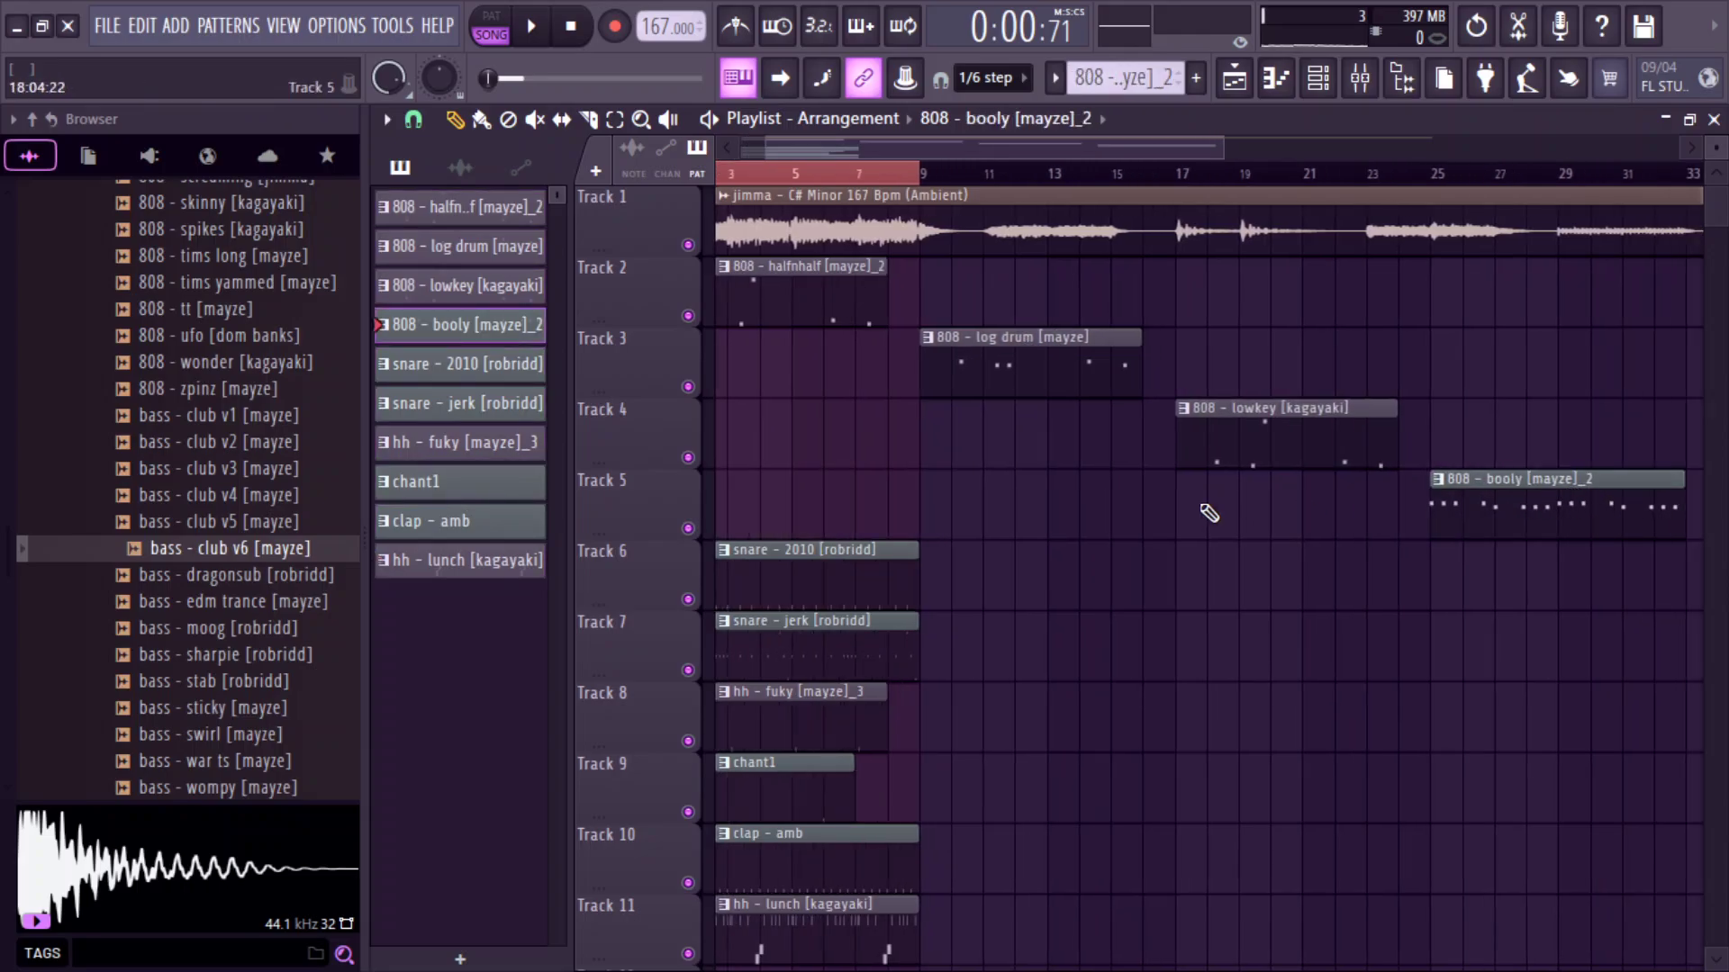
Duplicate the snare, hi-hat, chant and clap clips on Tracks 6 to 11 three times in a row.
drag(1171, 502, 629, 615)
key(ctrl+b)
key(ctrl+b)
key(ctrl+b)
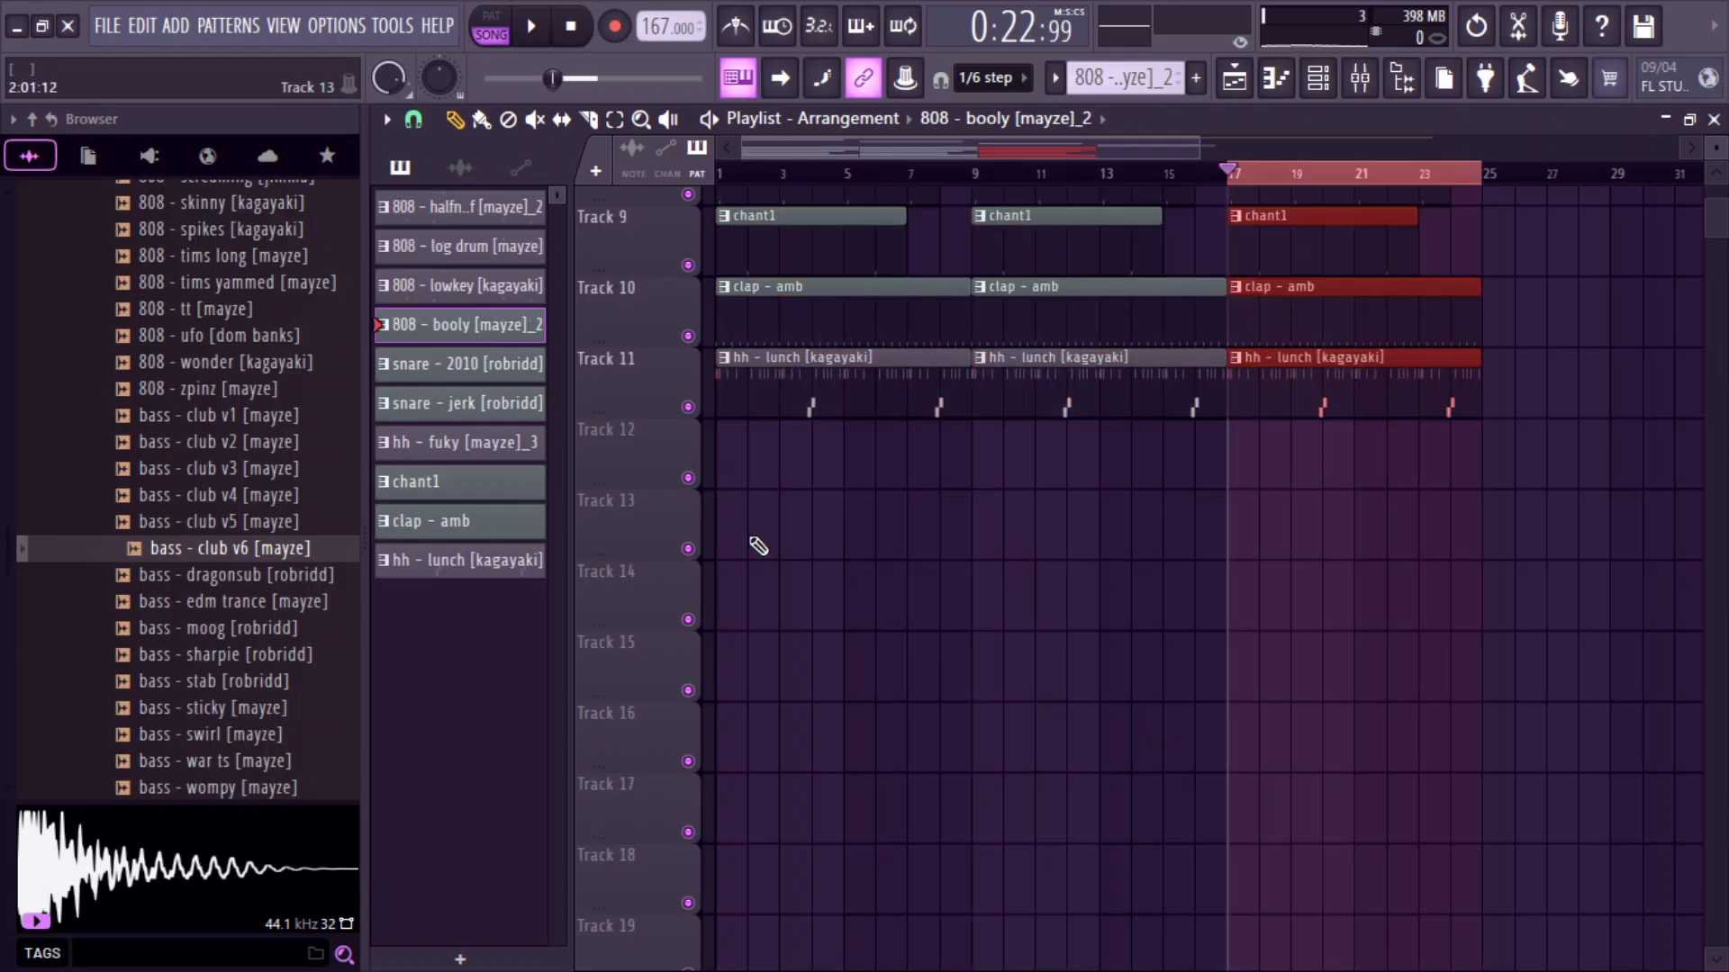
Slice the jimma audio clip on Track 1 at bar 9 and delete the portion after it.
scroll(1126, 271, up, 5)
scroll(1080, 167, up, 2)
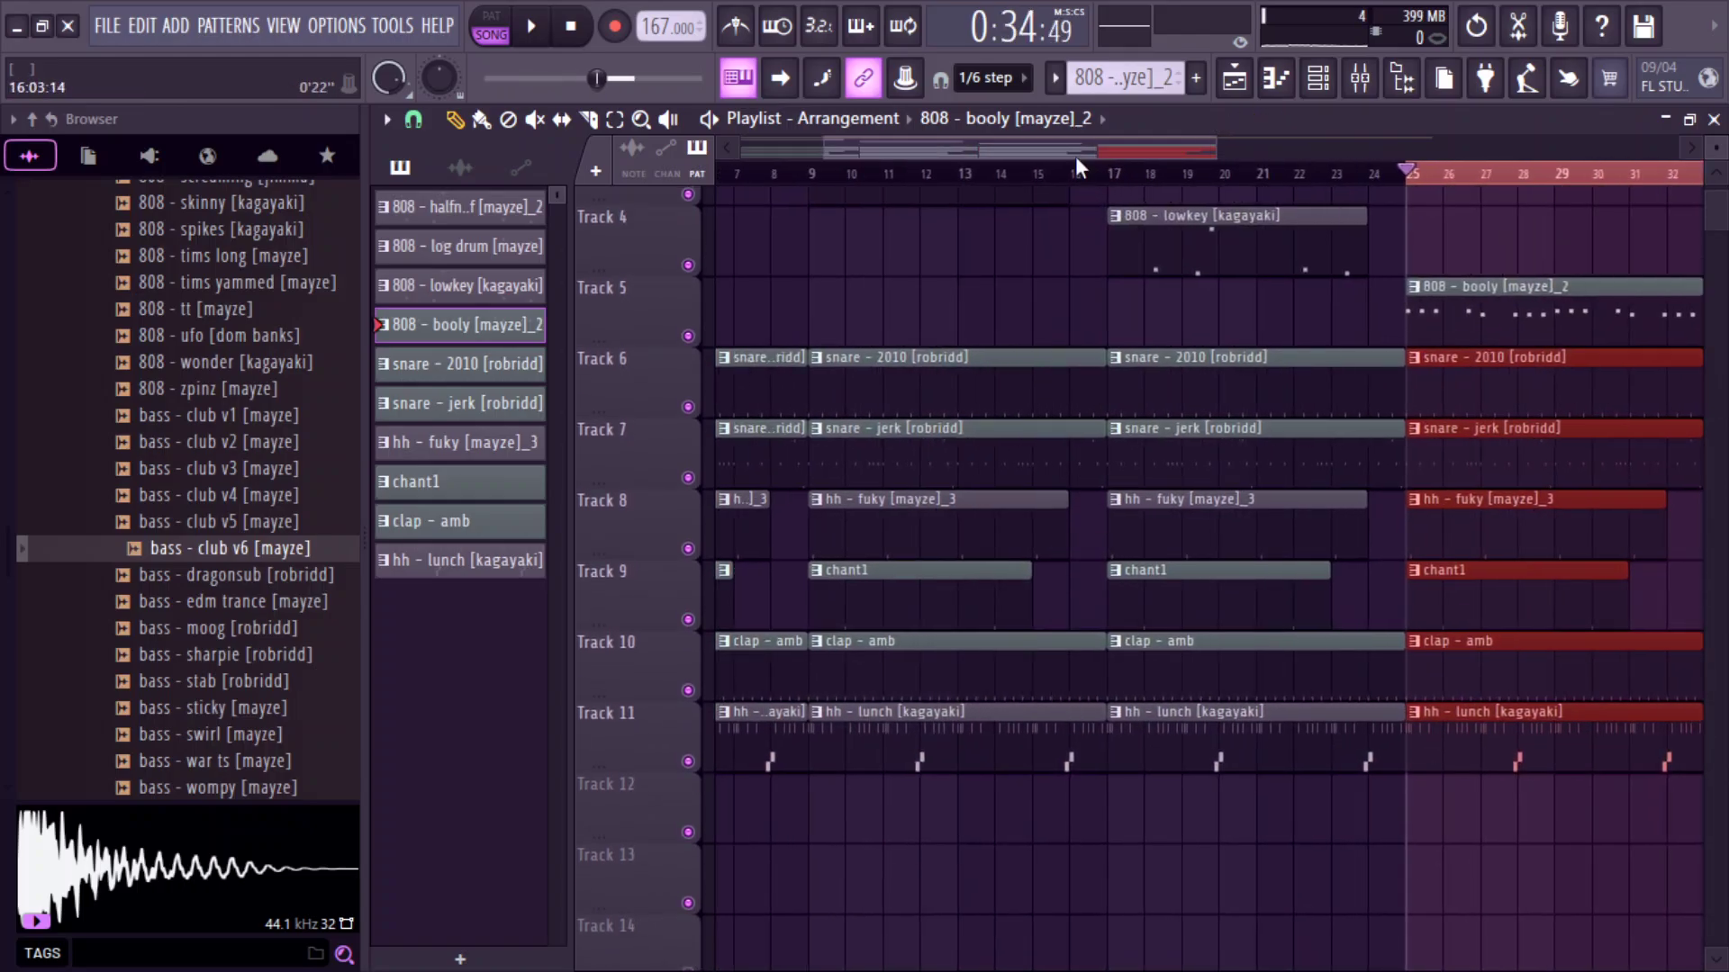
scroll(1058, 117, up, 3)
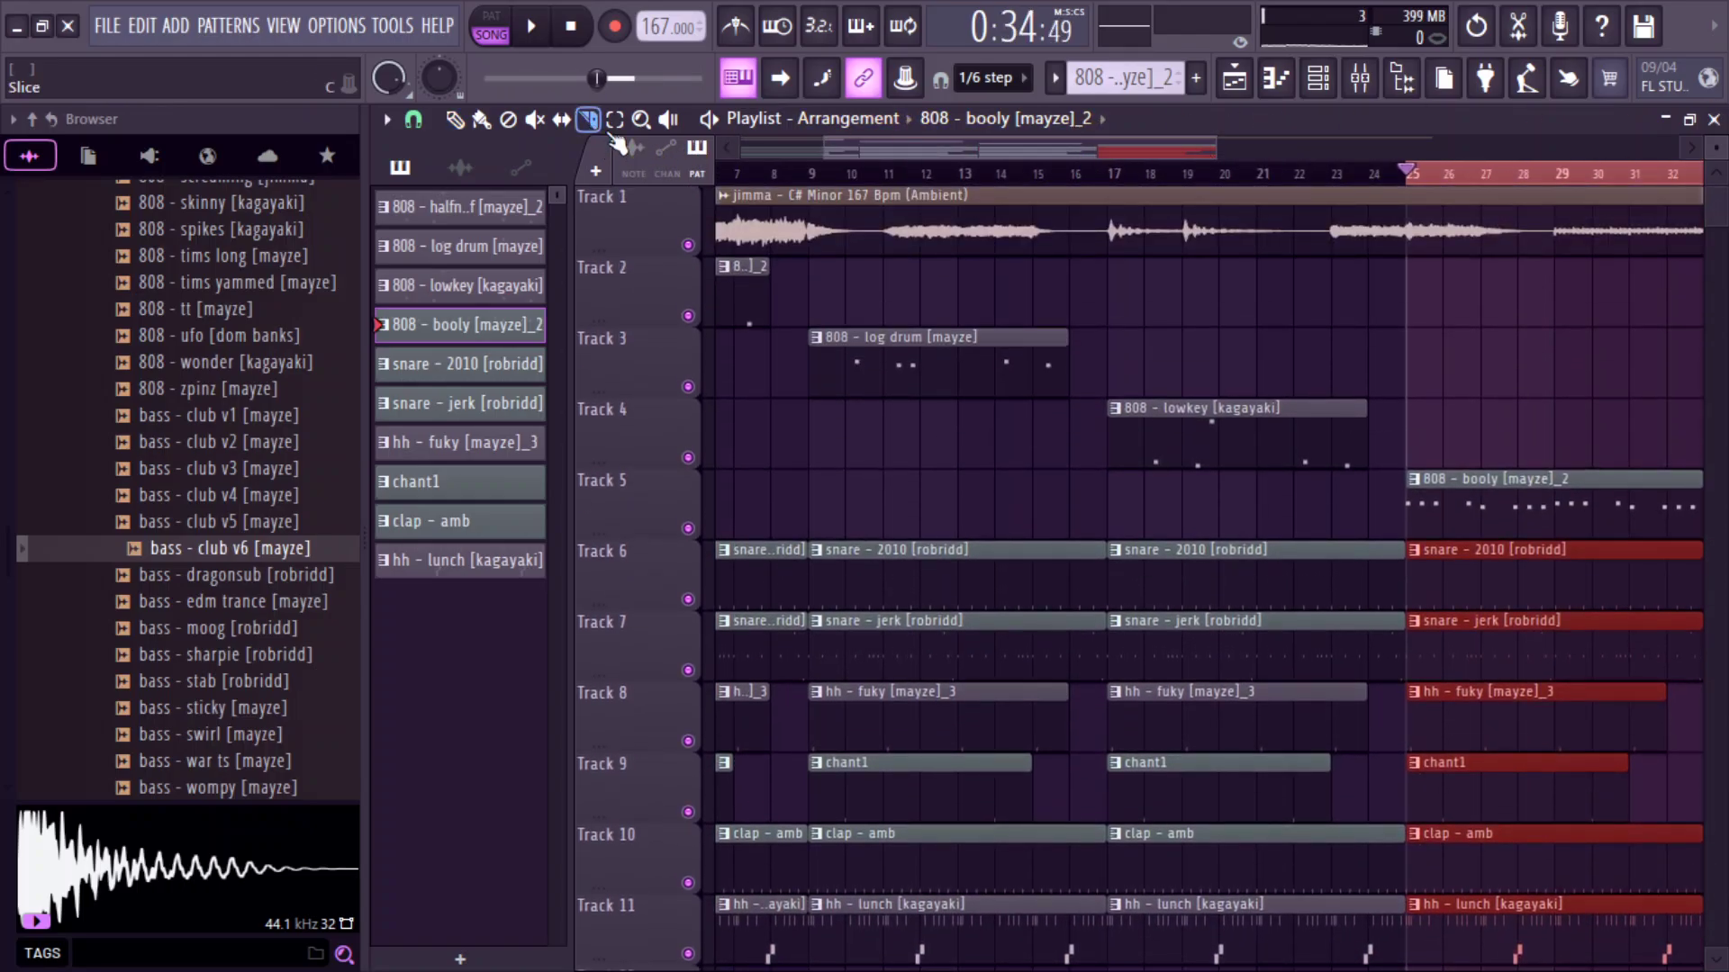
click(813, 210)
key(Delete)
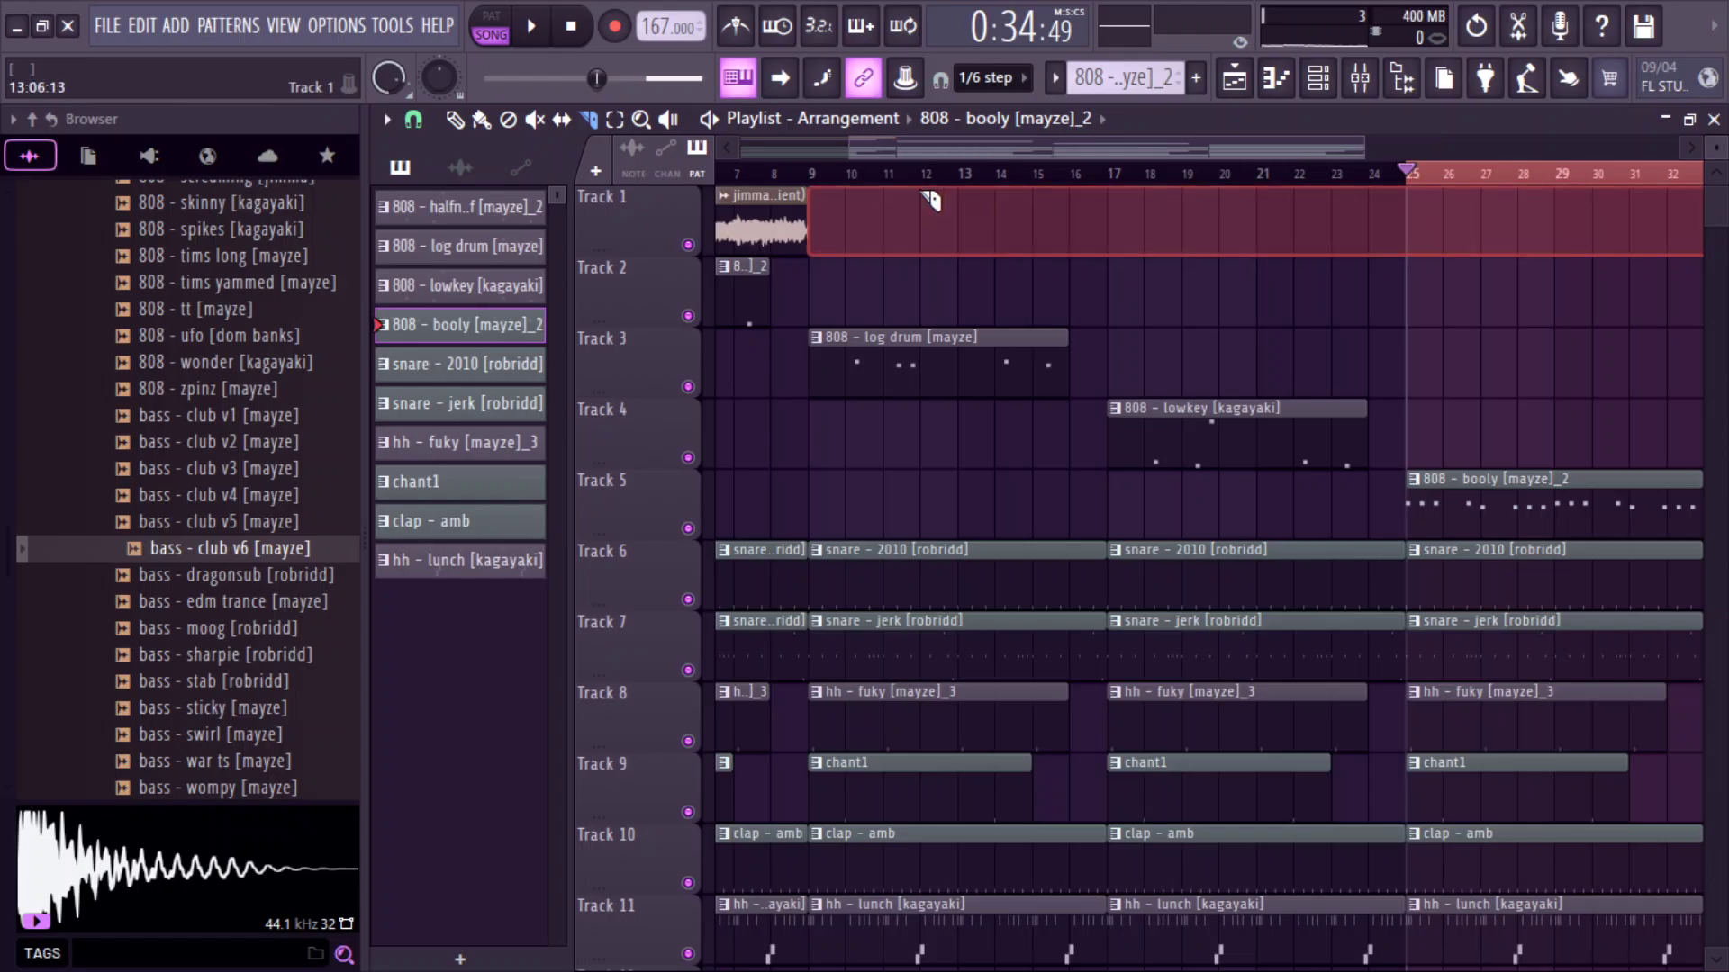
Repeat the trimmed jimma clip on Track 1 three times to match the drums, and play the arrangement from the start.
click(773, 171)
key(space)
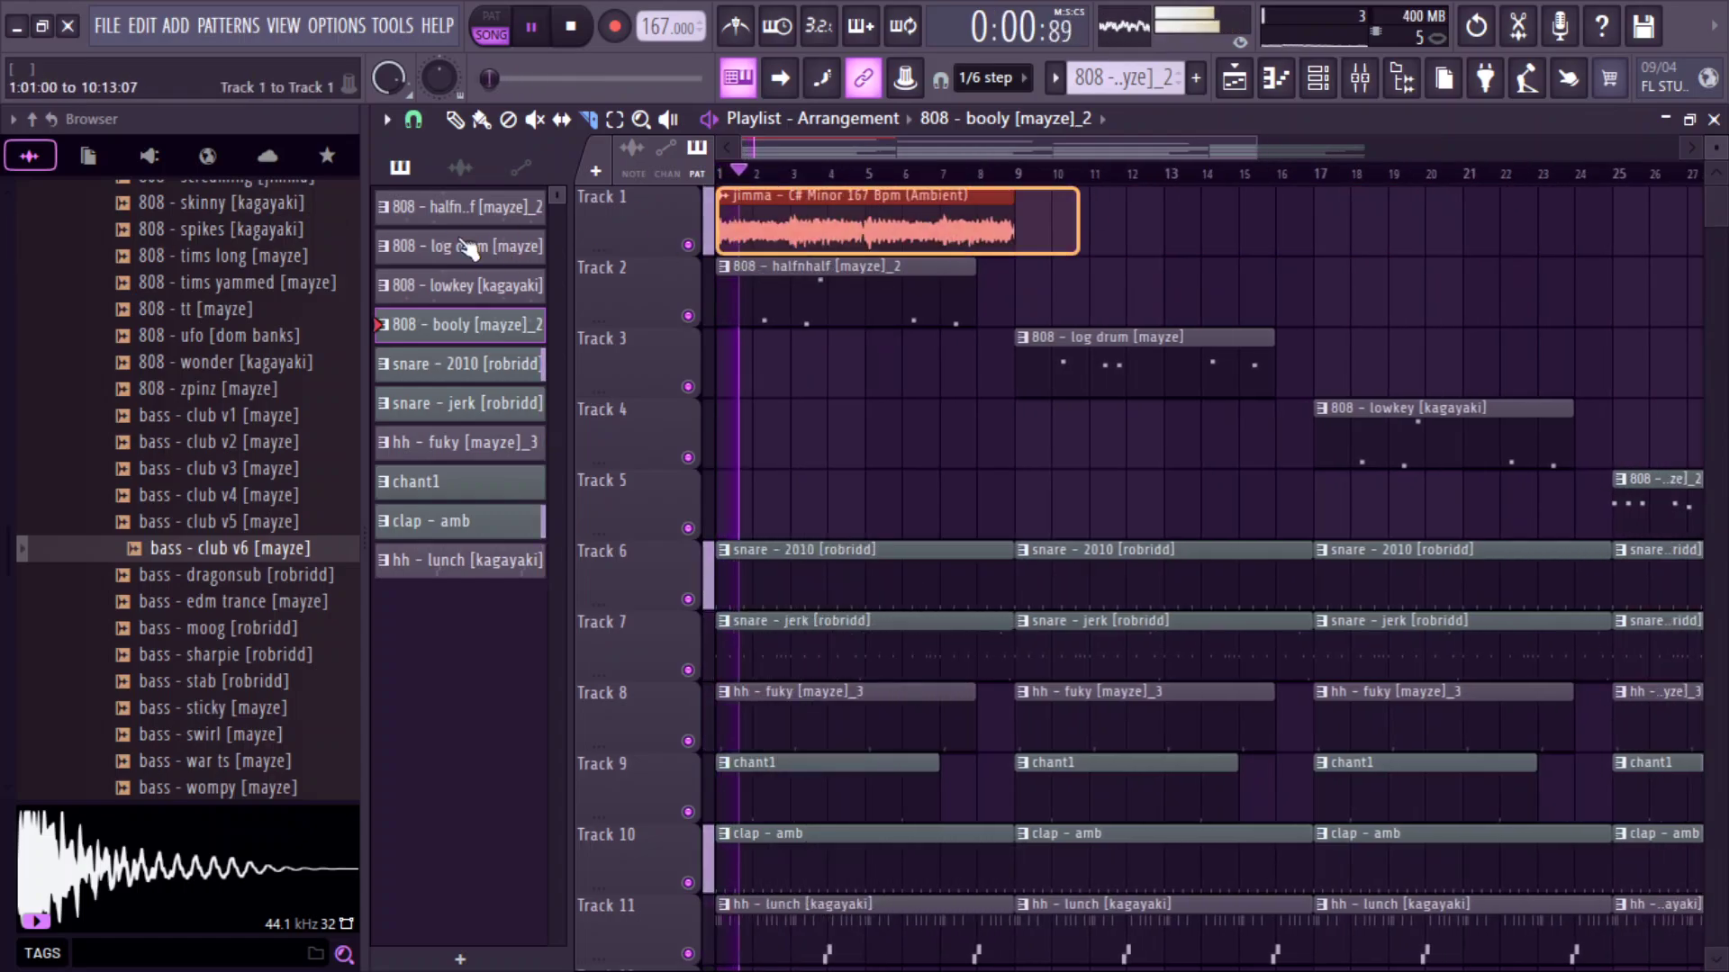
key(ctrl+b)
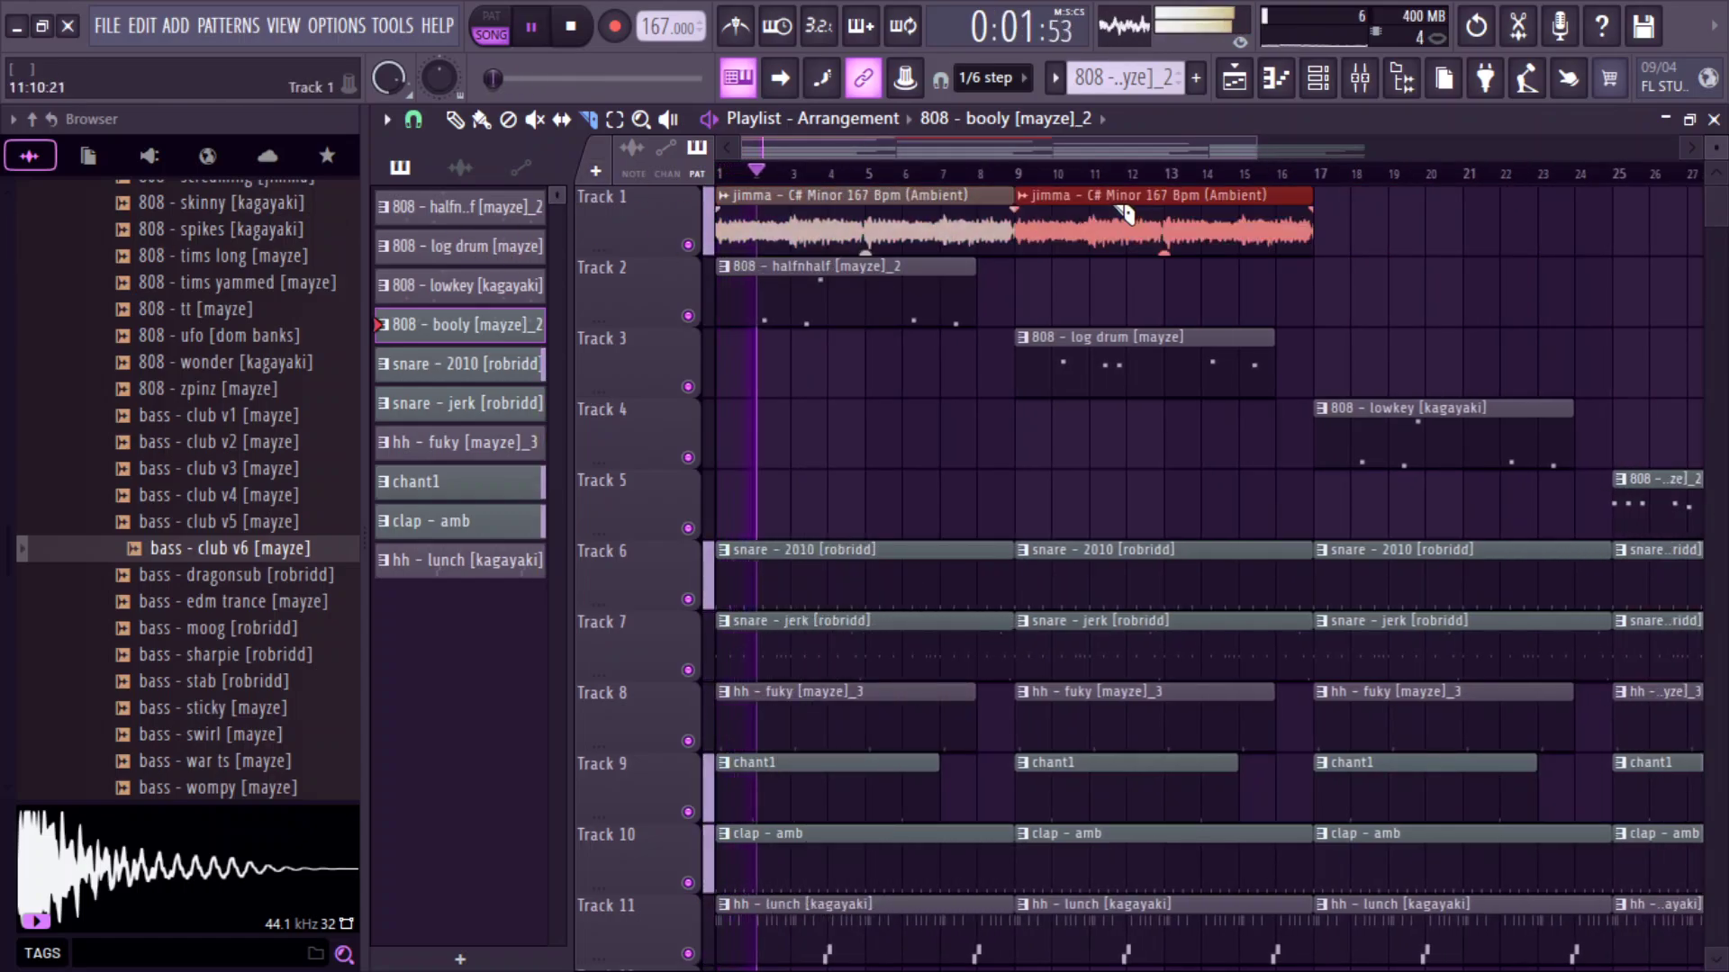
key(ctrl+b)
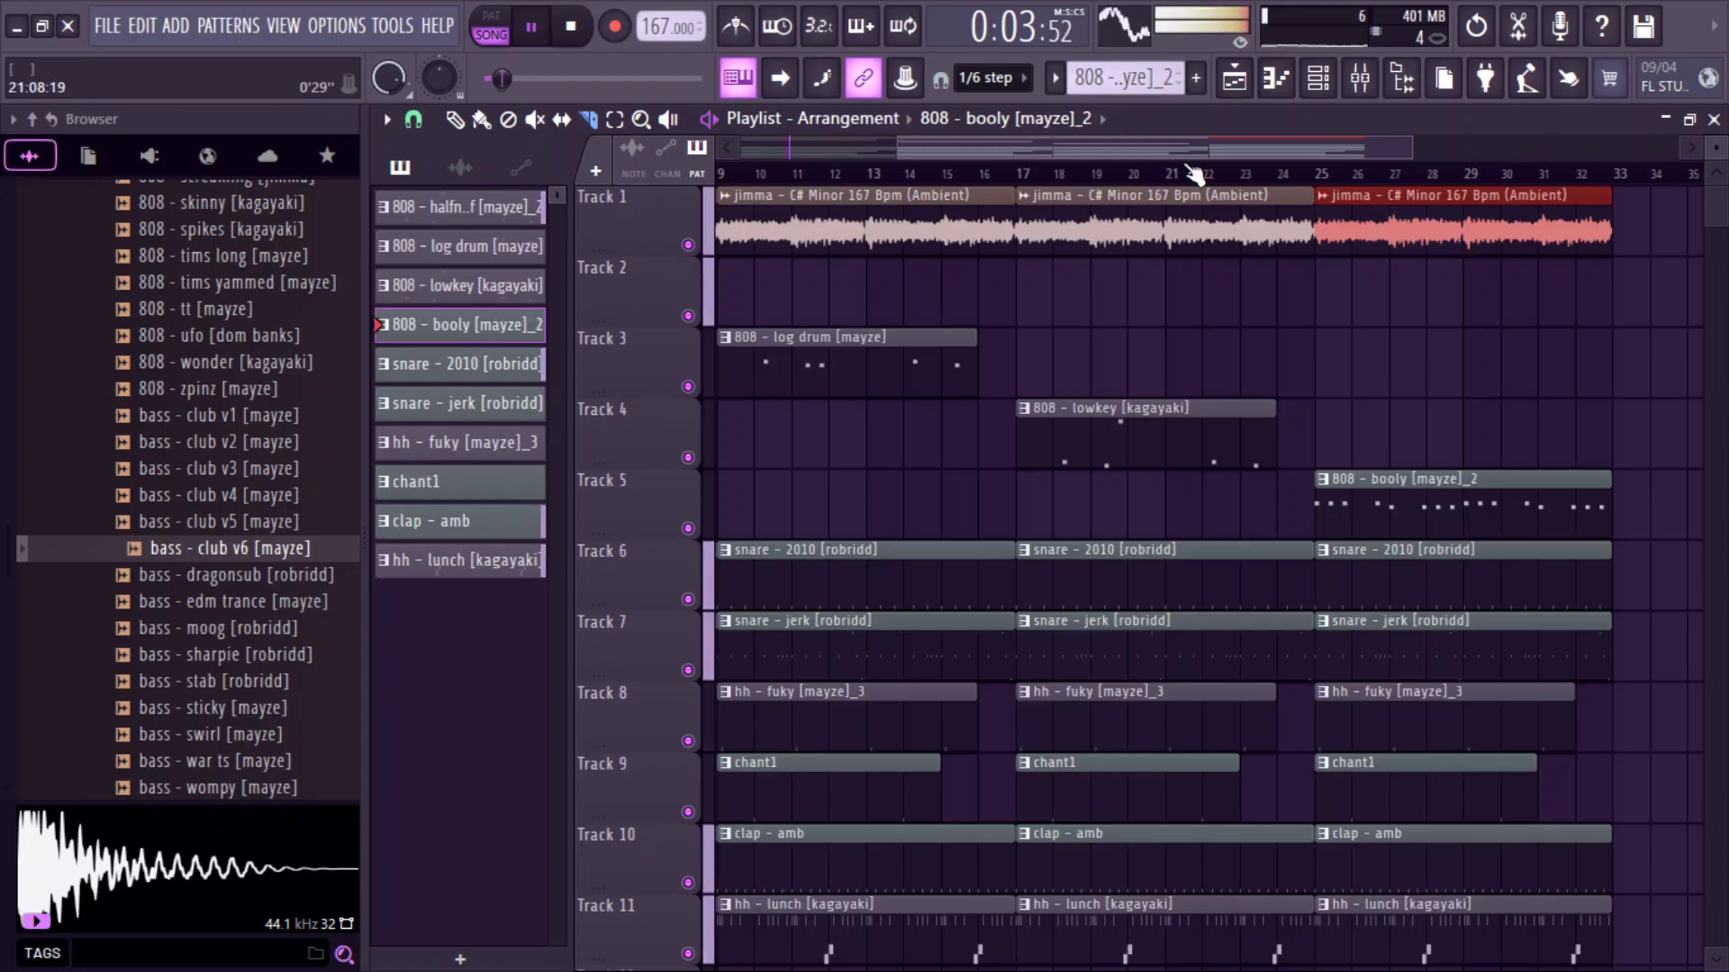
scroll(1193, 173, down, 2)
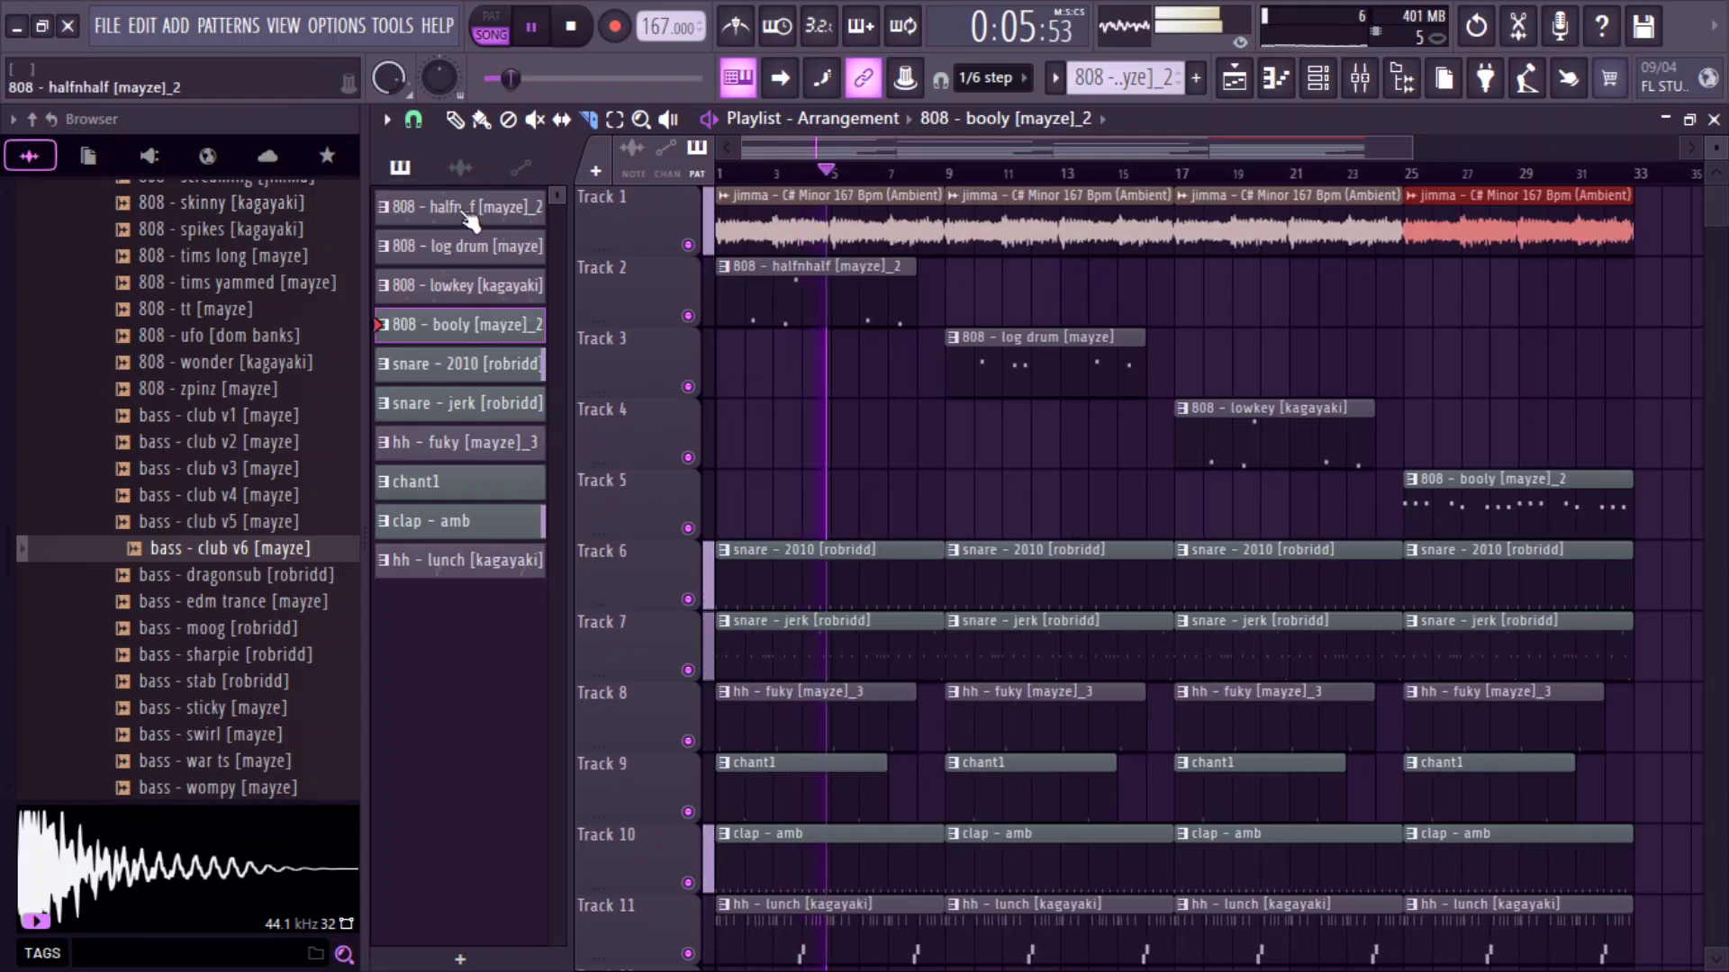
key(space)
key(space)
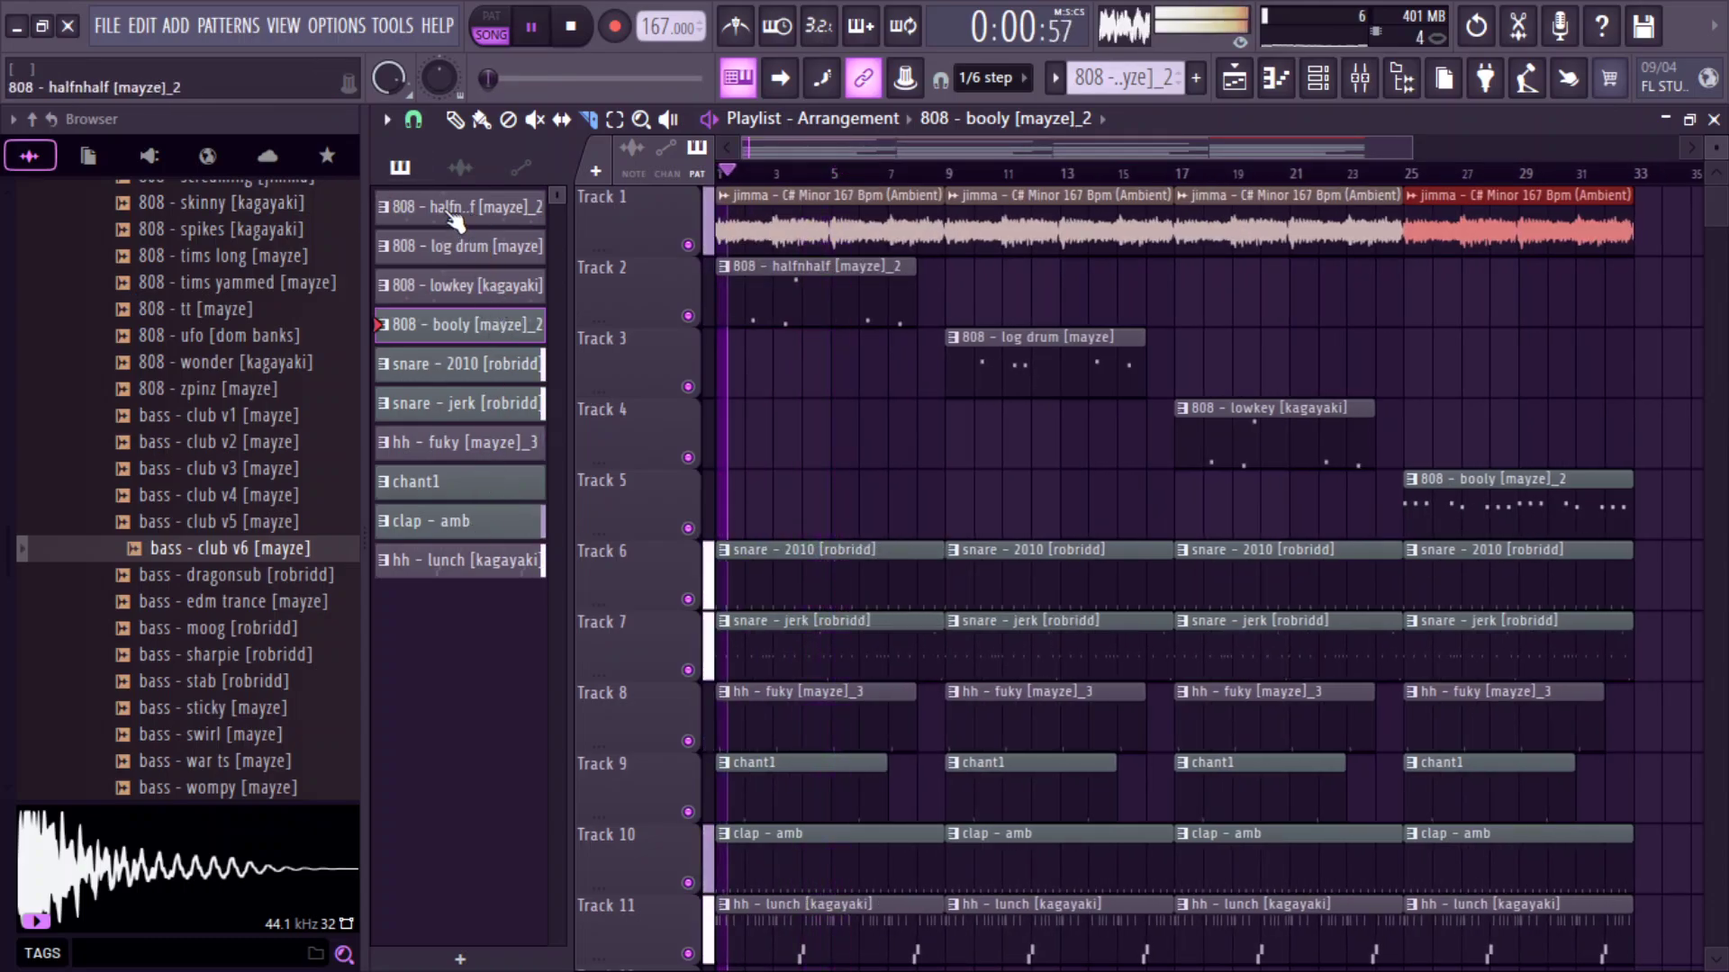
drag(455, 220, 748, 482)
key(space)
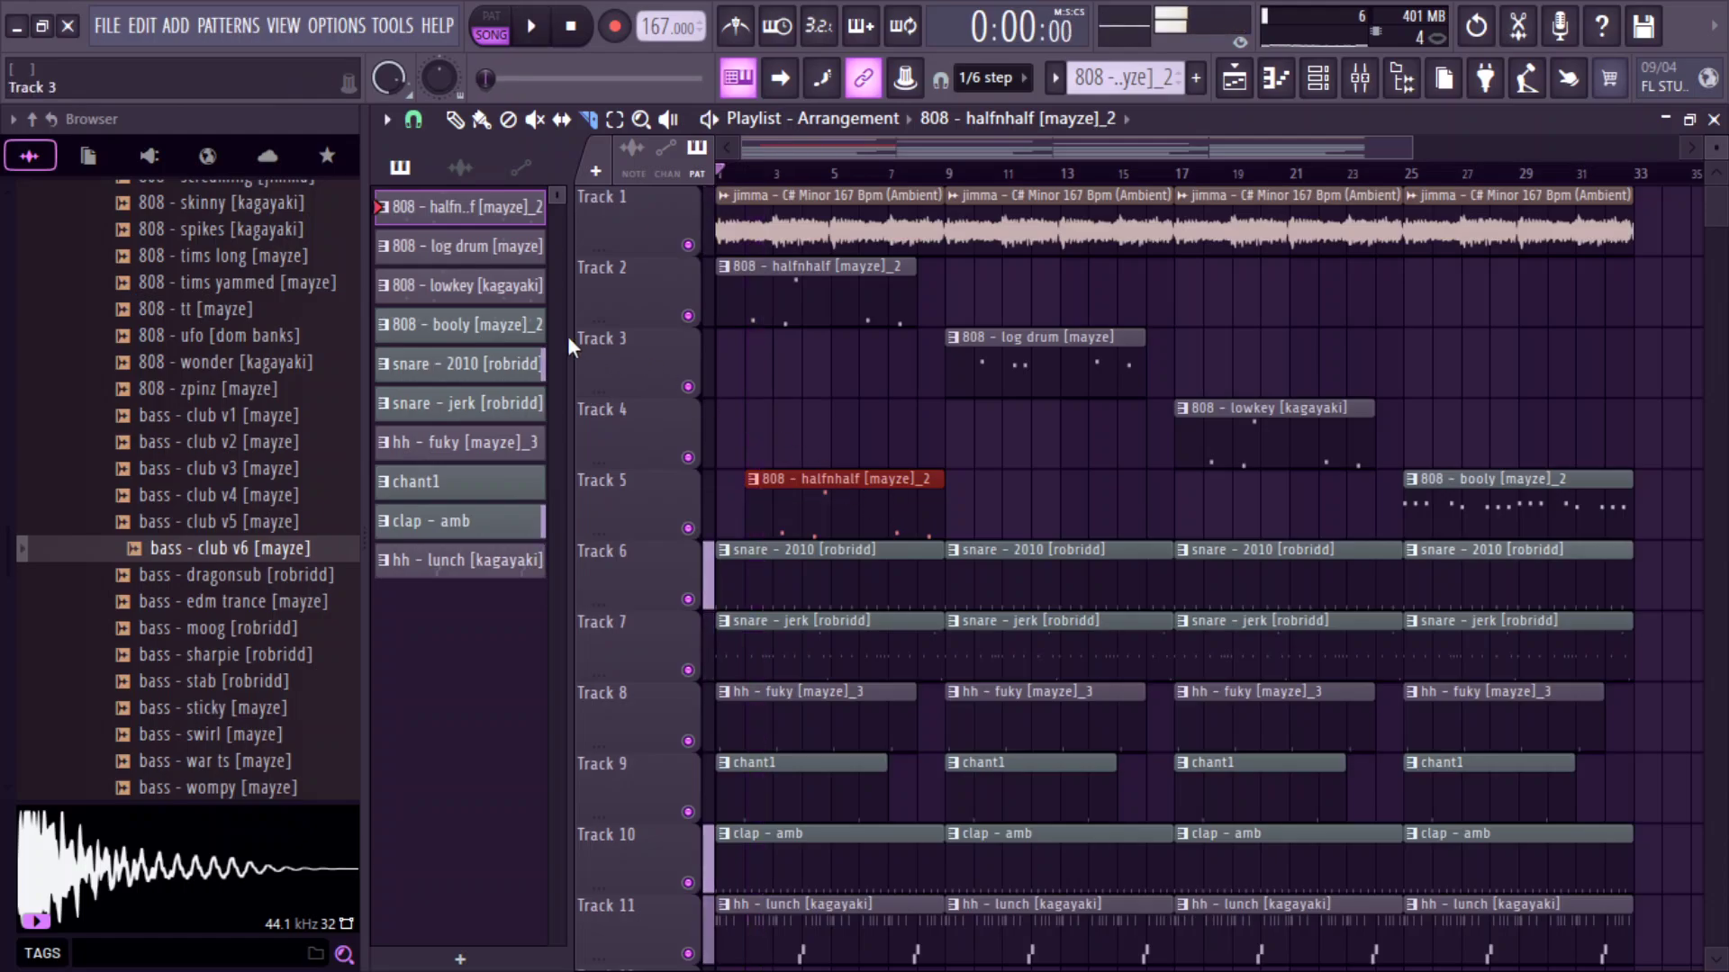
key(Delete)
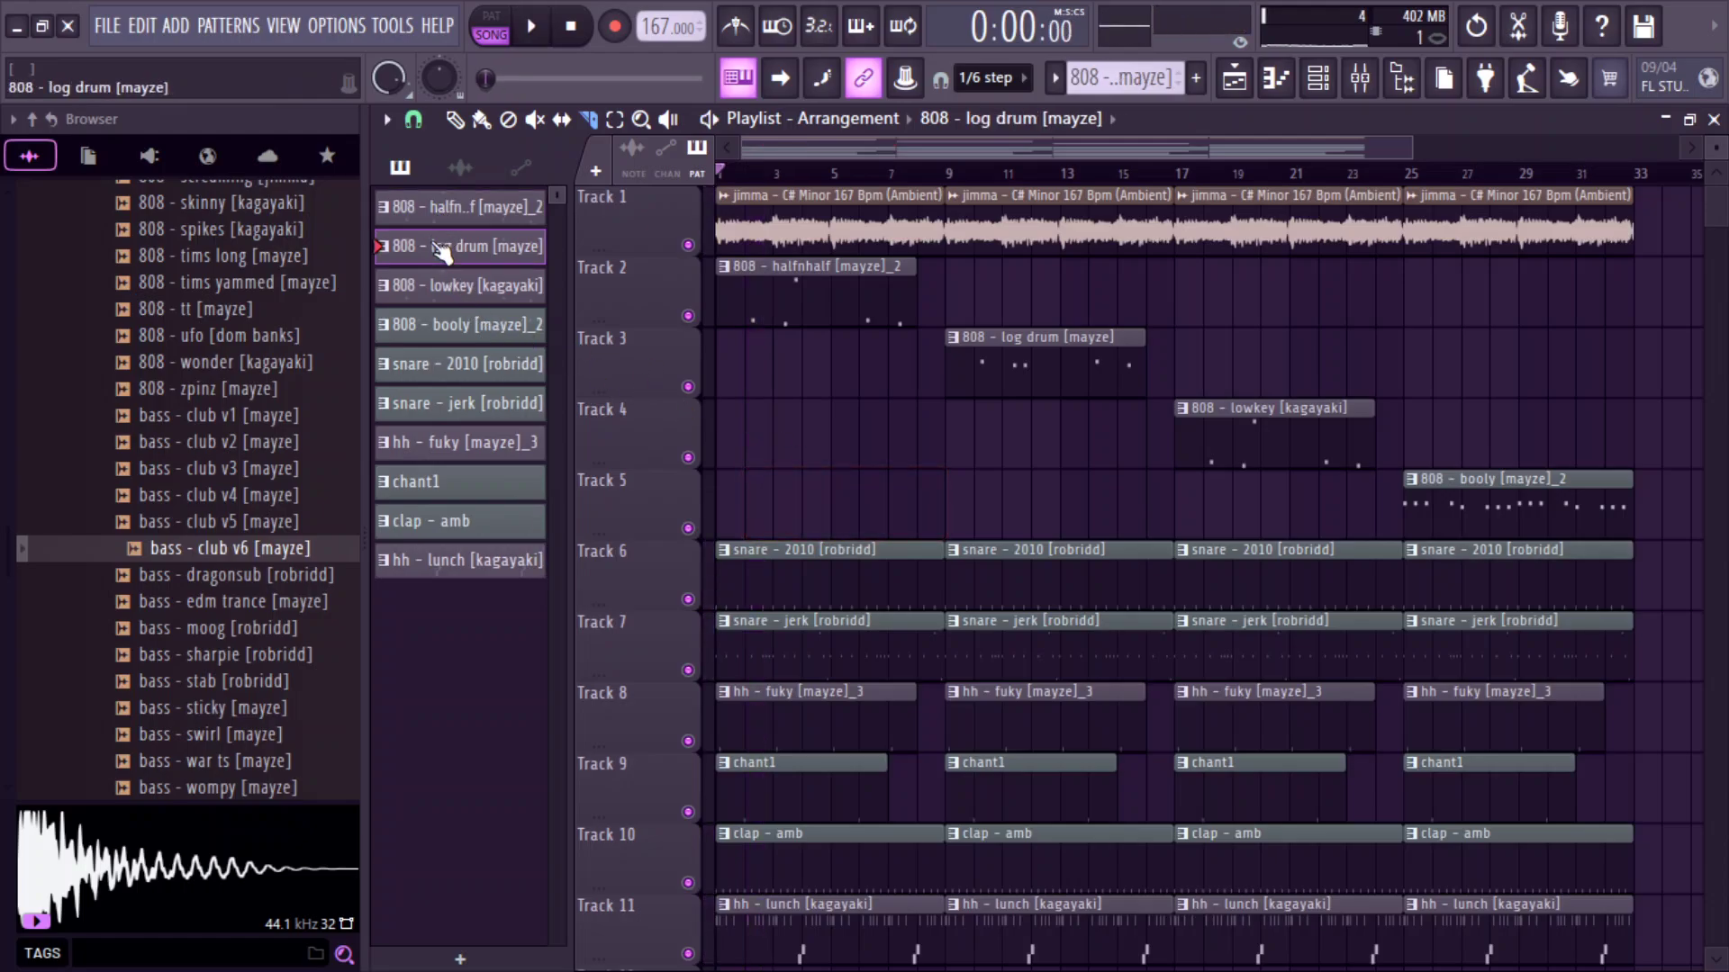
Gather the log drum, lowkey and booly clips onto Track 2 and fill Track 3 with four consecutive 808 - booly clips from bar 1.
drag(675, 473, 781, 487)
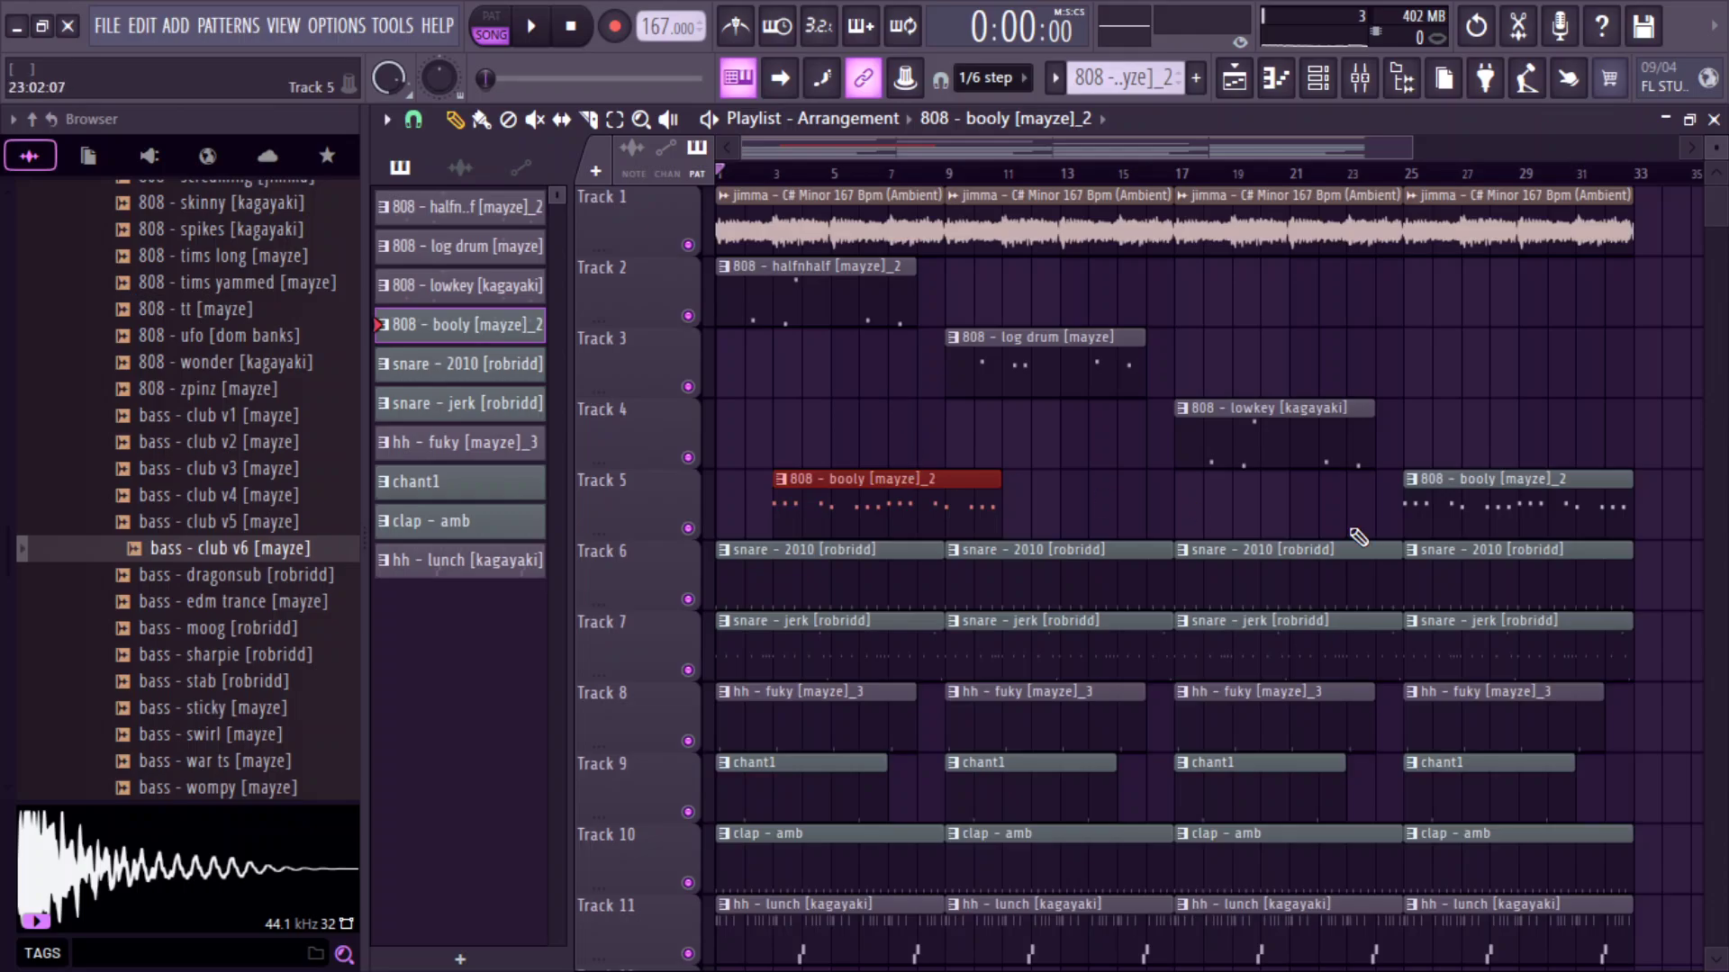
drag(1514, 465, 1513, 284)
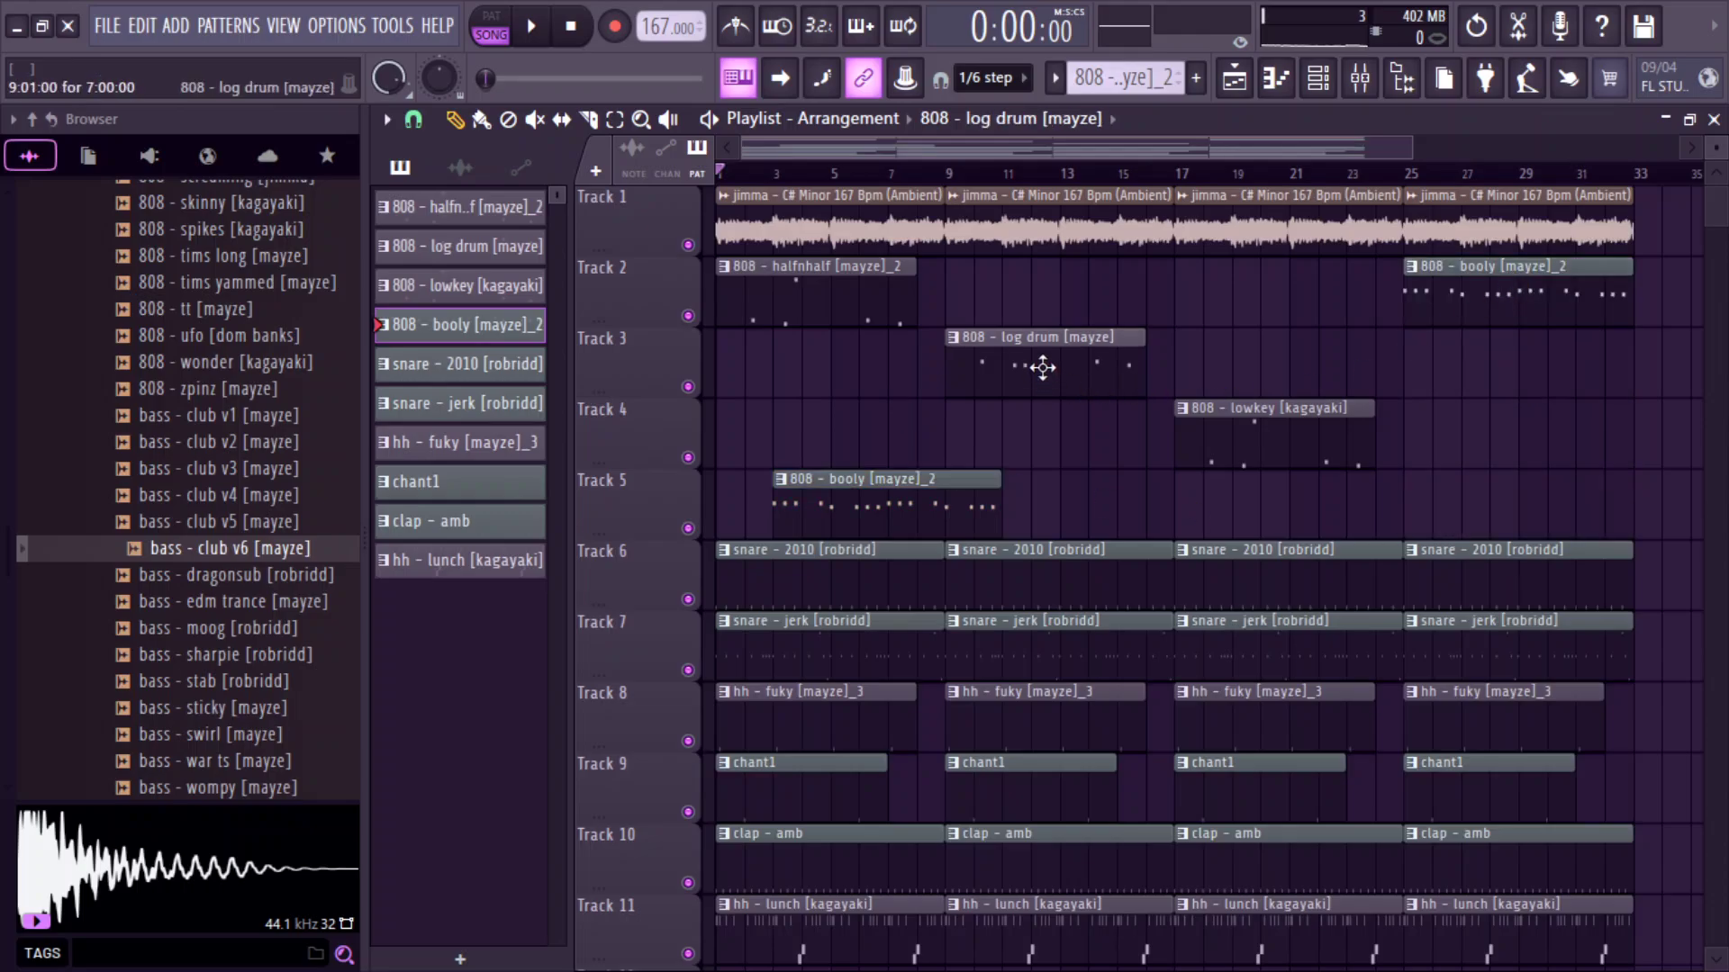
drag(1043, 367, 1043, 295)
drag(1207, 424, 1171, 306)
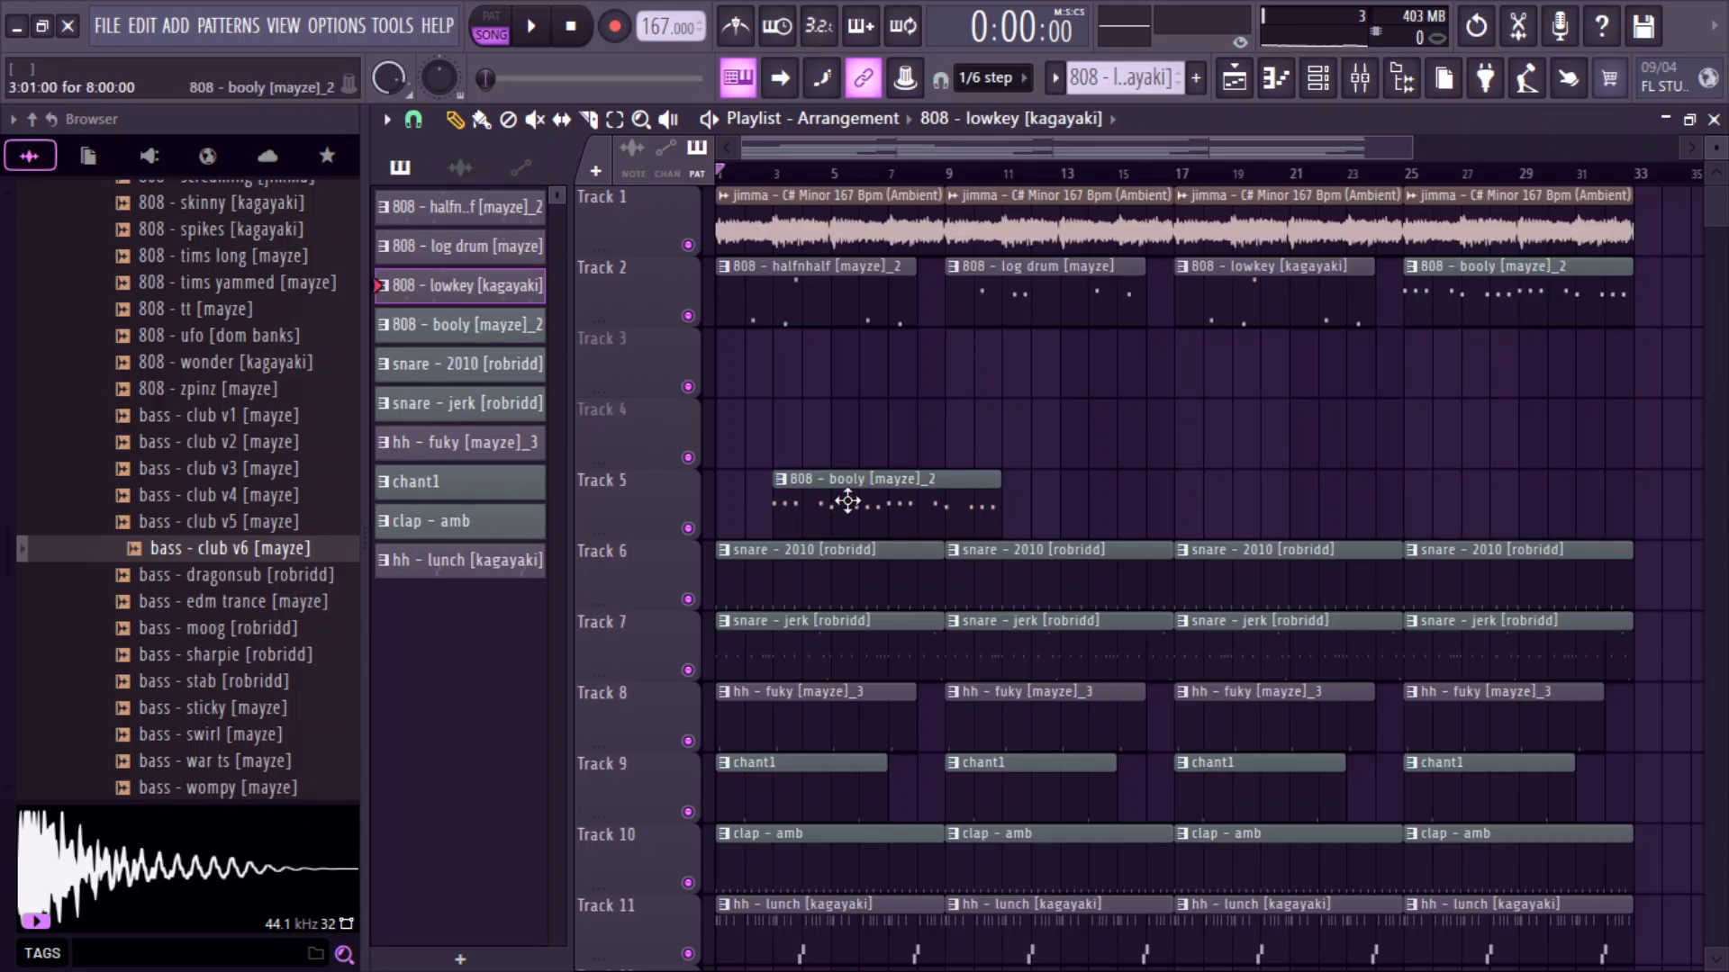
drag(847, 502, 1498, 466)
drag(1488, 365, 1493, 367)
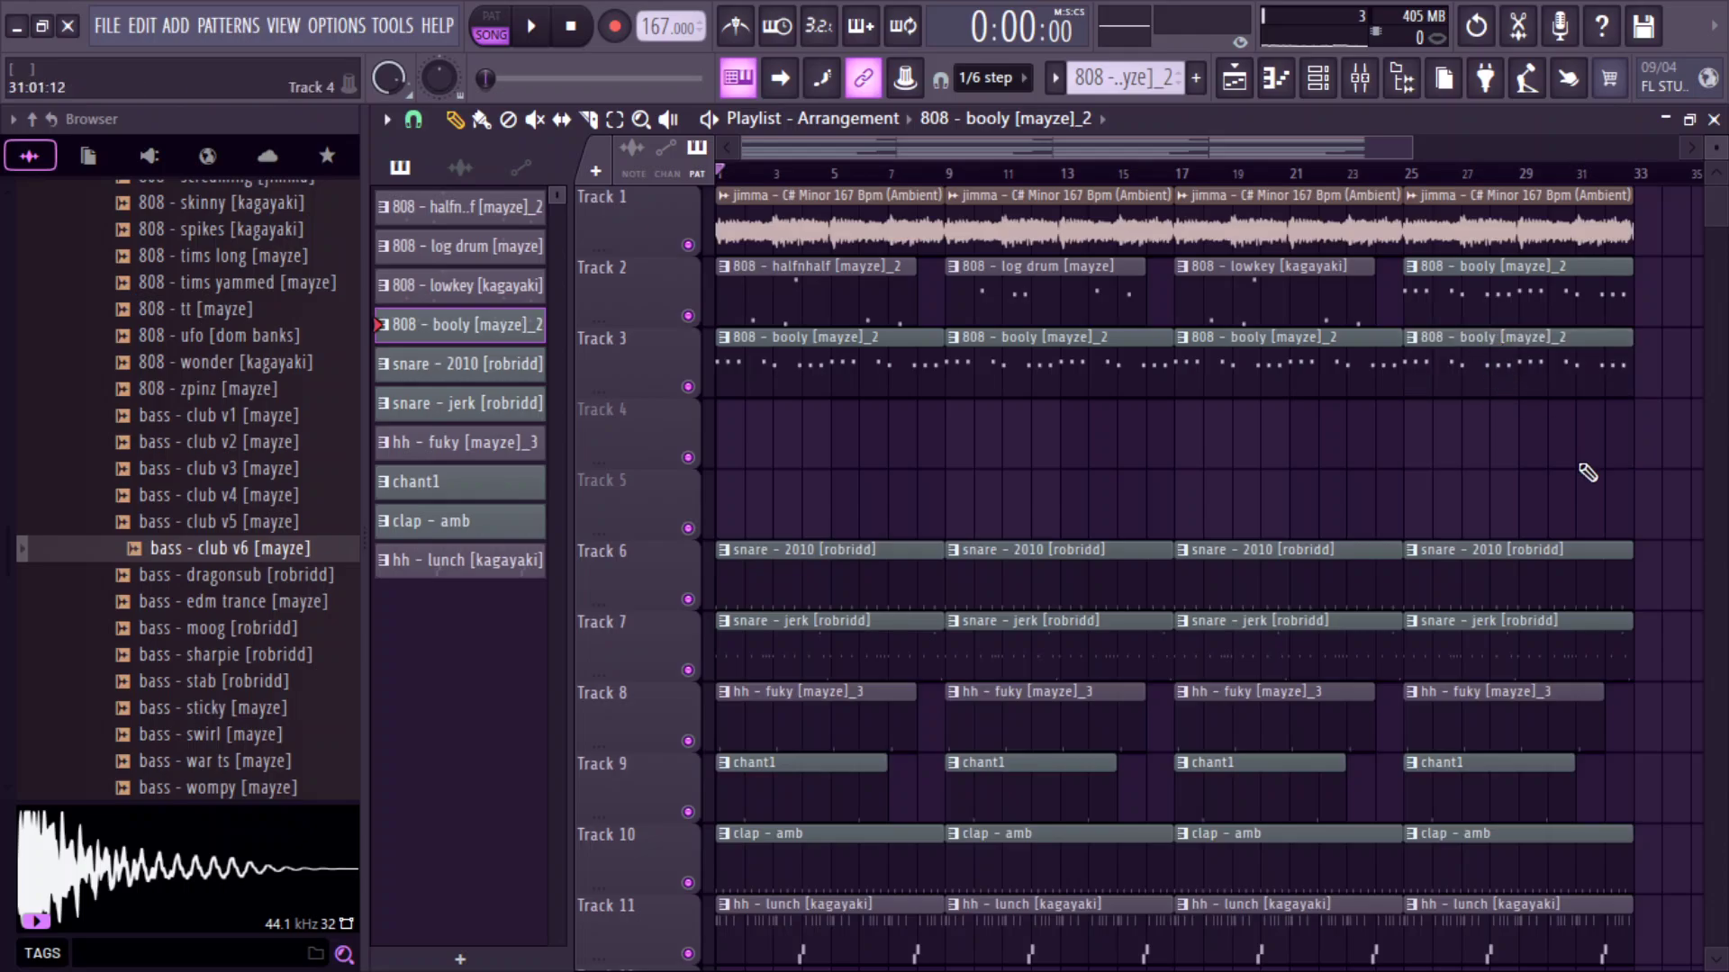
Move all the drum and chant clips on Tracks 6 to 11 up by one track.
drag(1579, 487, 722, 961)
drag(868, 505, 855, 420)
scroll(1150, 455, up, 5)
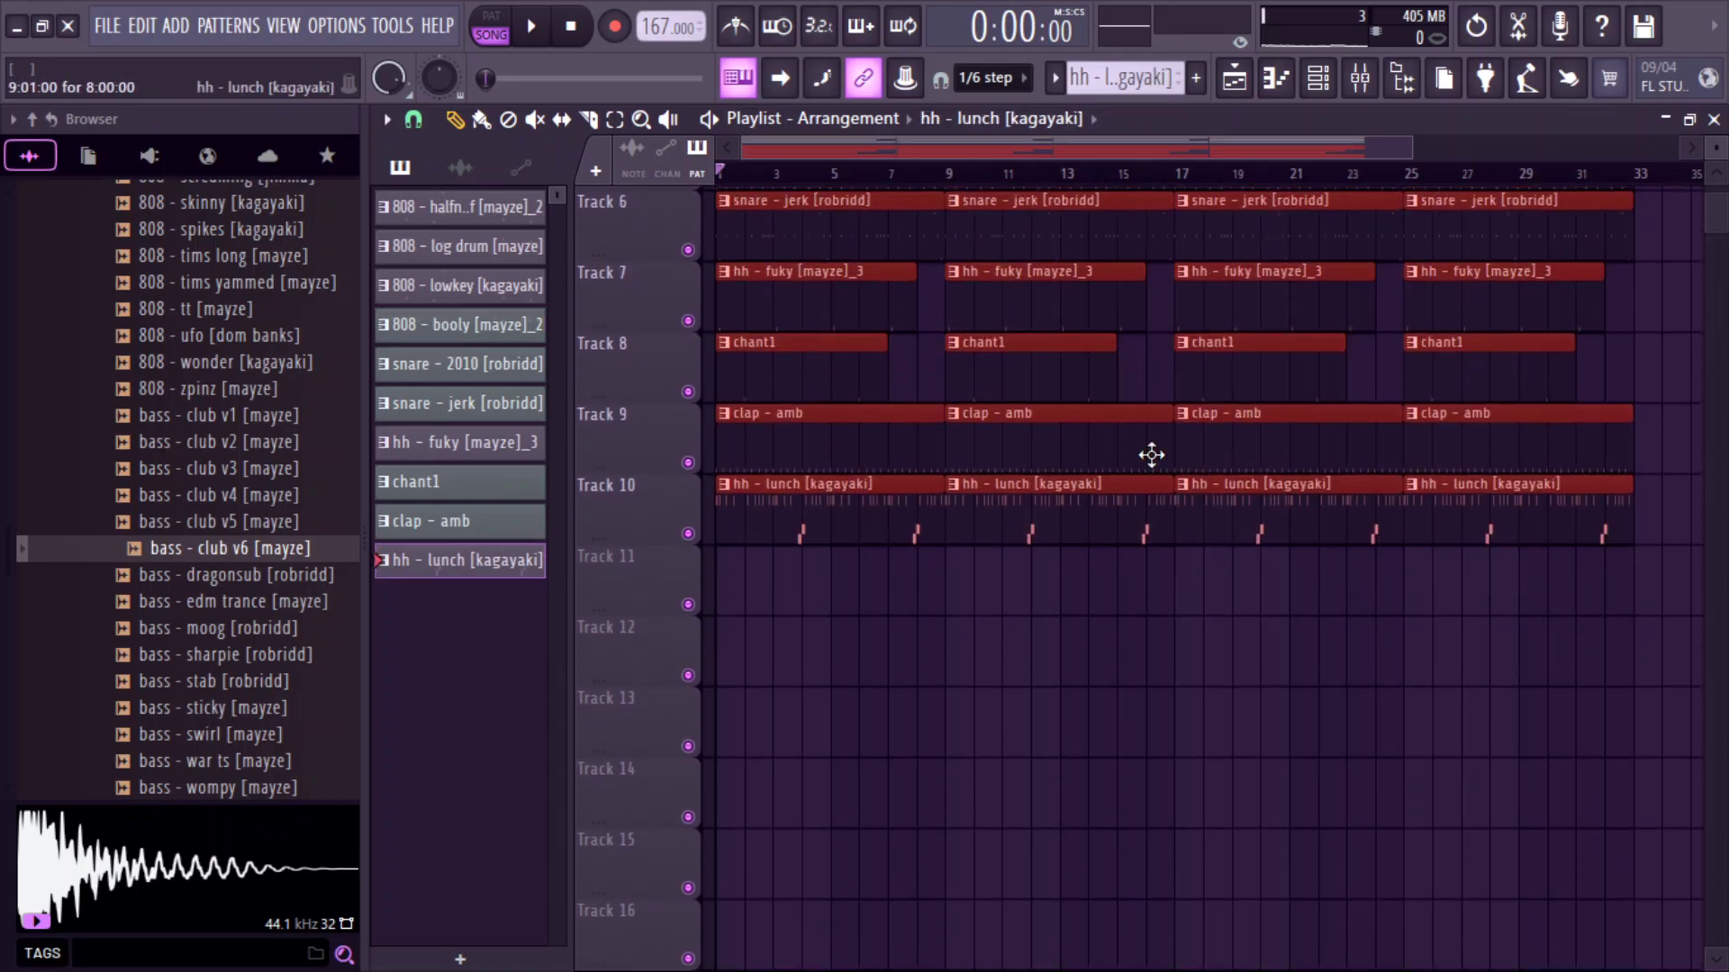
Delete the clap - amb clips at bars 1 and 17 on Track 9 and play back the arrangement.
right_click(898, 733)
right_click(1339, 710)
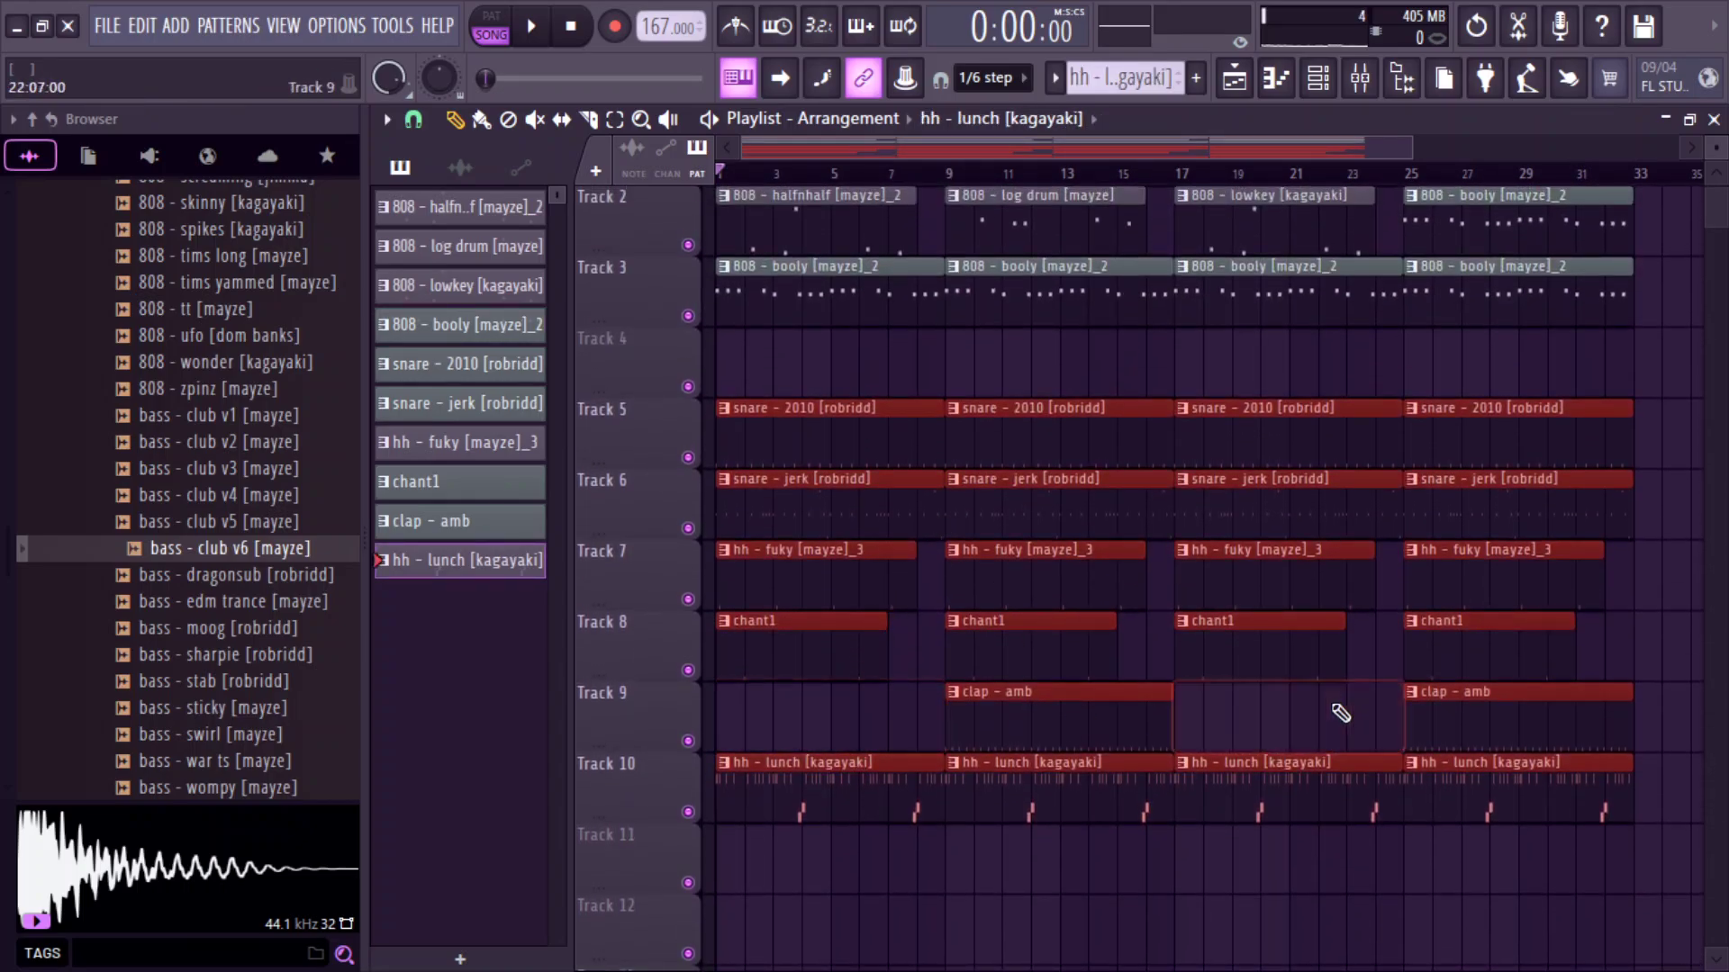
key(space)
scroll(1281, 505, up, 1)
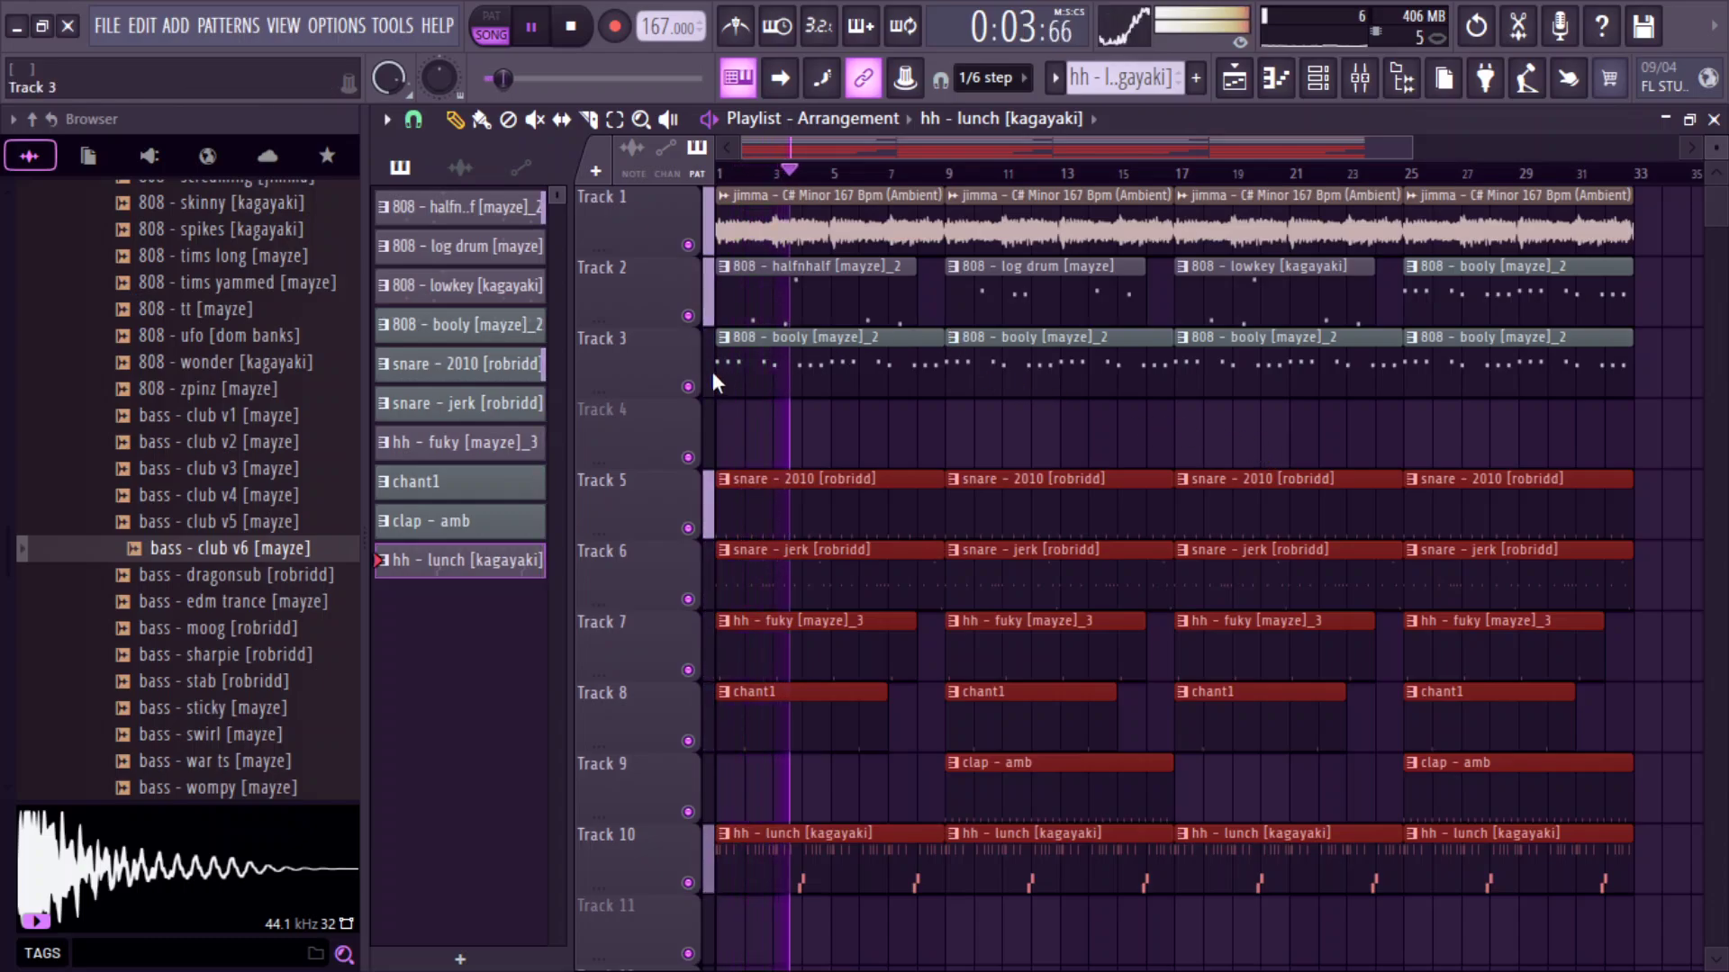
Trim the starts of the first 808 - booly clip on Track 3 and the 808 - halfnhalf clip on Track 2 to bar 3.
drag(716, 374, 766, 392)
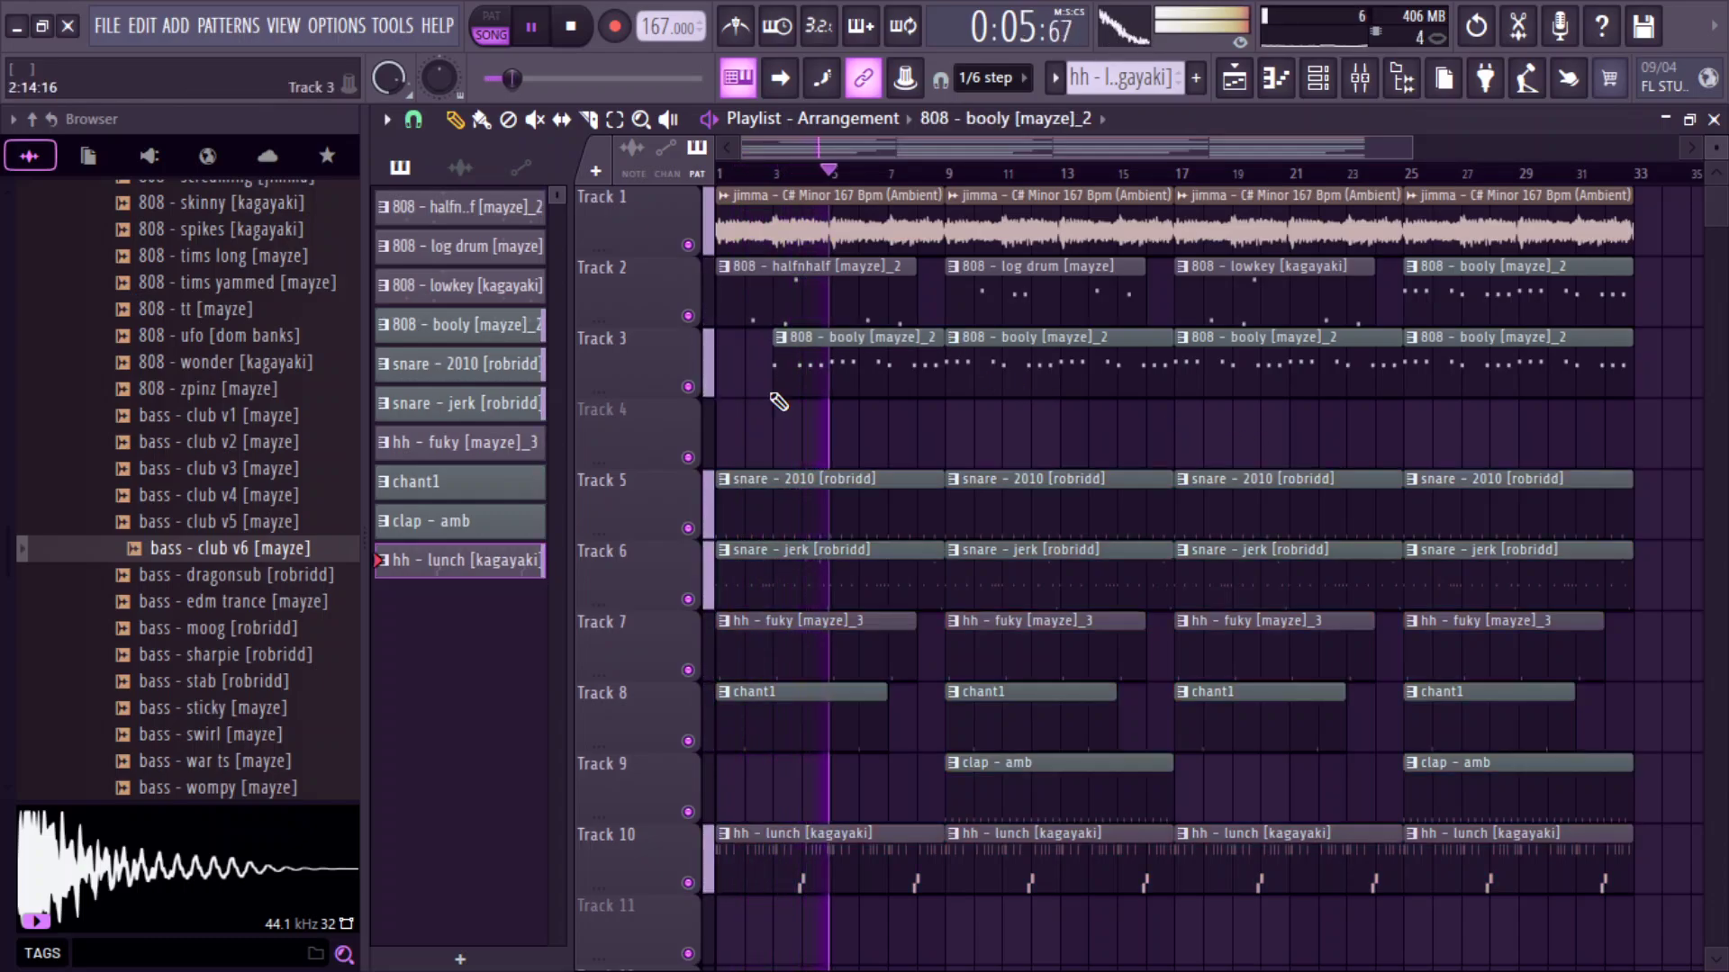
key(space)
key(space)
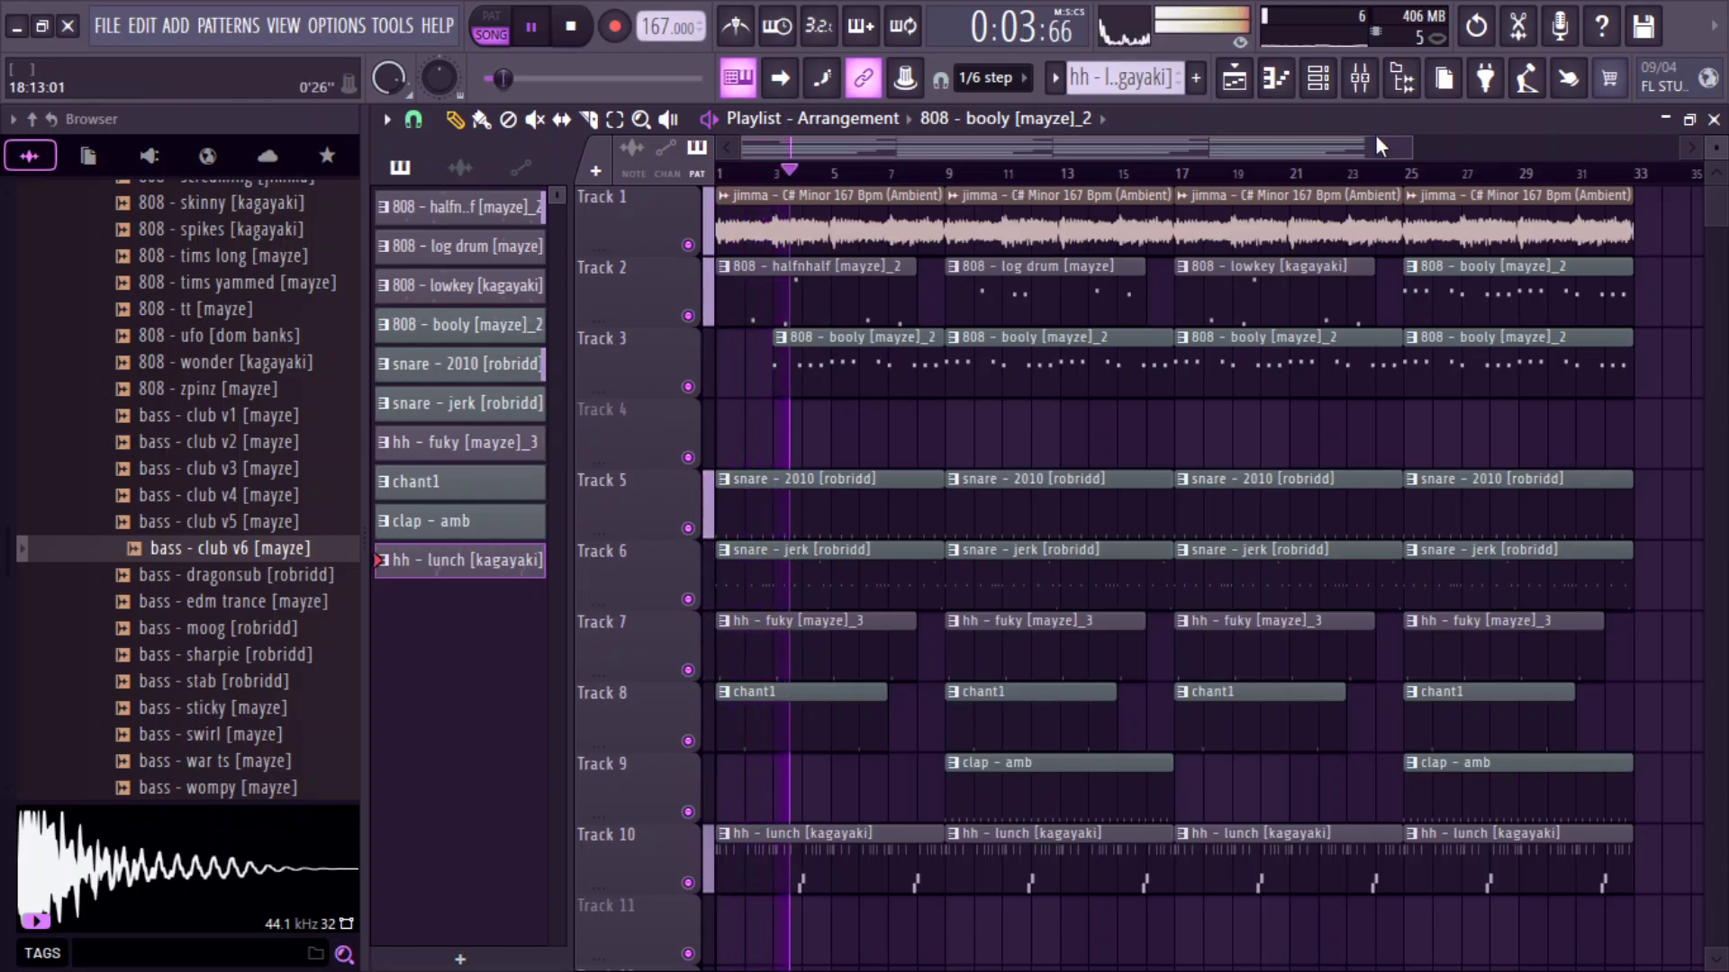
drag(1380, 147, 1206, 147)
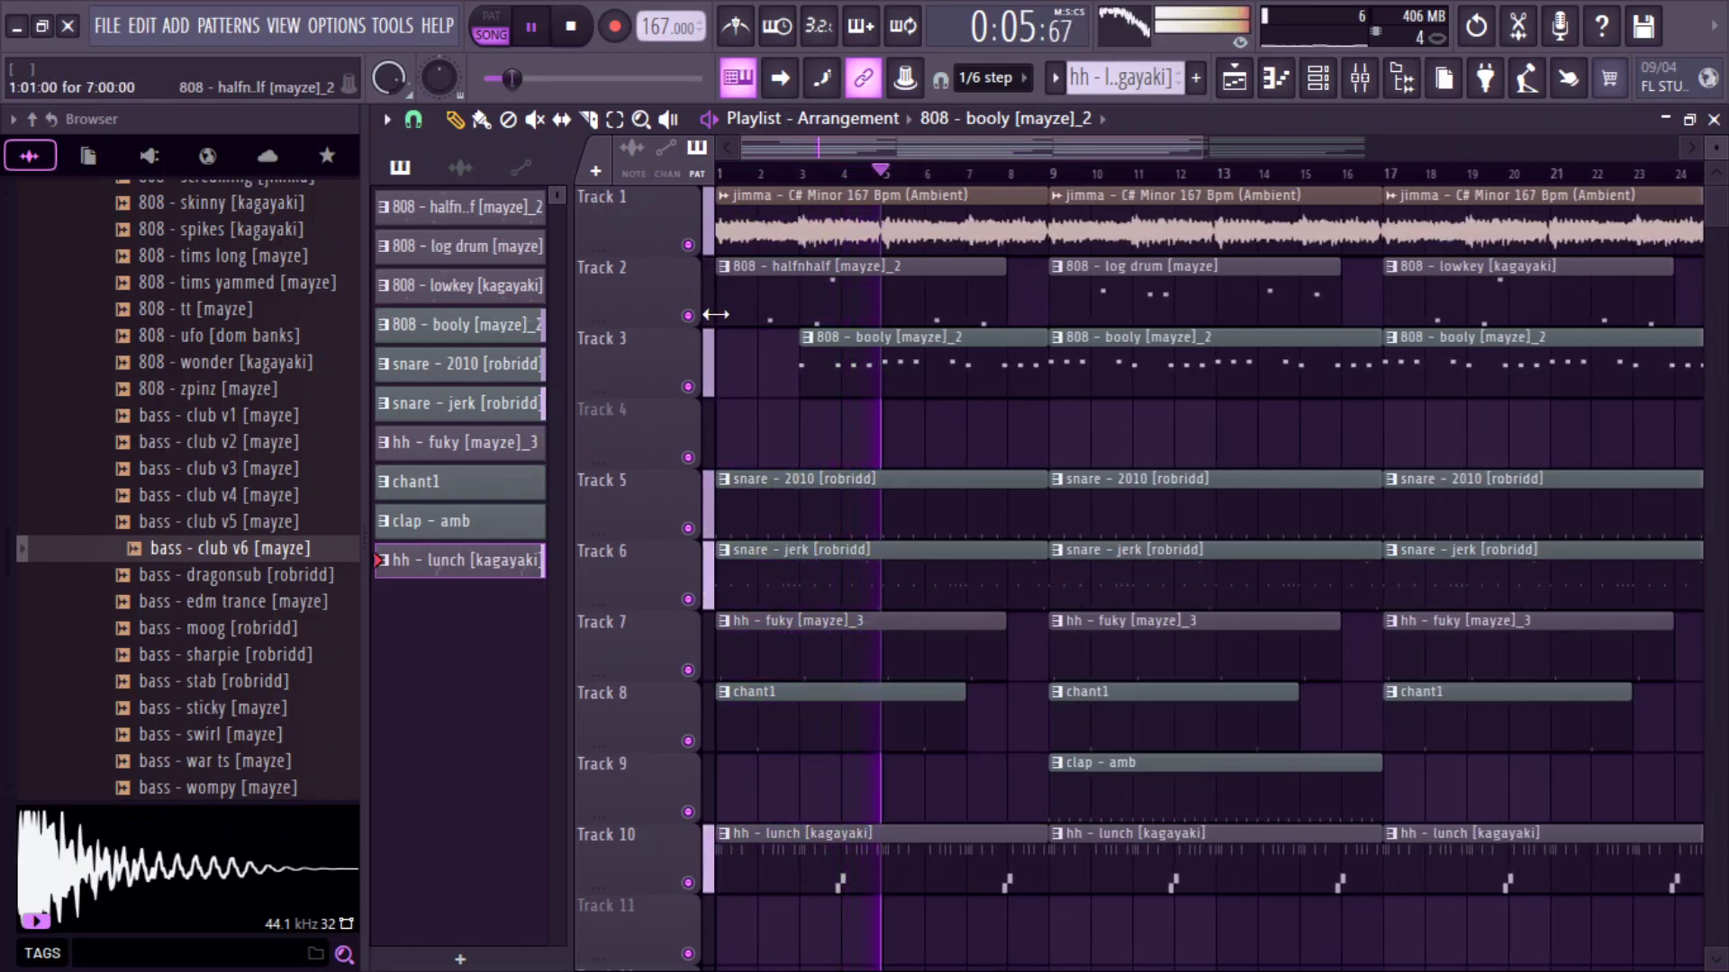
drag(717, 302, 801, 301)
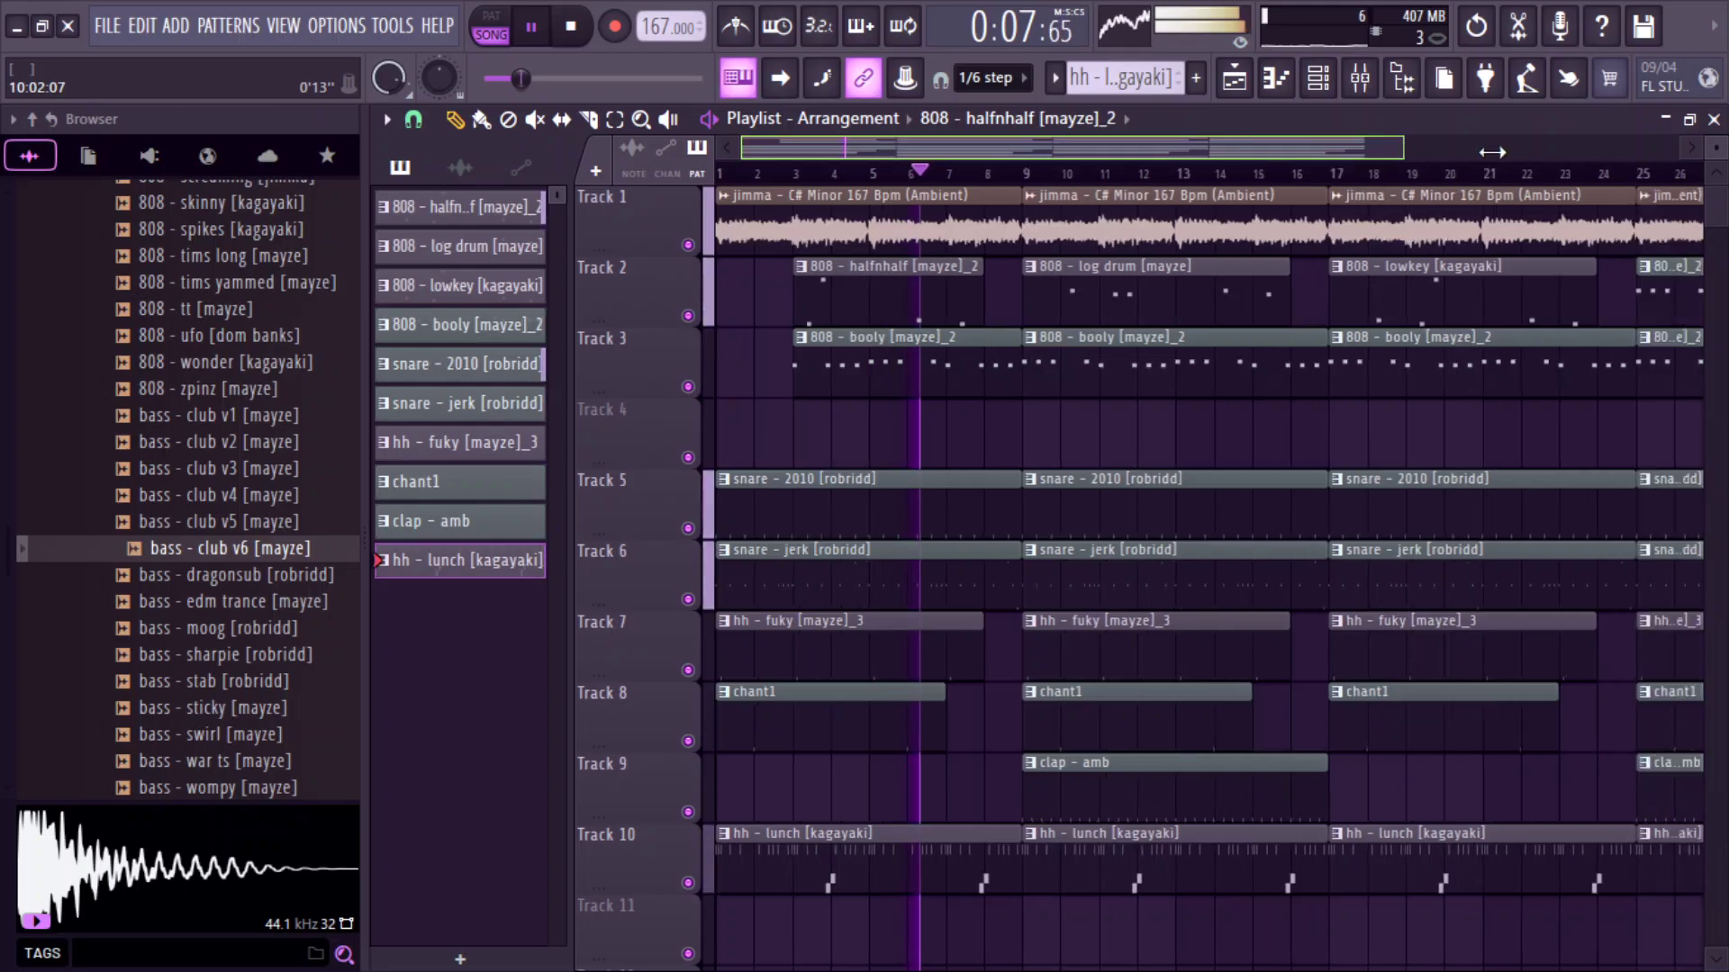
Duplicate the whole 32-bar arrangement to bar 41 and fill the gap on Track 1 with a jimma sample clip at bar 33.
scroll(1237, 153, down, 3)
drag(1359, 900, 1574, 278)
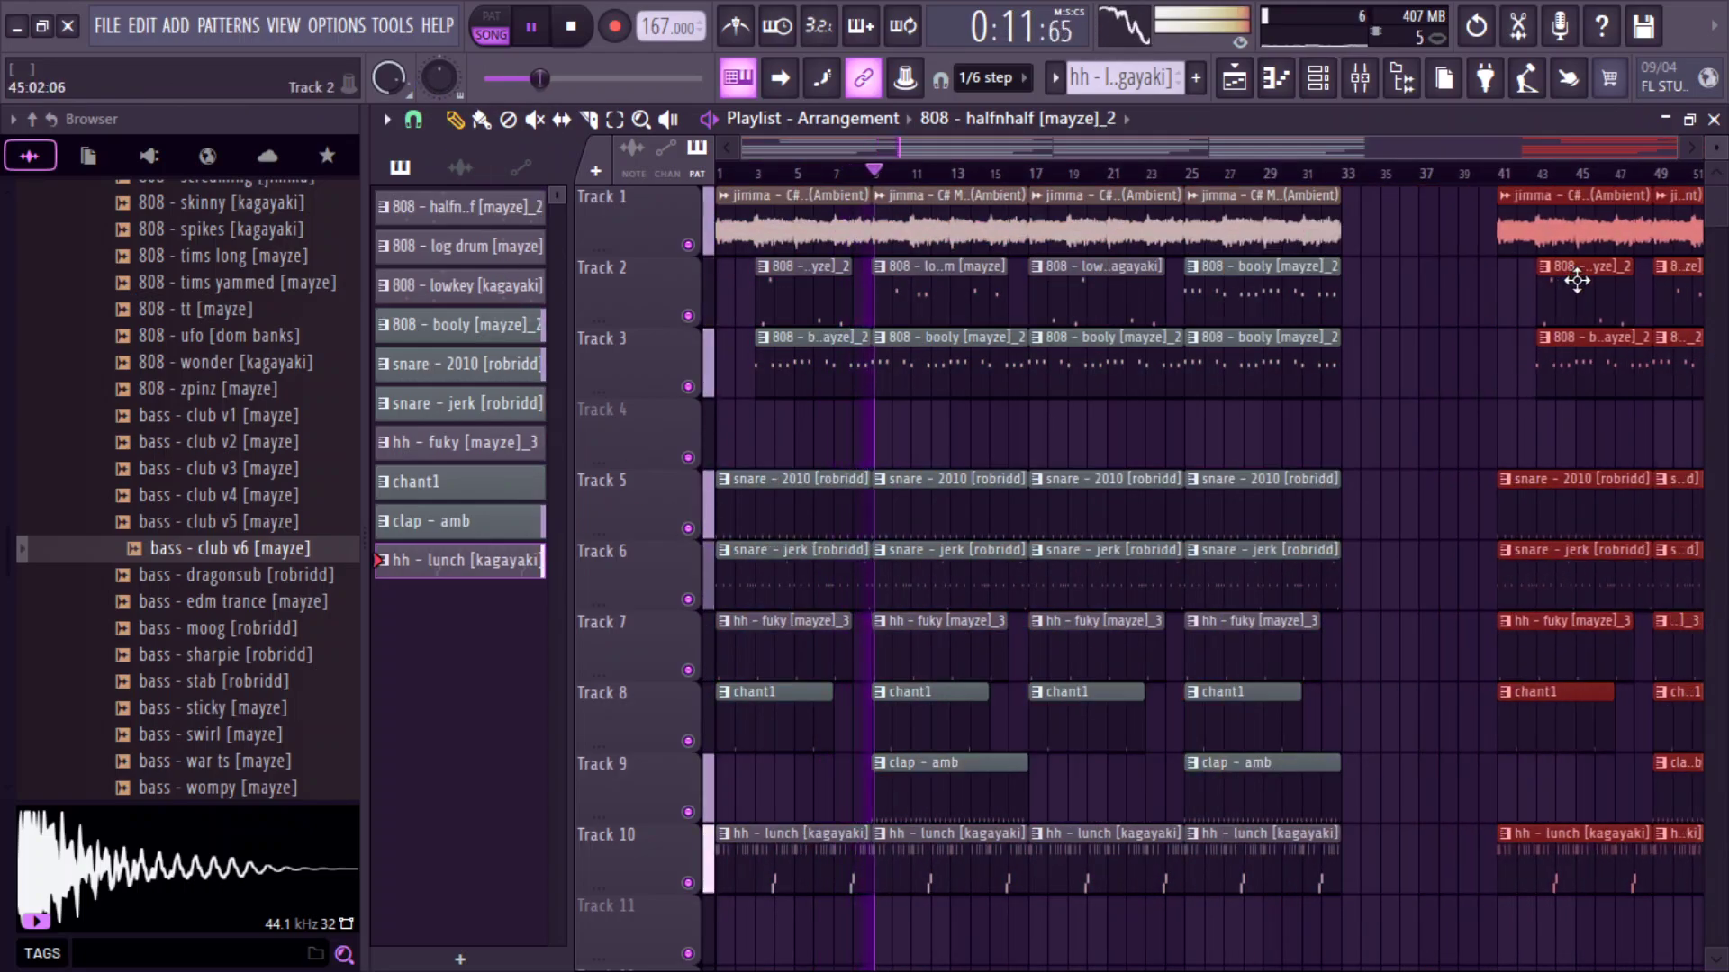
click(1528, 385)
right_click(1522, 338)
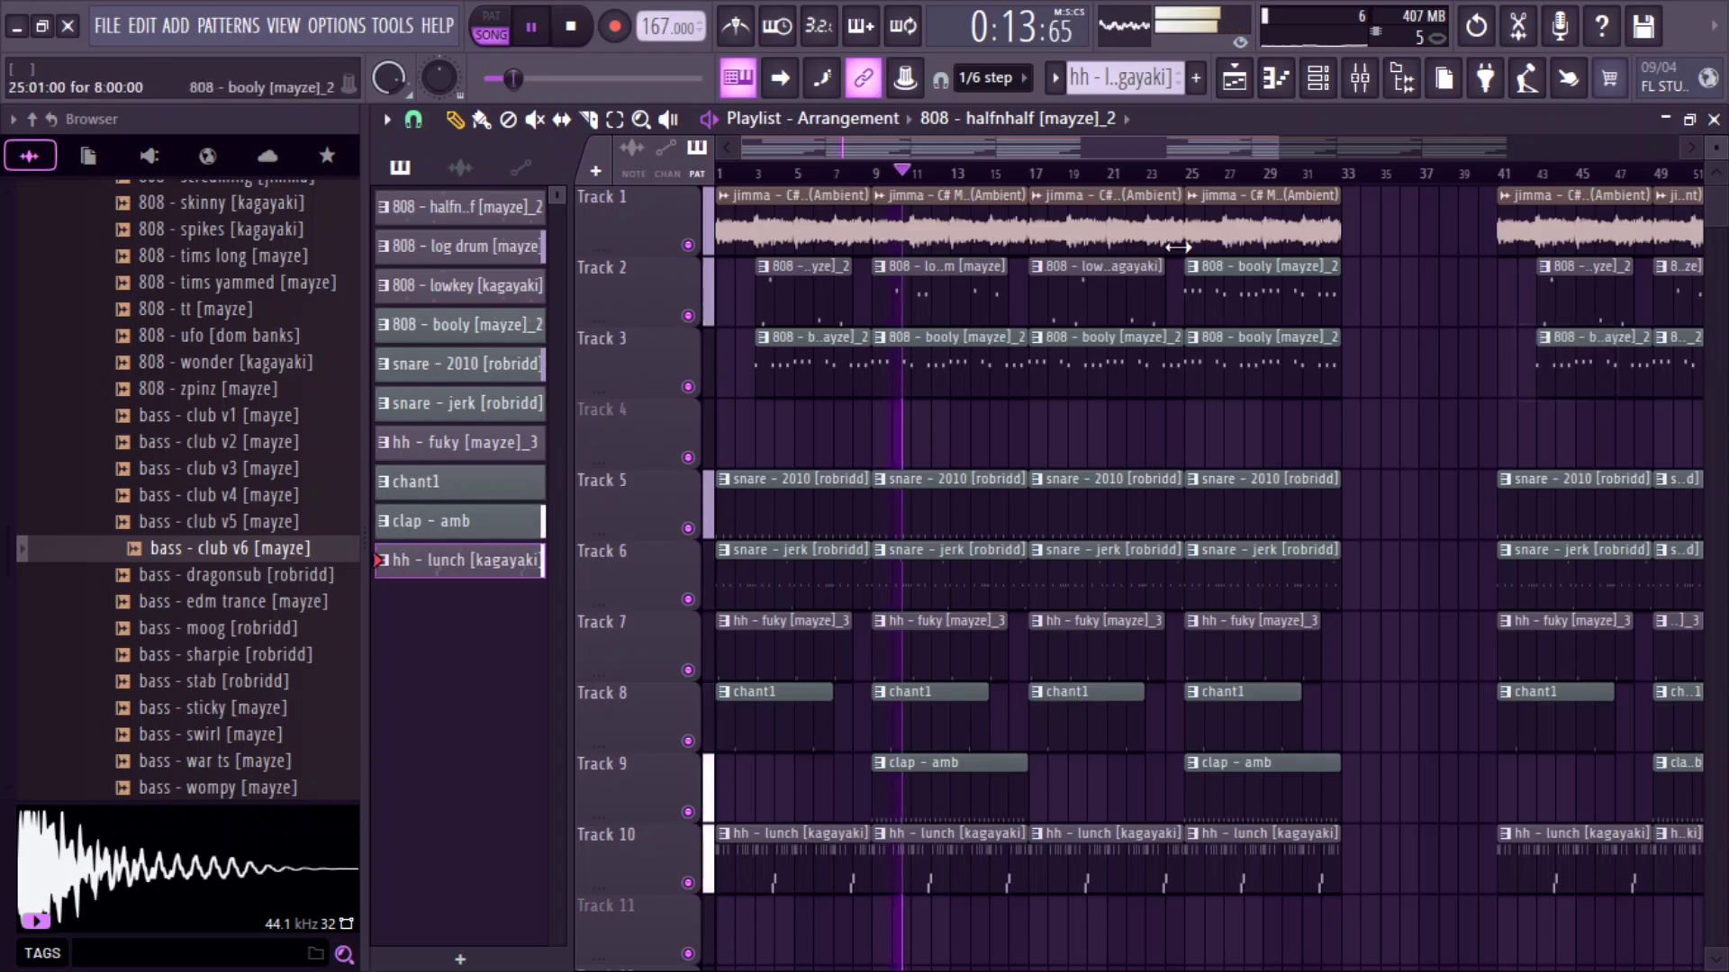
drag(1230, 224, 1386, 225)
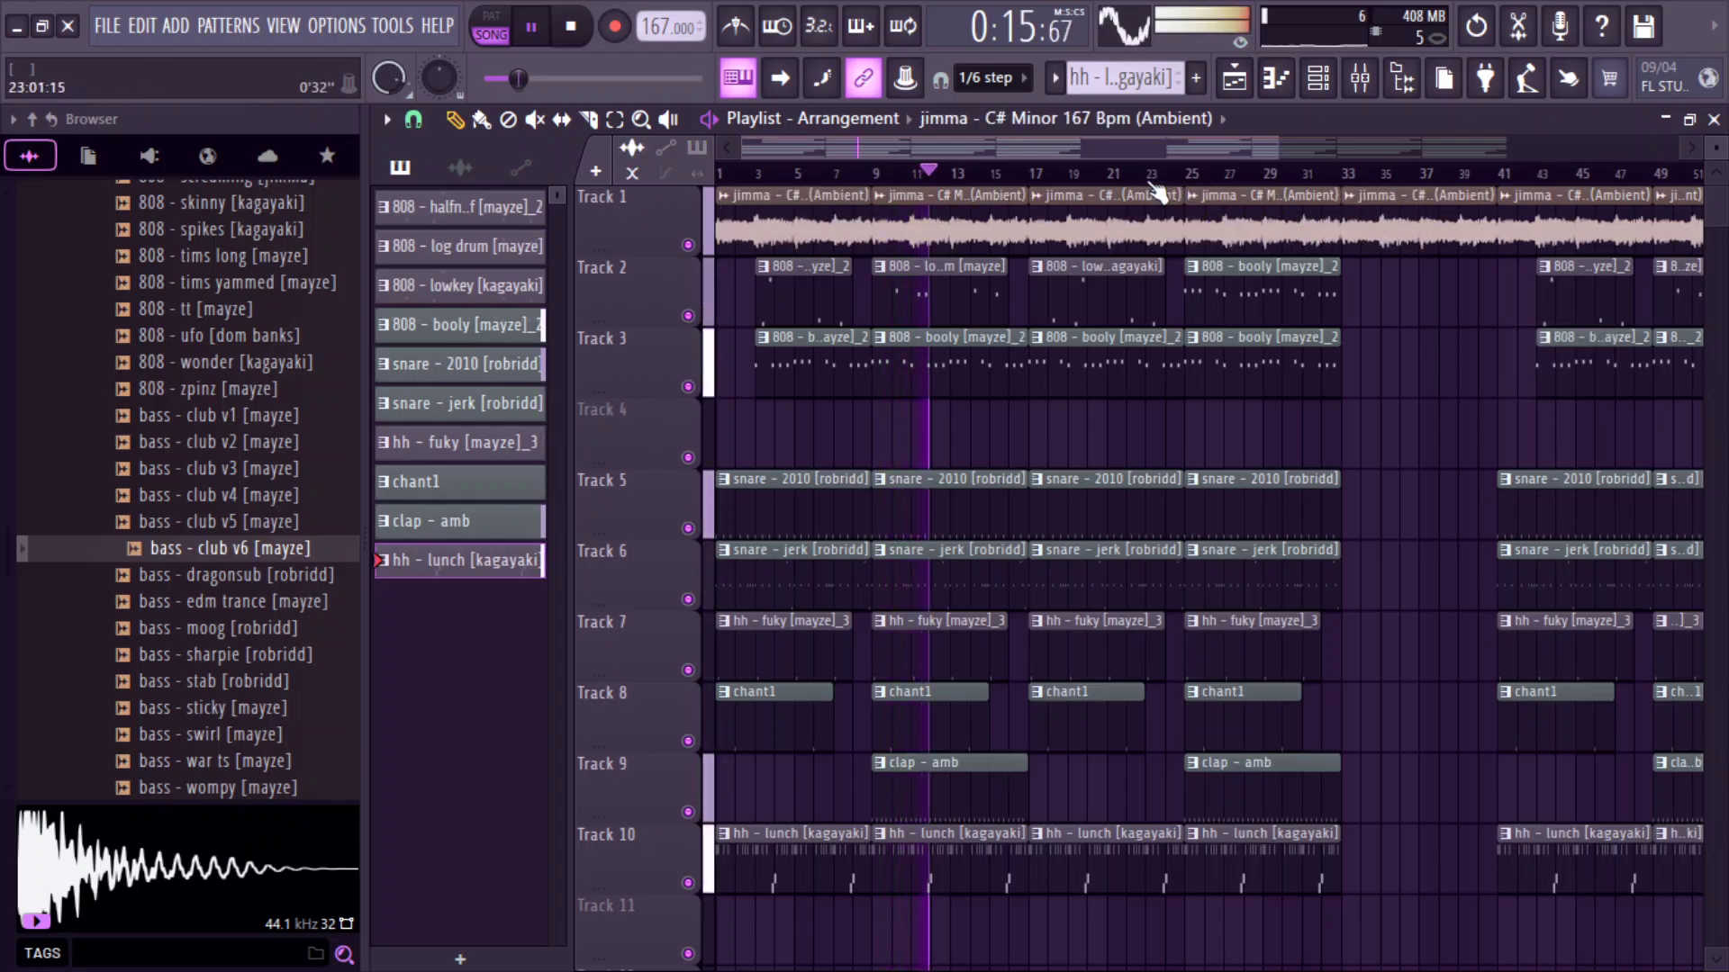
scroll(990, 198, right, 2)
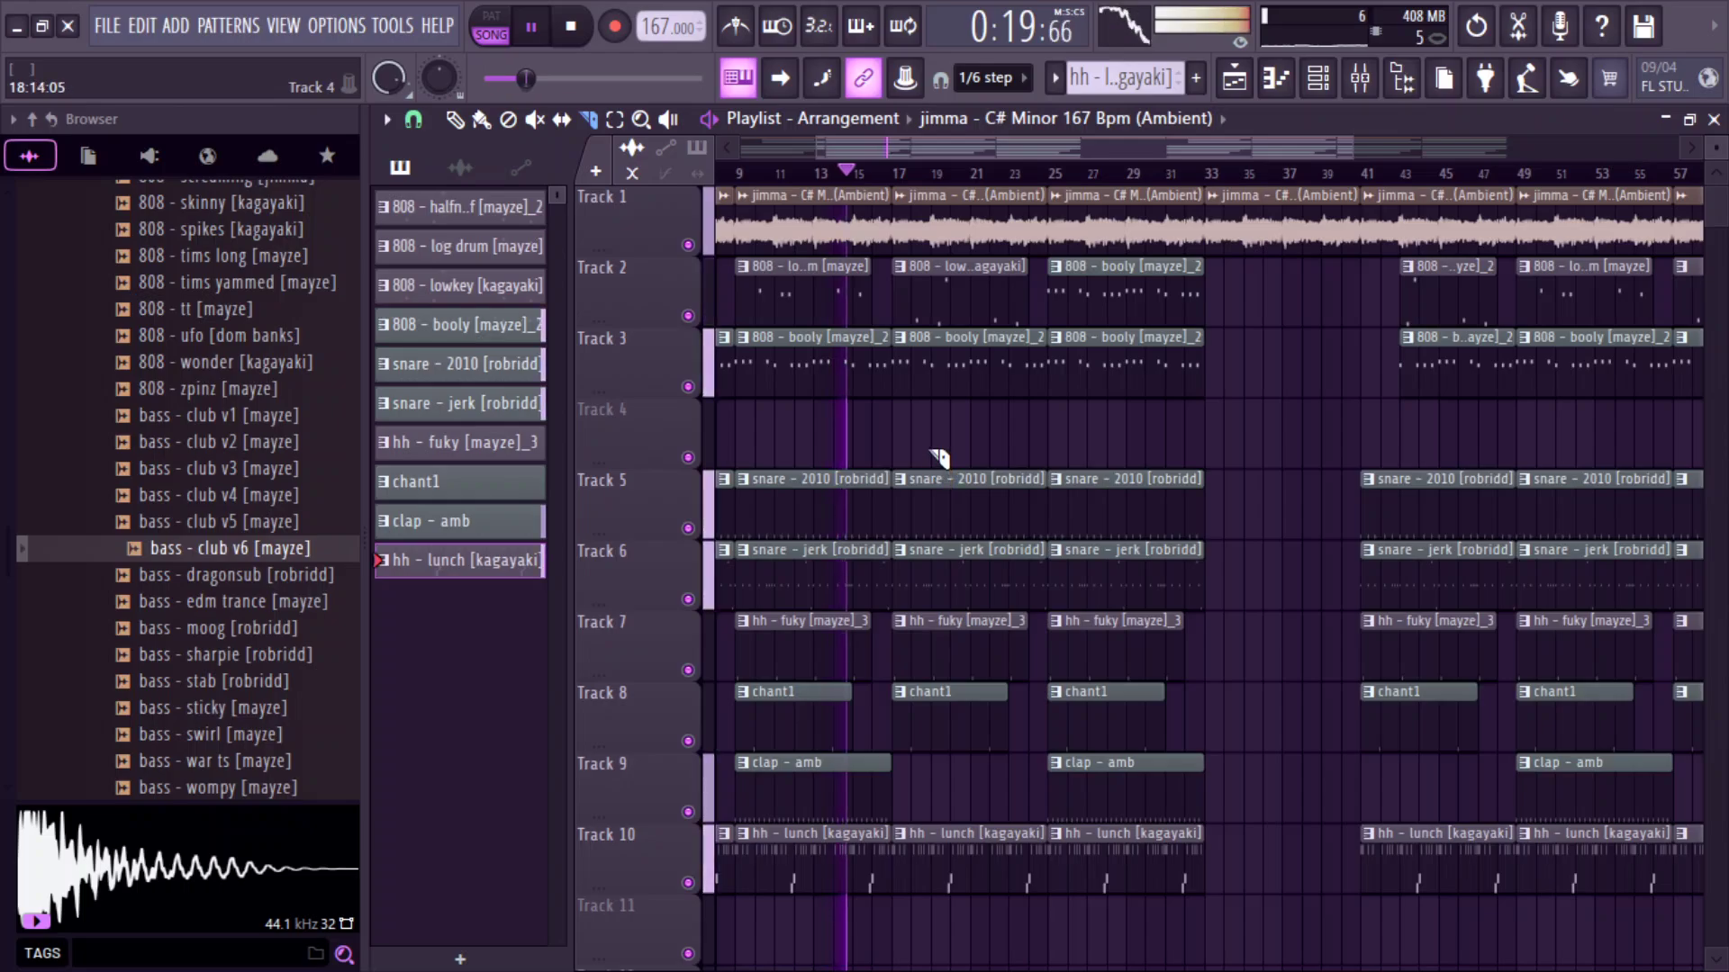
drag(939, 459, 940, 776)
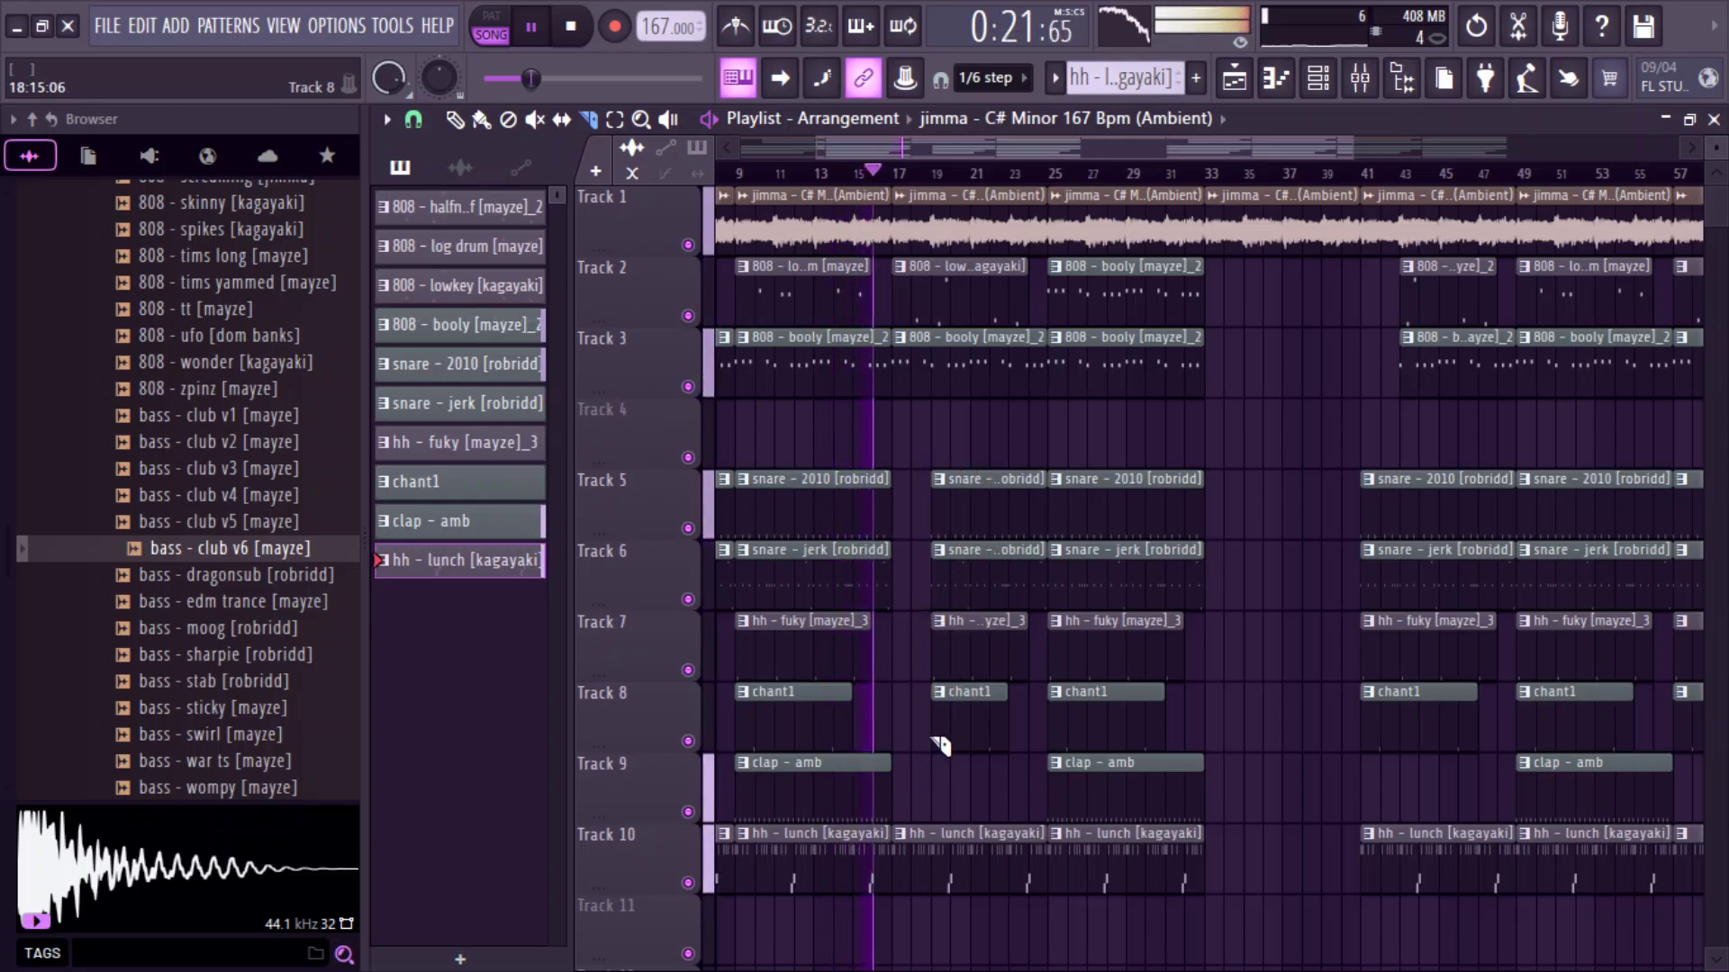
mouse_move(956, 297)
mouse_down()
mouse_move(945, 271)
mouse_move(934, 430)
mouse_up()
key(ctrl+z)
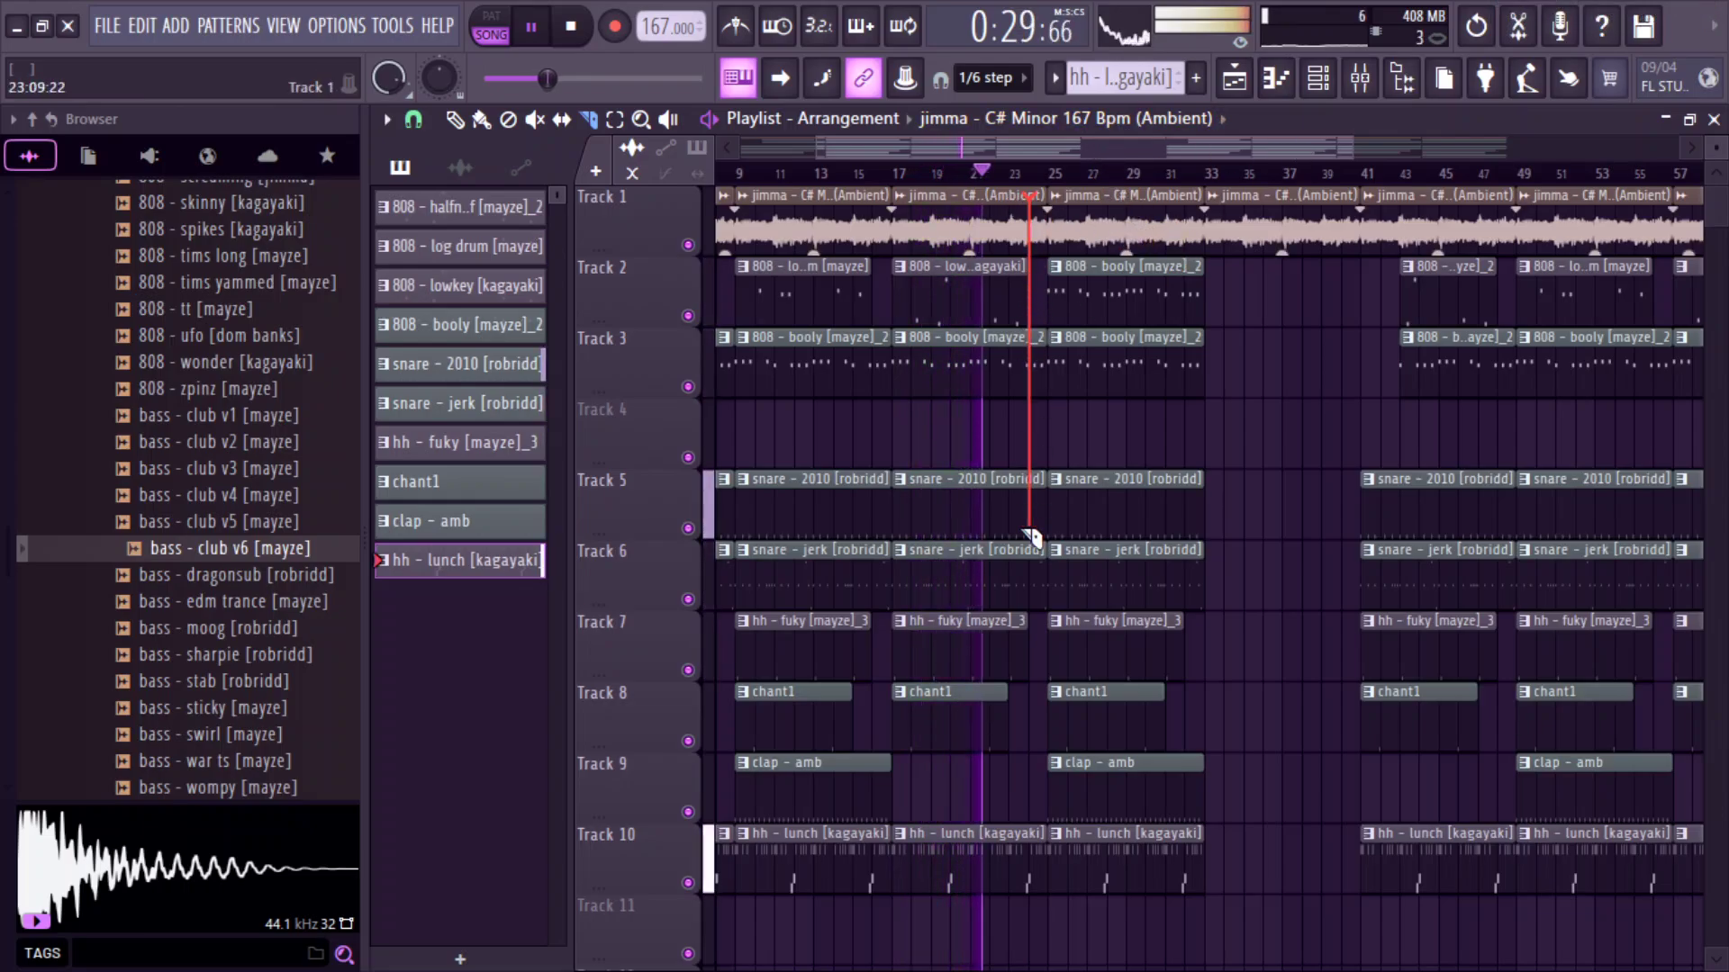
drag(1030, 538, 1048, 966)
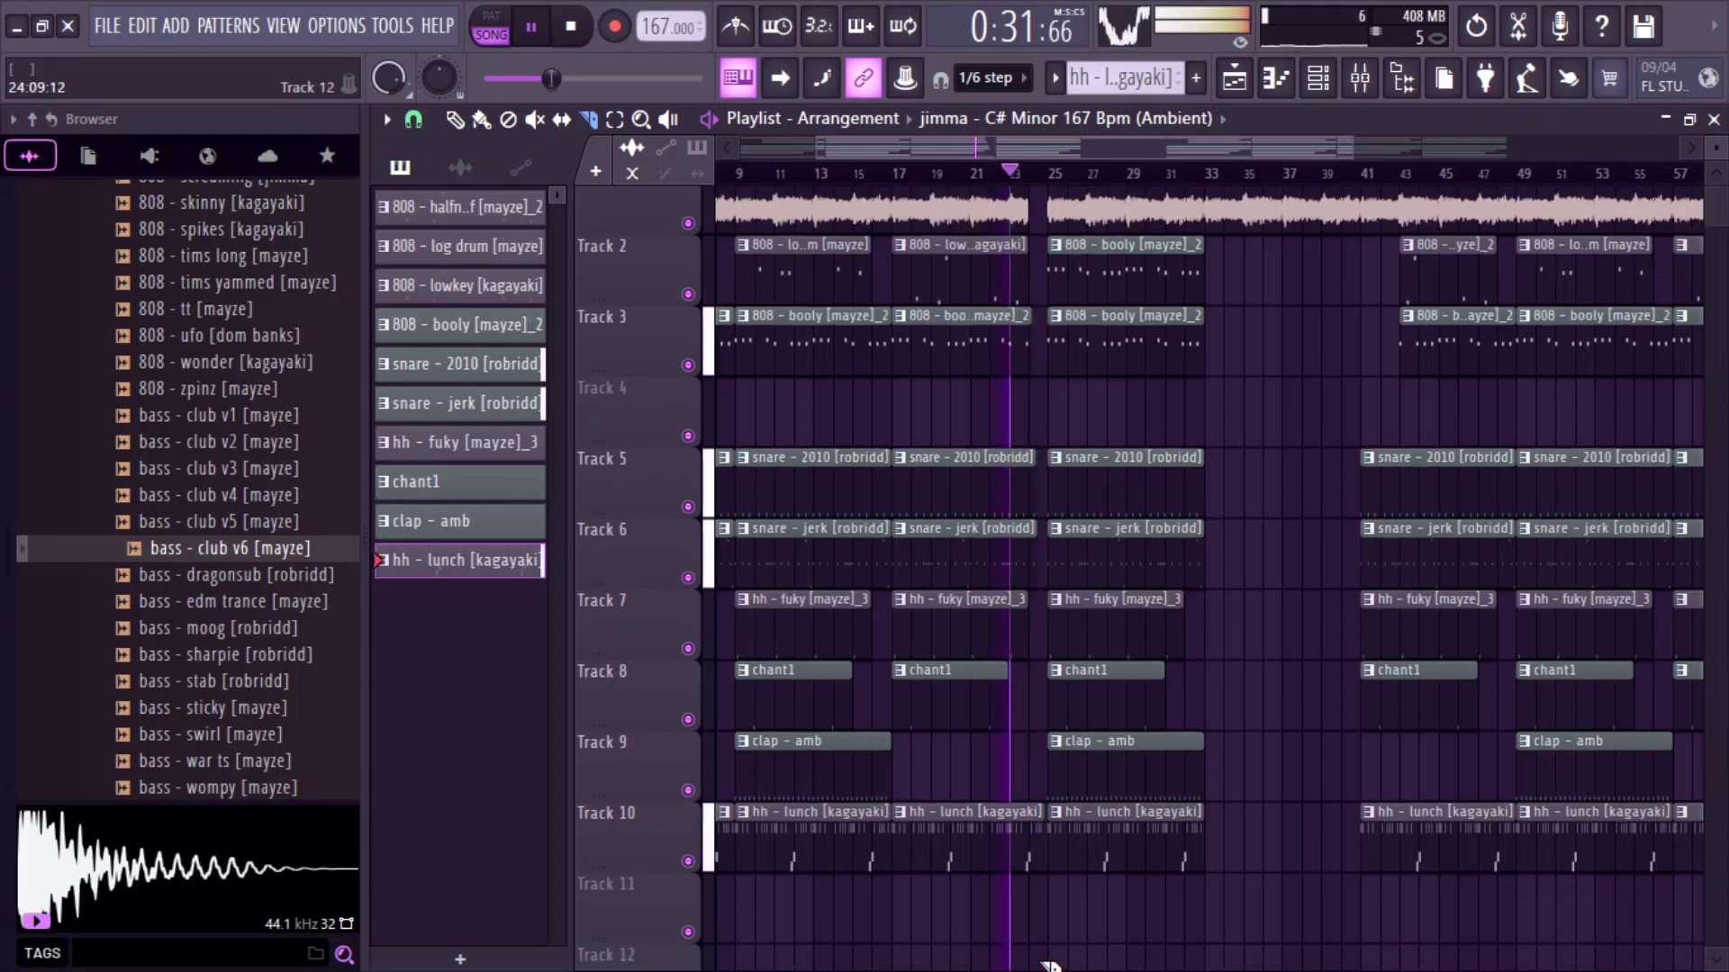
key(ctrl+z)
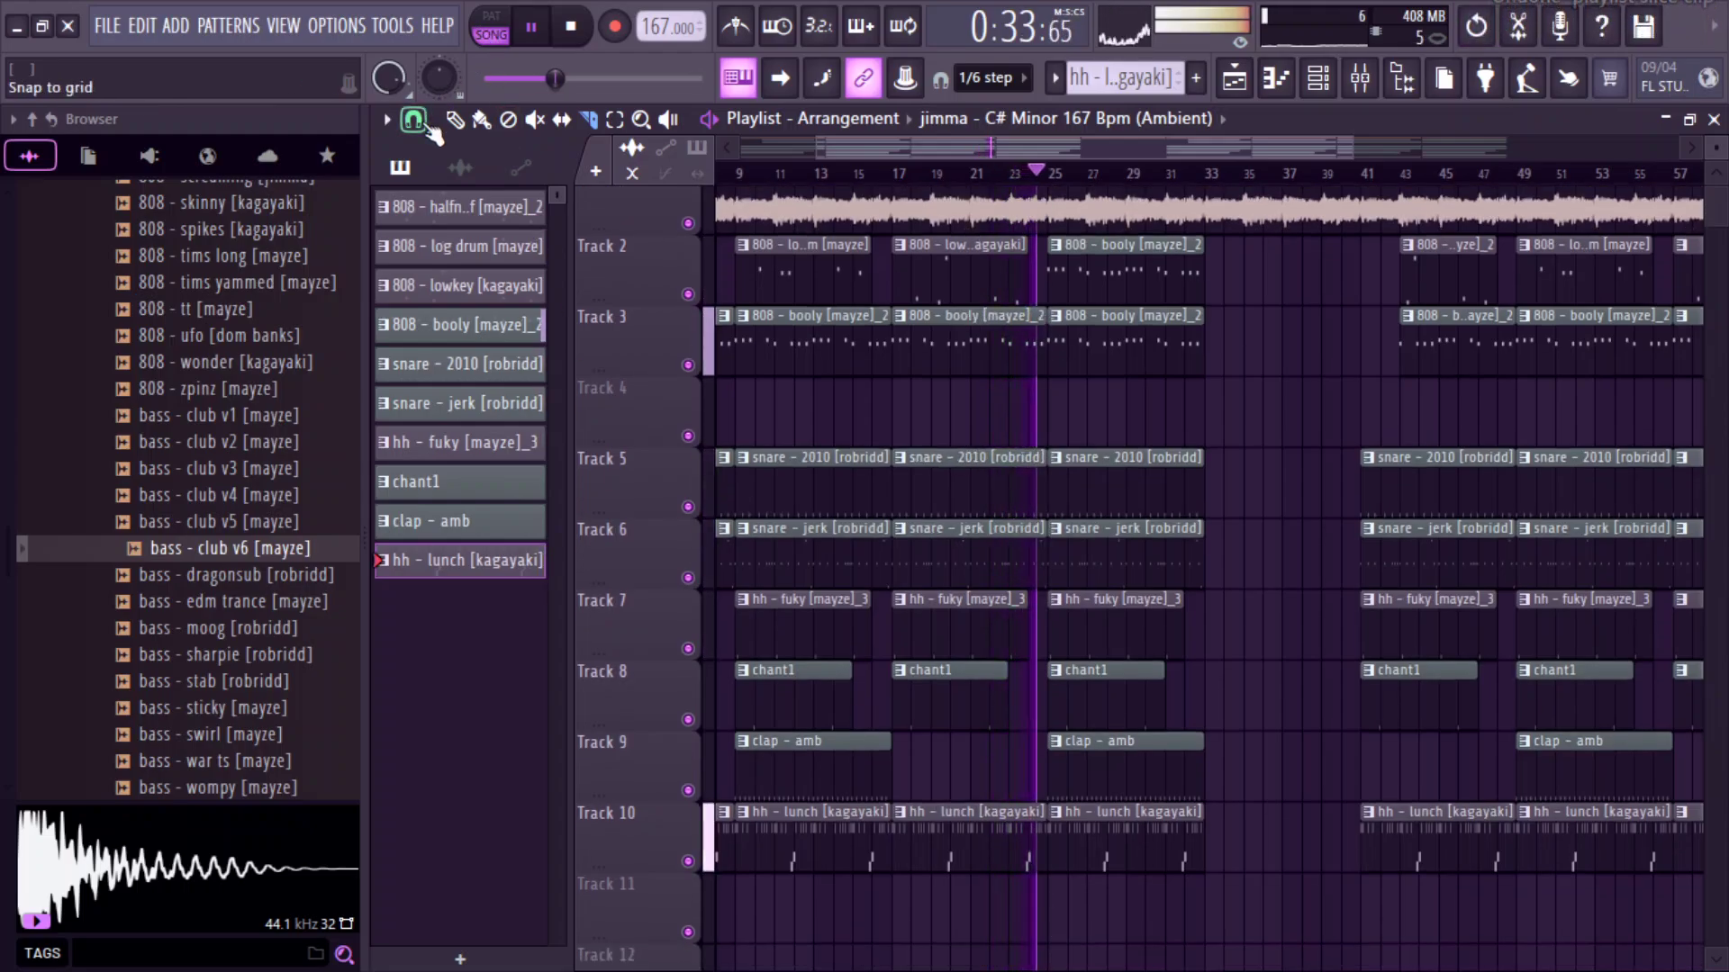
Set the playlist snap to Bar and cut bar 24 out of the sample, 808, snare and hh - lunch clips, then replay that spot.
click(430, 126)
click(466, 519)
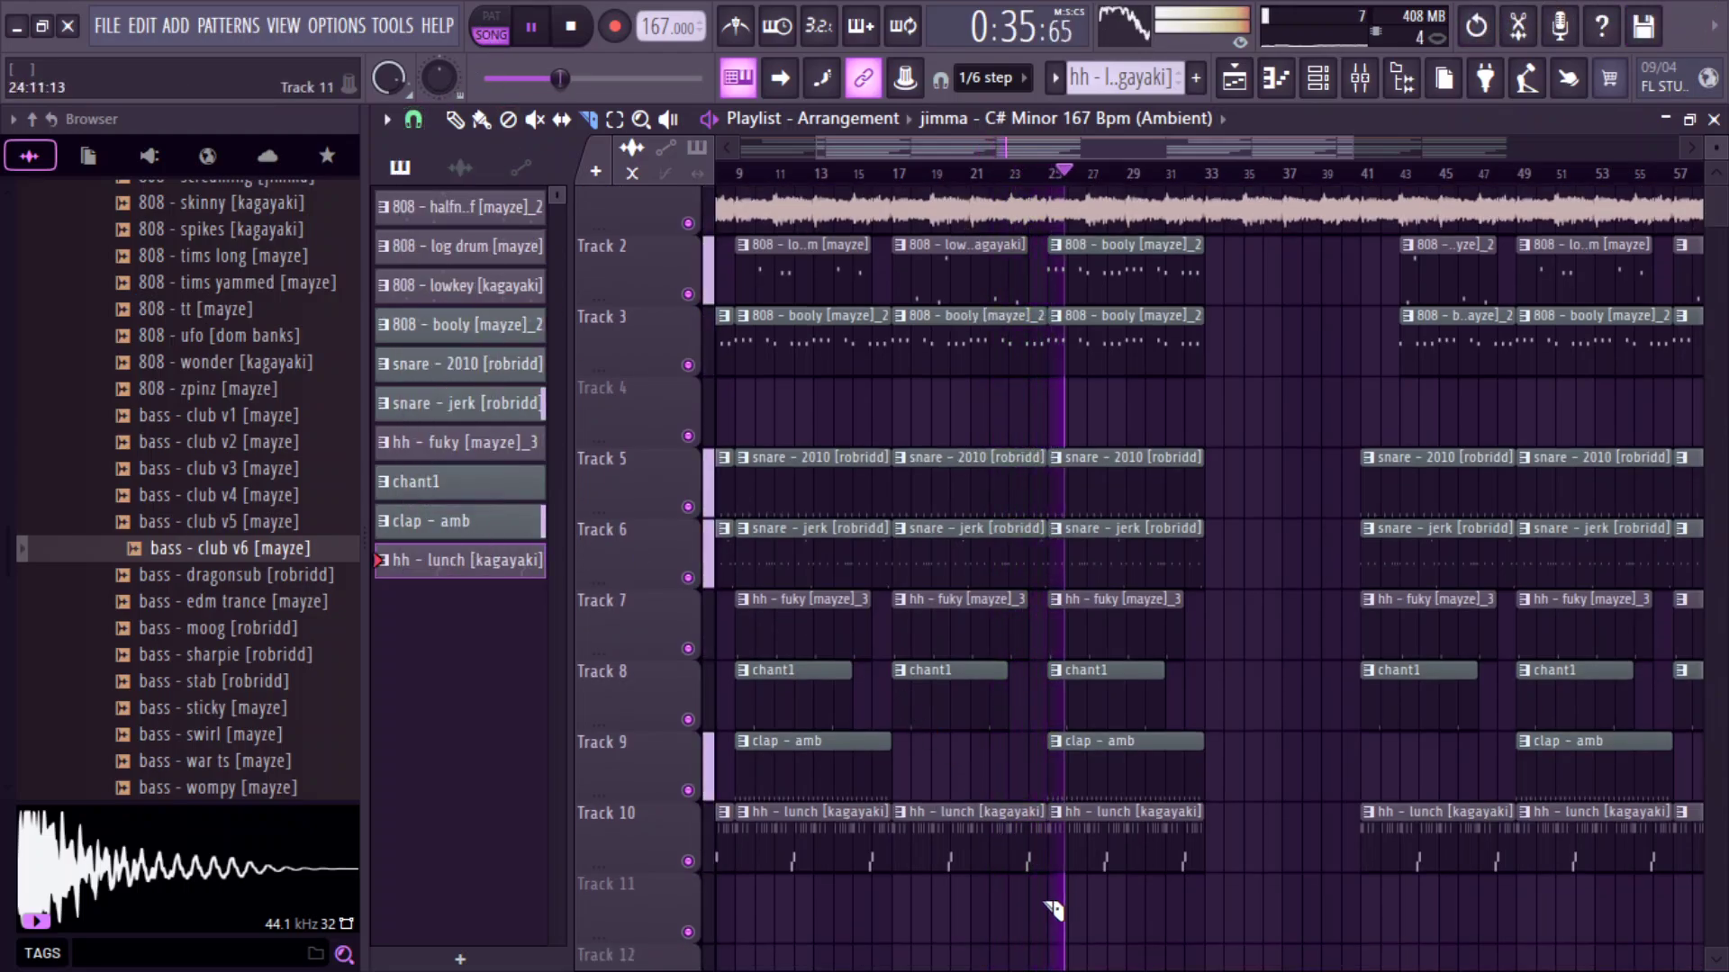
drag(1047, 827, 1035, 174)
click(1014, 172)
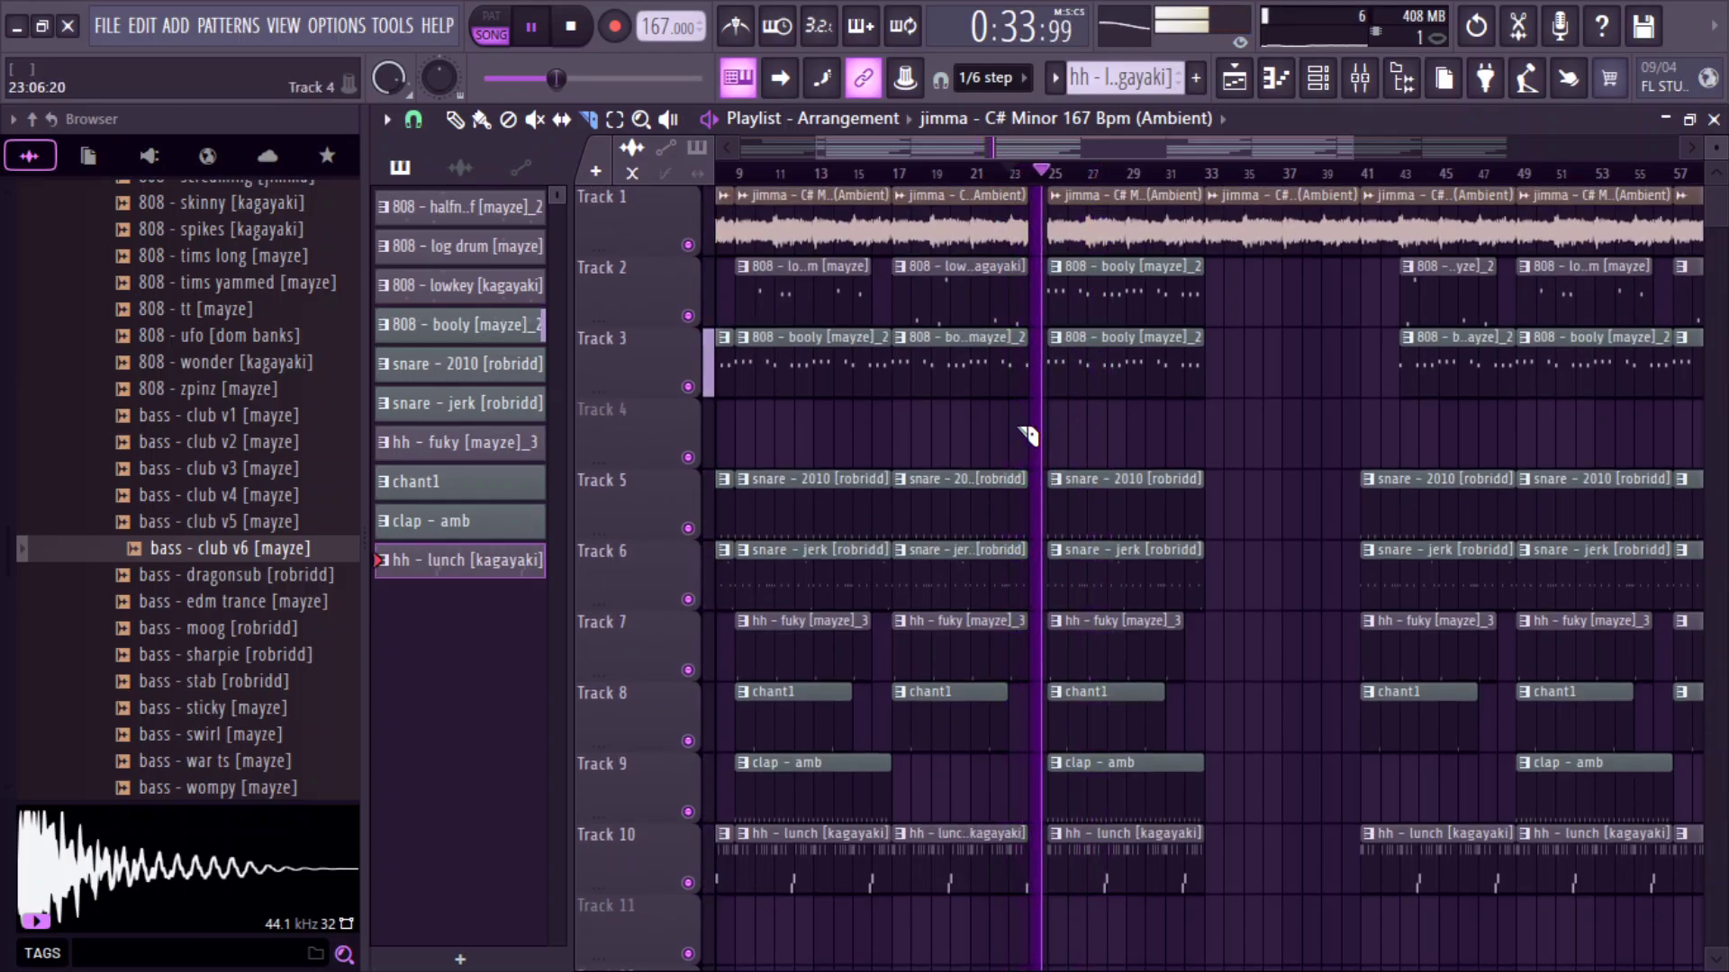
Set the playlist snap to (none), trim the lowkey and booly 808 clip ends just before bar 24, and play back the arrangement.
click(414, 119)
click(448, 238)
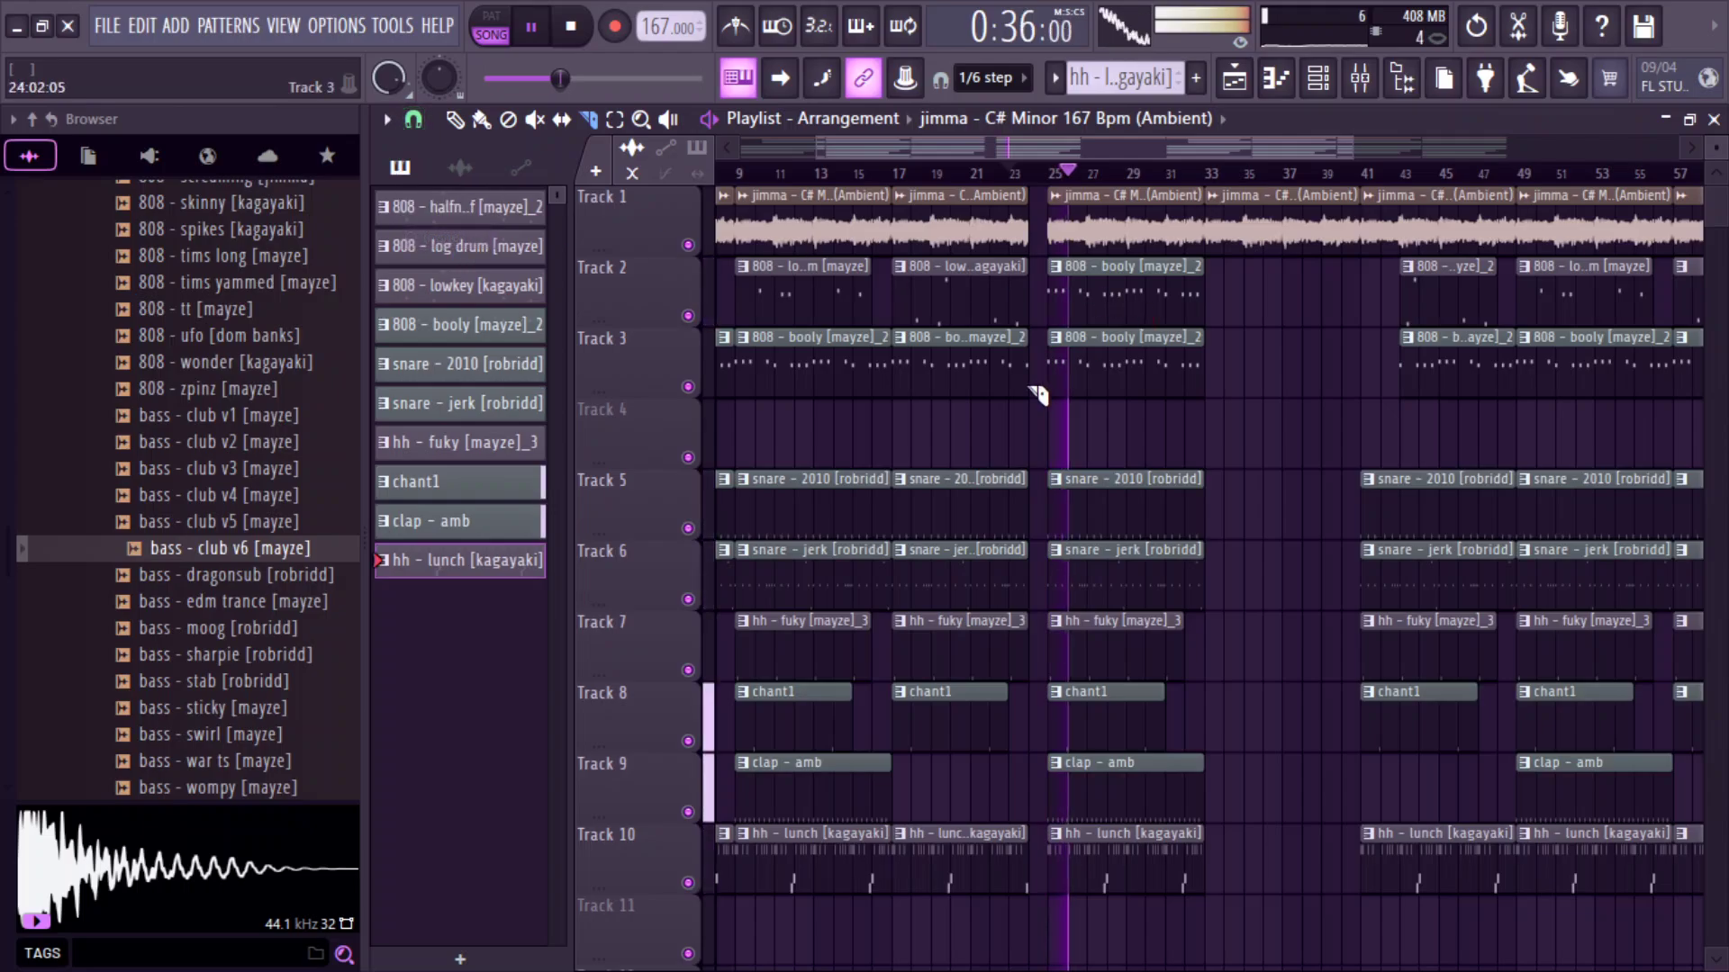
click(973, 178)
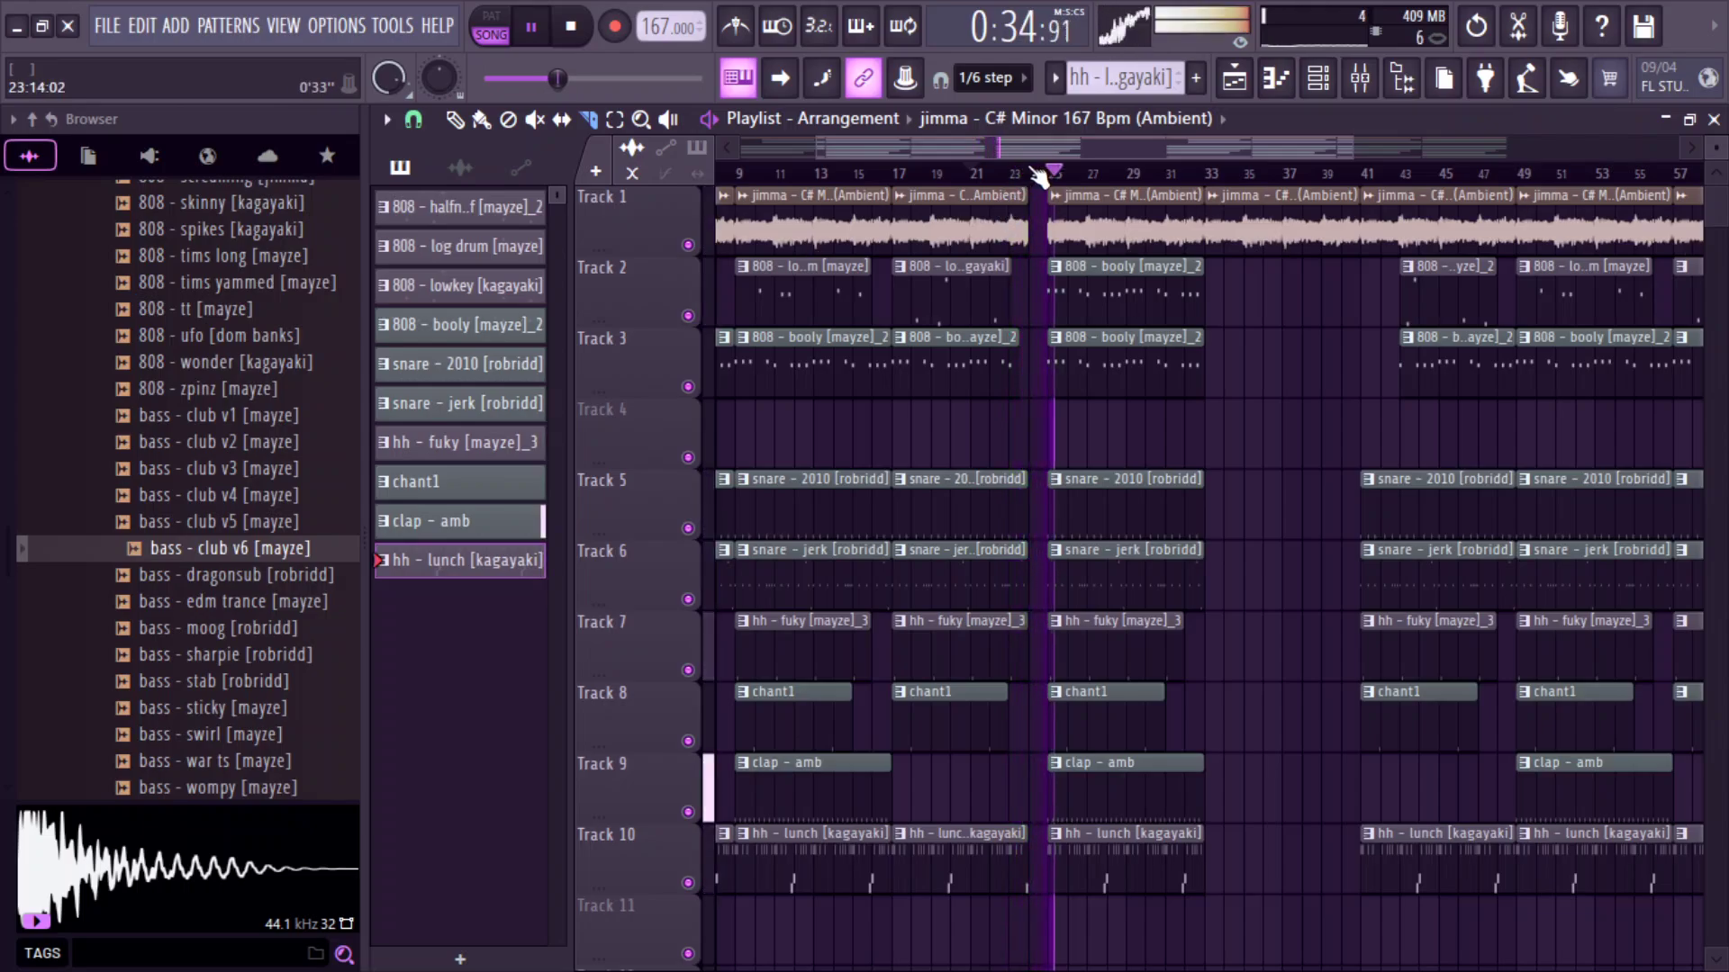
drag(1106, 147, 1187, 155)
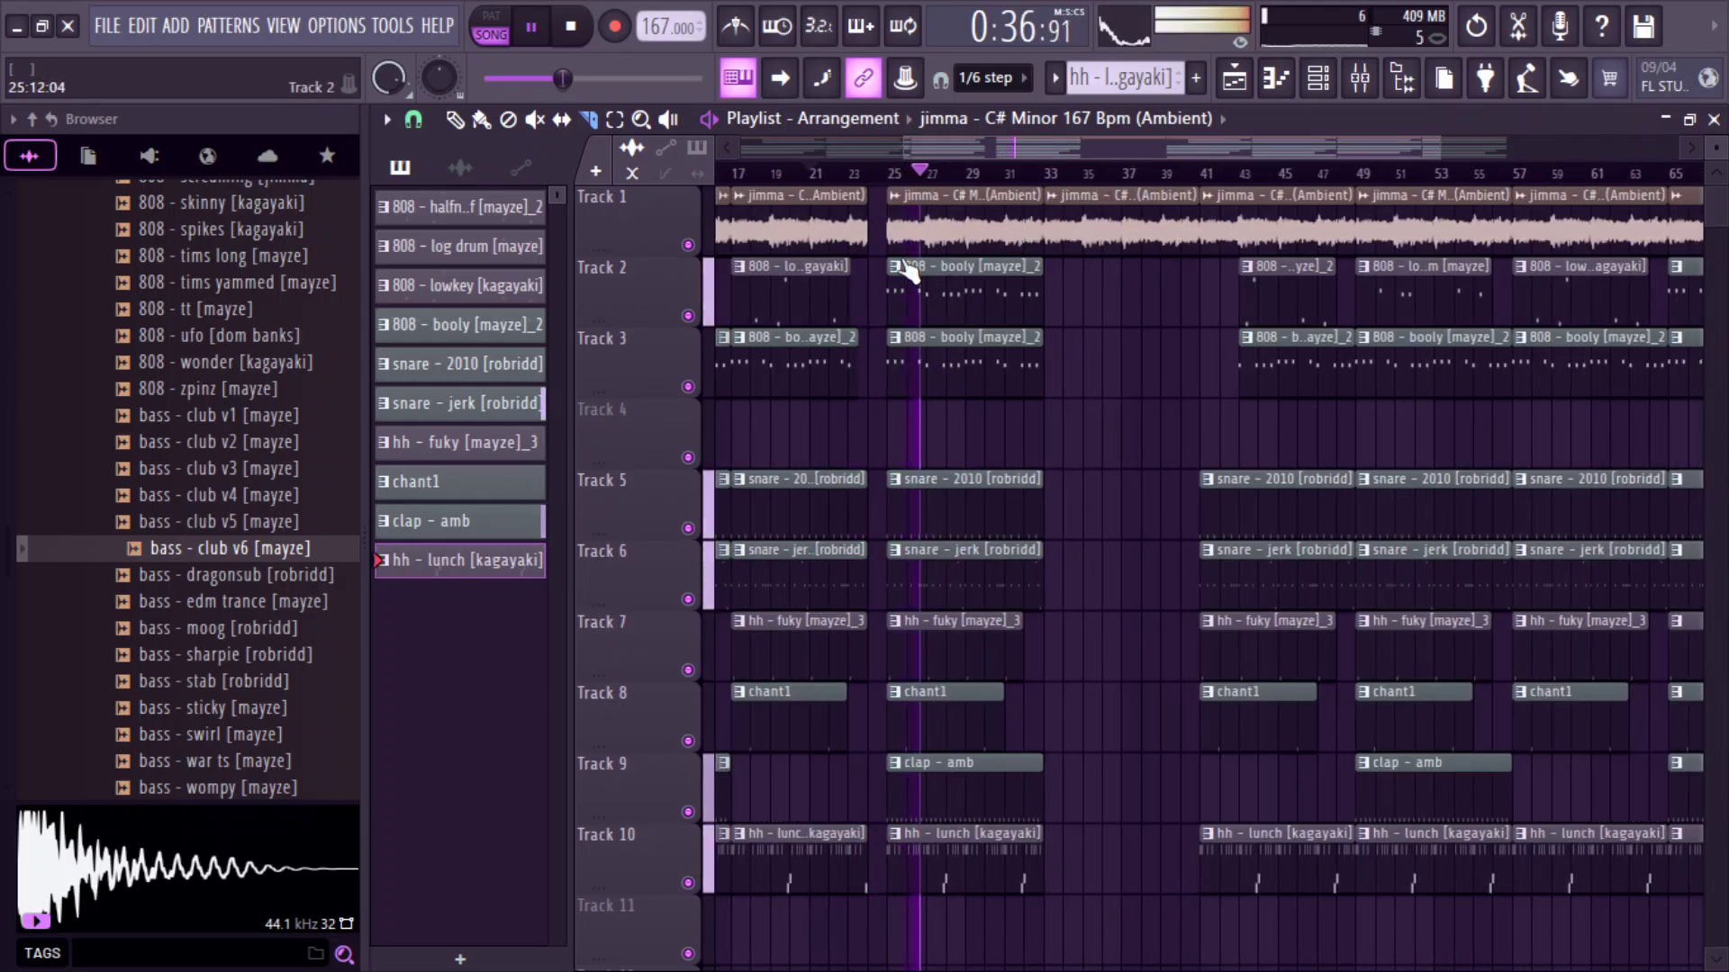
click(879, 143)
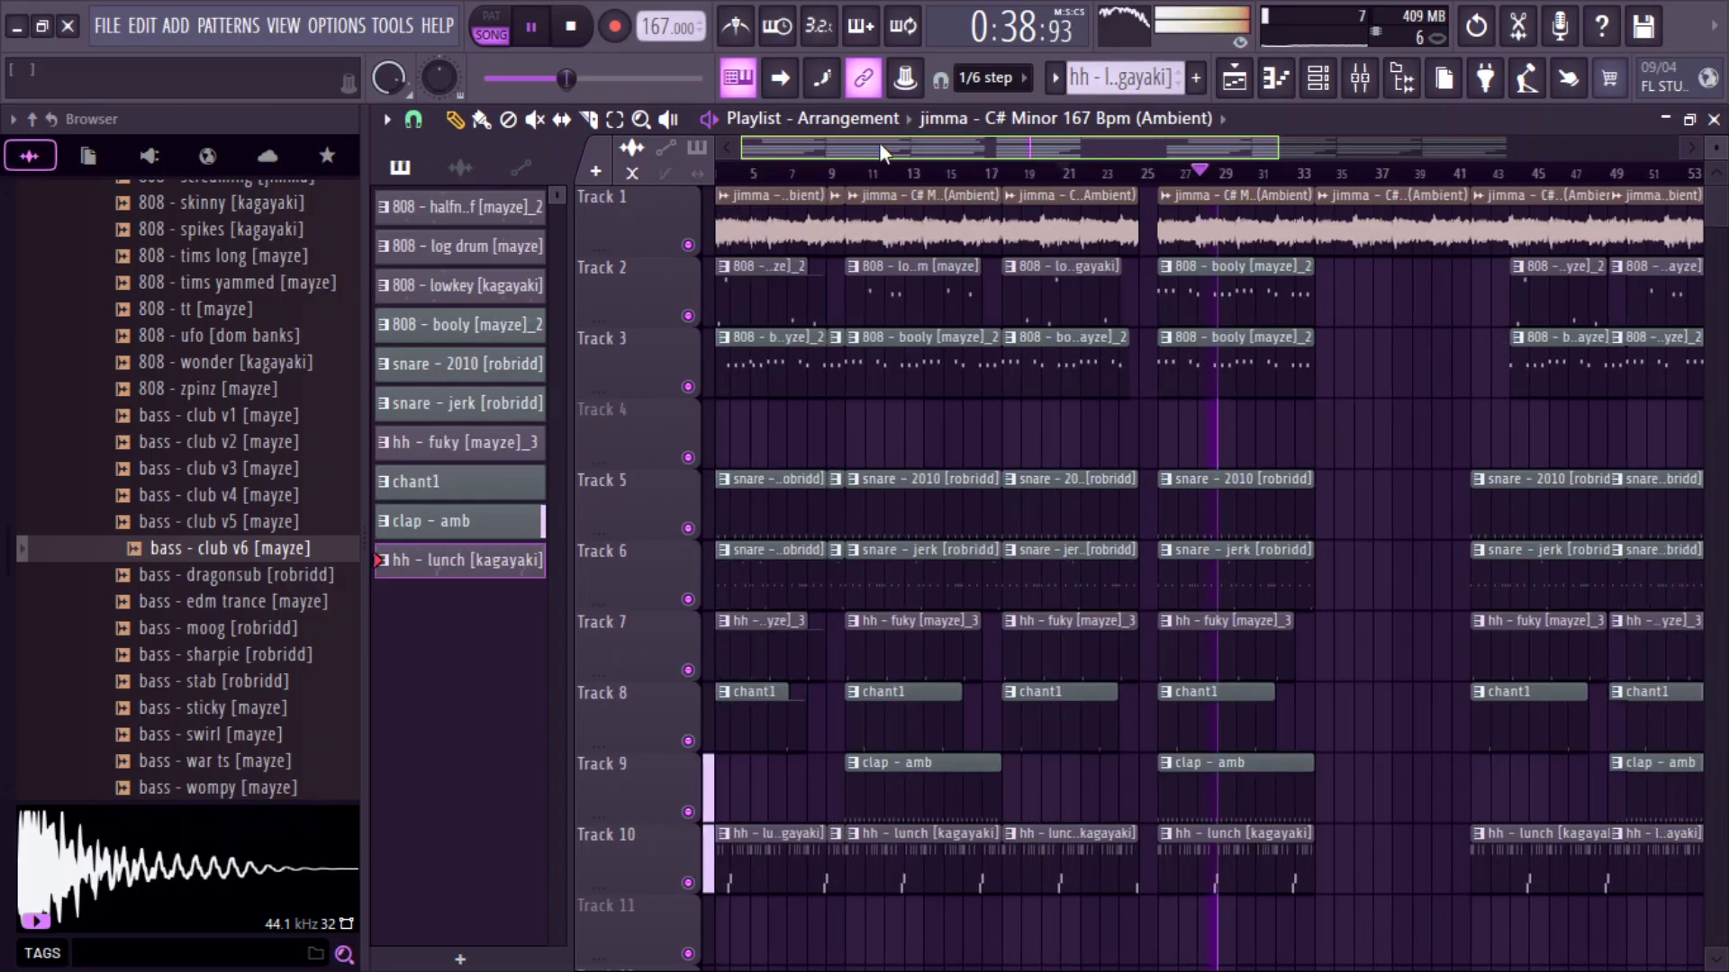
drag(1273, 143, 1675, 143)
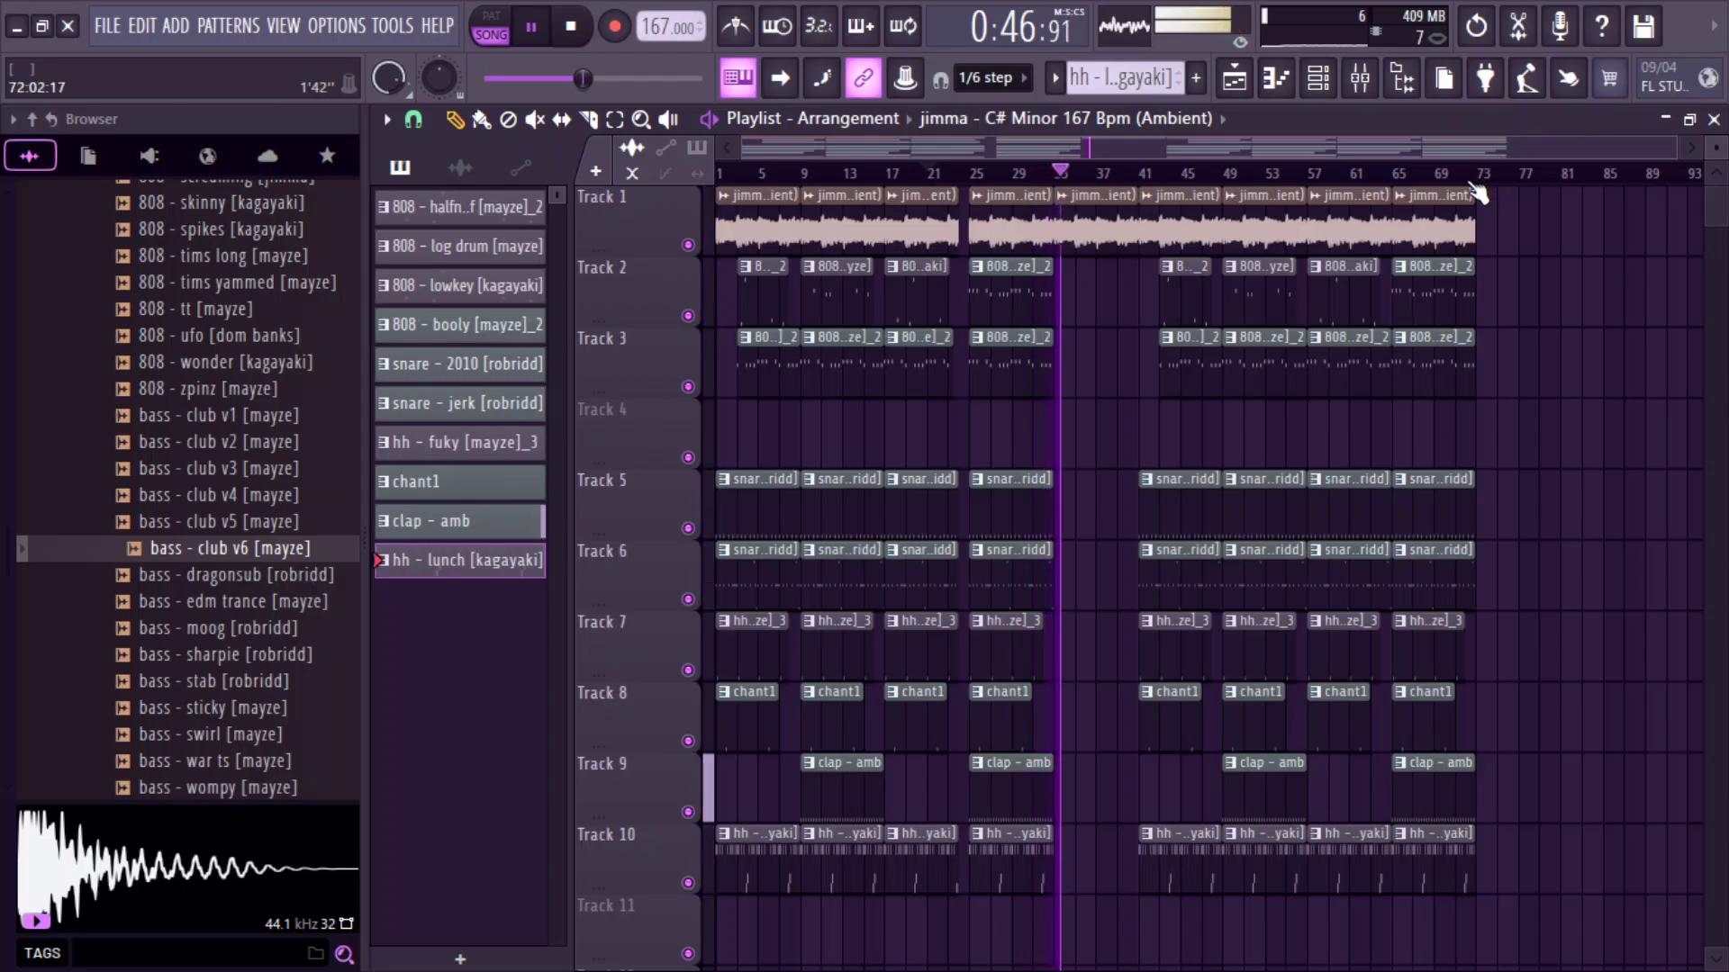
Add Fruity Dance from the browser's recent files to the project.
scroll(135, 540, up, 15)
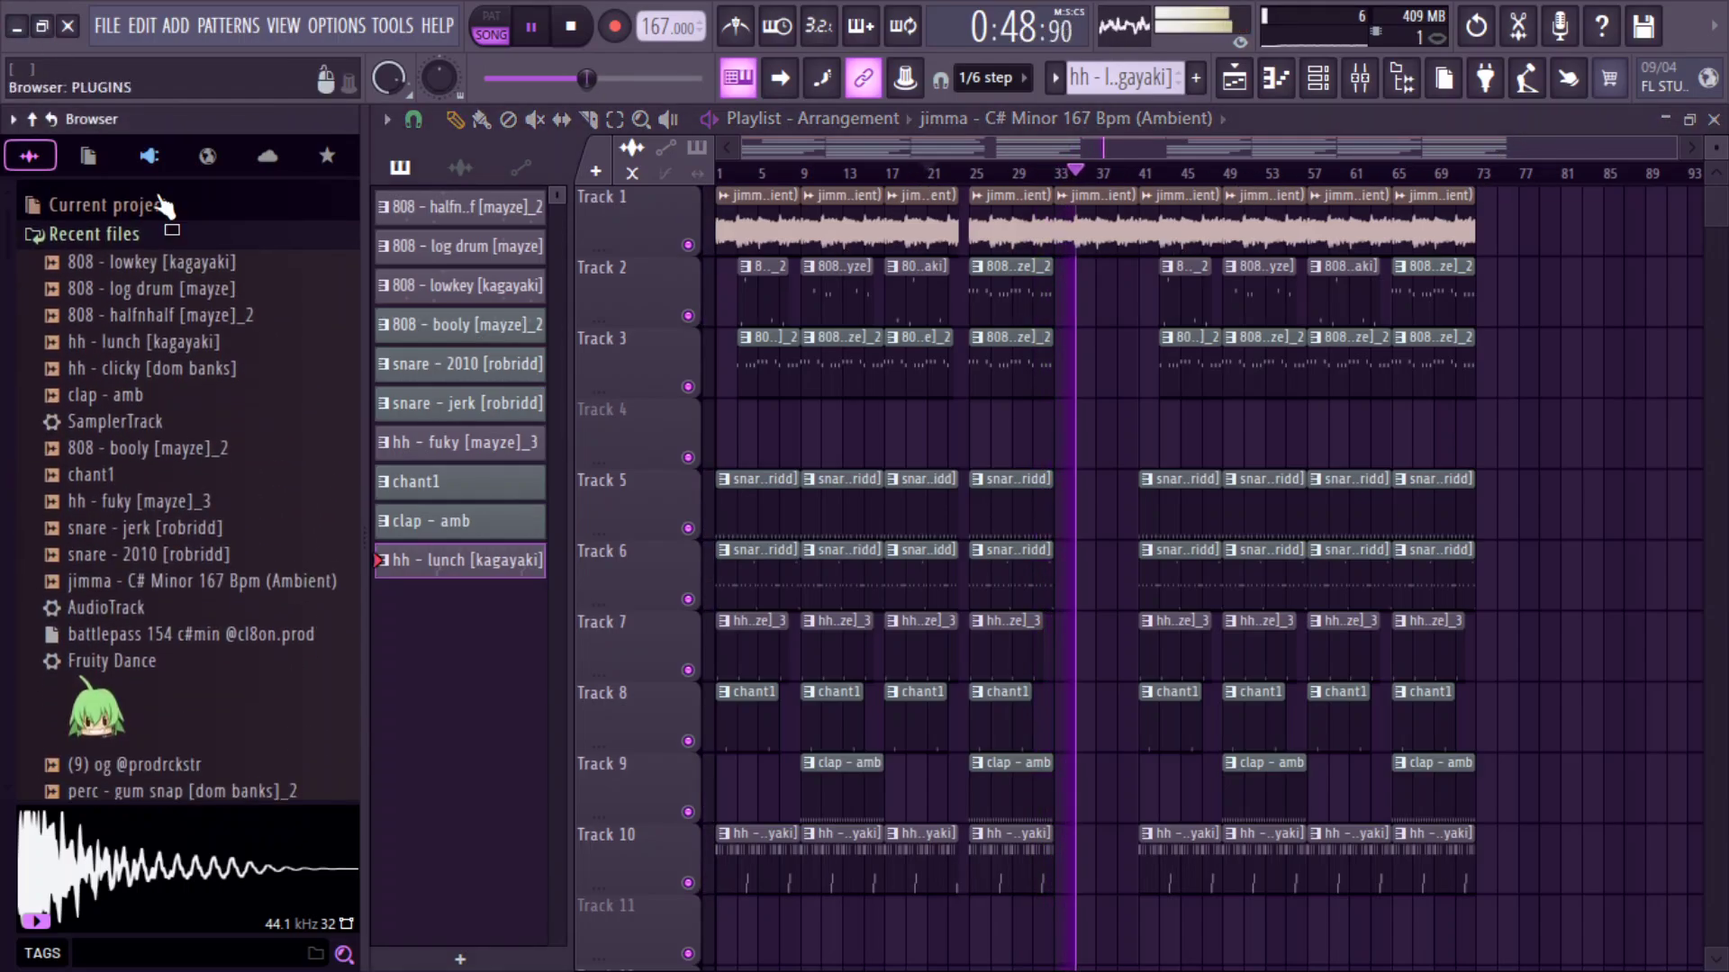
drag(216, 664, 1531, 333)
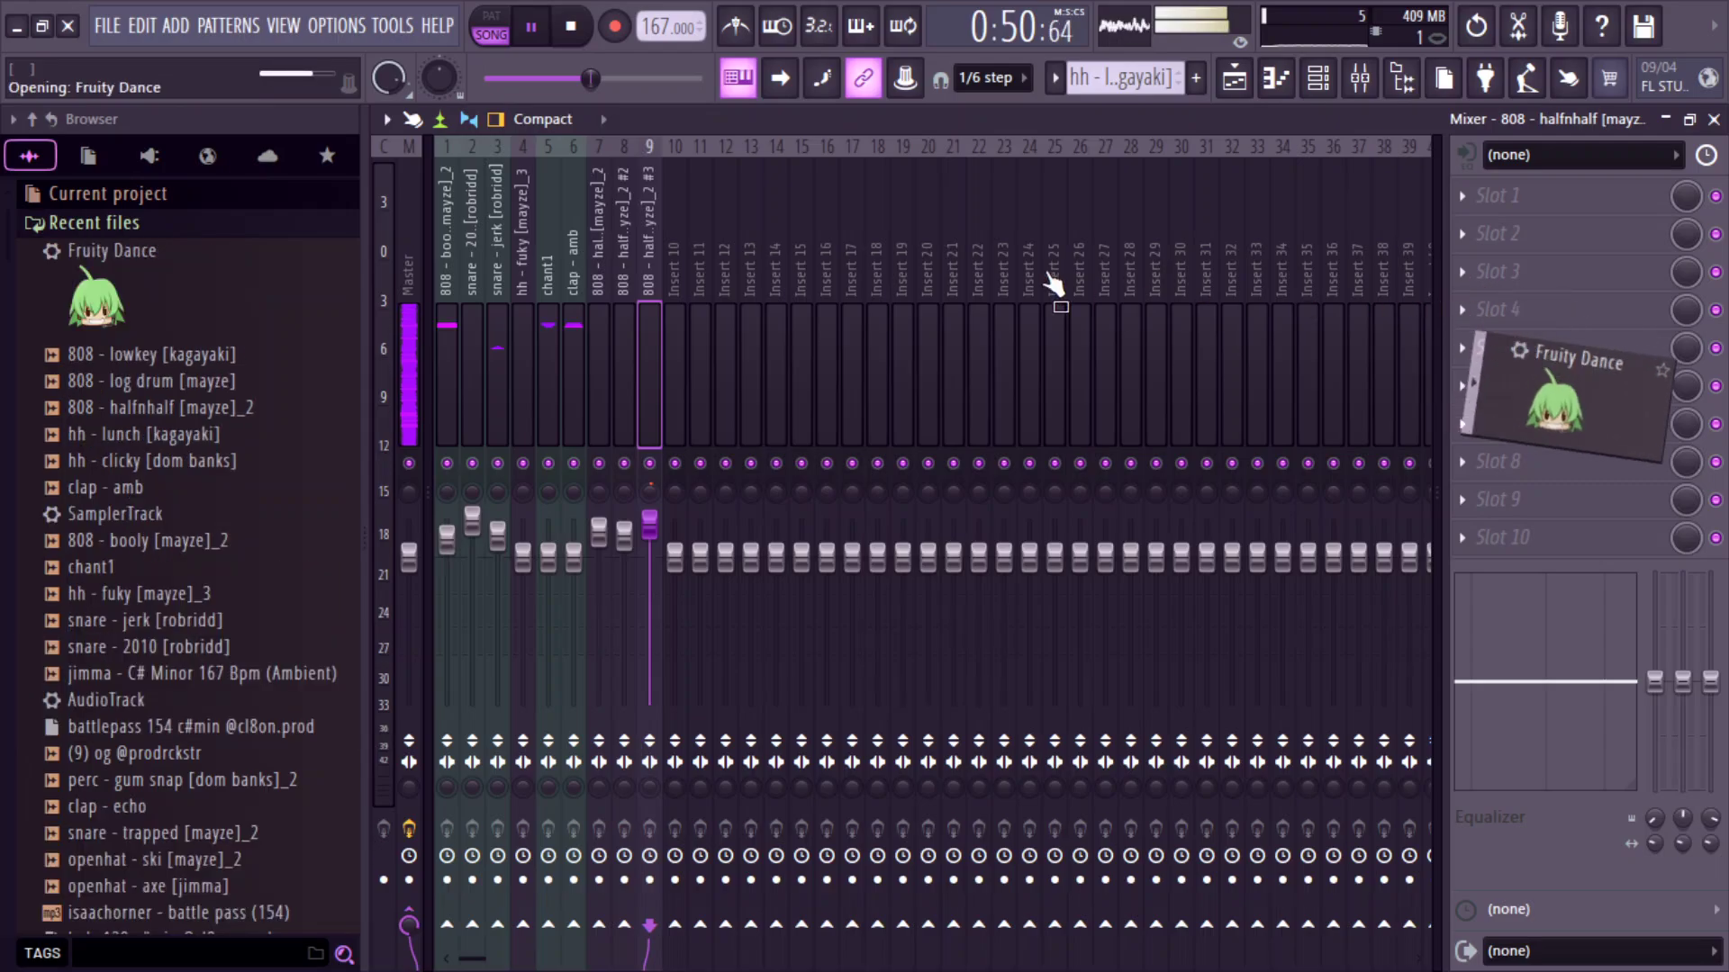
click(1115, 270)
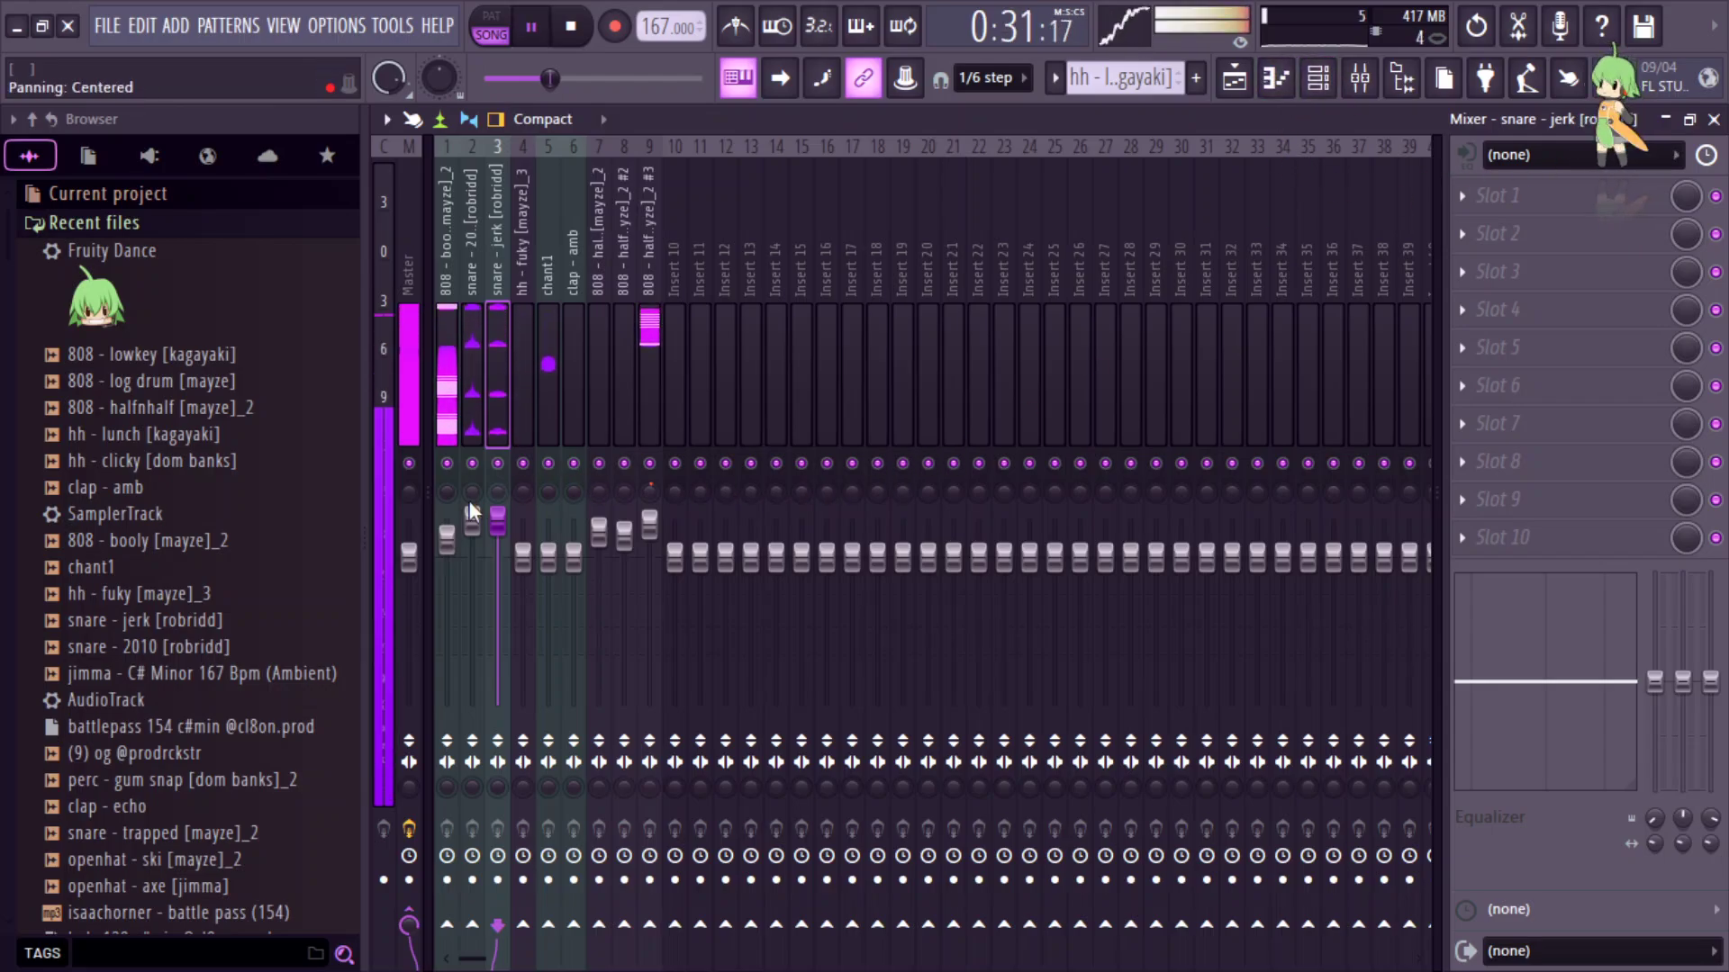
Lower the snare - jerk level slightly in the mixer and route the hh - lunch channel to mixer track 10.
drag(497, 523, 498, 540)
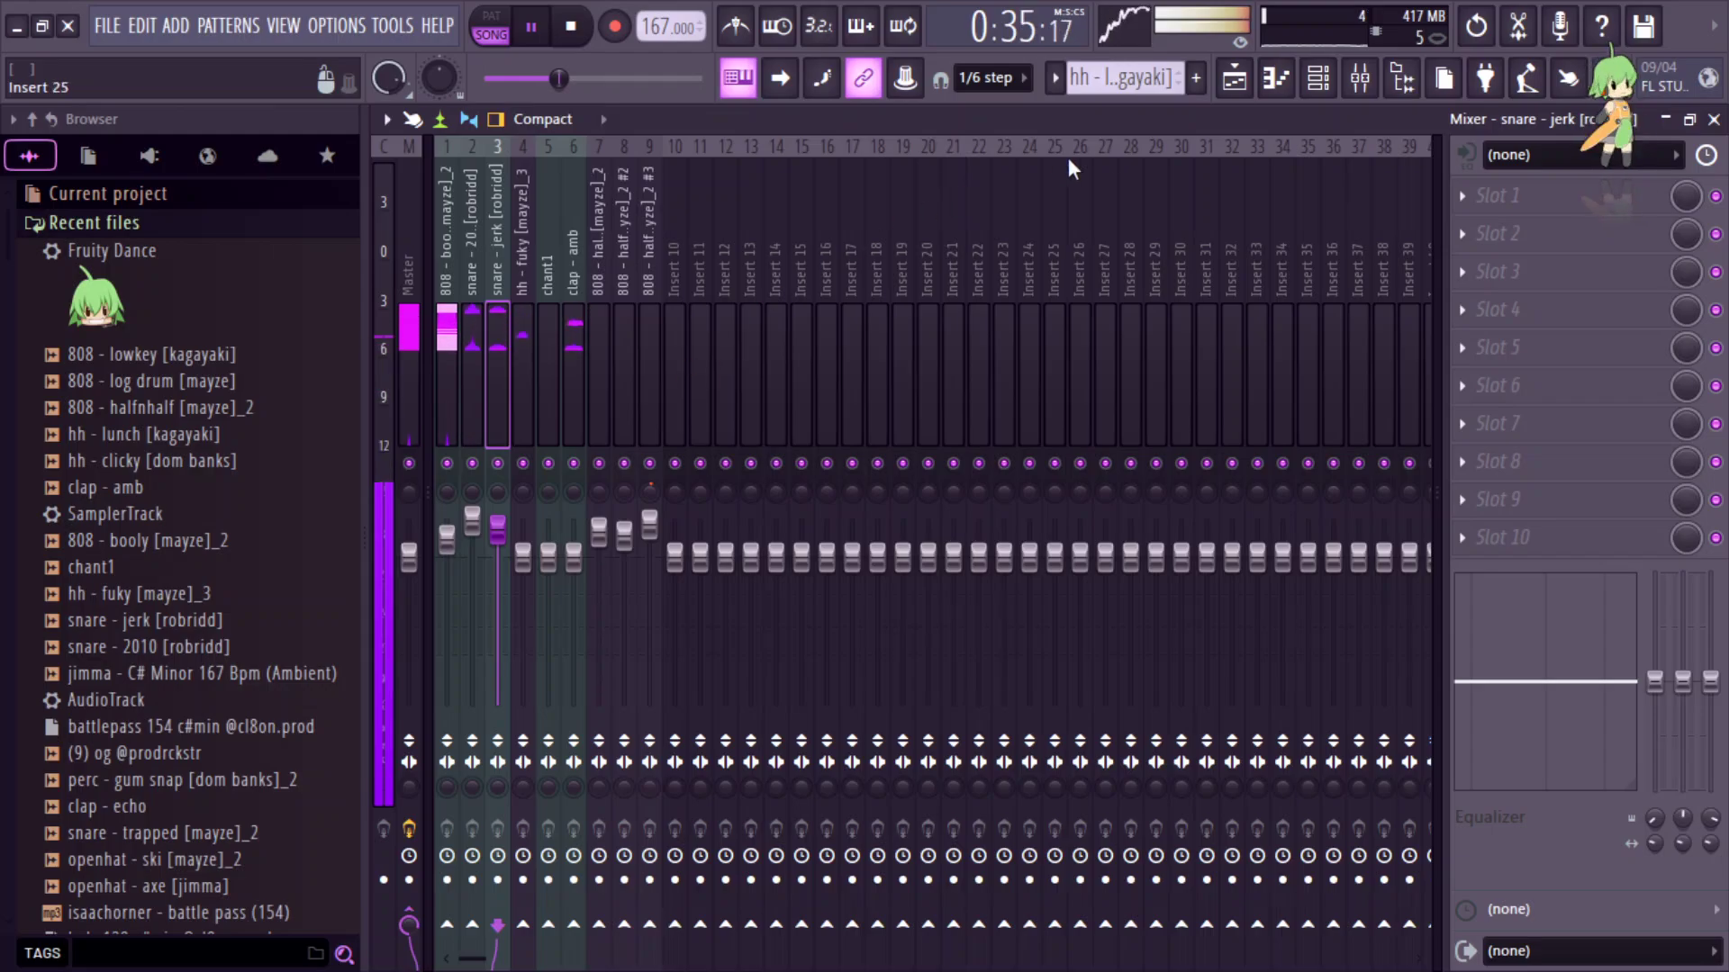
click(1317, 77)
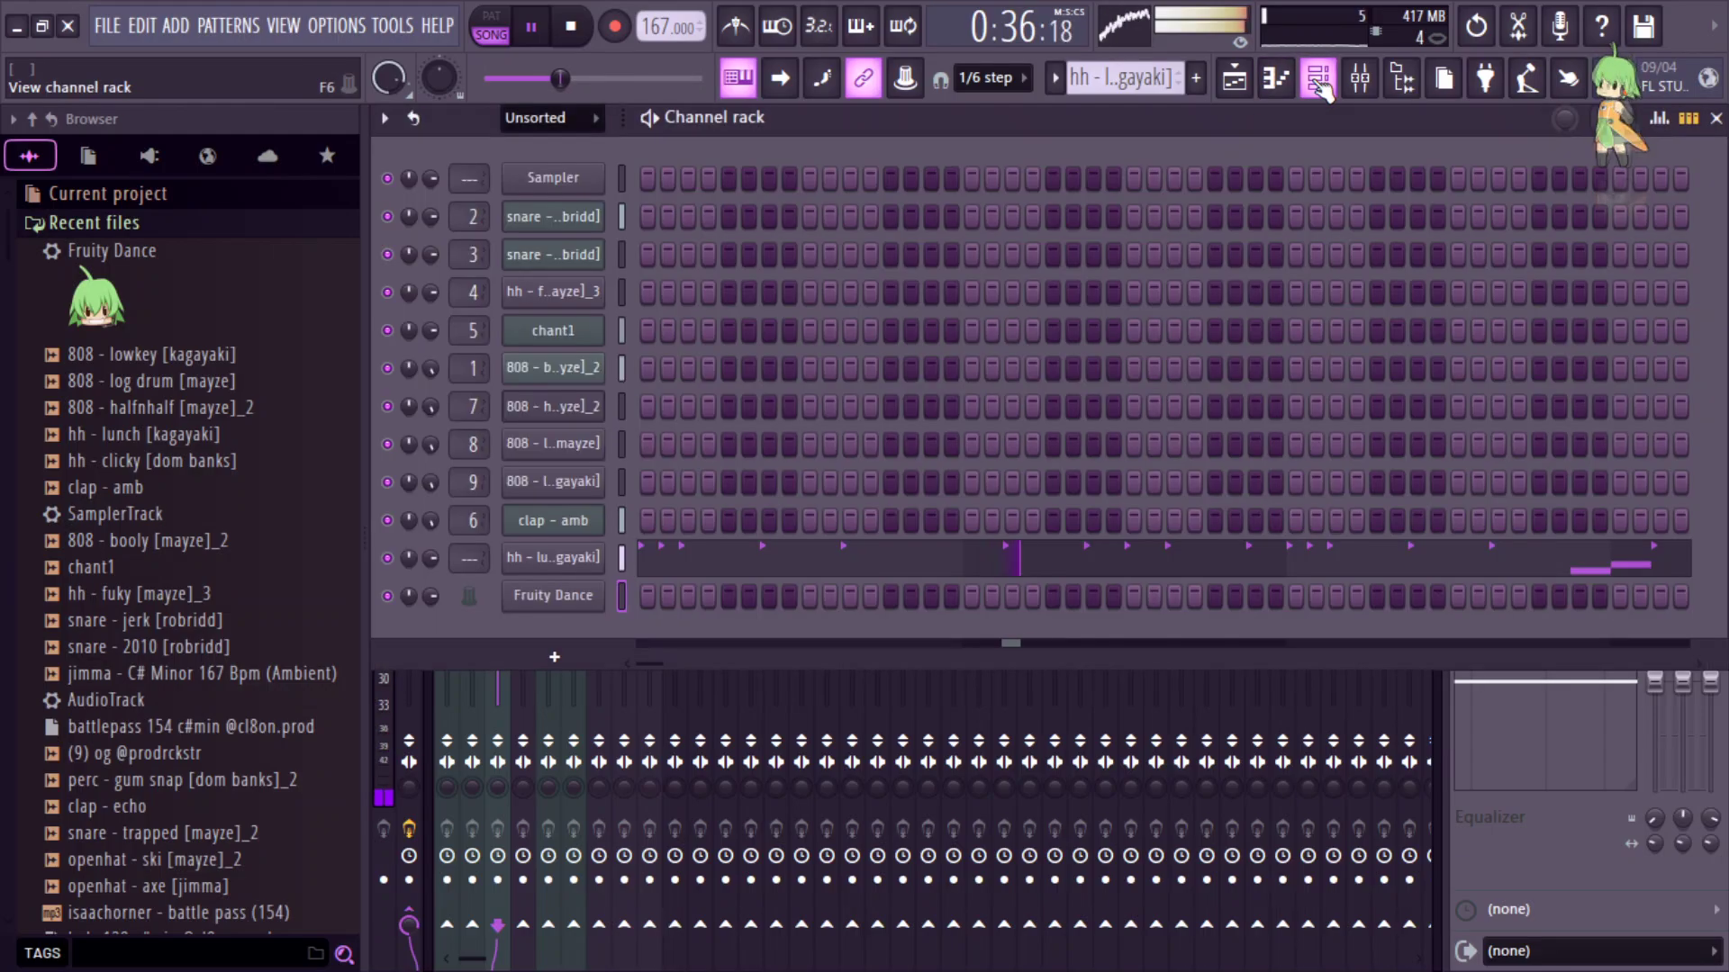
click(546, 567)
double_click(1234, 480)
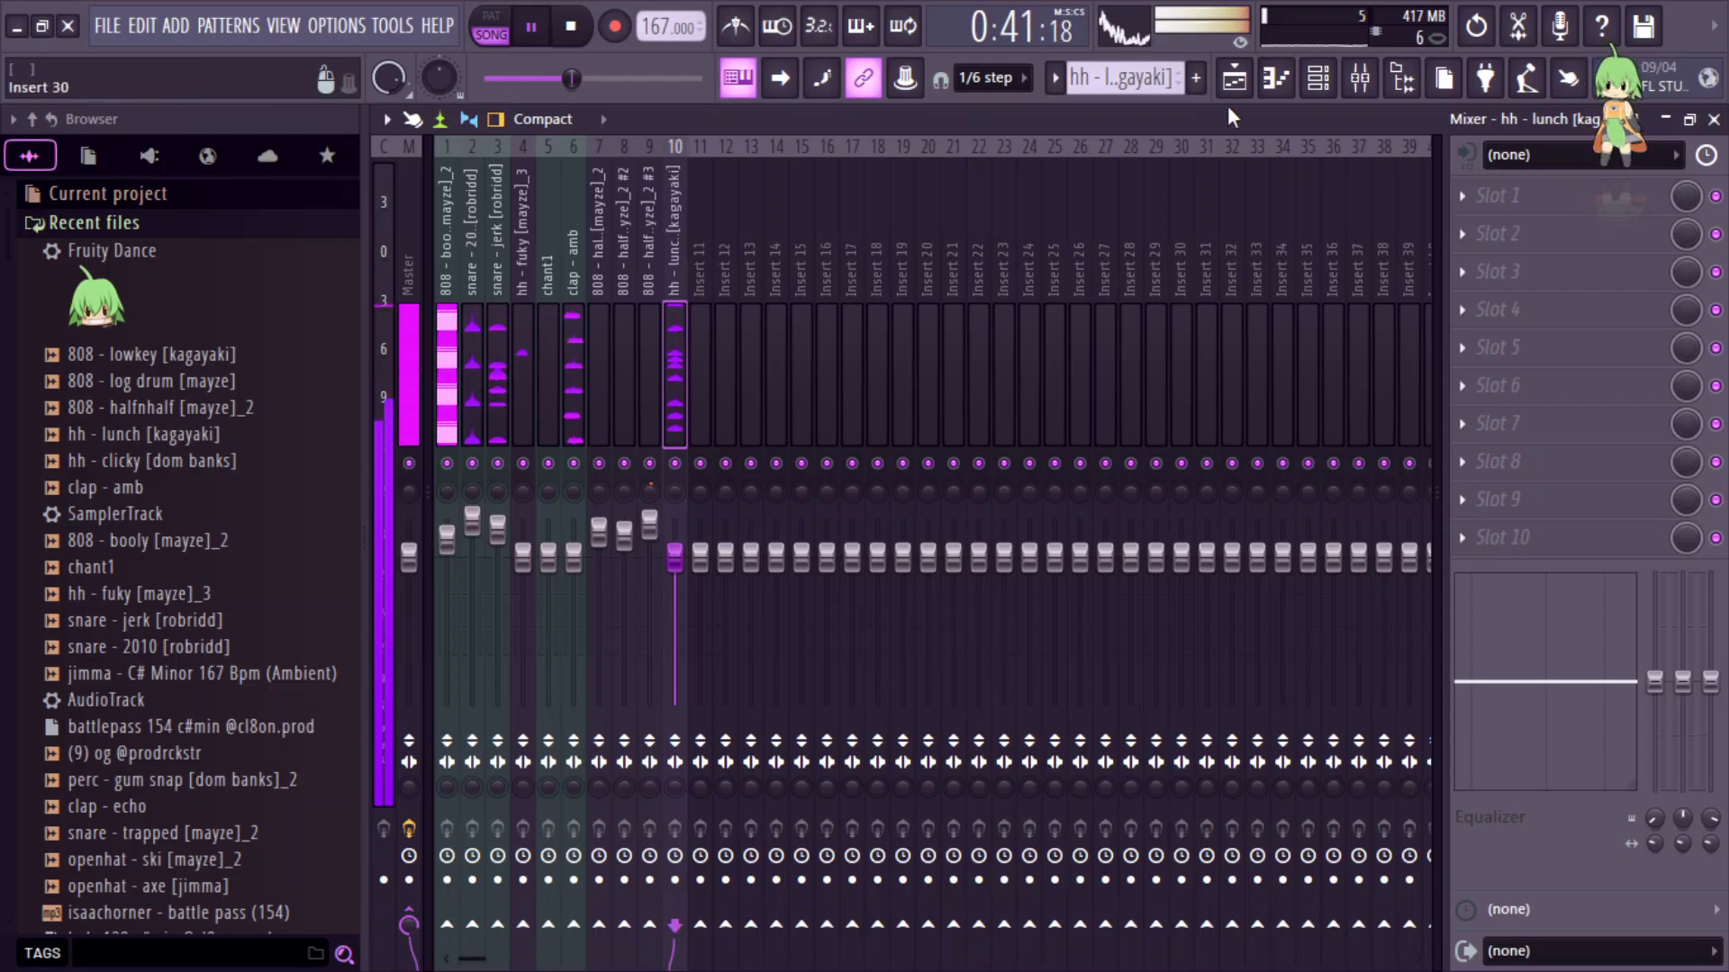
Randomize the note panning of the hh - lunch pattern slightly and adjust the pan of the notes around bar 4.
click(1317, 77)
click(1276, 78)
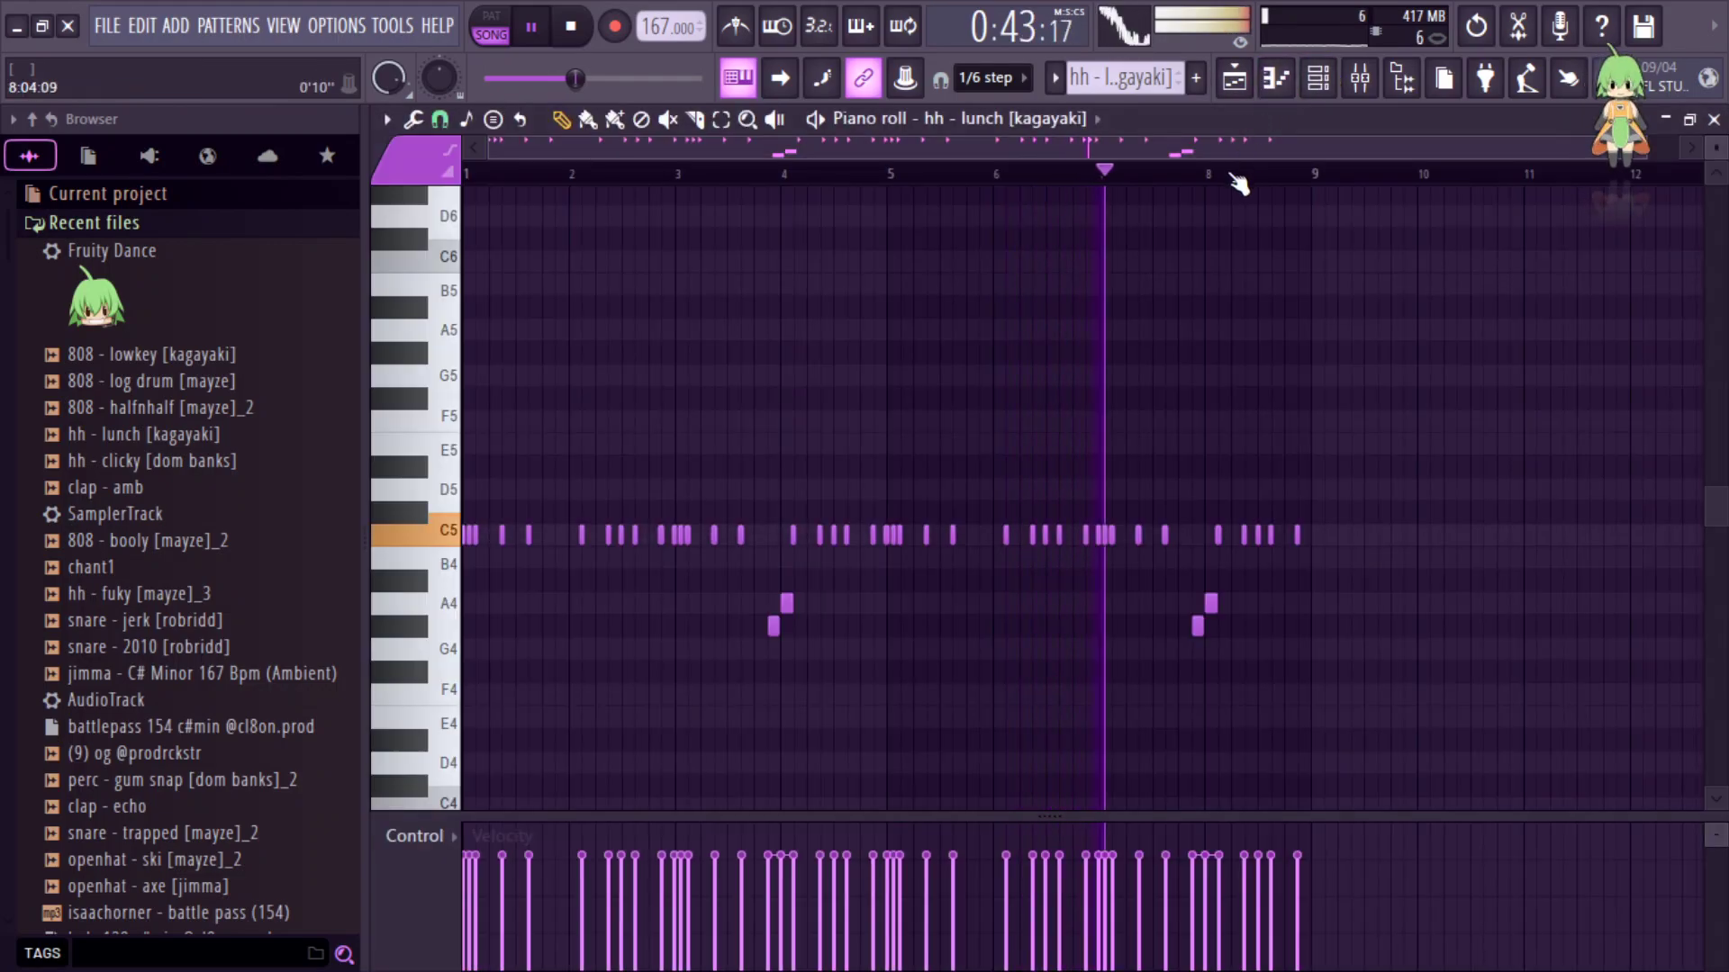
key(alt+r)
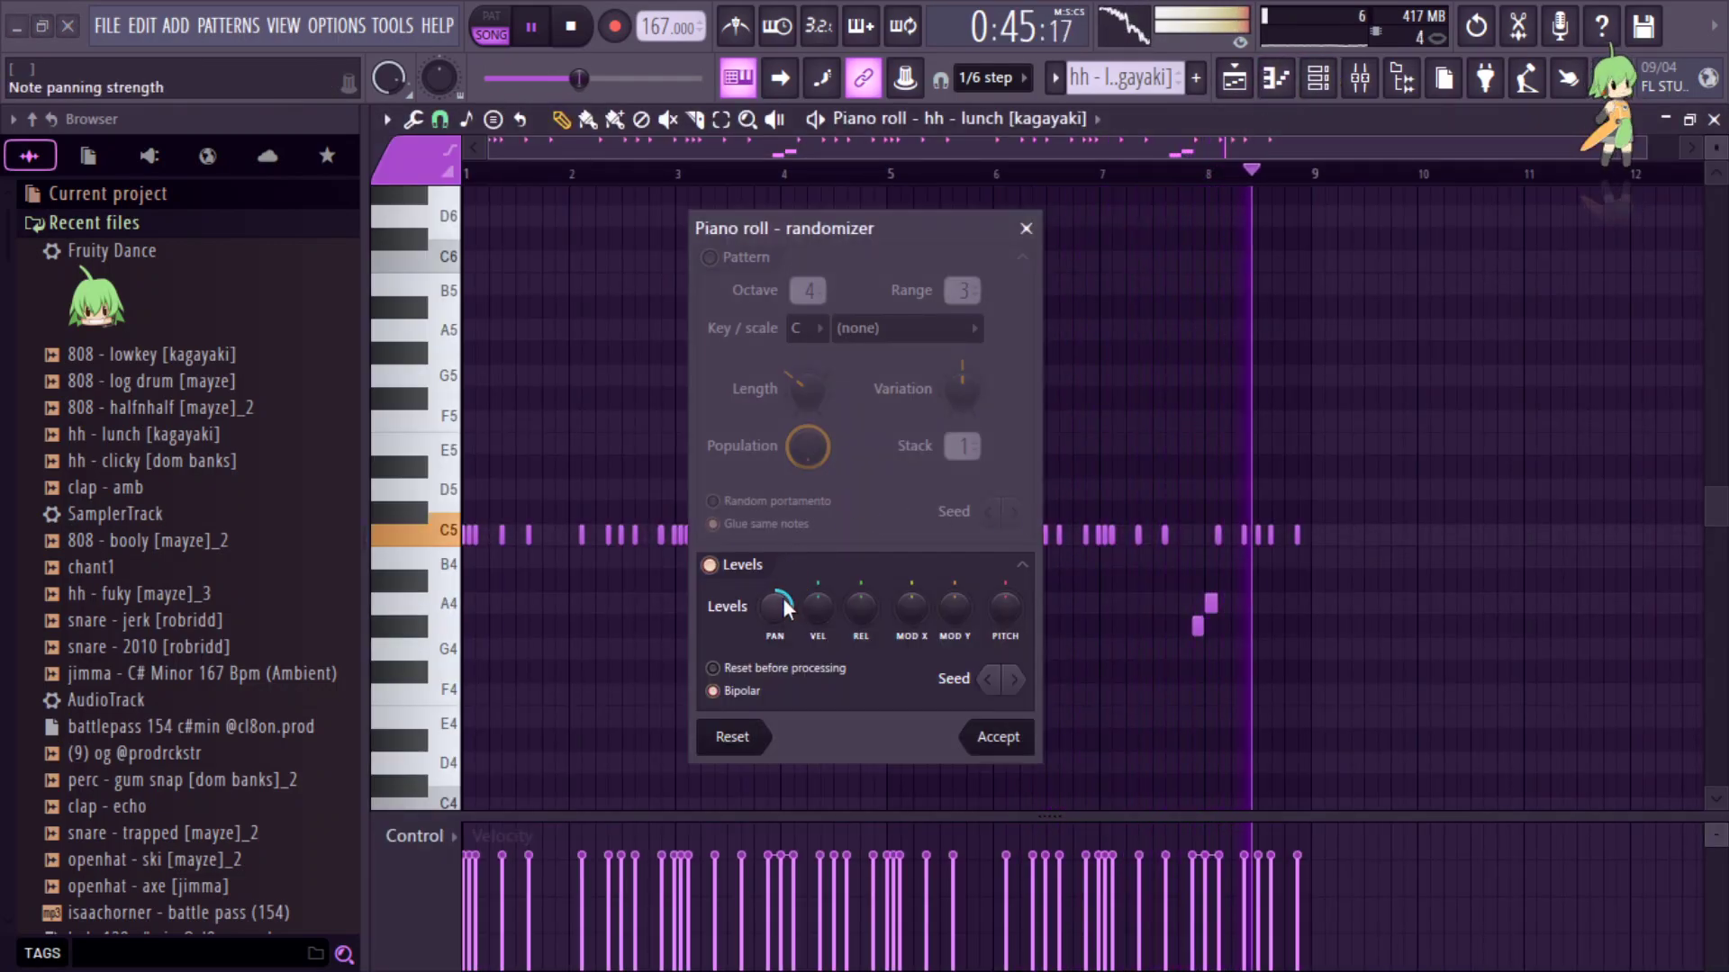
drag(774, 605, 775, 622)
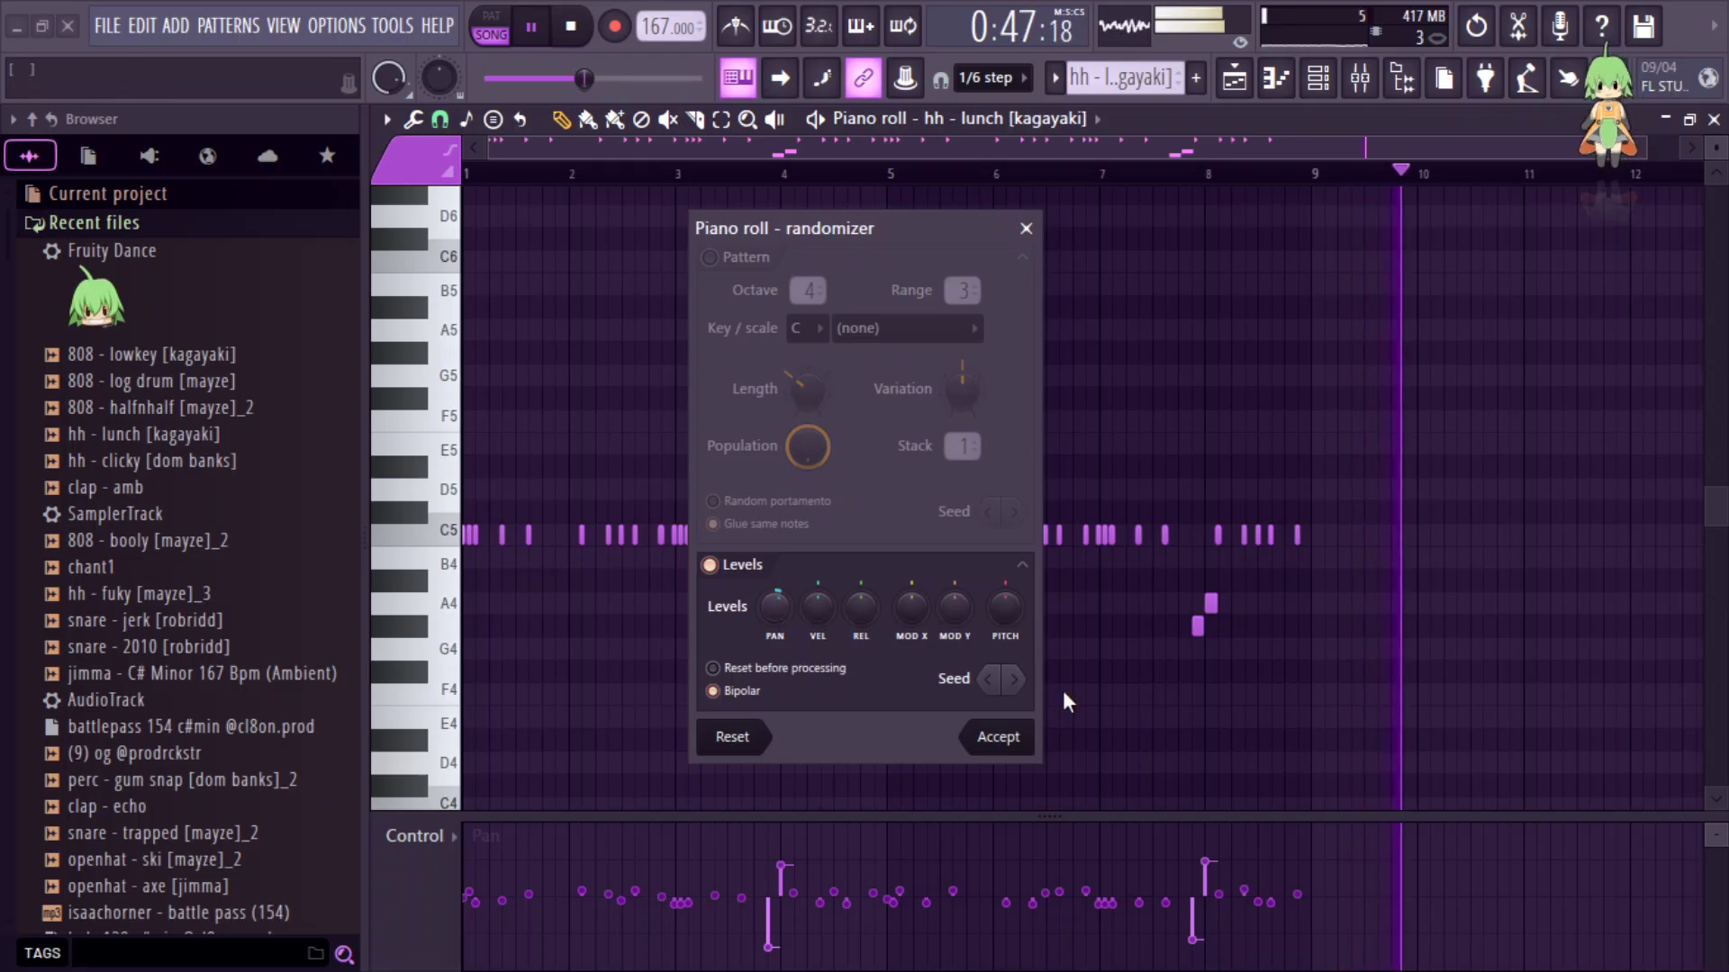
click(1027, 738)
drag(791, 868, 795, 862)
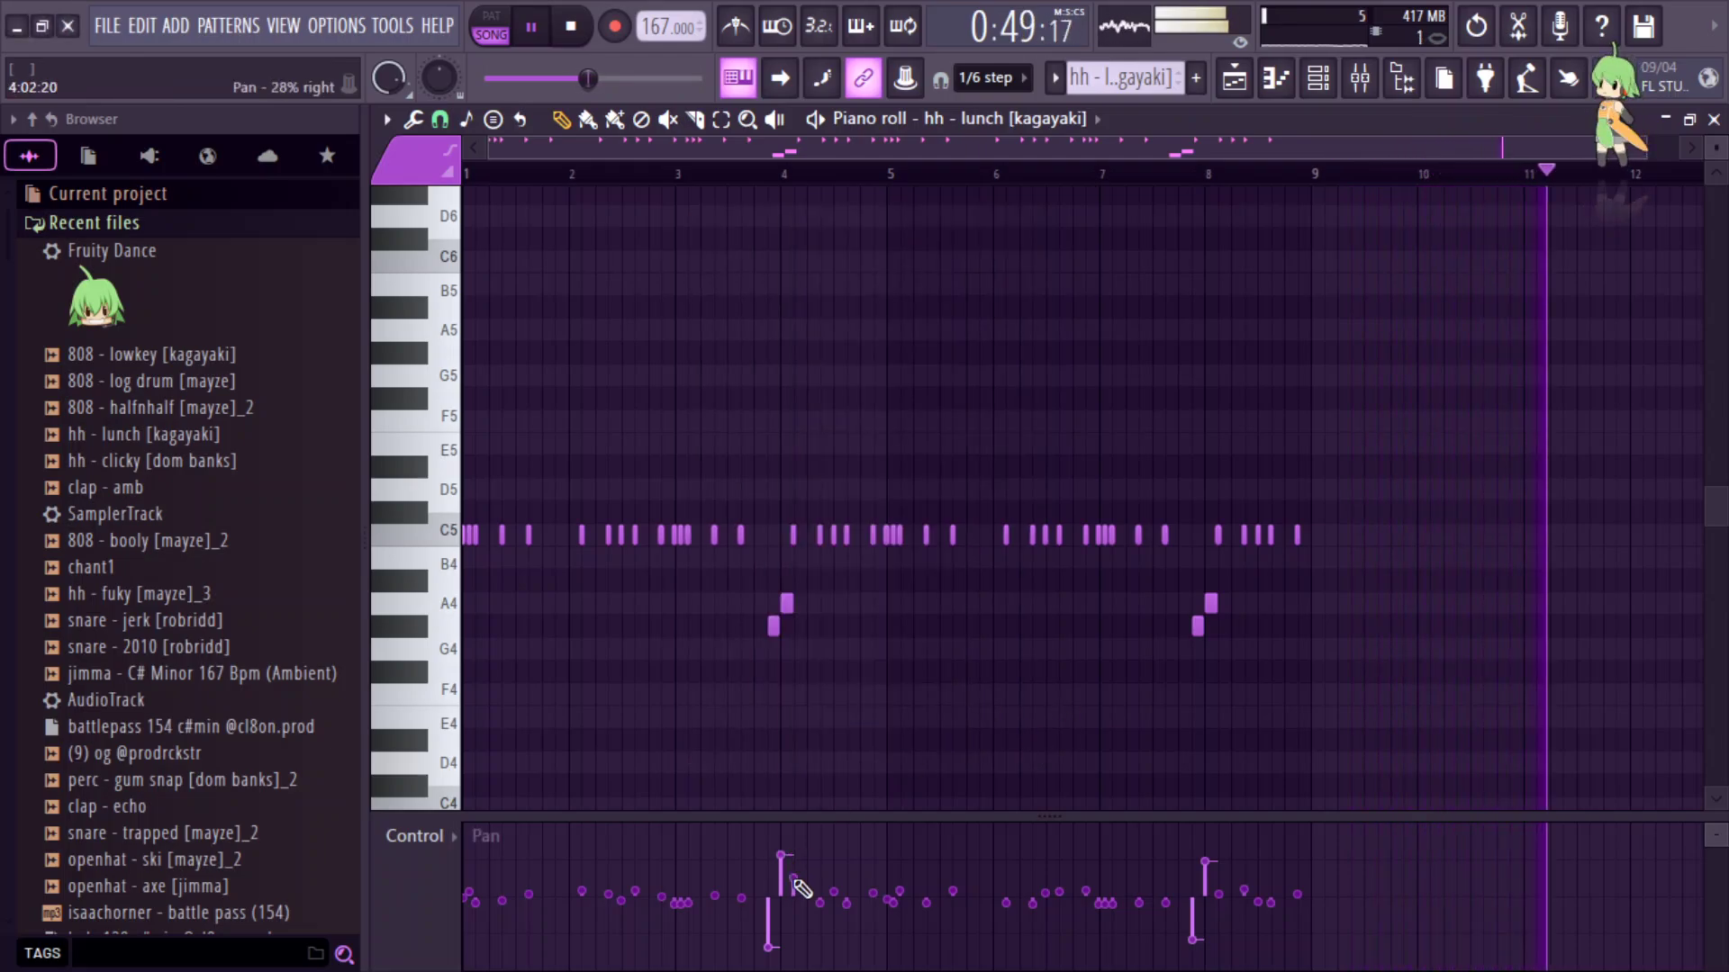
Return to the playlist, restart playback from bar 1 and hide the browser.
click(1247, 88)
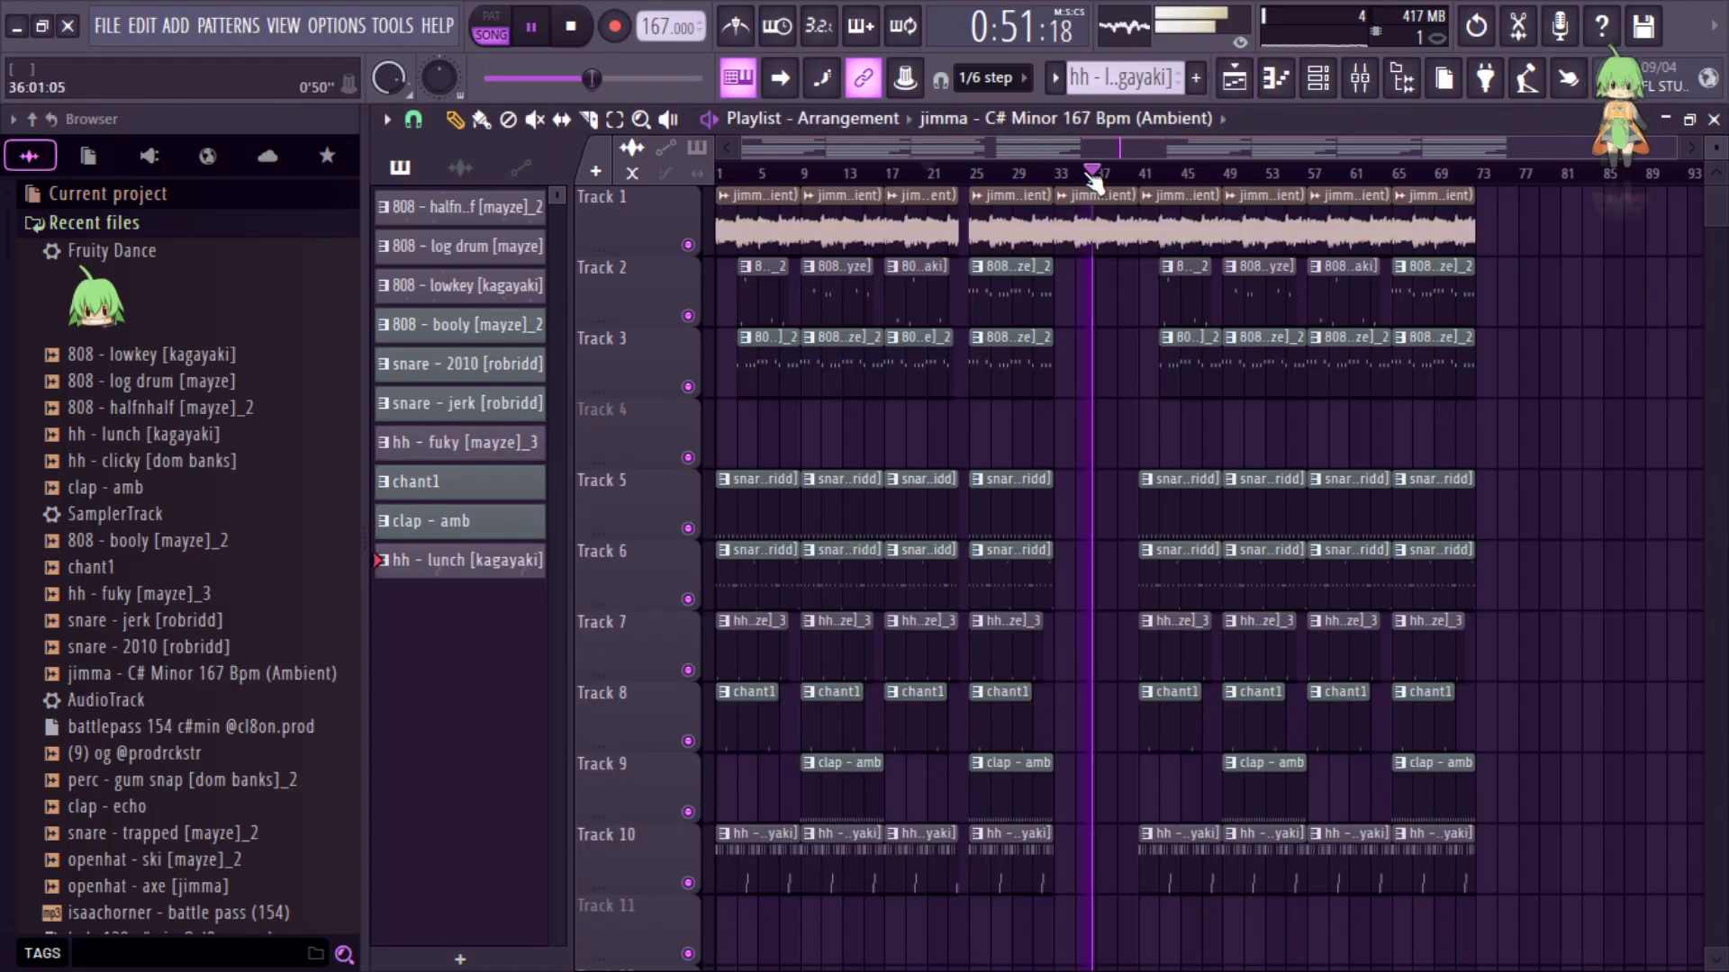
key(space)
key(space)
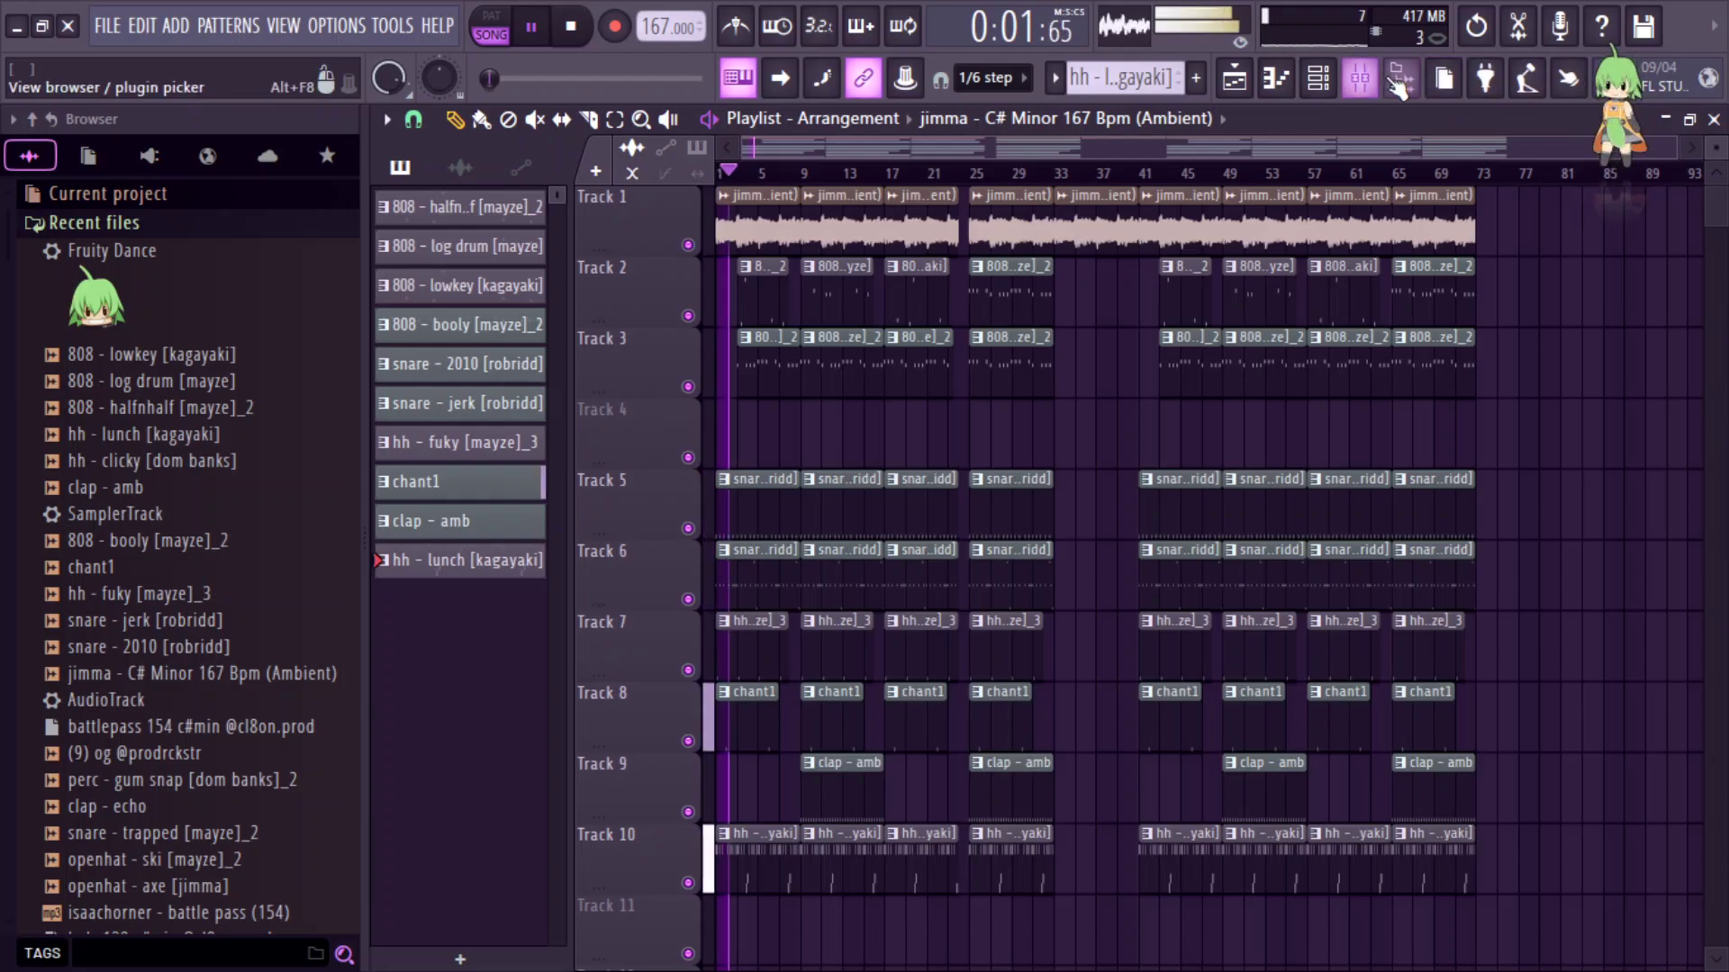
key(alt+F8)
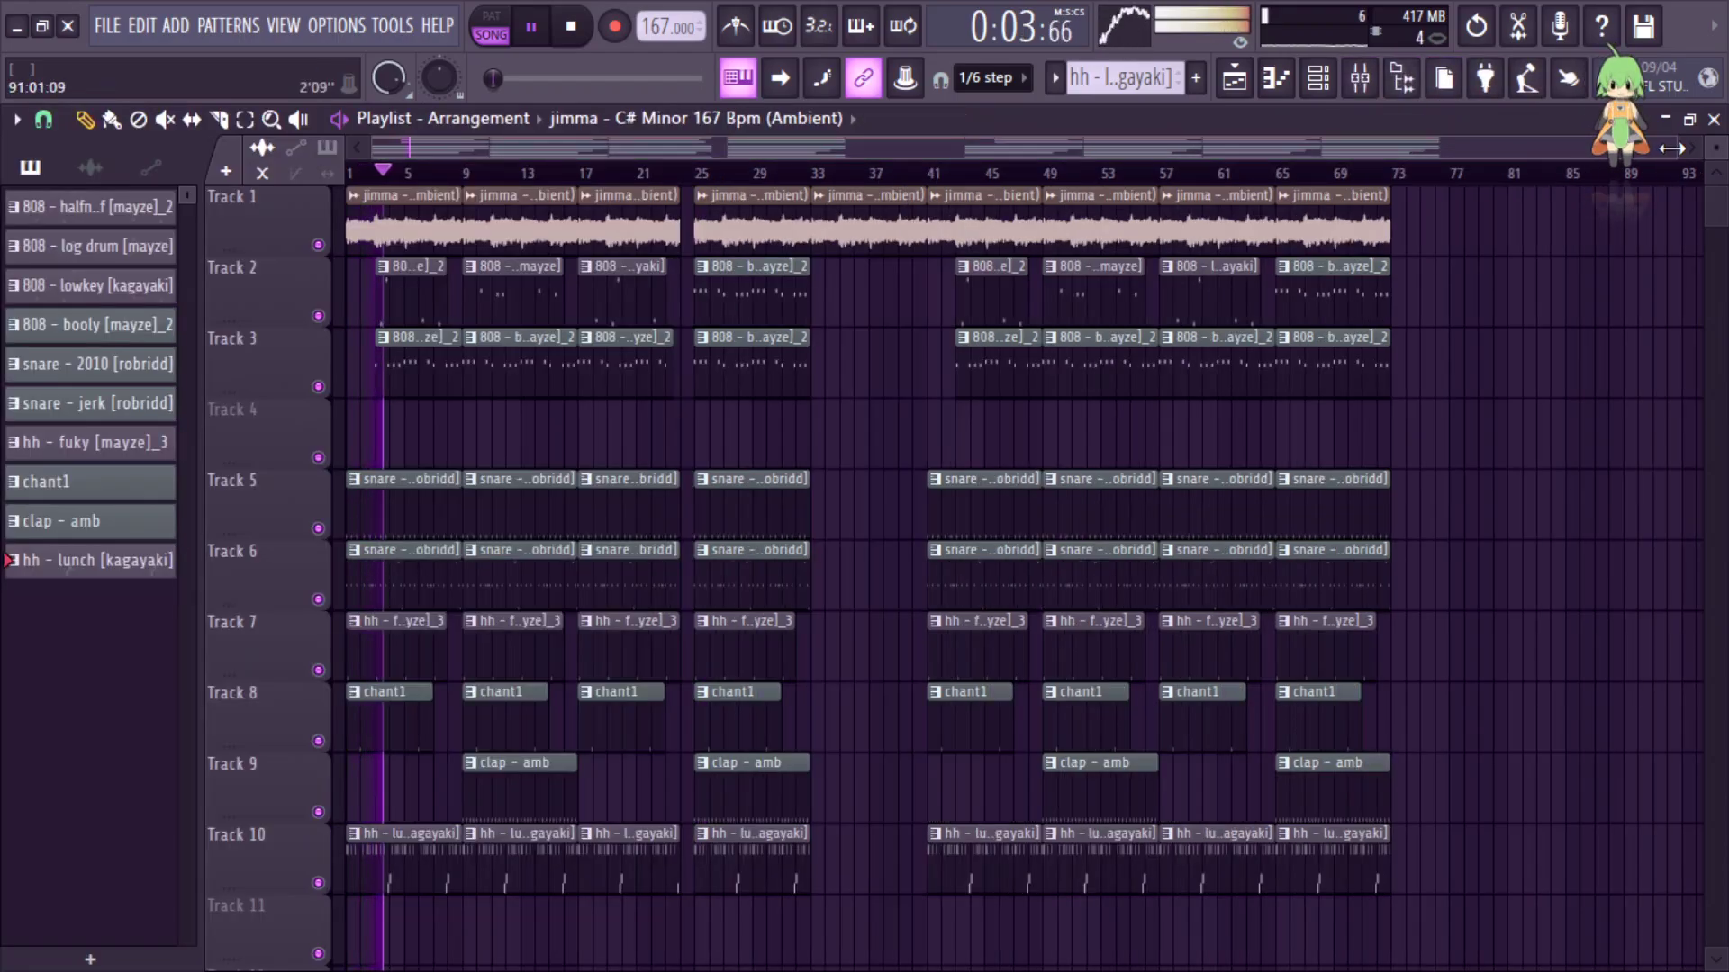
Set the playlist snap to Bar and place one more jimma sample clip at bar 73 on Track 1.
scroll(1670, 158, up, 1)
click(1418, 225)
click(1490, 236)
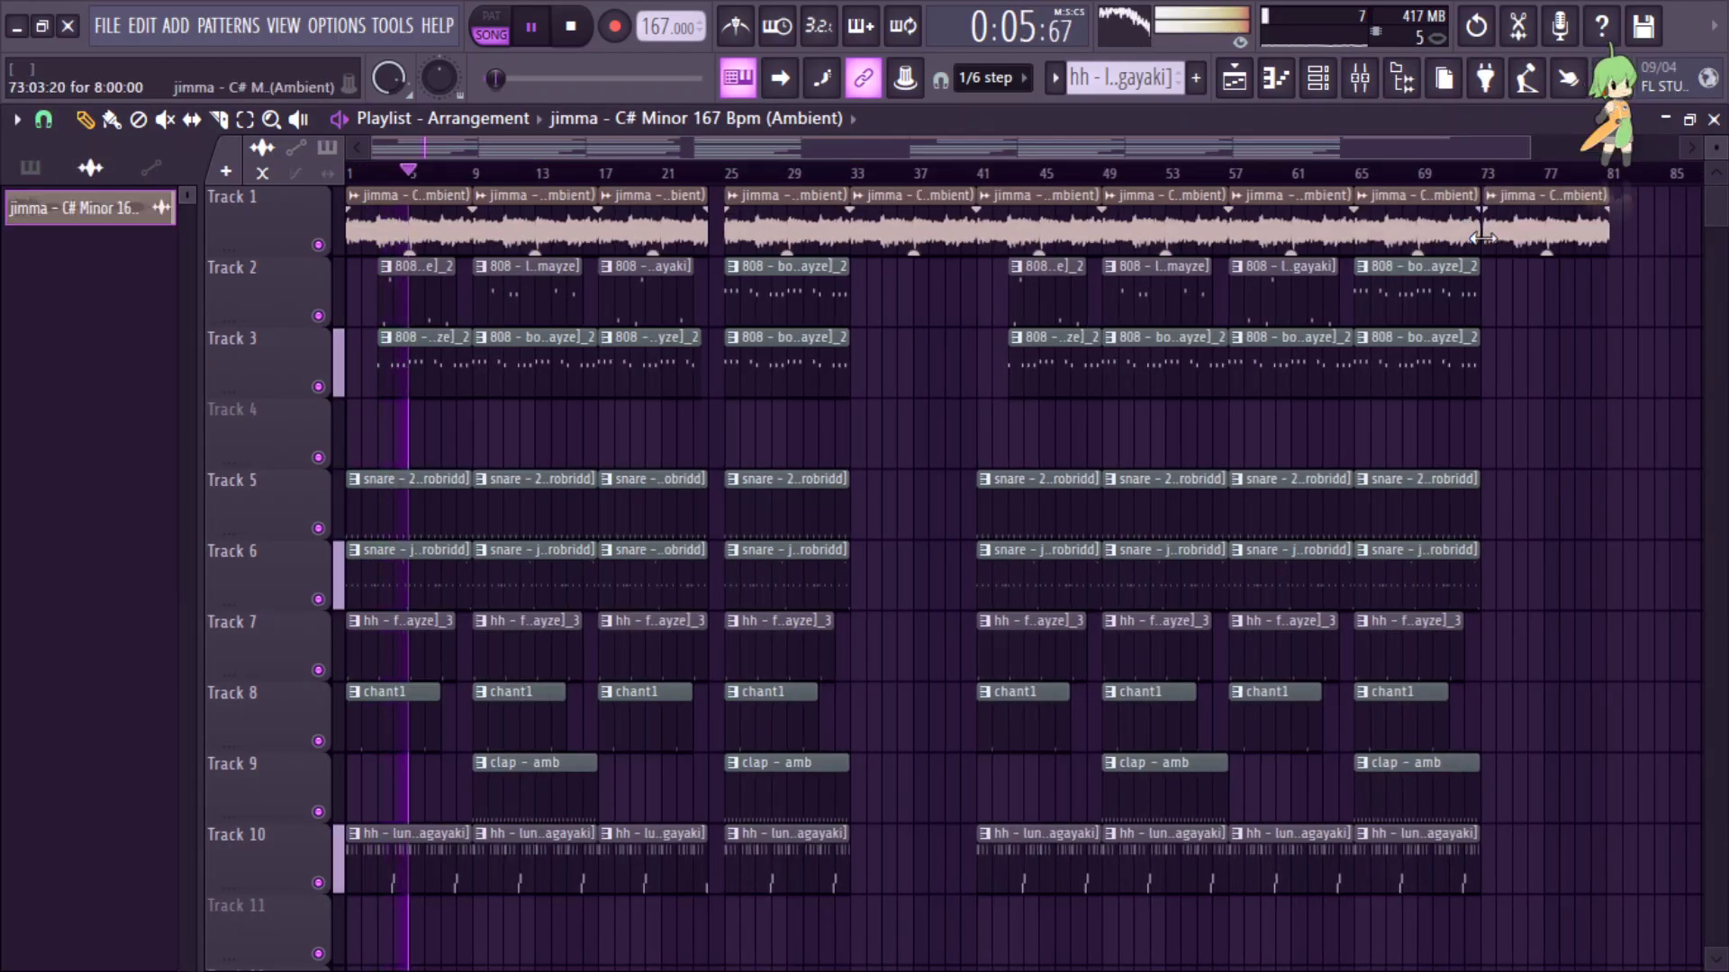
right_click(1490, 236)
click(43, 118)
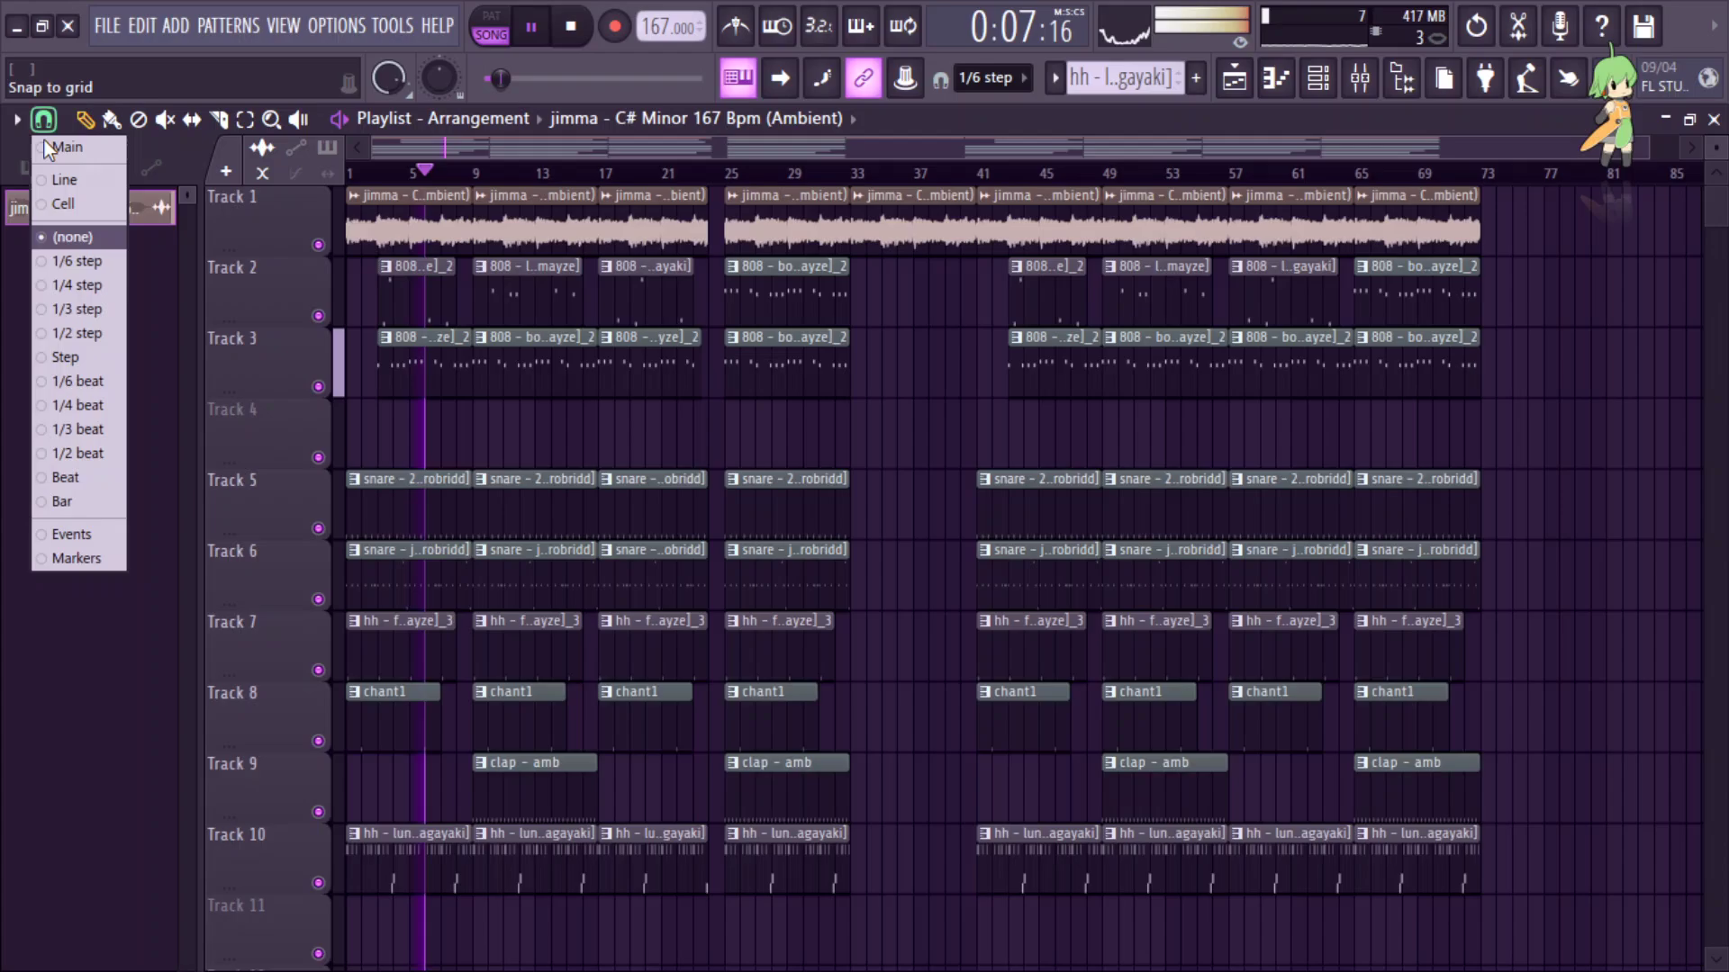
click(63, 501)
click(1488, 268)
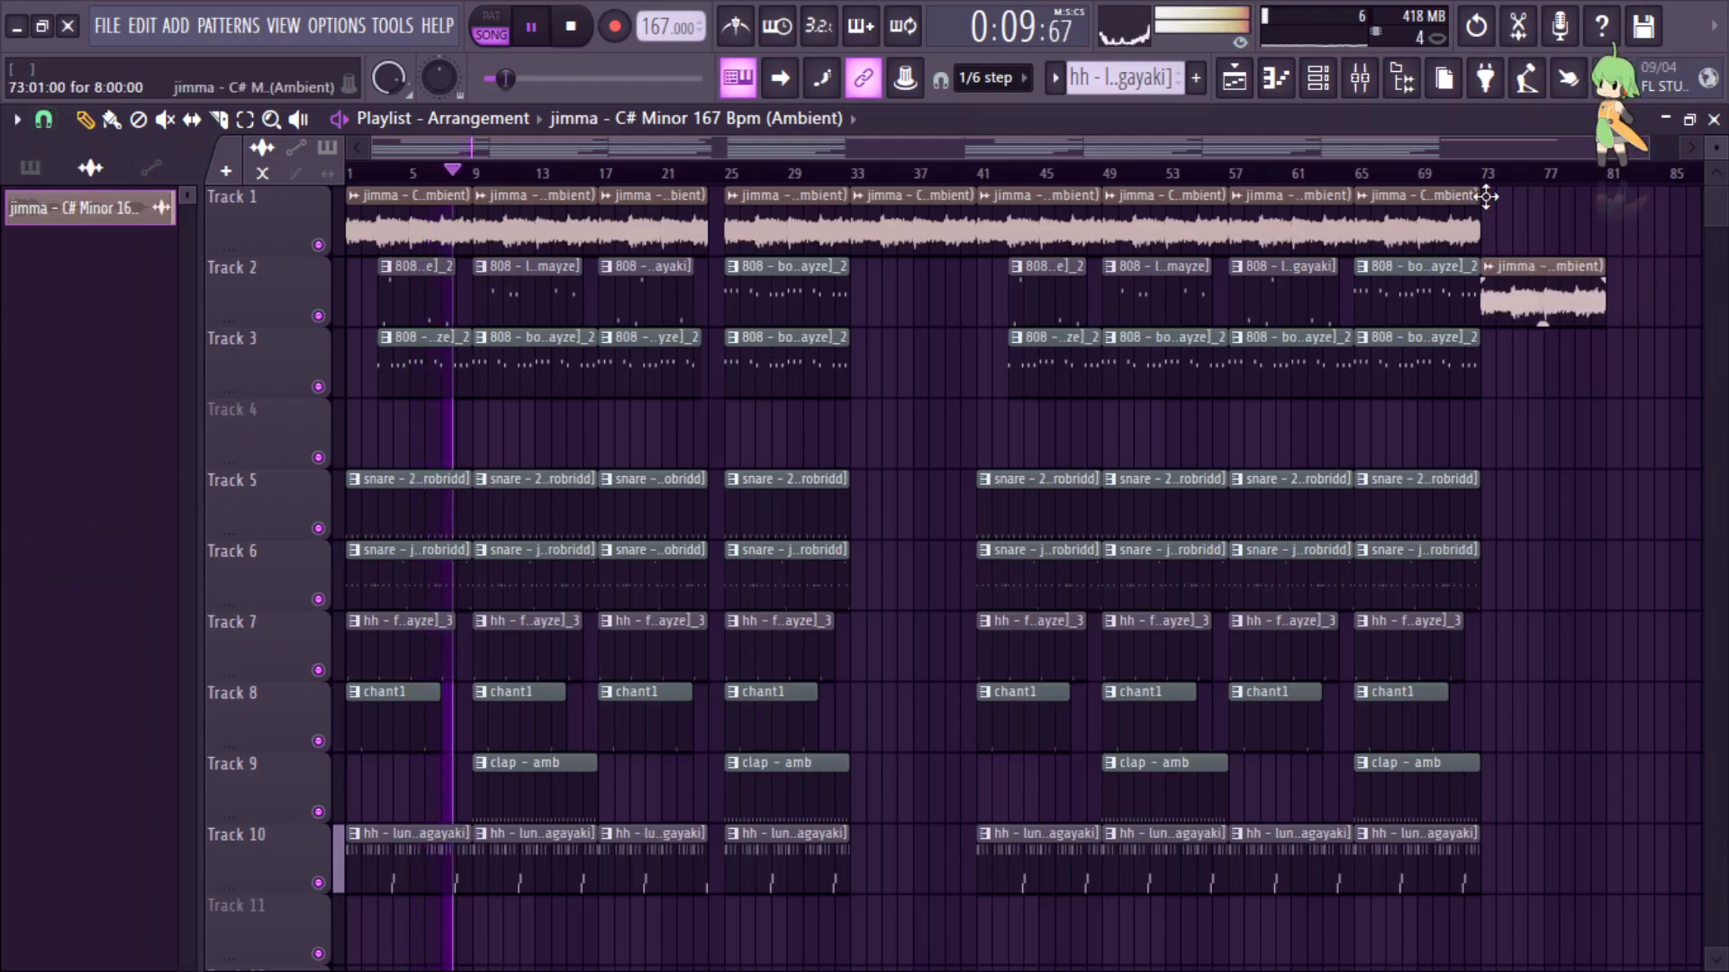
drag(1492, 237, 1495, 230)
Delete the 808 - booly clips at bars 25 and 65 on Track 2.
drag(1543, 155, 912, 185)
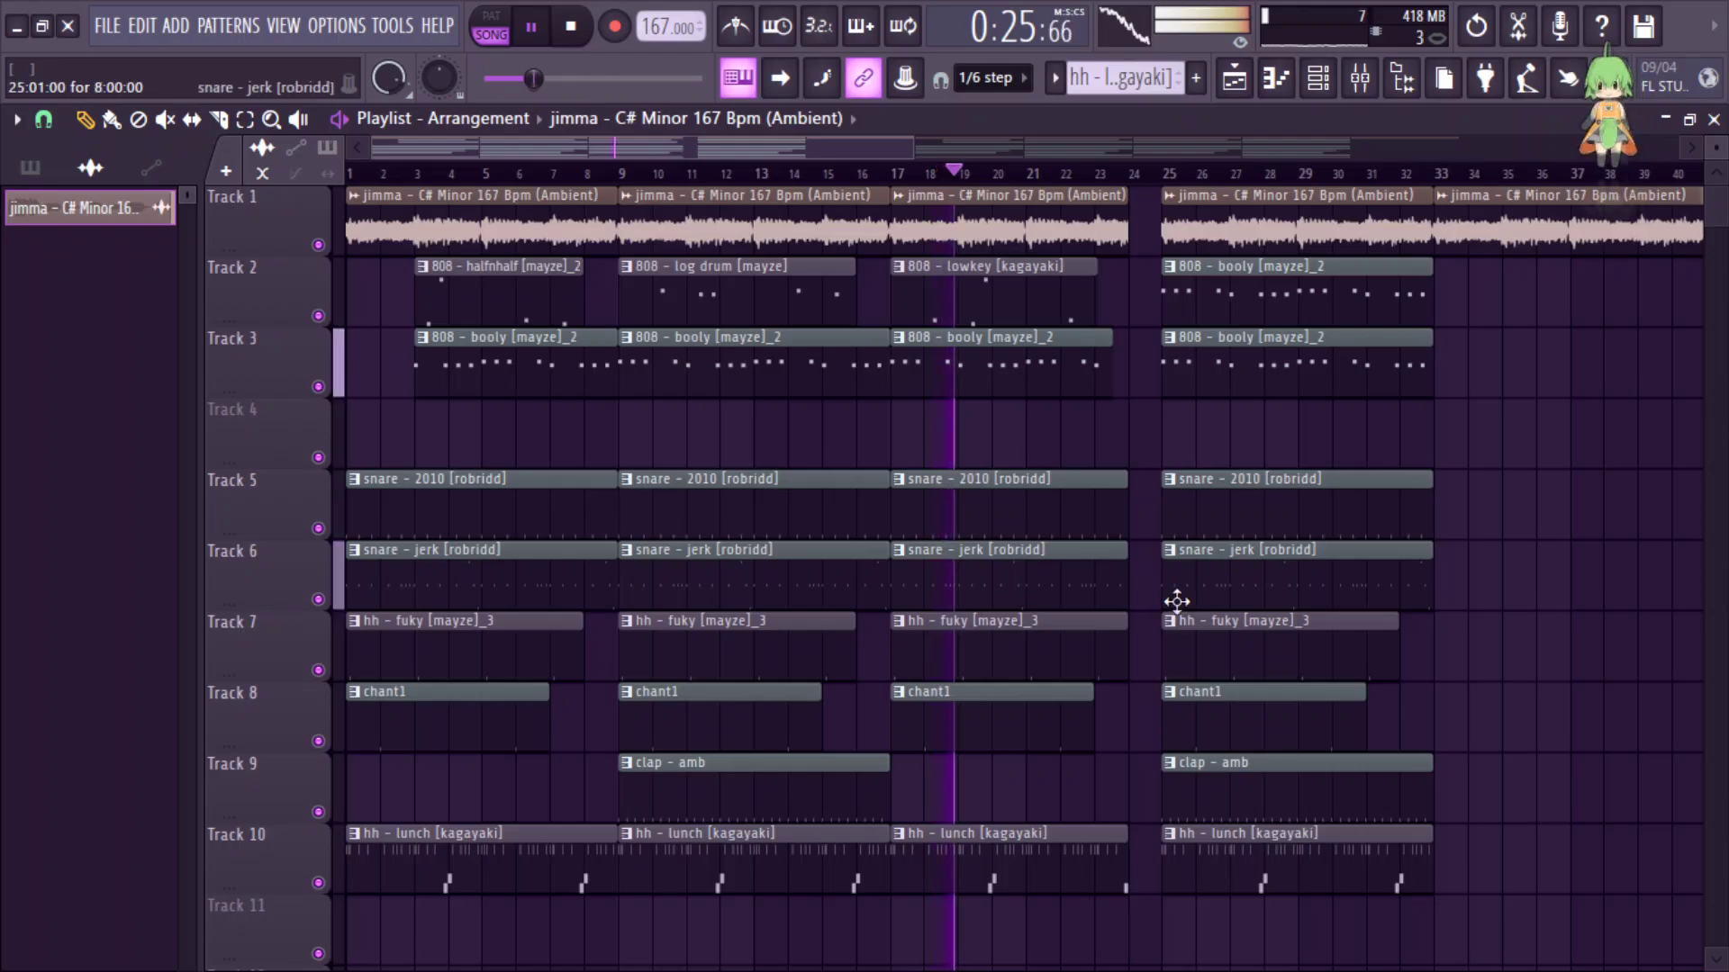
right_click(1296, 270)
drag(913, 148, 1377, 151)
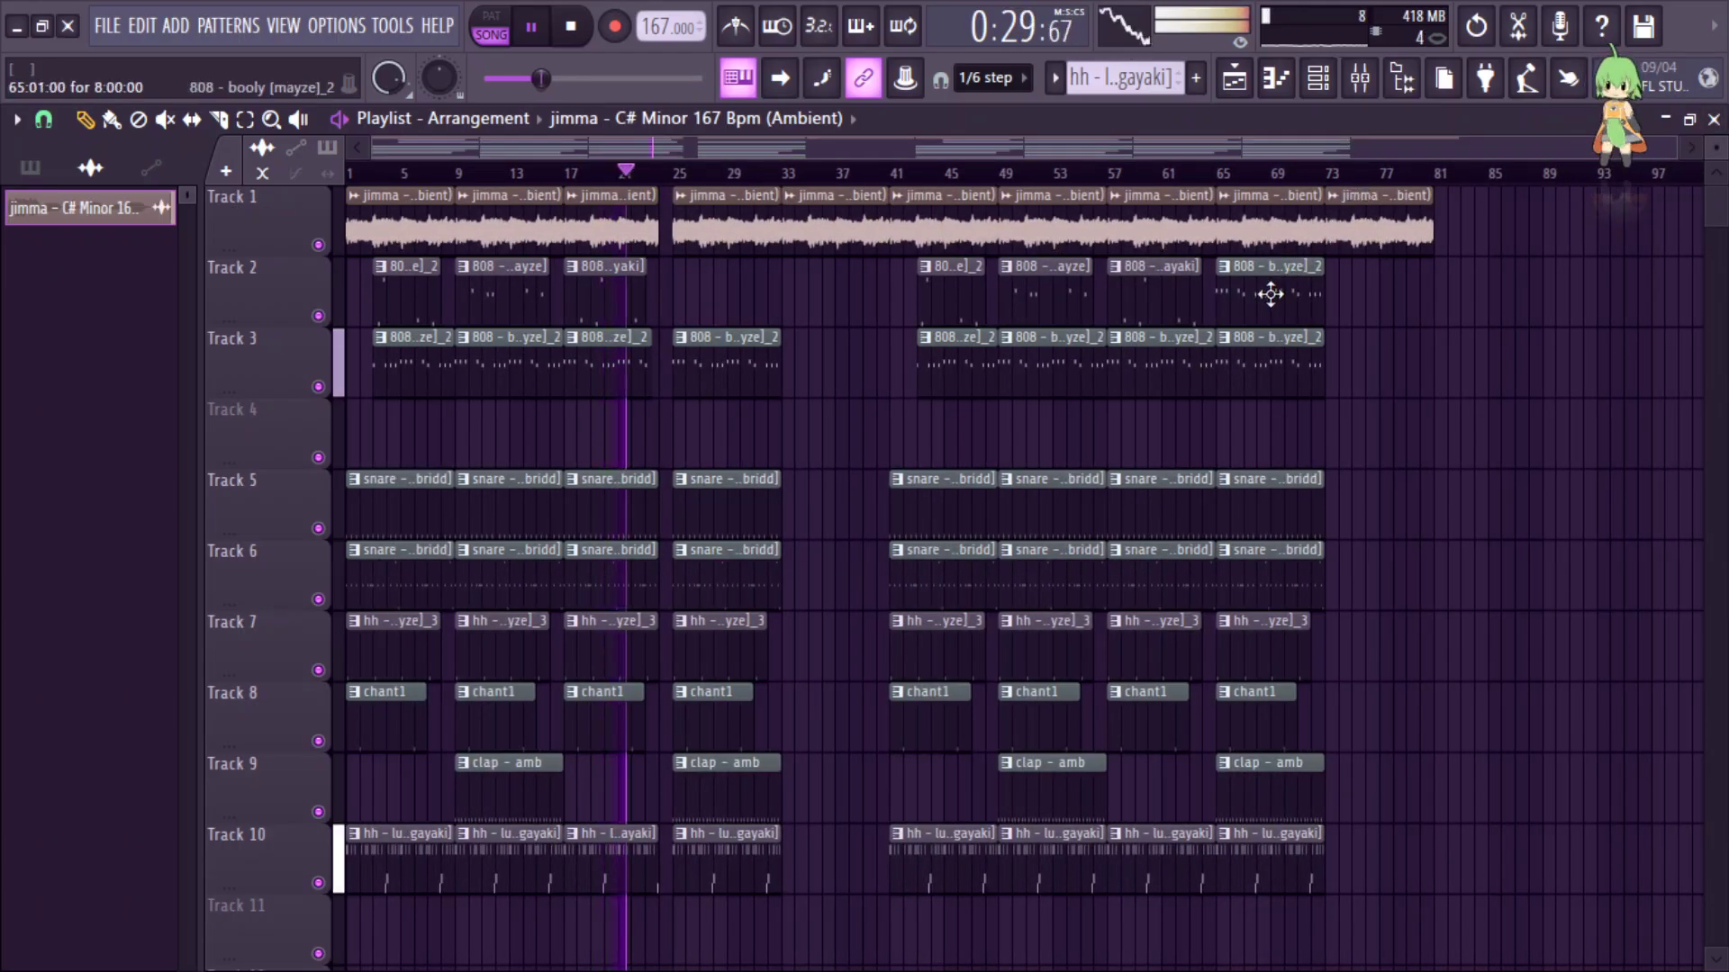
right_click(1279, 279)
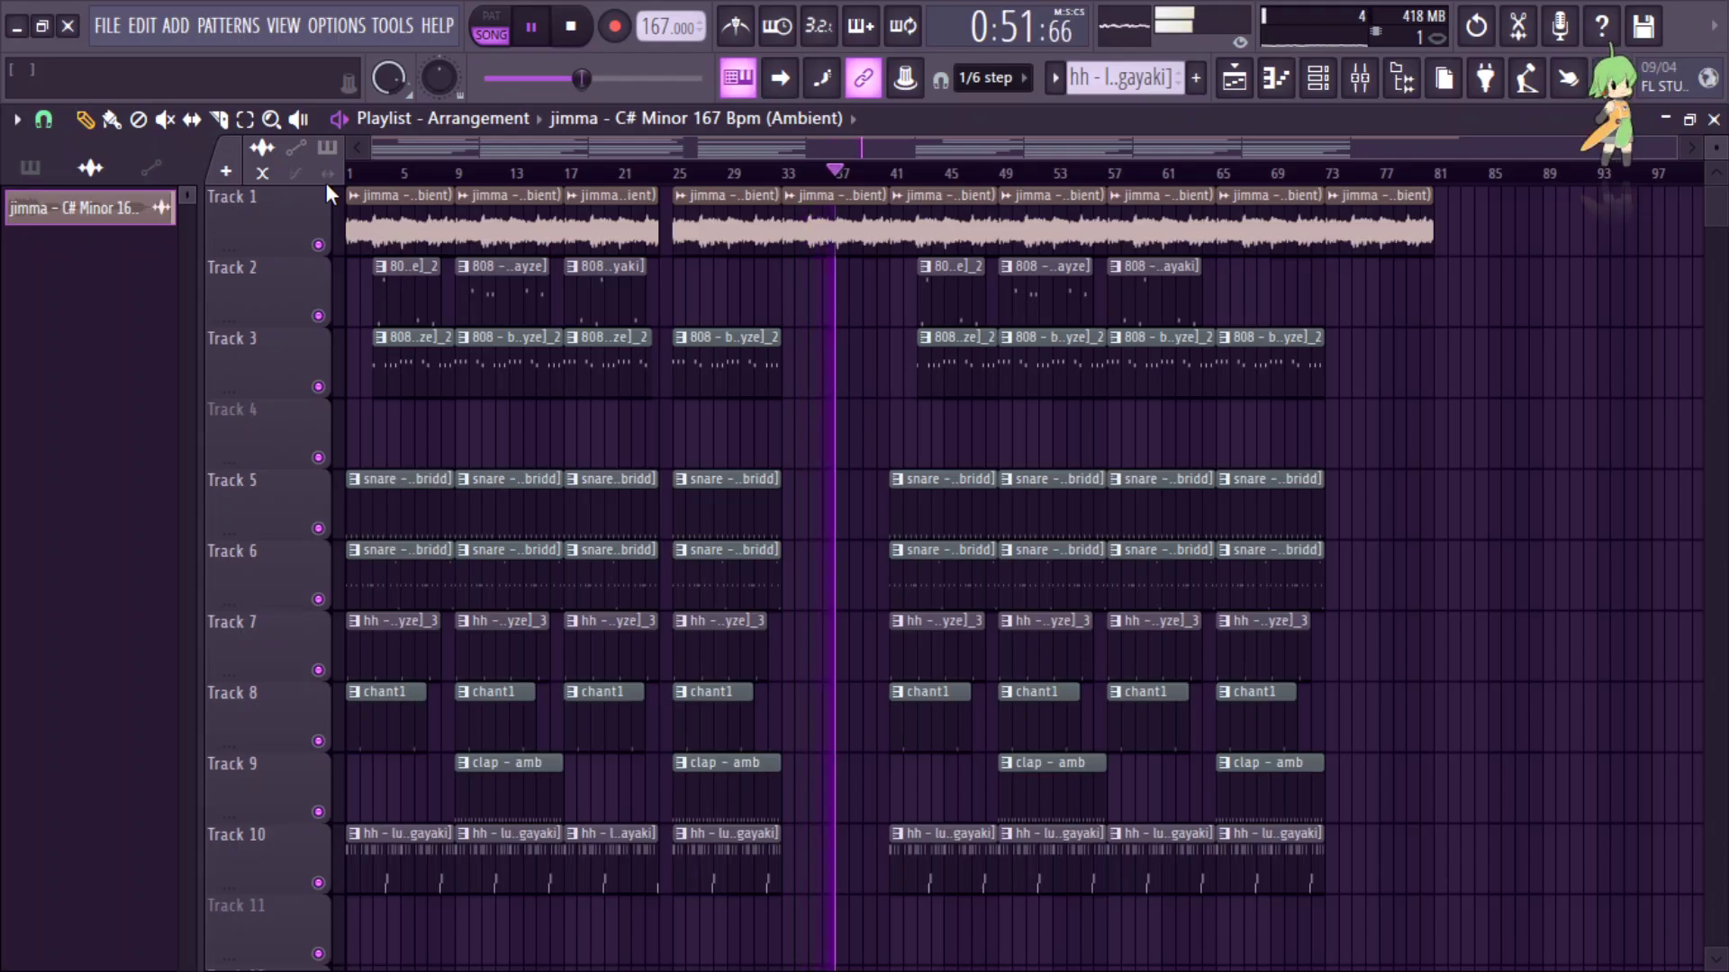
Switch to the OBS Studio window to reach its recording controls.
click(30, 946)
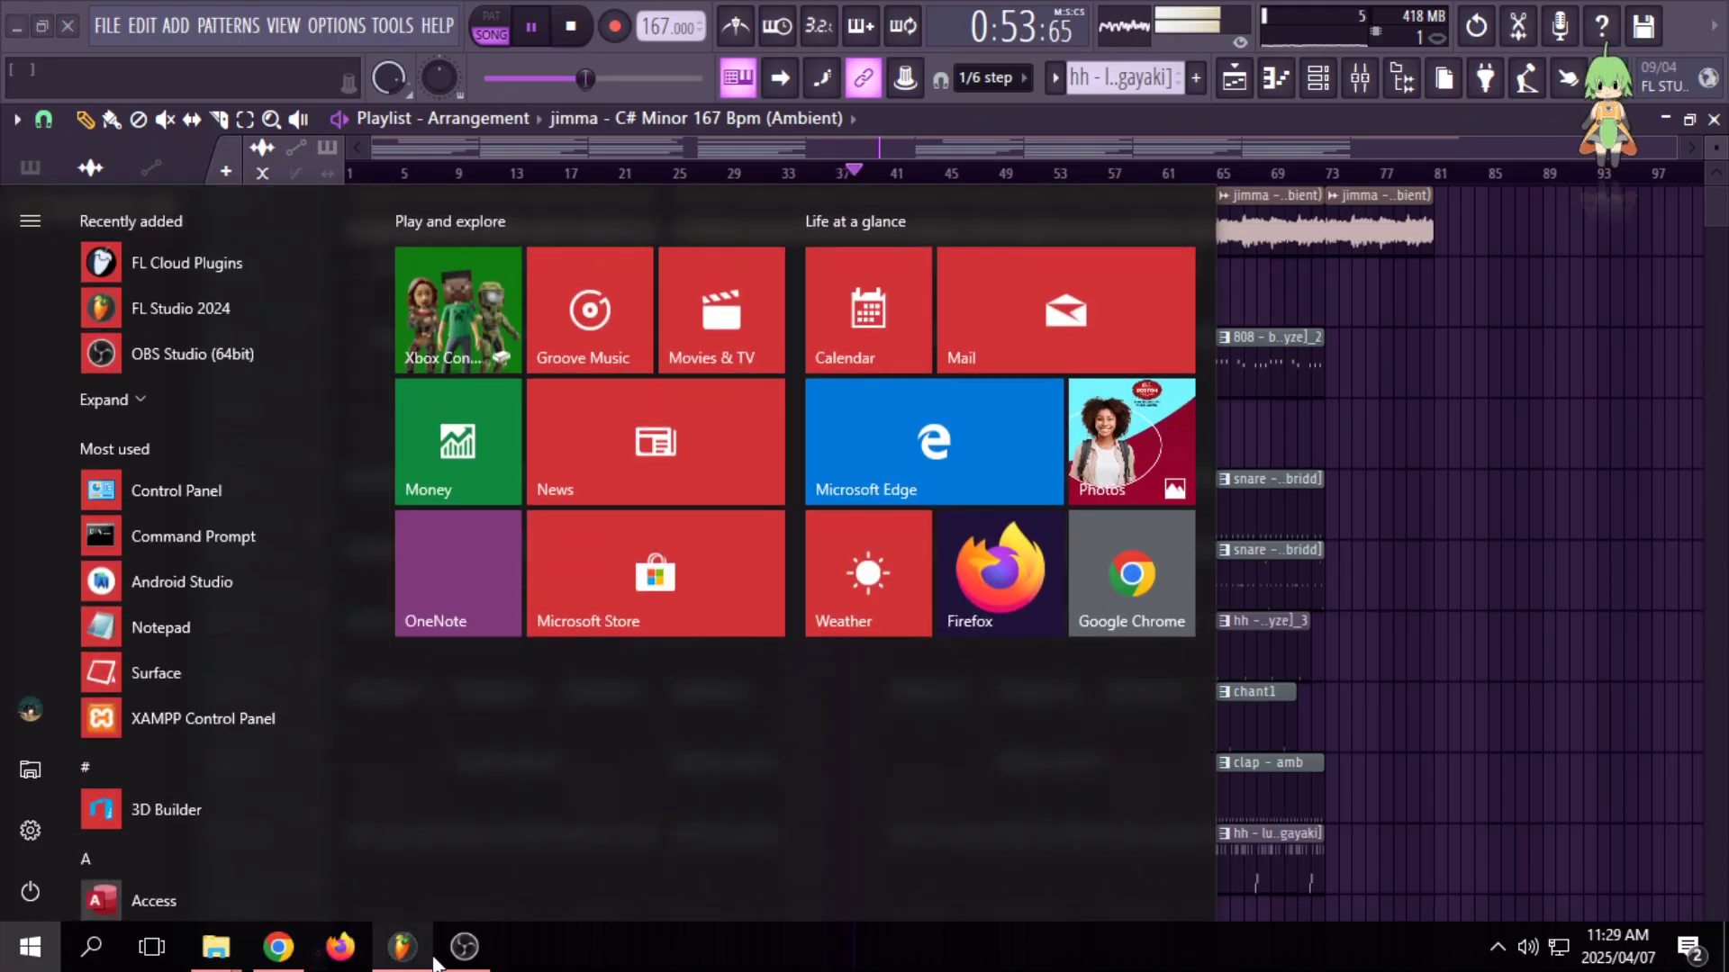
click(463, 946)
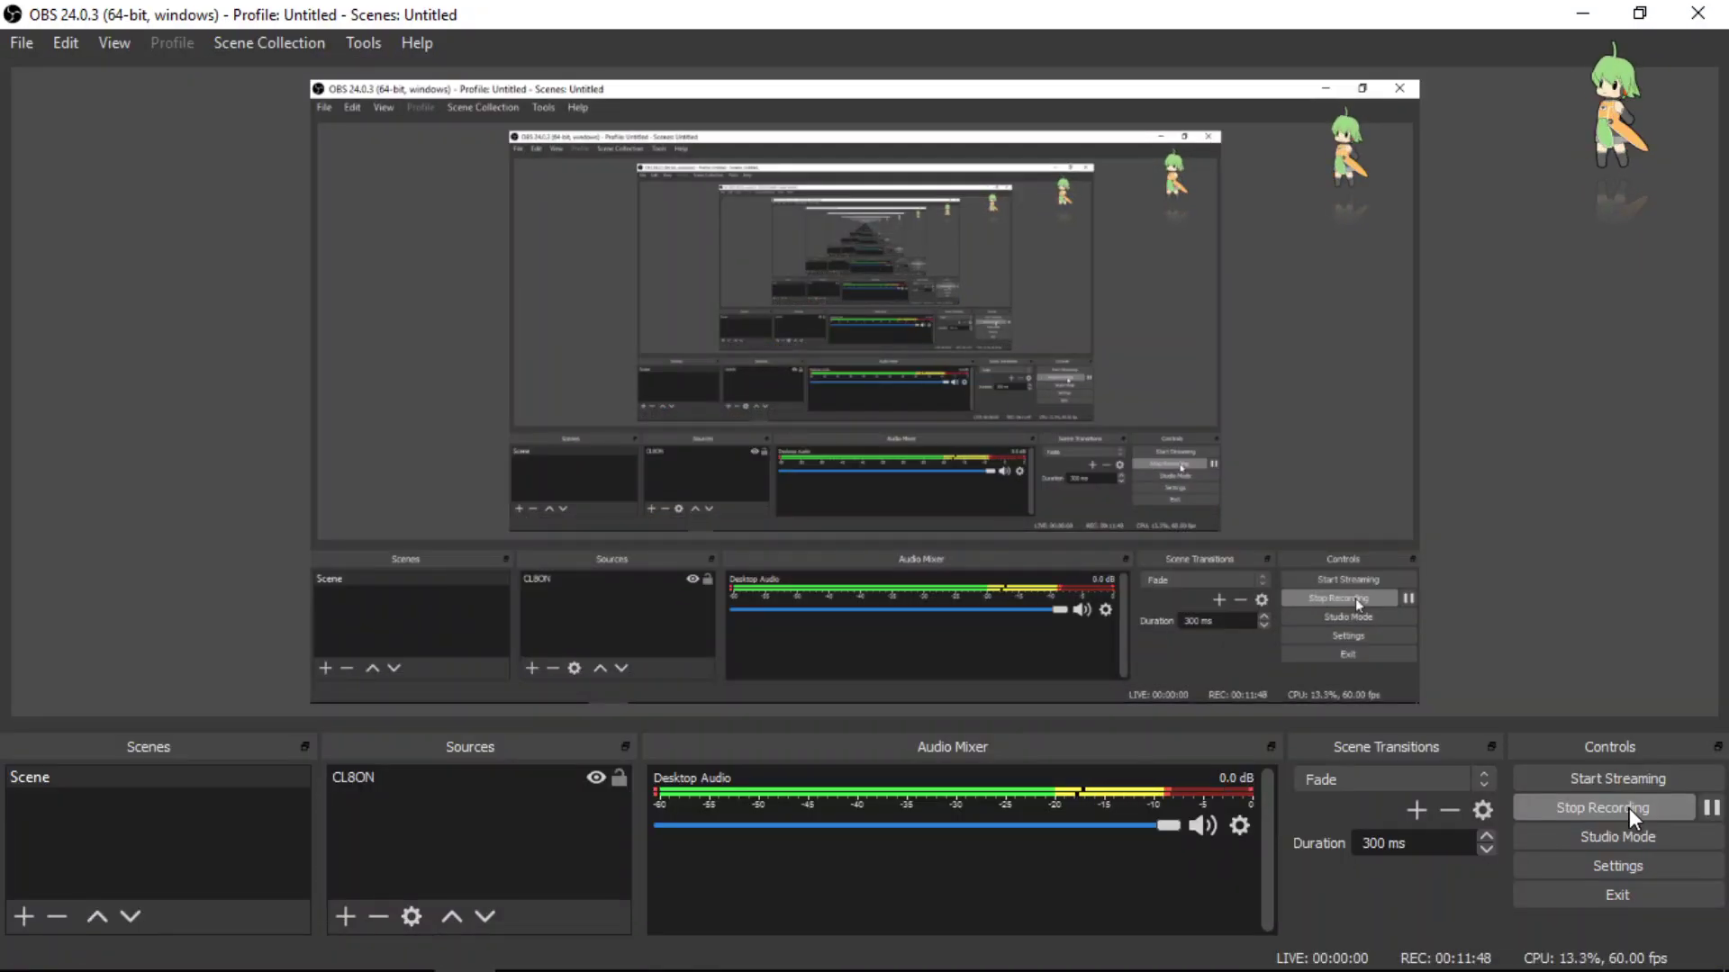